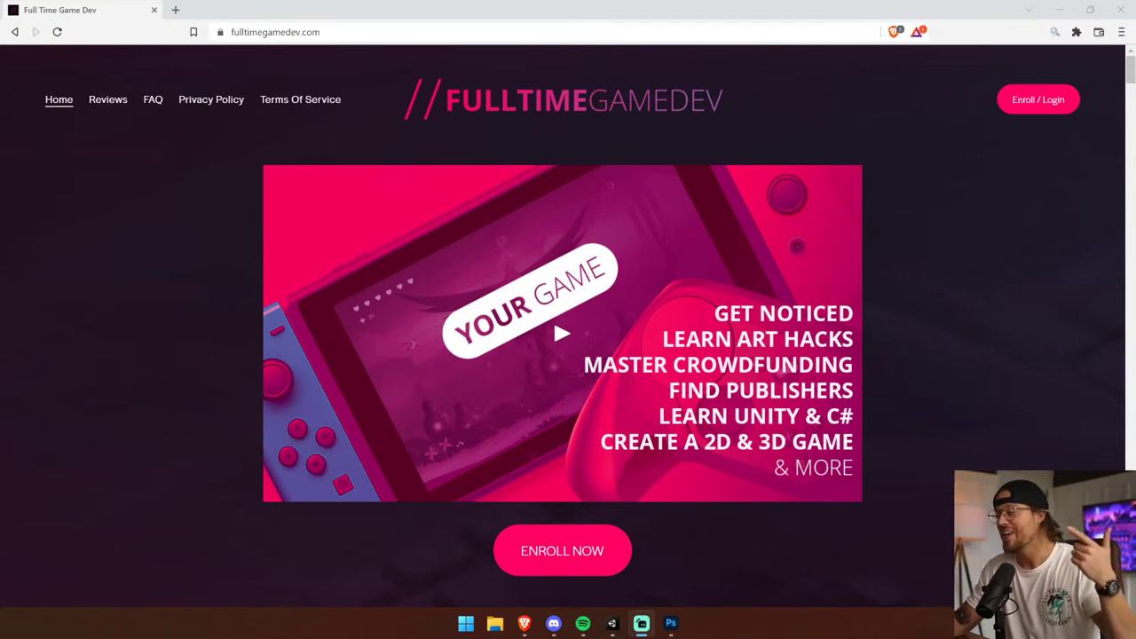
Open the Reviews page of the Full Time Game Dev site and read through the student reviews.
left_click(103, 105)
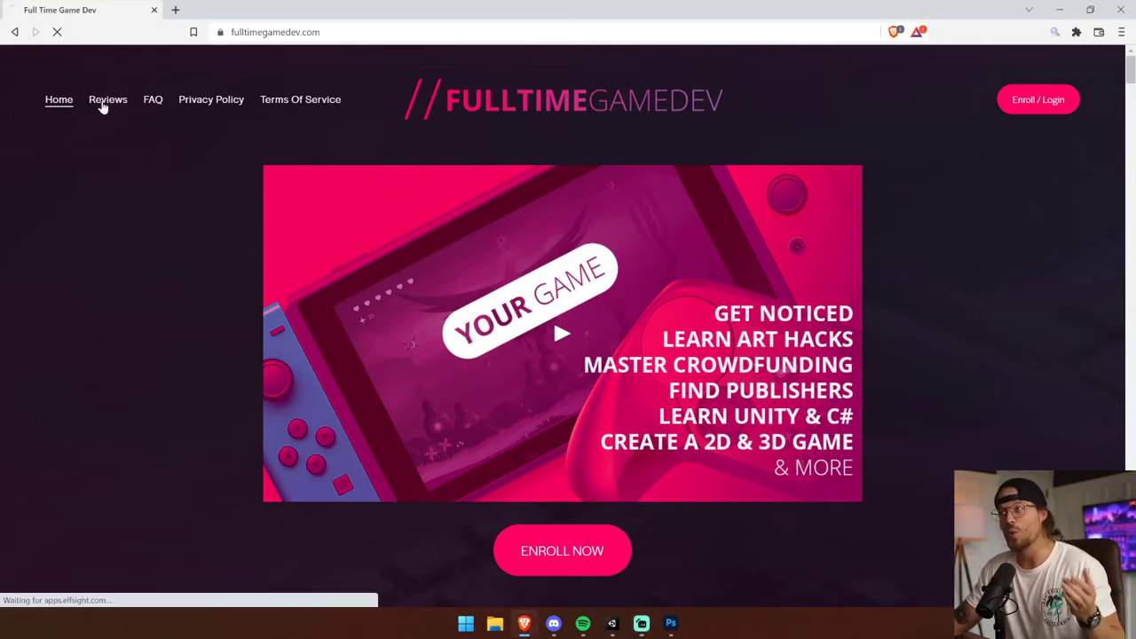
scroll(109, 250, "down", 3)
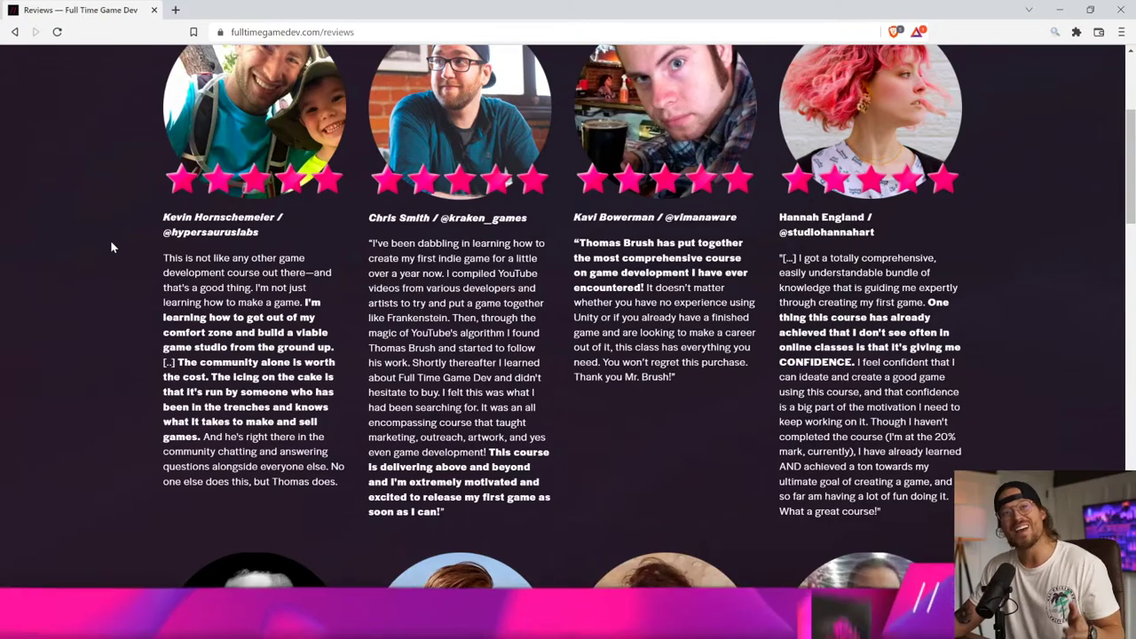
scroll(111, 247, "down", 3)
scroll(111, 247, "down", 2)
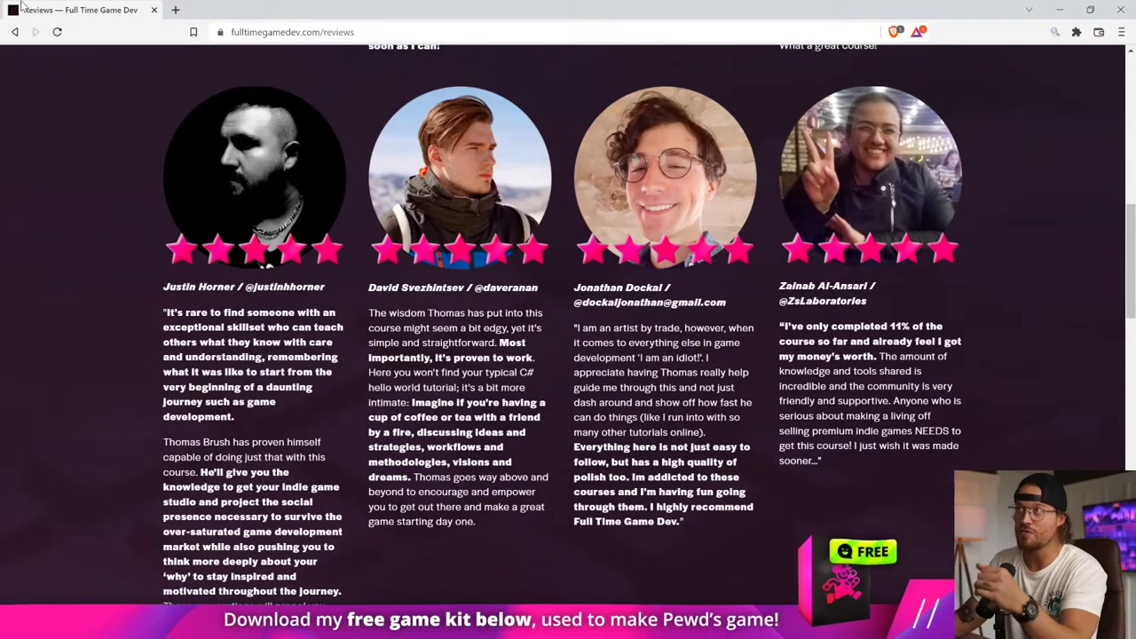
Return to the home page and look through the free 2D game kit, free training and creator background sections.
left_click(14, 31)
scroll(241, 279, "down", 8)
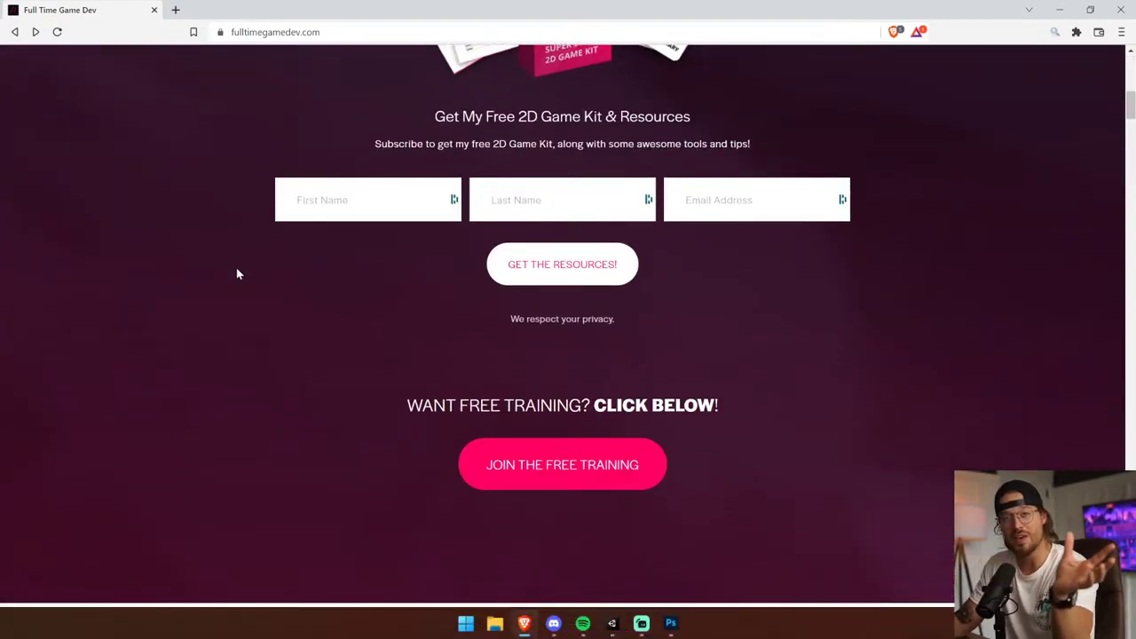
scroll(237, 275, "down", 2)
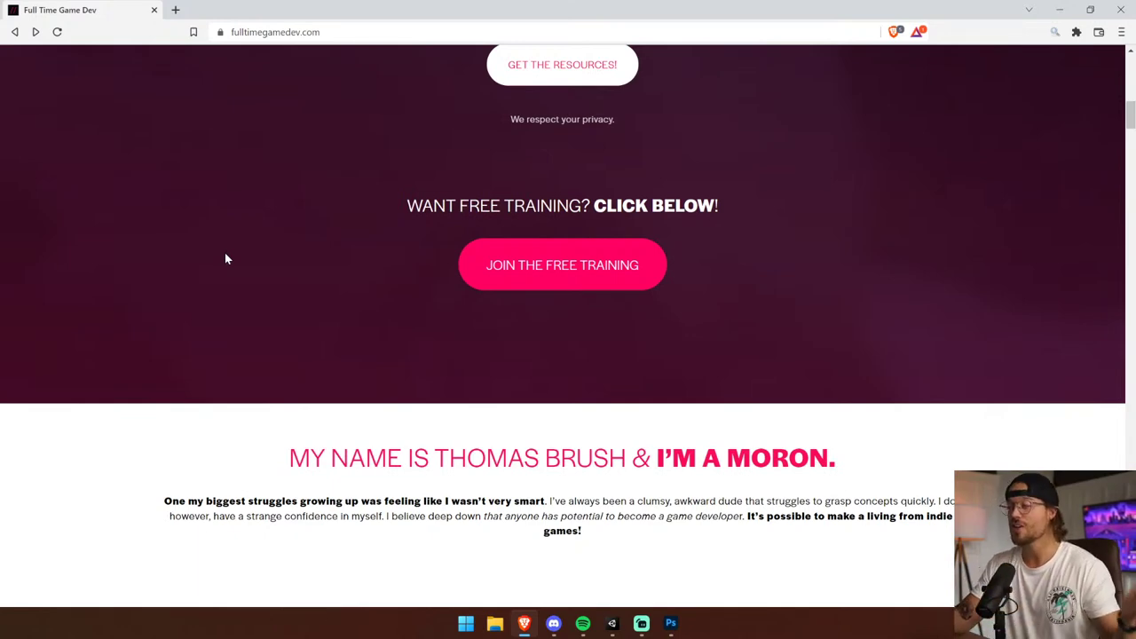
scroll(225, 252, "down", 8)
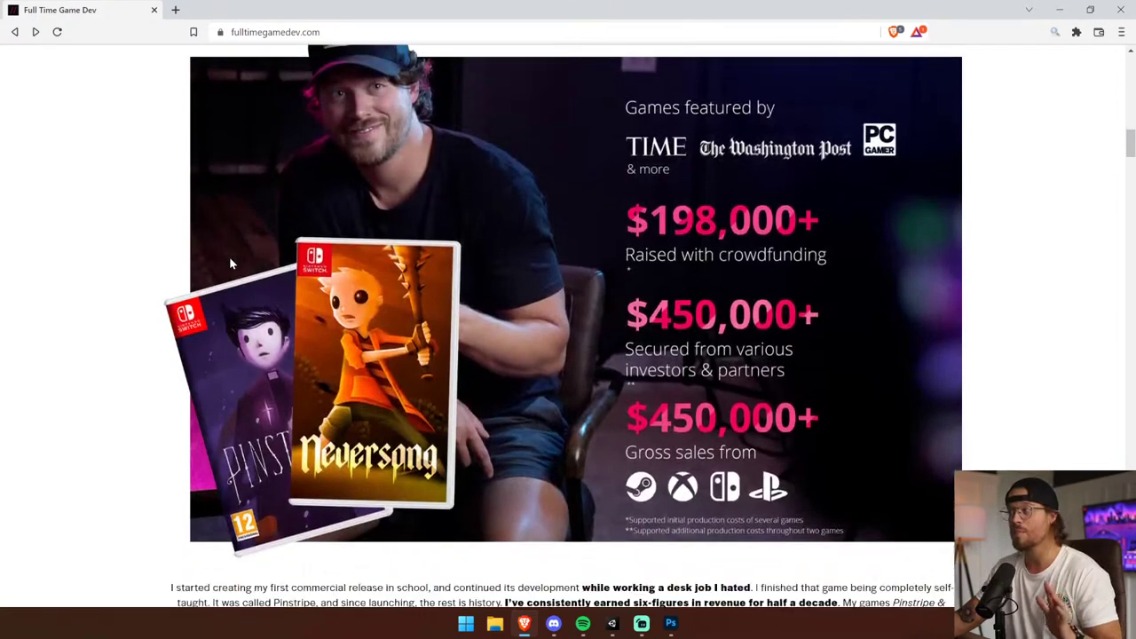
scroll(229, 263, "down", 1)
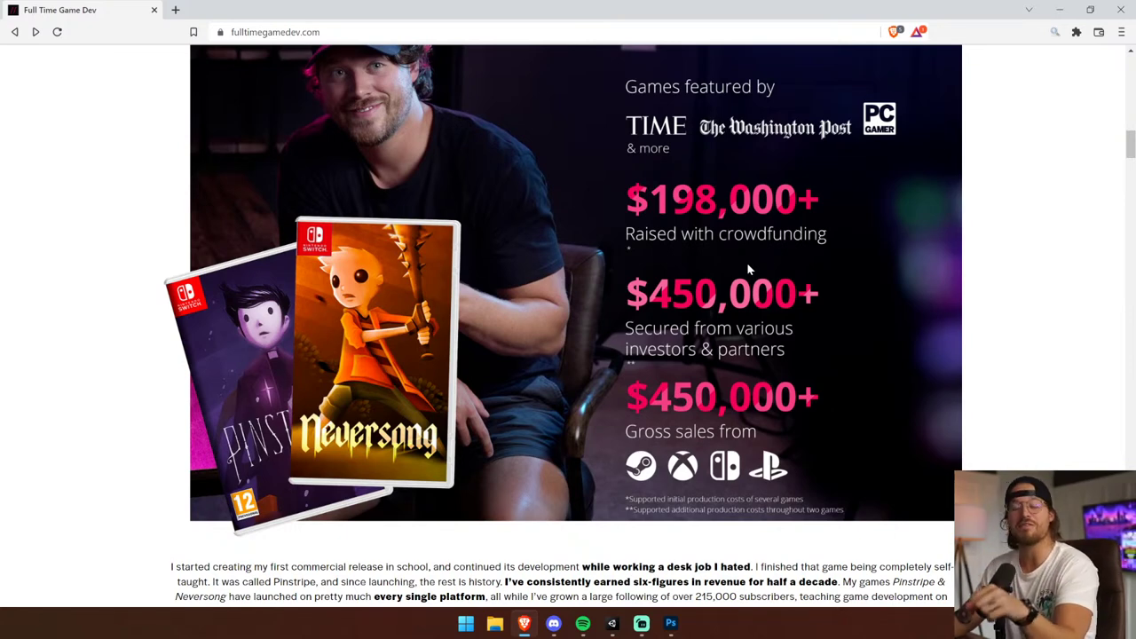
scroll(997, 334, "down", 3)
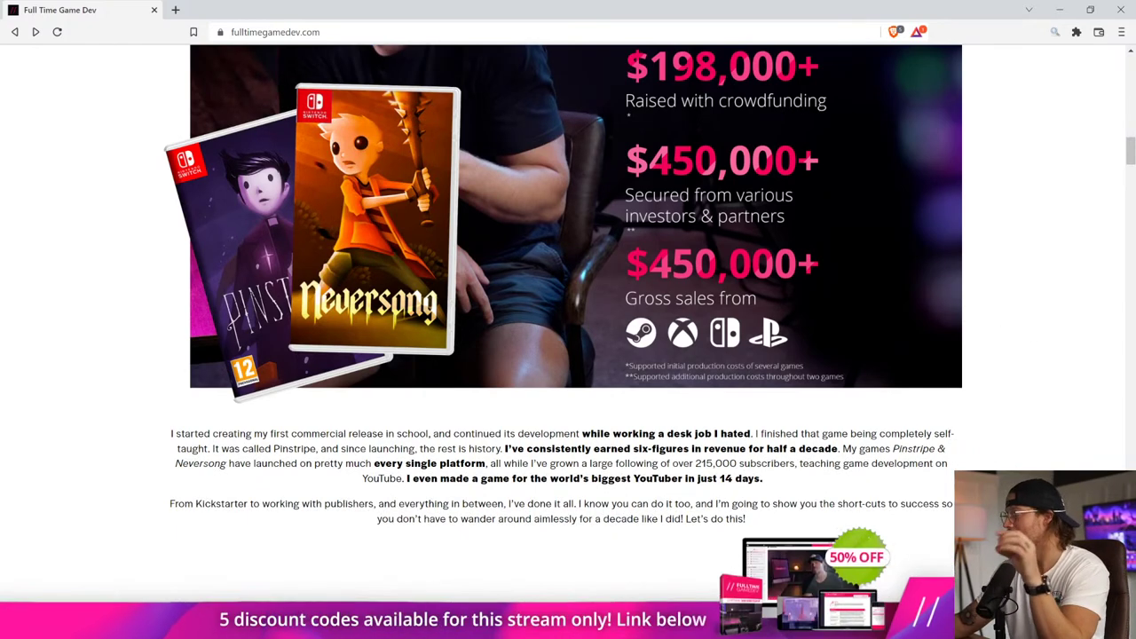
scroll(918, 272, "down", 3)
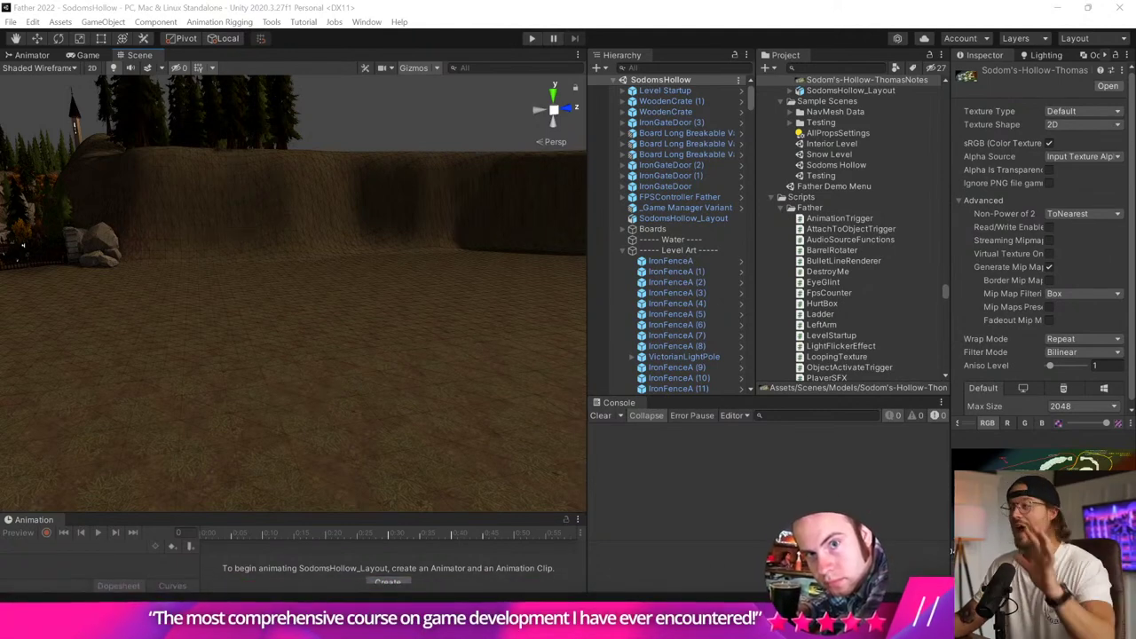
Widen the Scene view and turn the camera toward the iron gate between the cliffs.
right_click_drag(198, 394, 115, 238)
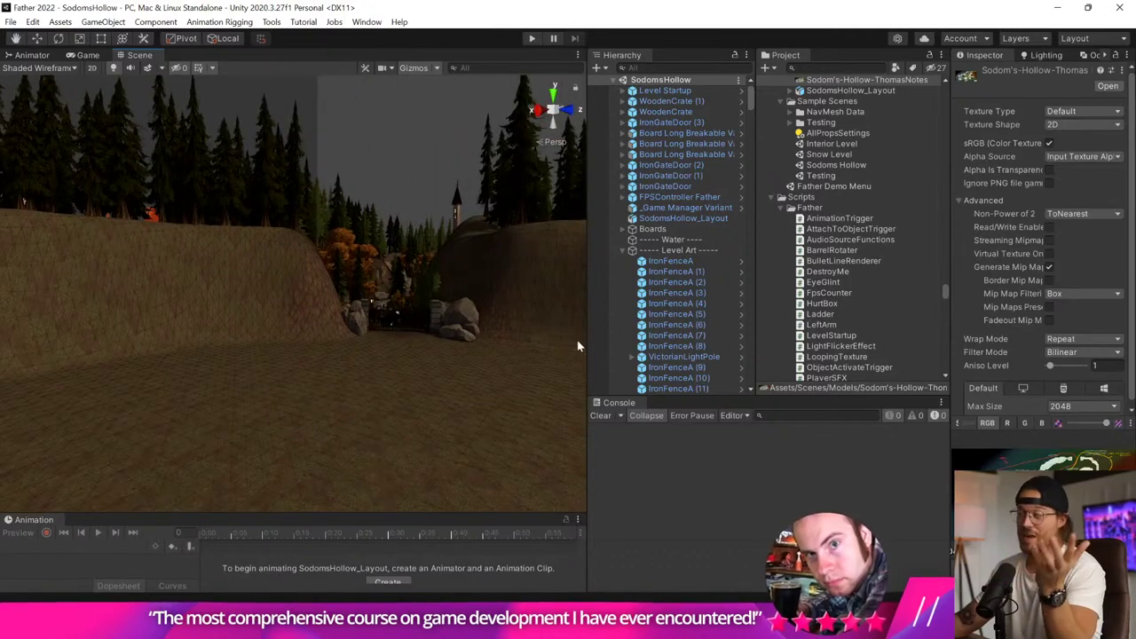
left_click_drag(586, 339, 699, 325)
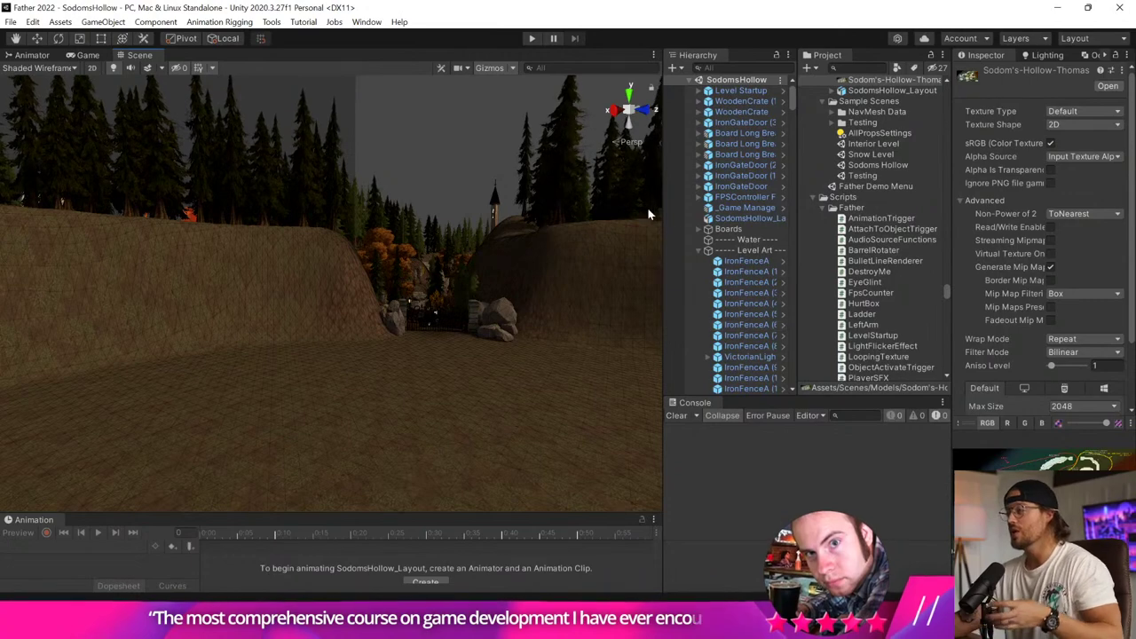
right_click_drag(577, 286, 535, 292)
Play the Sodom's Hollow scene in the Game view, switch to the scoped rifle and walk through the iron gate.
left_click(93, 55)
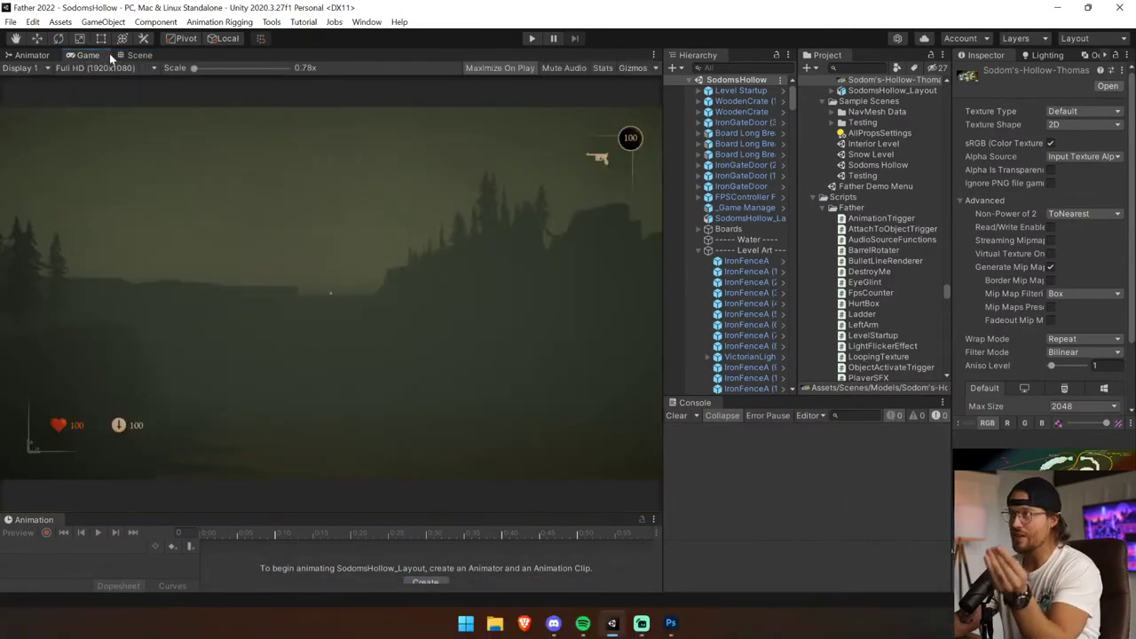
left_click(534, 39)
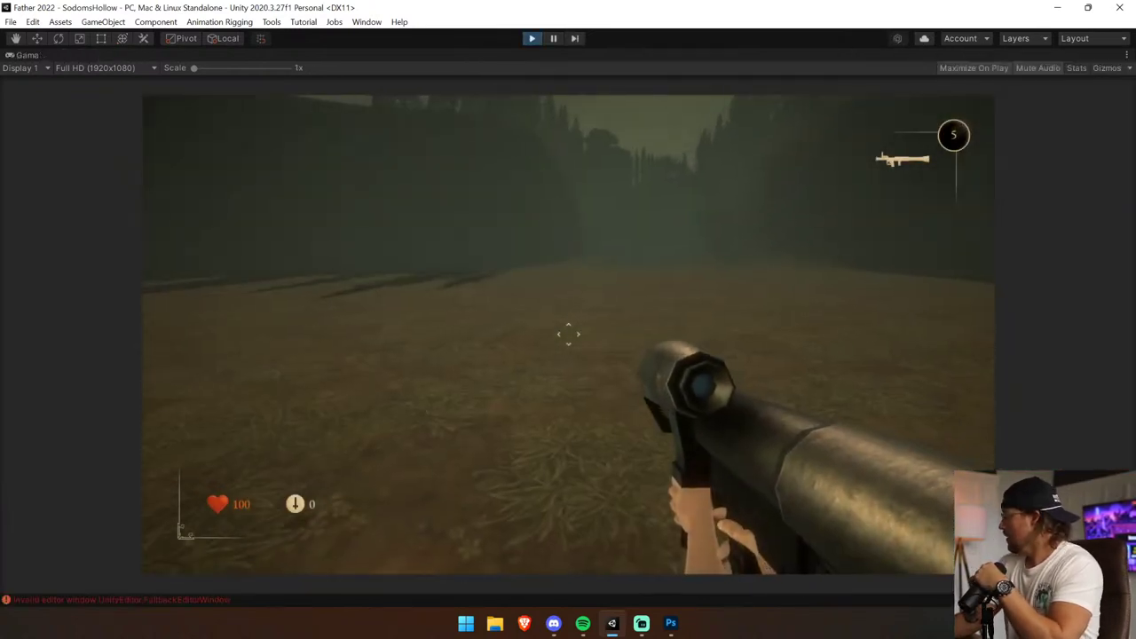
scroll(568, 334, "down", 2)
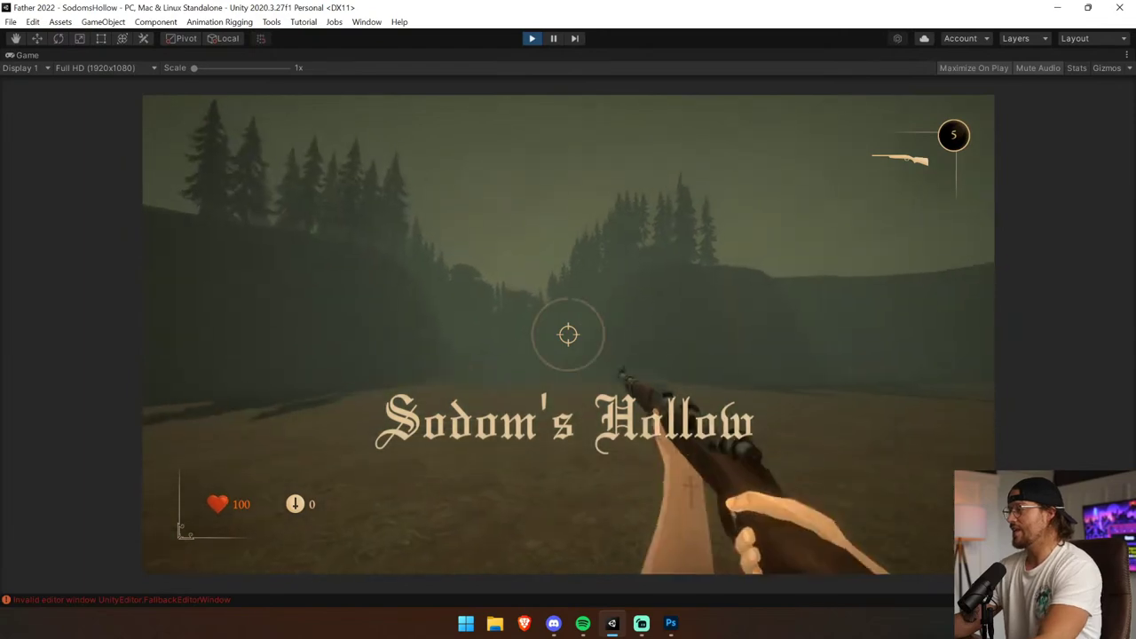
key("w")
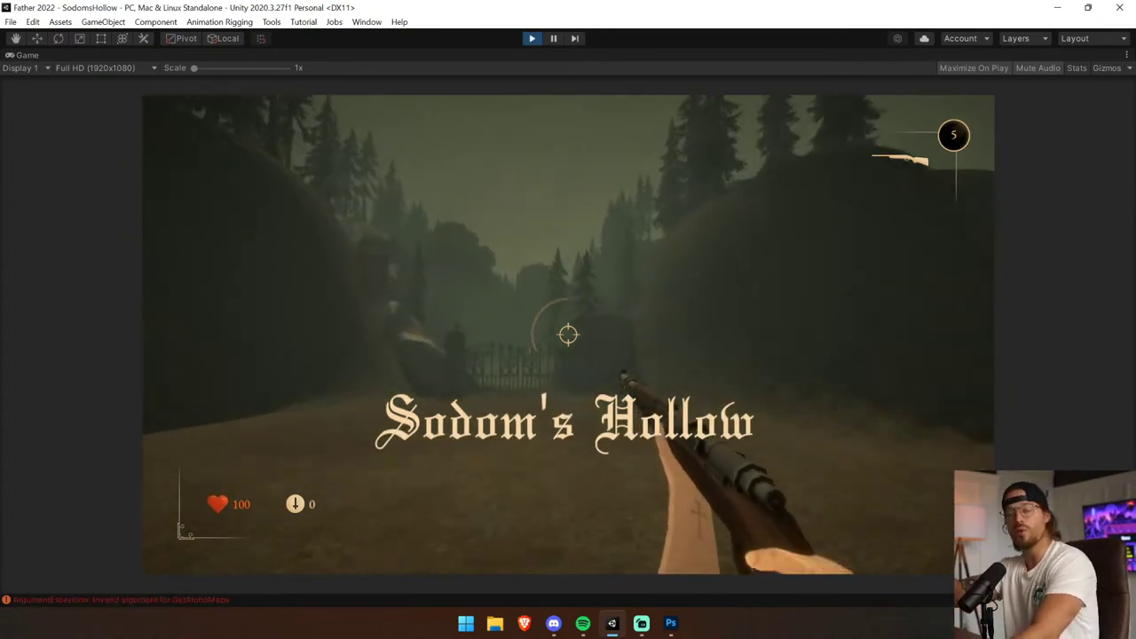
key("w")
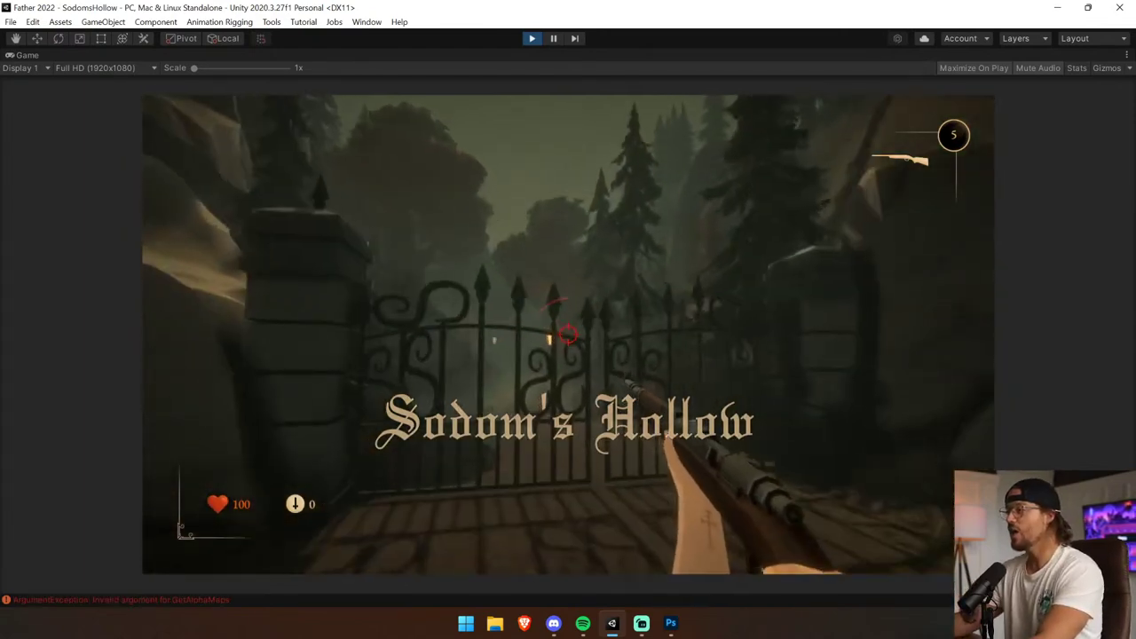
key("w")
Switch to the multi-barrel gun, follow the lantern-lit path and shoot the wooden planks blocking it.
scroll(569, 334, "down", 1)
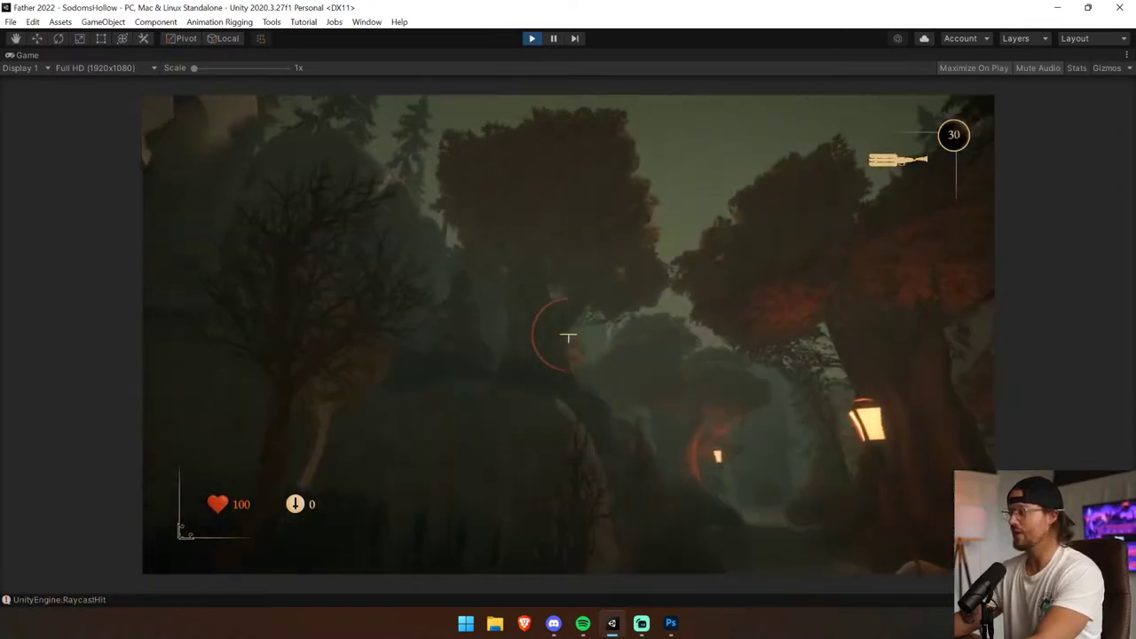
key("w")
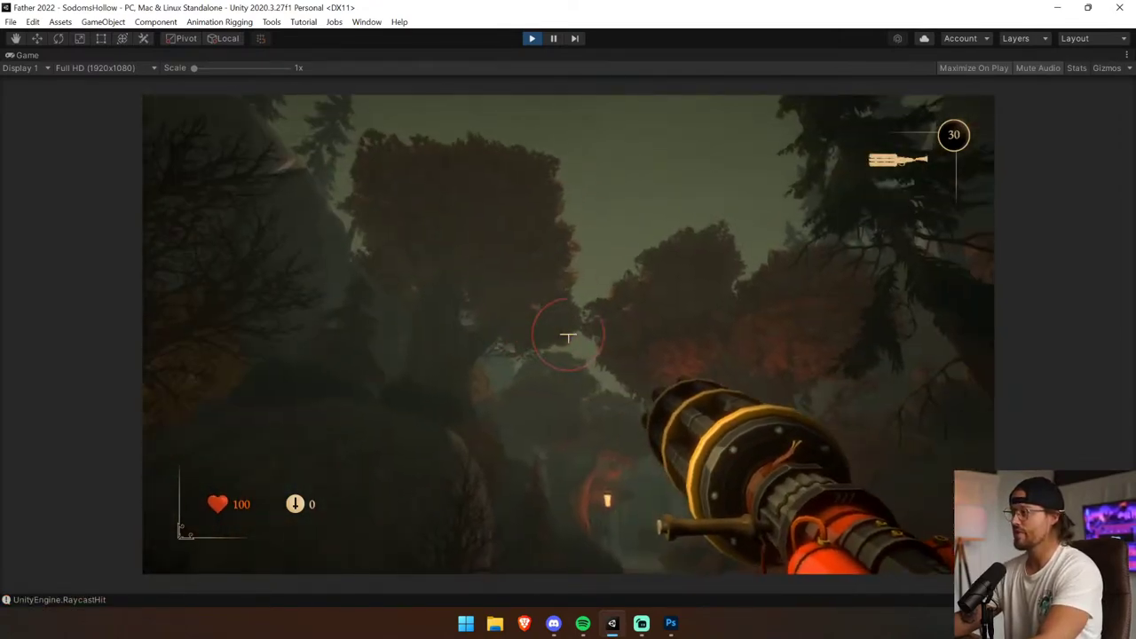
key("w")
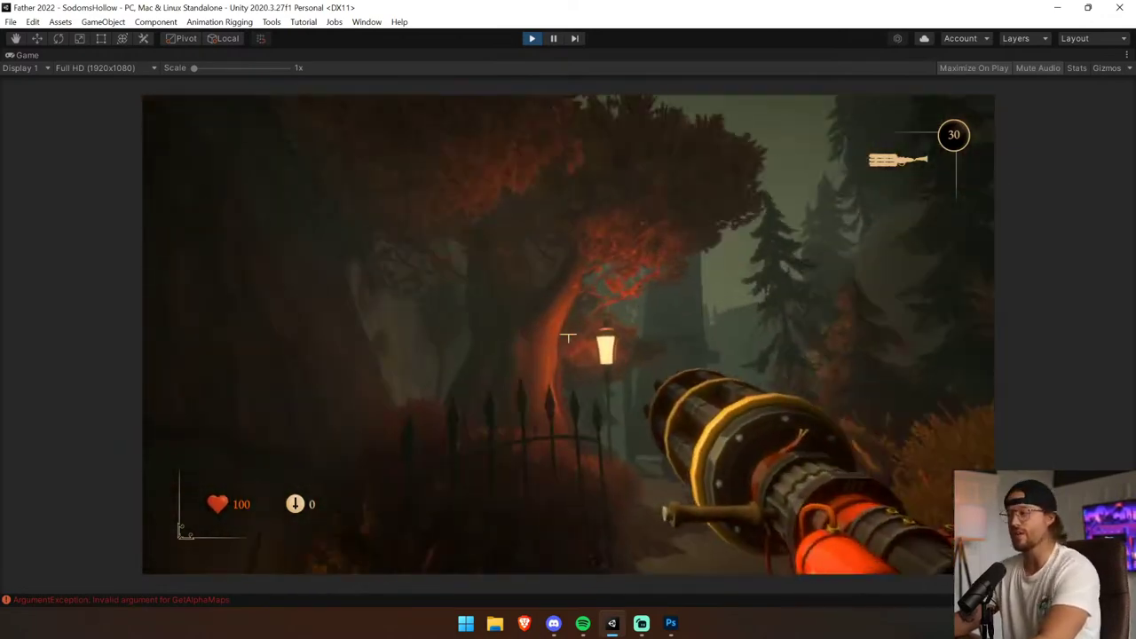
left_click(568, 337)
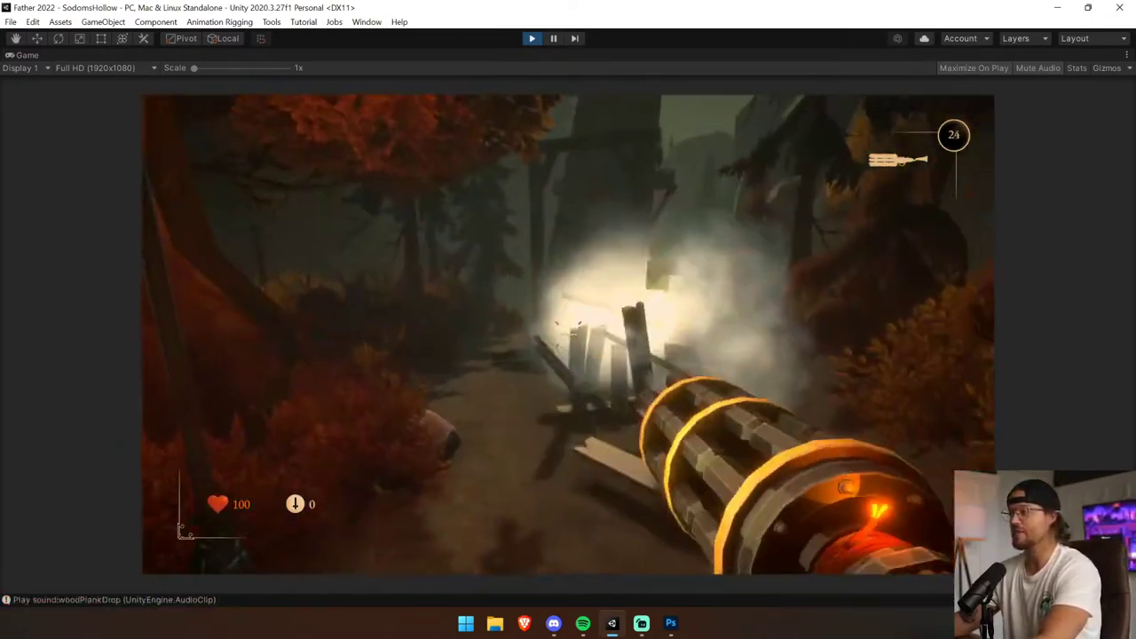
key("w")
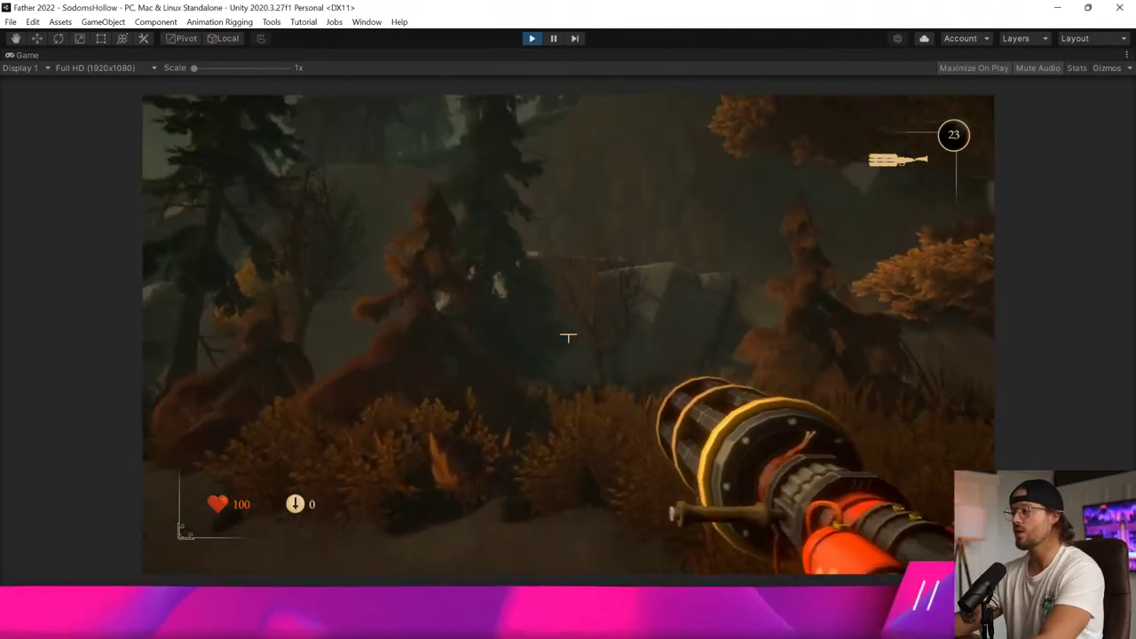
Pause the play test and compare the forest path in the Scene view with the Game view.
key("ctrl+shift+p")
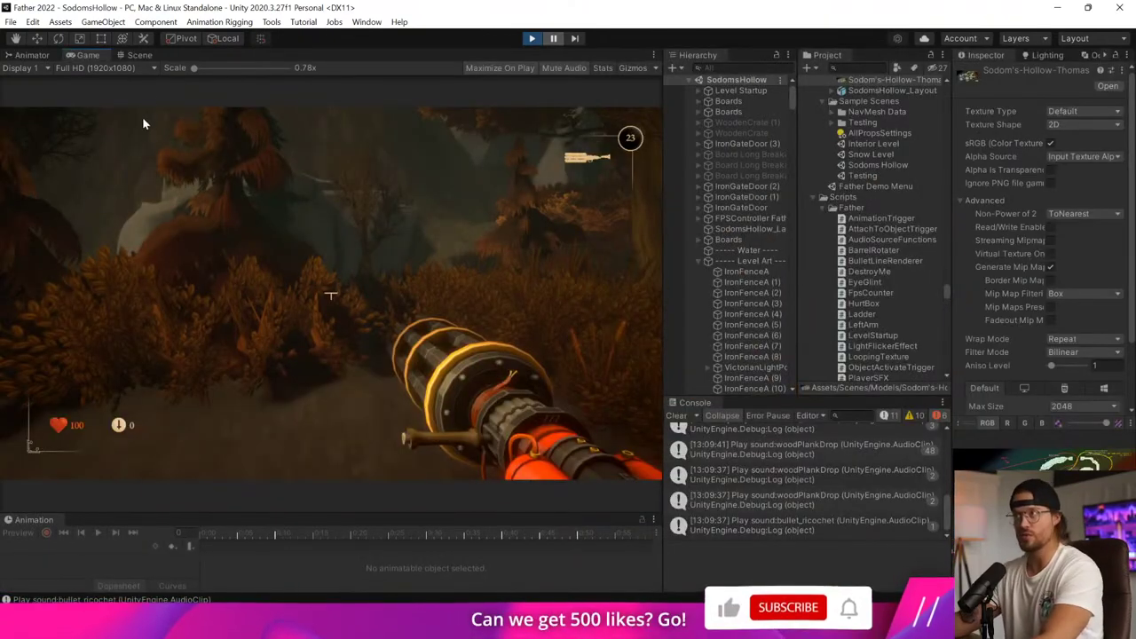
left_click(139, 55)
right_click_drag(446, 358, 547, 313)
right_click_drag(1070, 286, 664, 424)
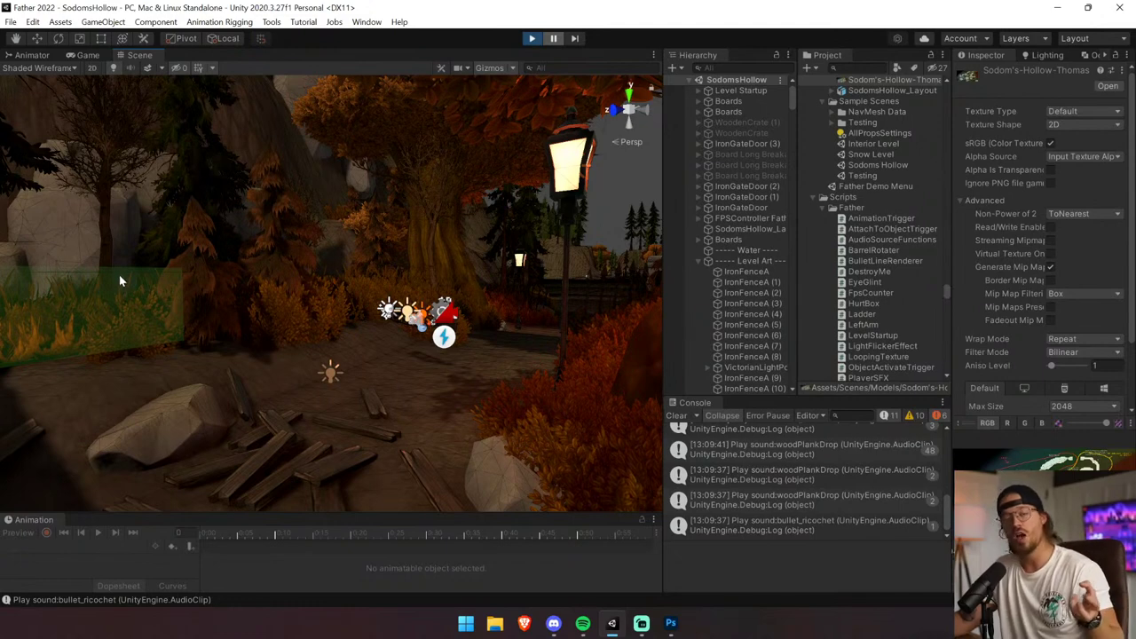
left_click(86, 55)
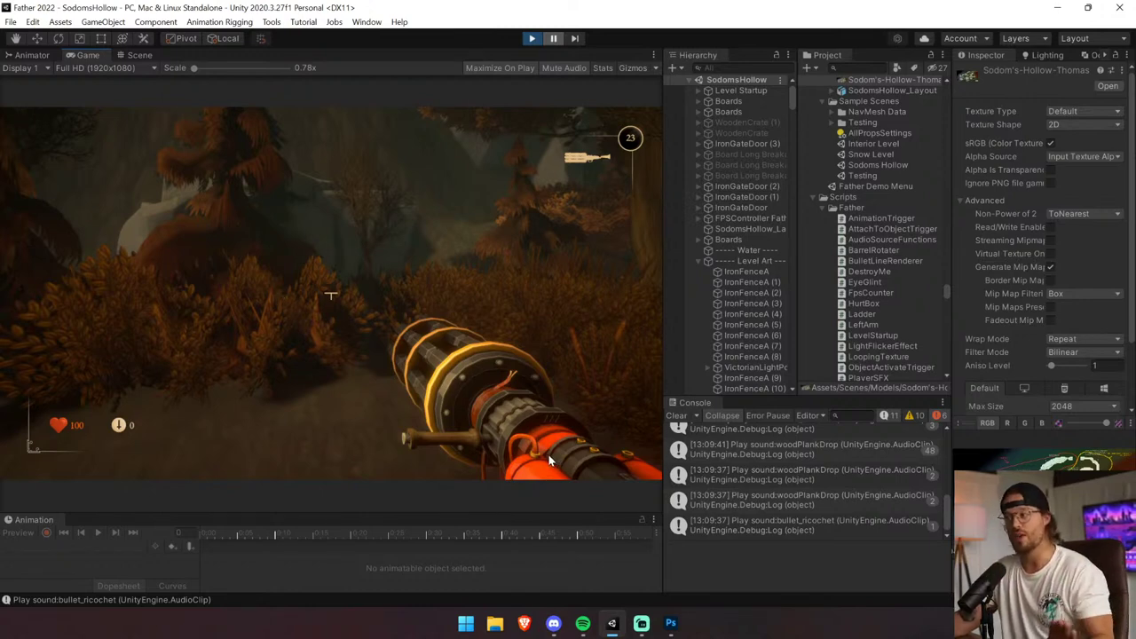
left_click(139, 55)
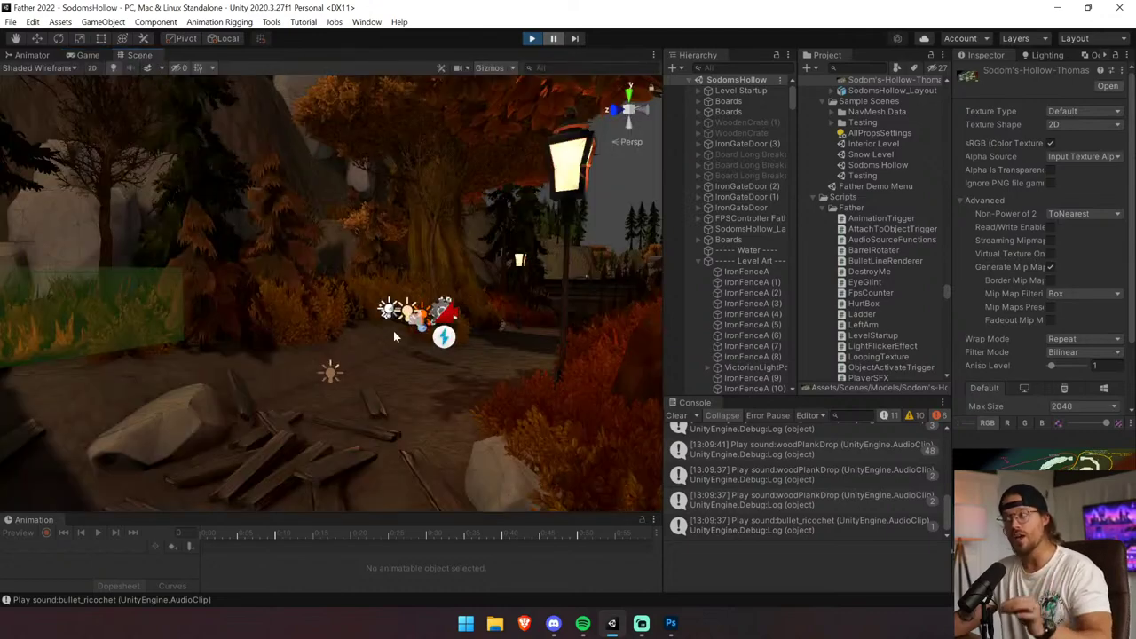
Hide the Scene view gizmos and bring the player's multi-barrel gun model up close.
right_click_drag(393, 330, 479, 389)
key("w")
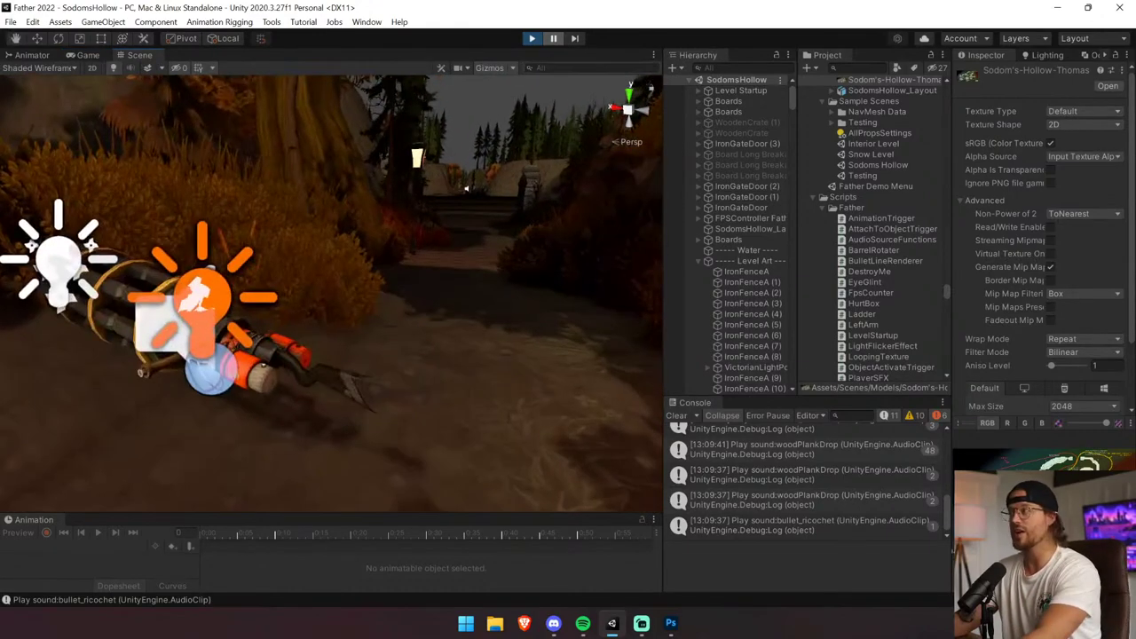
left_click(480, 71)
right_click_drag(395, 271, 569, 293)
key("w")
key("s")
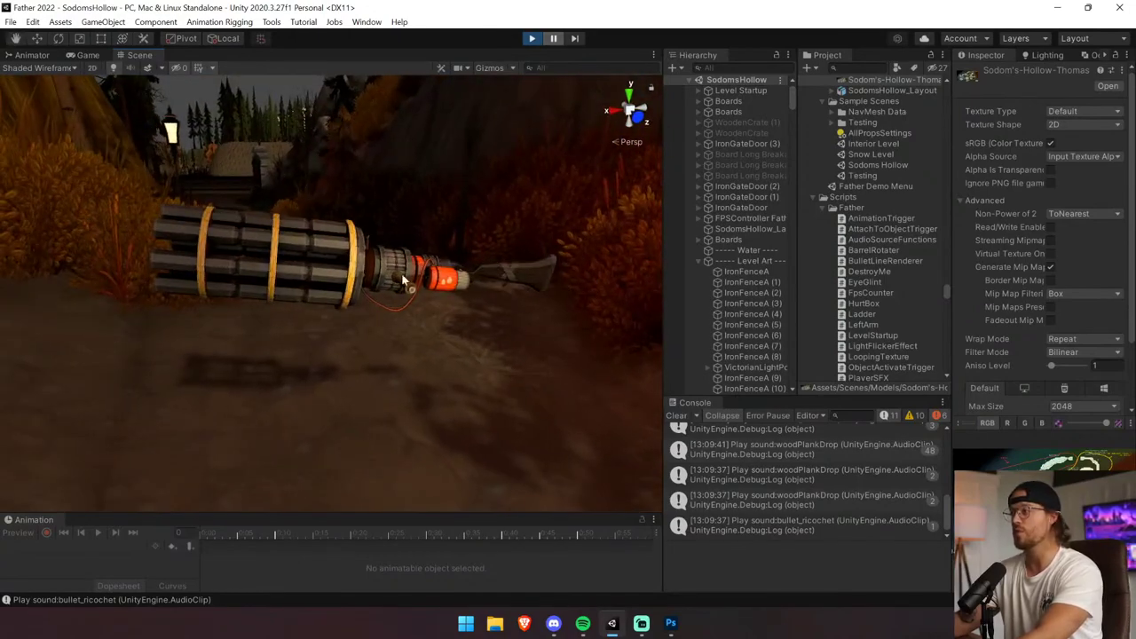
Select the gun's SpinningPlate_Back part, frame it and inspect the barrel assembly from the side.
left_click(398, 301)
key("f")
right_click_drag(392, 283, 671, 213)
key("s")
key("a")
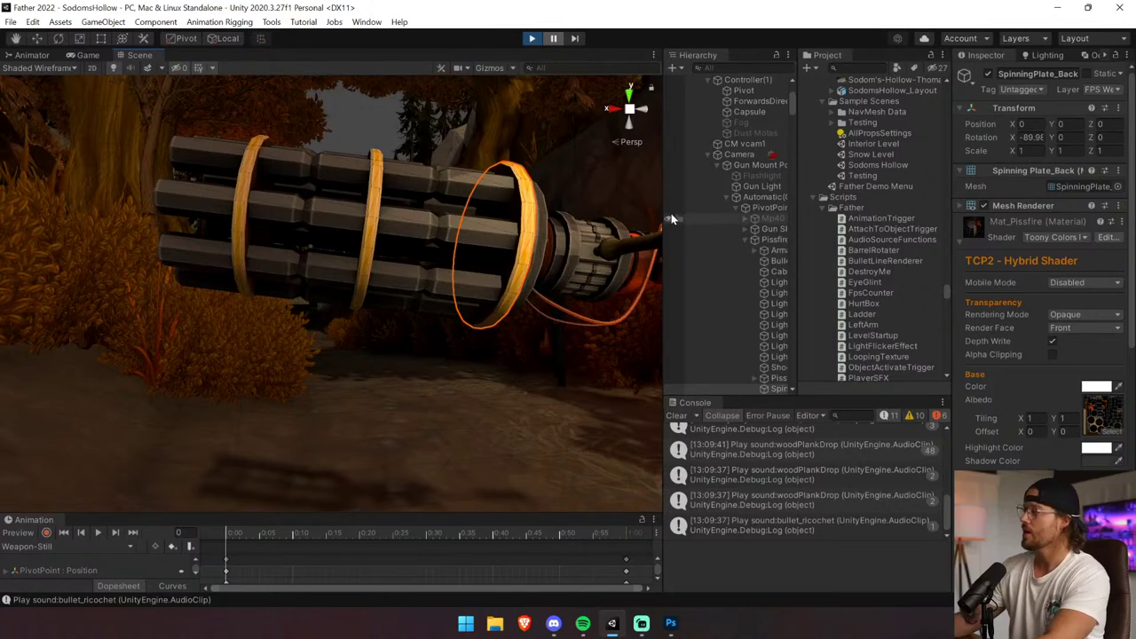
Resume the play test in the Game view, walk past the wooden tower, shoot the planks and continue into the valley.
left_click(86, 55)
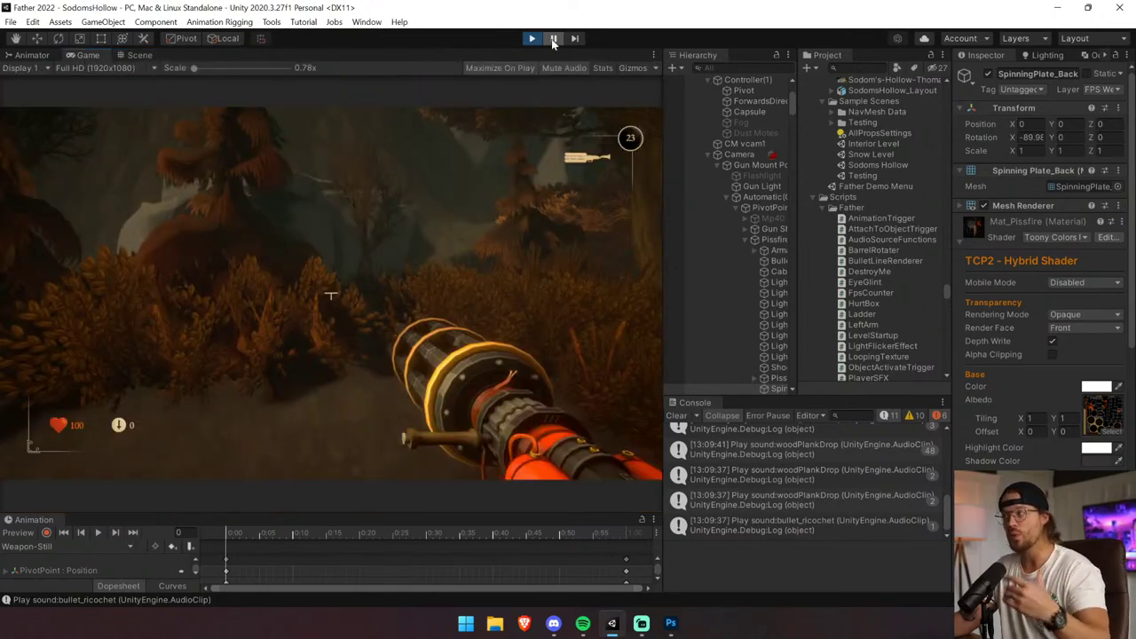
key("shift+space")
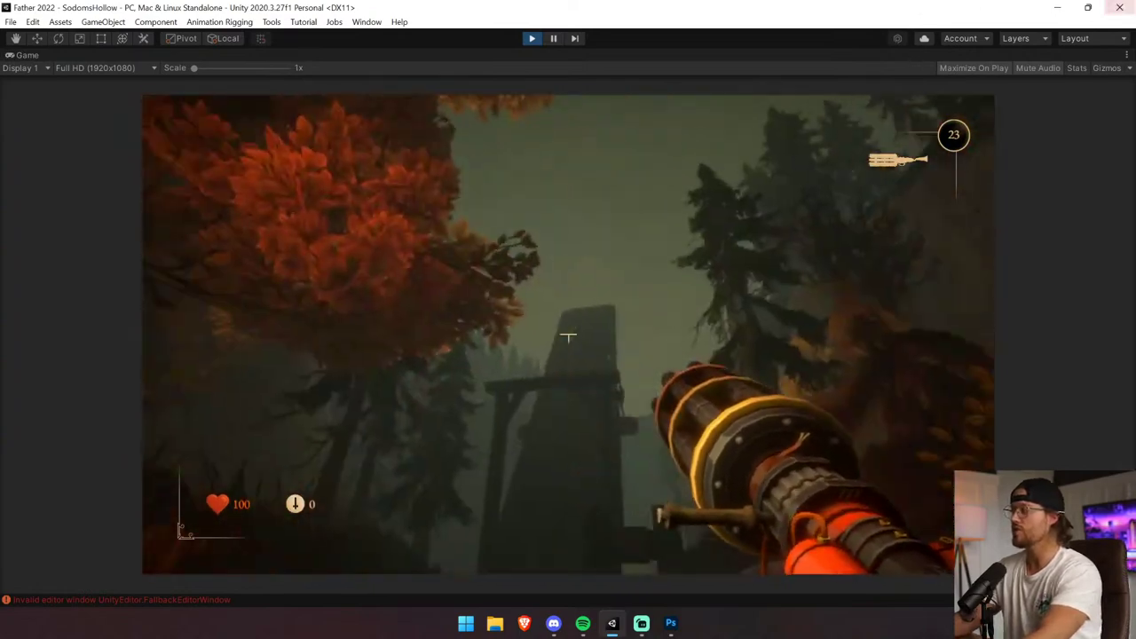
key("w")
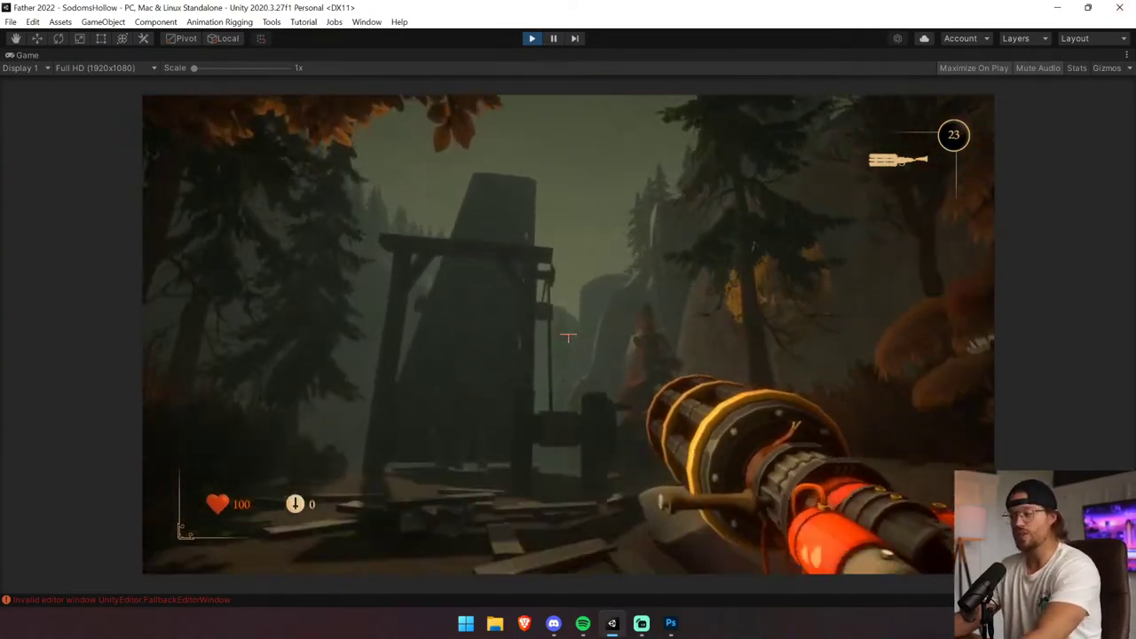
key("w")
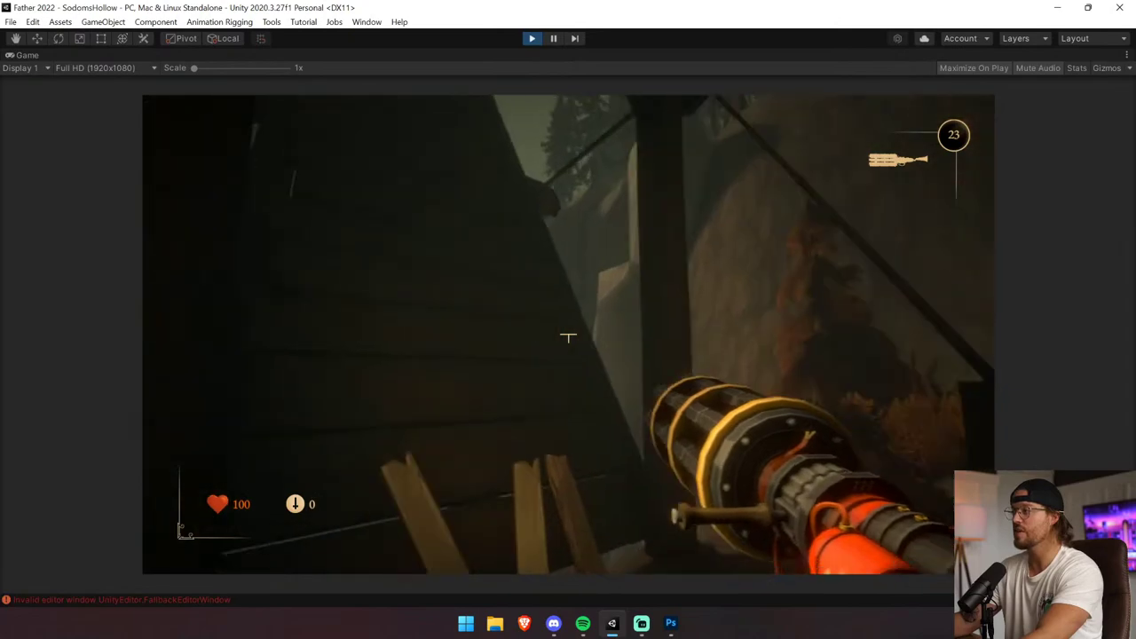
key("w")
key("alt+Tab")
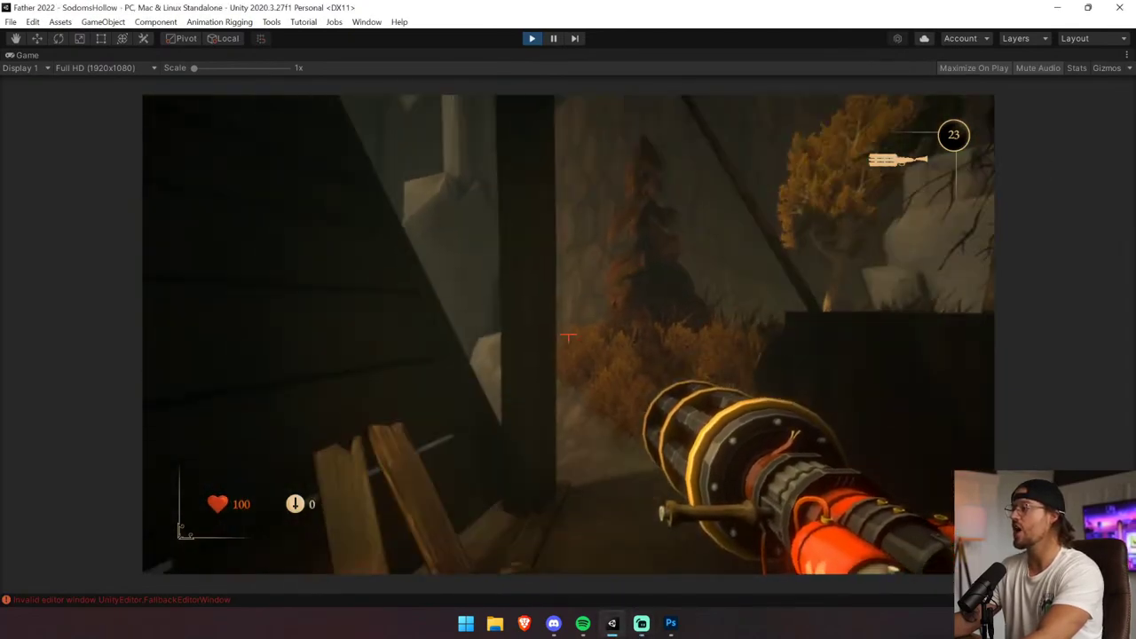
left_click_drag(569, 337, 568, 337)
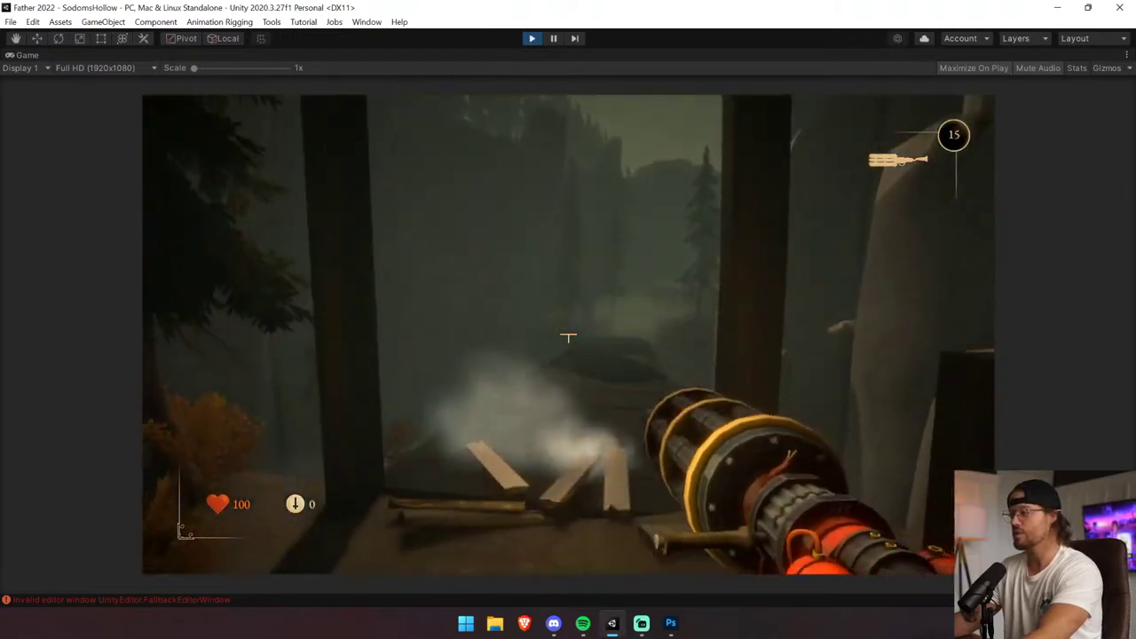
key("w")
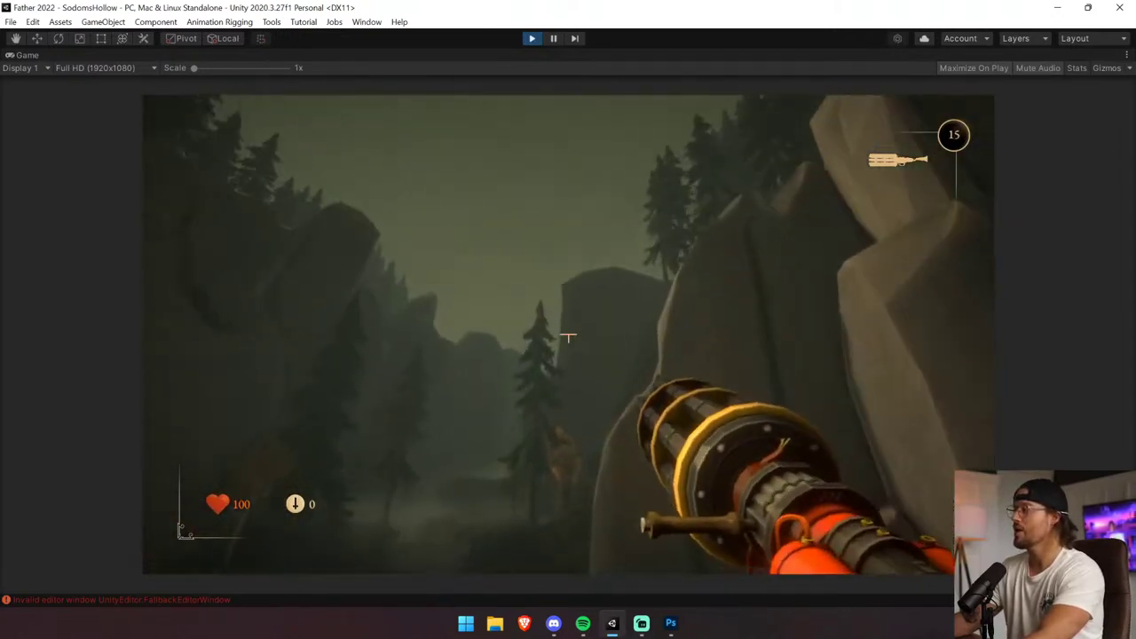
Walk through the foggy valley and pine forest to the giant autumn tree, and pause the play test there.
key("w")
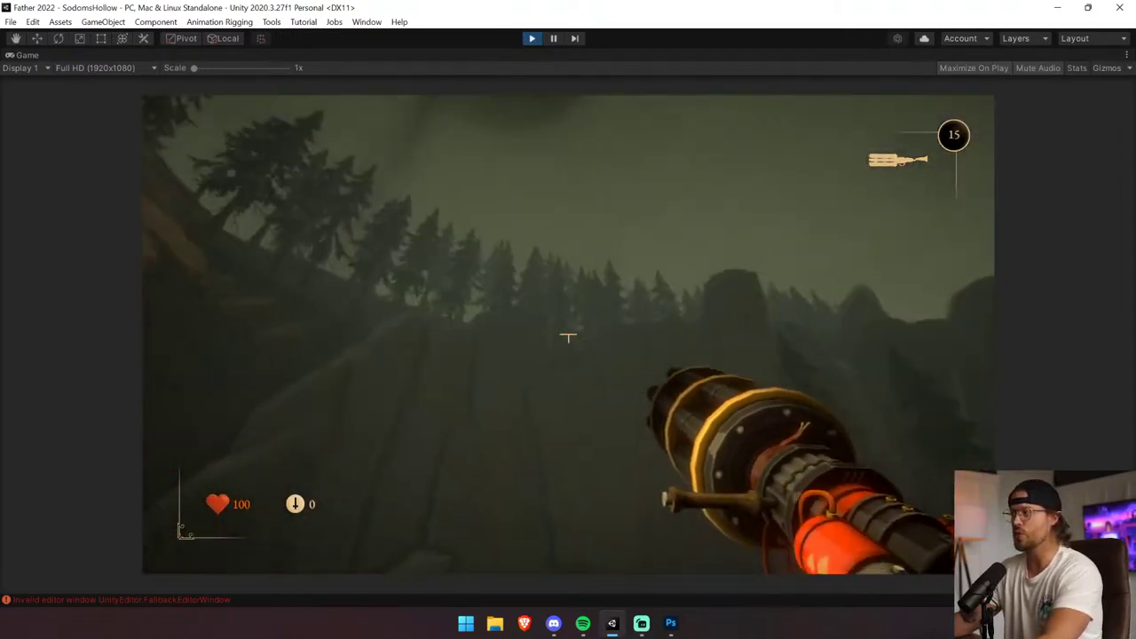
key("w")
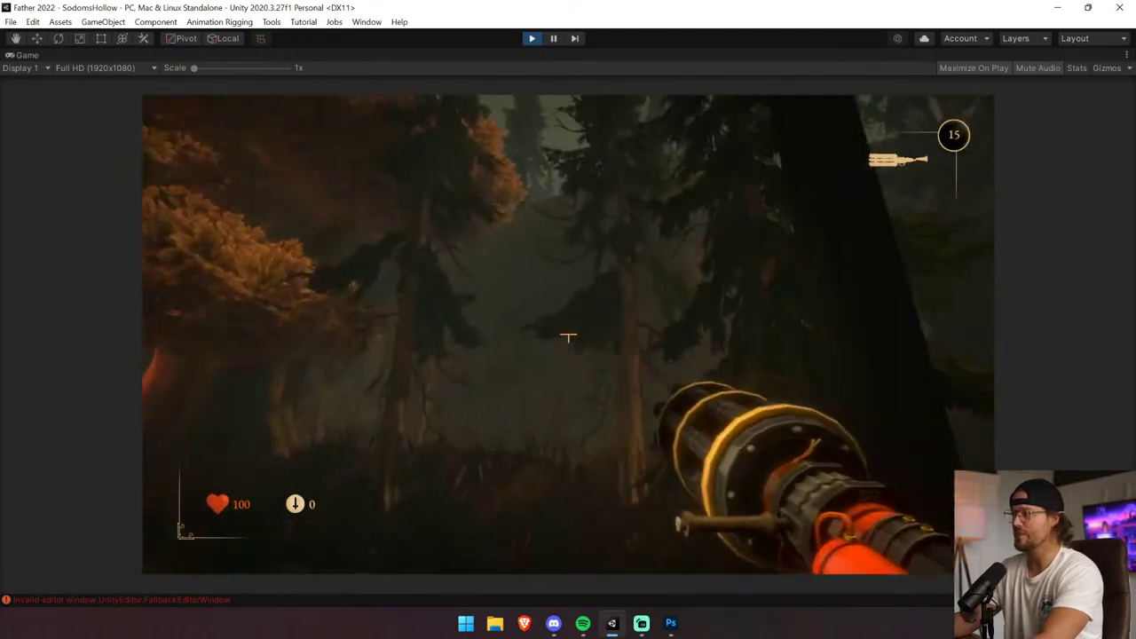
key("w")
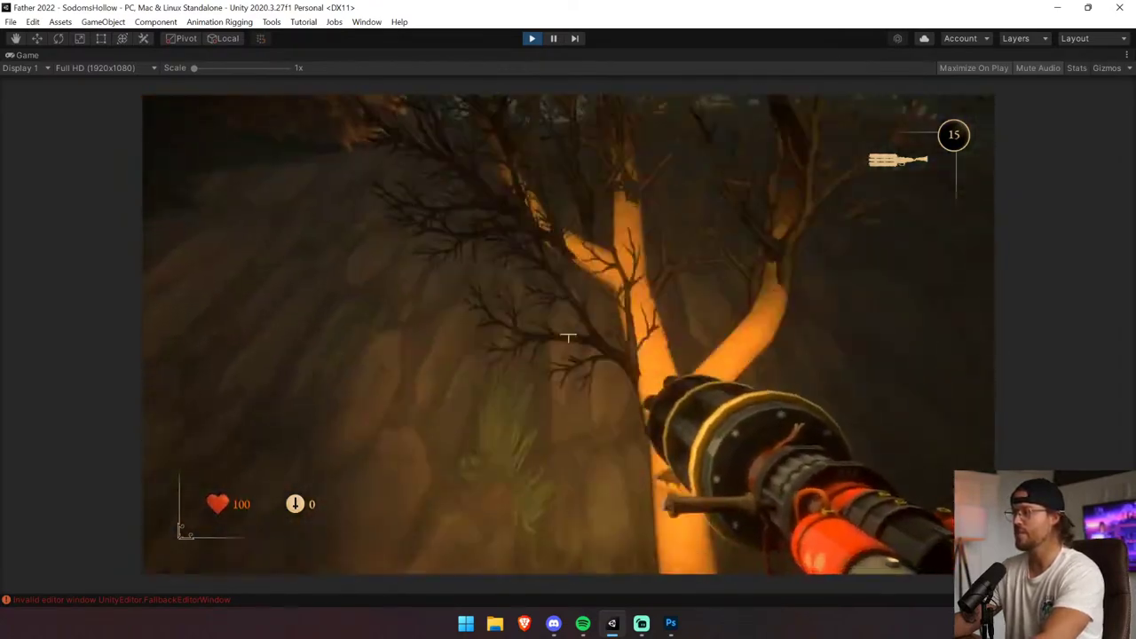
key("w")
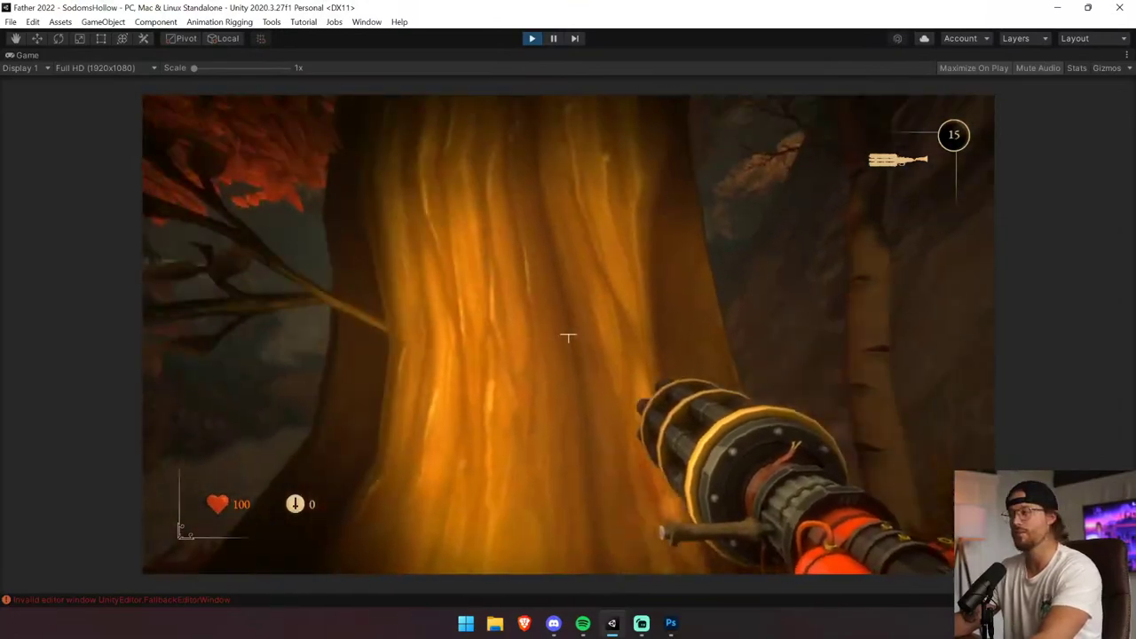
key("w")
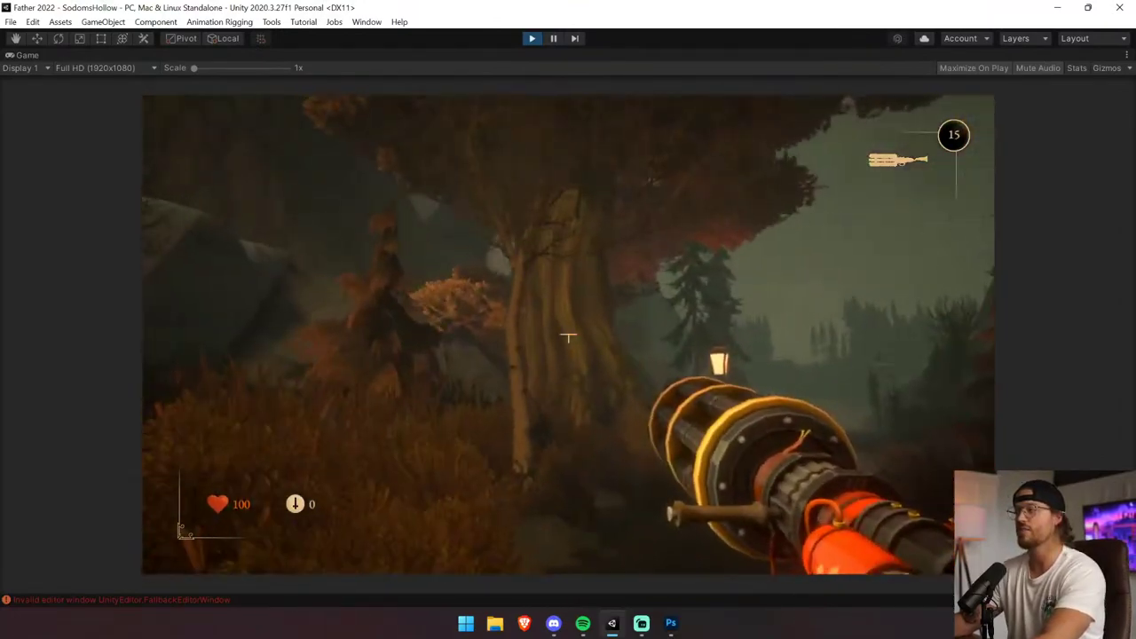
key("ctrl+shift+p")
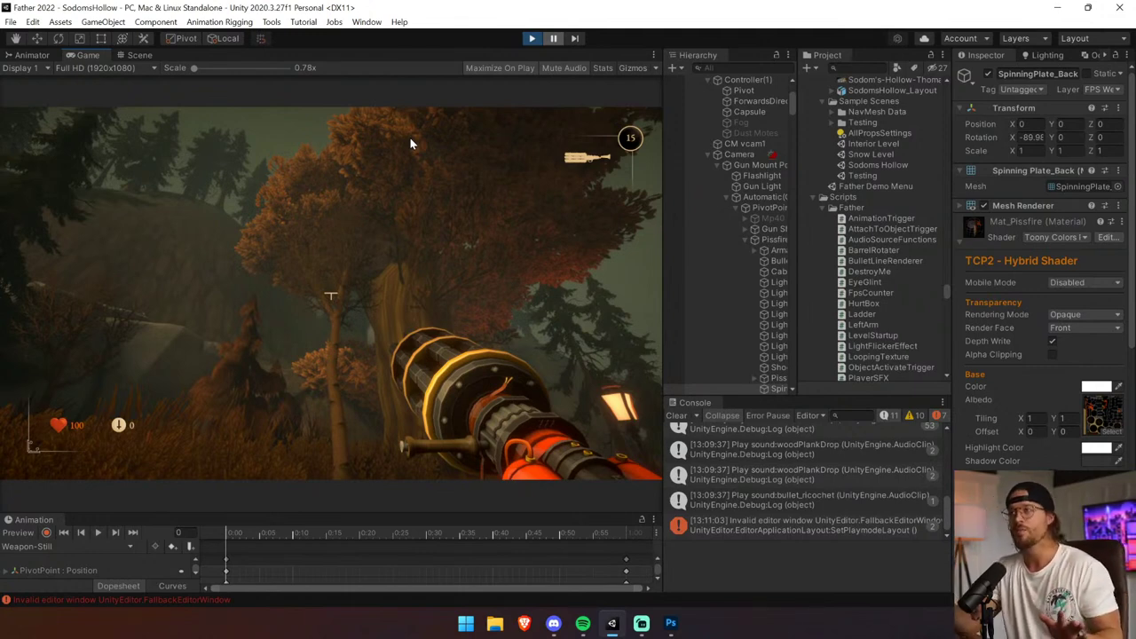
Switch to the Scene view, select the Terrain near the iron fence and activate its Paint Trees tool.
left_click(140, 55)
right_click_drag(283, 254, 1019, 211)
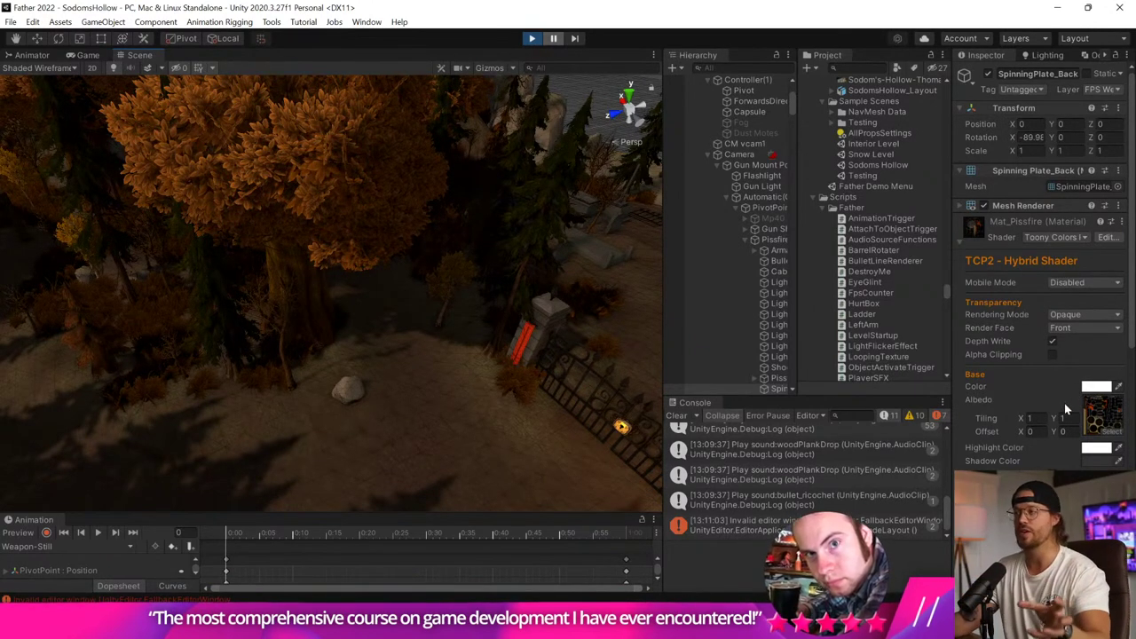
left_click(485, 428)
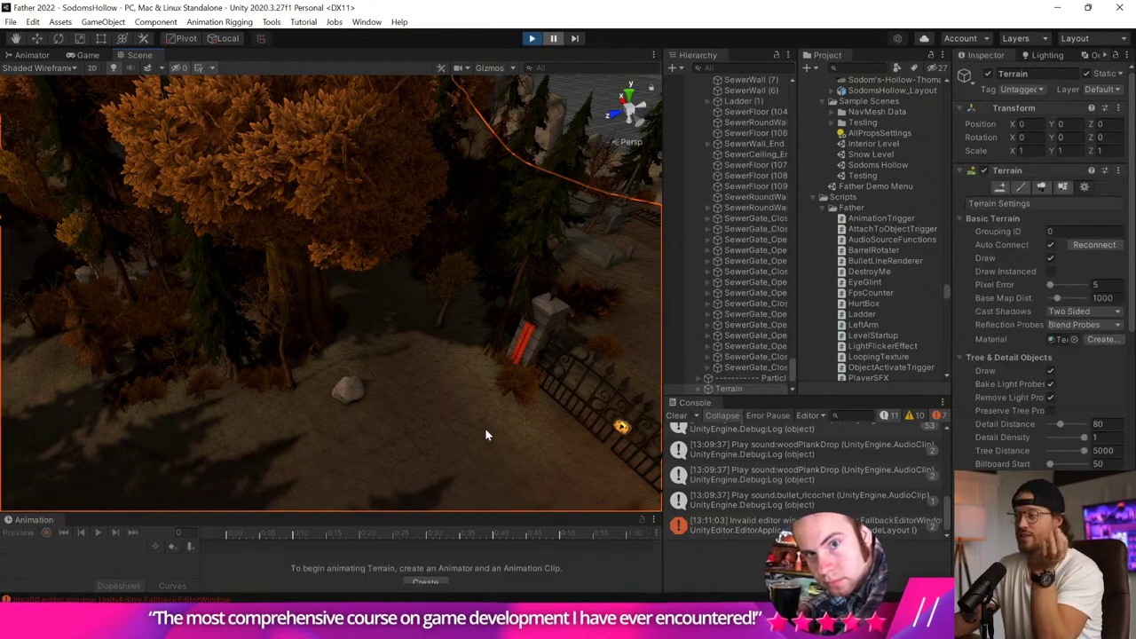
right_click_drag(454, 386, 685, 316)
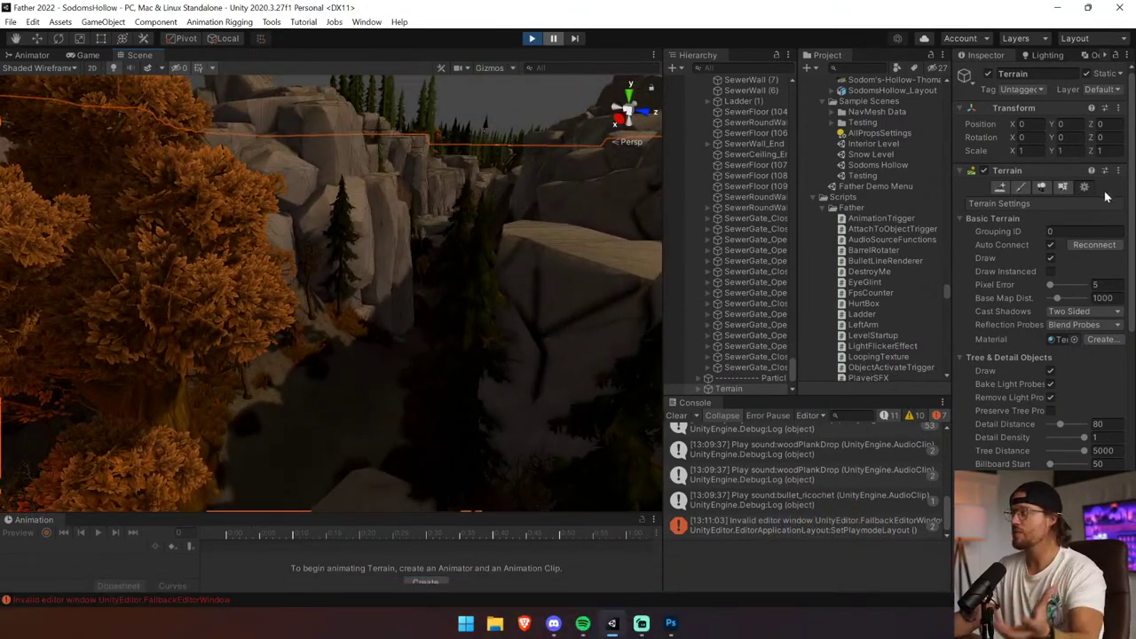
left_click(1043, 187)
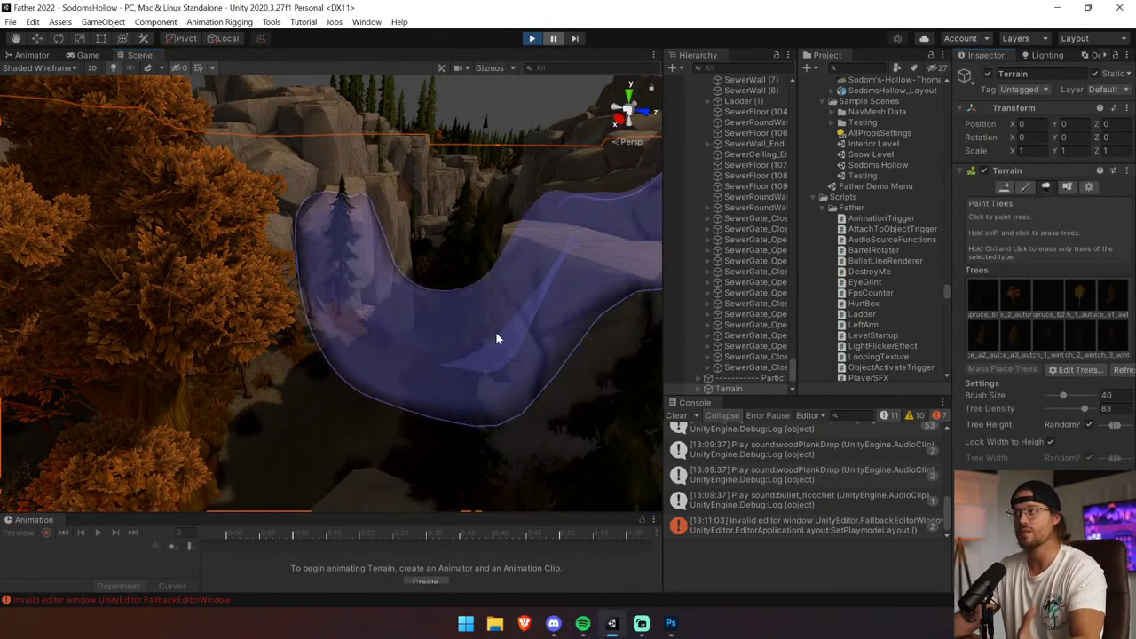
Try painting a dense patch of the second tree type on the open ground past the rocky canyon, and undo it.
right_click_drag(492, 333, 467, 421)
scroll(464, 363, "down", 5)
scroll(465, 367, "down", 5)
scroll(465, 415, "up", 4)
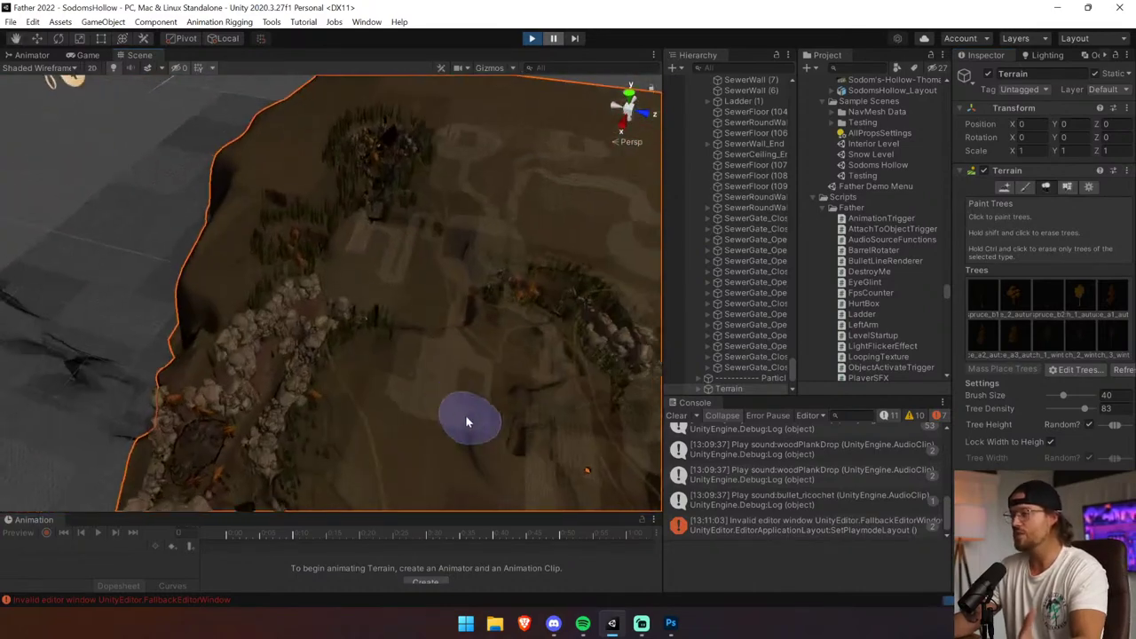
left_click(1009, 297)
mouse_move(444, 248)
left_mouse_down()
mouse_move(470, 300)
mouse_move(418, 232)
left_mouse_up()
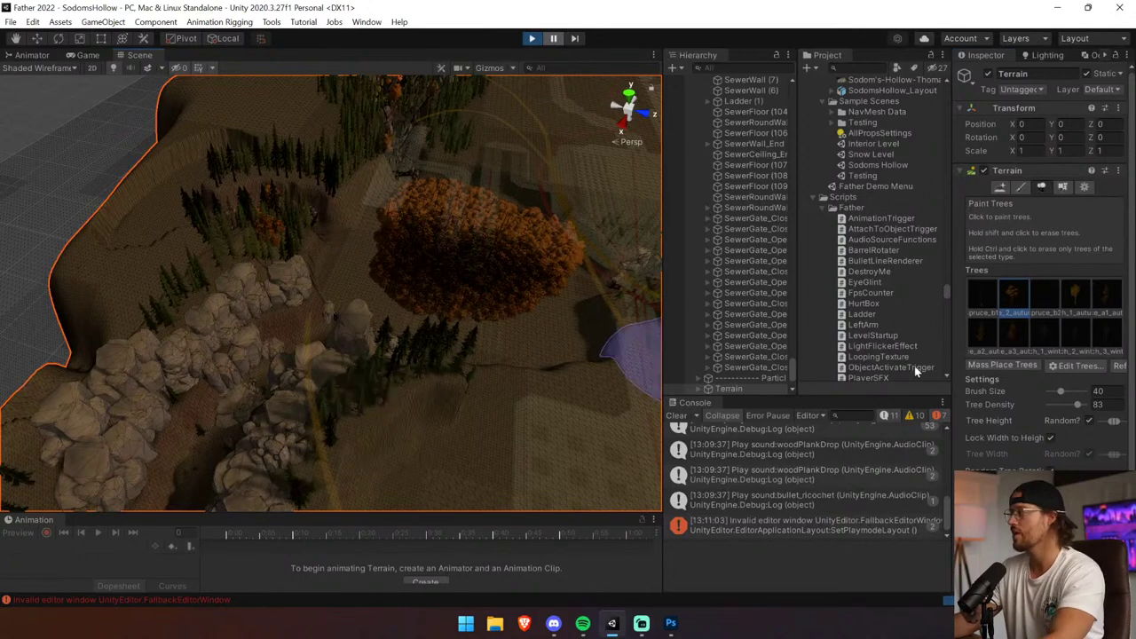
key("ctrl+z")
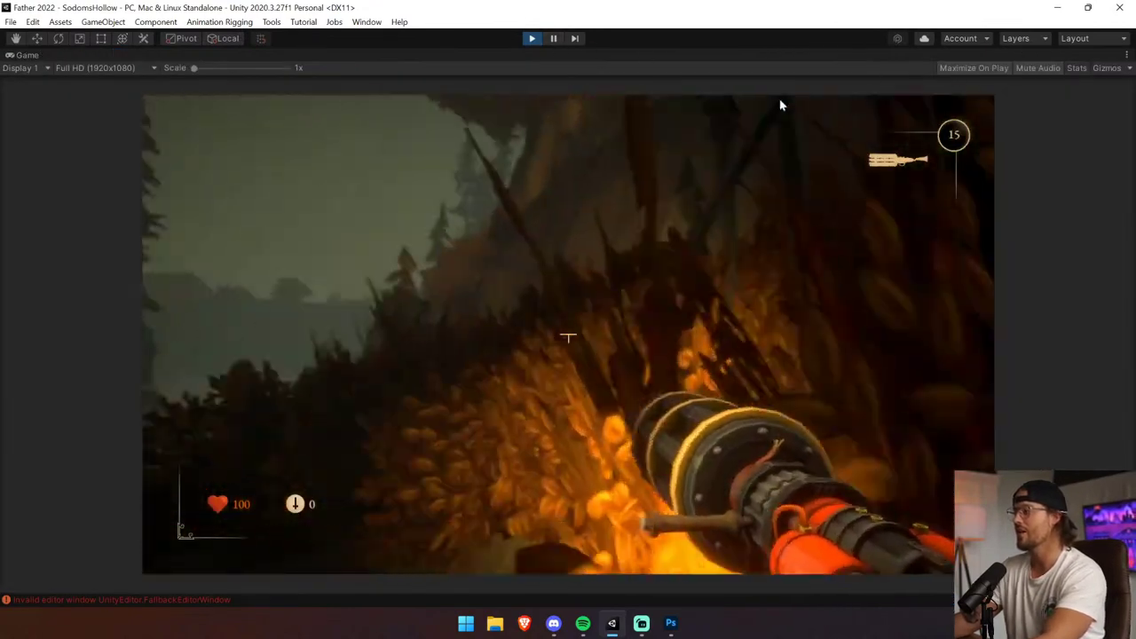
Resume the play test, run down the lantern-lit path to the painted giant autumn trees and pause beside a trunk.
key("w")
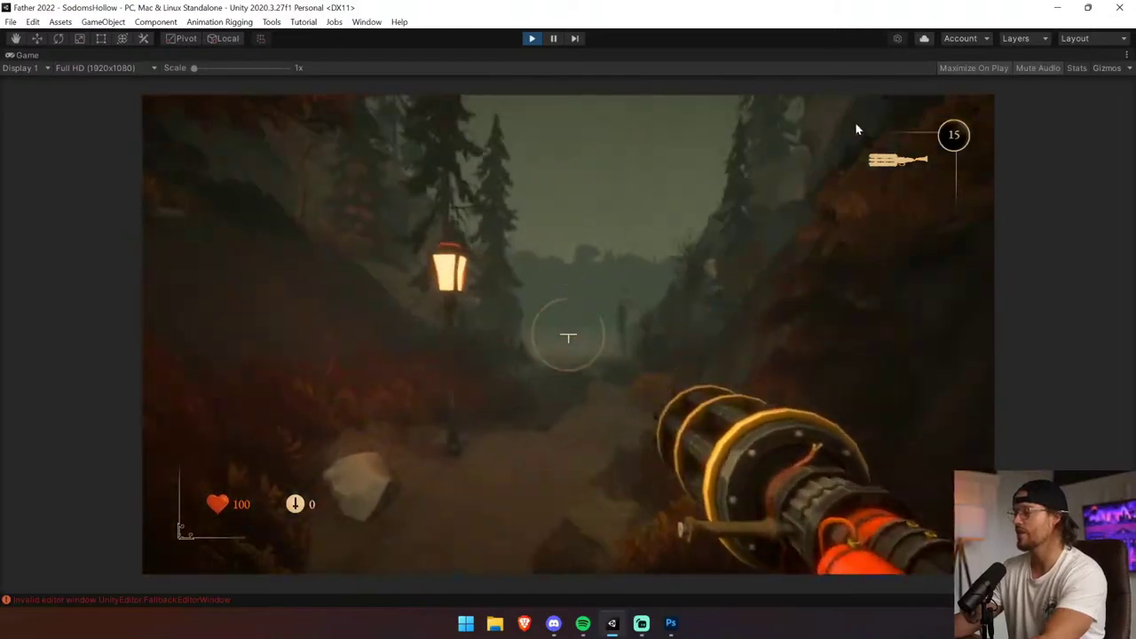
left_click(855, 128)
key("shift+w")
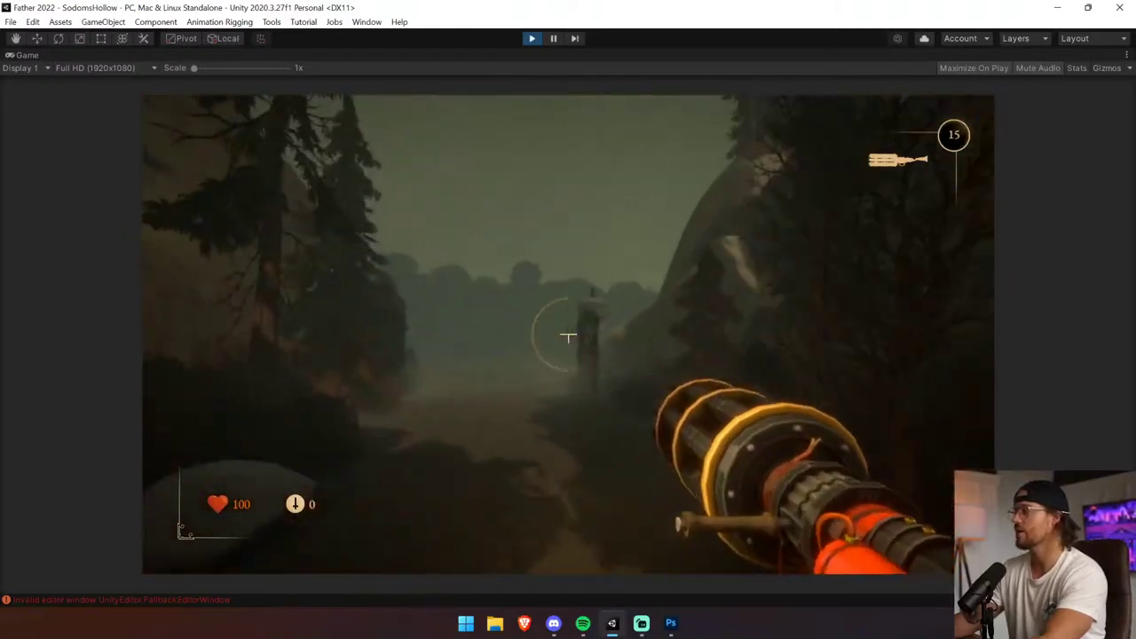
key("w")
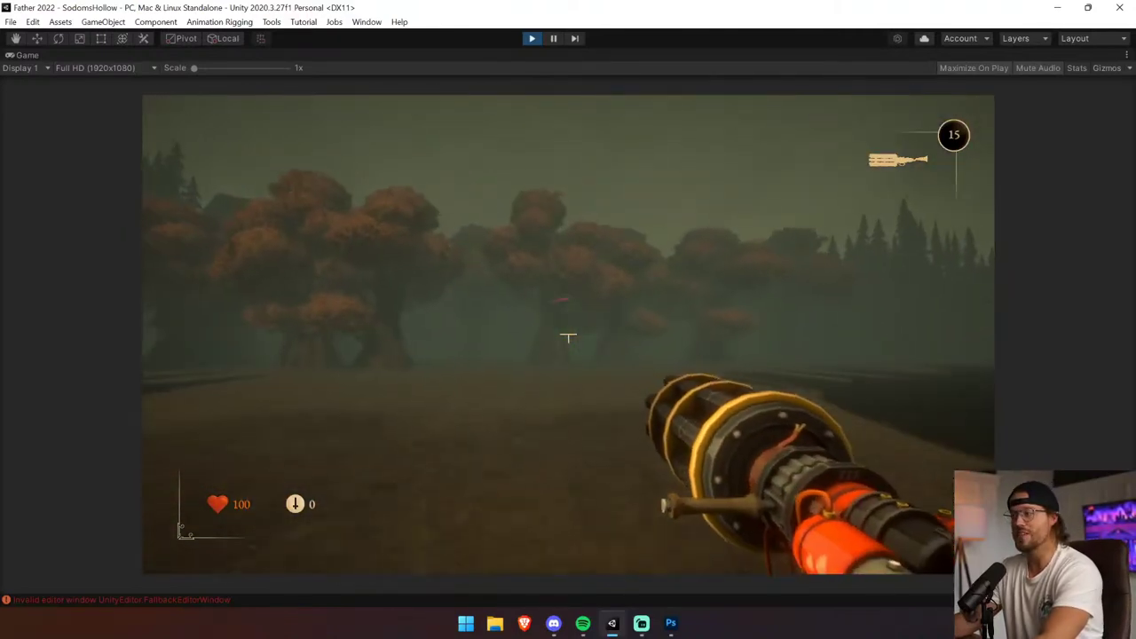
key("w")
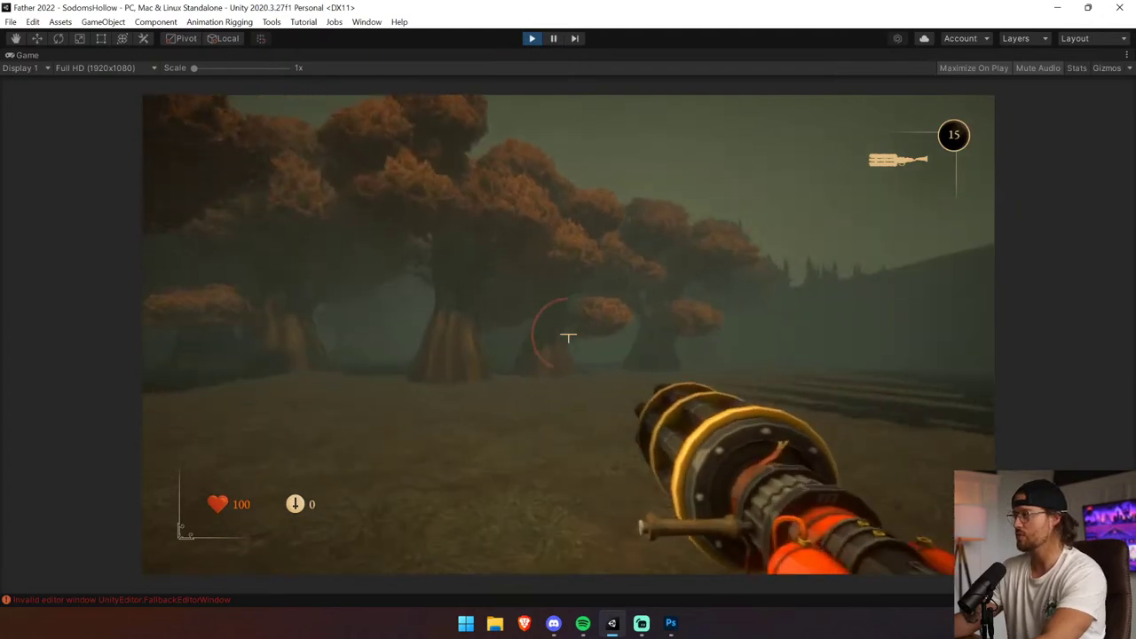
key("w")
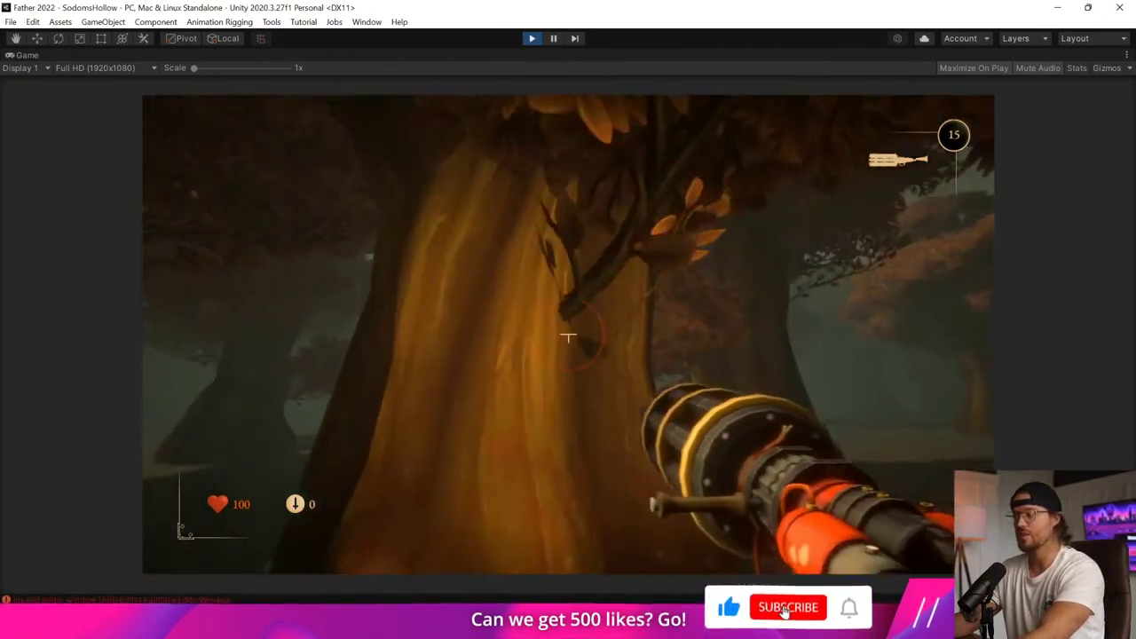
key("ctrl+shift+p")
View the painted tree cluster and the whole terrain from above, and clear the Console messages.
scroll(466, 341, "down", 3)
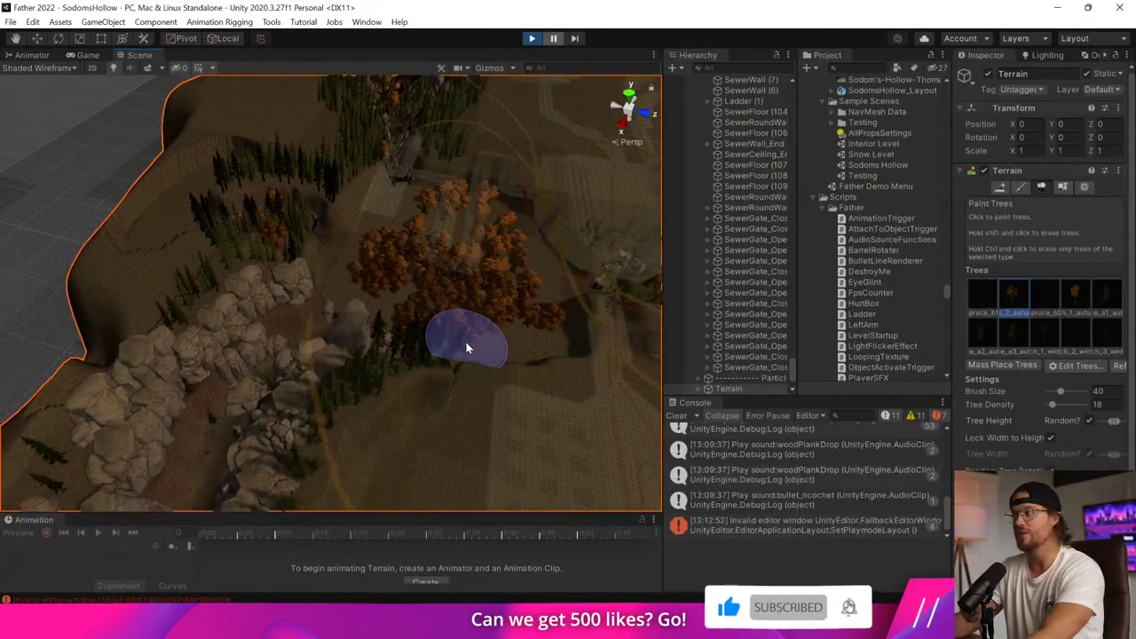
scroll(447, 277, "down", 5)
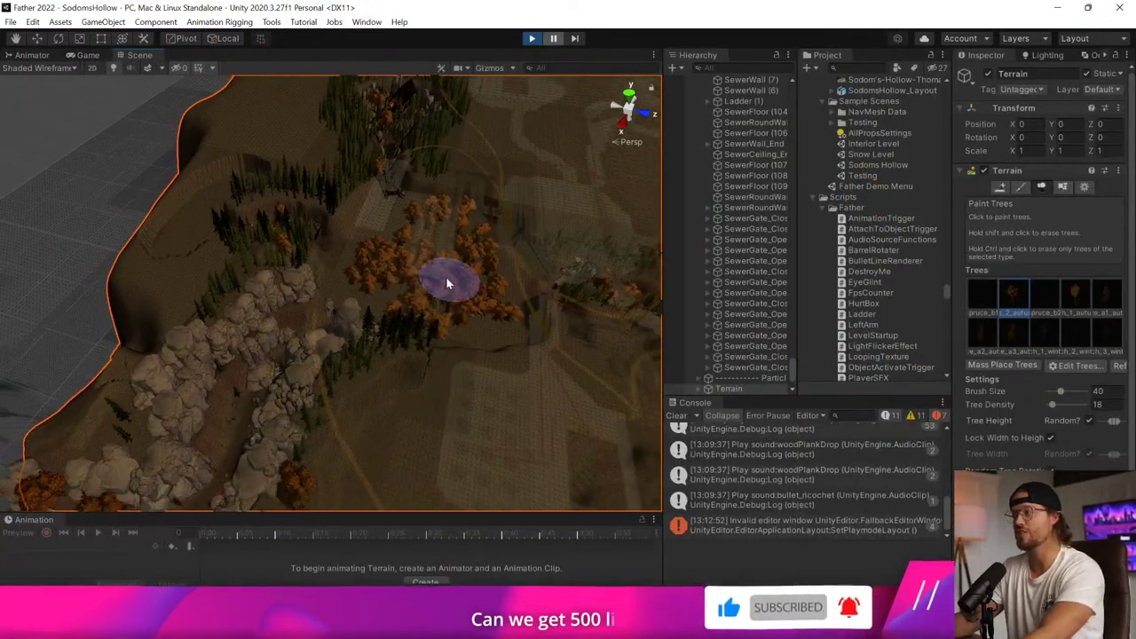
scroll(446, 291, "down", 10)
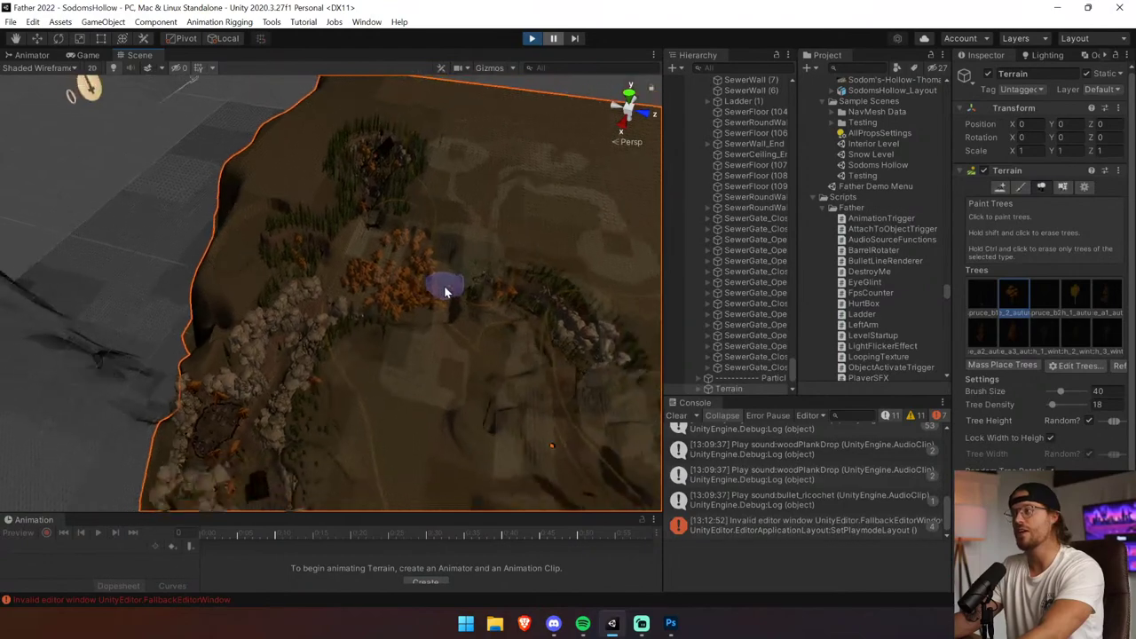
scroll(446, 293, "down", 8)
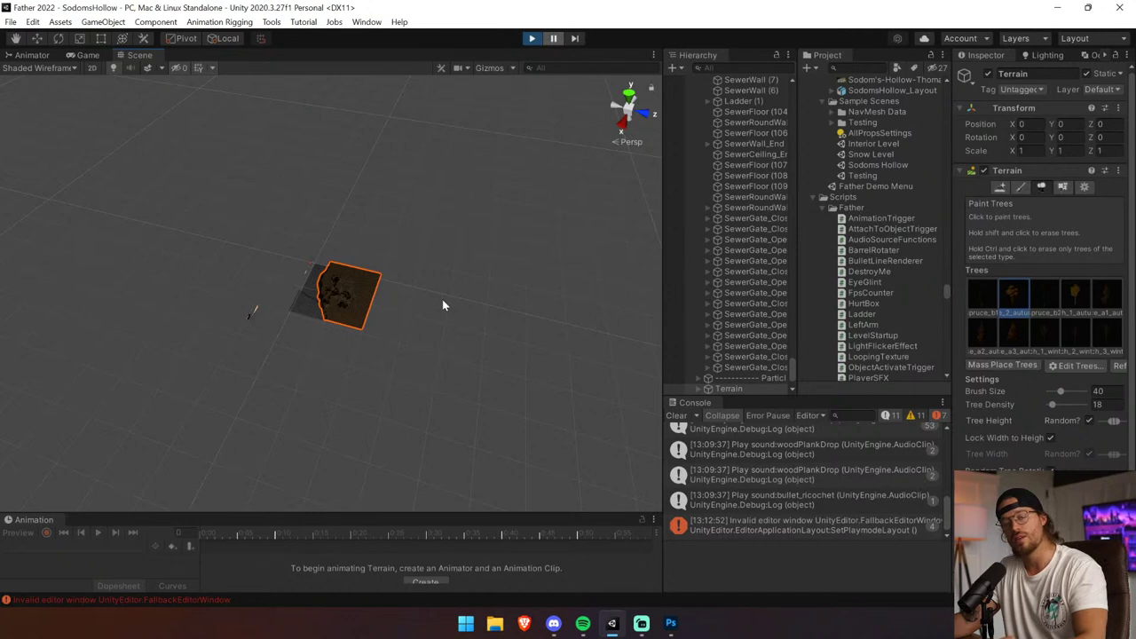
left_click(671, 414)
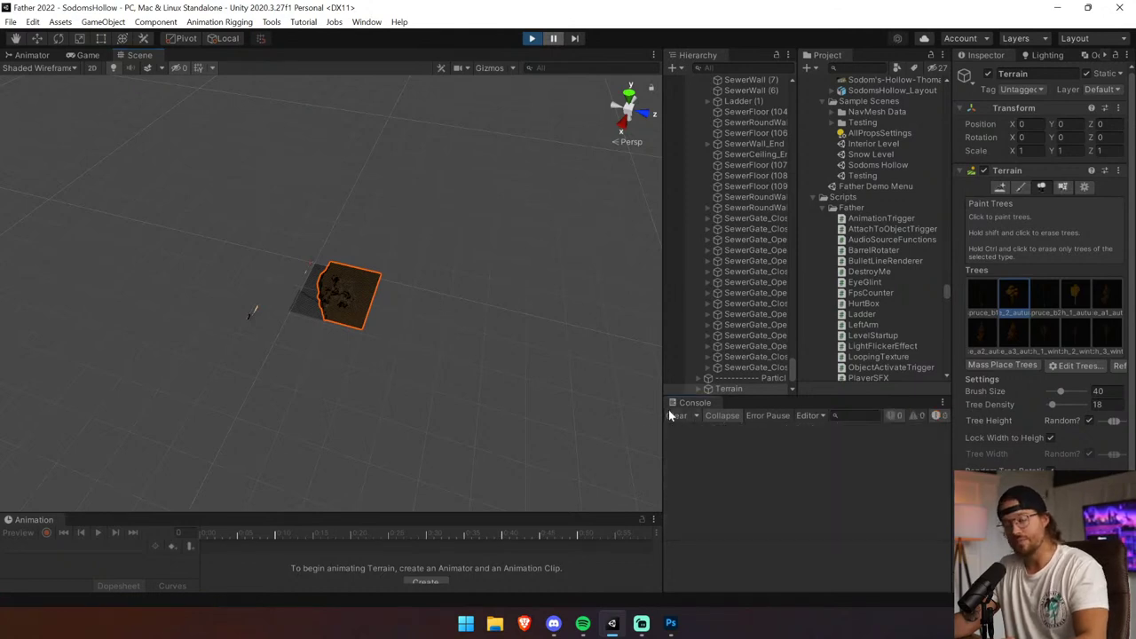
Examine the painted autumn trees at the terrain's edge from near ground level in the Scene view.
left_click_drag(365, 332, 361, 318, "alt")
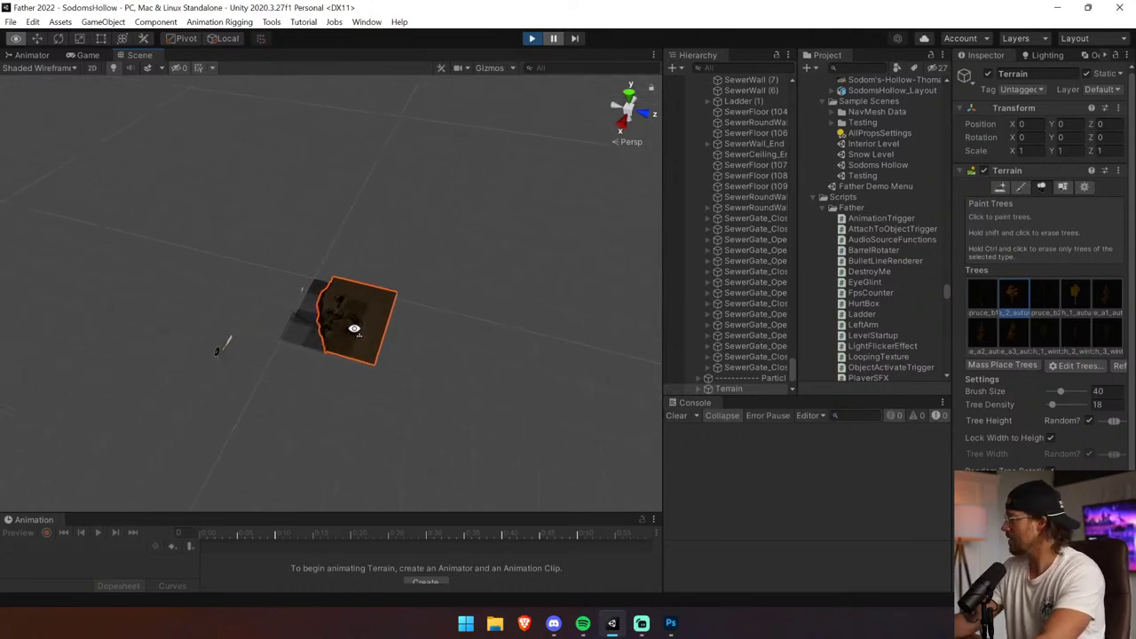
scroll(352, 325, "up", 10, "alt")
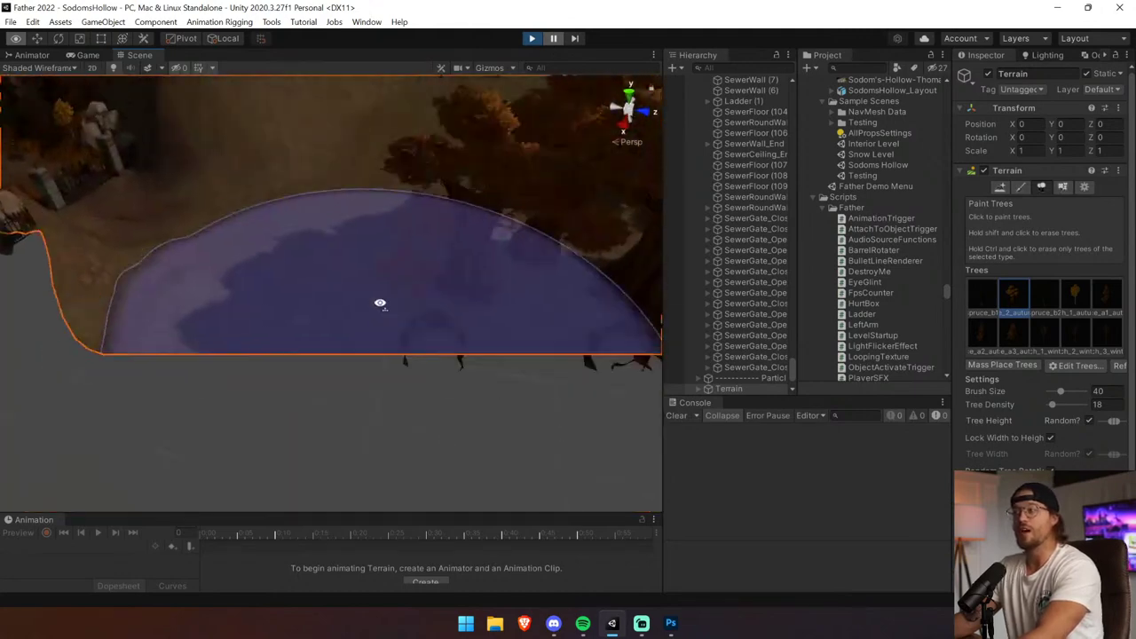
mouse_move(380, 303)
left_mouse_down("alt")
mouse_move(398, 204)
mouse_move(454, 190)
mouse_move(542, 203)
mouse_move(422, 189)
left_mouse_up("alt")
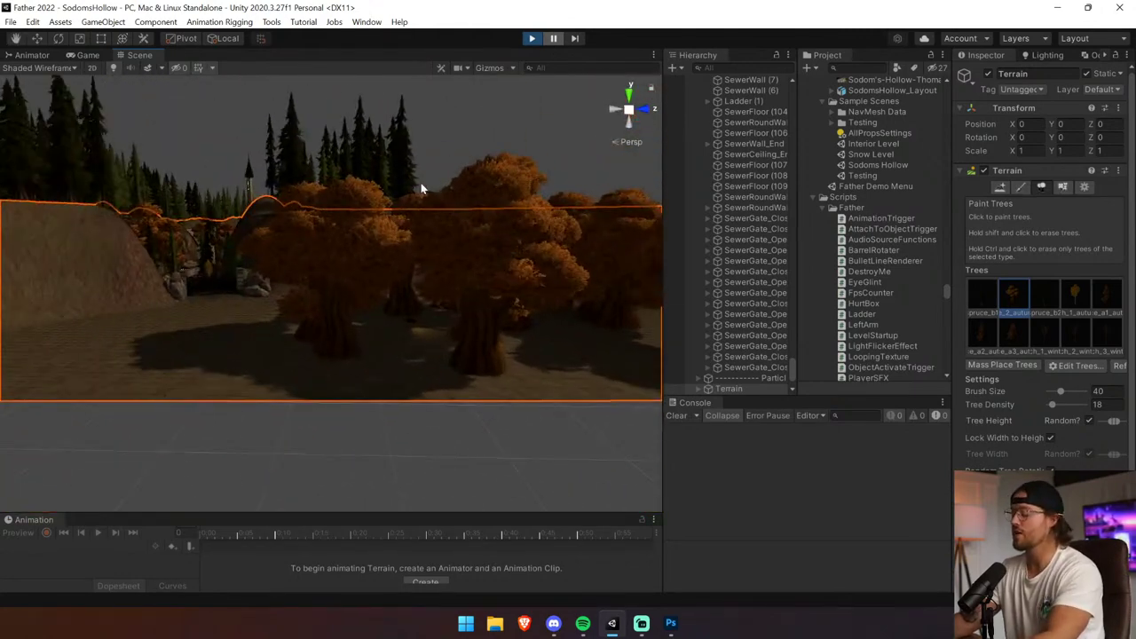
Show the paused Game view, widen the Lighting window and turn off Fog in its Environment settings.
left_click(86, 56)
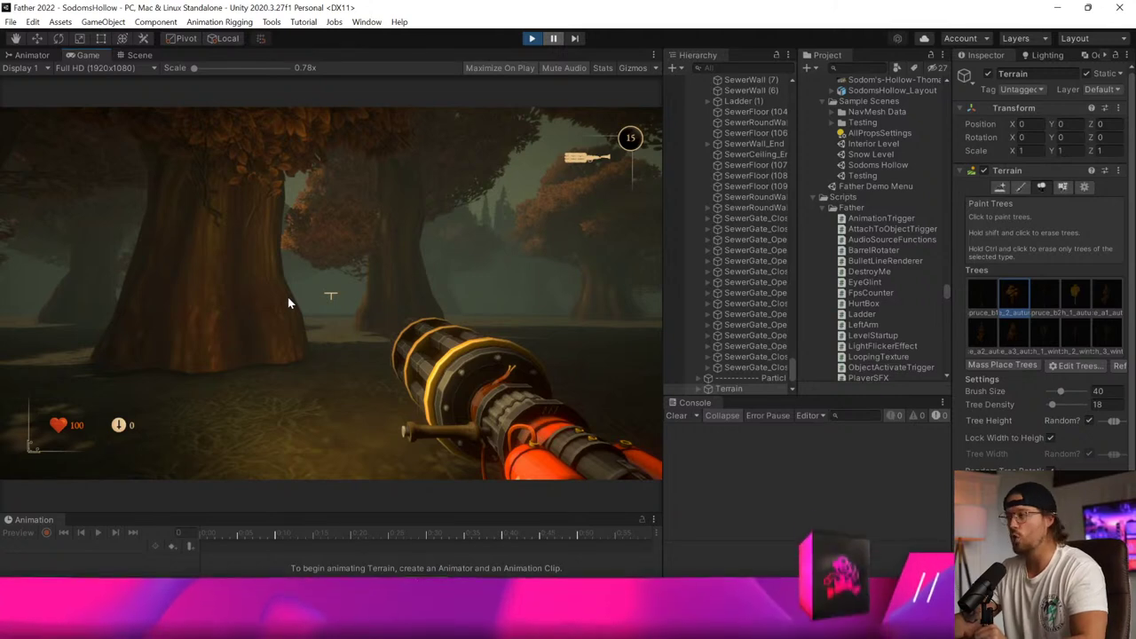
left_click(1040, 55)
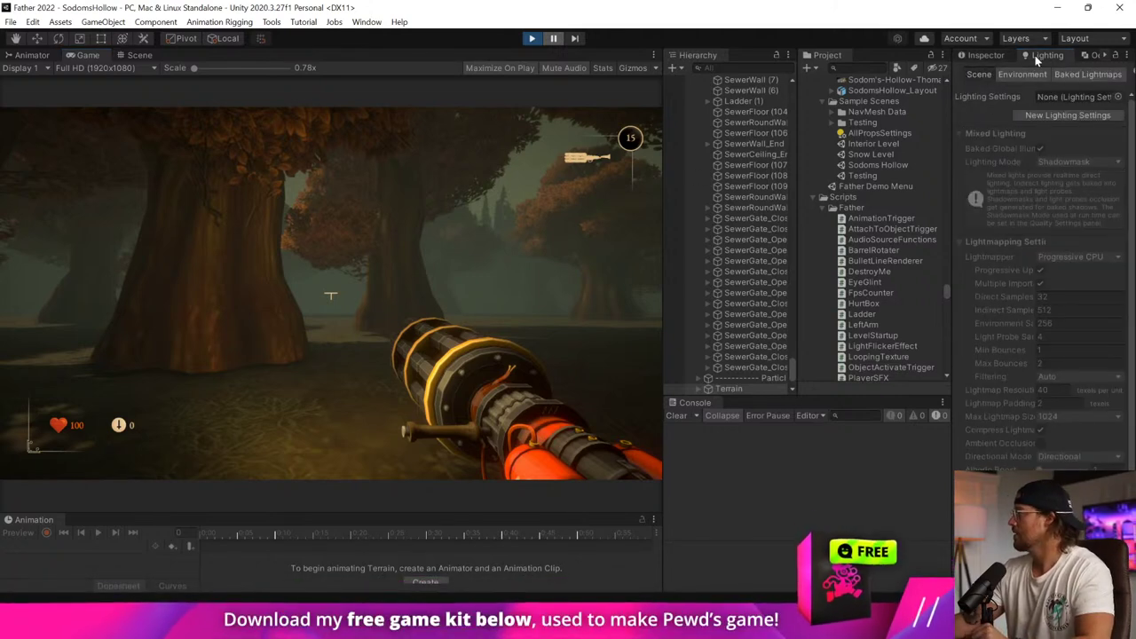
left_click_drag(951, 153, 813, 154)
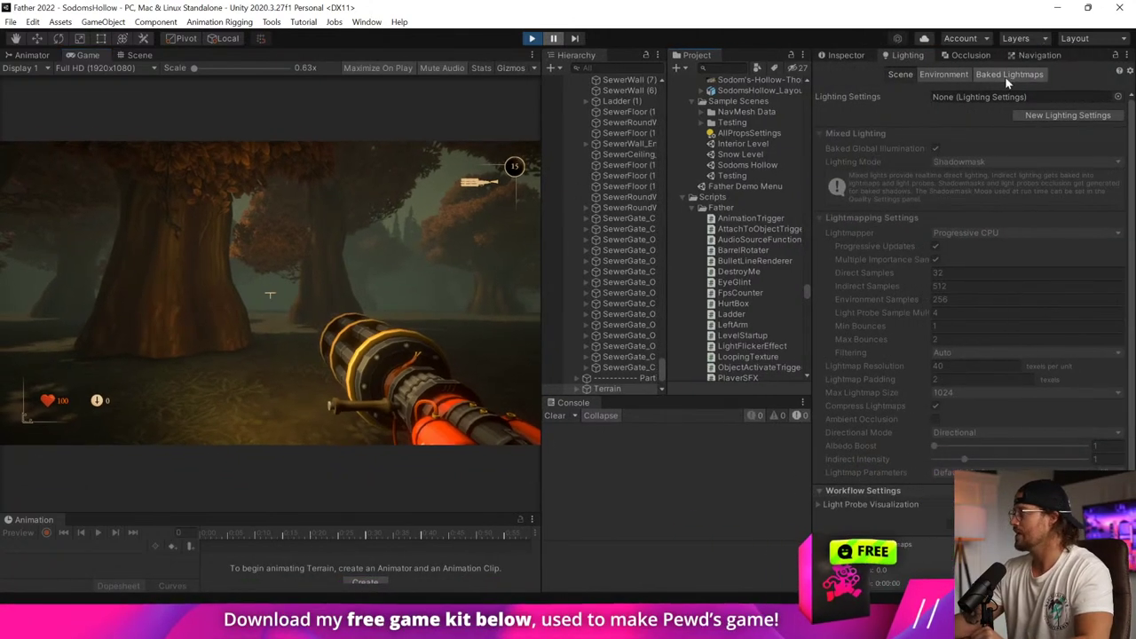
left_click(944, 74)
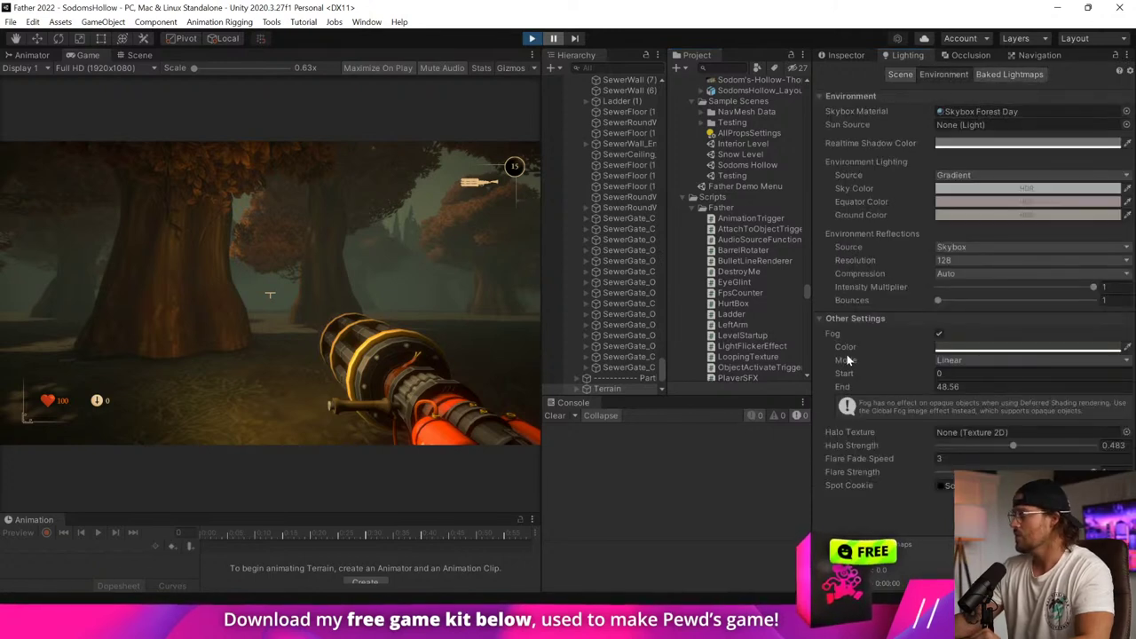
left_click(941, 335)
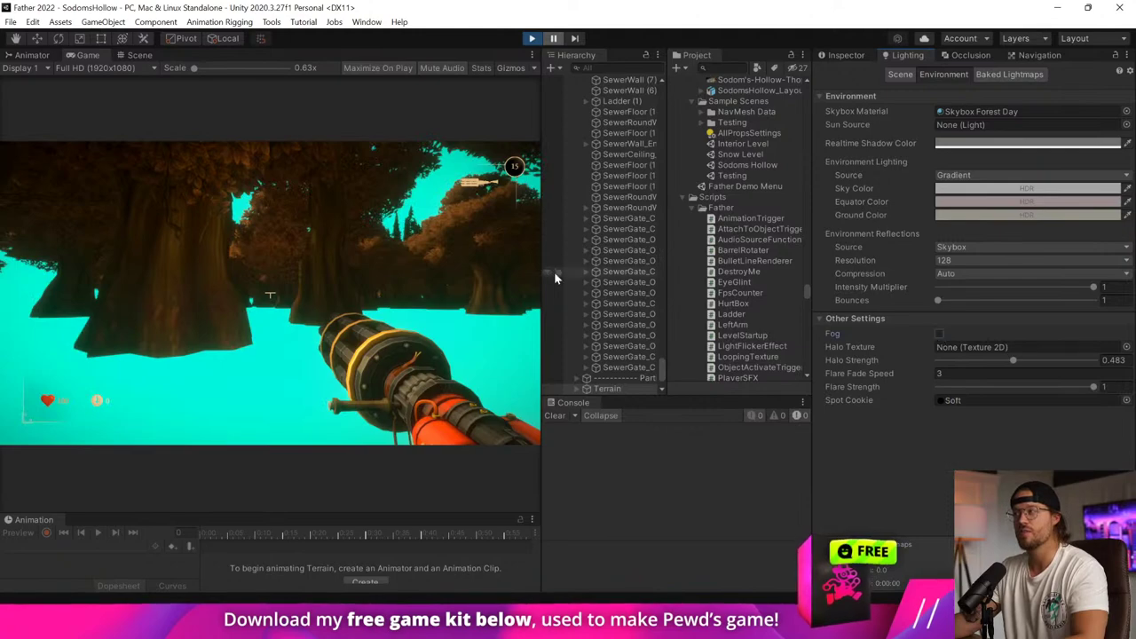
Resume the play test without fog, walk between the iron gate and the giant autumn trees, and pause again.
left_click(553, 39)
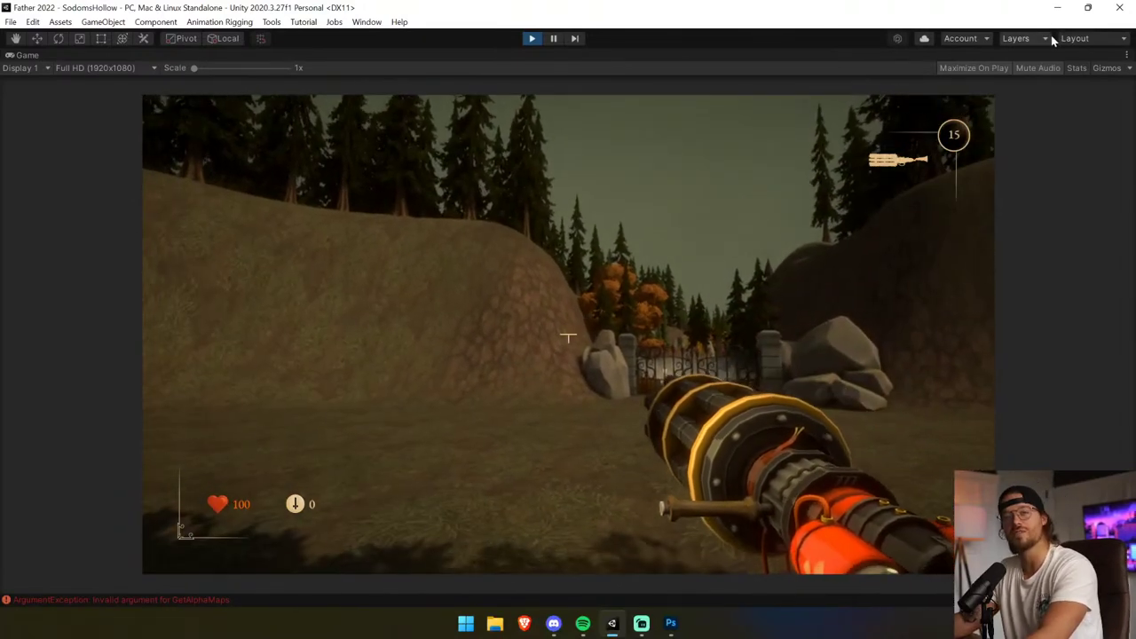
key("w")
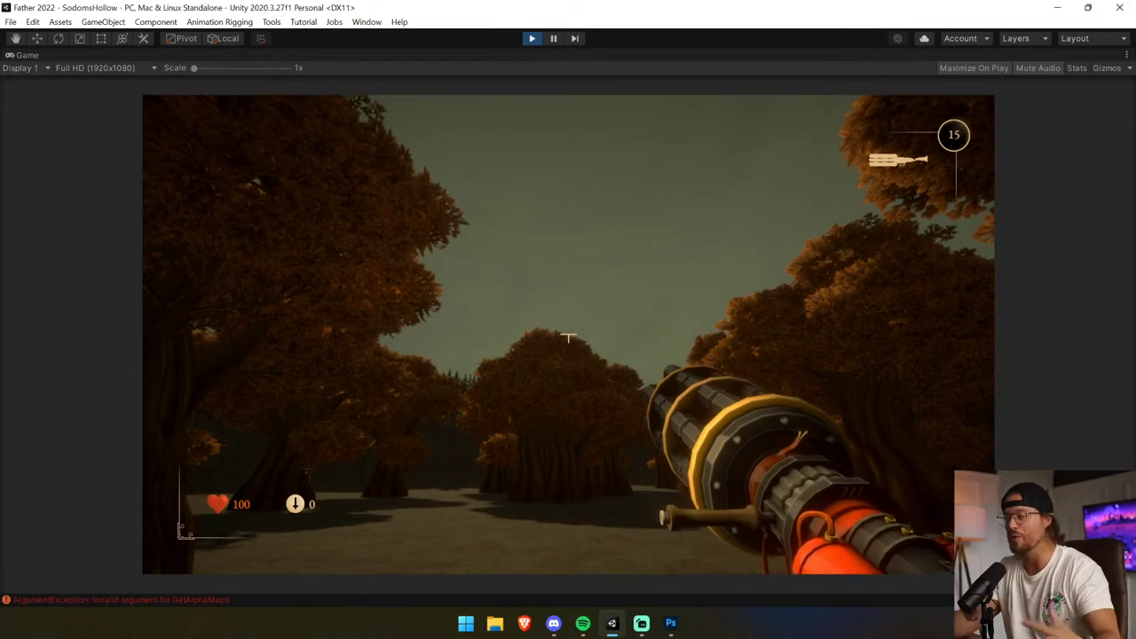
key("w")
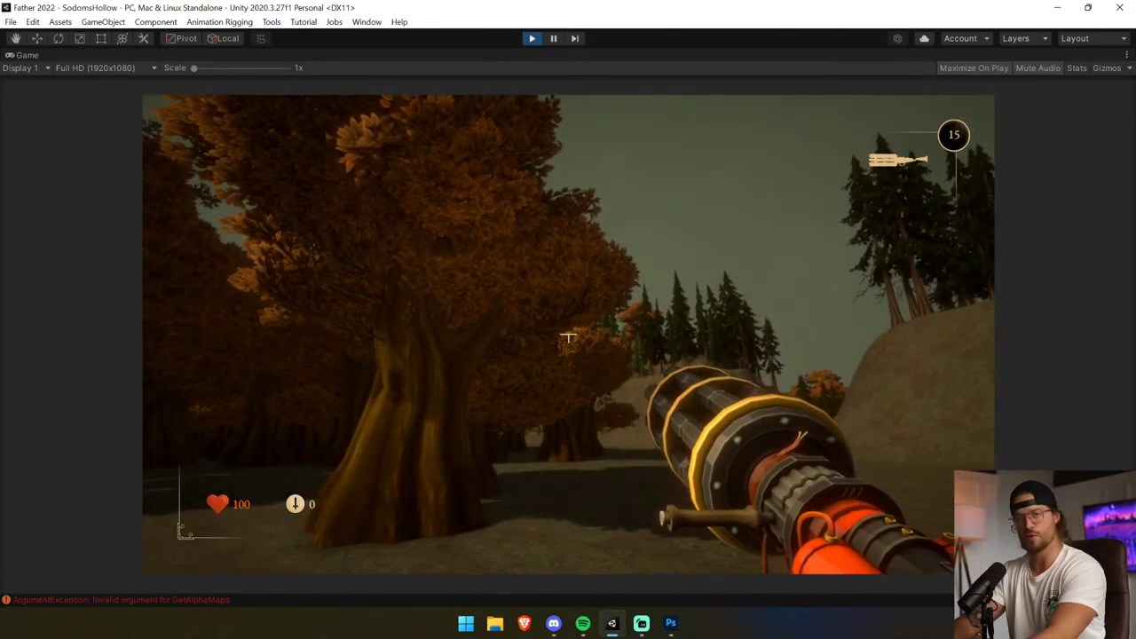
key("ctrl+shift+p")
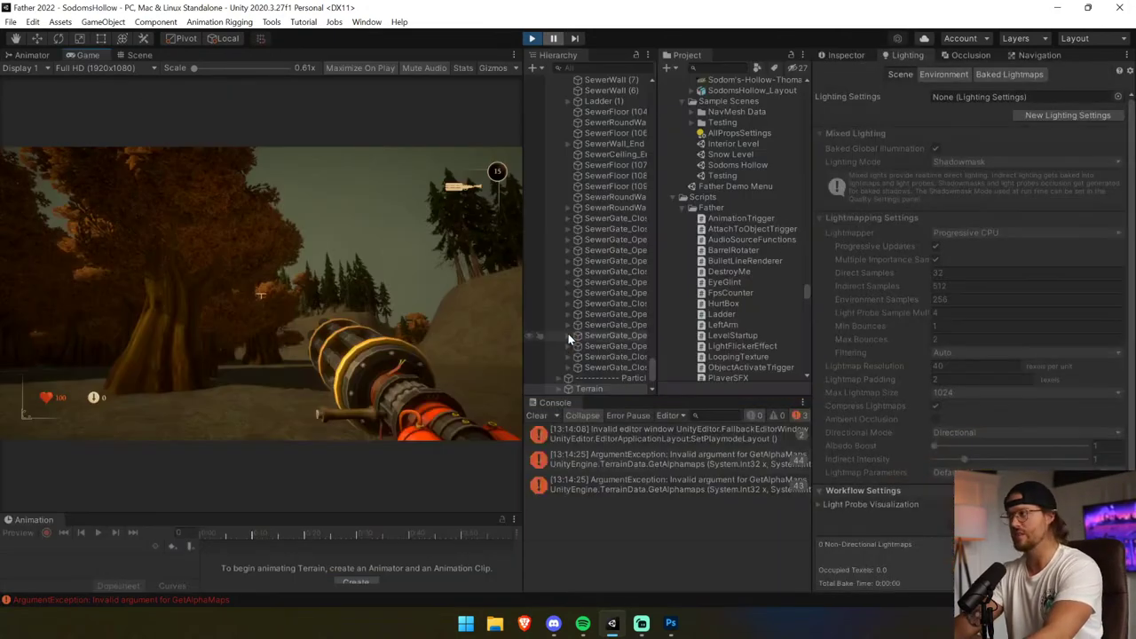
Set the Skybox Material to None in the Environment lighting settings.
left_click(949, 76)
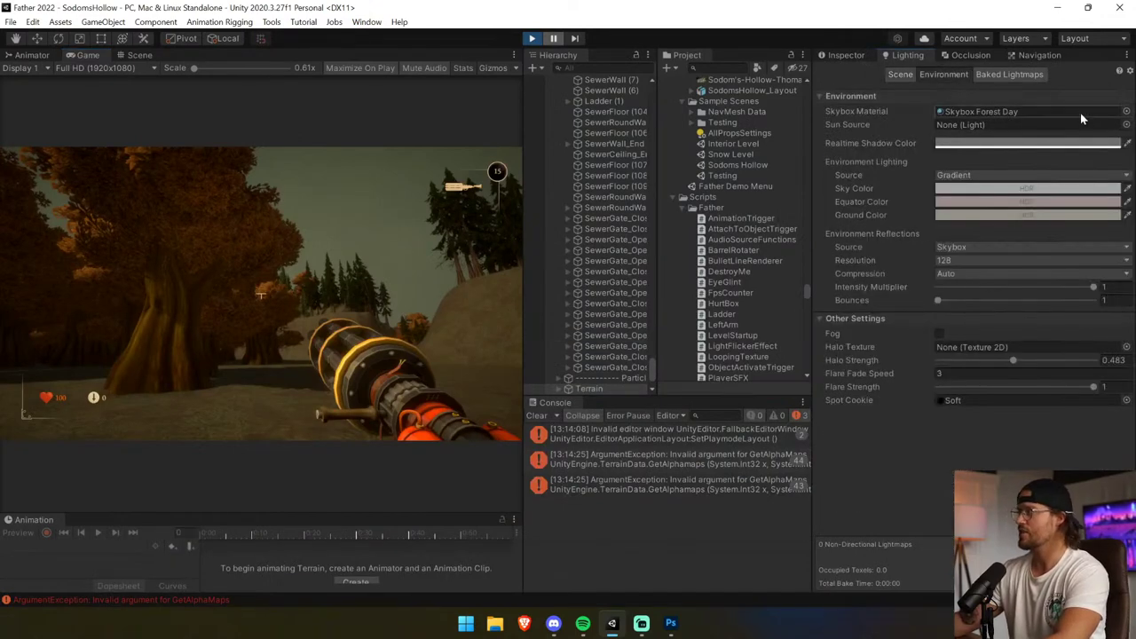
left_click(1125, 113)
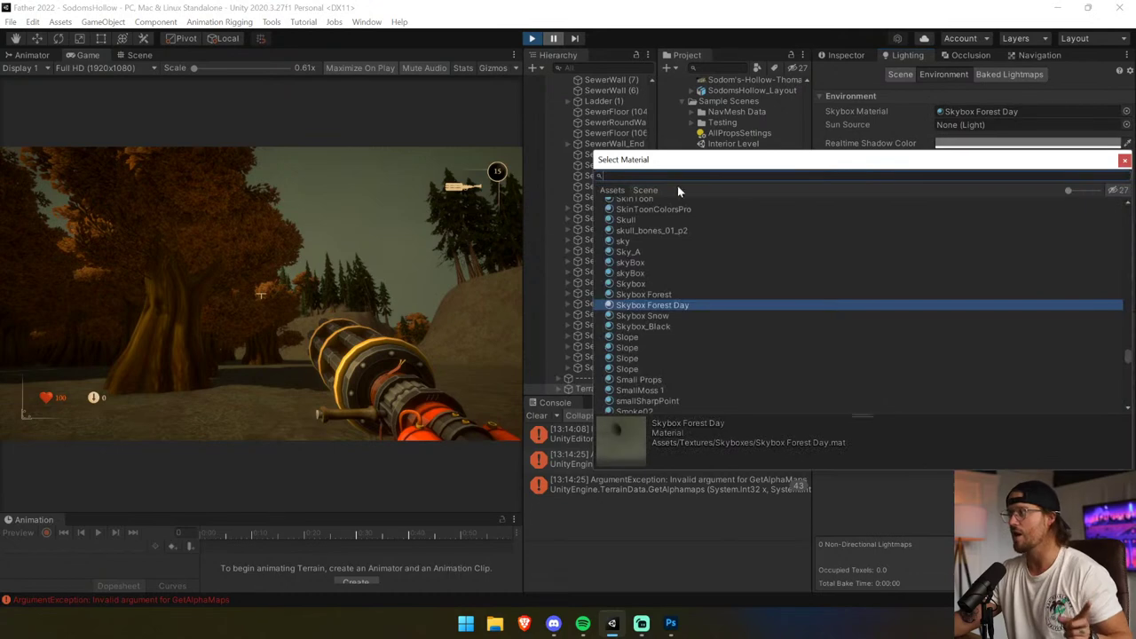
type("none")
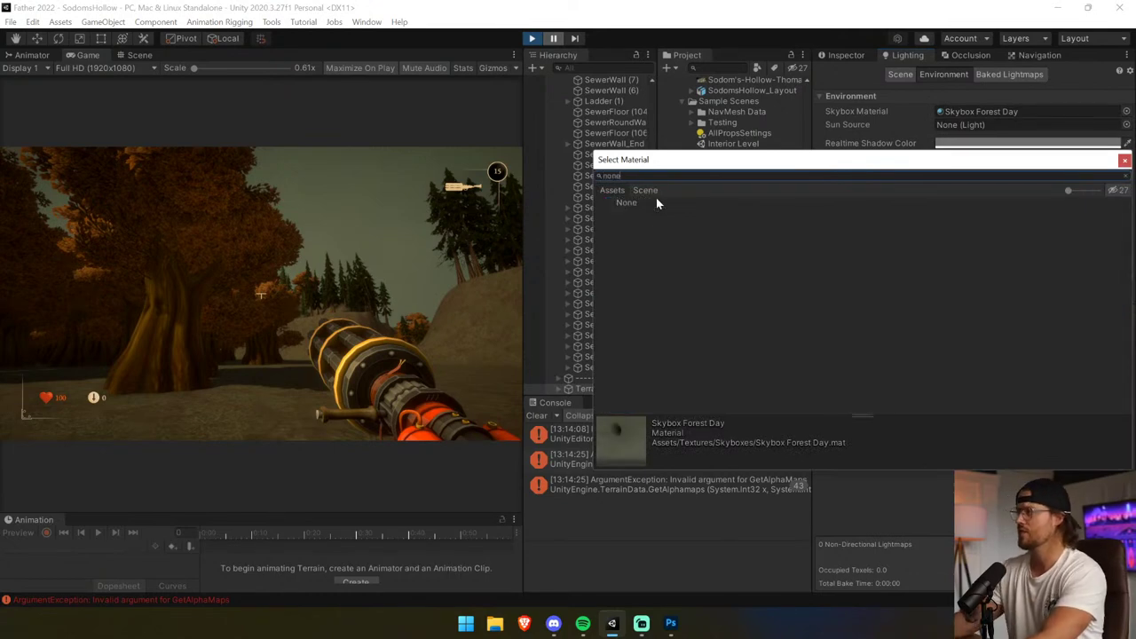
double_click(656, 198)
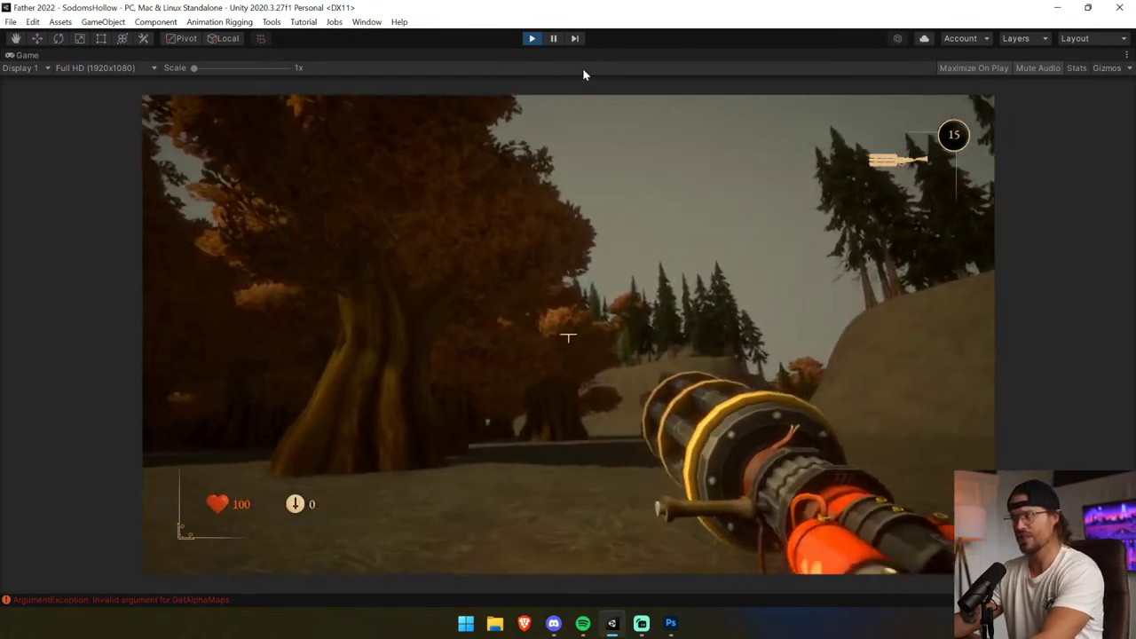
Resume the play test, walk forward among the giant autumn trees, and pause the game again.
key("w")
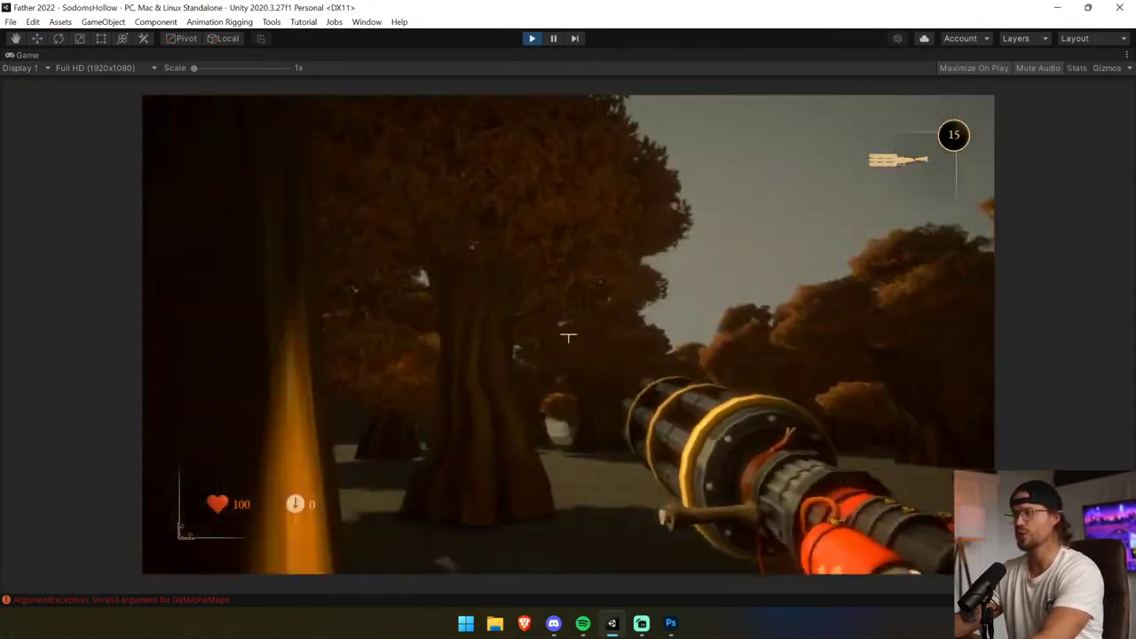
key("w")
key("ctrl+shift+p")
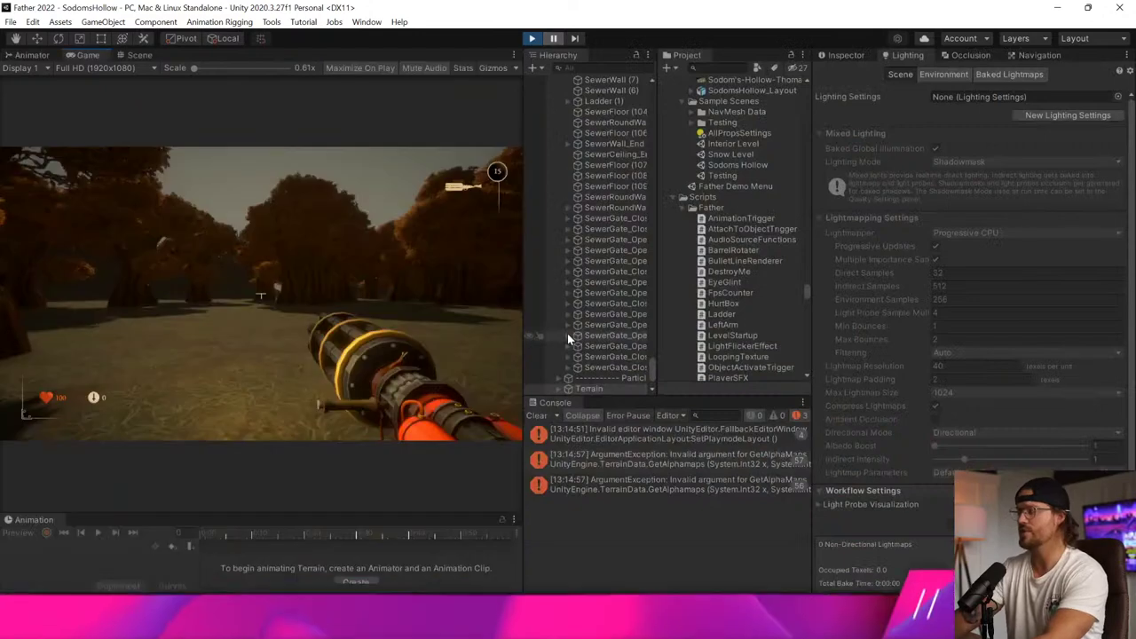
Search the Hierarchy for "global", then "post", widen the Game view and disable the Post Processing Volume object.
left_click(837, 57)
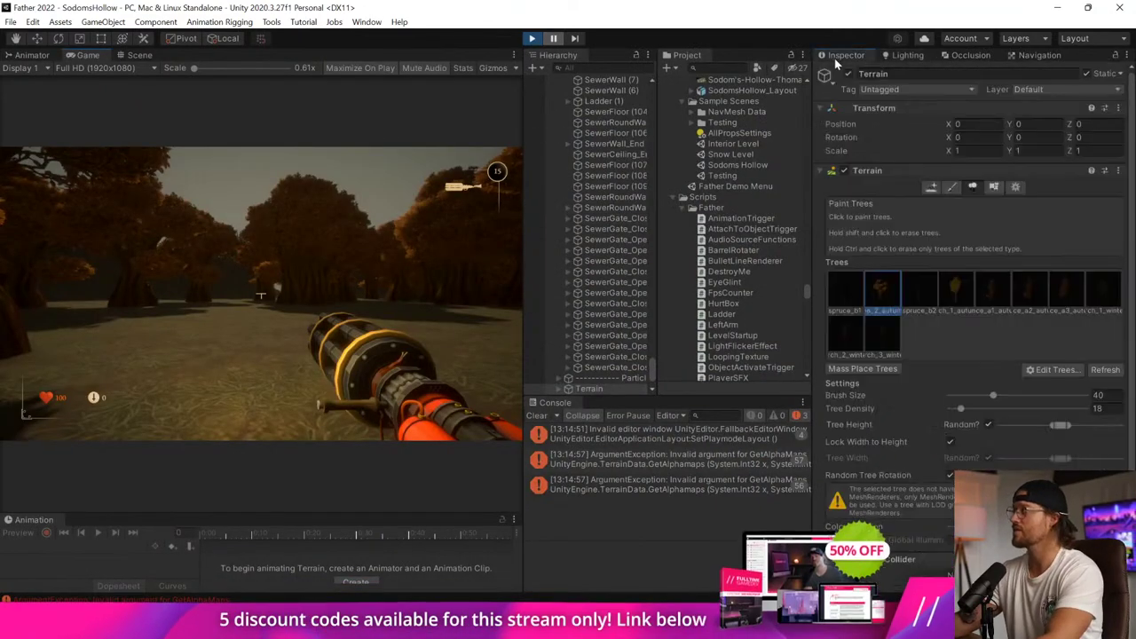
scroll(594, 311, "down", 2)
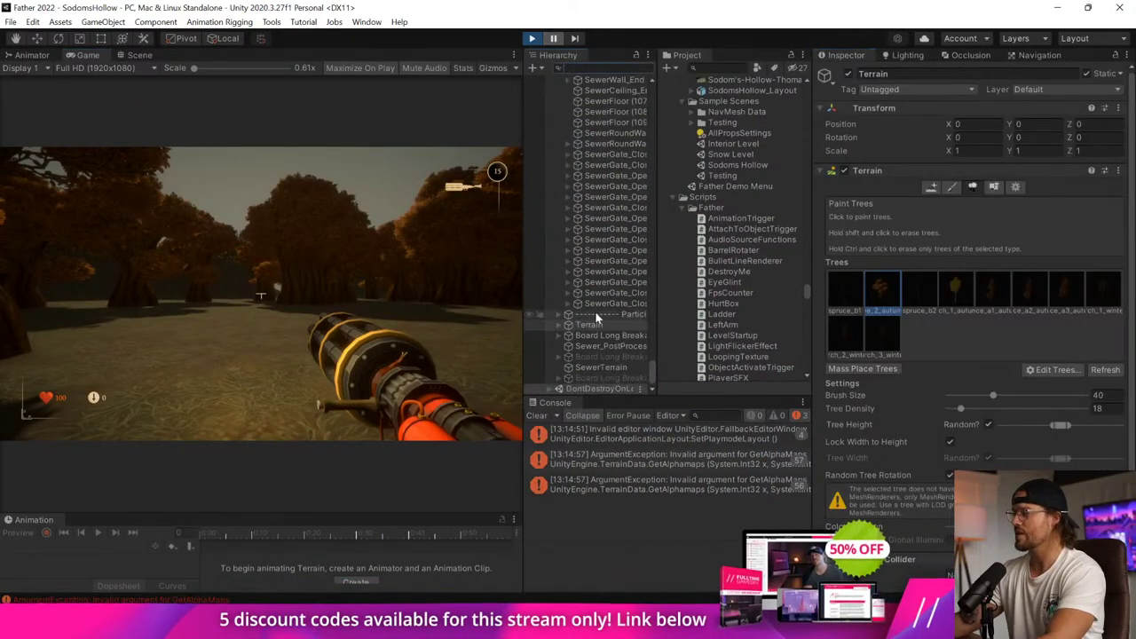
type("global")
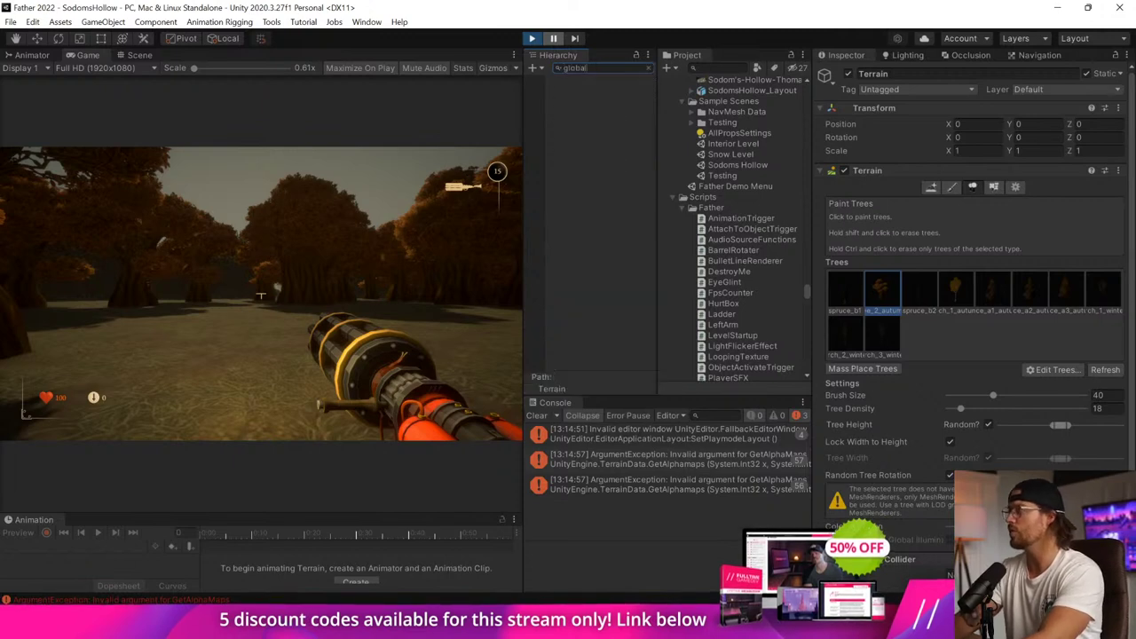
key("ctrl+a")
key("BackSpace")
type("post")
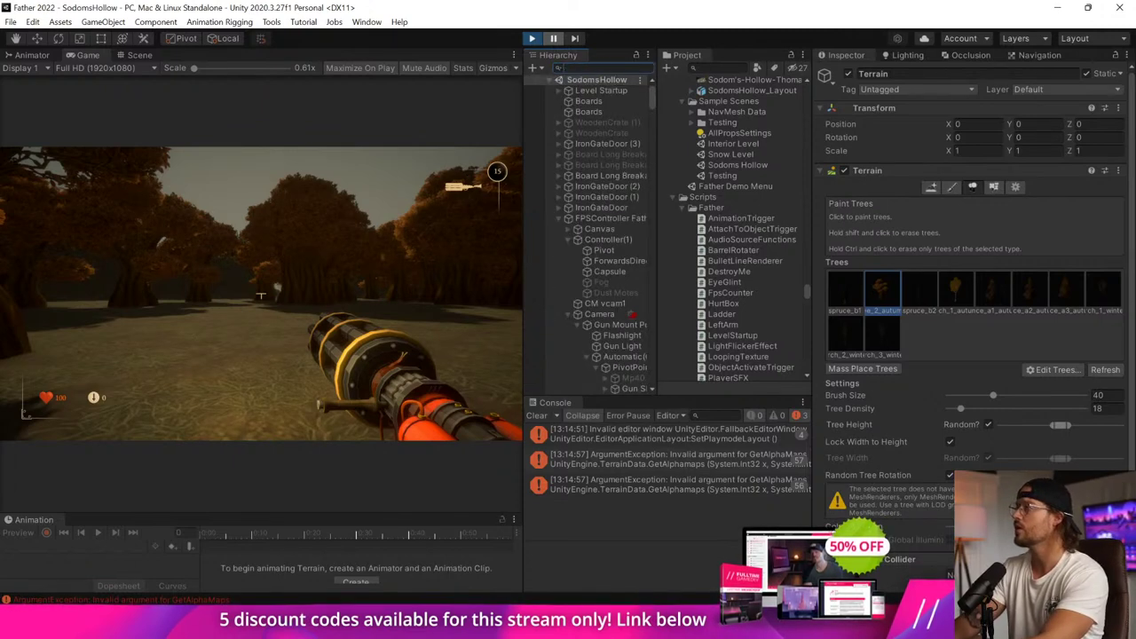
left_click(612, 91)
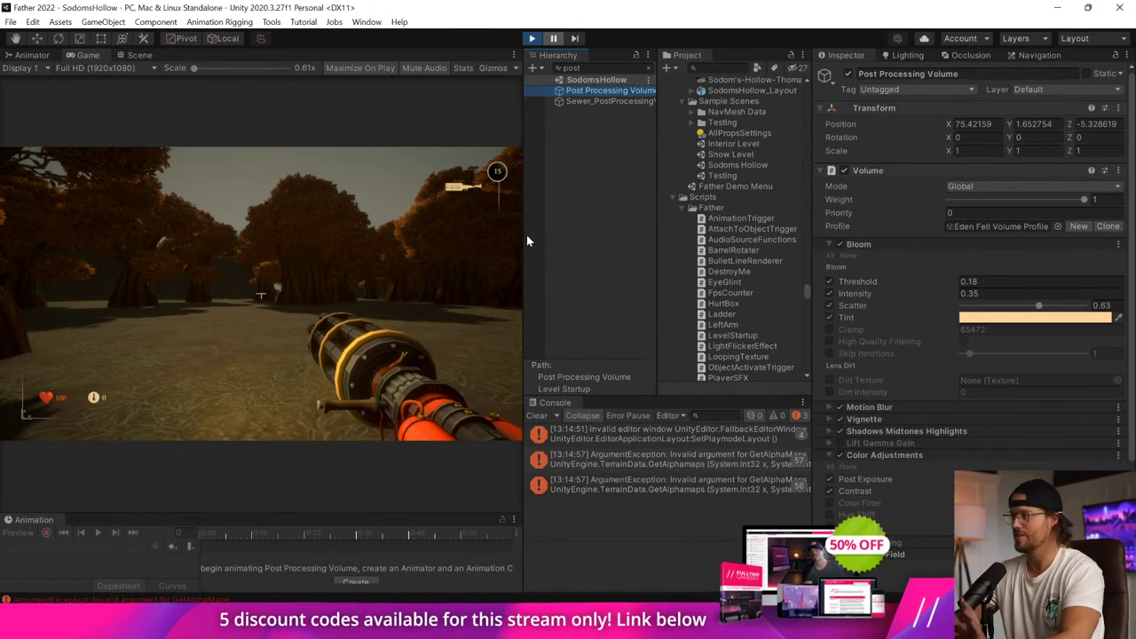
left_click_drag(524, 233, 779, 233)
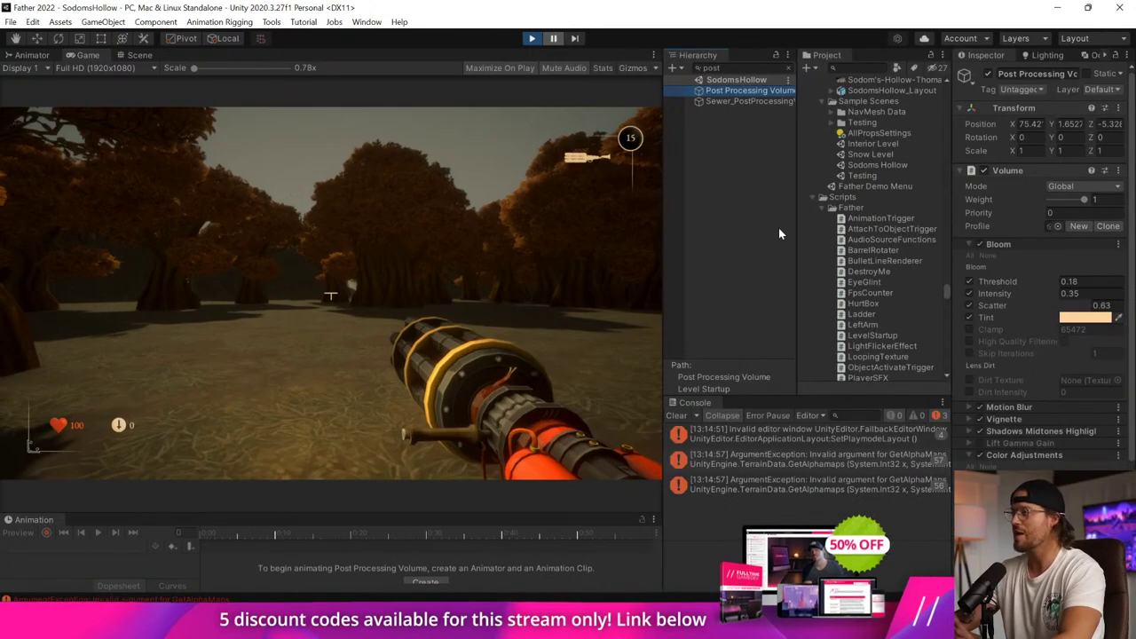
left_click(990, 73)
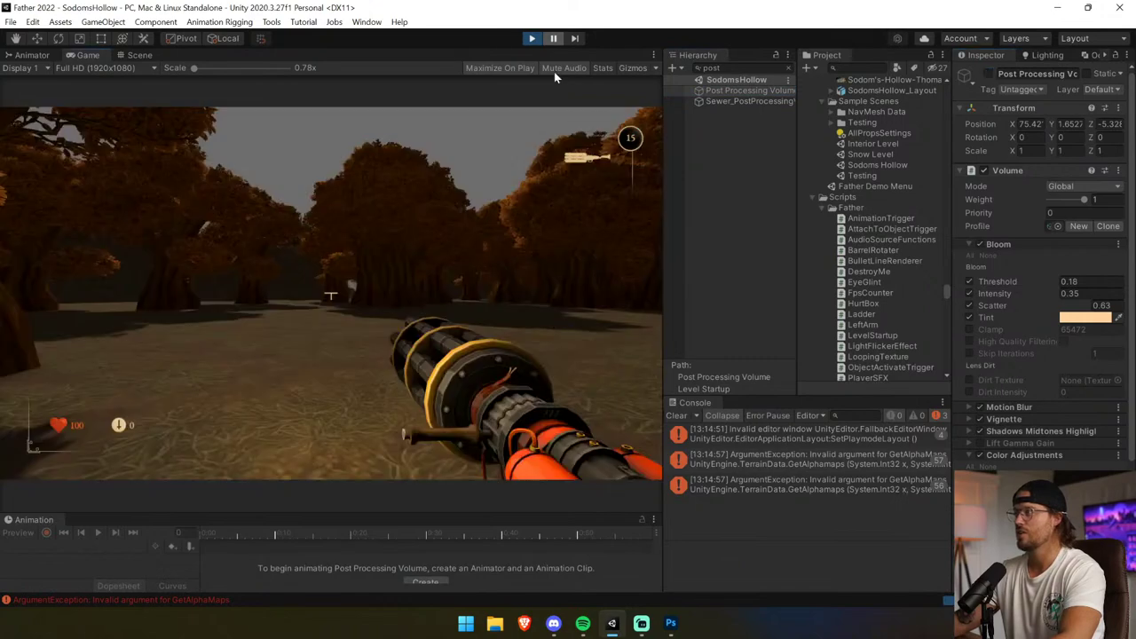
Resume the play test without post processing and walk across the clearing between the autumn trees and the spruce-covered hills.
left_click(551, 42)
key("w")
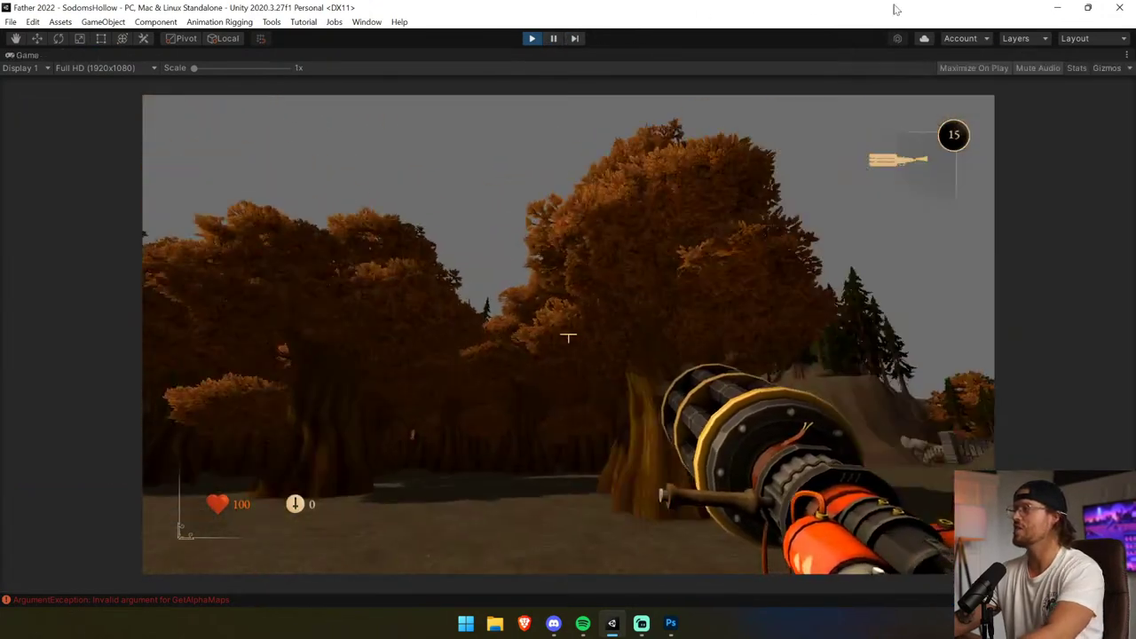
key("w")
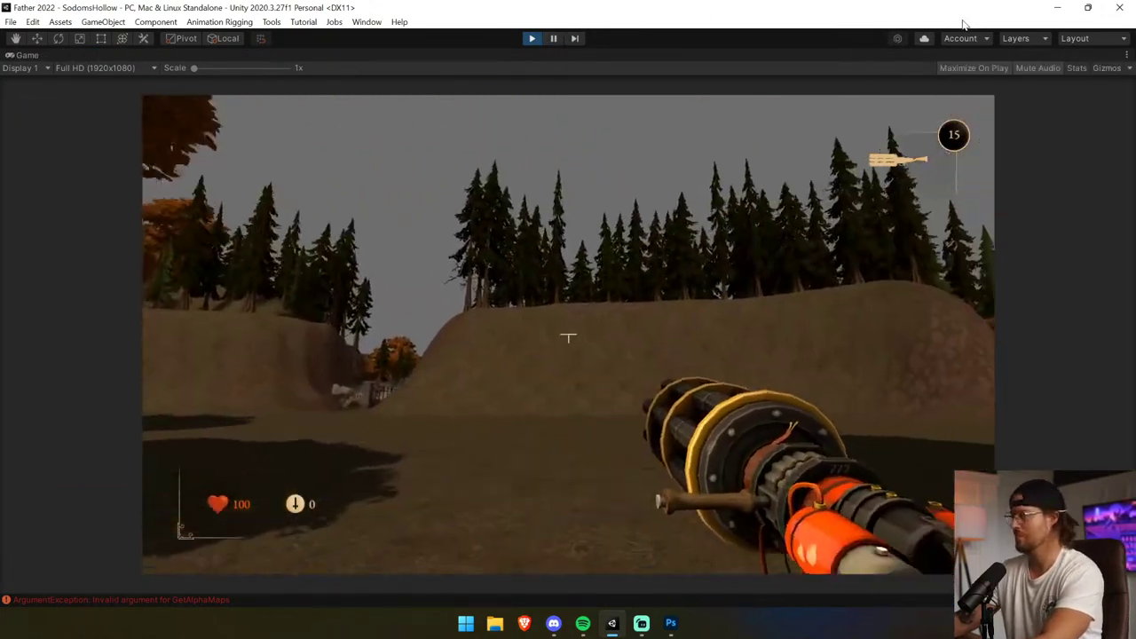
key("w")
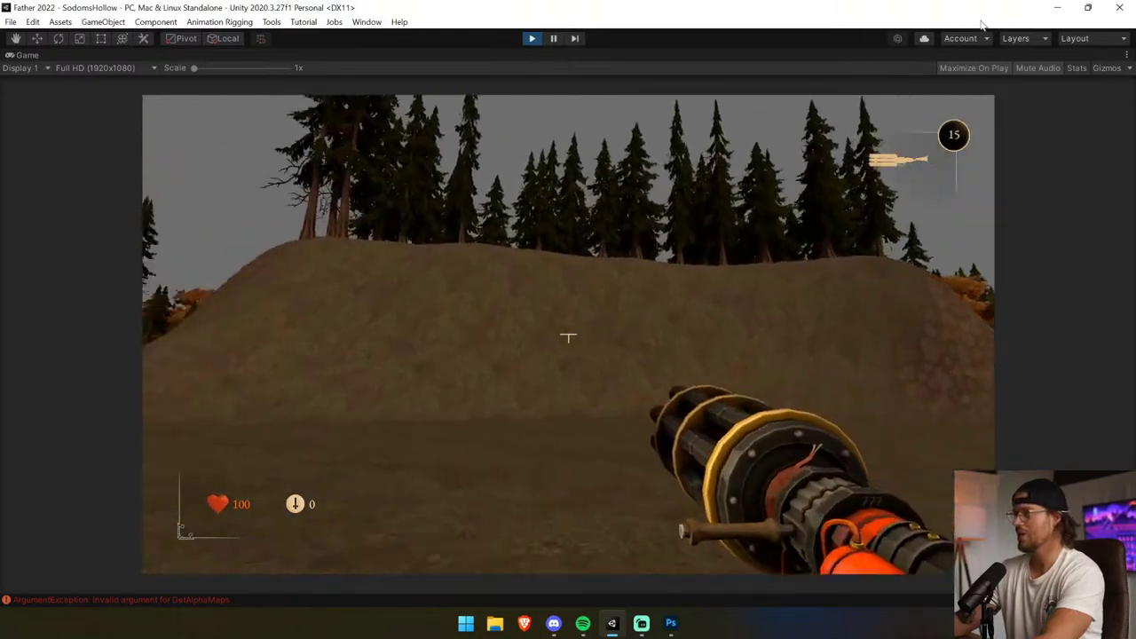
key("w")
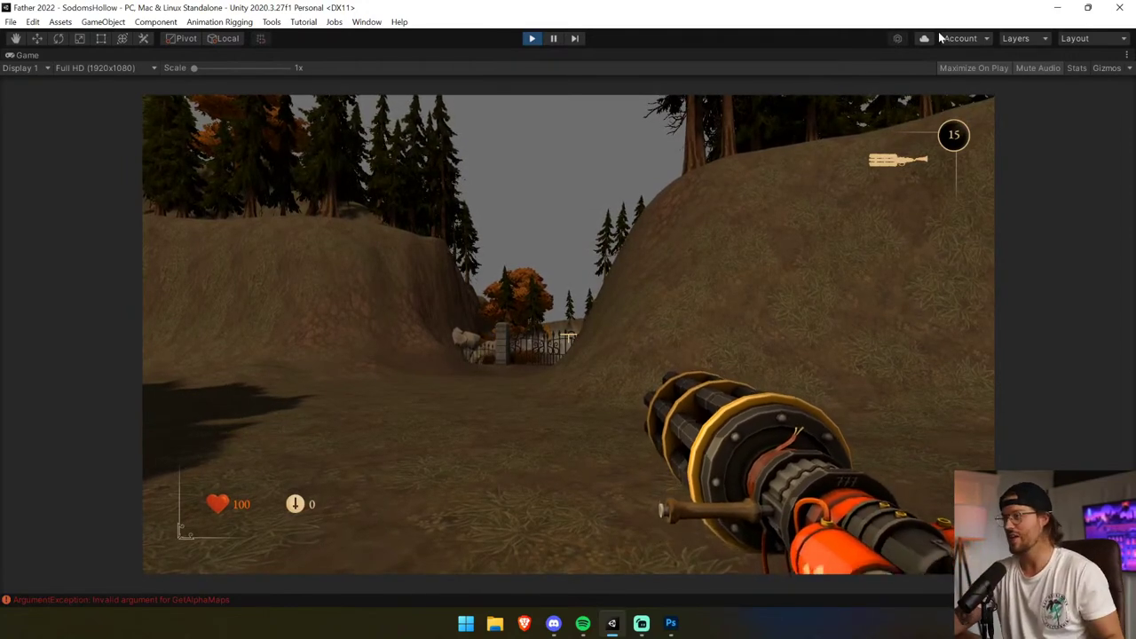
key("w")
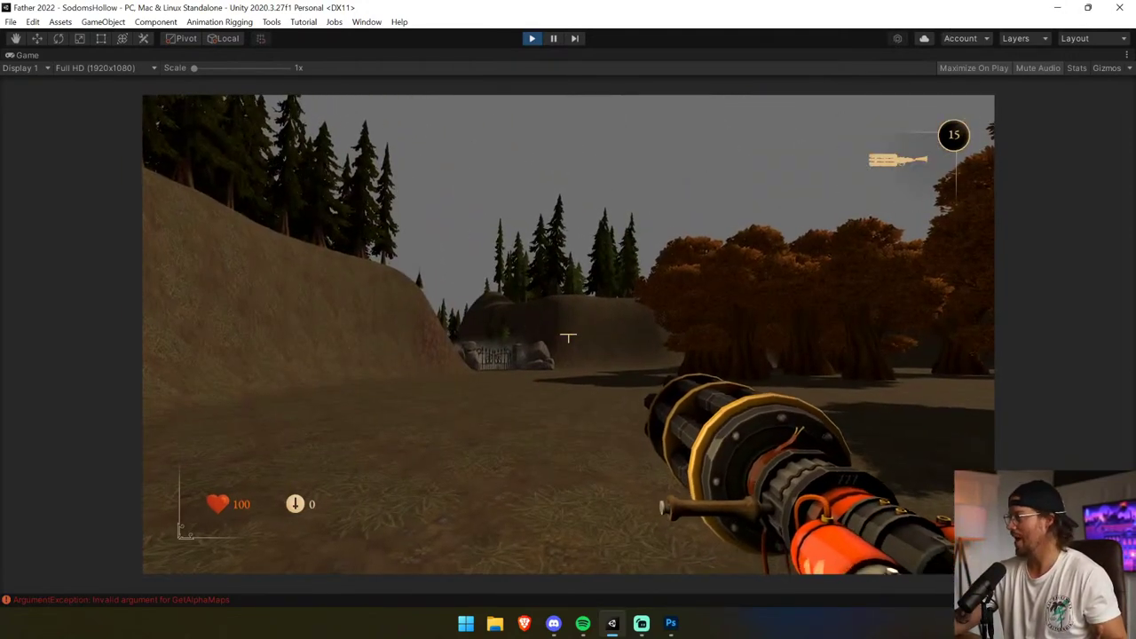
Walk up to and past the iron gate, end the play test and clear the Console.
key("w")
key("Escape")
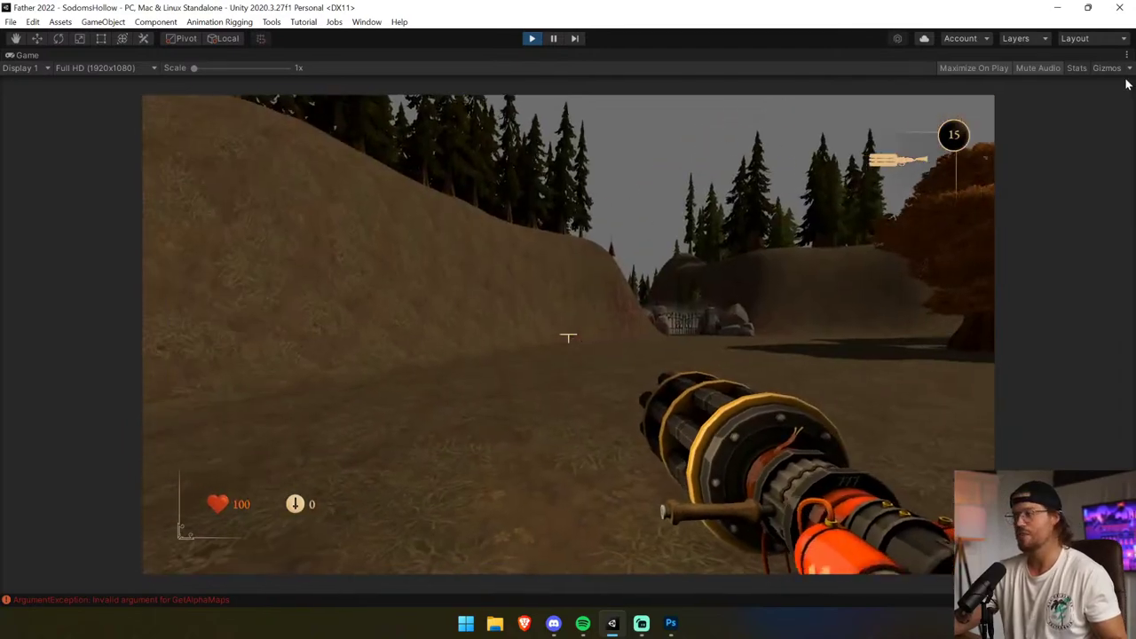
key("w")
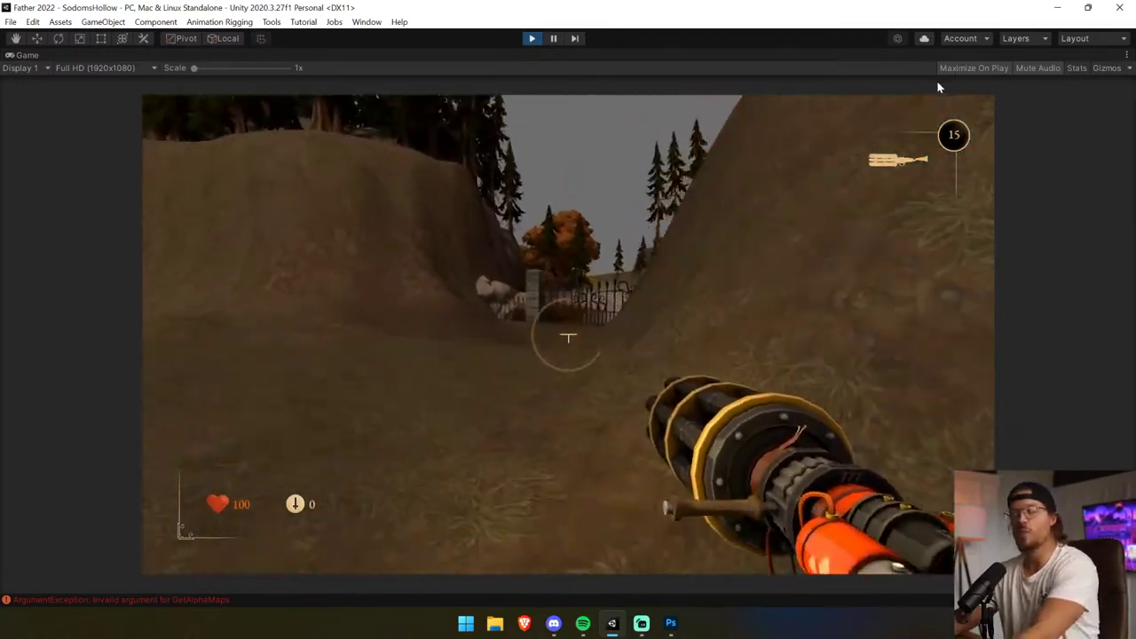
key("w")
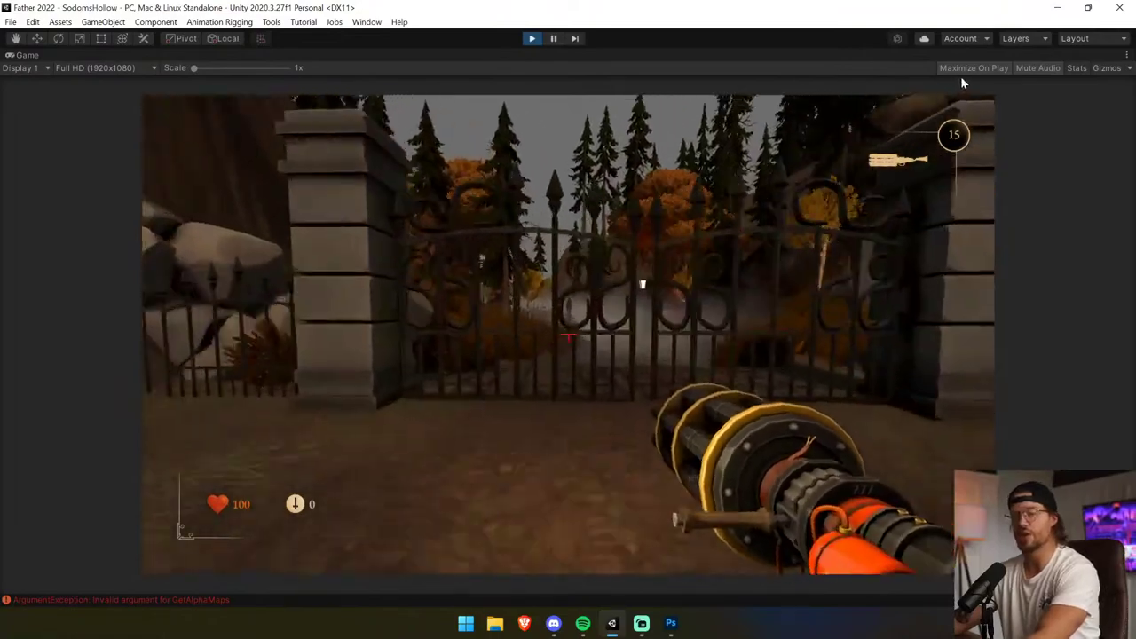
key("w")
key("w")
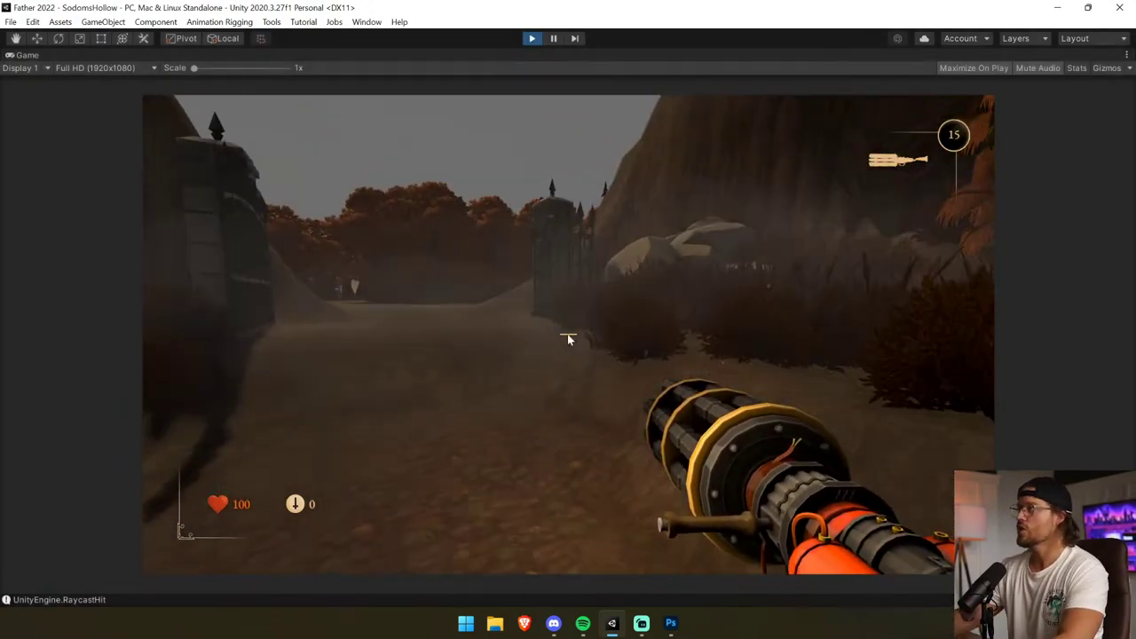
key("ctrl+p")
left_click(676, 416)
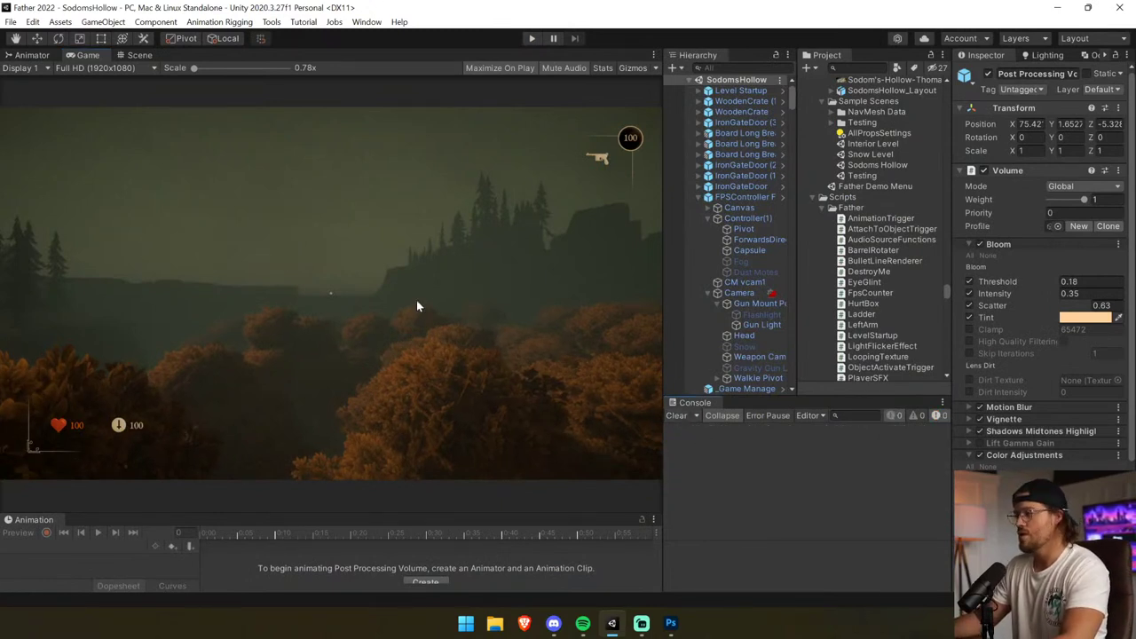
View the whole terrain and its tree-covered areas from above in the Scene view, and make the Animation window taller.
left_click(150, 55)
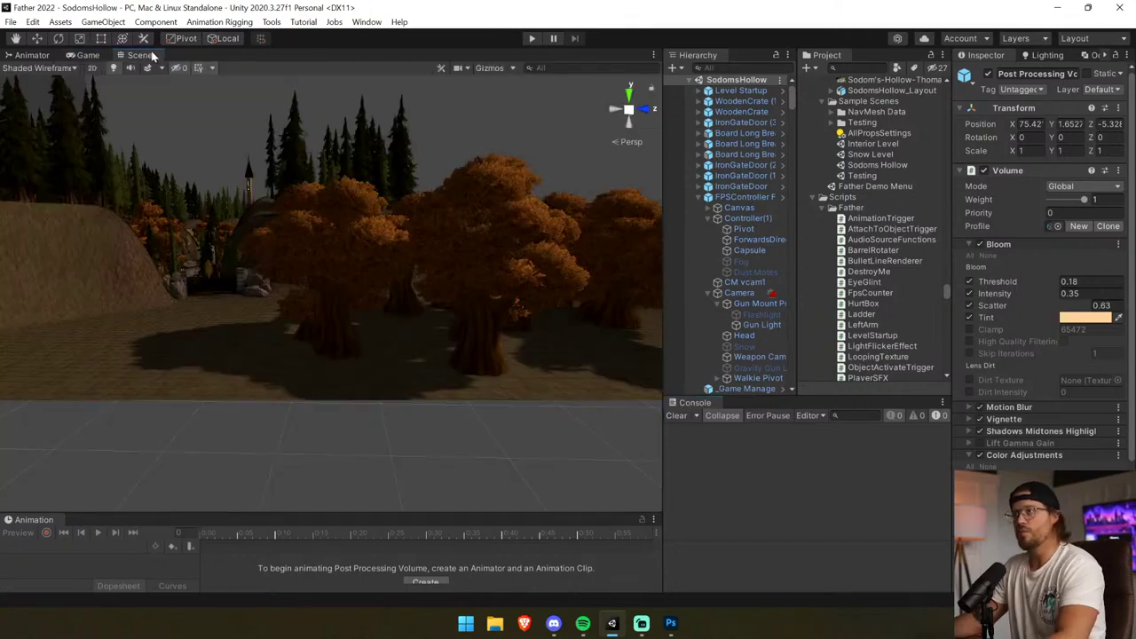
left_click_drag(361, 105, 387, 361, "alt")
scroll(388, 243, "down", 8)
scroll(380, 251, "up", 5)
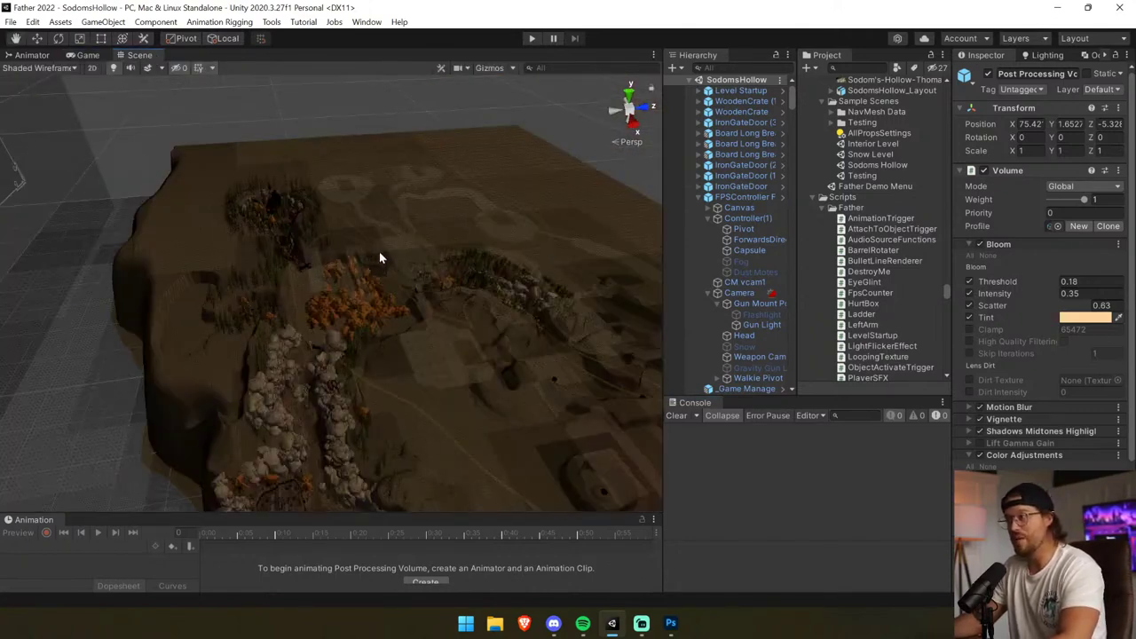
middle_click_drag(379, 251, 378, 266)
left_click_drag(378, 266, 398, 356, "alt")
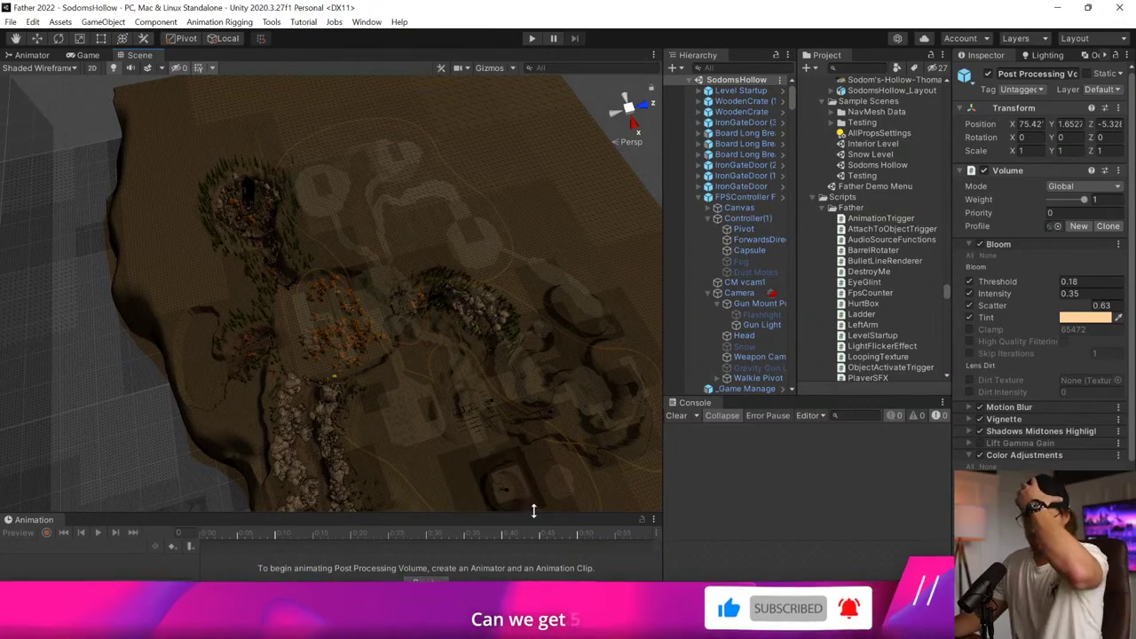
left_click_drag(533, 512, 538, 466)
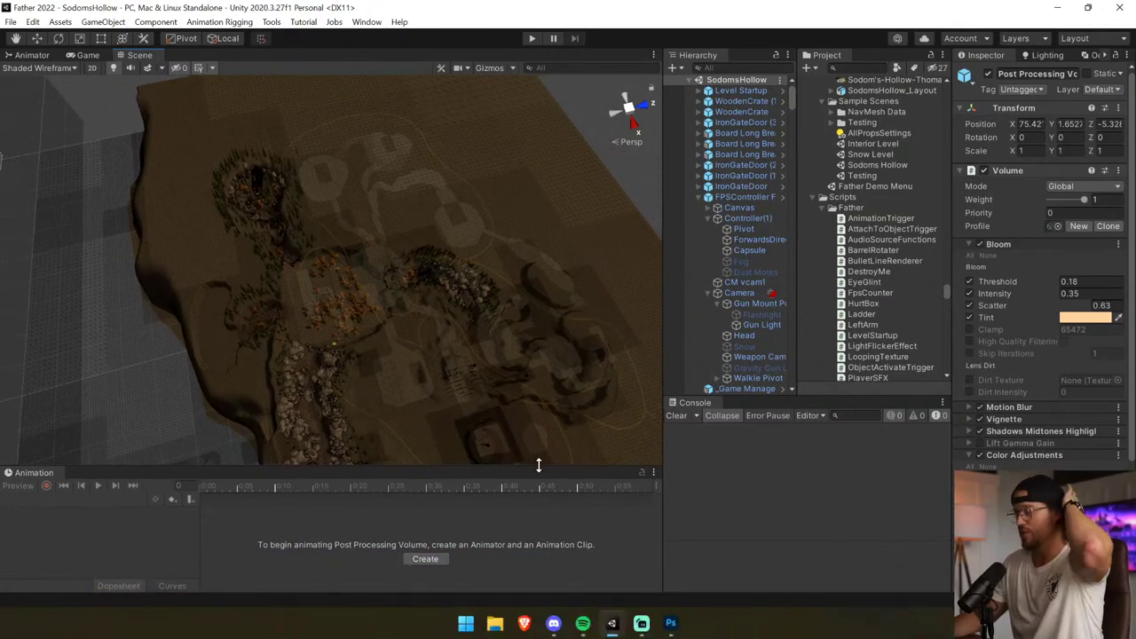
Switch to Photoshop and examine the central clearing, winding path and neighbouring areas on the Sodom's Hollow layout map.
left_click(672, 622)
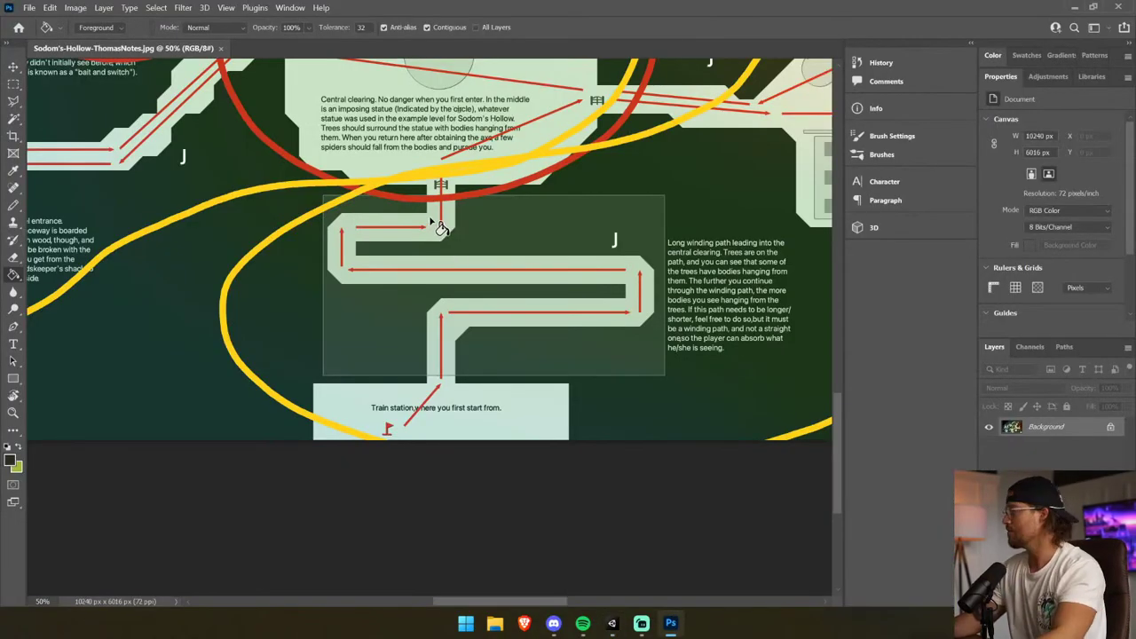
scroll(464, 261, "down", 3, "alt")
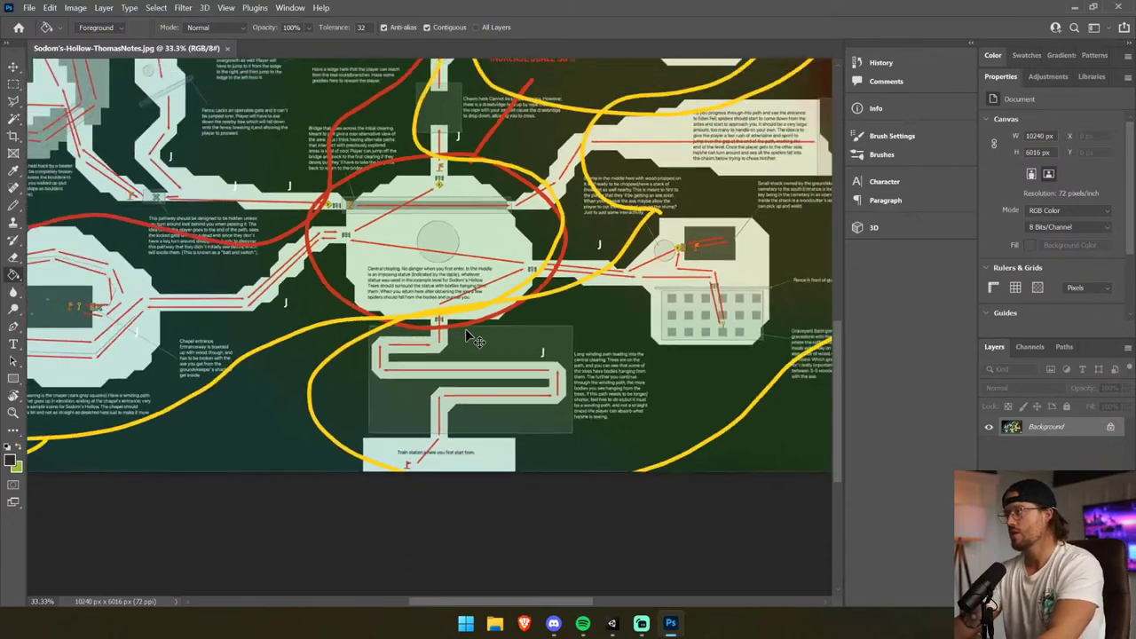
scroll(466, 330, "down", 3, "alt")
scroll(466, 330, "up", 2, "alt")
left_click_drag(466, 329, 465, 422)
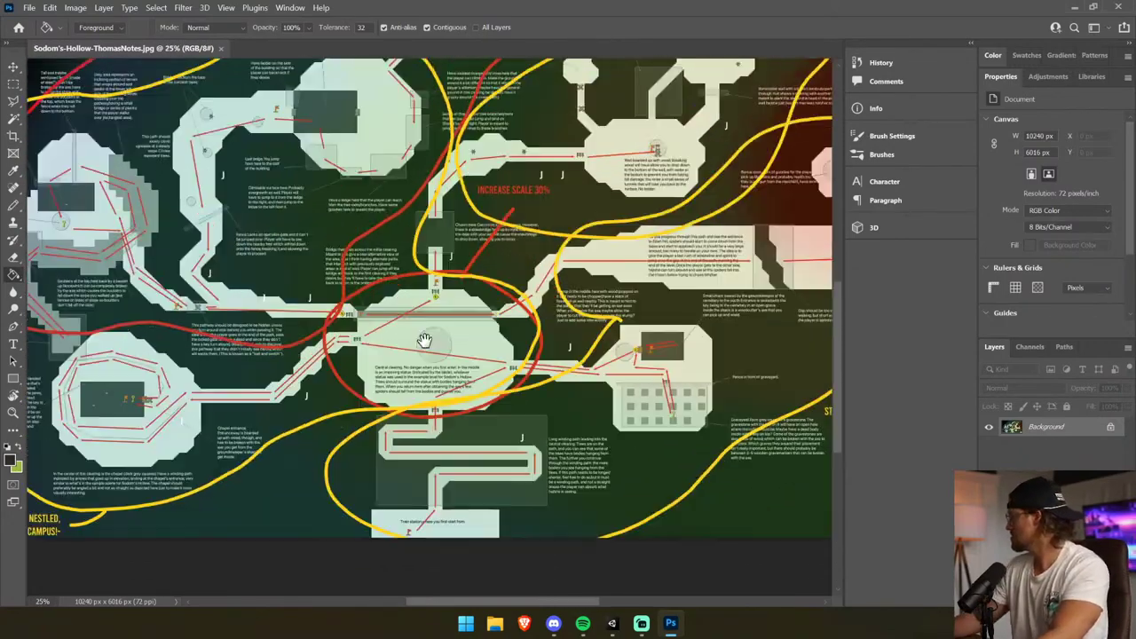
scroll(423, 339, "up", 2)
left_click_drag(422, 337, 354, 375)
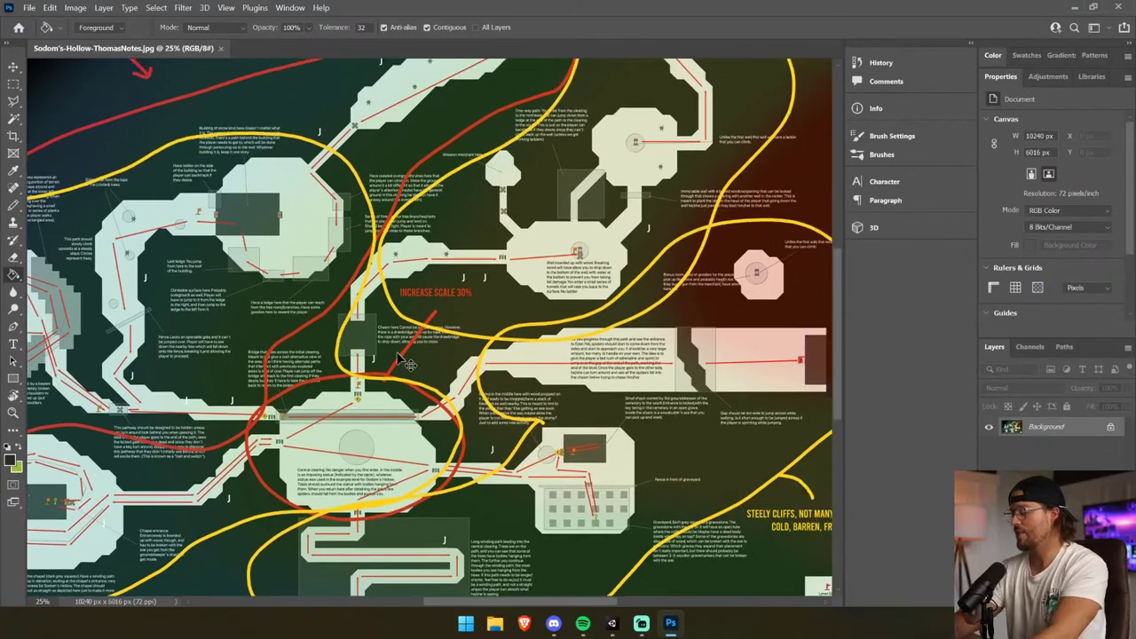
Fit the entire Sodom's Hollow layout map in view and examine its annotated zones.
key("ctrl+minus")
key("ctrl+minus")
key("ctrl+plus")
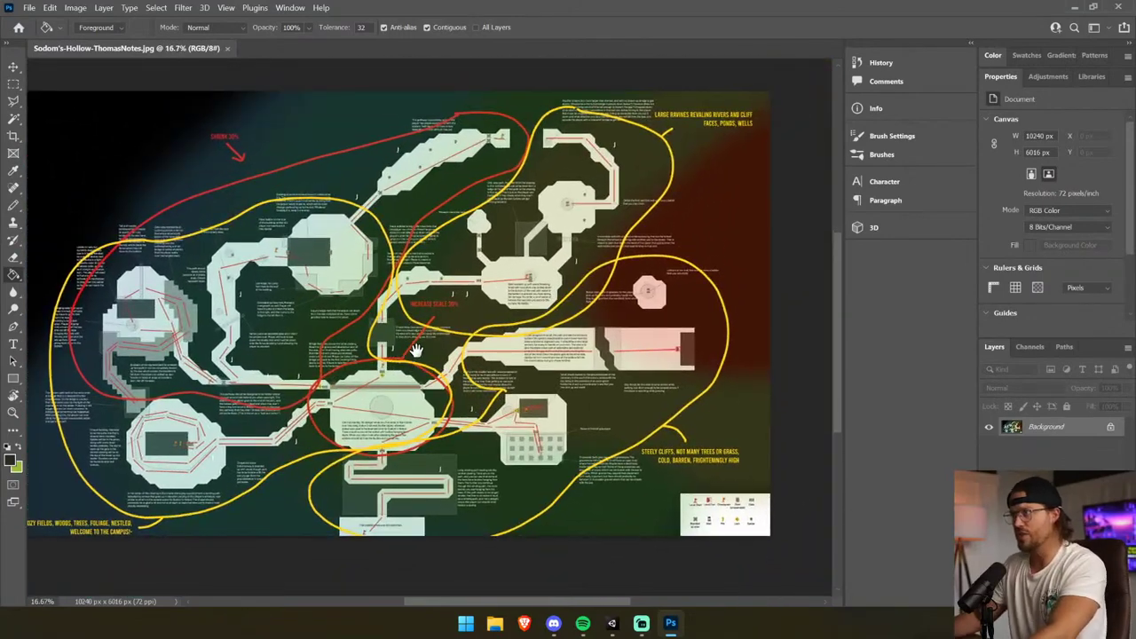
left_click_drag(416, 349, 459, 354)
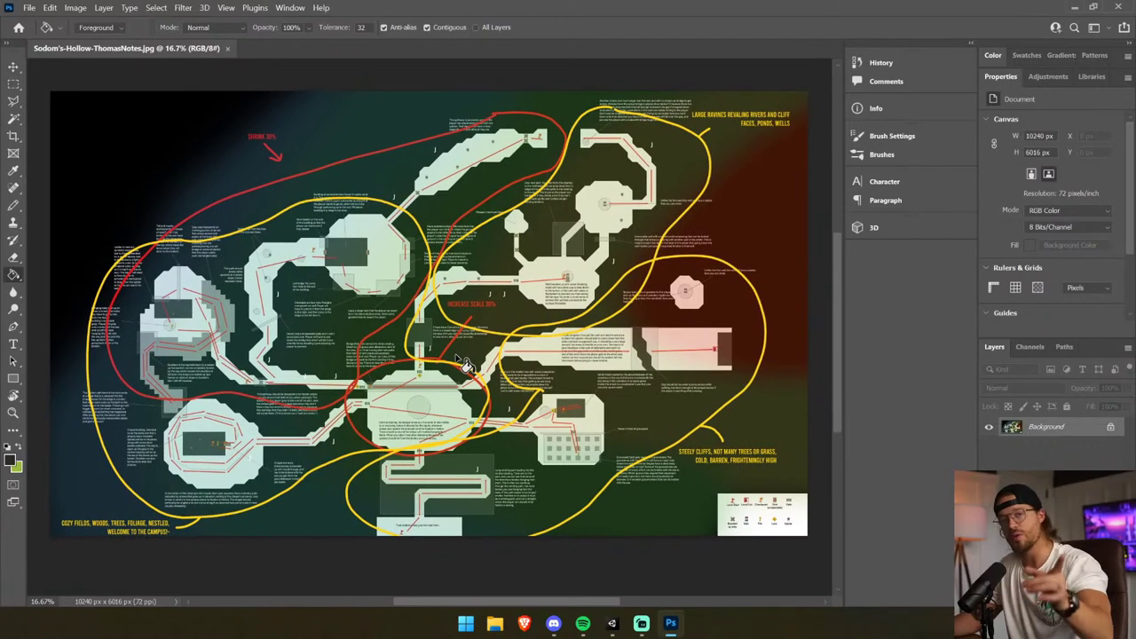
key("ctrl+plus")
key("ctrl+minus")
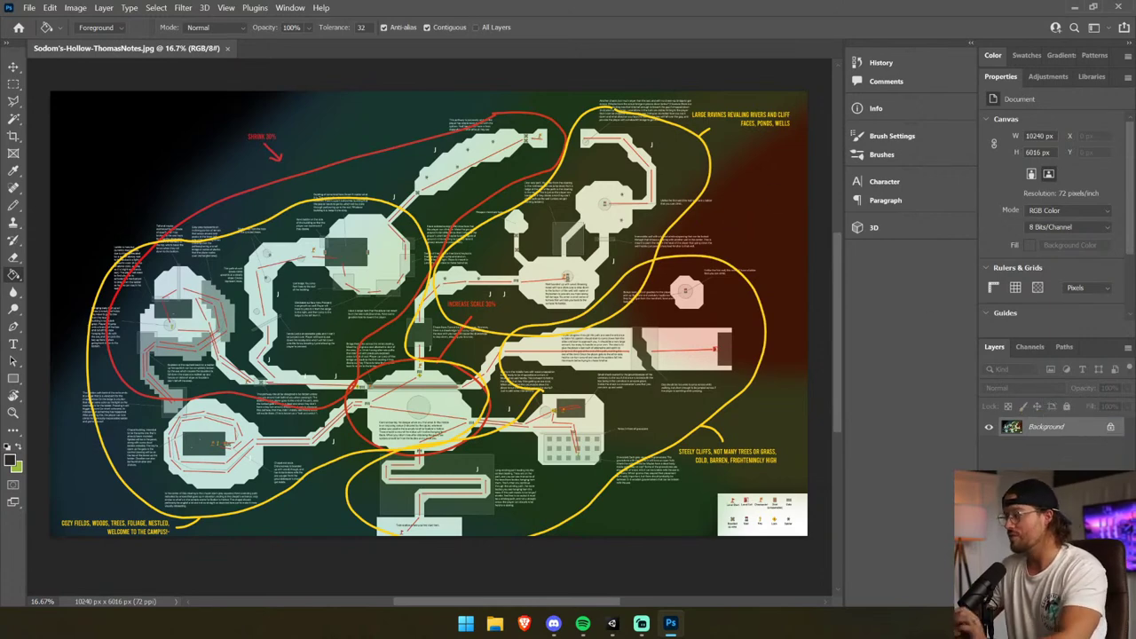
Unlock the Background layer of the layout map.
left_click(1110, 427)
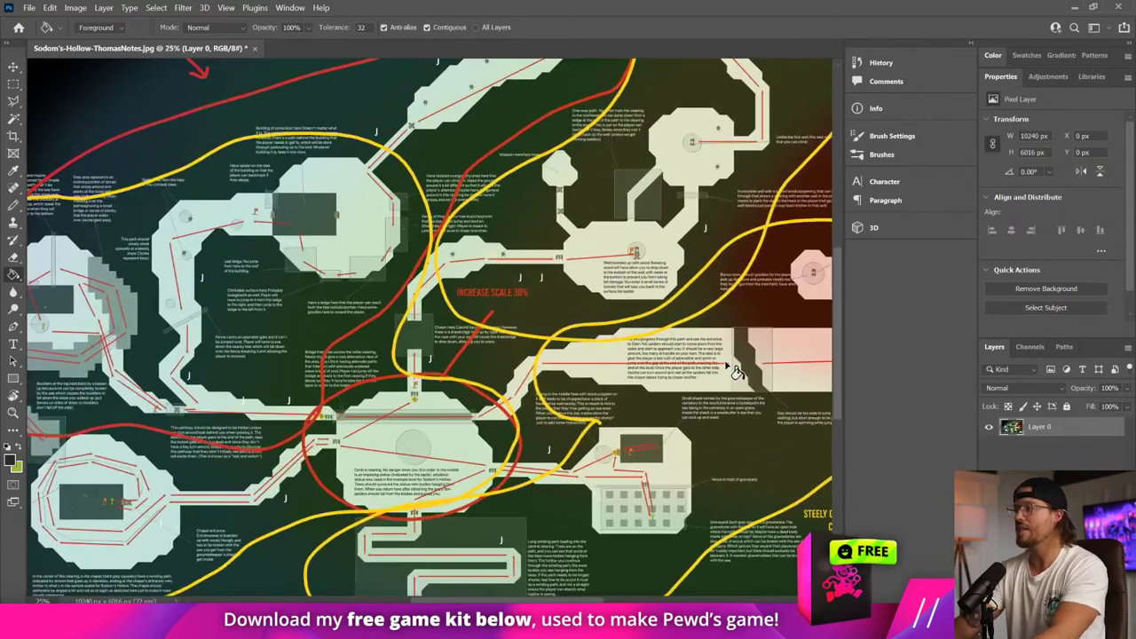
Examine the central clearing and its connecting paths more closely on the Sodom's Hollow layout map.
key("ctrl+plus")
mouse_move(416, 334)
left_mouse_down()
mouse_move(632, 298)
mouse_move(546, 240)
mouse_move(325, 276)
mouse_move(452, 239)
mouse_move(489, 243)
mouse_move(477, 240)
left_mouse_up()
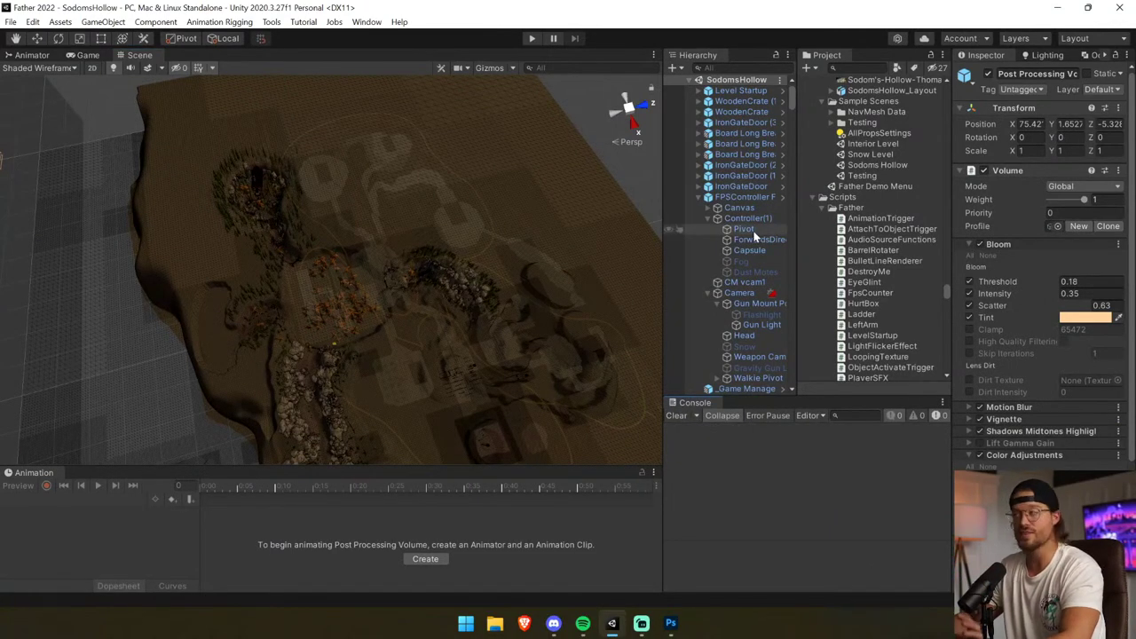
Search the Unity project for "SodomsHol" and duplicate the SodomsHollow scene asset.
left_click(698, 79)
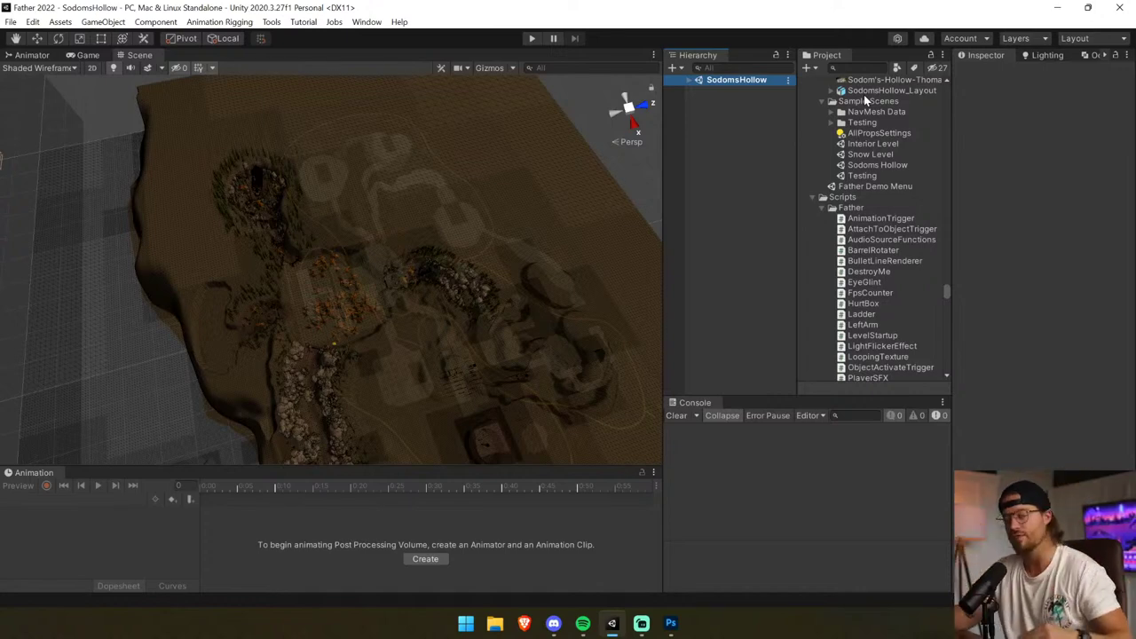
left_click(902, 166)
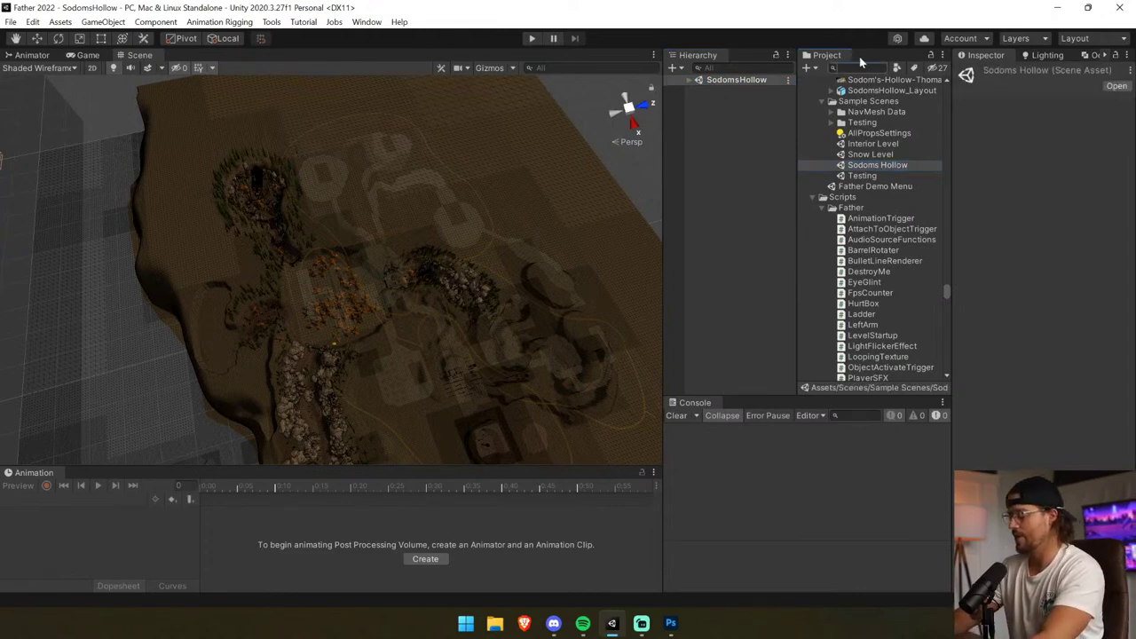
type("odomsHol")
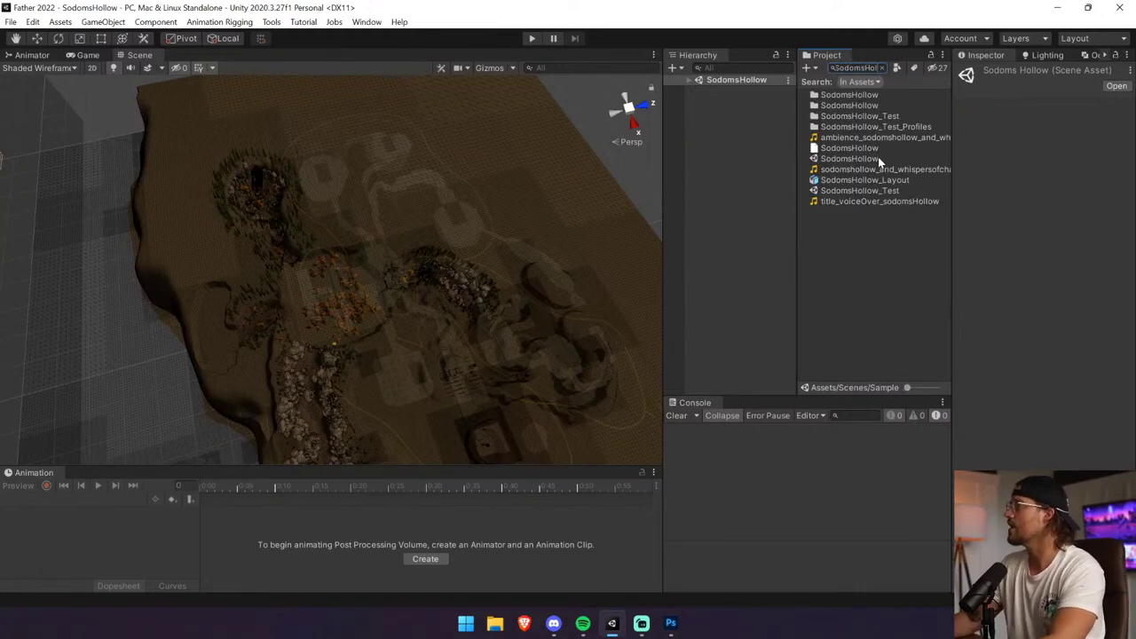
left_click(874, 158)
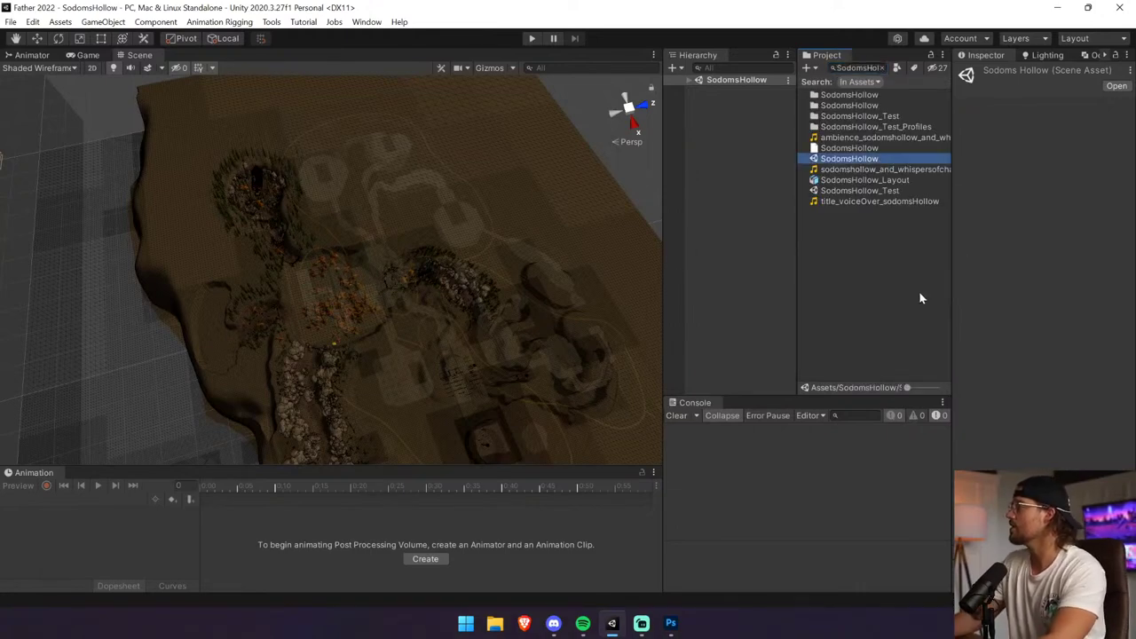
key("ctrl+d")
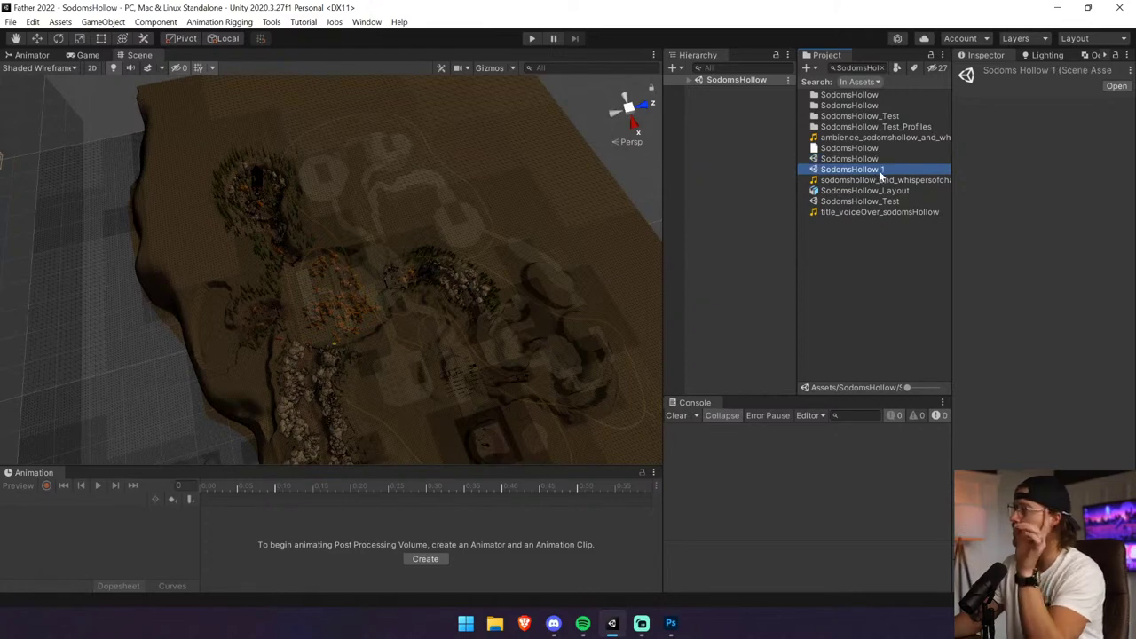
Rename the duplicated scene SodomsHollow_ followed by the developer's first name and WorkingCopy, and open it.
left_click(883, 172)
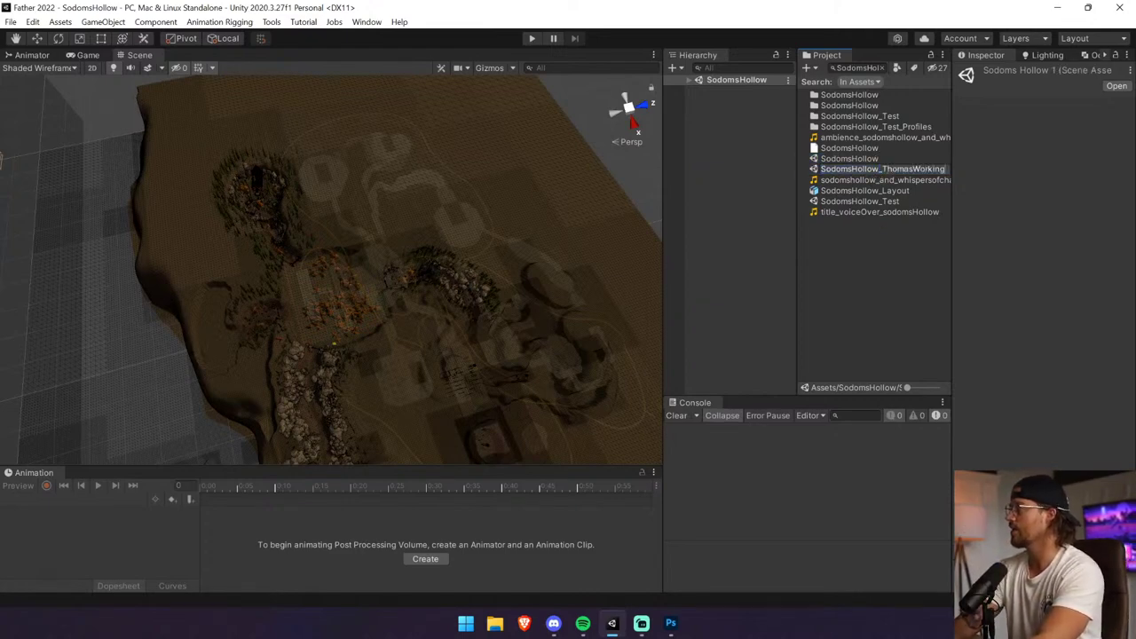
type("Copy")
key("Return")
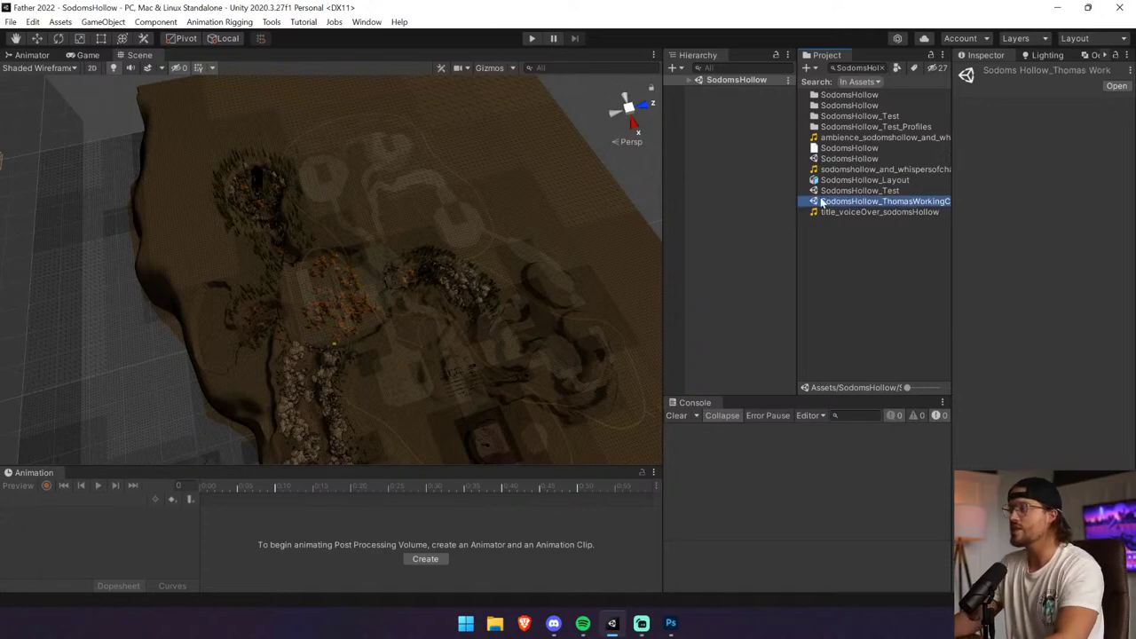
left_click(699, 364)
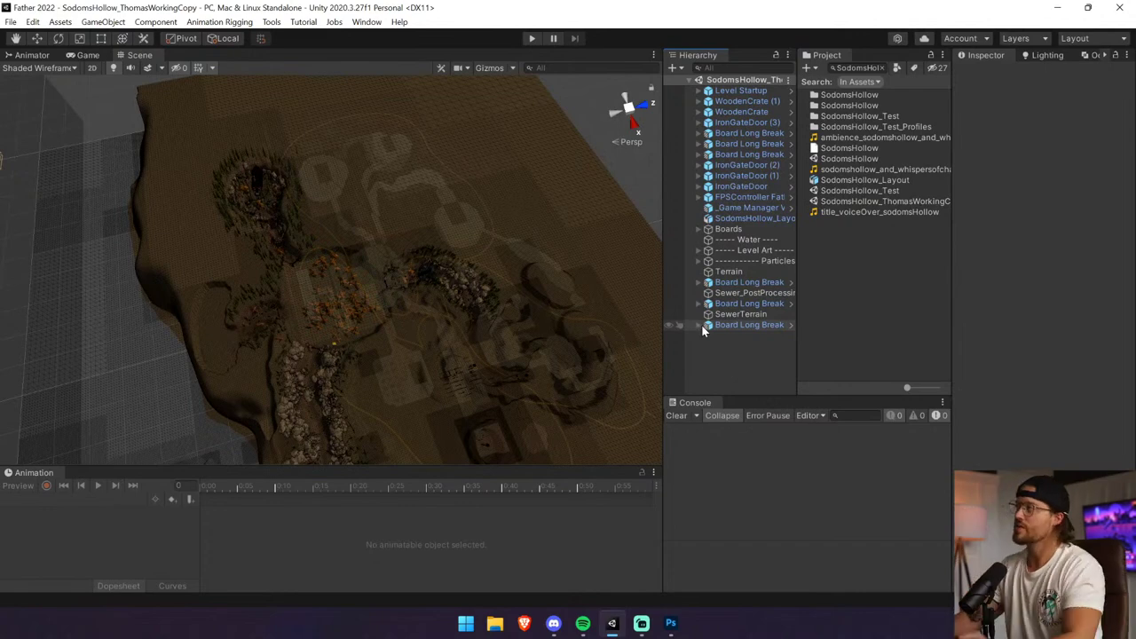
Create an empty game object in the scene and name it with the developer's first name followed by Working Changes.
left_click(103, 22)
left_click(129, 37)
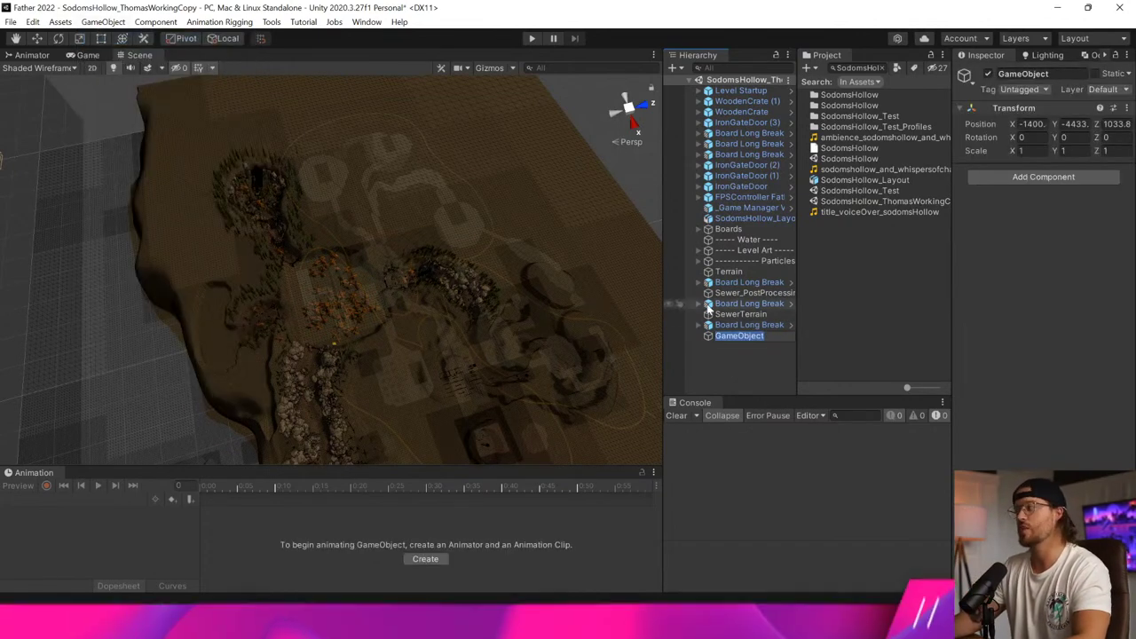
type("Thomas")
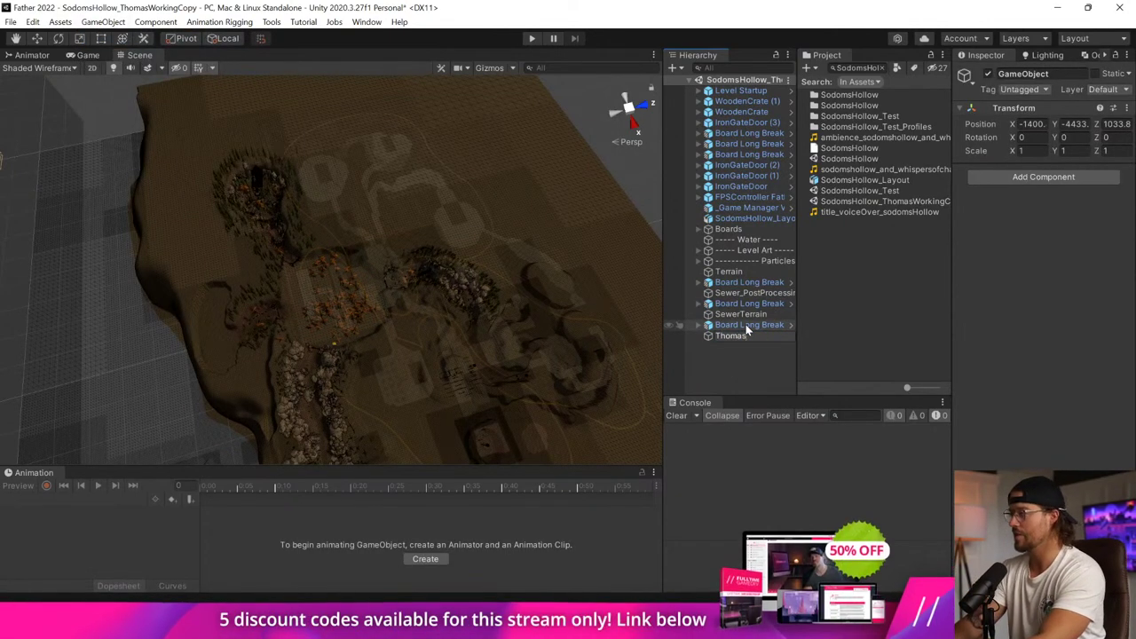
type(" Working Change")
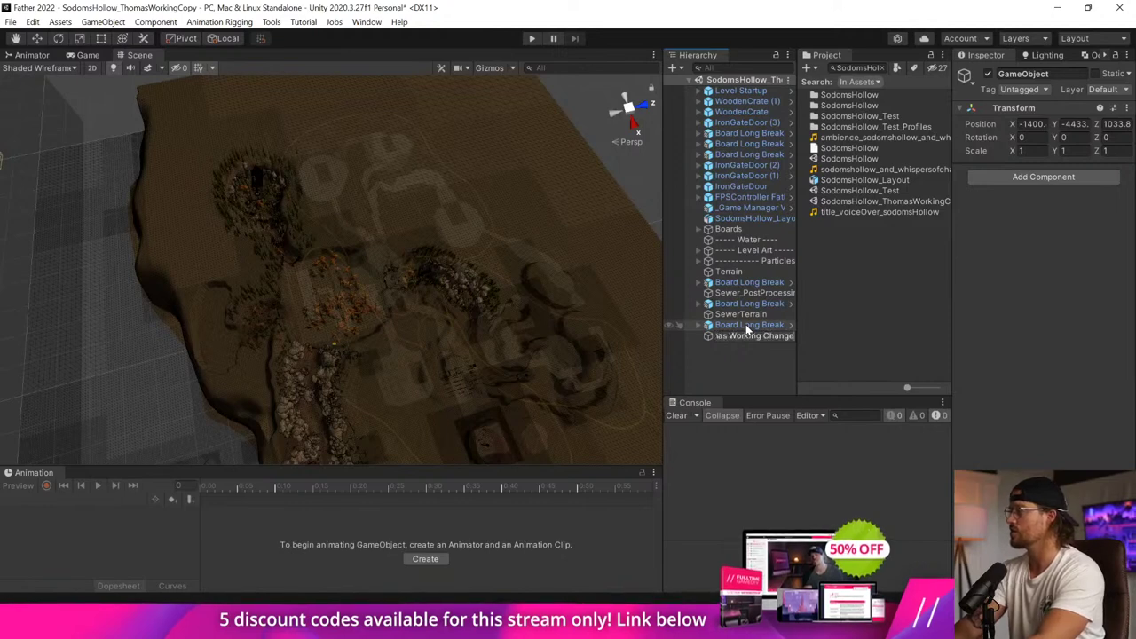
type("s")
key("Return")
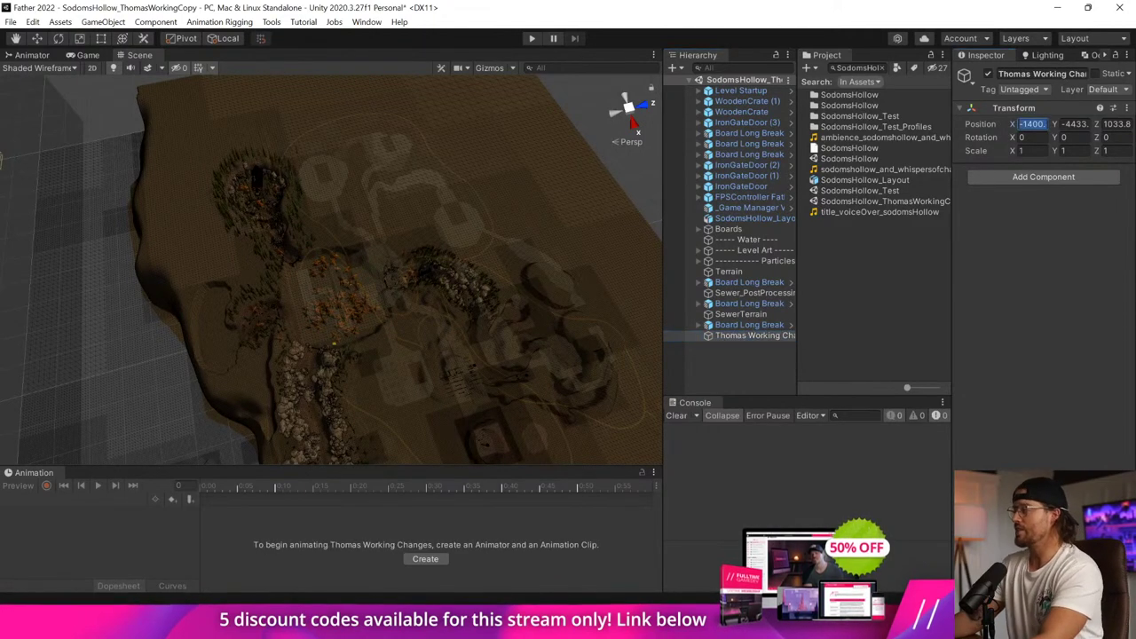
Set the new empty object's position to X 0, Y 0, Z 0.
type("0")
key("Tab")
type("0")
key("Tab")
type("0")
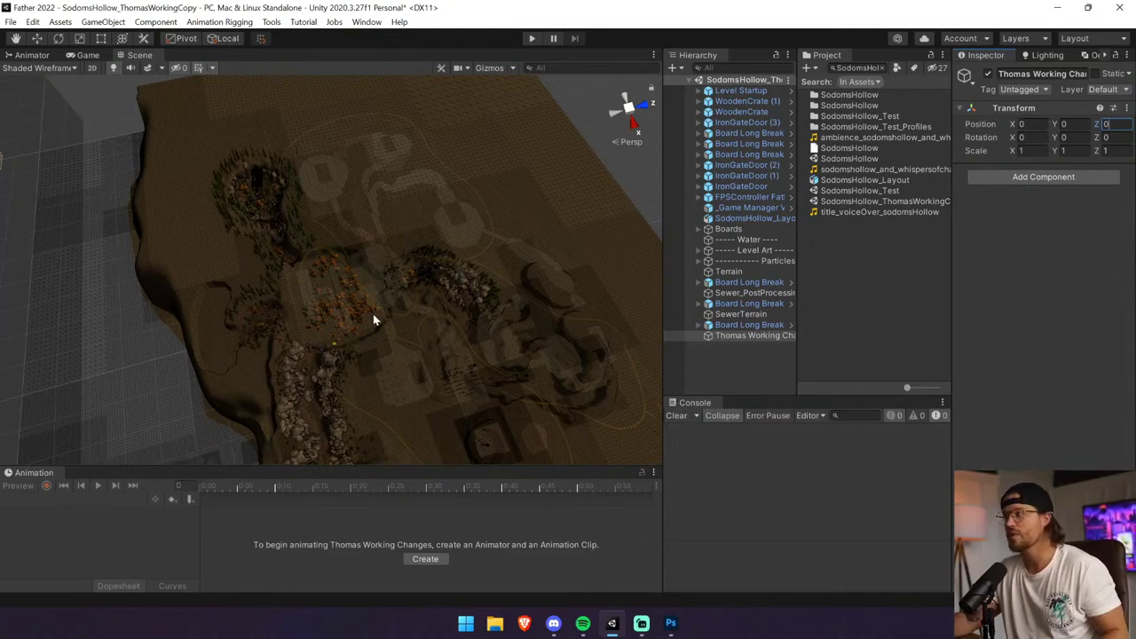
Fly down to the autumn trees in the Scene view, select the terrain and examine the forested area up close.
right_click_drag(374, 319, 381, 195)
key("w")
key("w")
right_click_drag(1019, 96, 1017, 149)
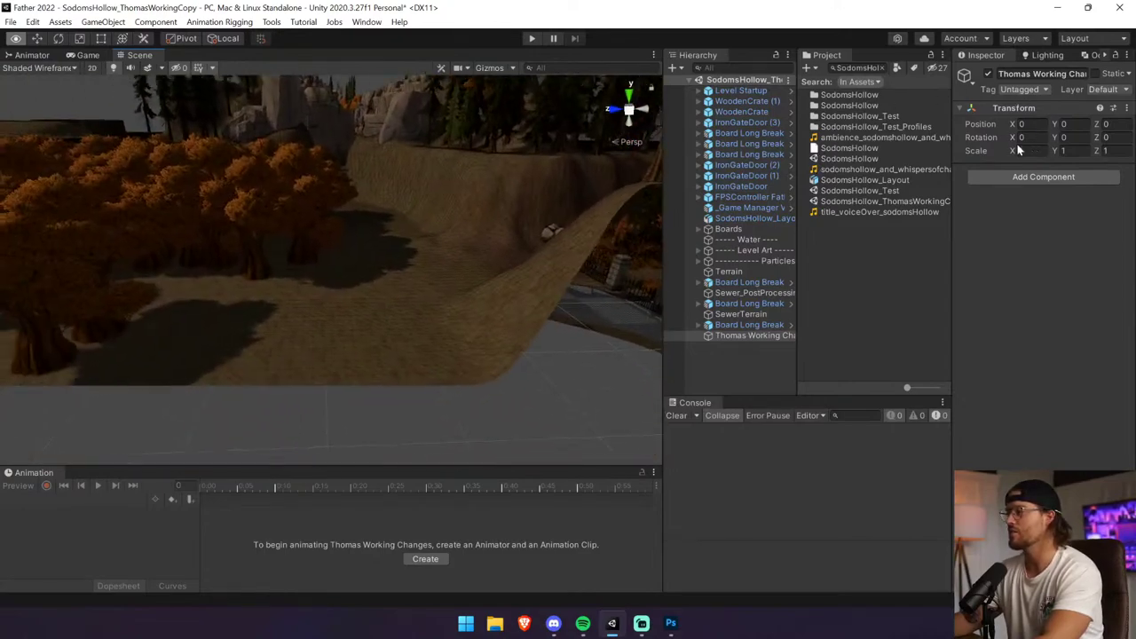
left_click(543, 231)
key("f")
middle_click_drag(337, 230, 384, 229)
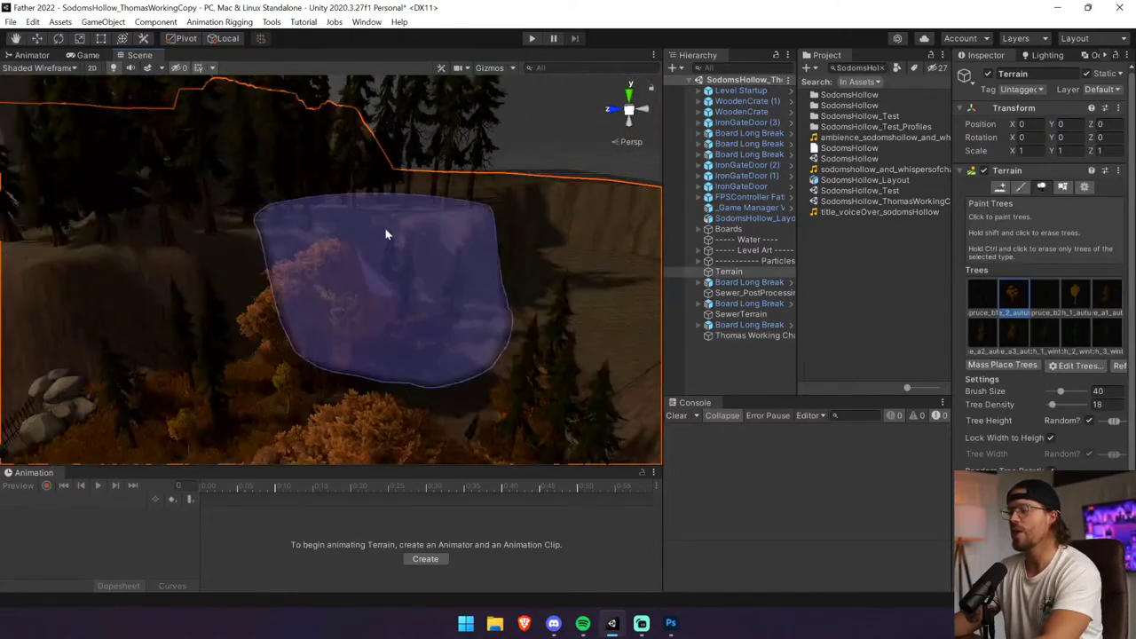
right_click_drag(385, 229, 246, 234)
scroll(247, 231, "down", 6)
Switch to Photoshop and read the layout map's note about the long winding path leading into the central clearing.
left_click(671, 624)
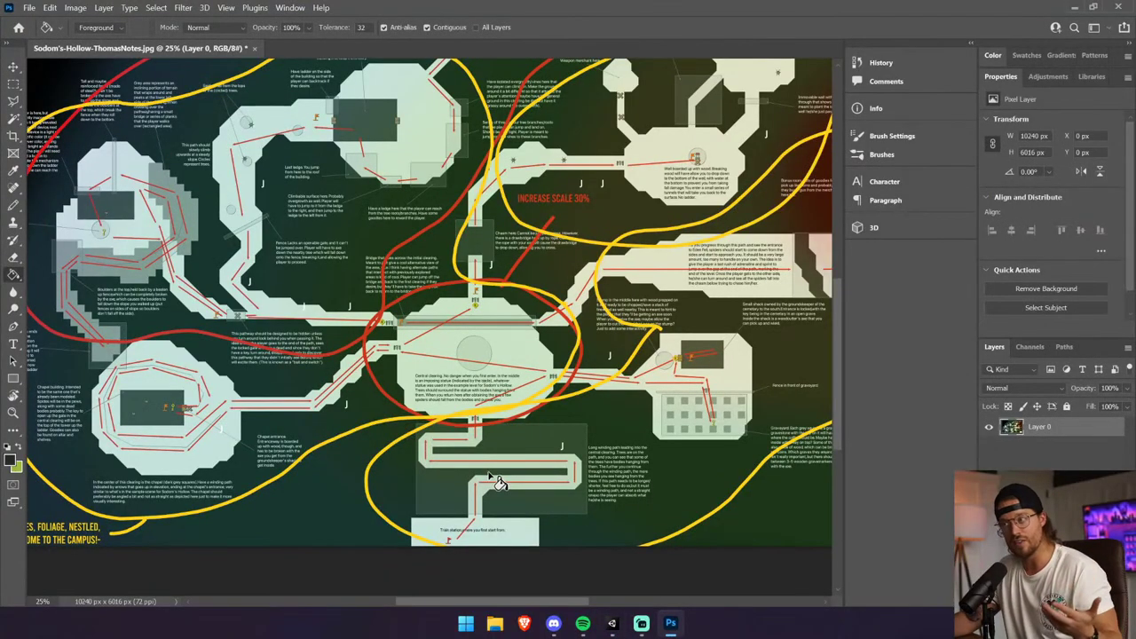
key("z")
left_click_drag(695, 430, 381, 536)
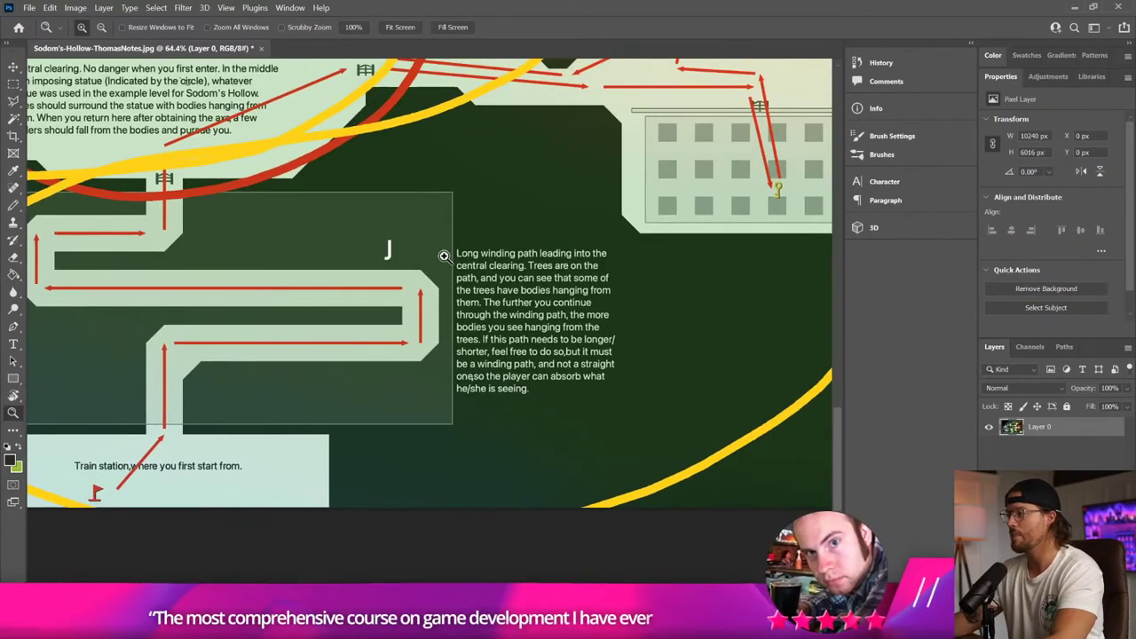
left_click_drag(449, 242, 613, 394)
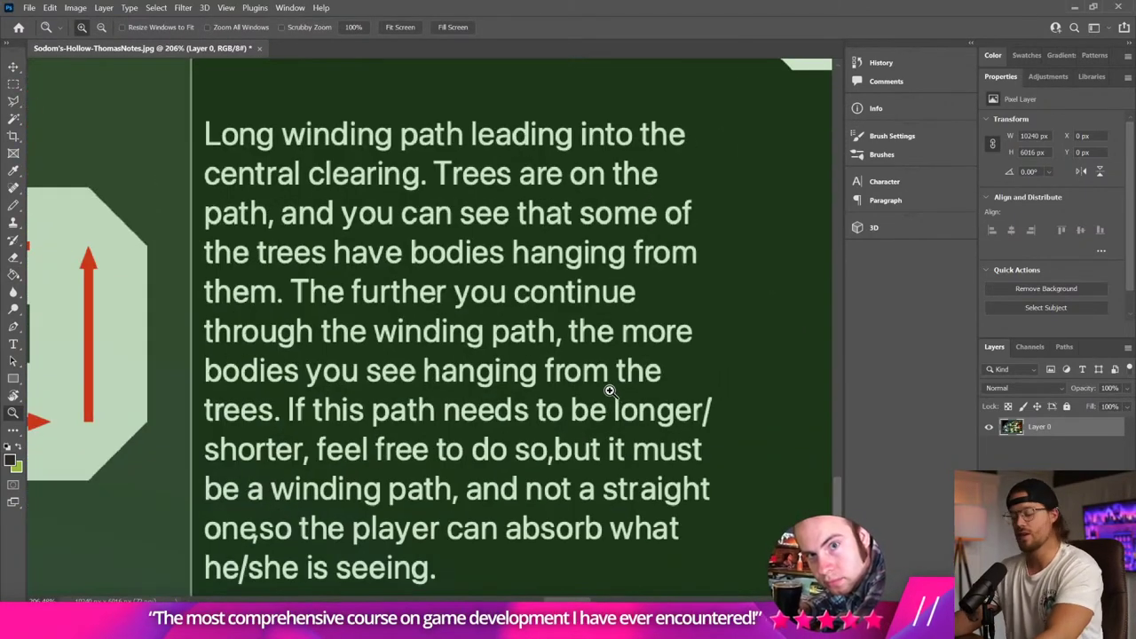
key("ctrl+1")
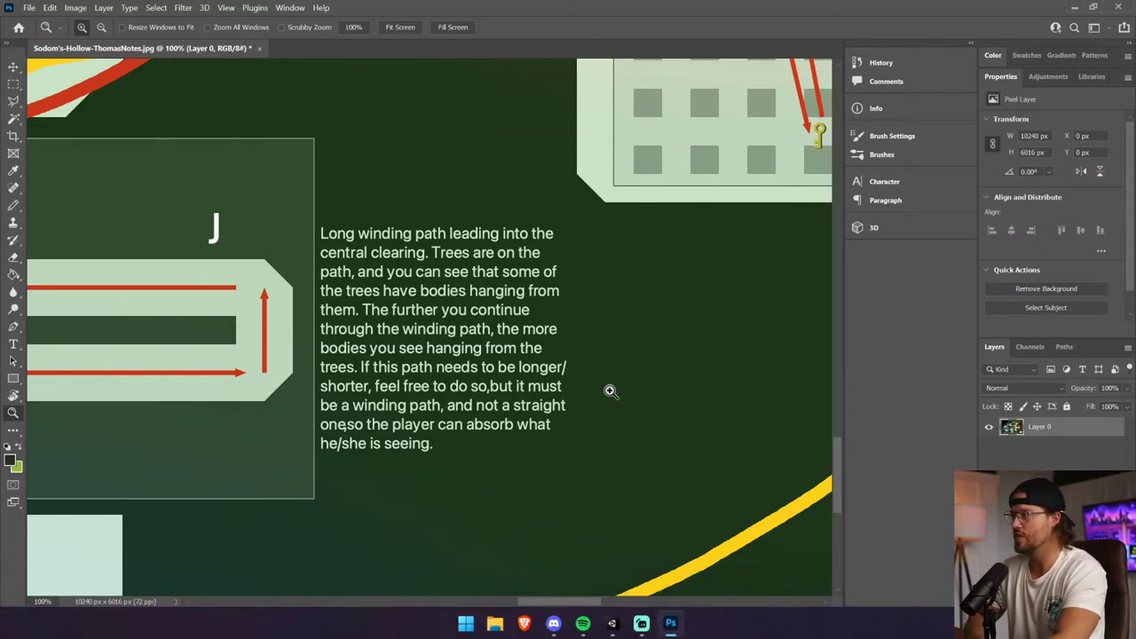
Switch to Unity, leave tree painting for the Move tool, and view the fenced path with its lit lantern.
left_click(611, 623)
left_click_drag(324, 318, 88, 124, "alt")
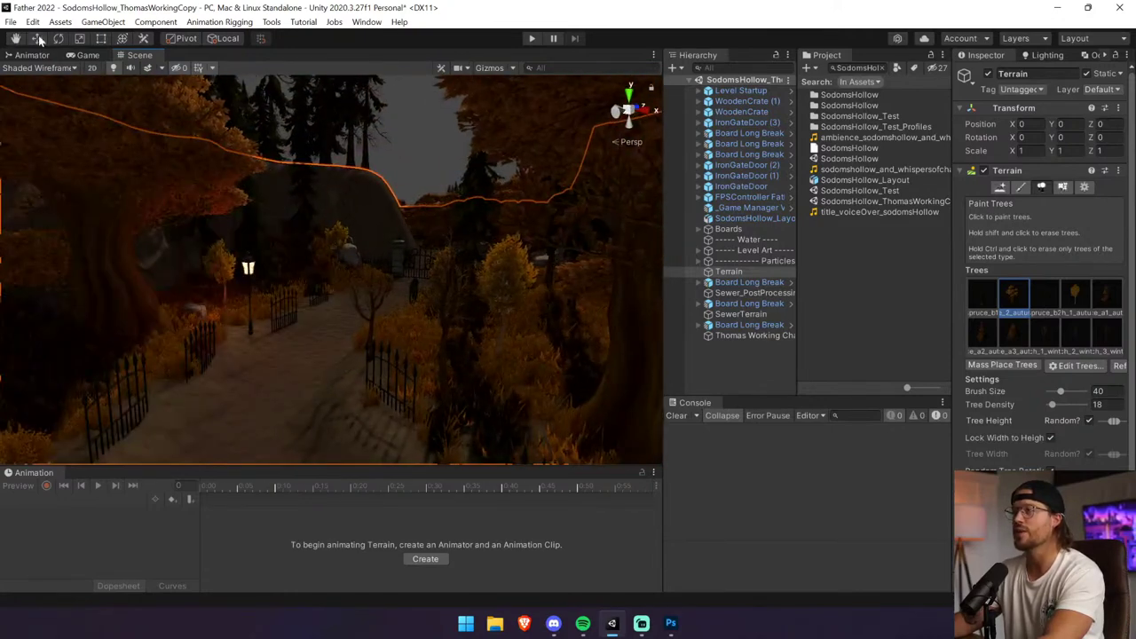
left_click(36, 38)
mouse_move(351, 293)
left_mouse_down("alt")
mouse_move(368, 456)
mouse_move(482, 367)
mouse_move(343, 216)
mouse_move(326, 311)
left_mouse_up("alt")
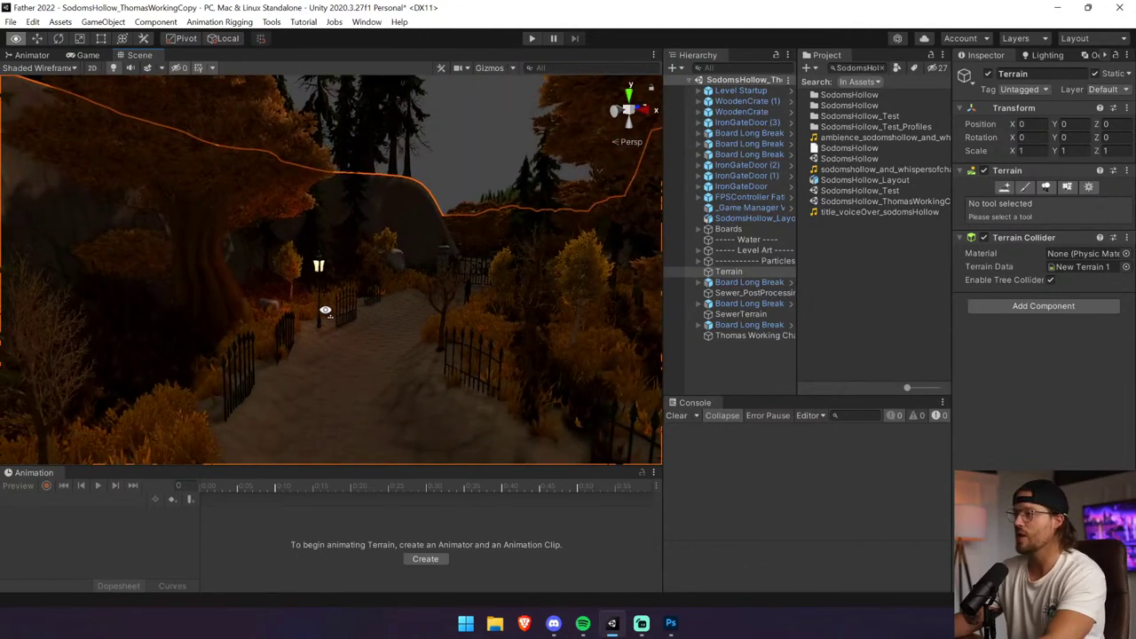
Return to the terrain's Paint Trees tool and locate the spruce_b1 tree's prefab in the project through Edit Tree.
left_click(1065, 187)
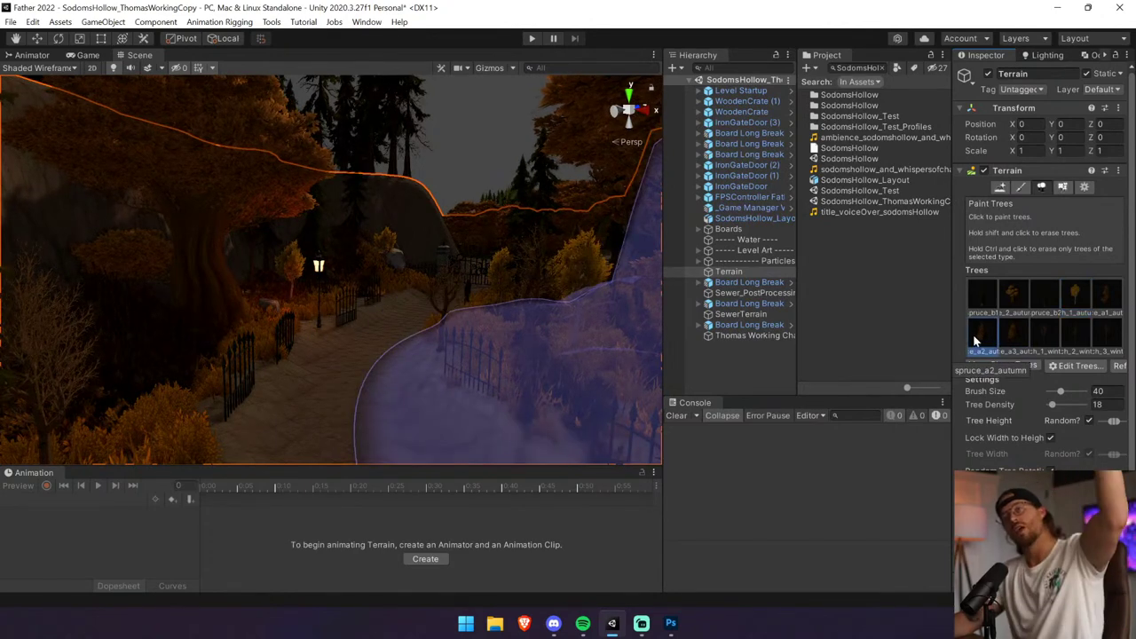
left_click(1013, 301)
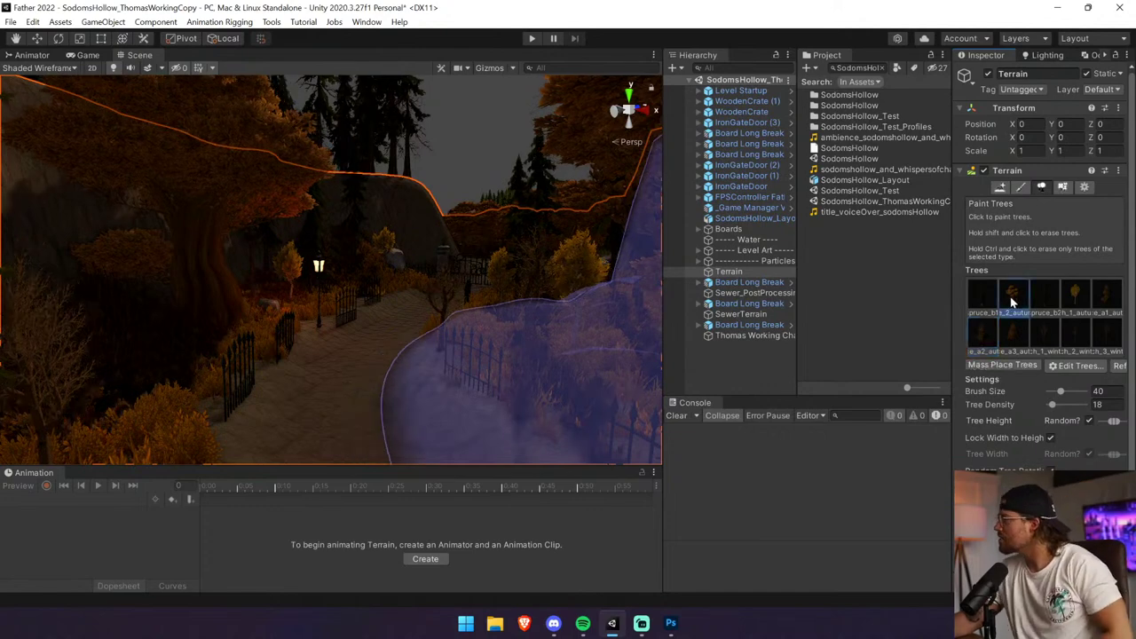
left_click(1075, 384)
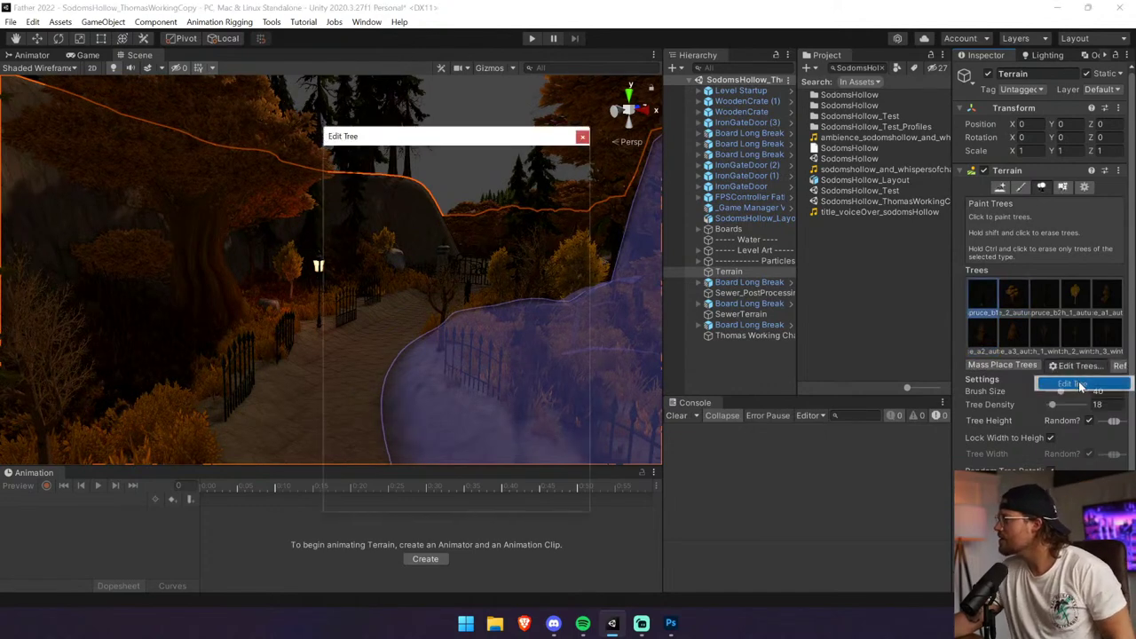
left_click(515, 166)
left_click(583, 137)
scroll(870, 151, "up", 3)
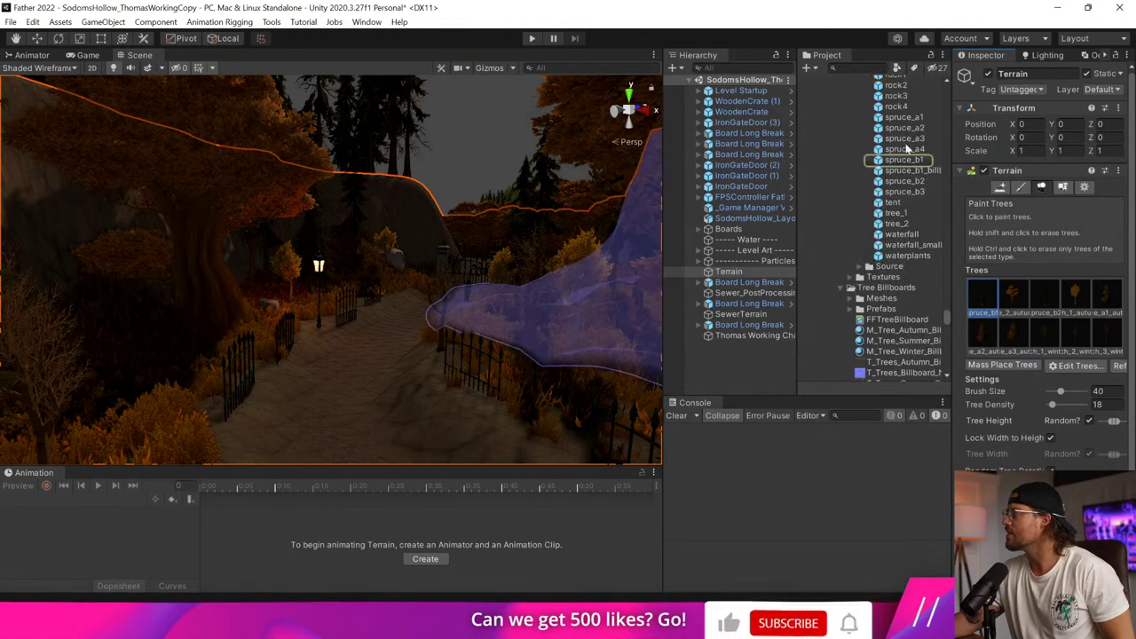
Browse the Summer tree prefabs from spruce_a1 through tree_2 and inspect their previews, ending on tree_1.
left_click(915, 161)
key("Up")
key("Up")
key("Up")
key("Up")
key("Up")
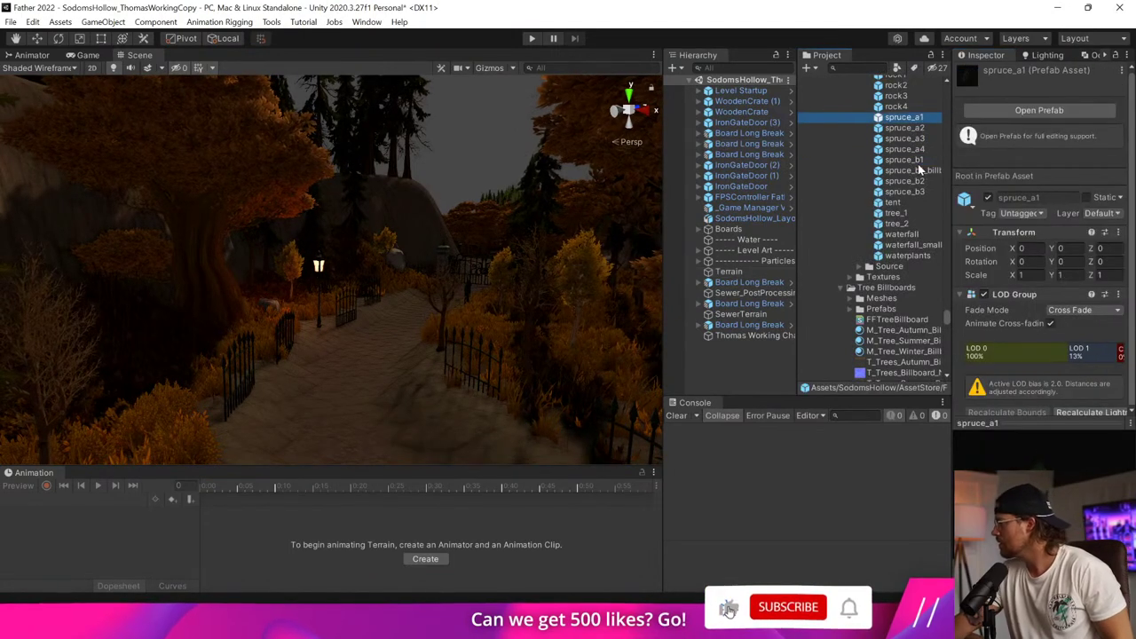
key("Down")
key("Down")
key("Down")
key("Down")
key("Down")
key("Down")
key("Down")
key("Down")
key("Down")
key("Down")
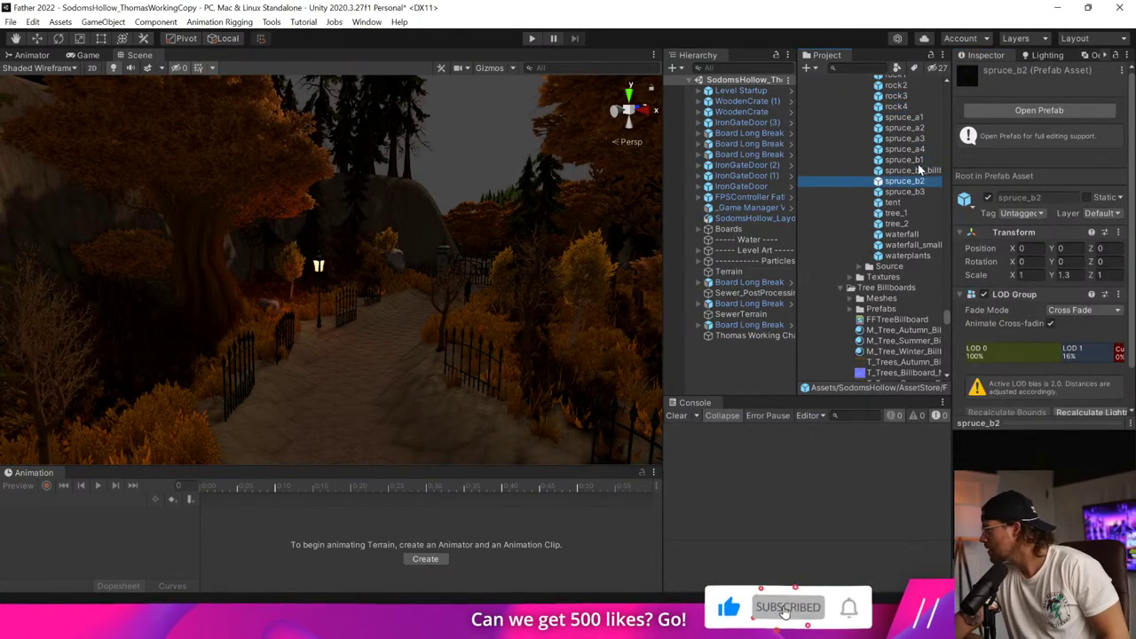
key("Down")
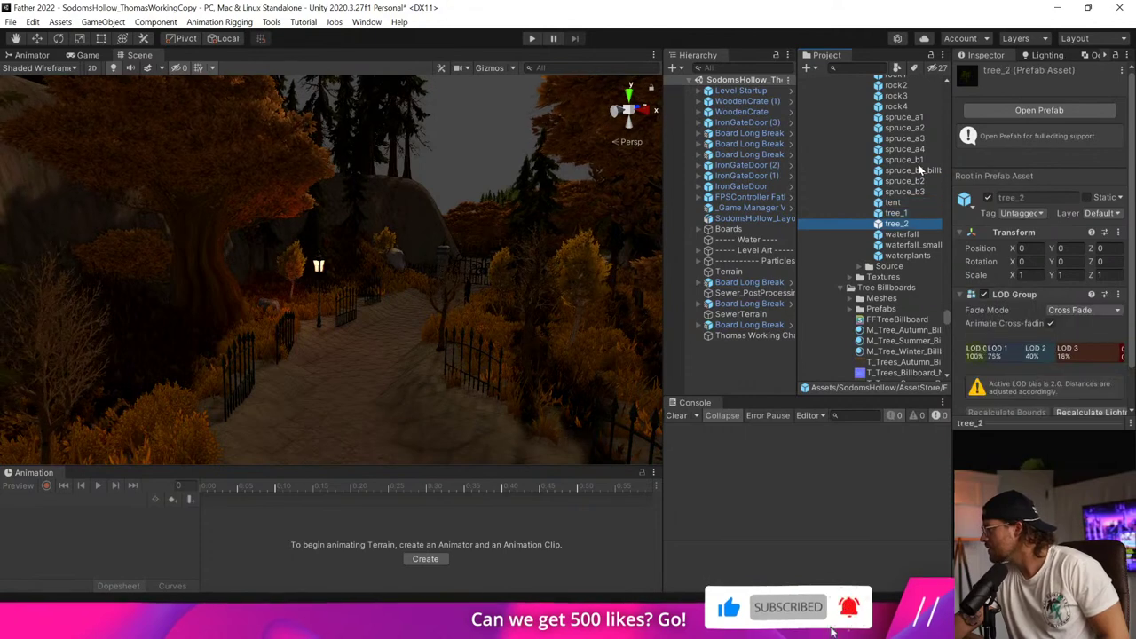
key("Up")
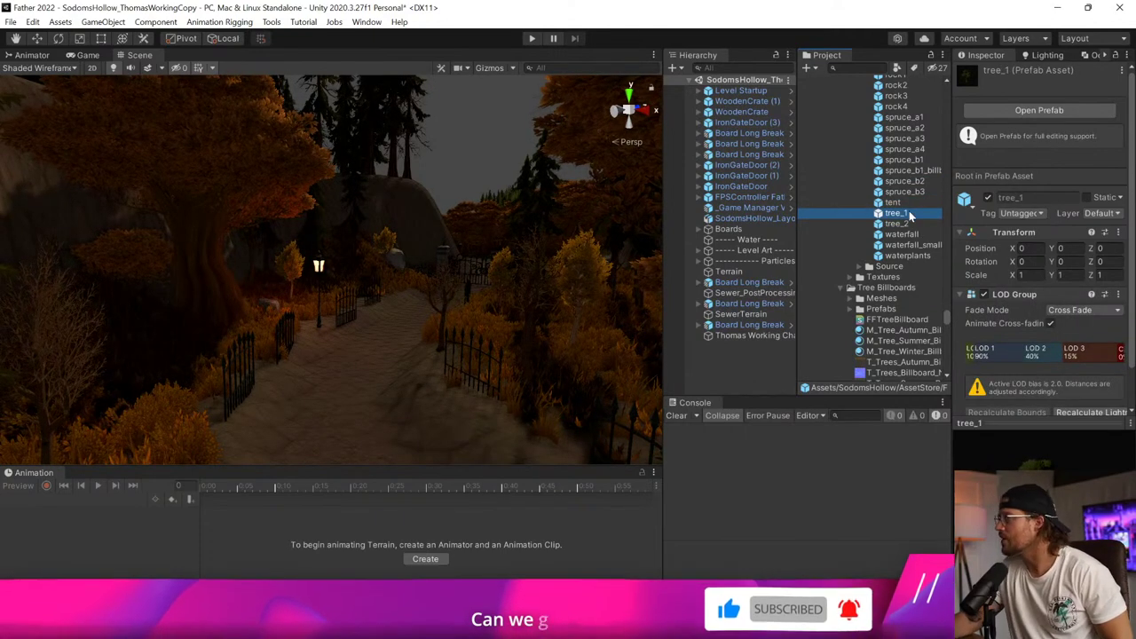
Try out the tree_1 prefab beside the path in the Scene view, and undo its placement.
left_click_drag(896, 213, 473, 399)
key("f")
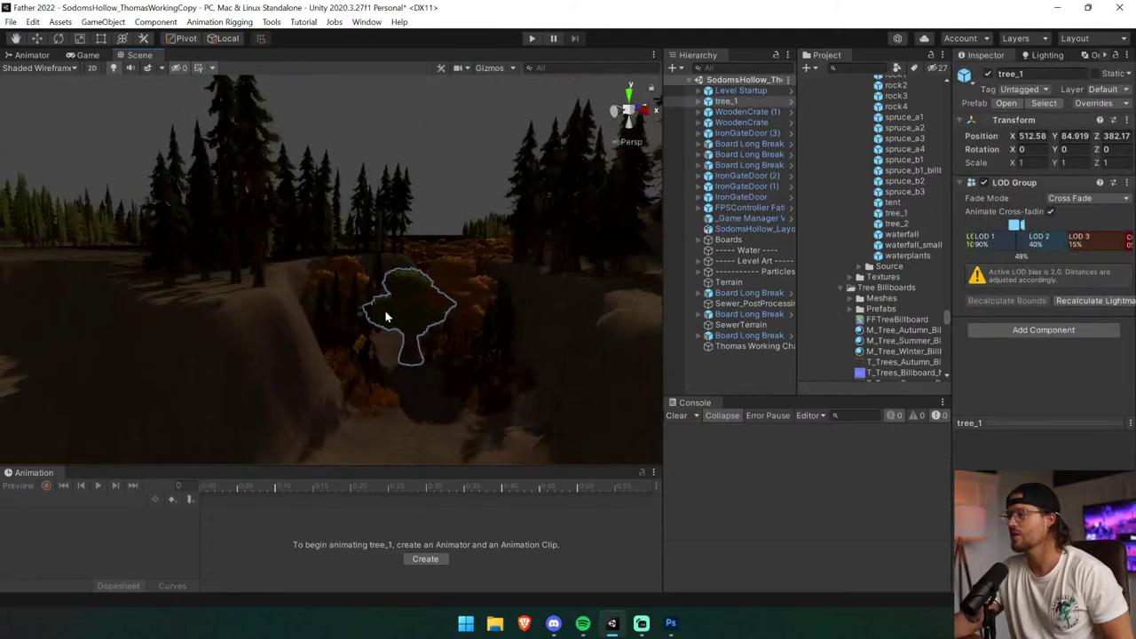
right_click_drag(447, 374, 508, 314)
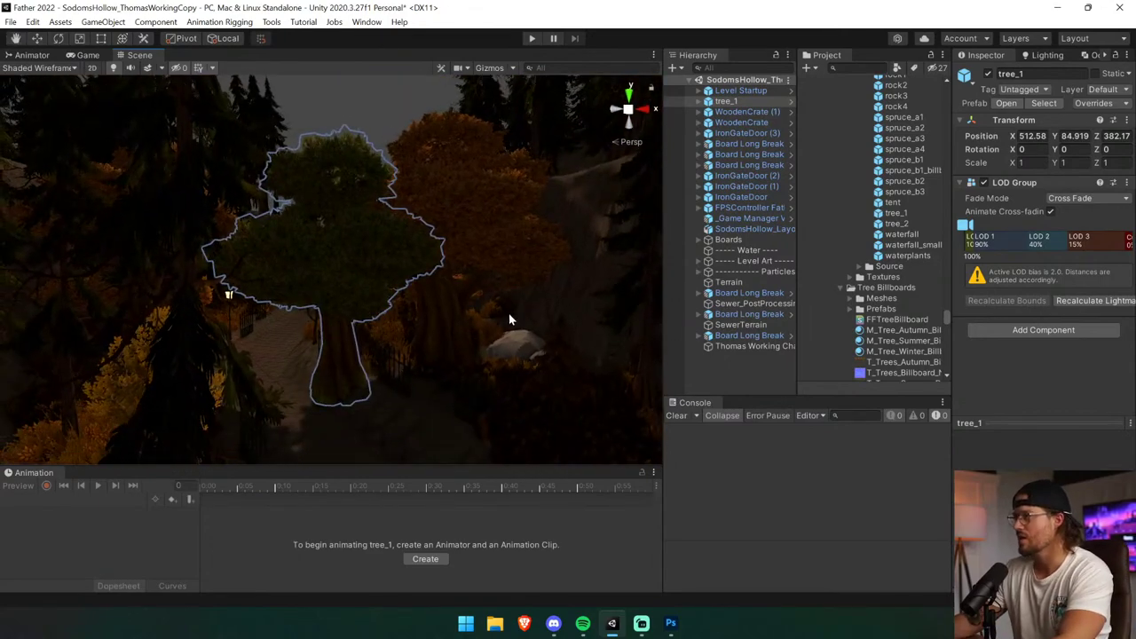
key("ctrl+z")
Select the terrain and locate the tree_2_autumn tree's prefab in the project through Edit Tree.
right_click_drag(423, 323, 353, 538)
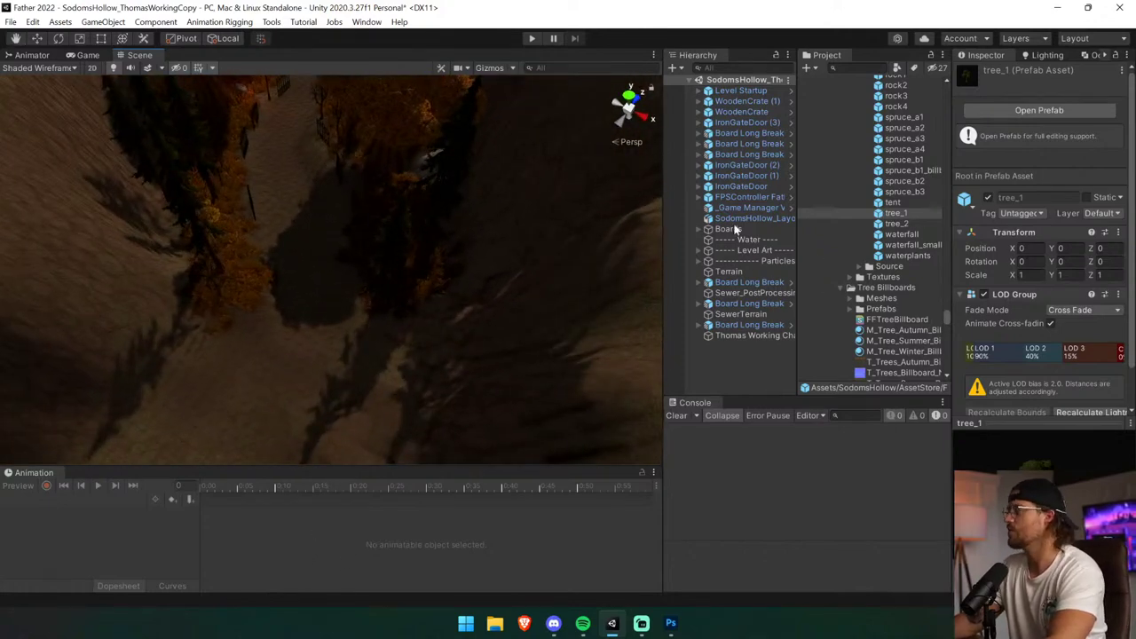
left_click(411, 391)
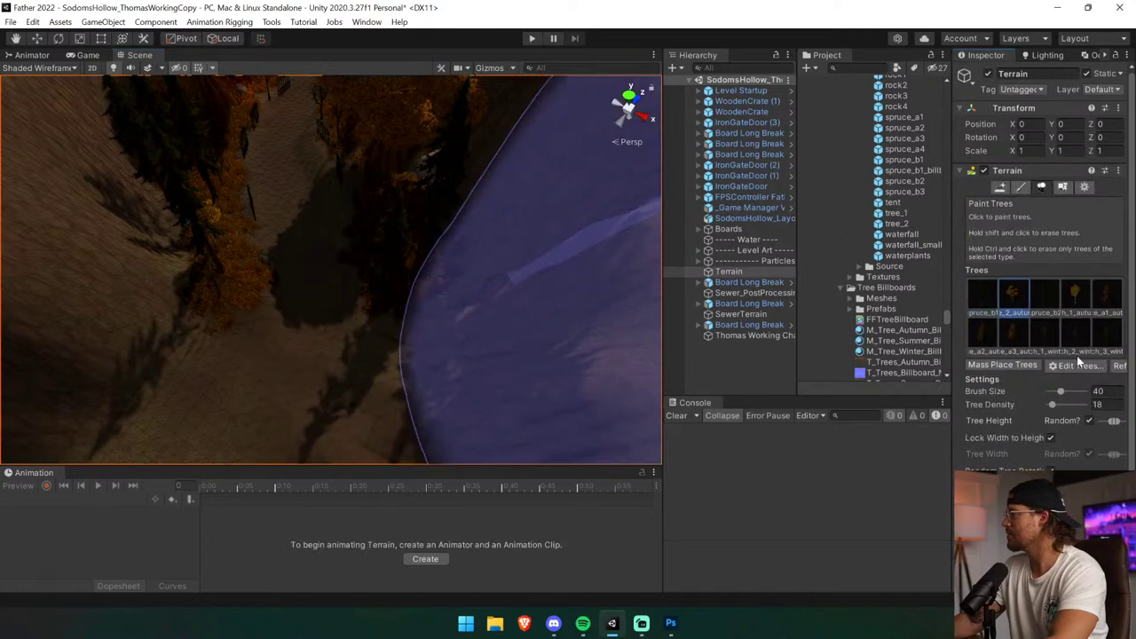
left_click(1075, 382)
left_click(504, 167)
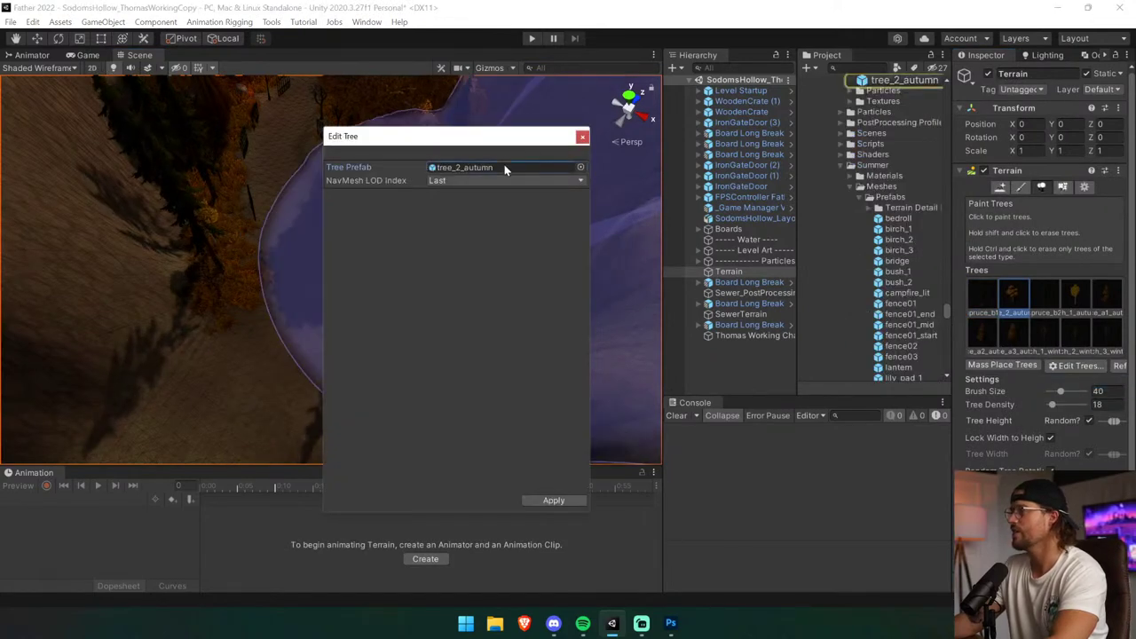
Close the tree editing dialog and browse the autumn tree prefabs around spruce_a2_autumn and the birches.
left_click(582, 138)
left_click(913, 80)
scroll(901, 202, "up", 3)
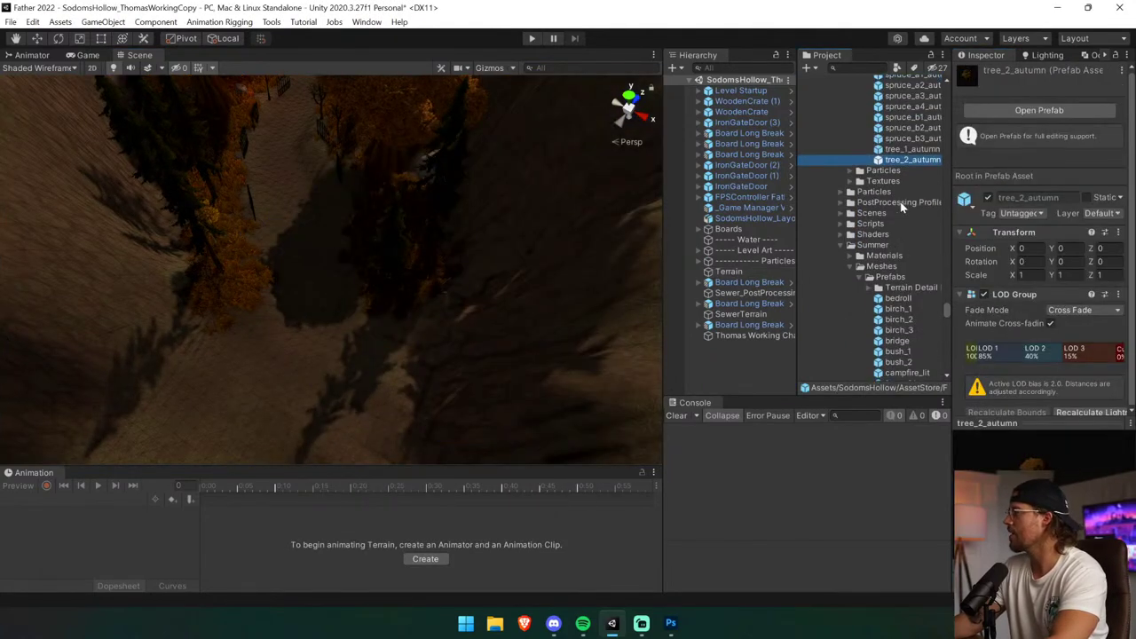
scroll(914, 152, "up", 3)
left_click(910, 165)
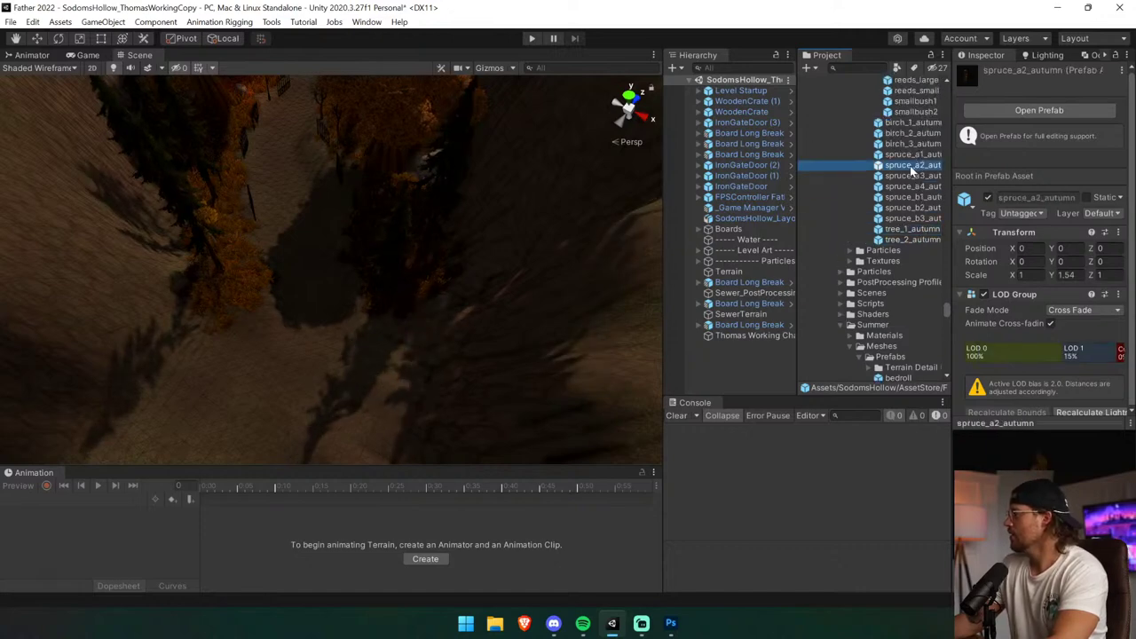
key("Up")
key("Up")
key("Up")
key("Down")
key("Down")
key("Down")
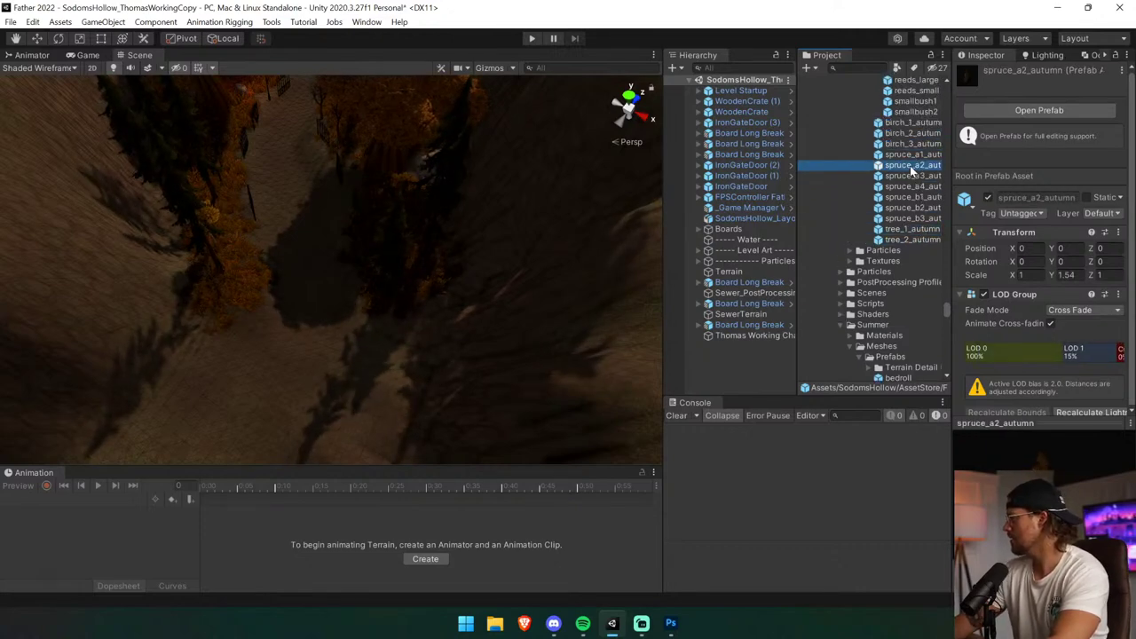
Place the birch_3_autumn prefab on the path in the Scene view.
key("Up")
key("Up")
left_click_drag(906, 146, 321, 246)
key("w")
right_click_drag(322, 248, 977, 185)
key("w")
right_click_drag(244, 187, 315, 136)
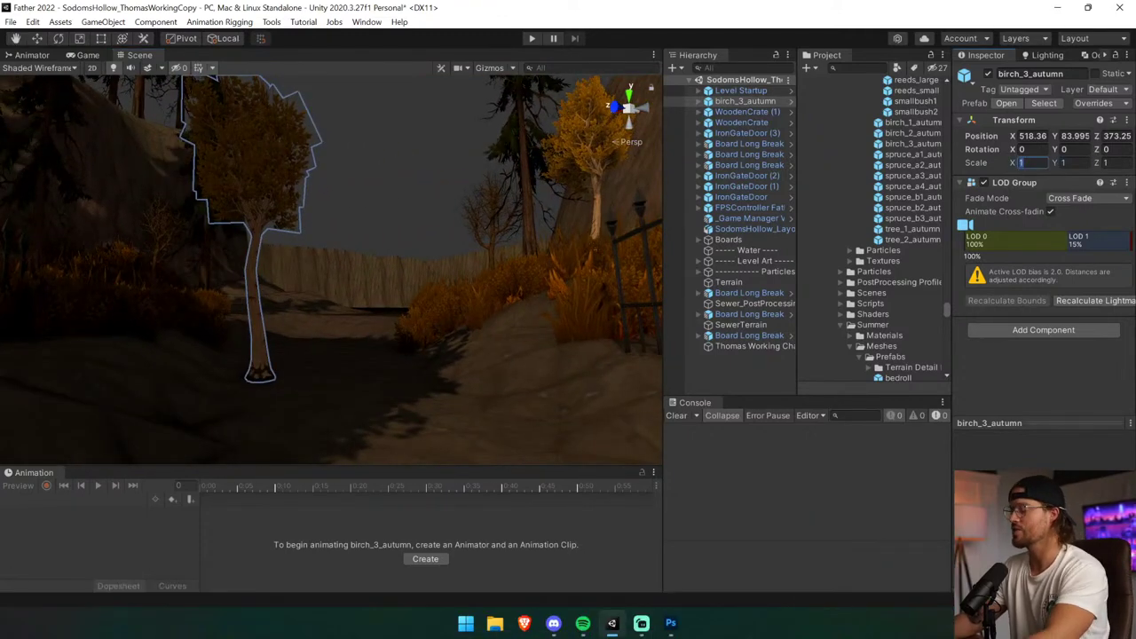
Set the placed birch_3_autumn tree's scale to 2 on X, Y and Z.
type("2")
key("Tab")
type("2")
key("Tab")
type("2")
right_click_drag(497, 233, 462, 296)
middle_click_drag(462, 297, 482, 424)
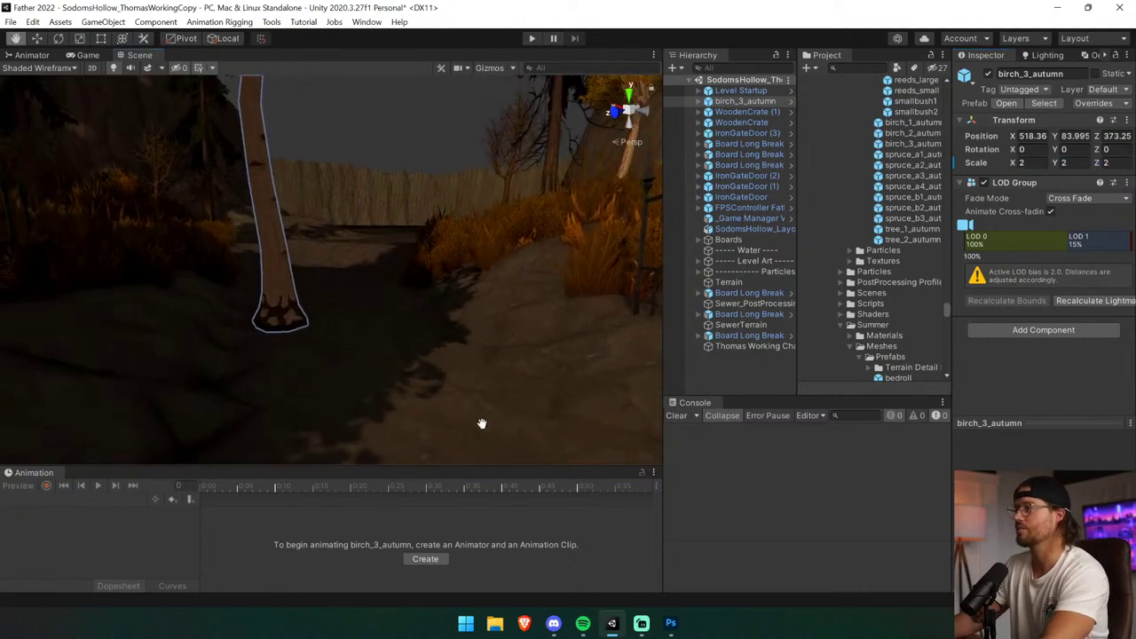
scroll(388, 287, "down", 6)
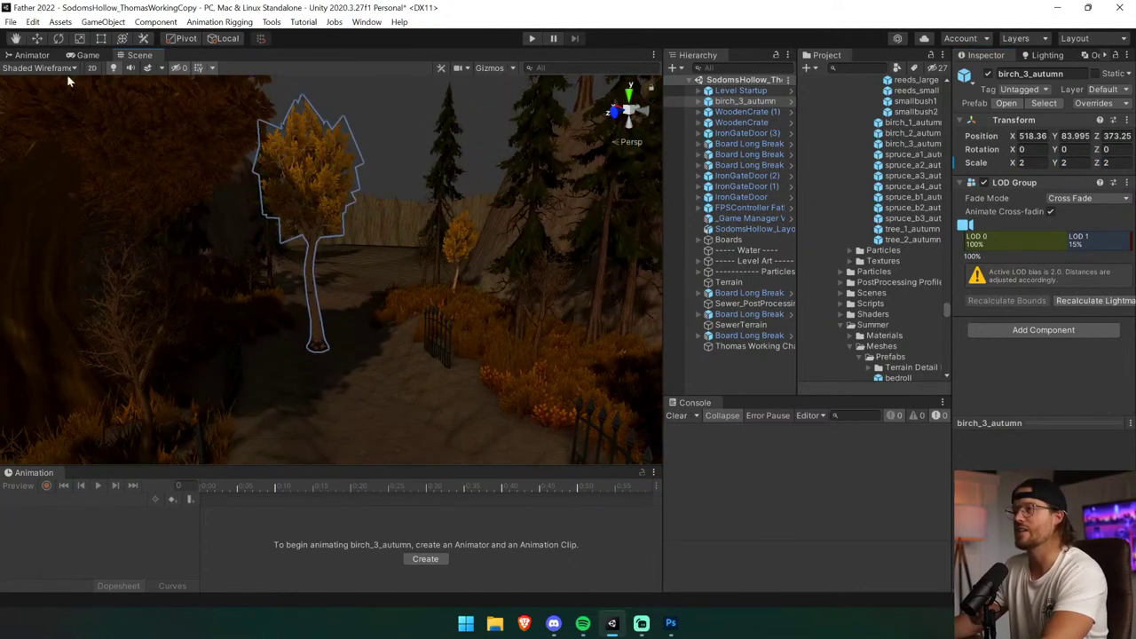
Move the birch along X to about 514.29 near the iron fence and parent it under the working changes object.
key("w")
left_click_drag(275, 346, 339, 357)
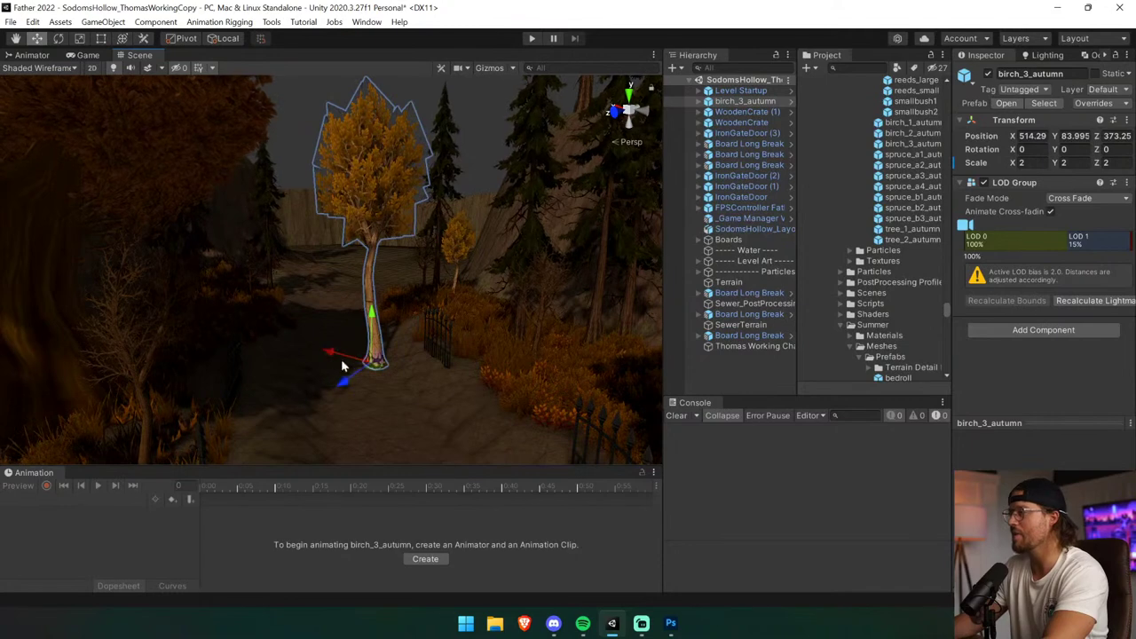
left_click(324, 358)
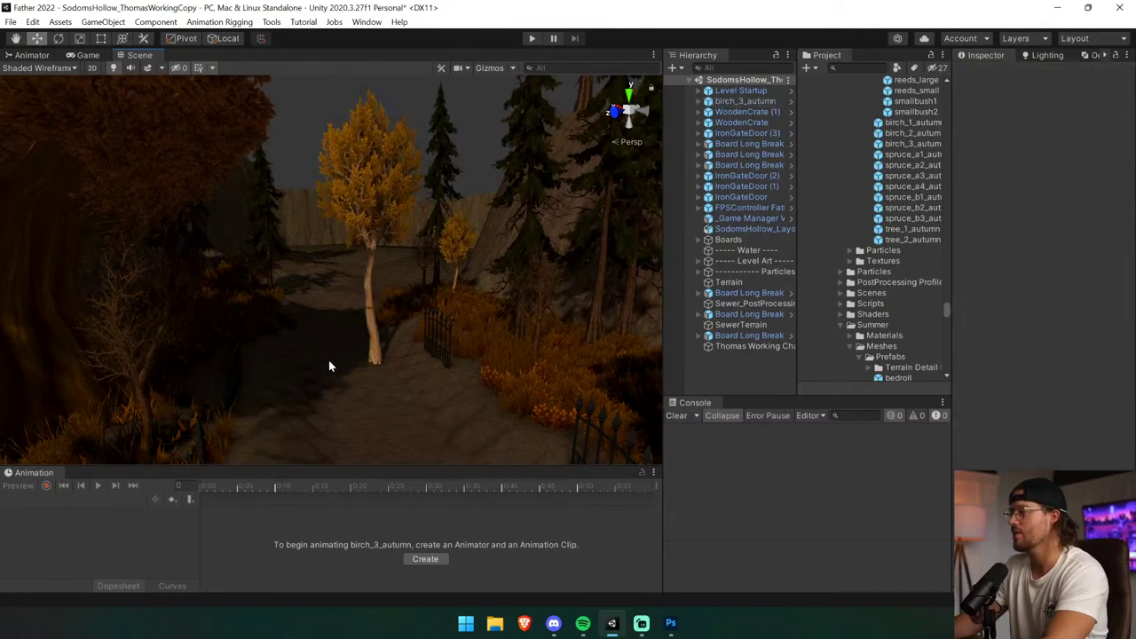
left_click(741, 100)
left_click_drag(721, 103, 748, 348)
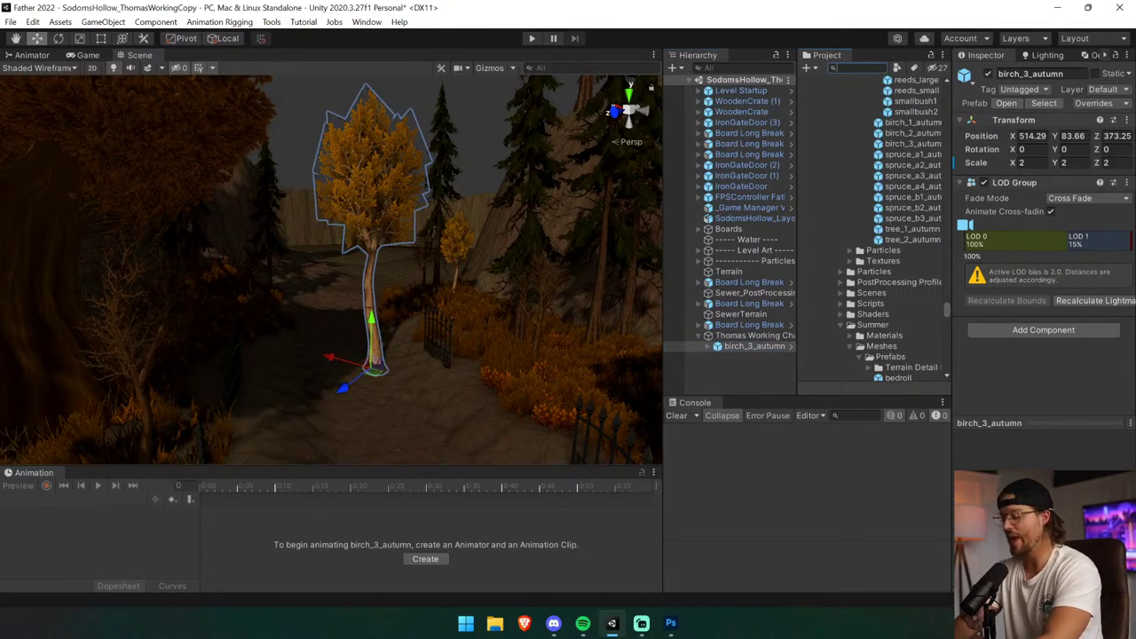
Search the project for "hangin" and add the Hanging Body Variant prefab to the scene under the working changes object.
type("hangin")
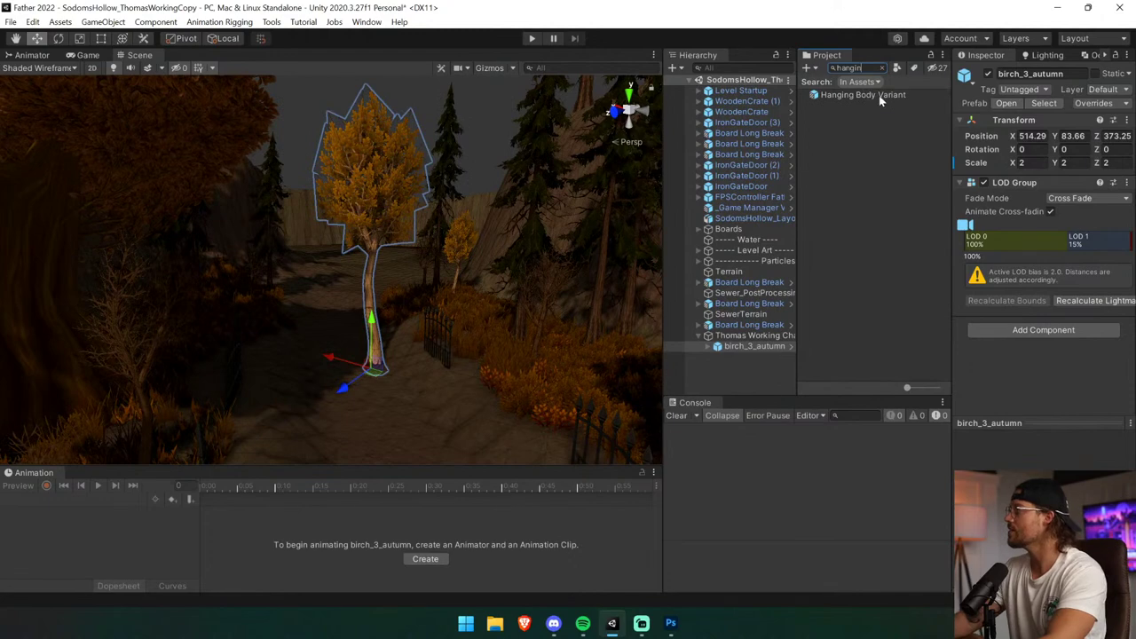
left_click_drag(880, 98, 440, 353)
mouse_move(743, 345)
left_mouse_down()
mouse_move(739, 355)
mouse_move(749, 336)
left_mouse_up()
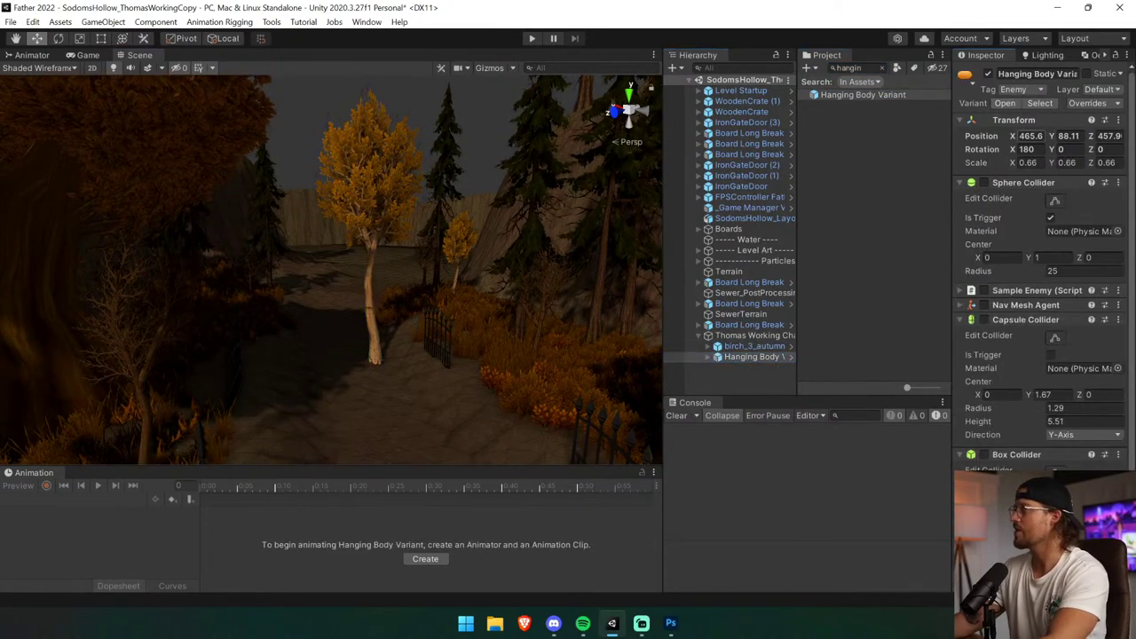
Set the hanging body's position to 0, 0, 0 within the working changes object.
type("0")
key("Tab")
type("0")
key("Tab")
type("0")
key("Tab")
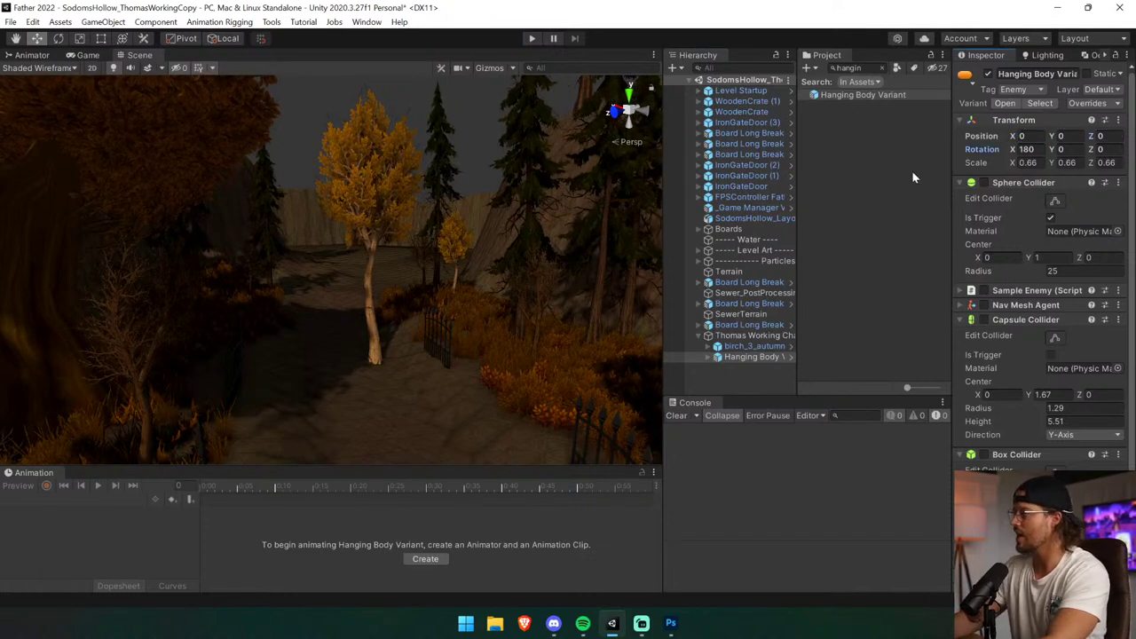
Snap the hanging body to the birch by parenting it there at position 0, 0, 0, and return it to the working changes object.
left_click_drag(741, 354, 749, 347)
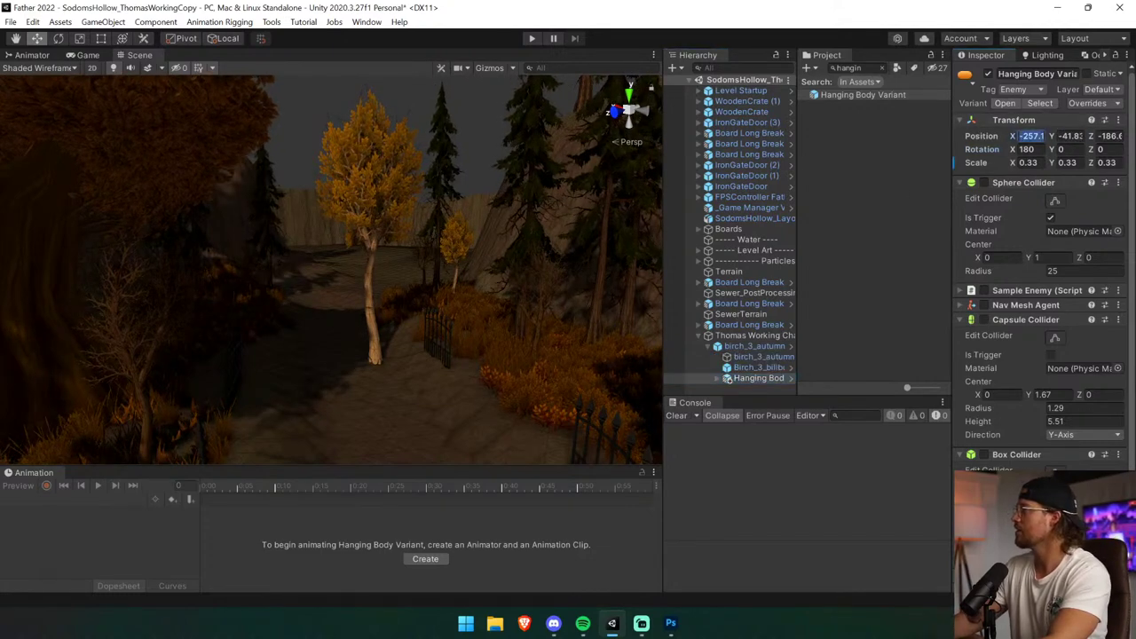
type("0")
key("Tab")
type("0")
key("Tab")
type("0")
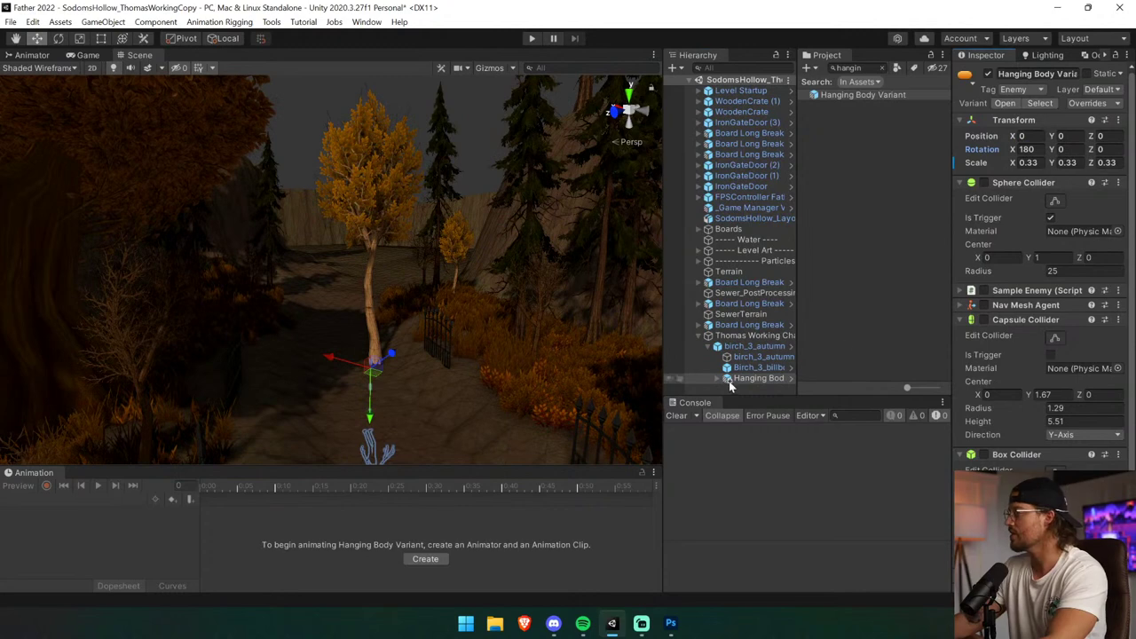
left_click_drag(757, 378, 719, 342)
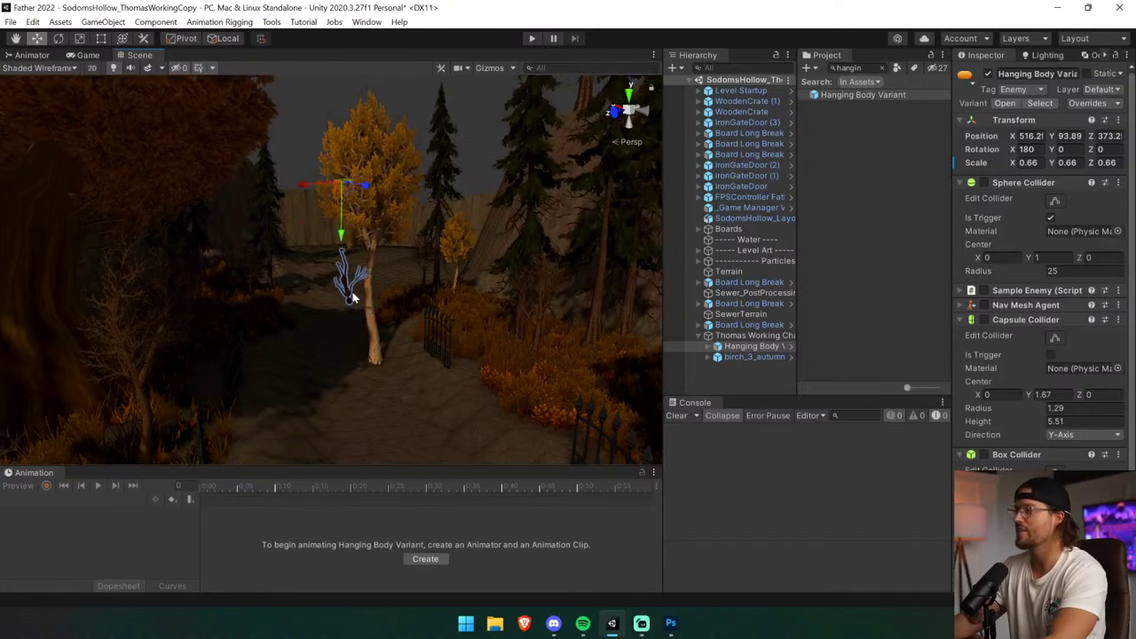
Try a scale of 3 on all axes for the birch and compare it with the hanging body.
left_click(374, 322)
type("3")
key("Tab")
type("3")
key("Tab")
type("3")
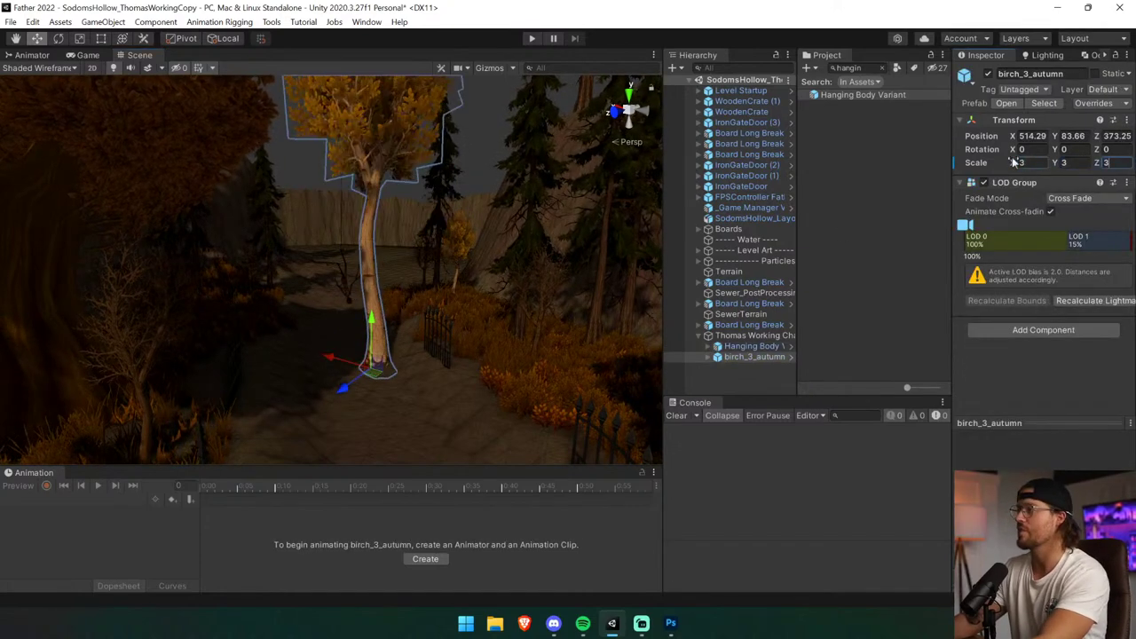
double_click(753, 346)
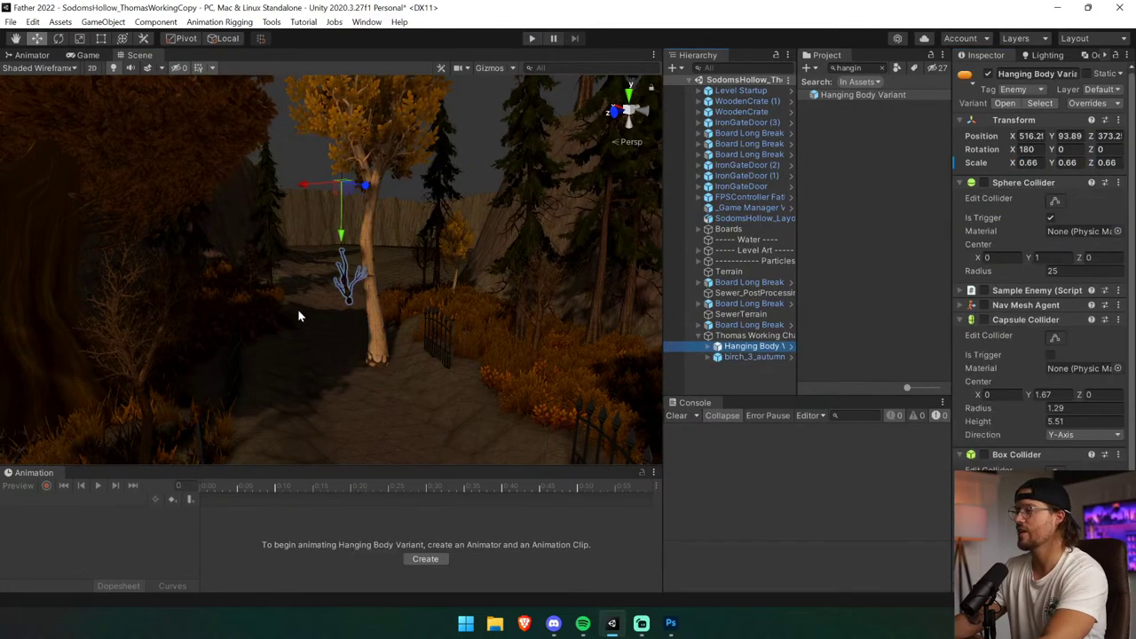
middle_click_drag(336, 232, 336, 328)
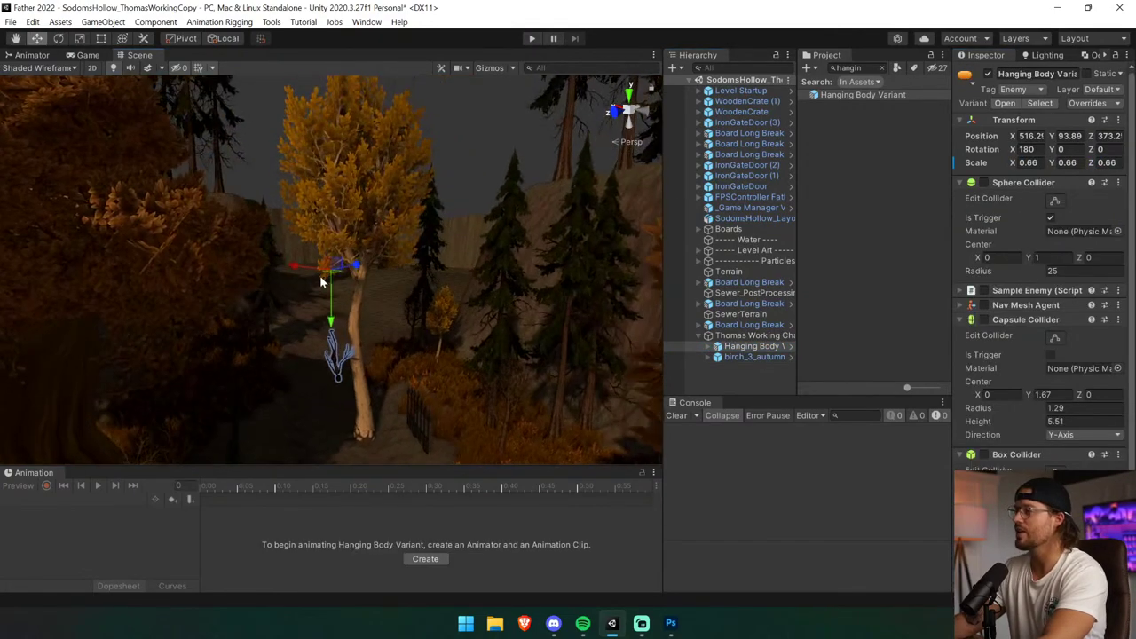
scroll(305, 293, "up", 3)
right_click_drag(303, 287, 417, 257)
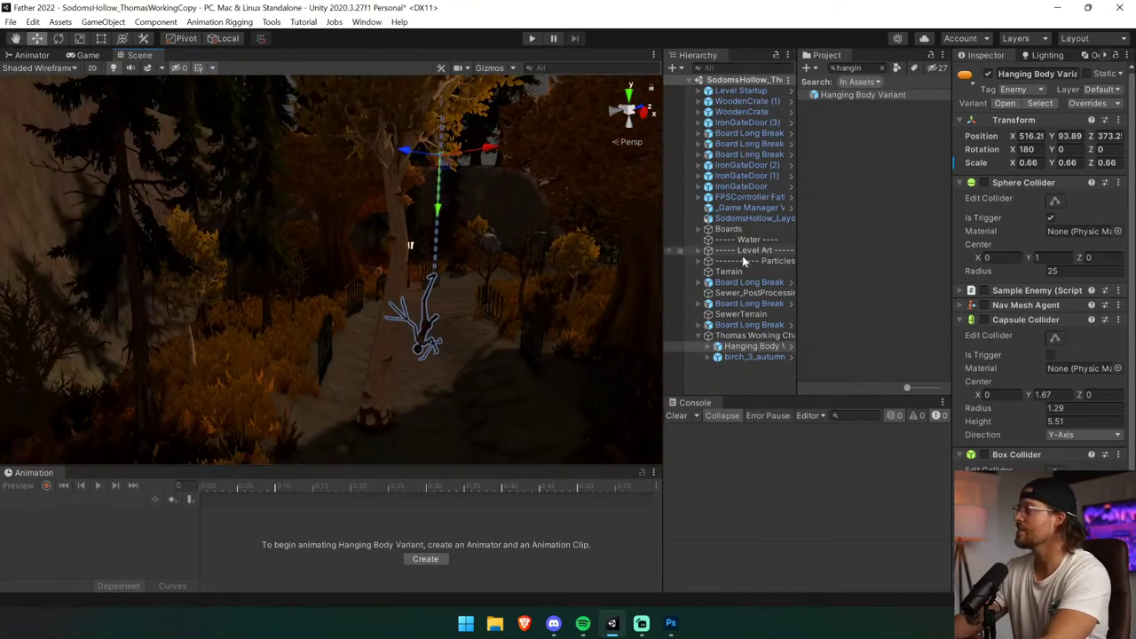
Set the birch_3_autumn tree's scale to 2.4 on X, Y and Z.
left_click(755, 357)
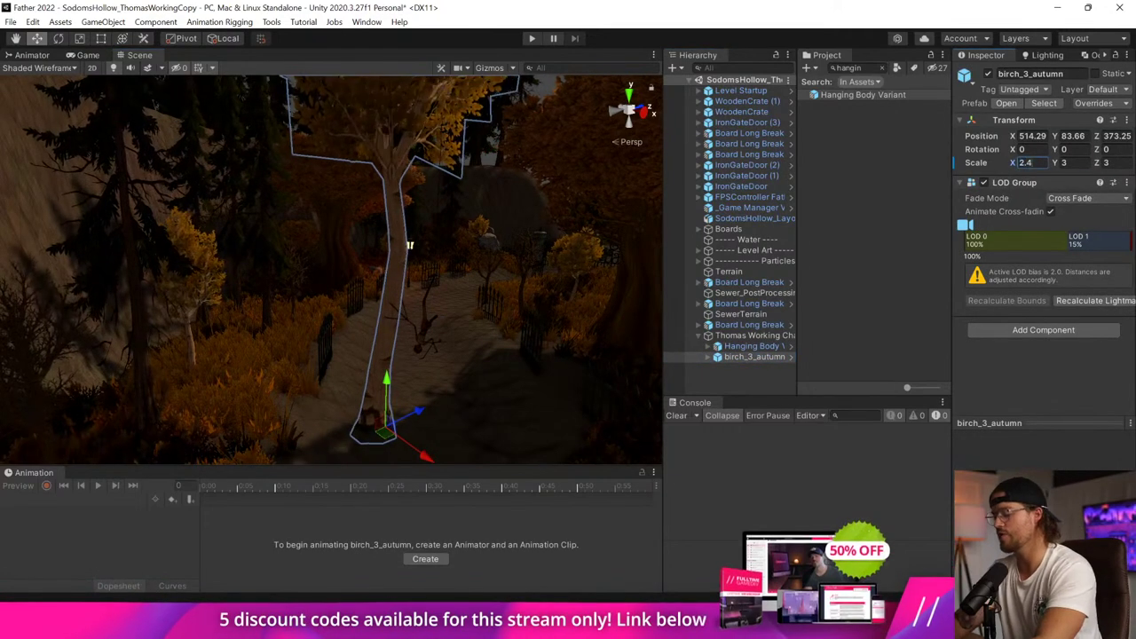
type("4")
key("Tab")
type("2.4")
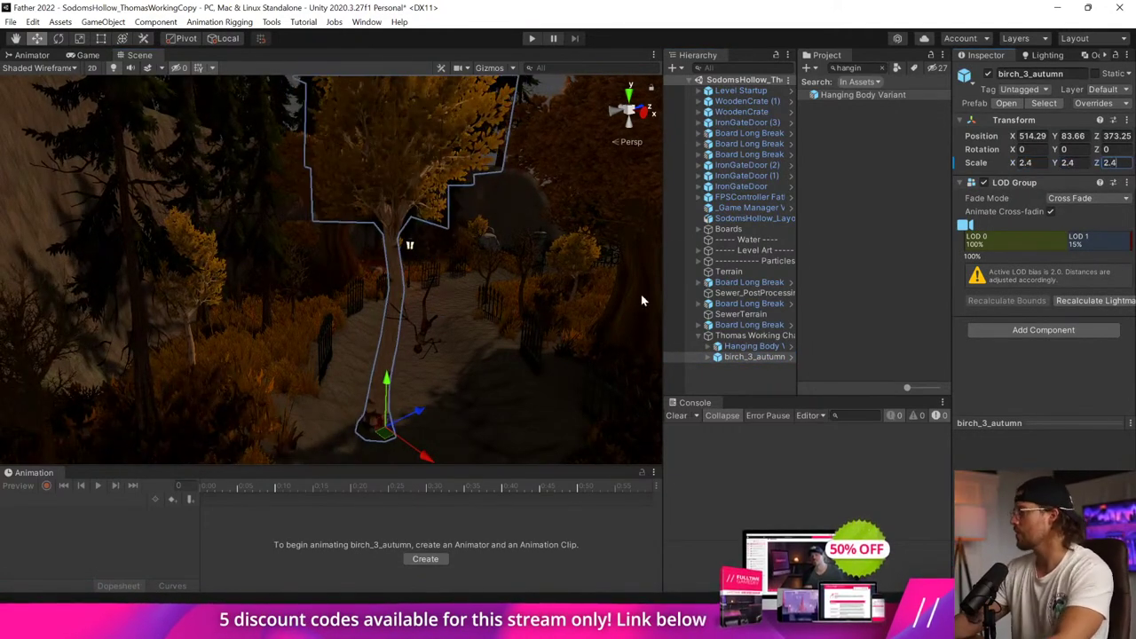
left_click(391, 258)
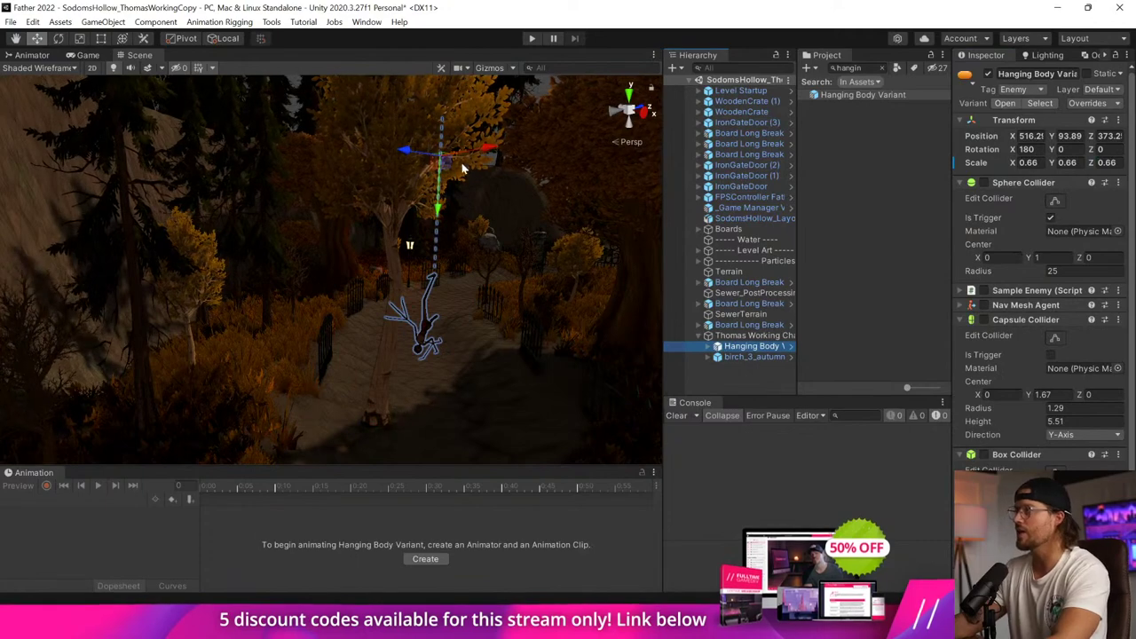
right_click_drag(258, 288, 445, 293)
middle_click_drag(445, 293, 634, 277)
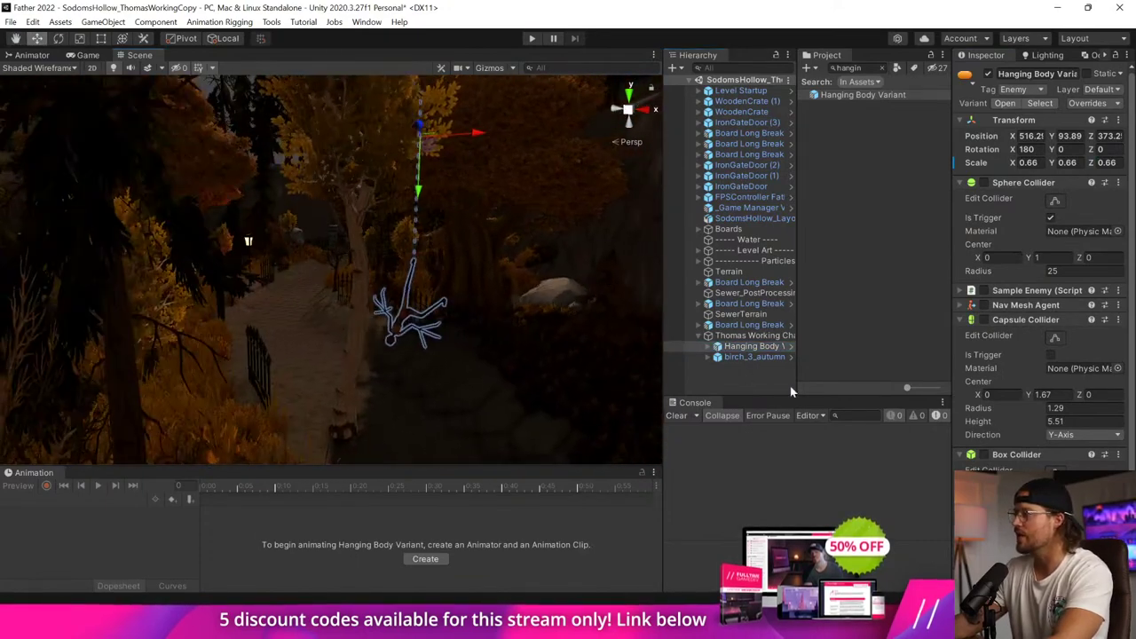
Examine the birch's child objects, including the trunk's capsule collider and the billboard, against the hanging body.
left_click(754, 357)
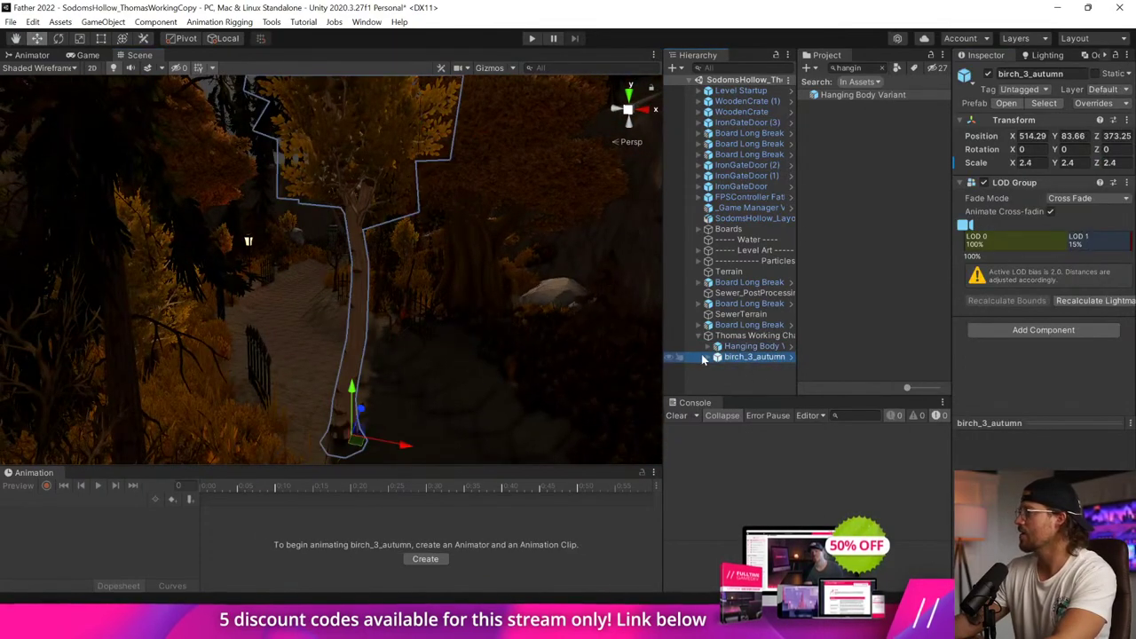
left_click(750, 368)
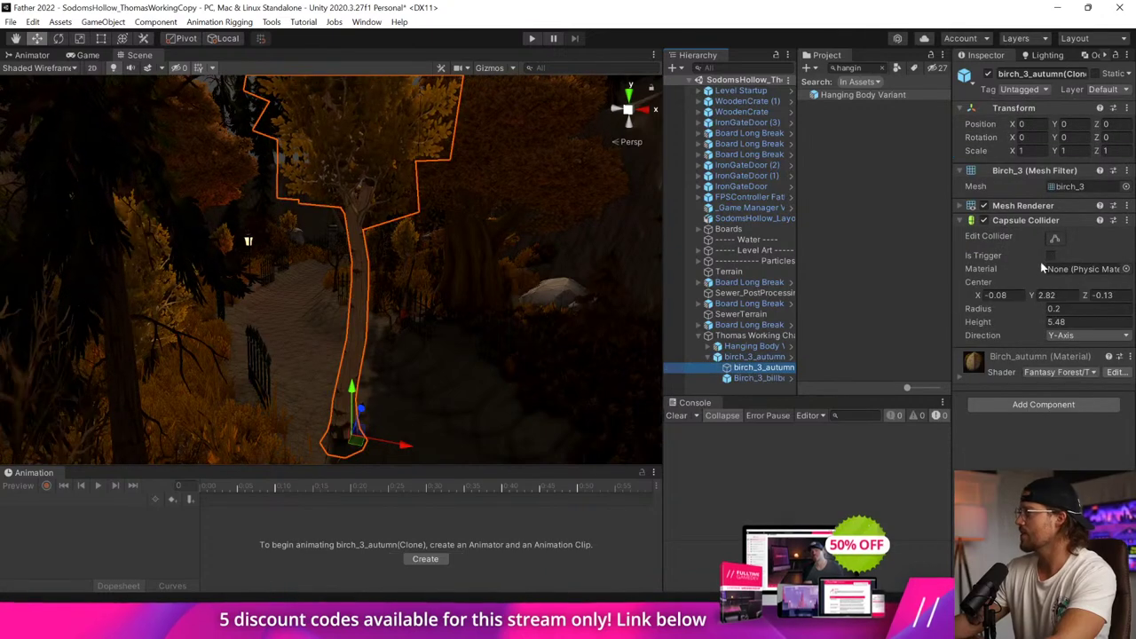
left_click(1053, 239)
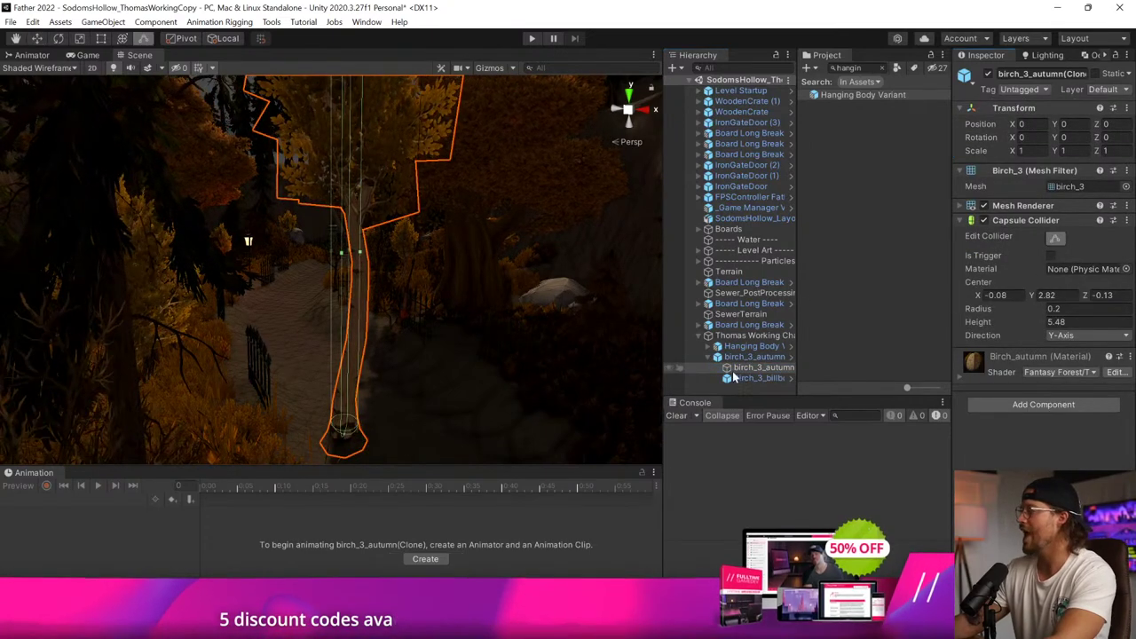
double_click(785, 377)
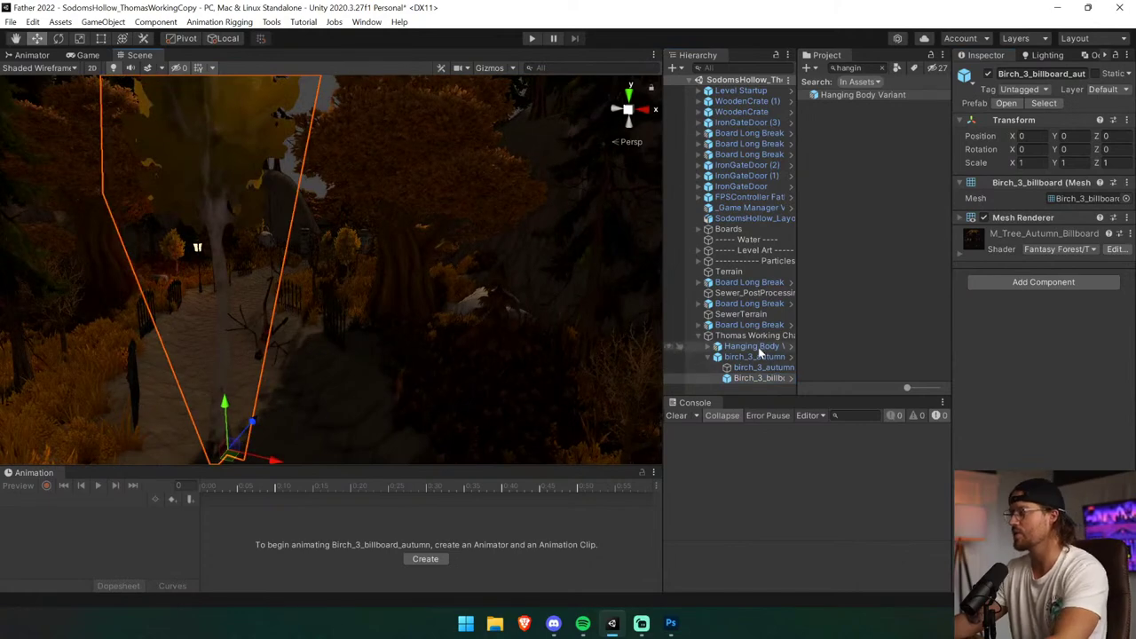
double_click(758, 347)
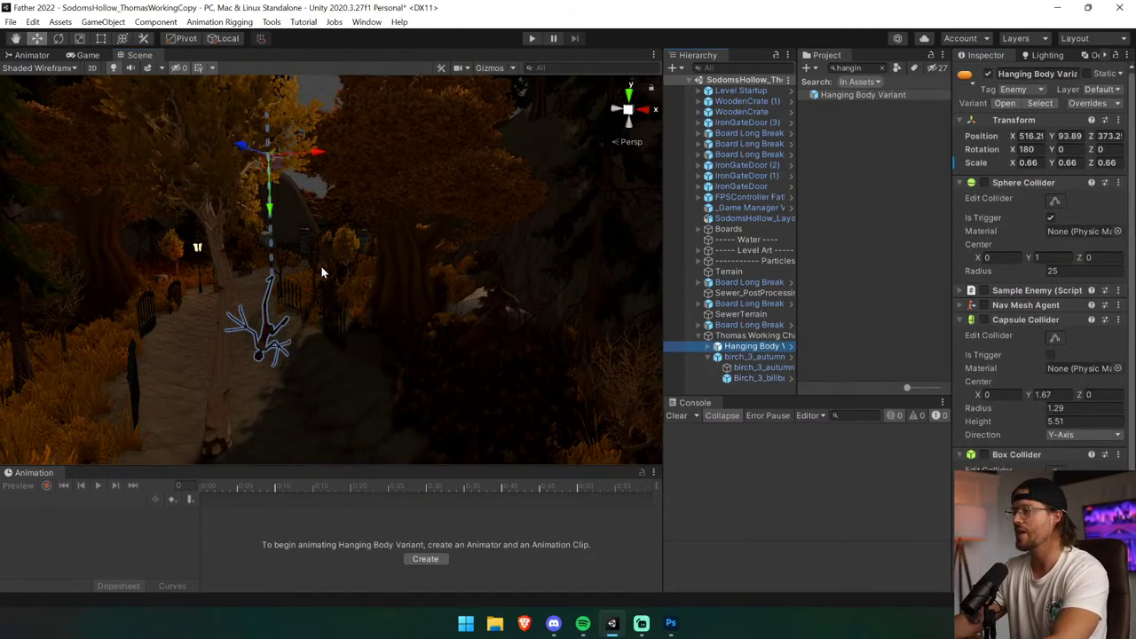
left_click(709, 357)
Search the hierarchy for "control", select Controller(1), and clear the search.
right_click_drag(266, 214, 314, 346)
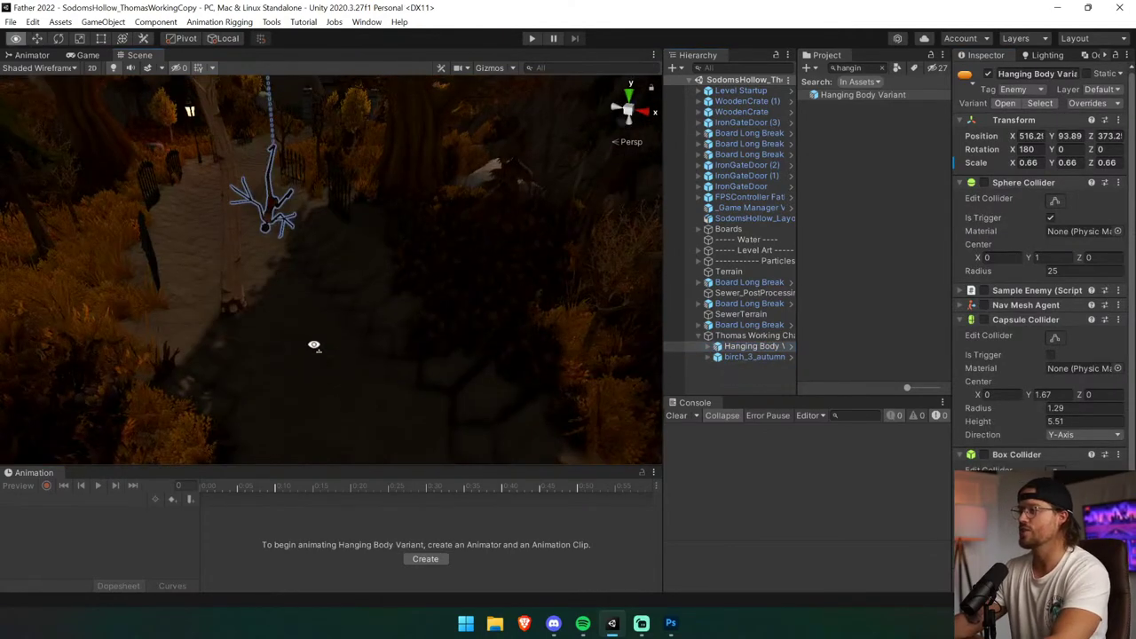
scroll(304, 335, "down", 8)
middle_click_drag(305, 334, 287, 426)
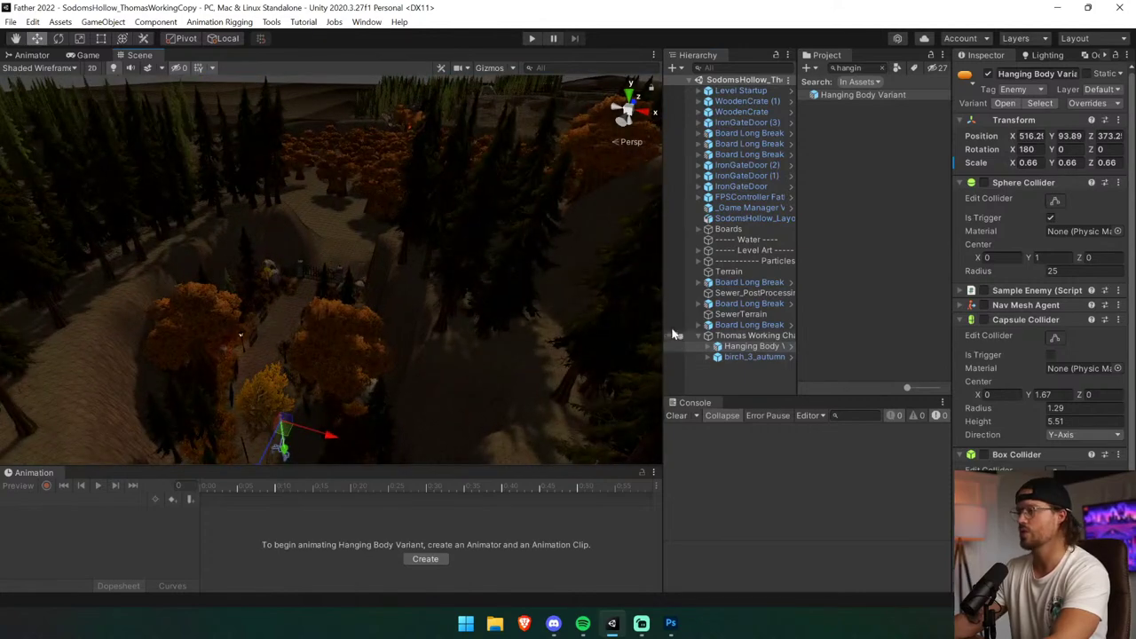
right_click_drag(519, 267, 444, 406)
middle_click_drag(411, 308, 371, 426)
right_click_drag(400, 226, 625, 95)
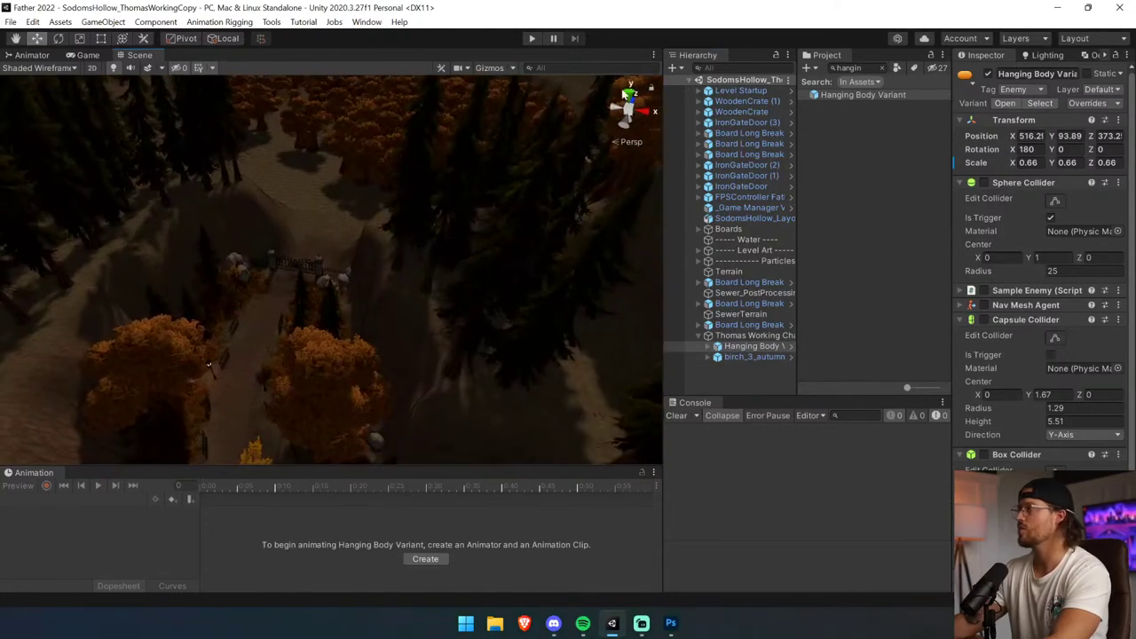
key("ctrl+f")
type("control")
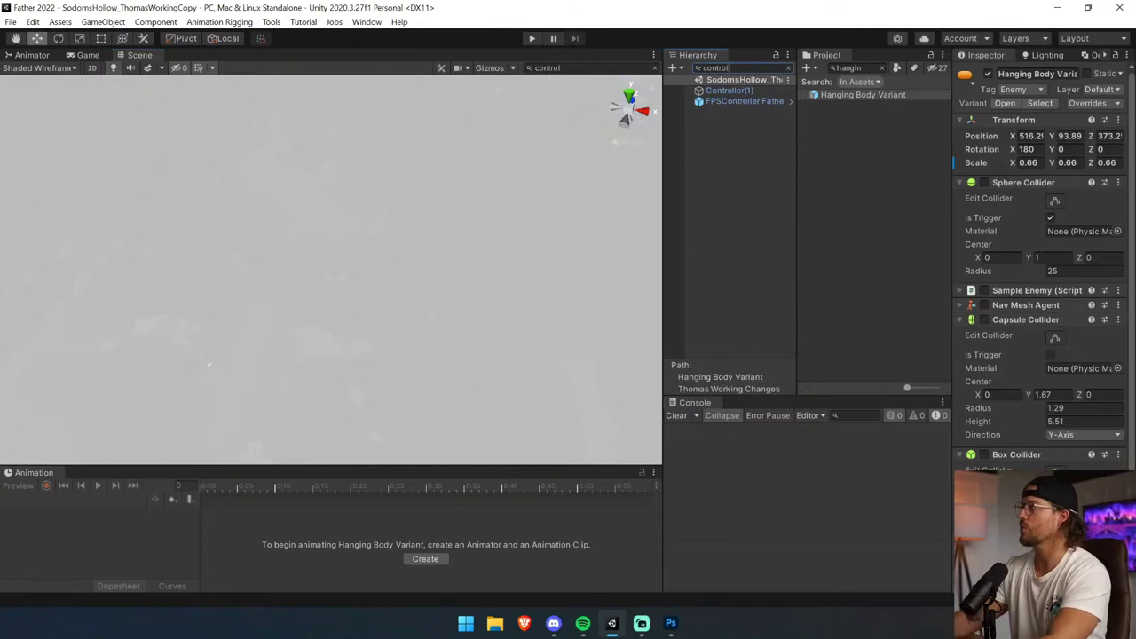
left_click(729, 91)
left_click(788, 68)
Align Controller(1) with a Scene view overlooking the path near the birch, and set its rotation to 0, 0, 0.
middle_click_drag(309, 339, 403, 382)
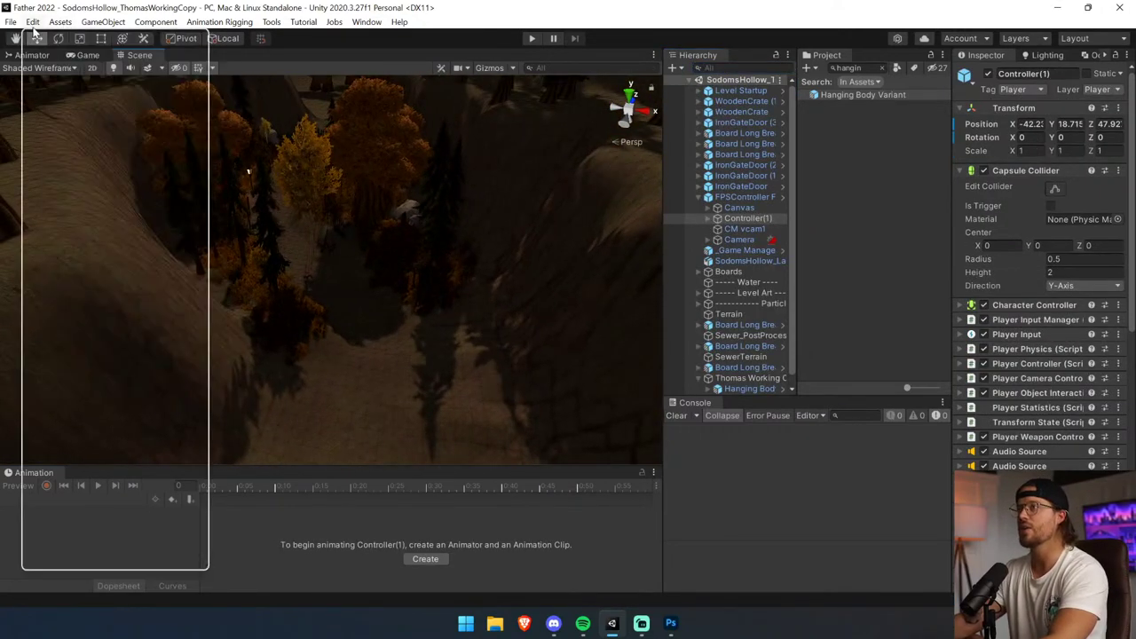
mouse_move(113, 28)
left_click(114, 347)
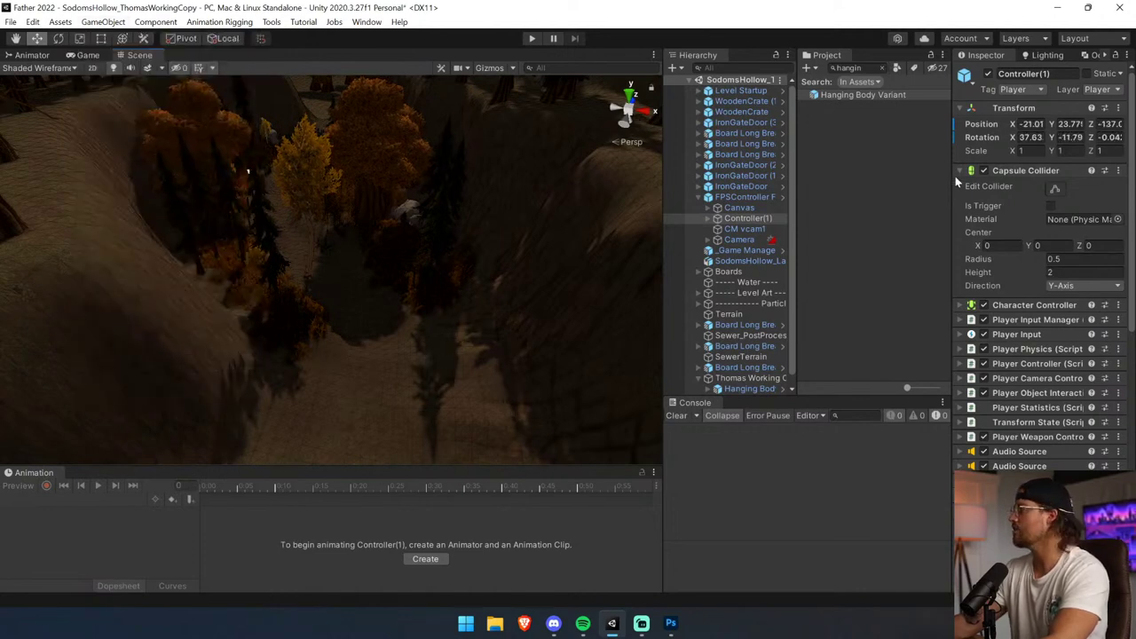
type("0")
key("Tab")
type("0")
key("Tab")
type("0")
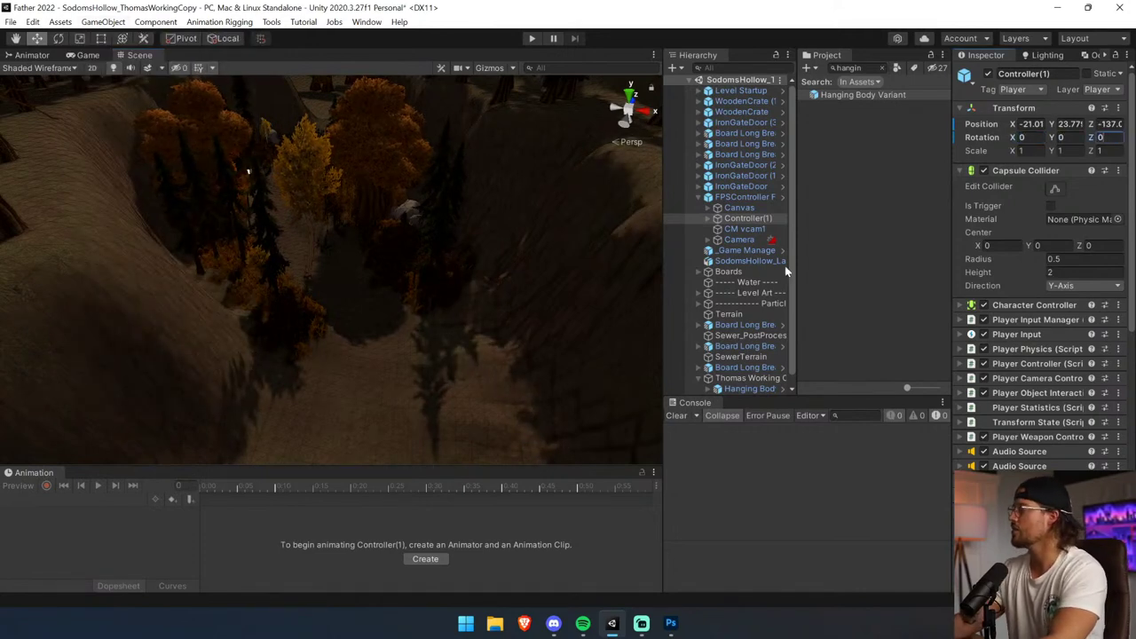
Playtest the level by walking along the path to the birch and firing one shot near the hanging body.
type("f")
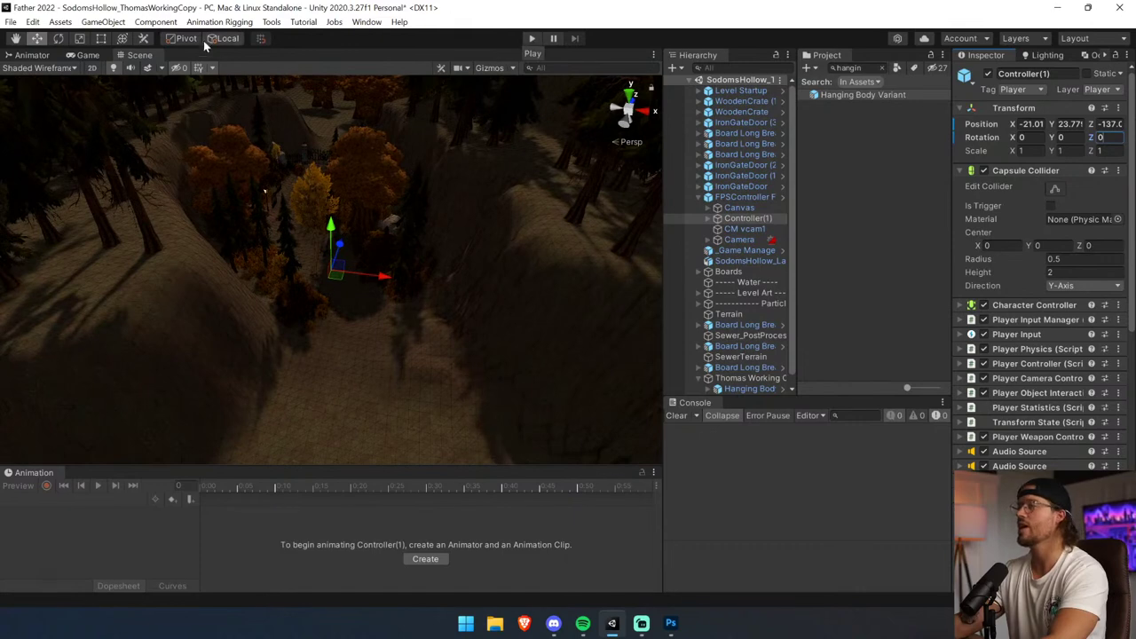
left_click(533, 39)
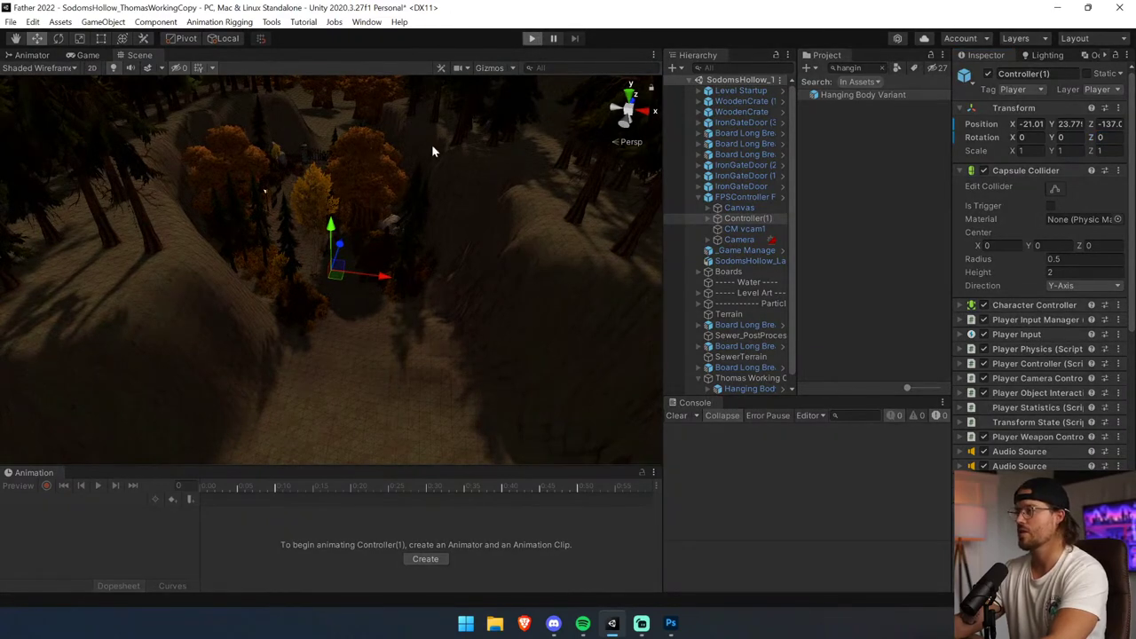
key("ctrl+p")
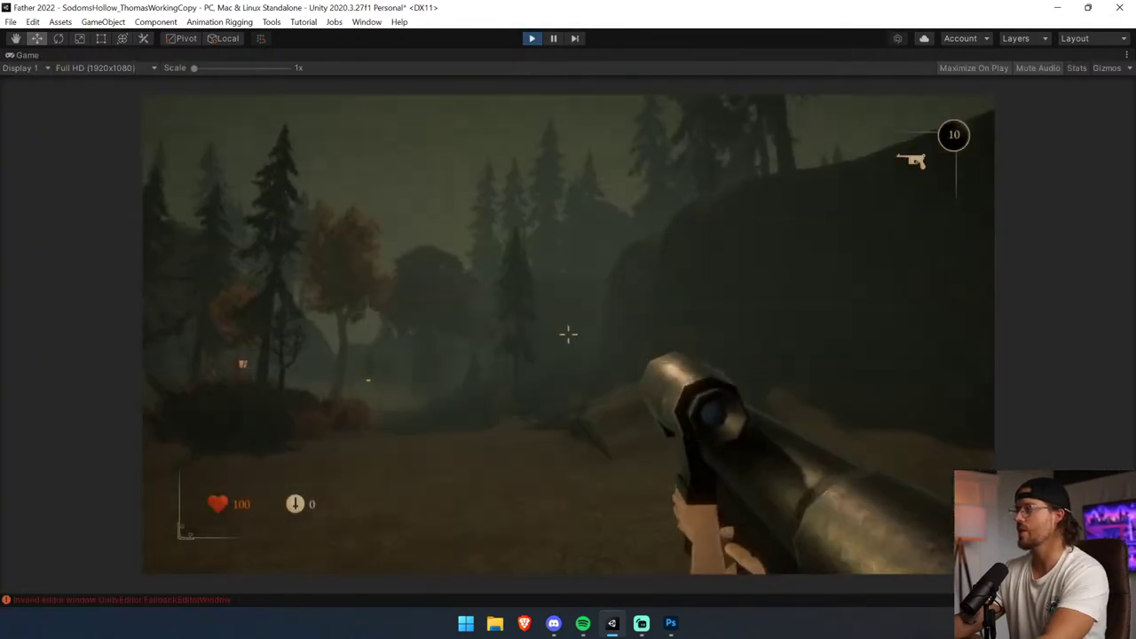
key("w")
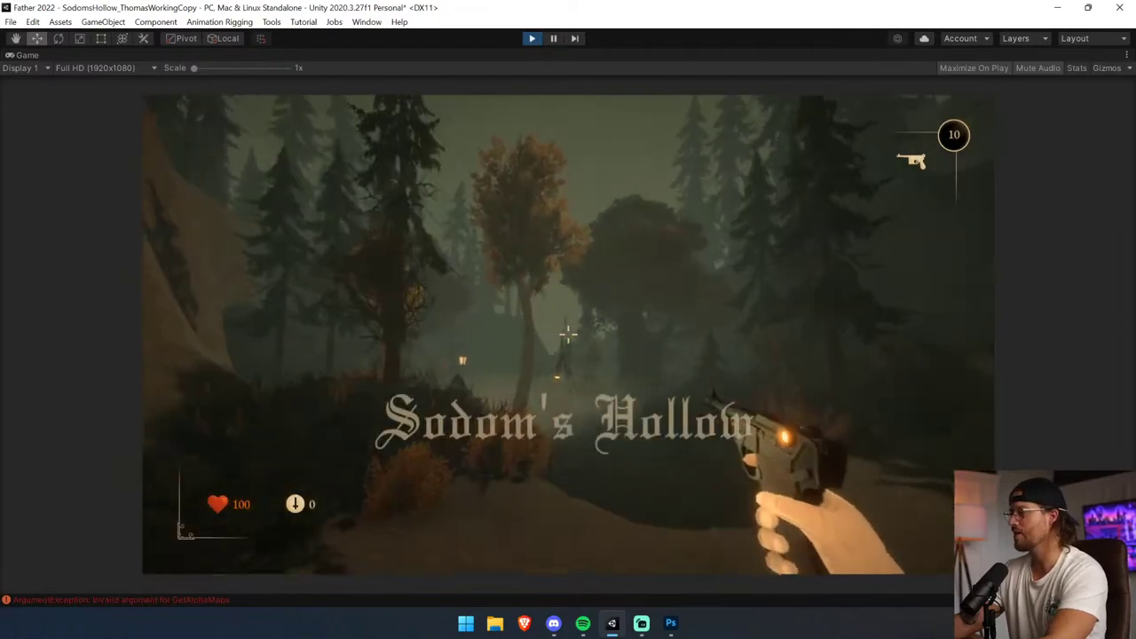
key("w")
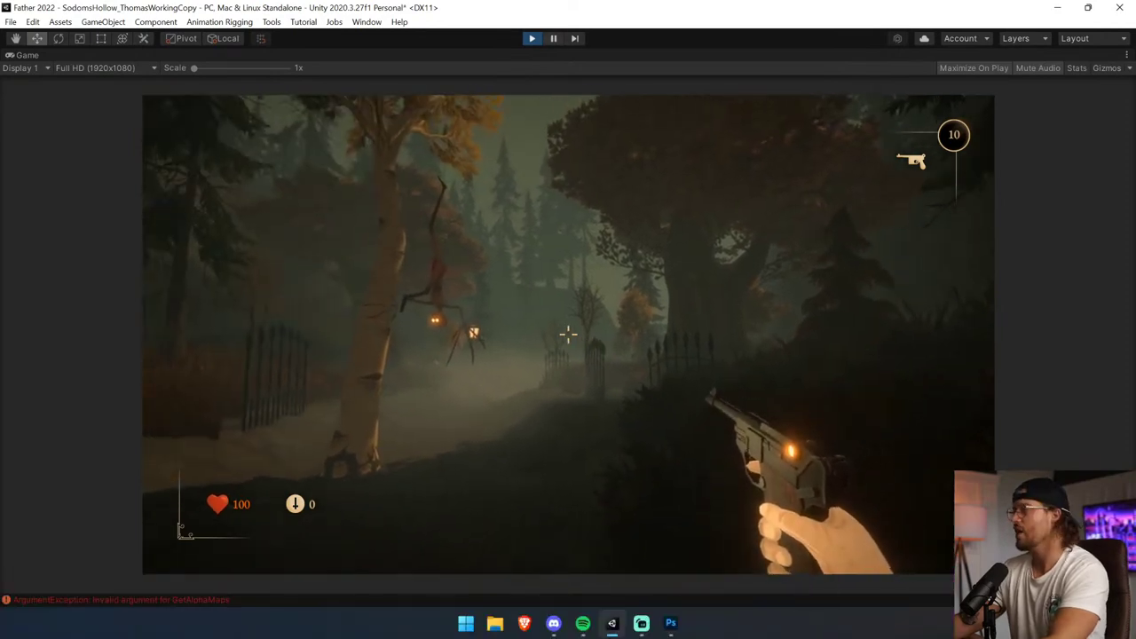
key("super+Tab")
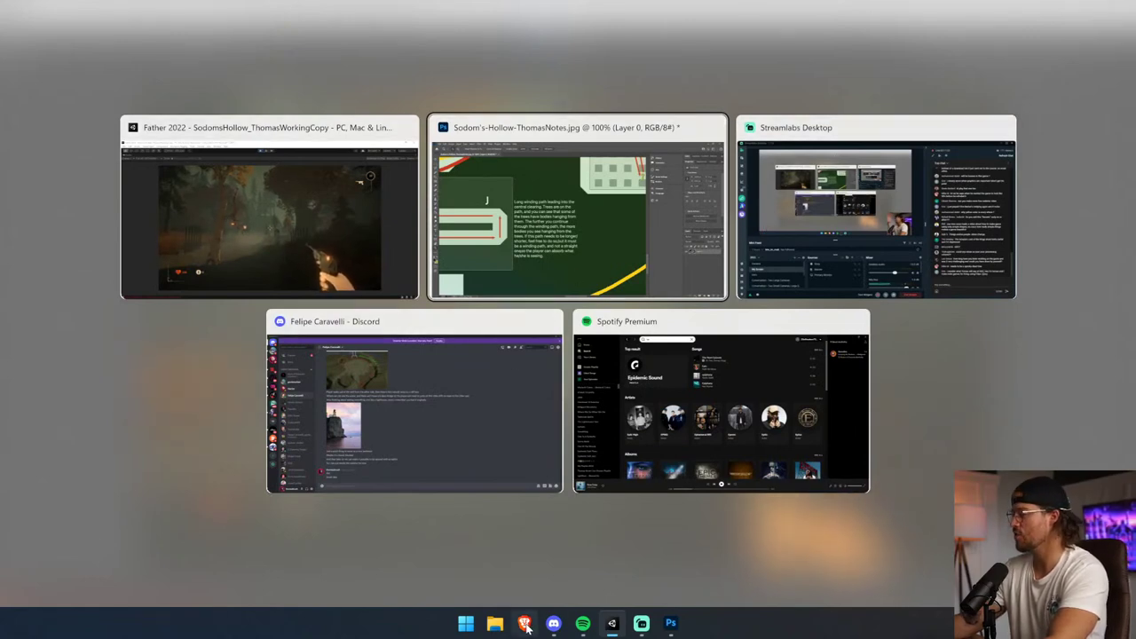
left_click(395, 284)
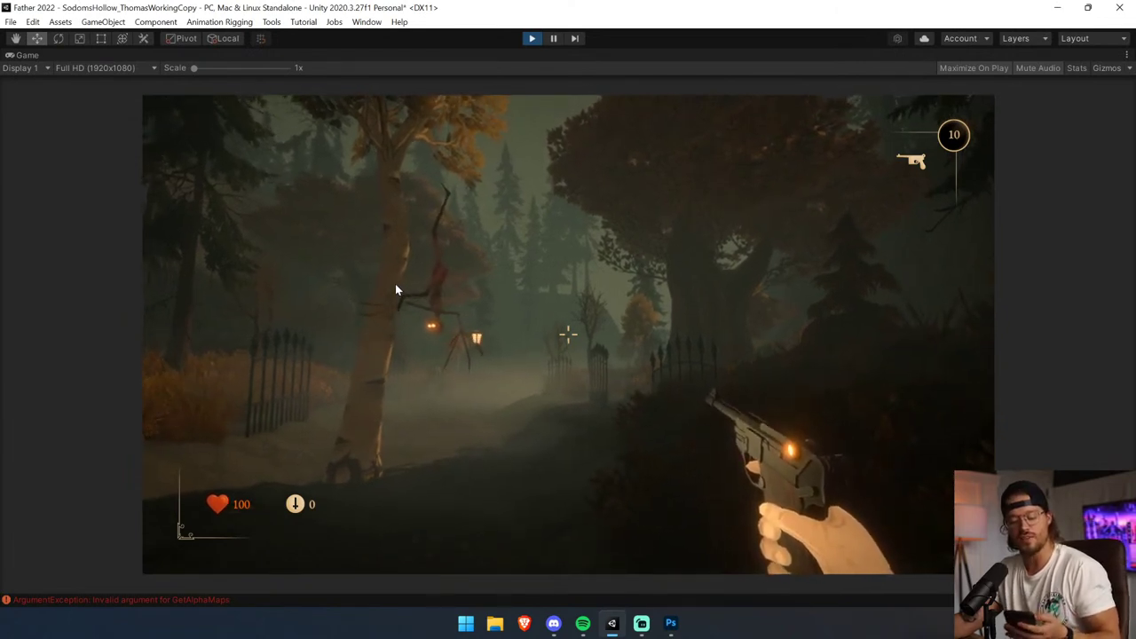
left_click(393, 301)
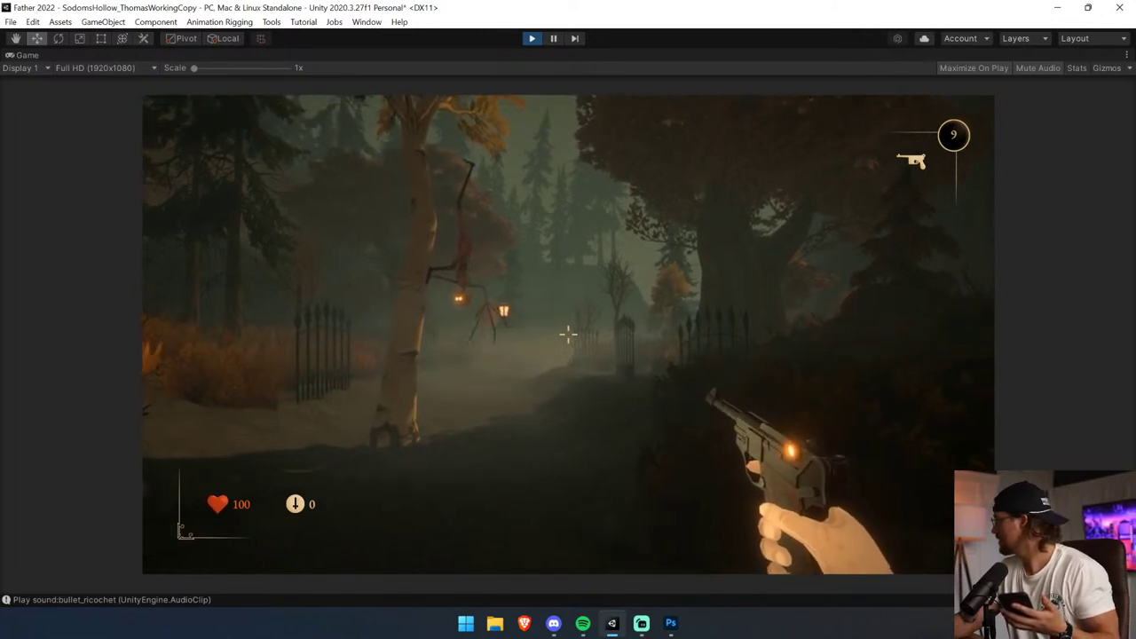
key("w")
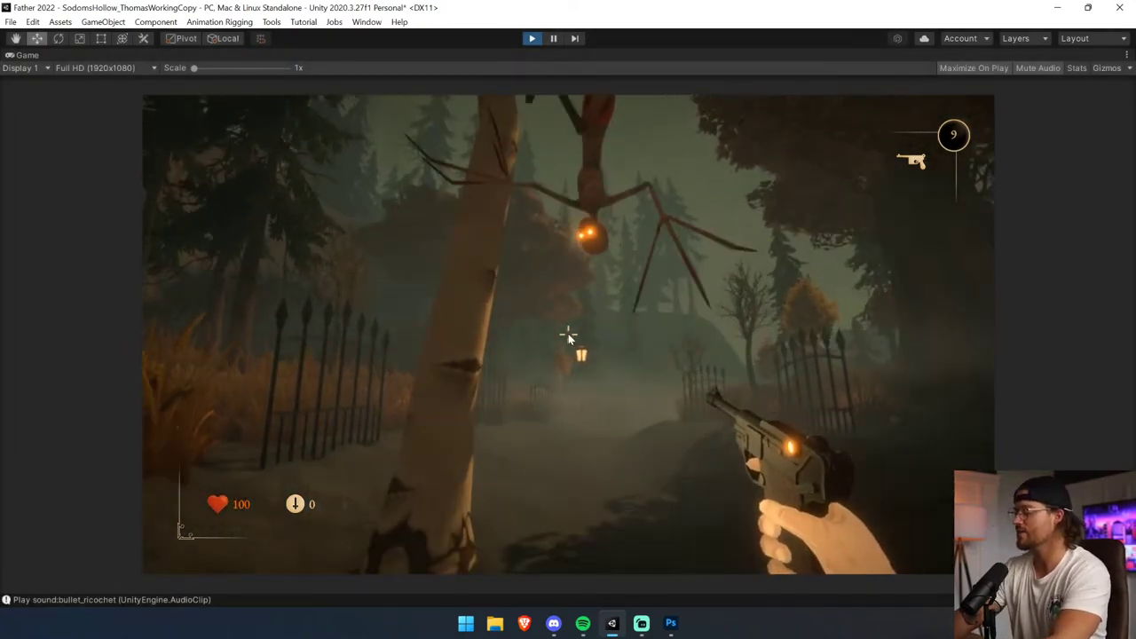
Switch to the level notes in Photoshop and pencil a small mark below the winding path text on a new layer.
key("alt+Tab")
key("b")
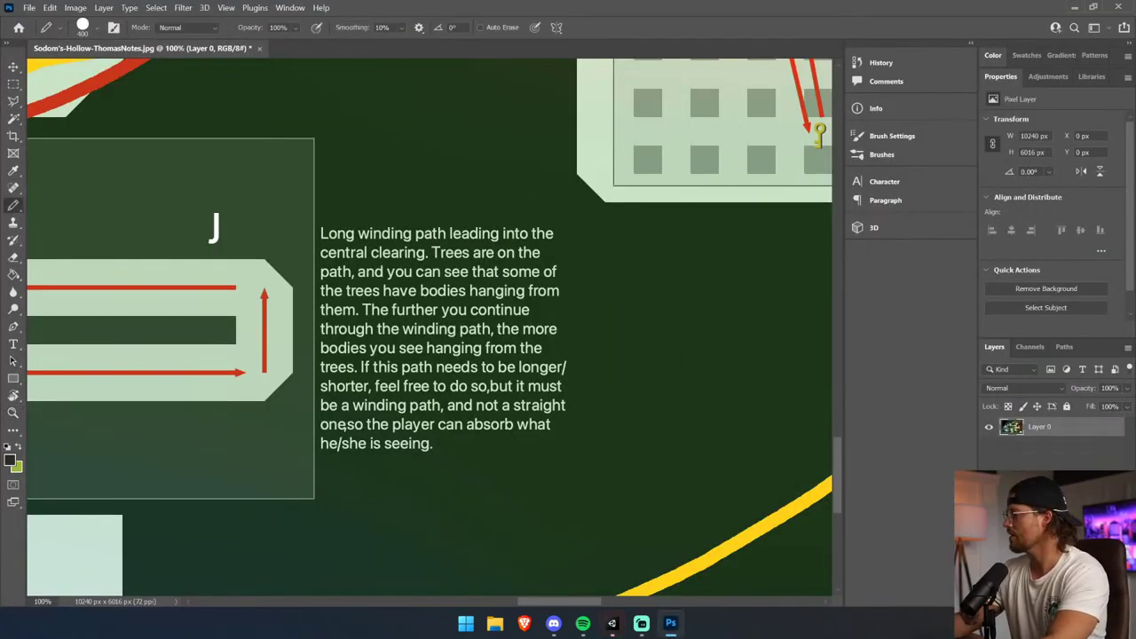
key("ctrl+shift+alt+n")
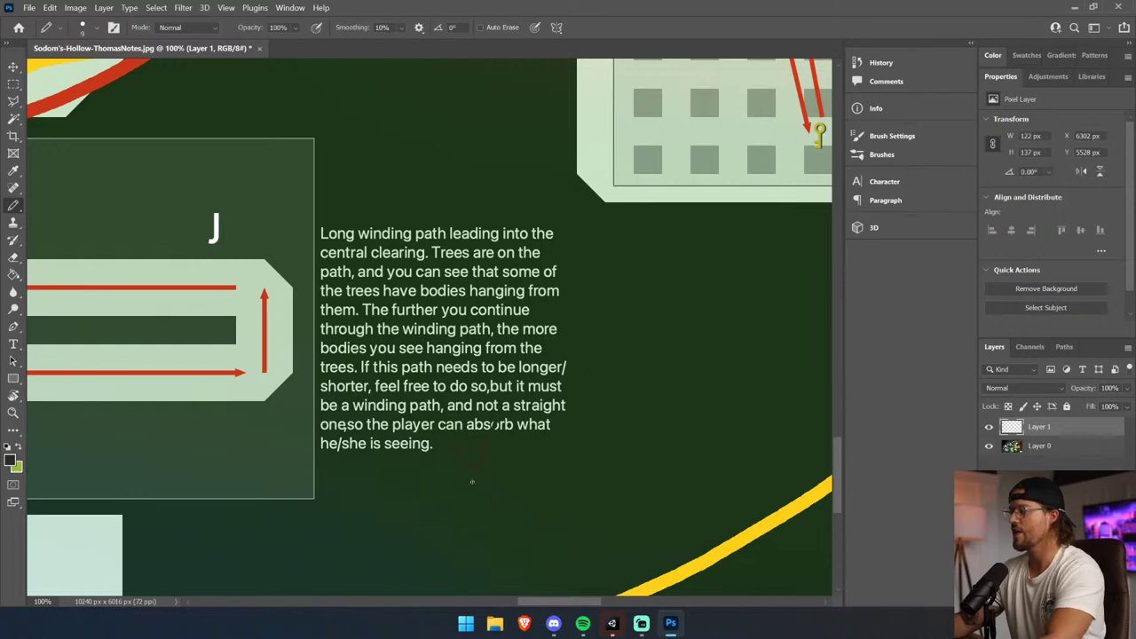
key("alt+Tab")
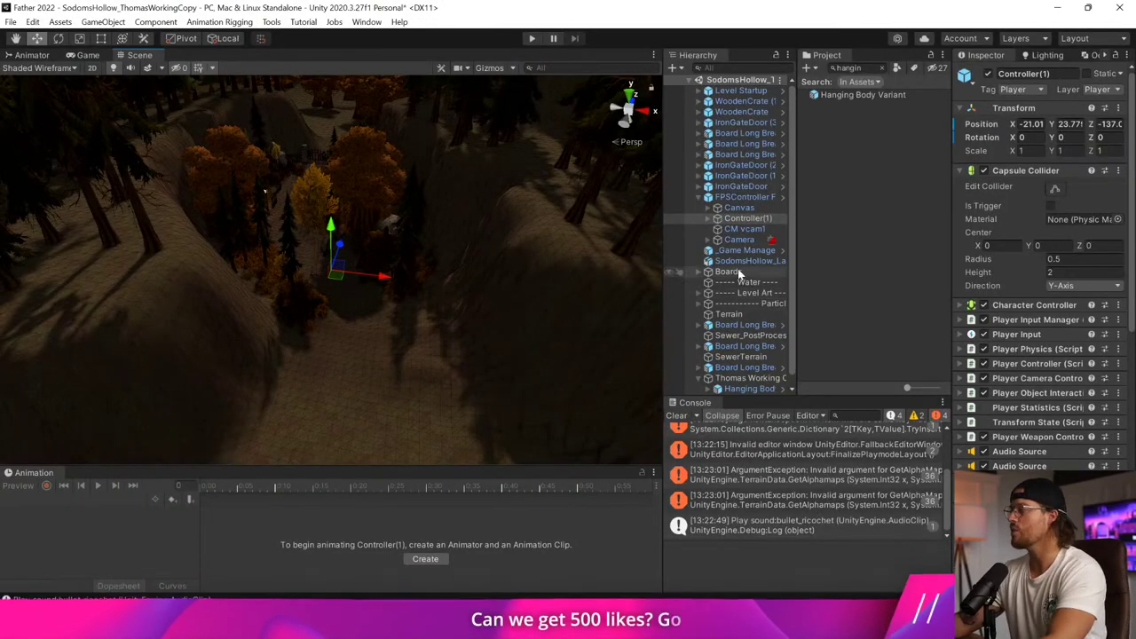
Create an empty GameObject in the Unity scene and name it Hanging Body Tree.
left_click(748, 378)
left_click(749, 368)
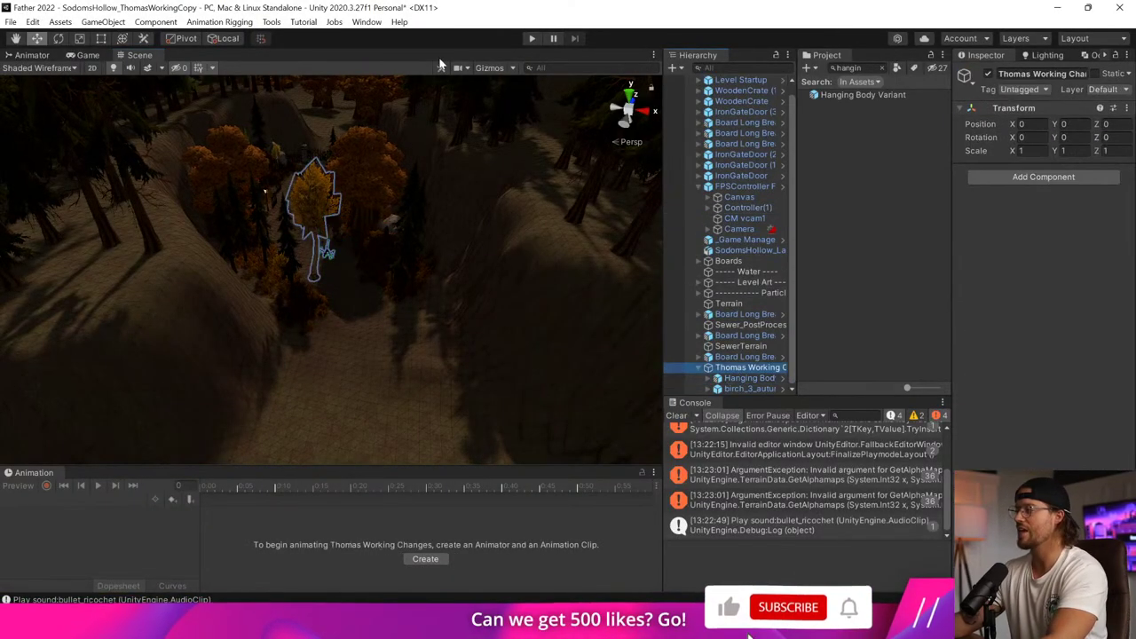
left_click(103, 21)
left_click(146, 52)
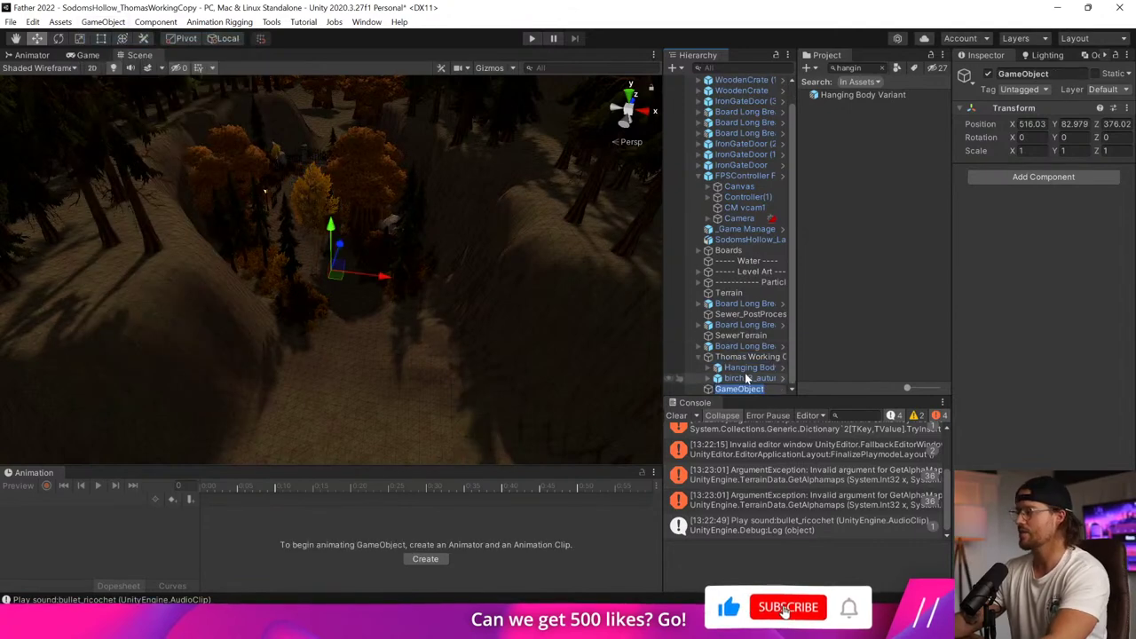
type("Hanging Body Tree")
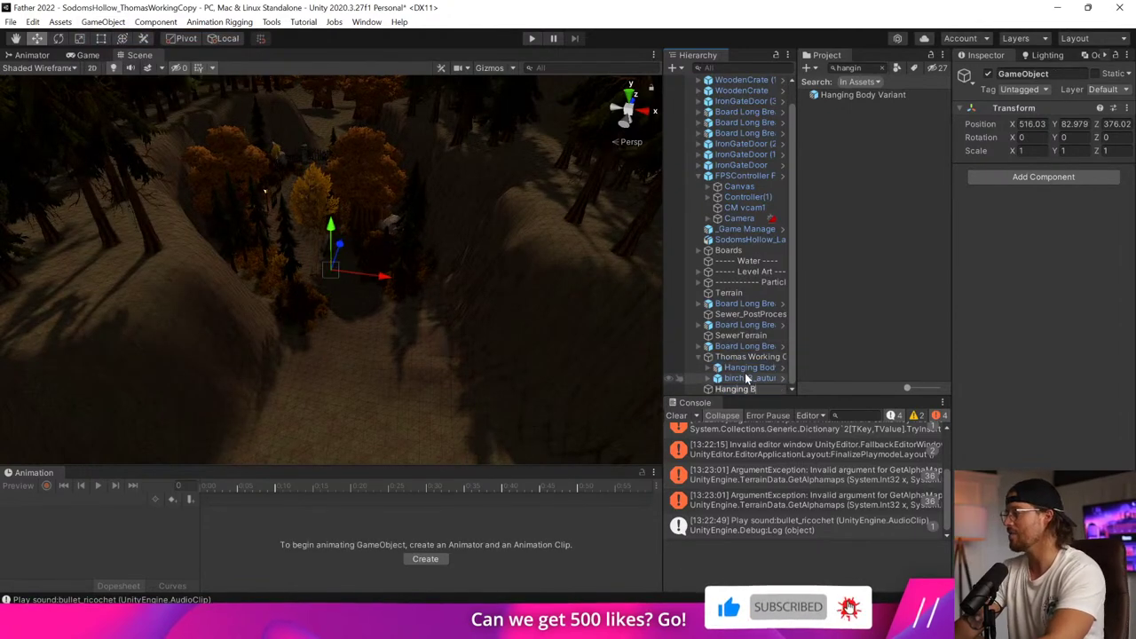
key("Return")
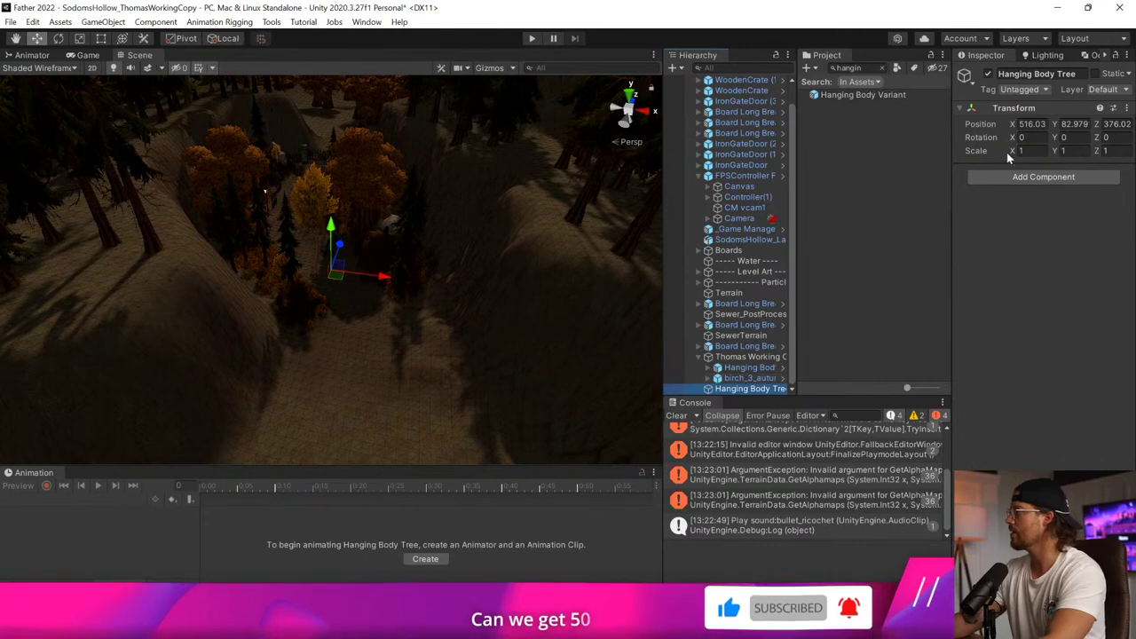
Nest Hanging Body Tree under Thomas Working Changes and parent the hanging body and birch_3_autumn to it.
mouse_move(750, 389)
left_mouse_down()
mouse_move(756, 364)
mouse_move(748, 389)
left_mouse_up()
left_click(751, 379)
left_click(750, 389, "shift")
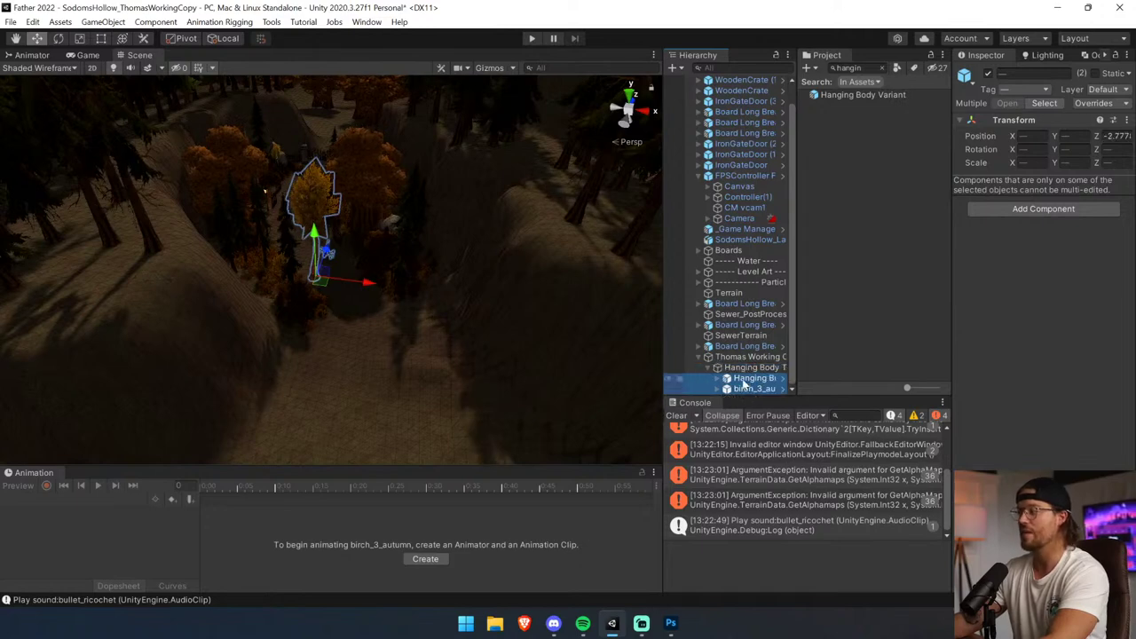
left_click(749, 368)
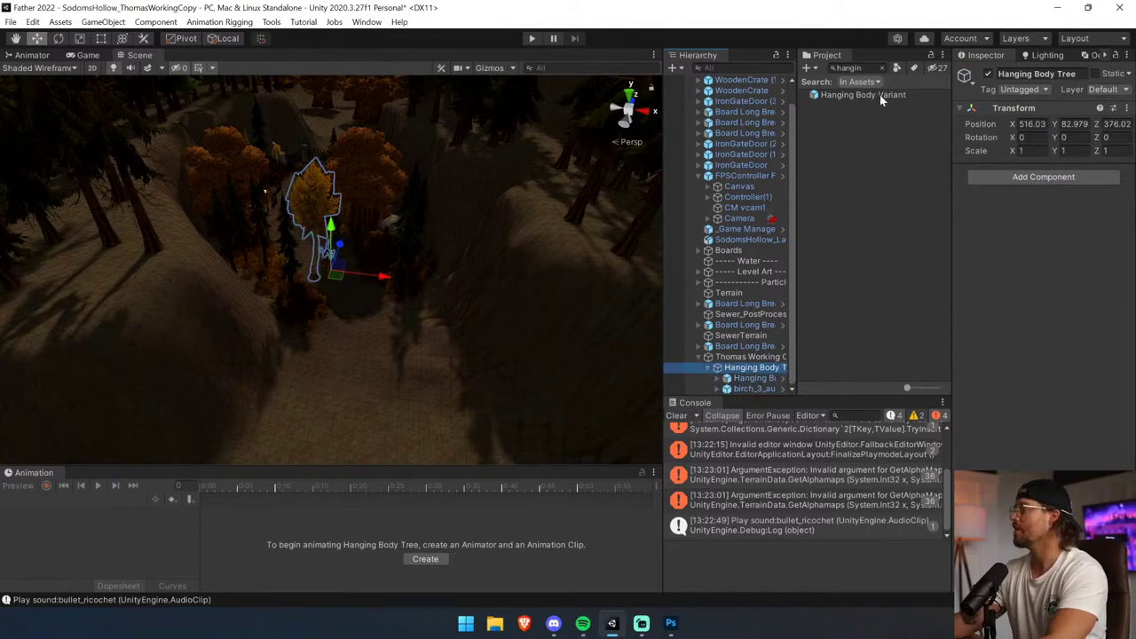
Clear the project search and save Hanging Body Tree as a prefab in the Prefabs/Father/Nature folder.
left_click(880, 94)
left_click(882, 68)
left_click(751, 368)
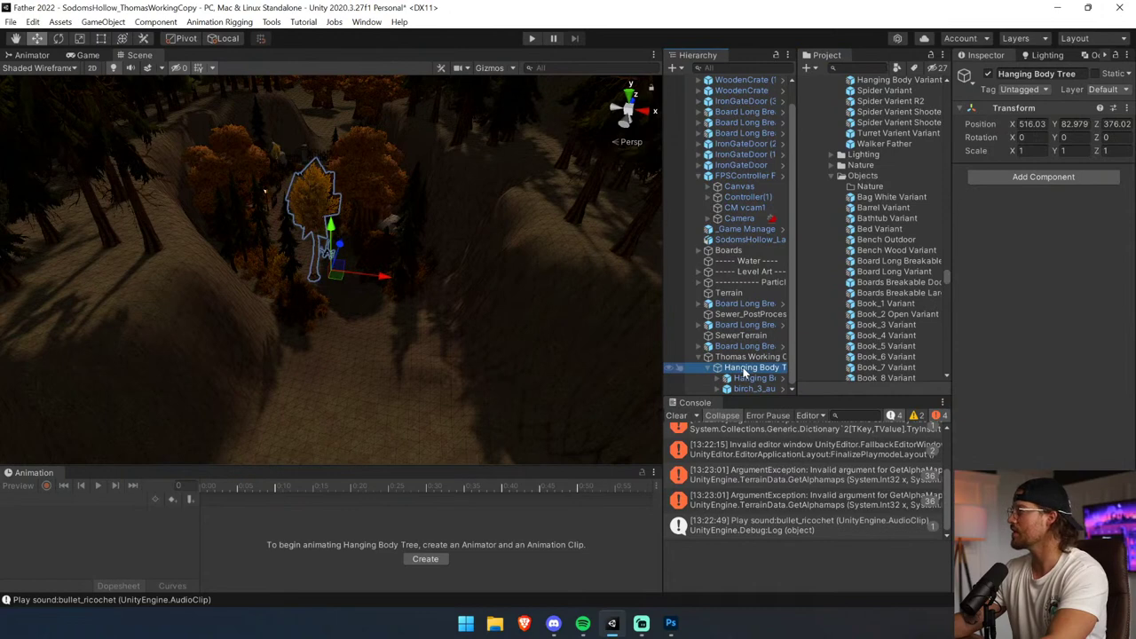
scroll(901, 304, "up", 3)
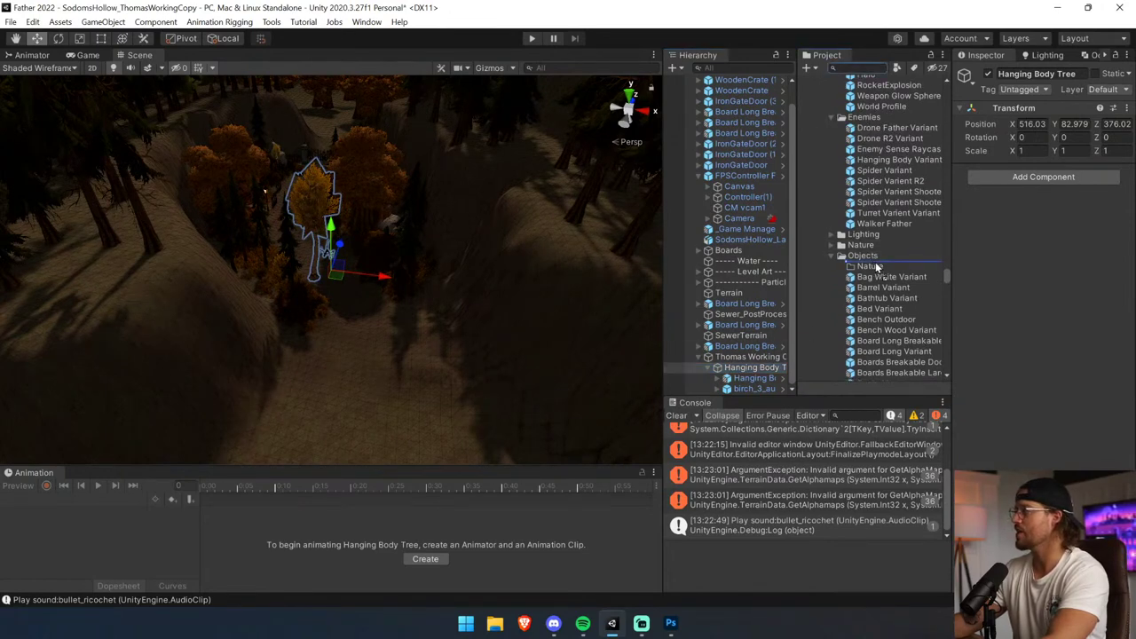
left_click_drag(878, 246, 878, 246)
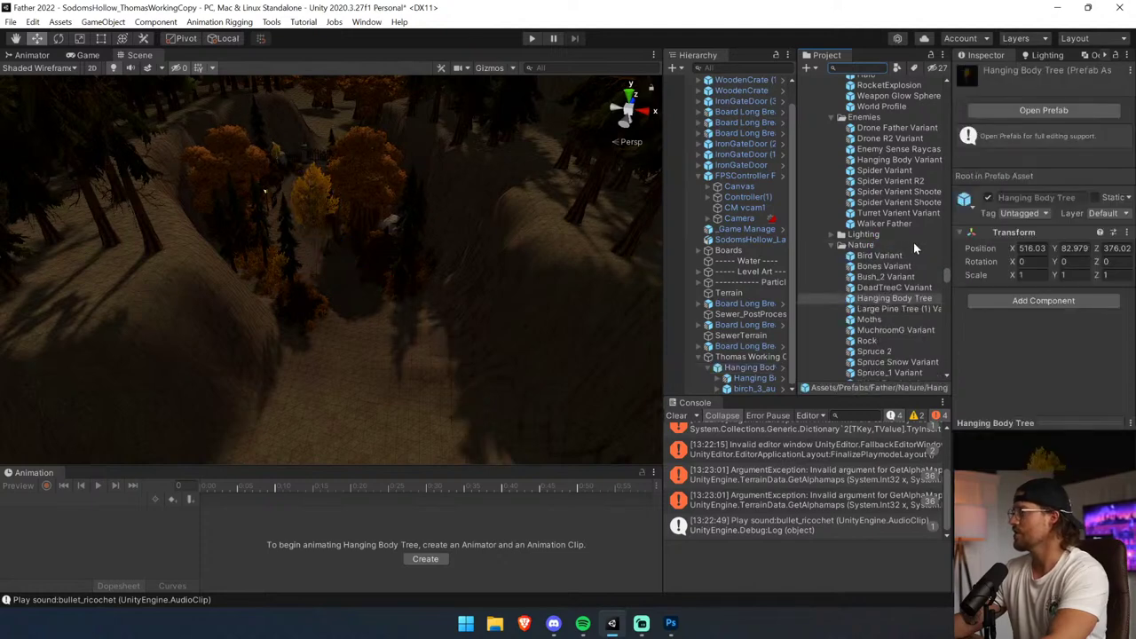
left_click(899, 298)
Duplicate Hanging Body Tree and place the copy beyond the gate at about X 505.6, Y 81.8, Z 429.4.
left_click(317, 194)
middle_click_drag(317, 194, 330, 392)
key("f")
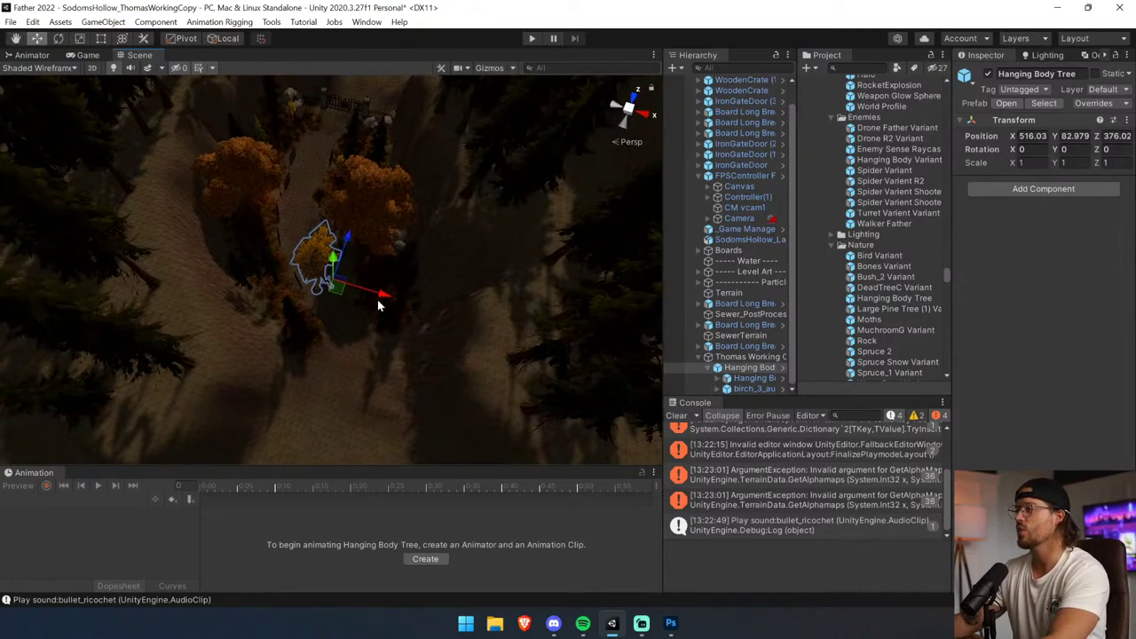
middle_click_drag(359, 280, 343, 417)
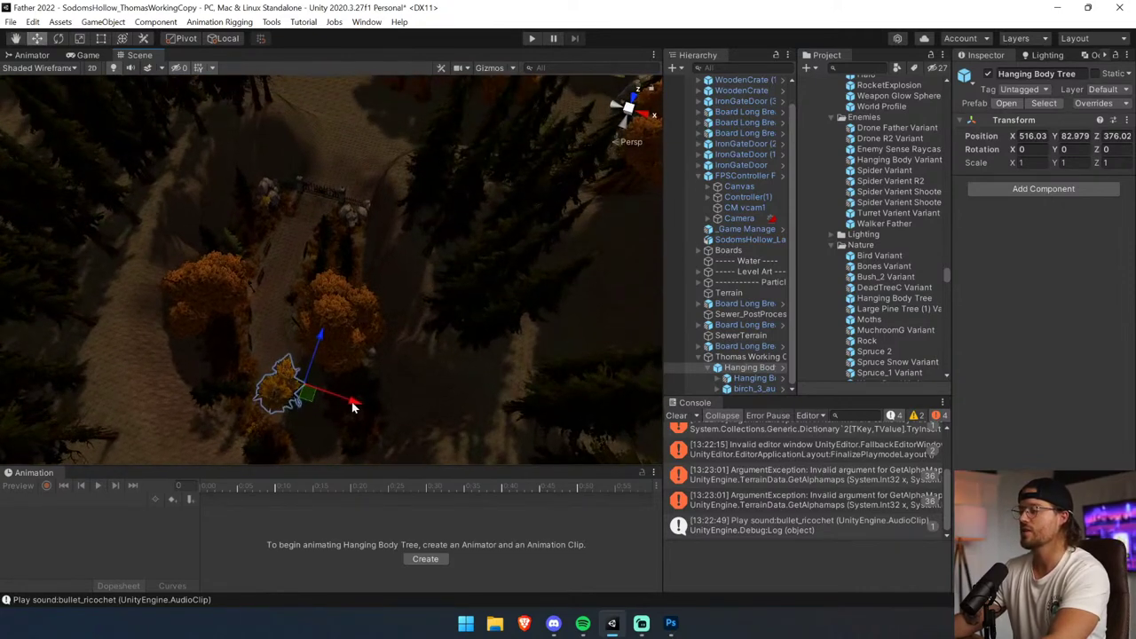
key("ctrl+d")
left_click_drag(318, 346, 404, 175)
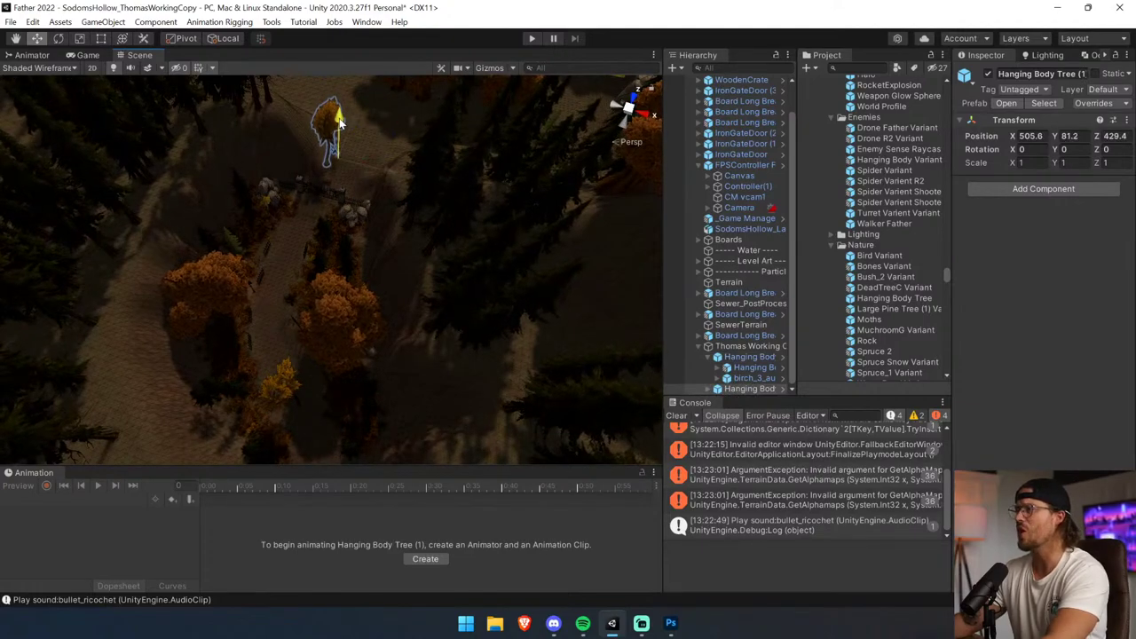
left_click_drag(340, 123, 340, 119)
Fine-tune the height and position of the duplicated tree on the ground, and clear the console messages.
key("f")
scroll(344, 324, "down", 4)
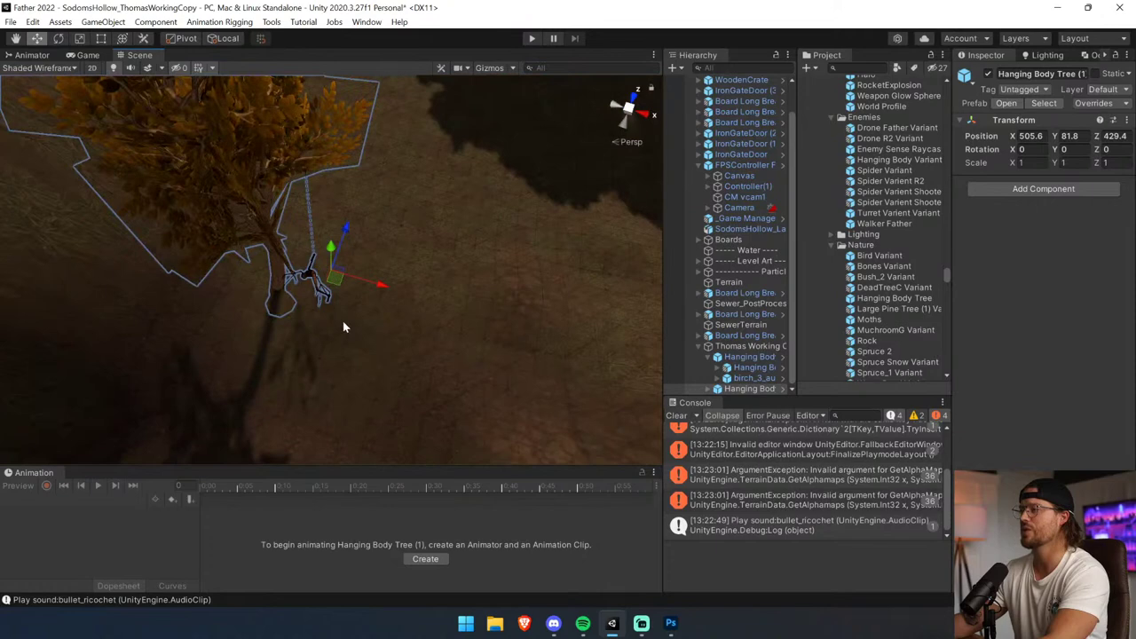
right_click_drag(371, 363, 282, 138)
middle_click_drag(289, 378, 315, 198)
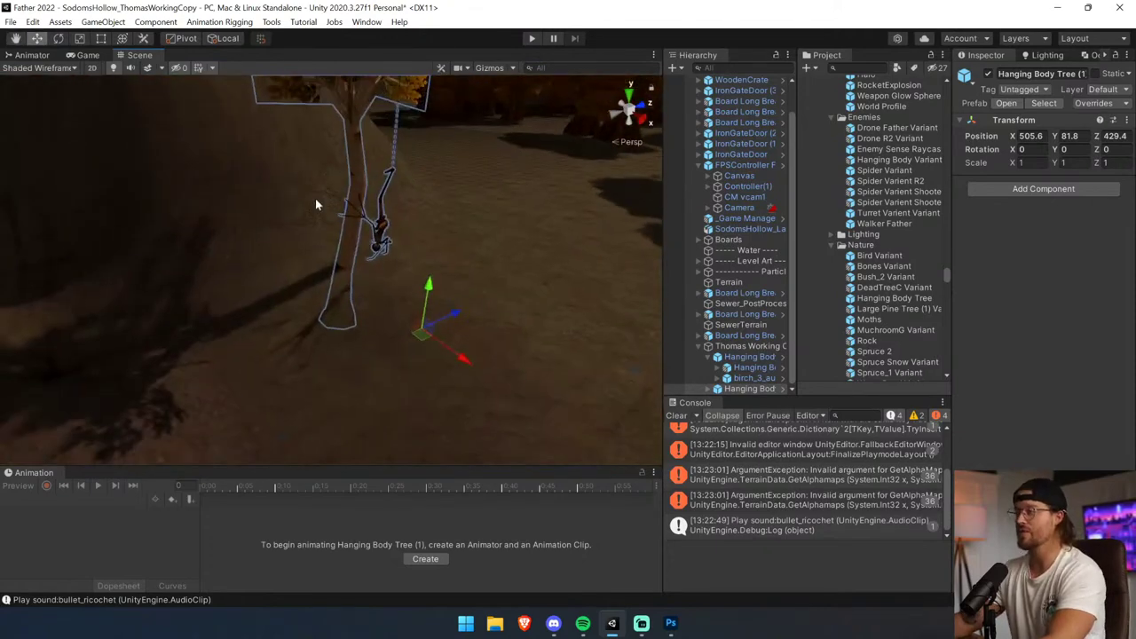
left_click_drag(430, 288, 437, 249)
mouse_move(477, 317)
left_mouse_down()
mouse_move(493, 327)
mouse_move(396, 338)
mouse_move(515, 325)
mouse_move(480, 335)
left_mouse_up()
left_click(60, 39)
left_click(680, 416)
Open the Hanging Body Variant prefab from the duplicated tree and select its Rope R2 object.
right_click_drag(426, 302, 479, 238)
left_click(482, 238)
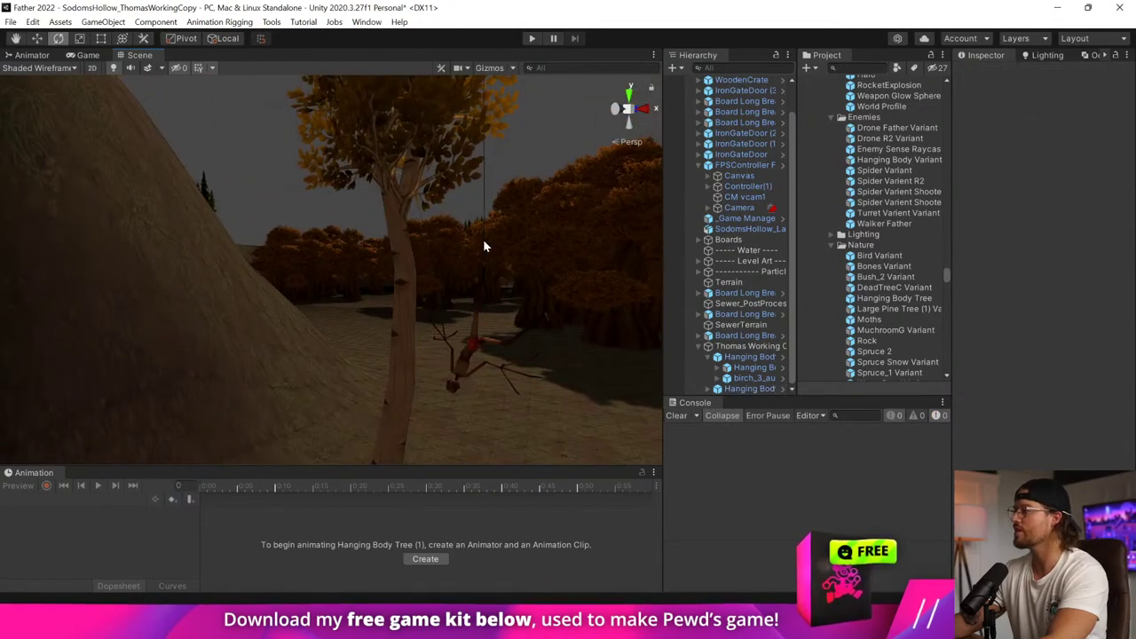
left_click(483, 185)
left_click(483, 184)
left_click(483, 186)
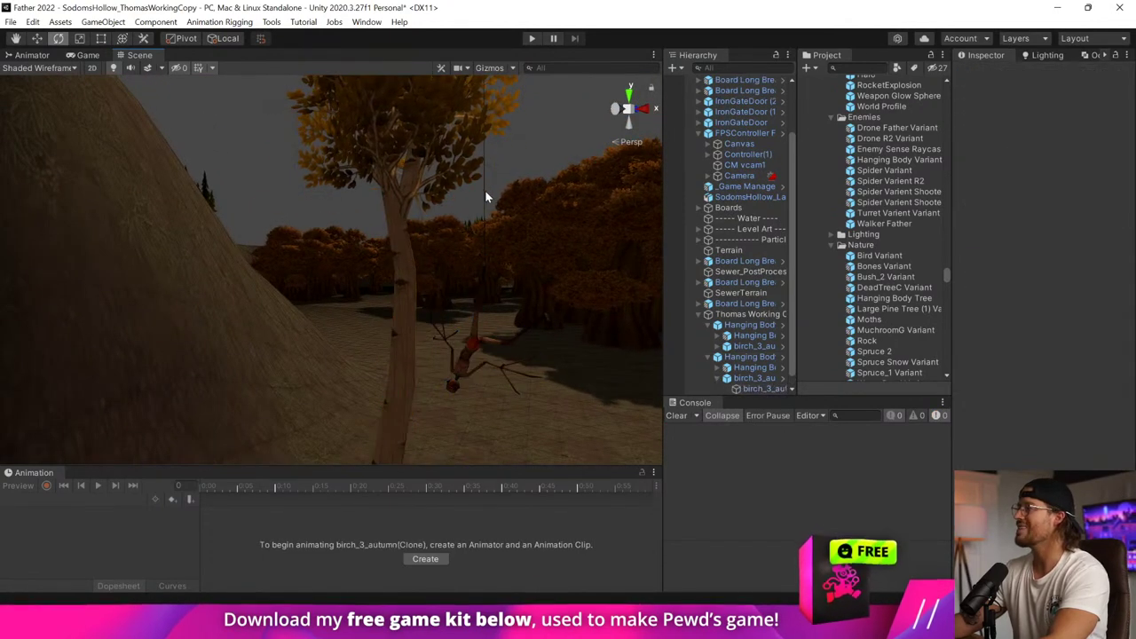
left_click(484, 196)
left_click(757, 370)
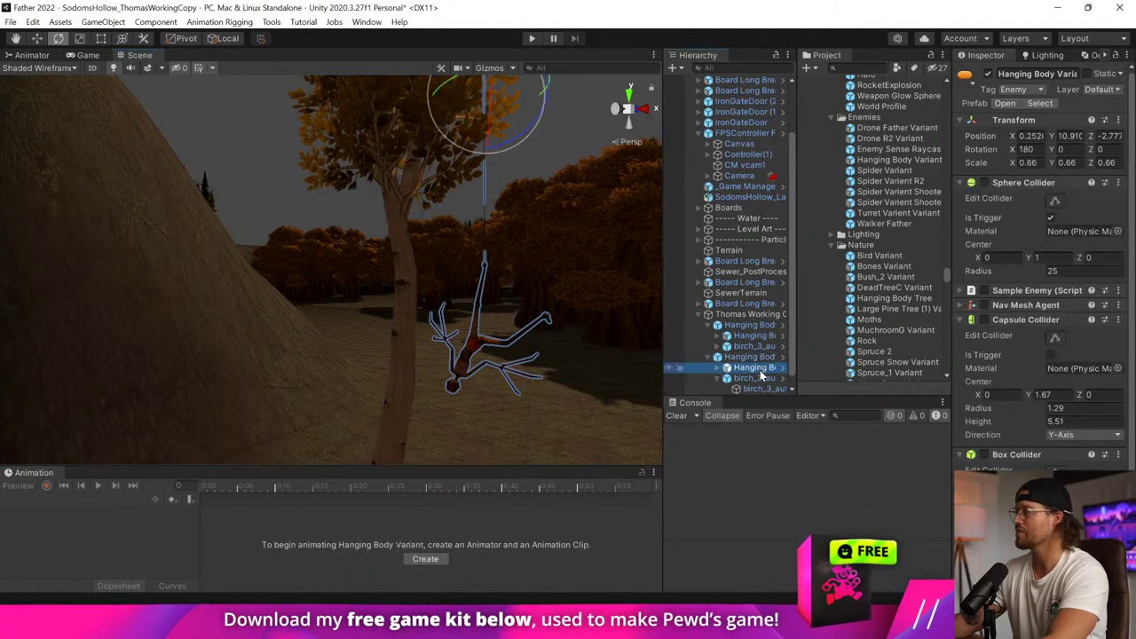
left_click(782, 368)
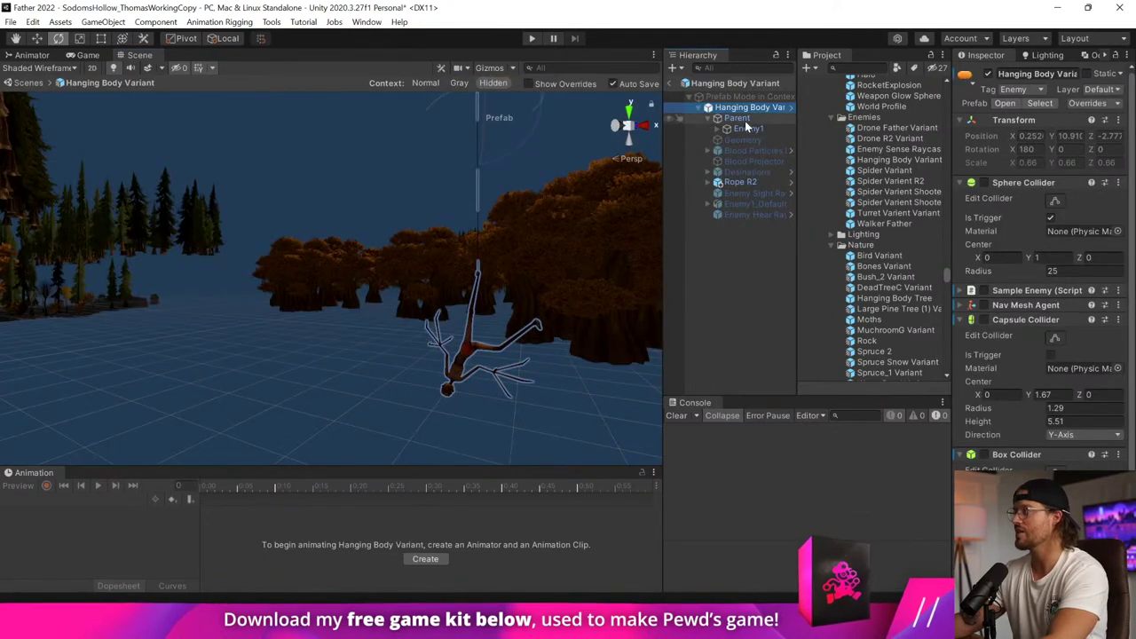
left_click(742, 119)
left_click(756, 179)
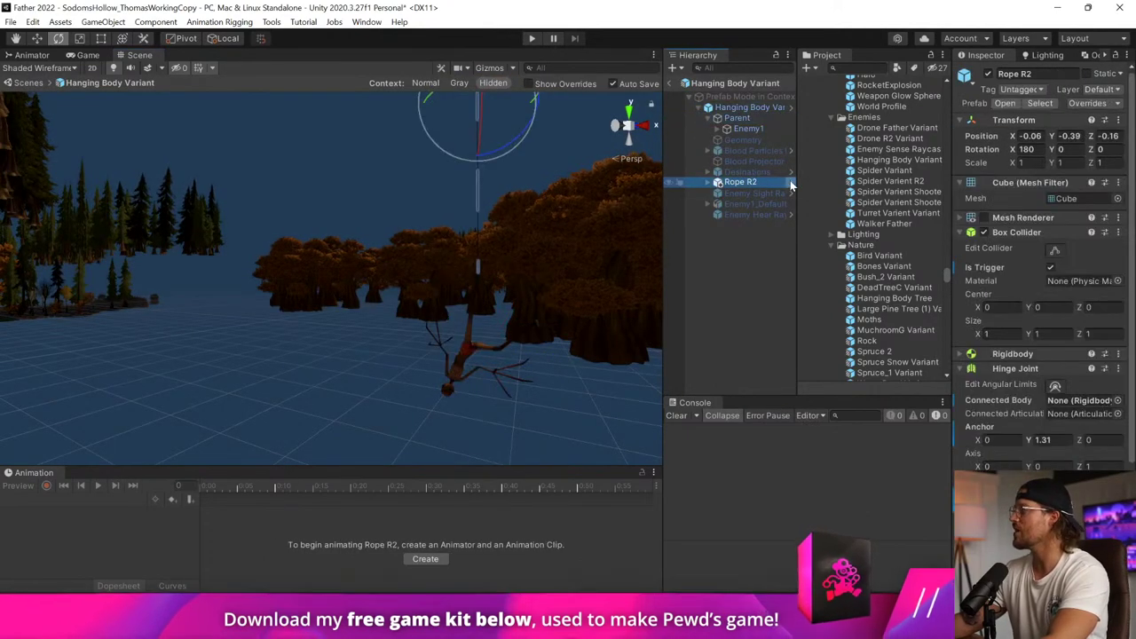
Thicken Rope R2 by setting its X and Z scale to 2 with Y at 1, and return to the scene.
middle_click_drag(444, 256, 364, 373)
middle_click_drag(432, 303, 474, 229)
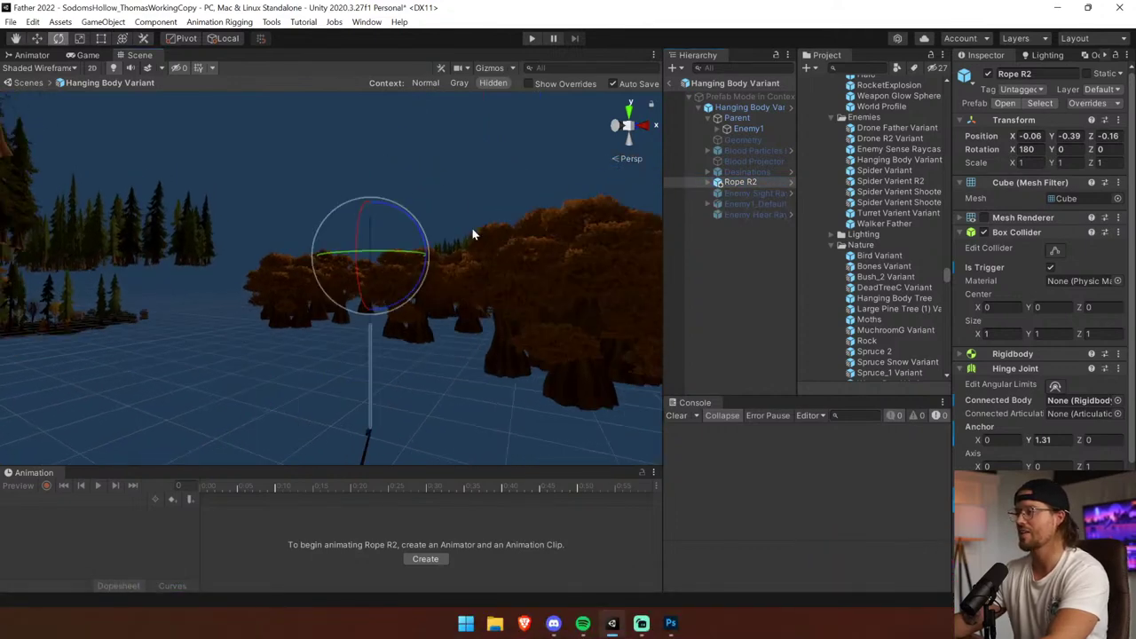
left_click_drag(473, 235, 652, 297, "alt")
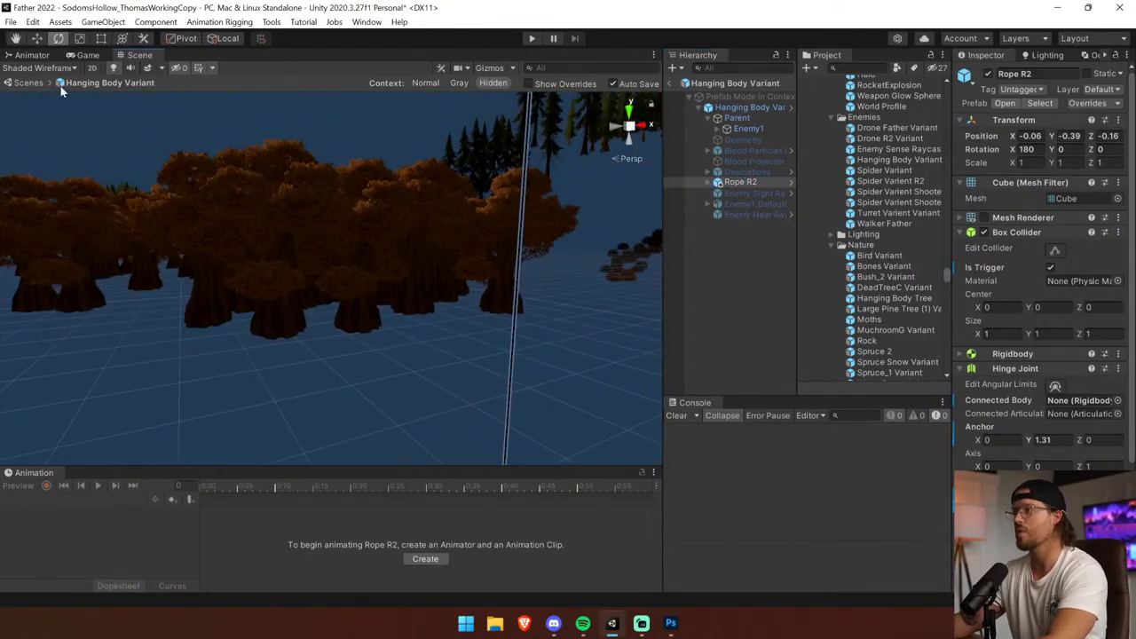
left_click_drag(552, 254, 519, 217, "alt")
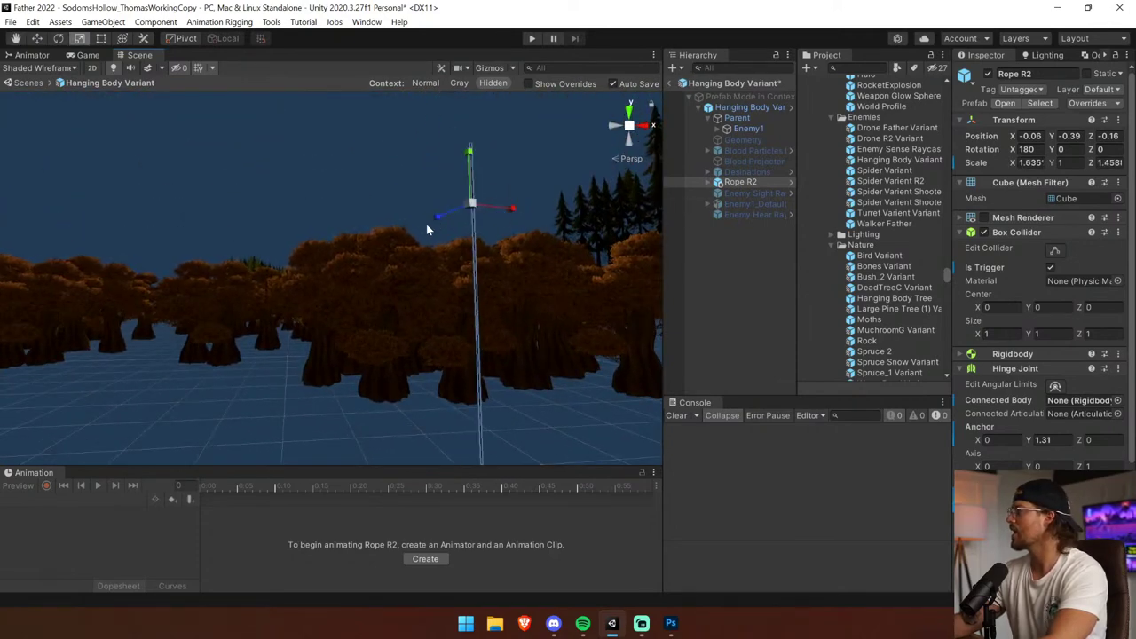
key("BackSpace")
key("Tab")
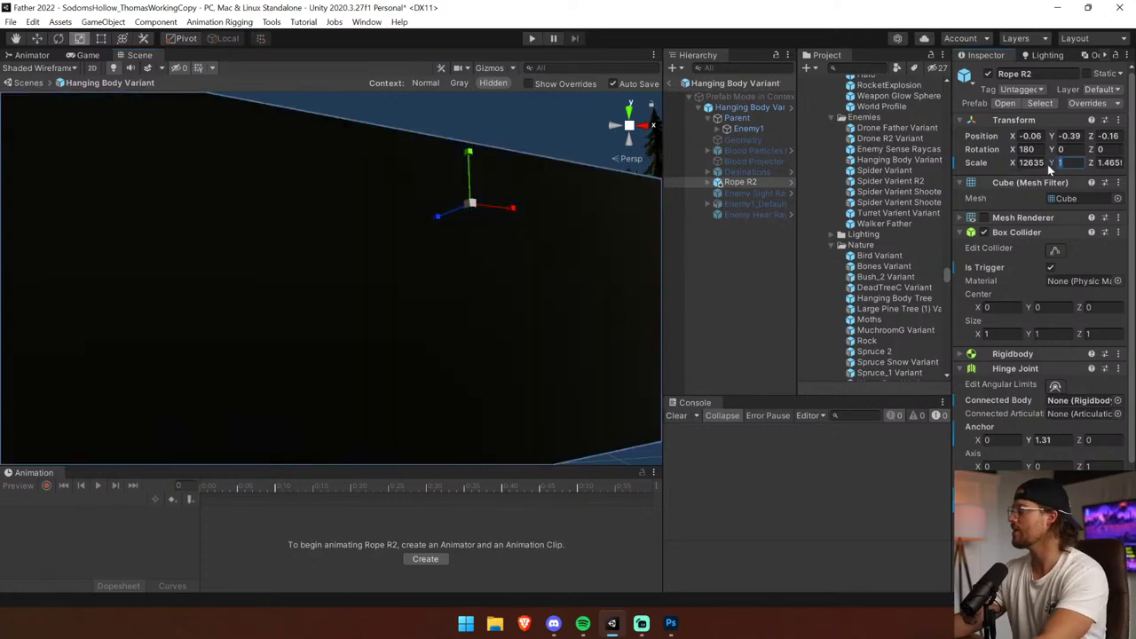
type("2")
left_click(1114, 165)
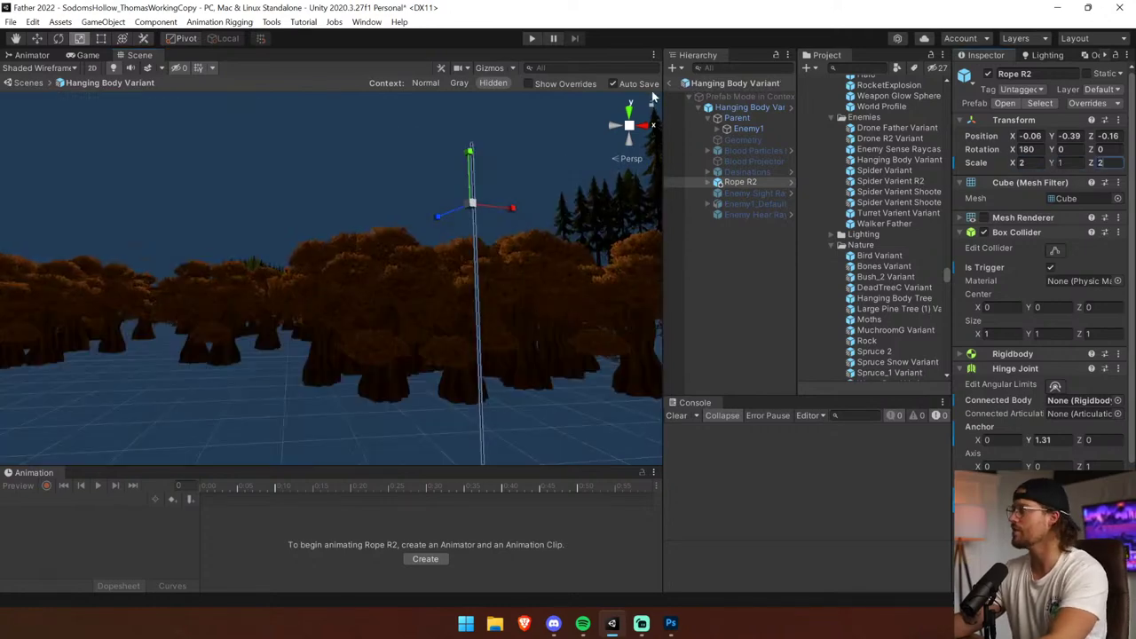
left_click(670, 82)
Play-test the level, equip the pistol and shoot at the first hanging body along the path.
right_click_drag(569, 266, 478, 318)
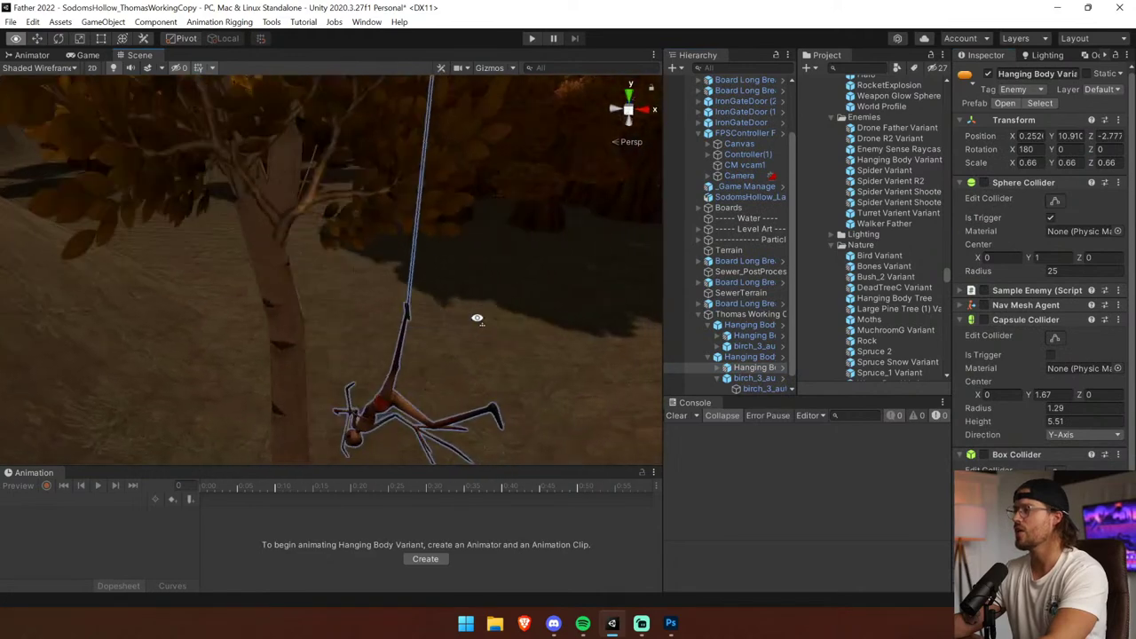
left_click_drag(476, 320, 328, 179, "alt")
left_click(538, 39)
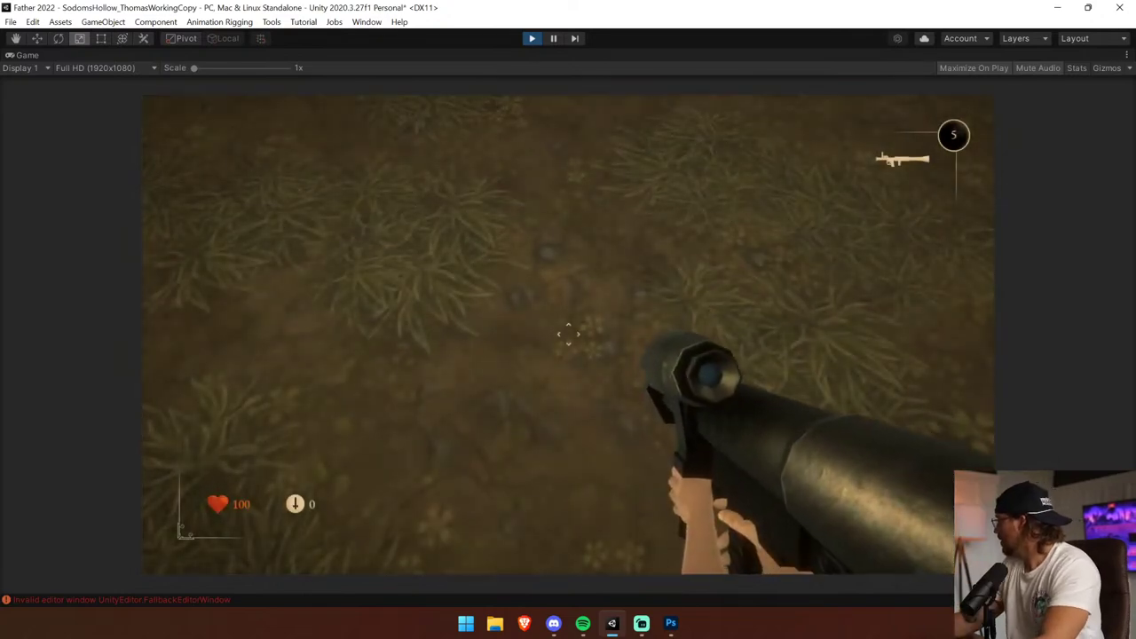
key("1")
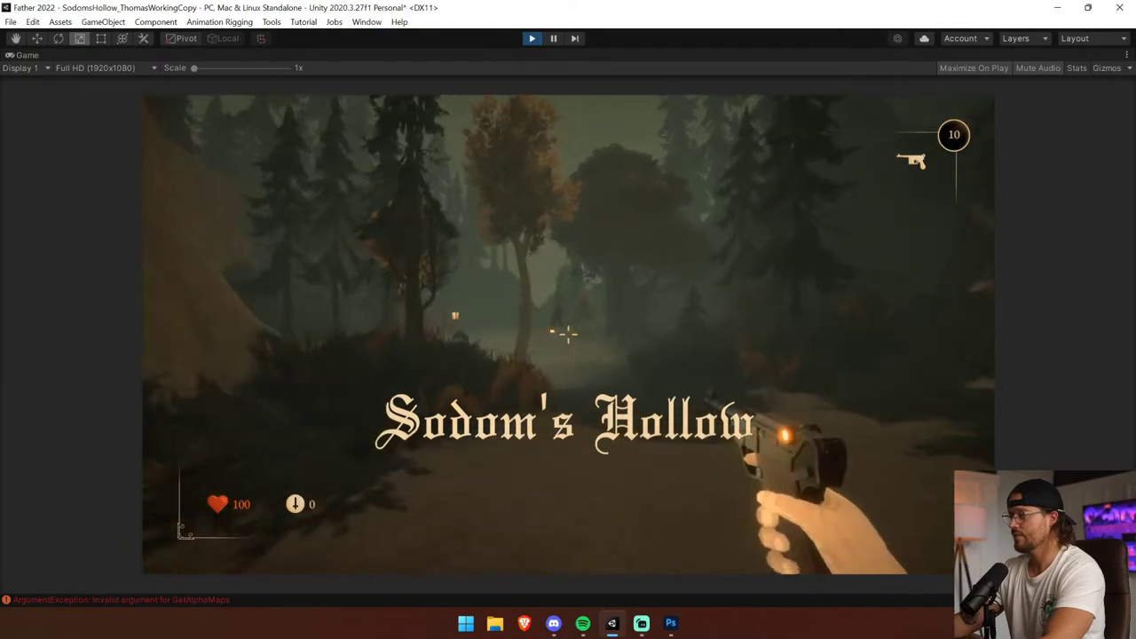
left_click(568, 334)
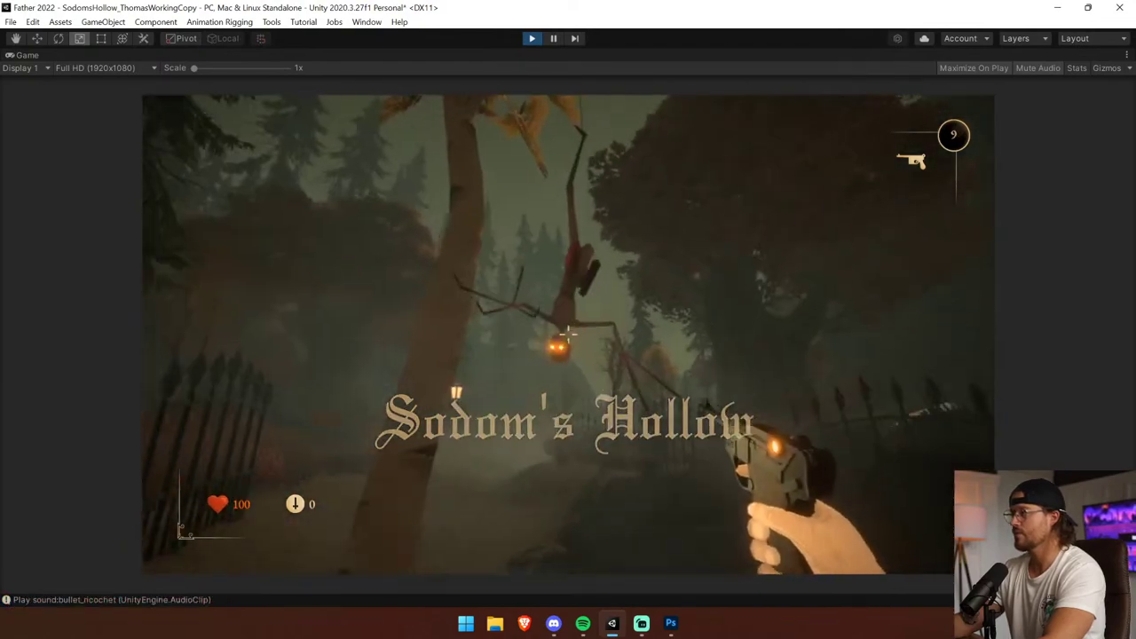
left_click(568, 334)
Walk down the path and through the closed gate, and shoot the hanging body on the tree beyond it.
key("w")
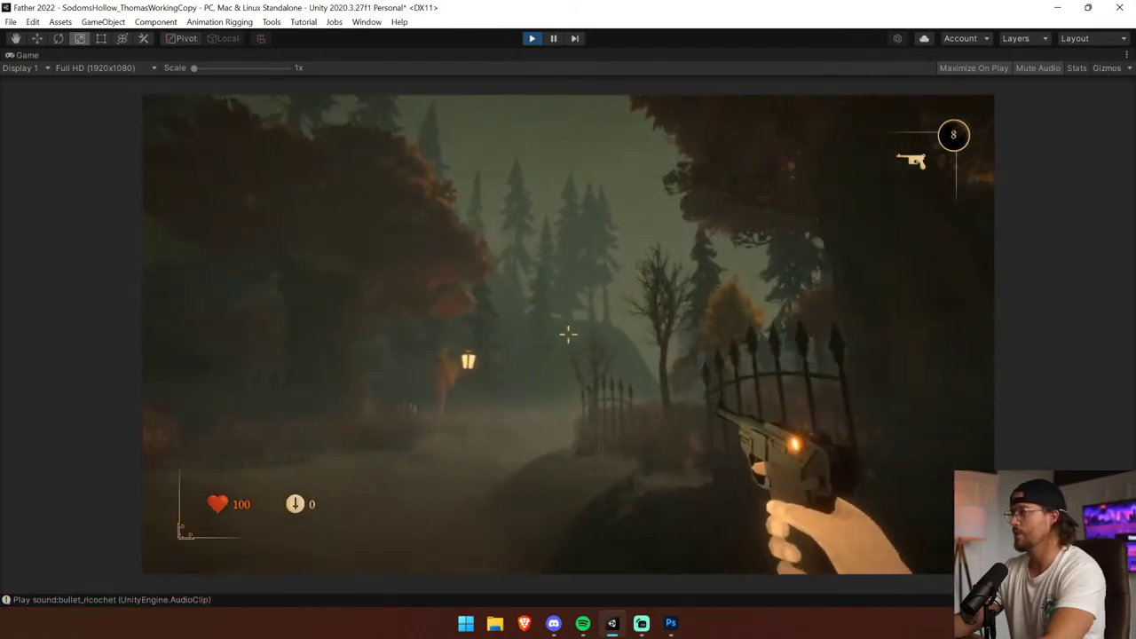
key("w")
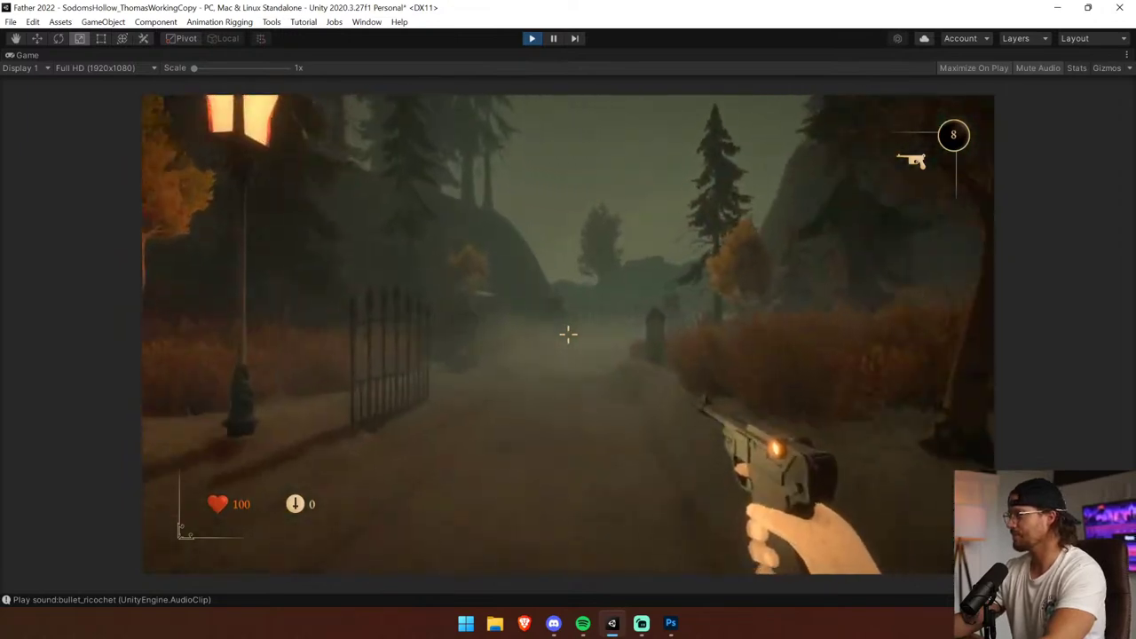
key("w")
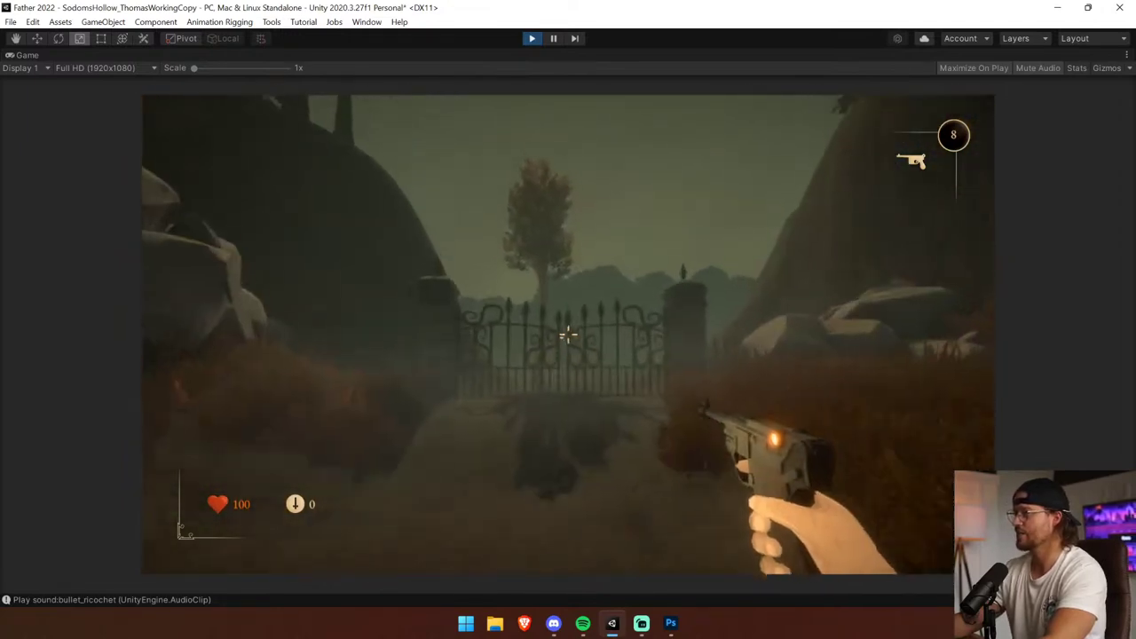
key("w")
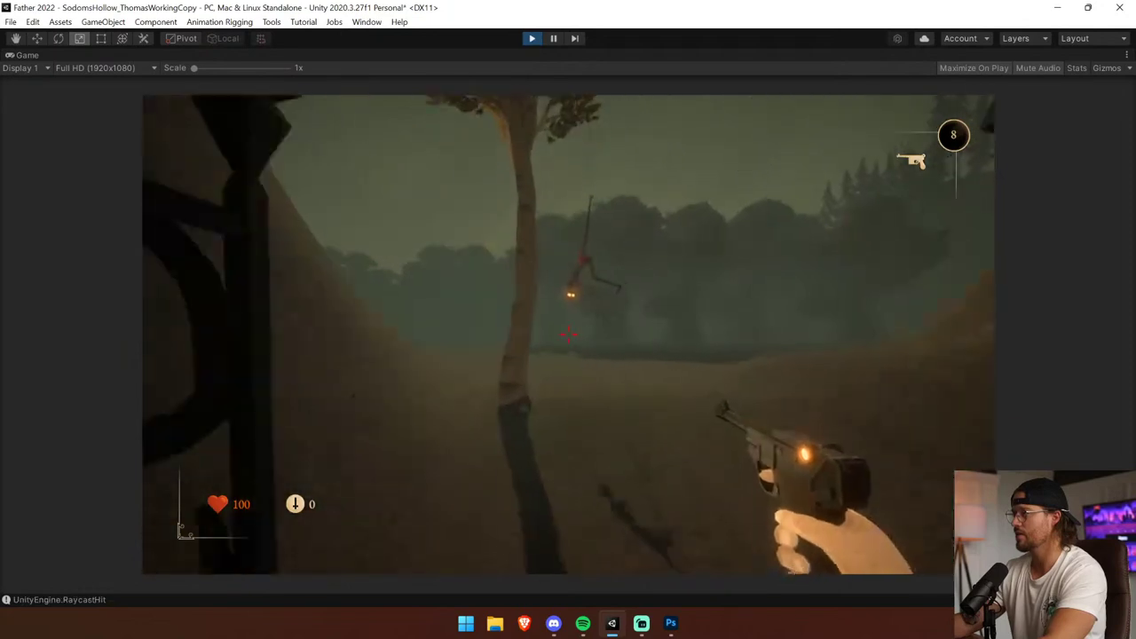
left_click(569, 334)
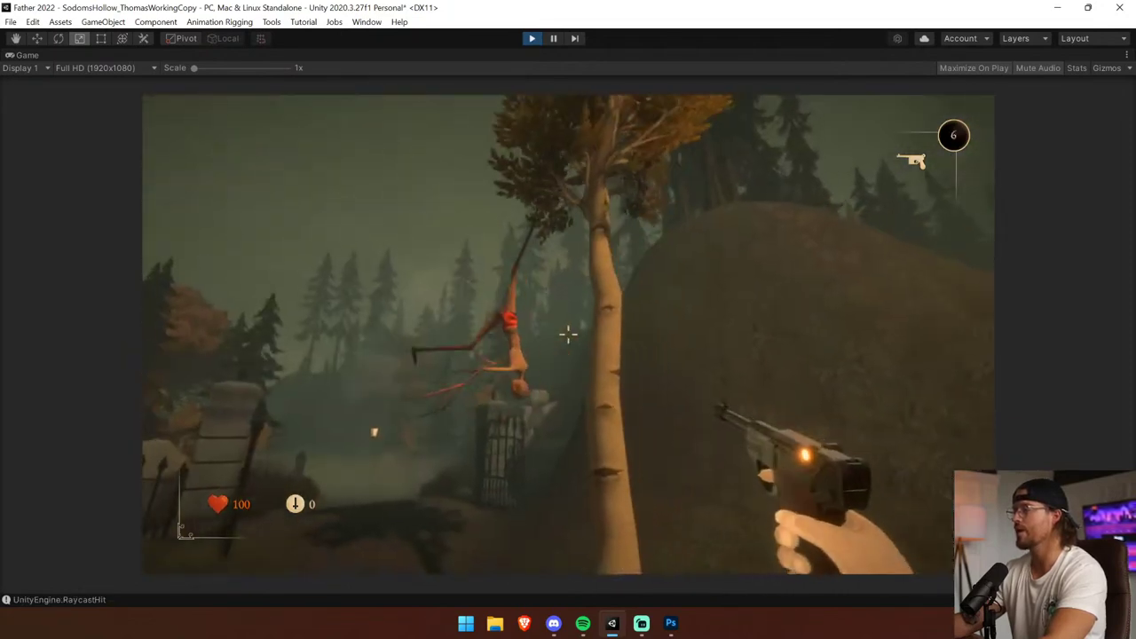
left_click(569, 335)
key("s")
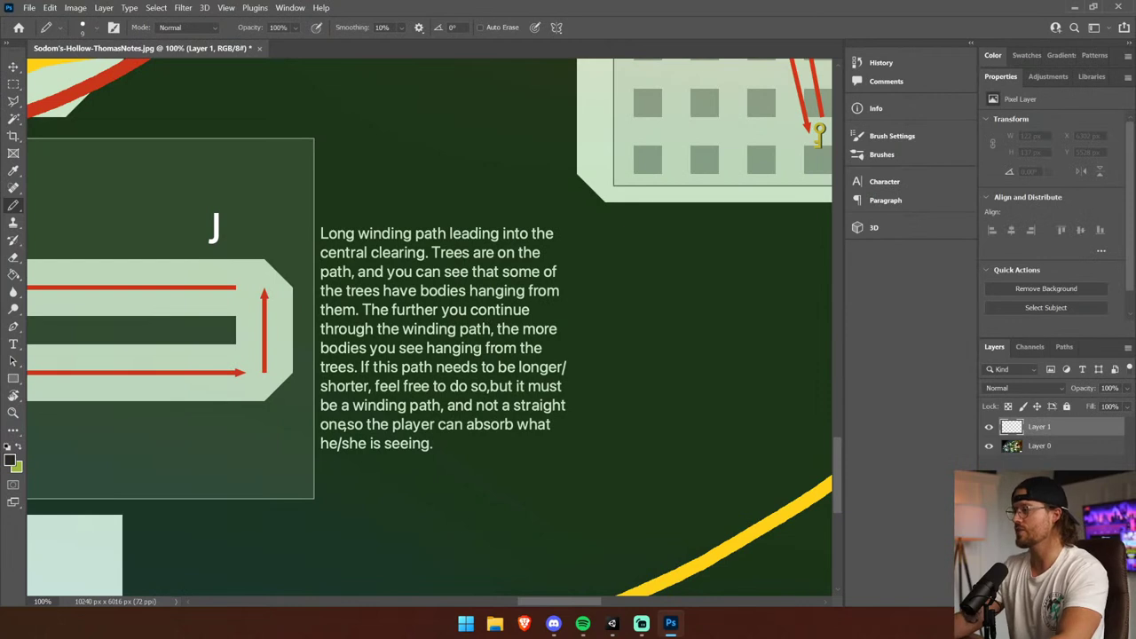
In the Photoshop level notes, draw a small green check mark beside the long winding path paragraph.
key("x")
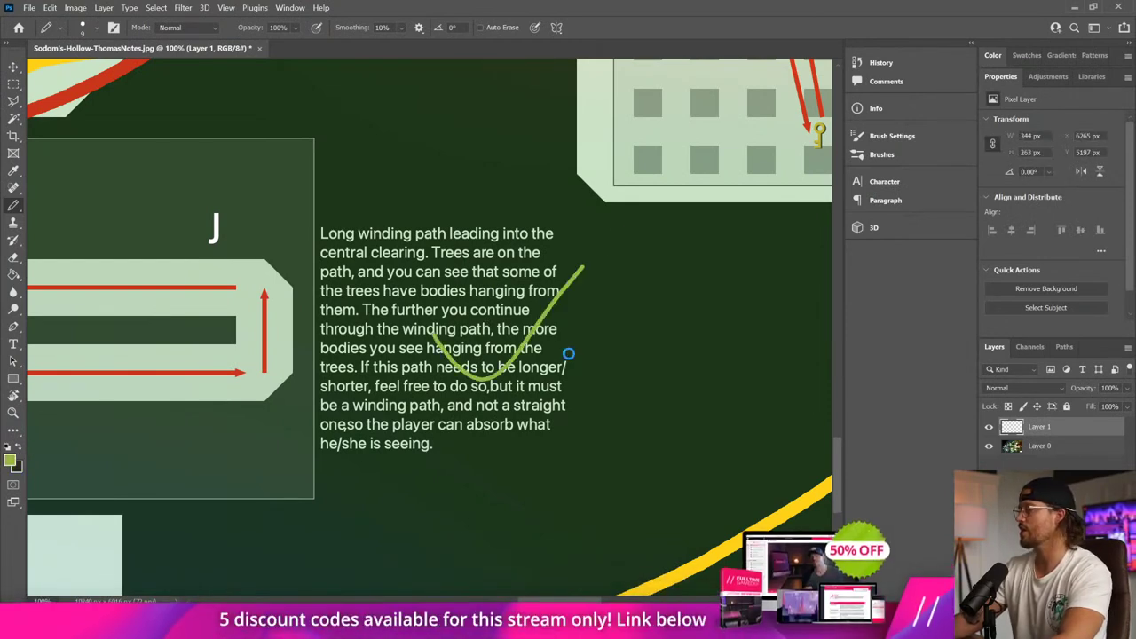
key("ctrl+s")
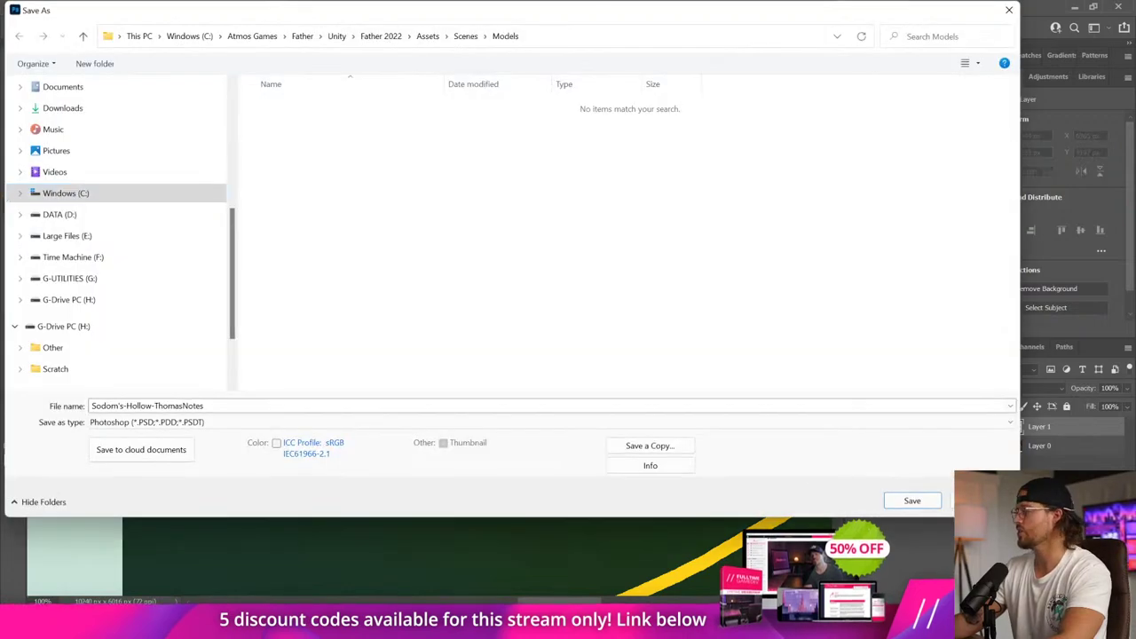
left_click(979, 501)
left_click_drag(516, 308, 590, 425)
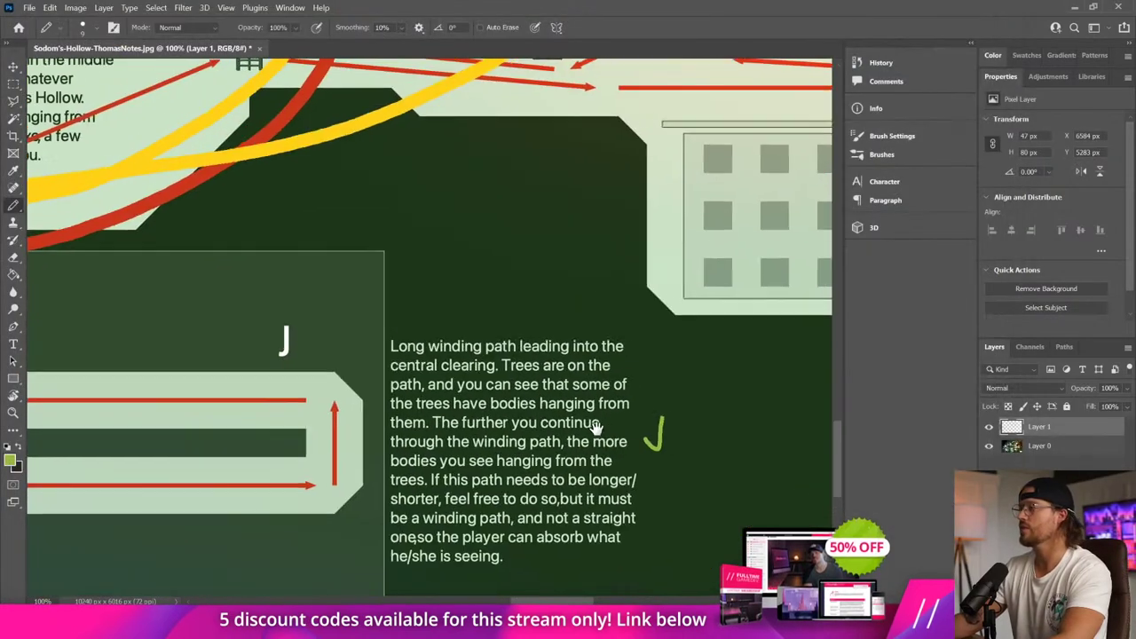
left_click_drag(302, 335, 472, 420)
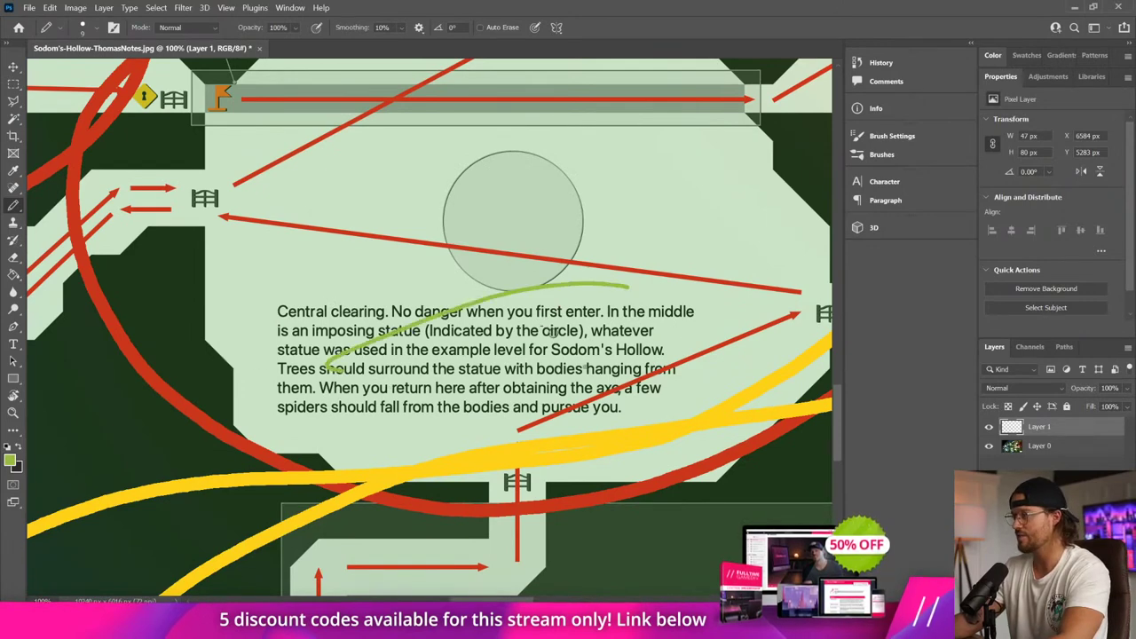
left_click_drag(329, 367, 611, 311)
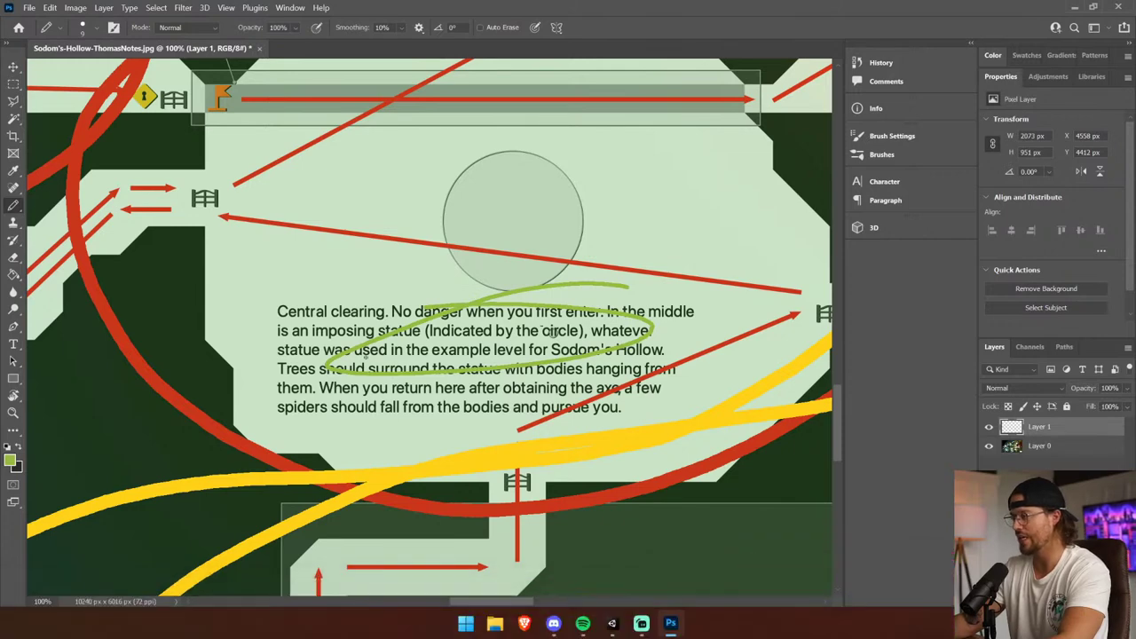
key("ctrl+z")
Draw a small green check mark above the gate where the central clearing meets the graveyard corridor, replacing the oversized one.
left_click_drag(552, 332, 35, 359)
left_click_drag(451, 317, 550, 276)
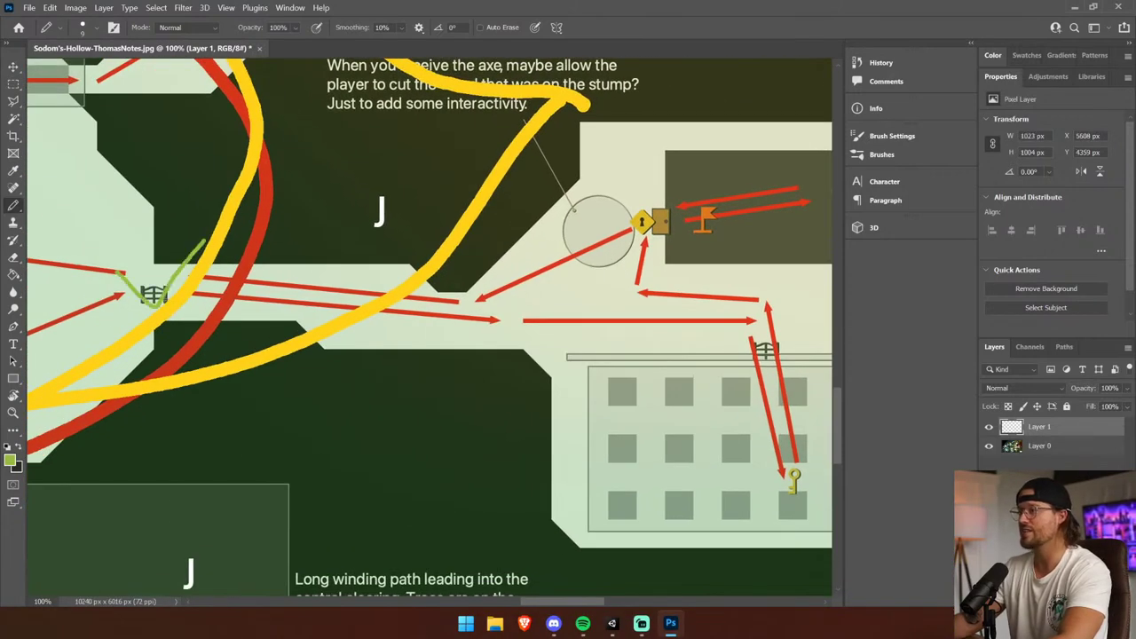
key("z")
key("ctrl+z")
left_click(12, 205)
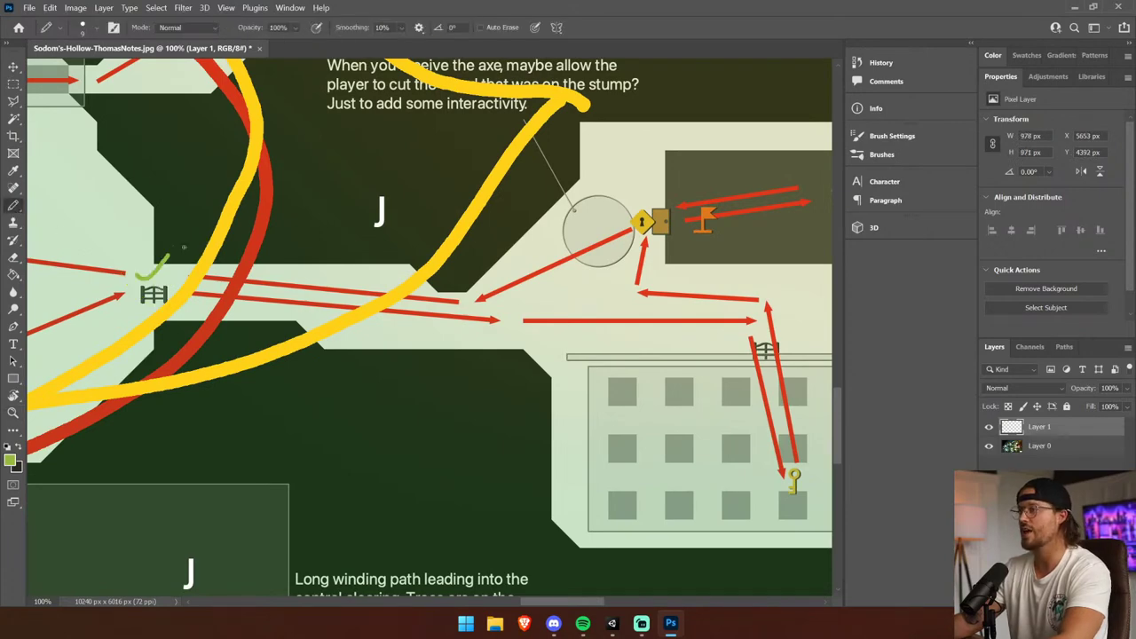
Circle the locked door and the graveyard key in green, and read the Graveyard note.
left_click_drag(282, 286, 125, 327)
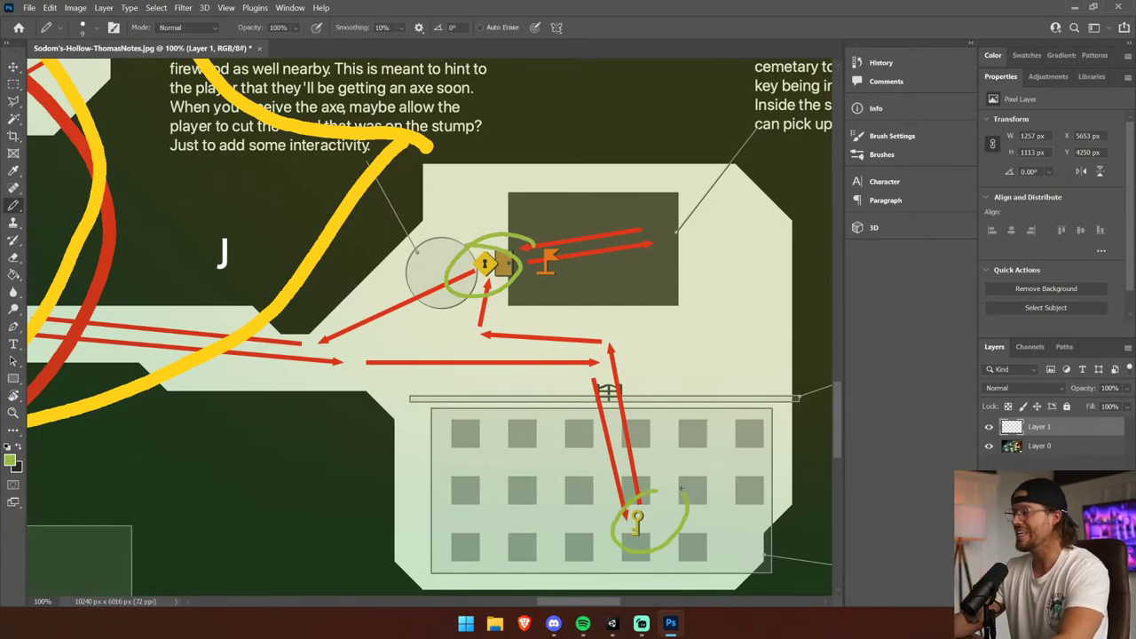
left_click_drag(681, 491, 276, 269)
left_click_drag(451, 438, 416, 420)
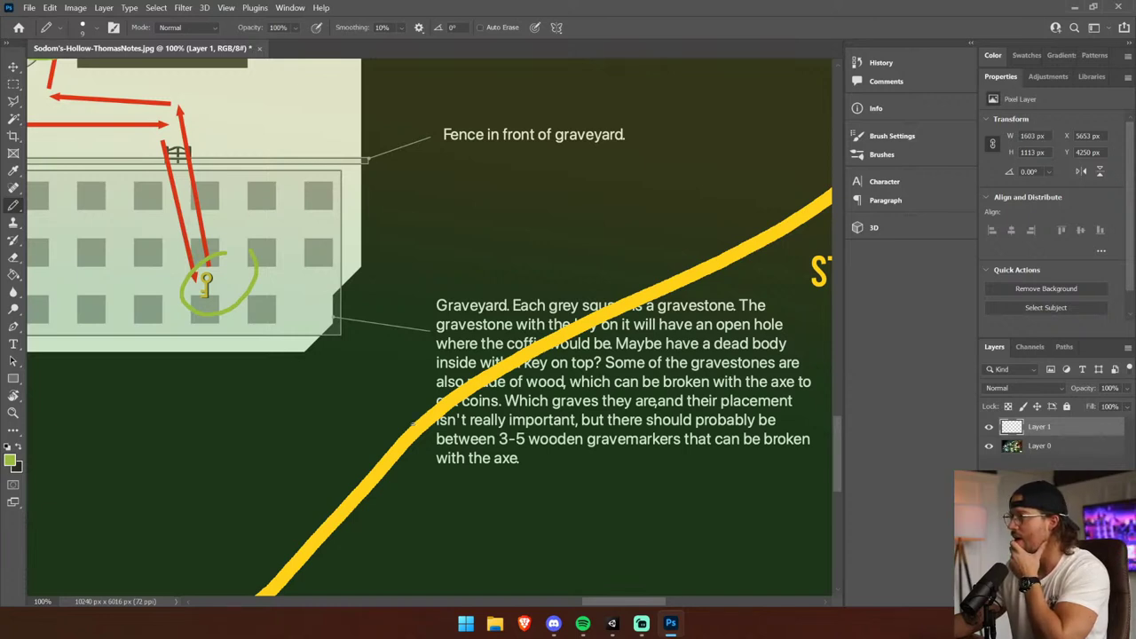
Switch to Unity and examine the boarded-up grave in the graveyard and its individual Broken Board objects.
left_click(609, 629)
right_click_drag(479, 355, 657, 453)
right_click_drag(710, 477, 810, 441)
left_click(474, 415)
right_click_drag(480, 410, 771, 364)
right_click_drag(639, 338, 488, 283)
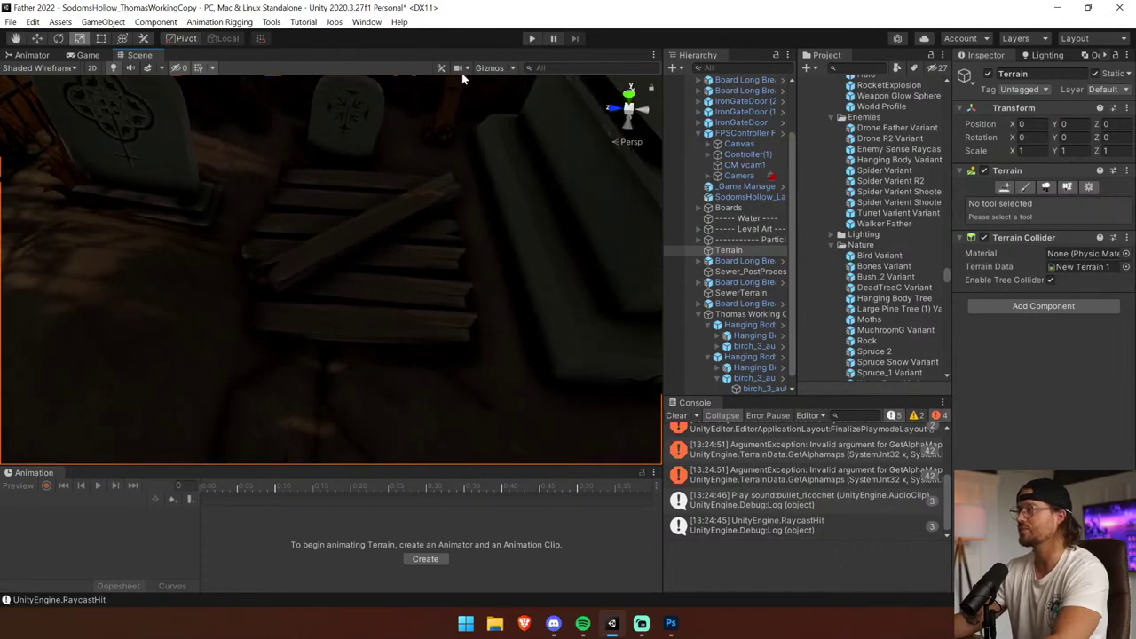
left_click(421, 213)
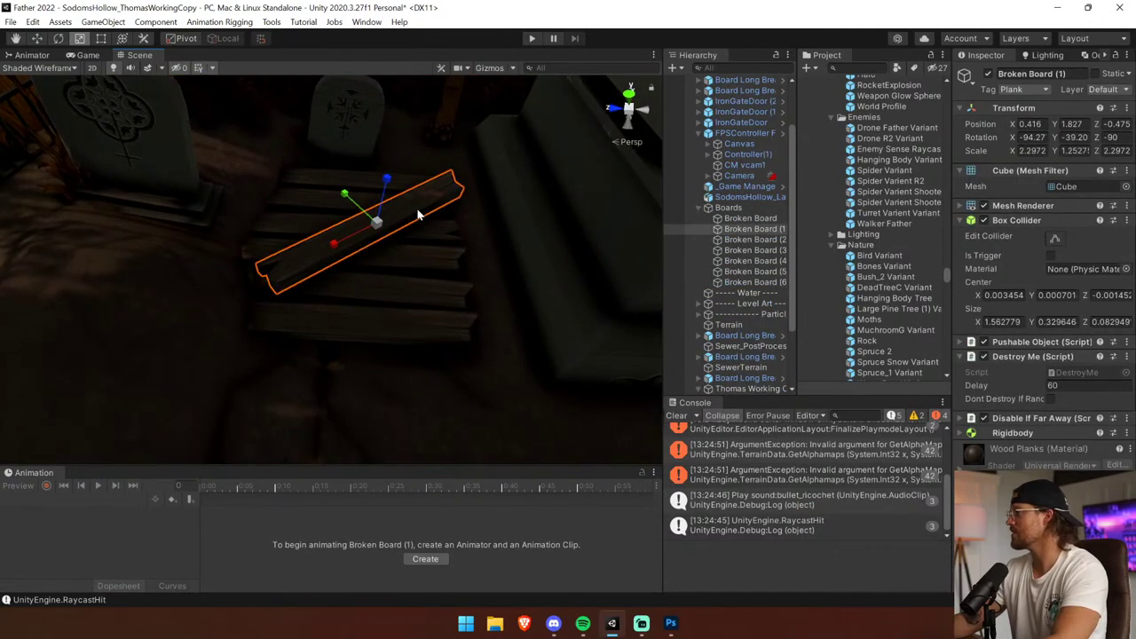
left_click(428, 245)
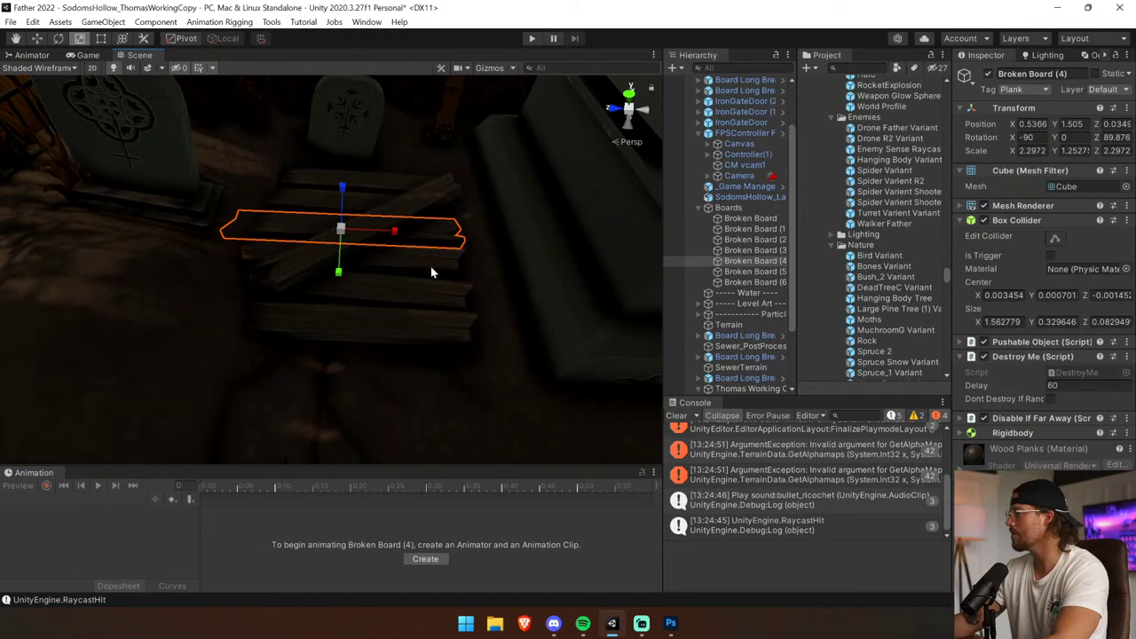
left_click(431, 265)
left_click(400, 321)
Turn off scene lighting and frame the skull and bones lying beneath the grave's boards.
right_click_drag(360, 383, 358, 263)
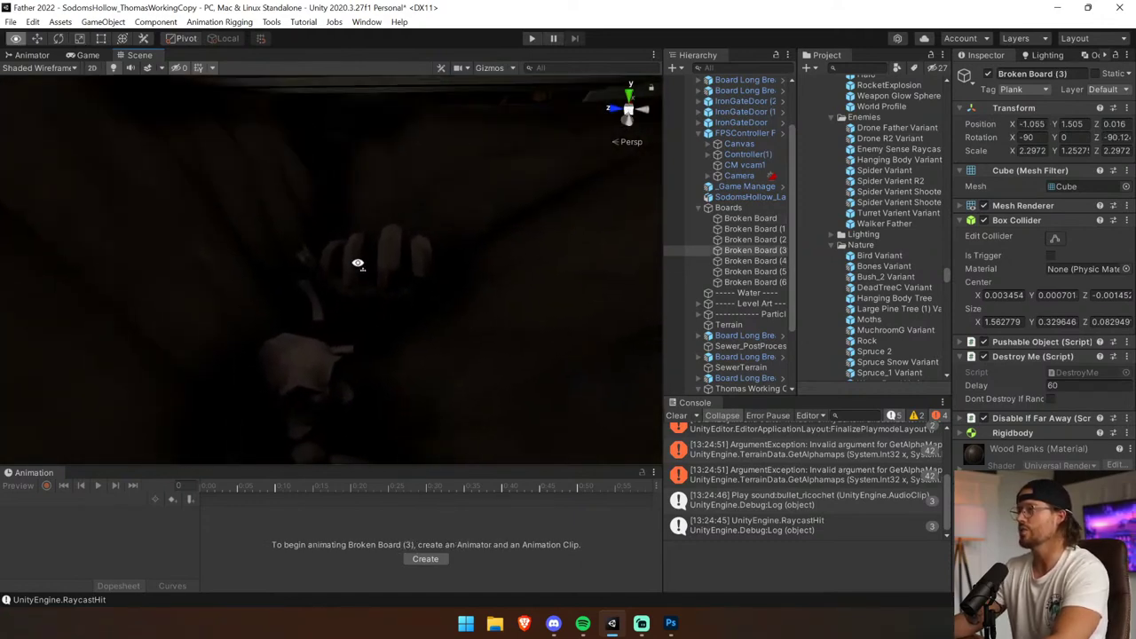
left_click(113, 69)
right_click_drag(361, 362, 359, 402)
key("s")
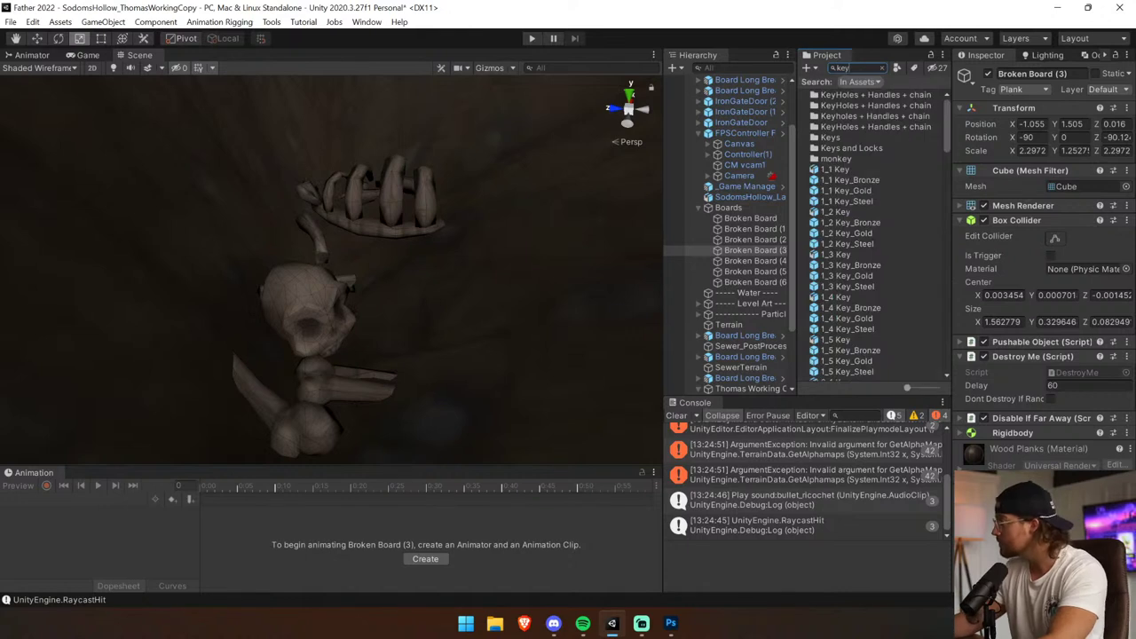
Search the project for "key var", select the Door Key Varient prefab, and clear the search to locate it in the Doors folder.
scroll(889, 171, "down", 10)
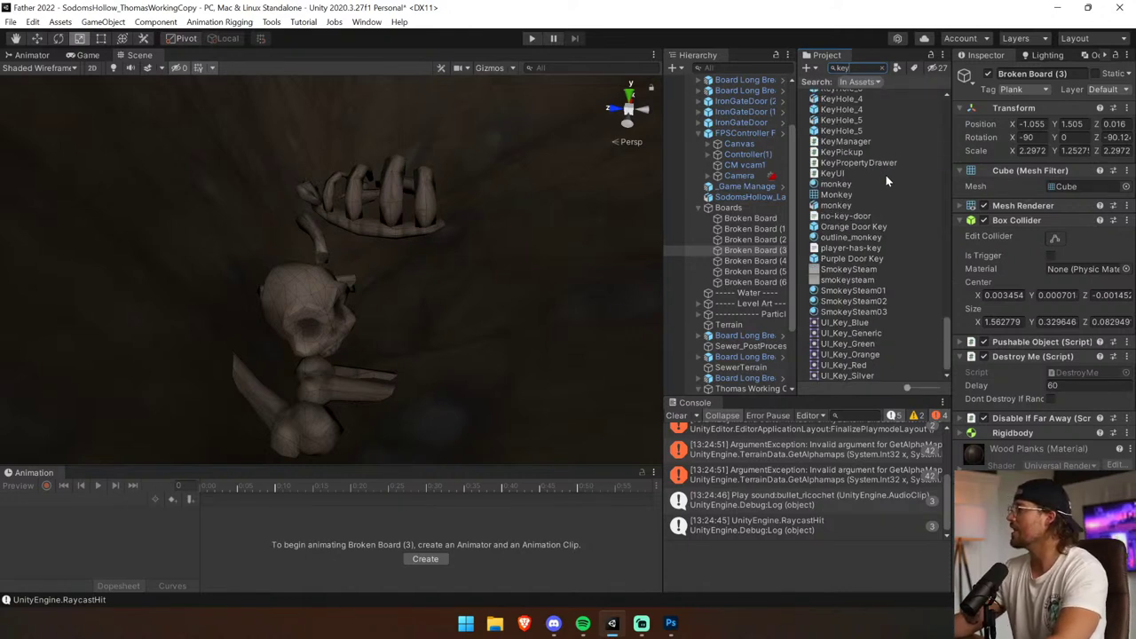
type("var")
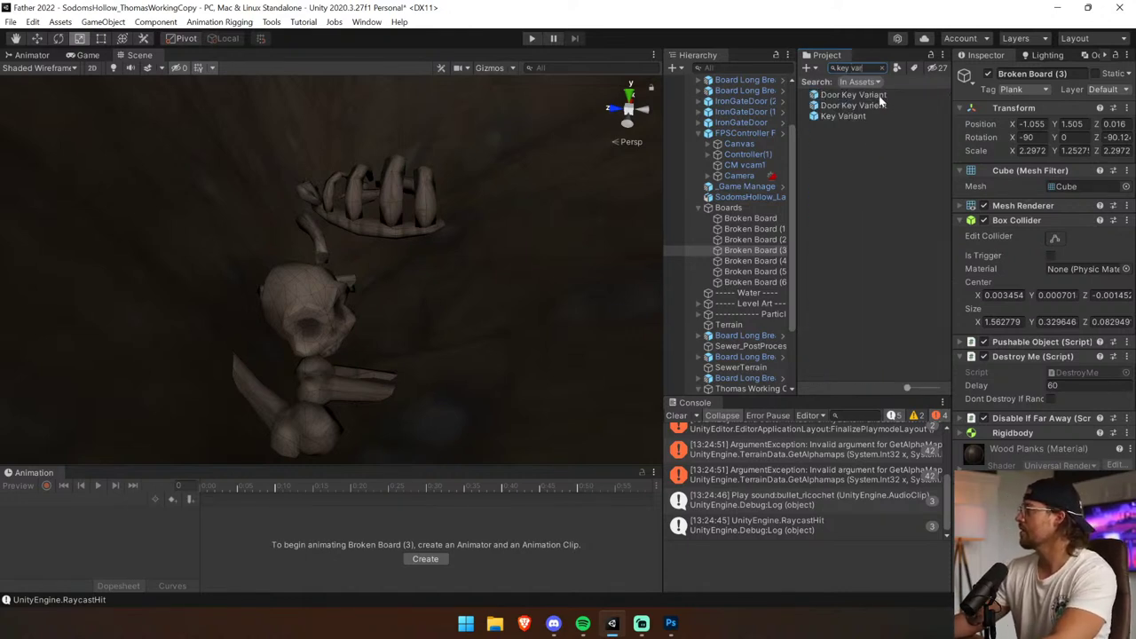
left_click(879, 96)
left_click(878, 117)
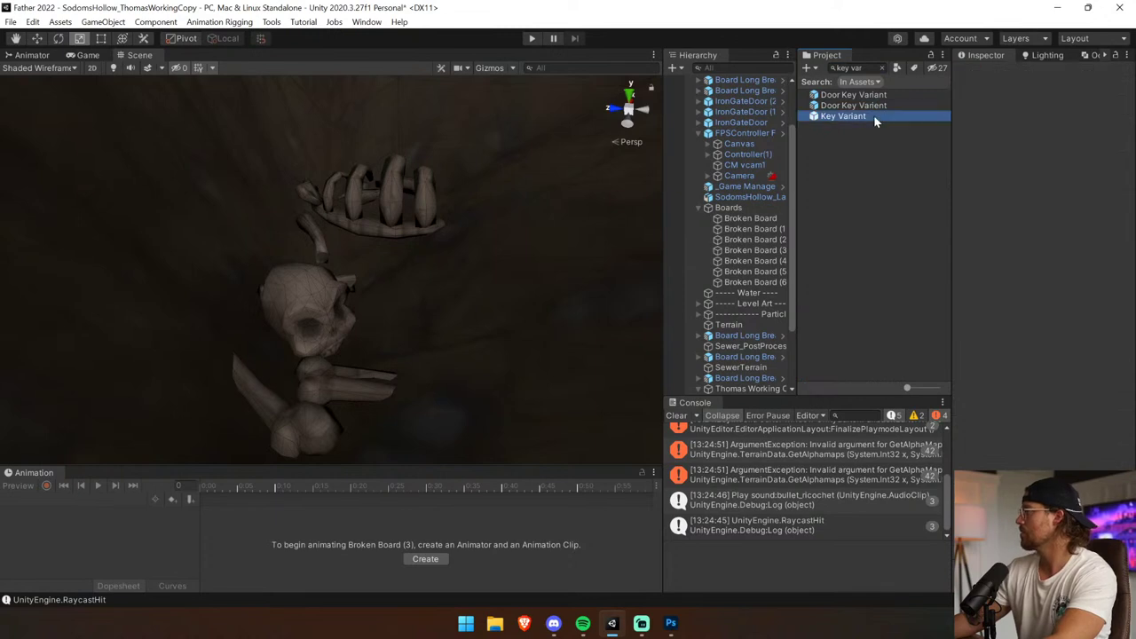
left_click(876, 104)
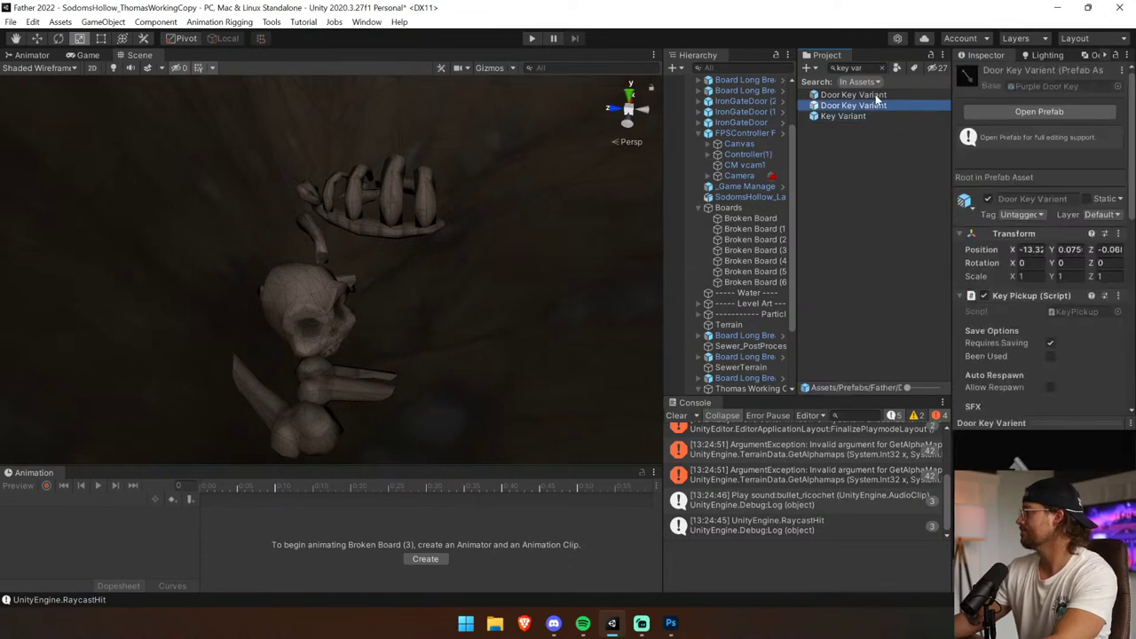
left_click(882, 69)
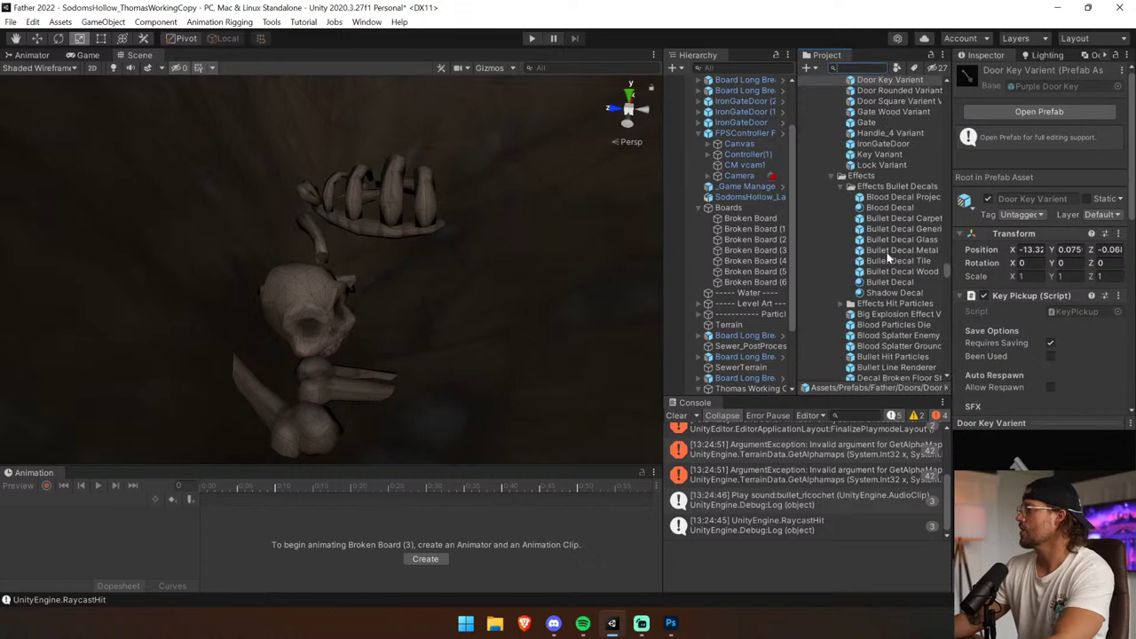
scroll(893, 201, "up", 2)
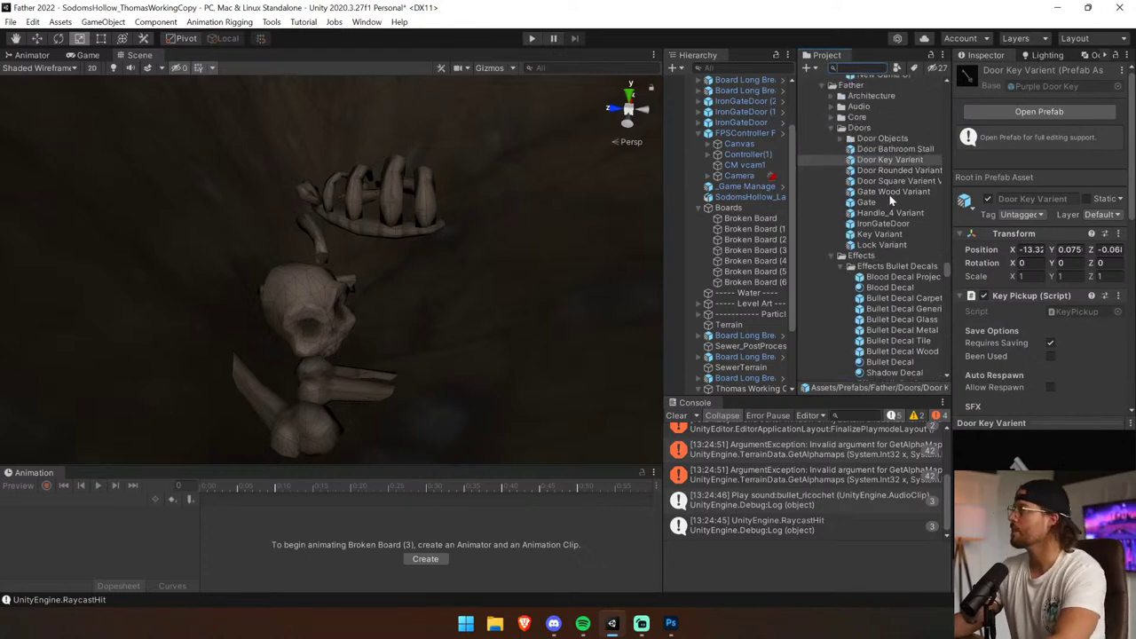
Place the Door Key Varient prefab in the grave beside the skeleton and move it up and across to the bony hand above the skull.
left_click_drag(886, 159, 397, 305)
left_click(700, 81)
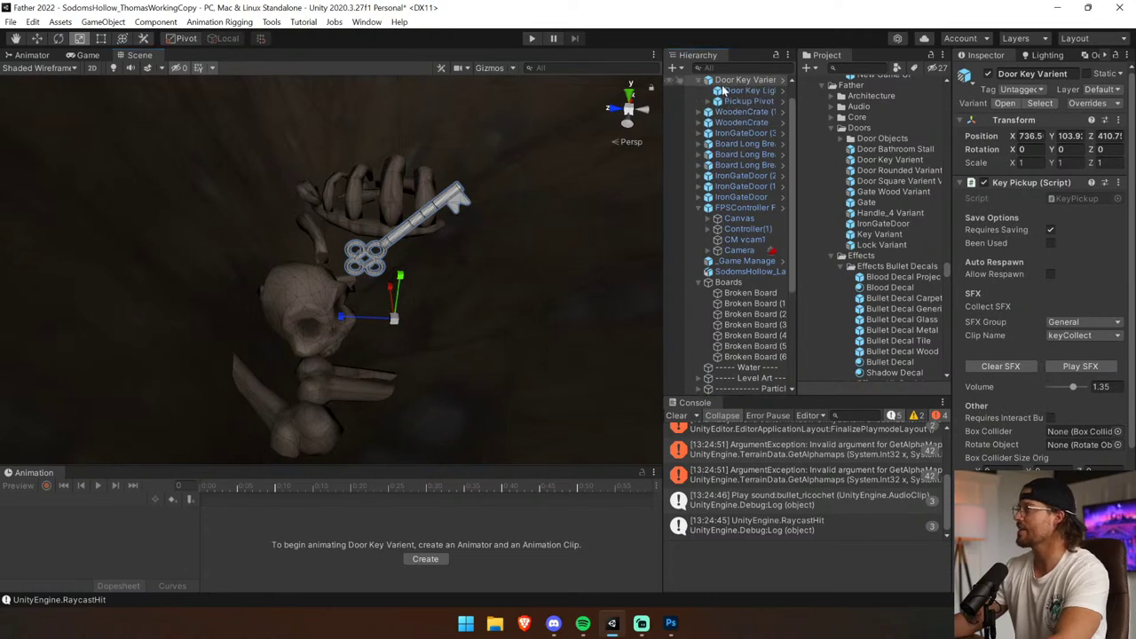
left_click(745, 91)
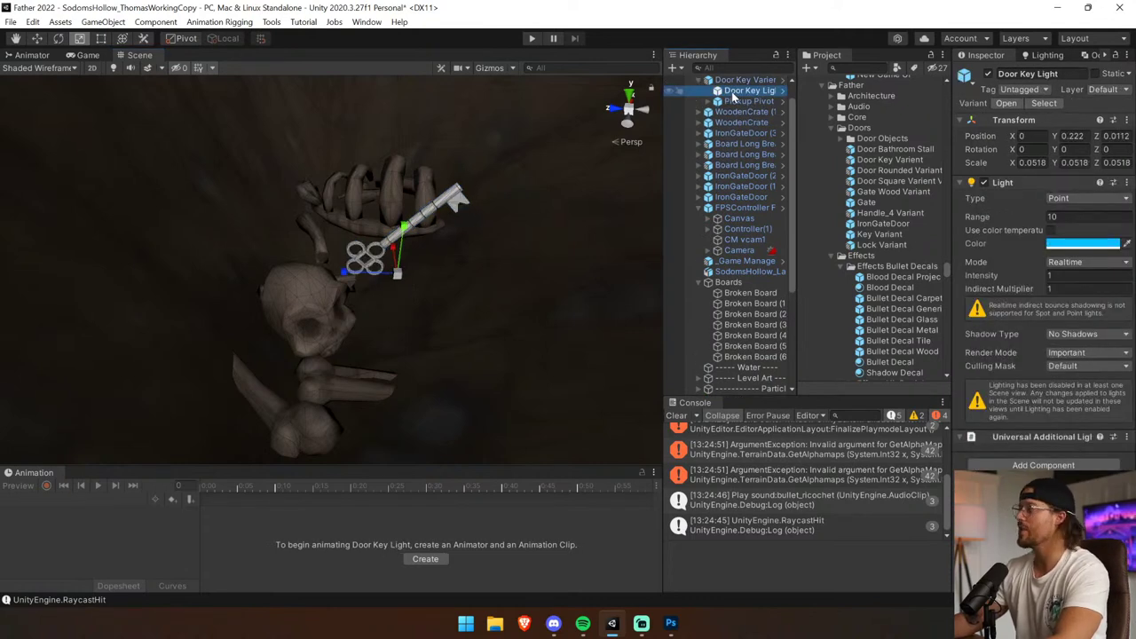
left_click(741, 81)
key("w")
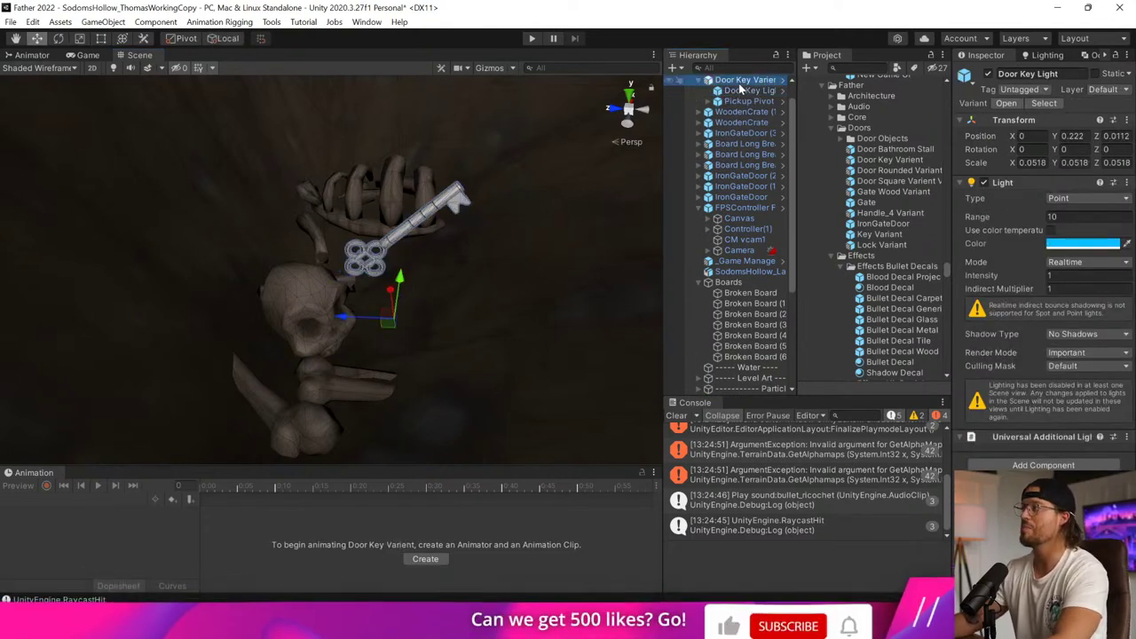
left_click_drag(400, 277, 406, 229)
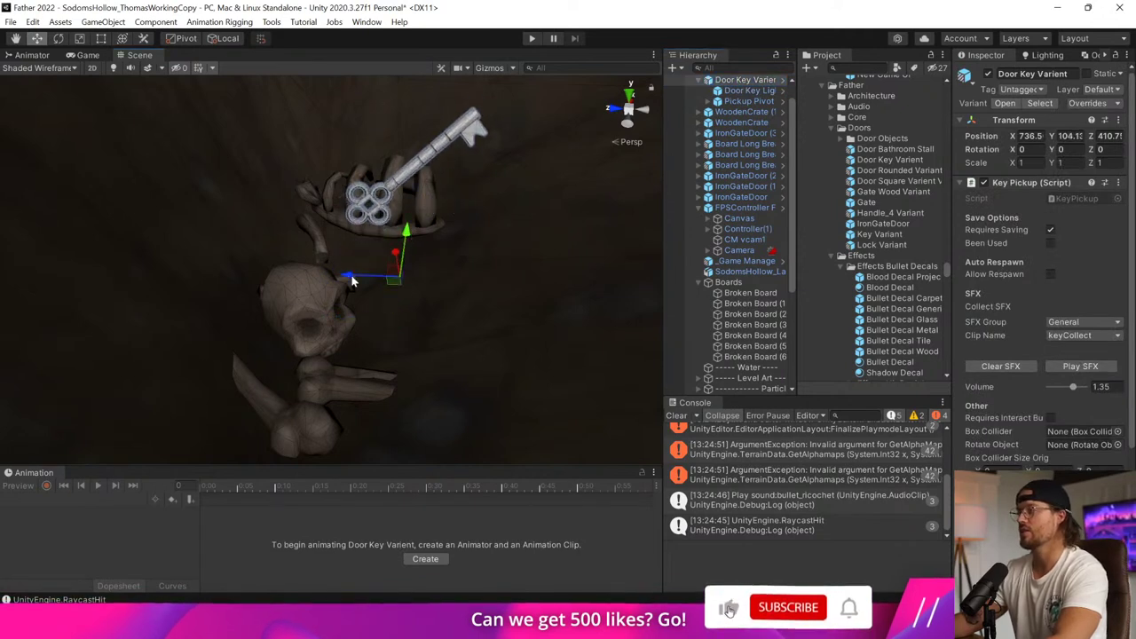
left_click_drag(352, 283, 314, 277)
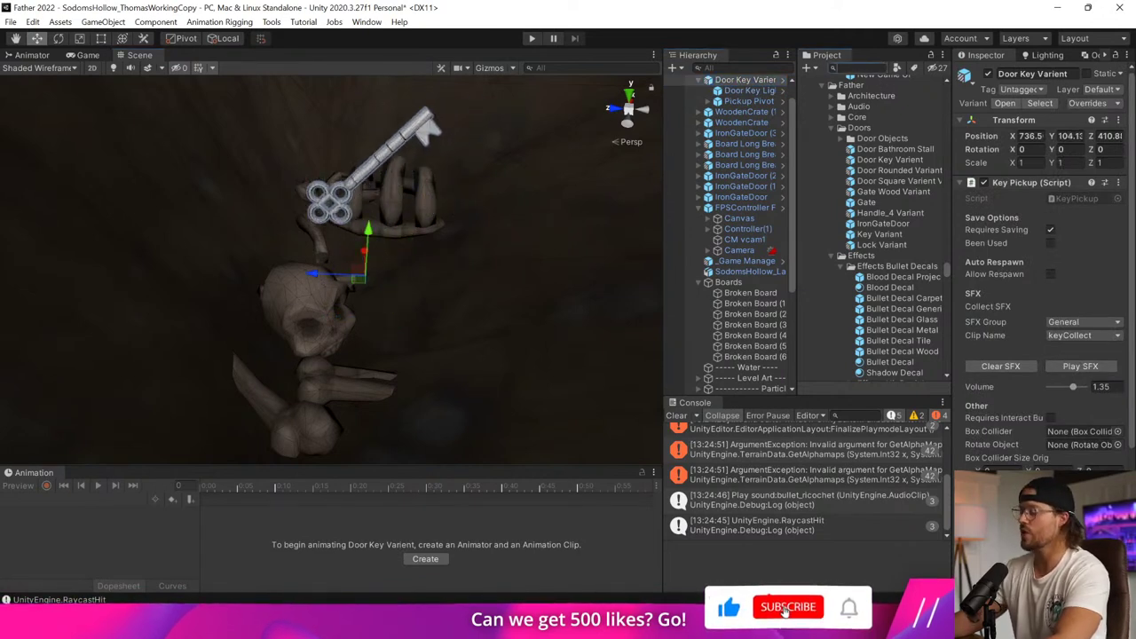
Search the project for "Key Man", select the Key Manager asset, widen its settings area, and clear the console.
left_click(852, 67)
type("Key Man")
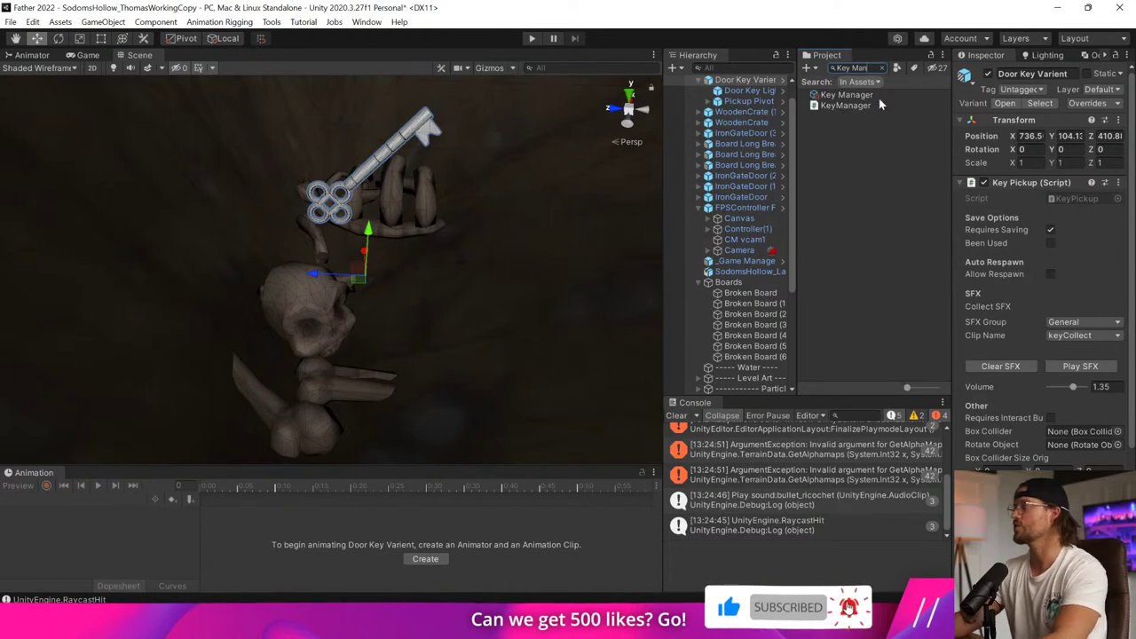
key("Down")
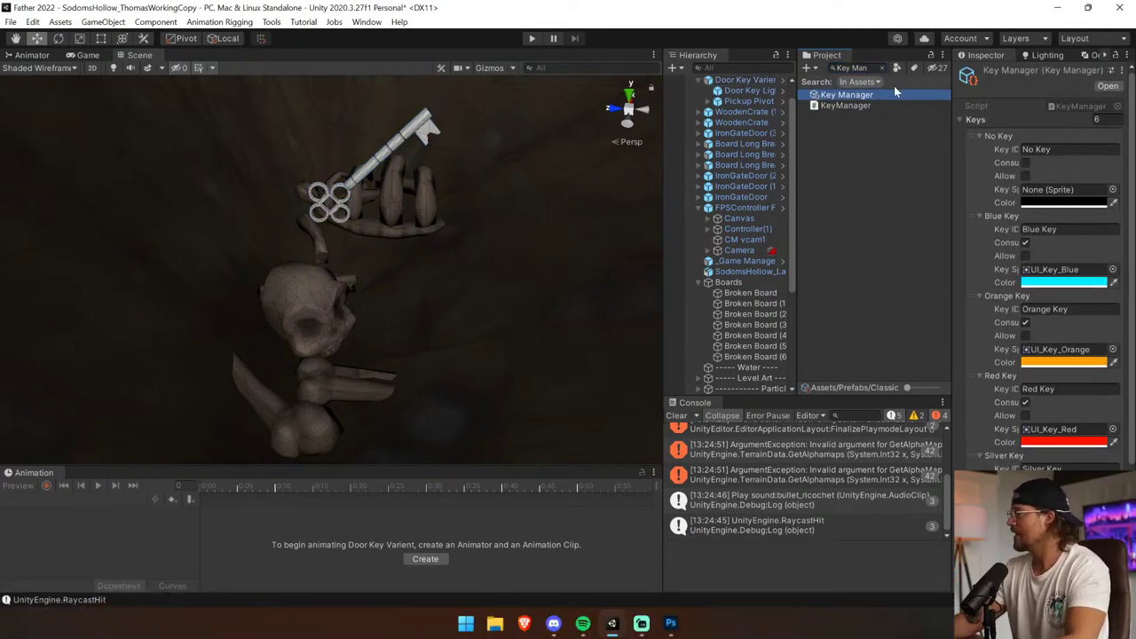
left_click_drag(956, 164, 866, 177)
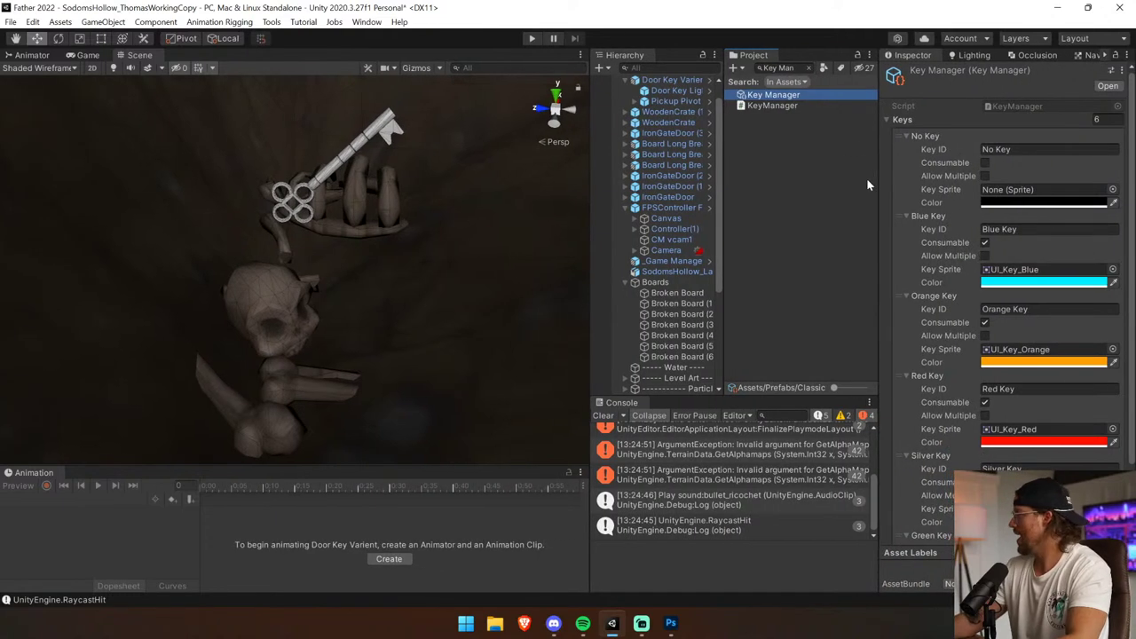
left_click(604, 416)
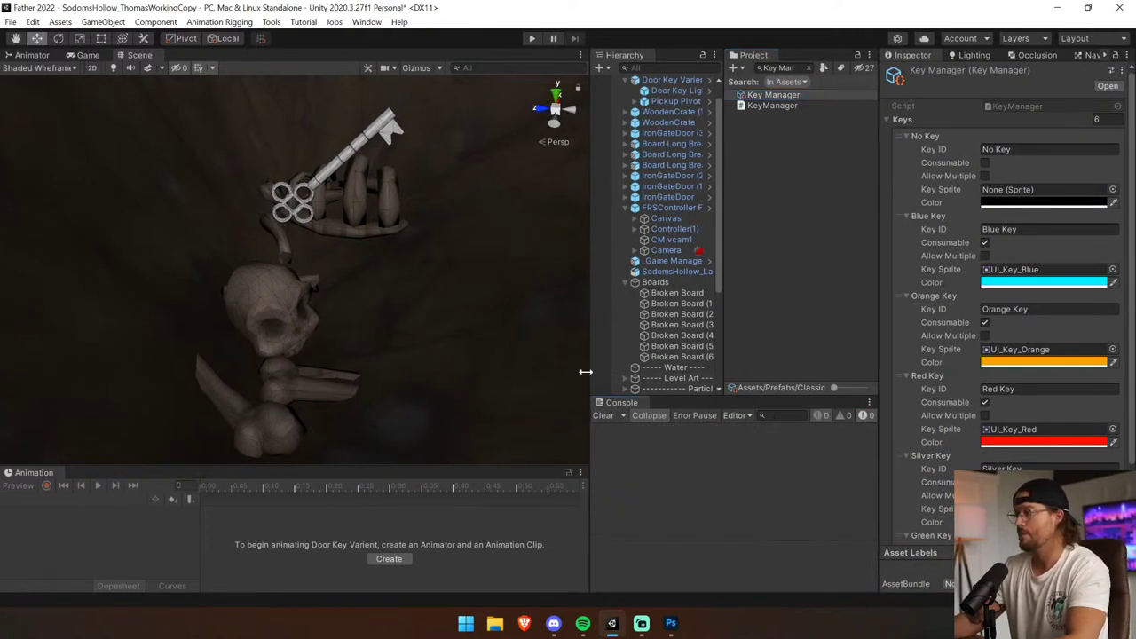
left_click_drag(586, 372, 593, 373)
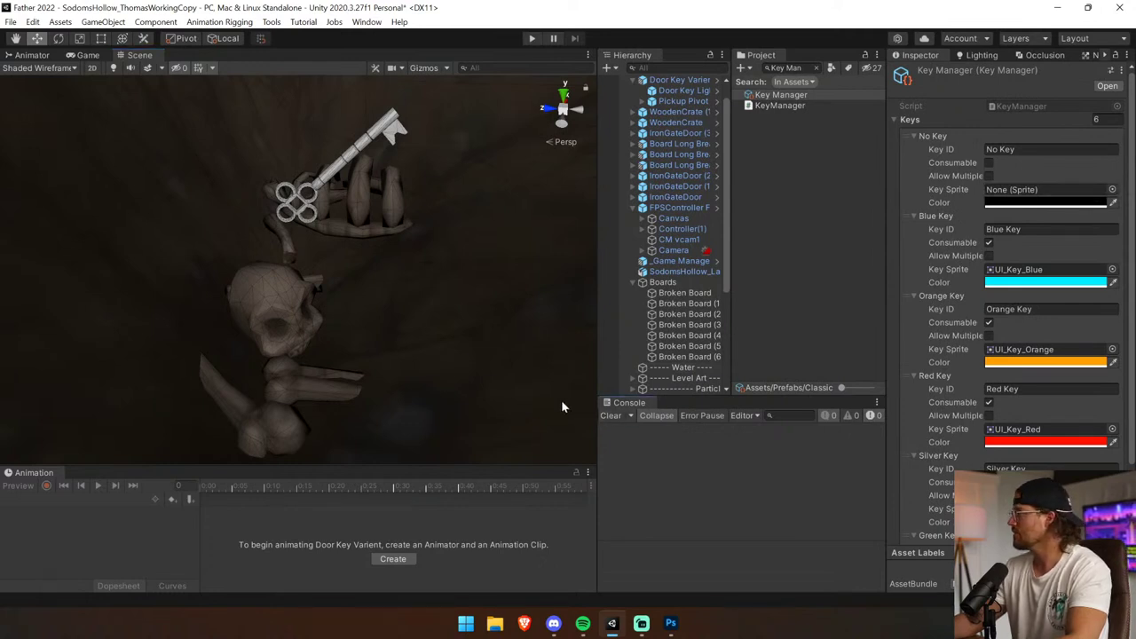
Examine the Key Manager's existing key entries and the options available for the Orange Key entry.
left_click(1098, 119)
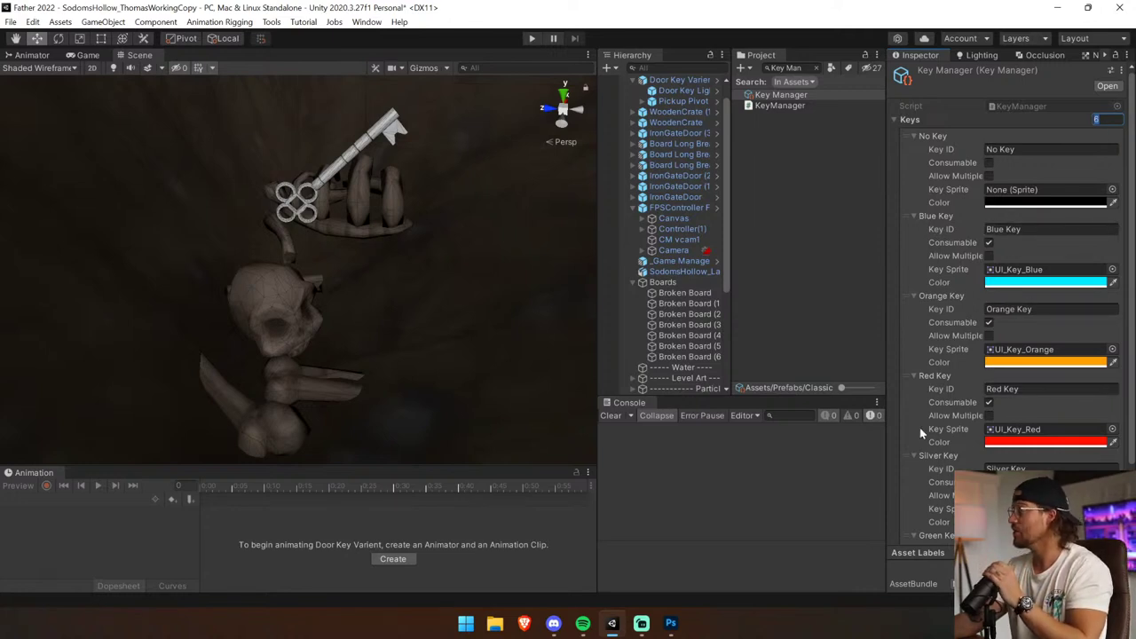
scroll(923, 427, "down", 3)
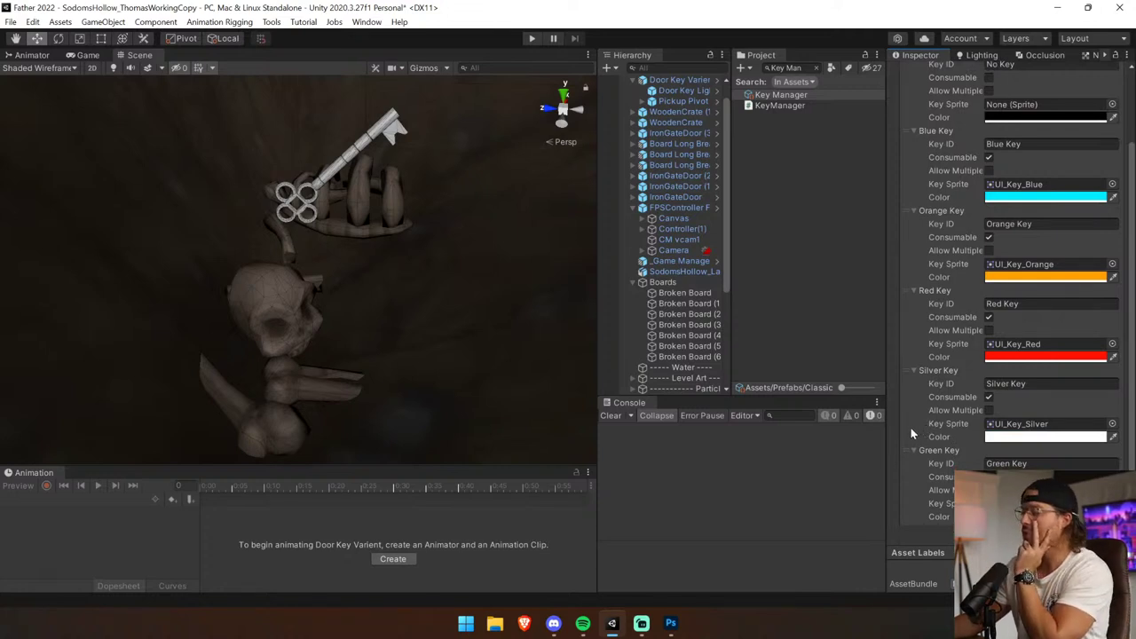
scroll(940, 393, "up", 3)
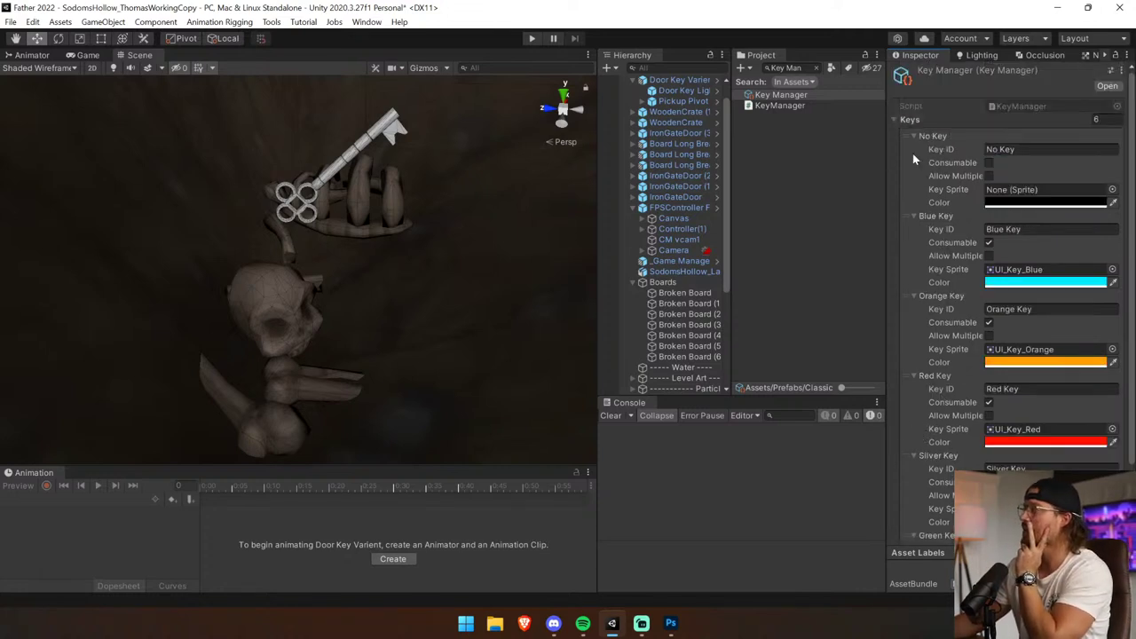
right_click(939, 300)
left_click(998, 339)
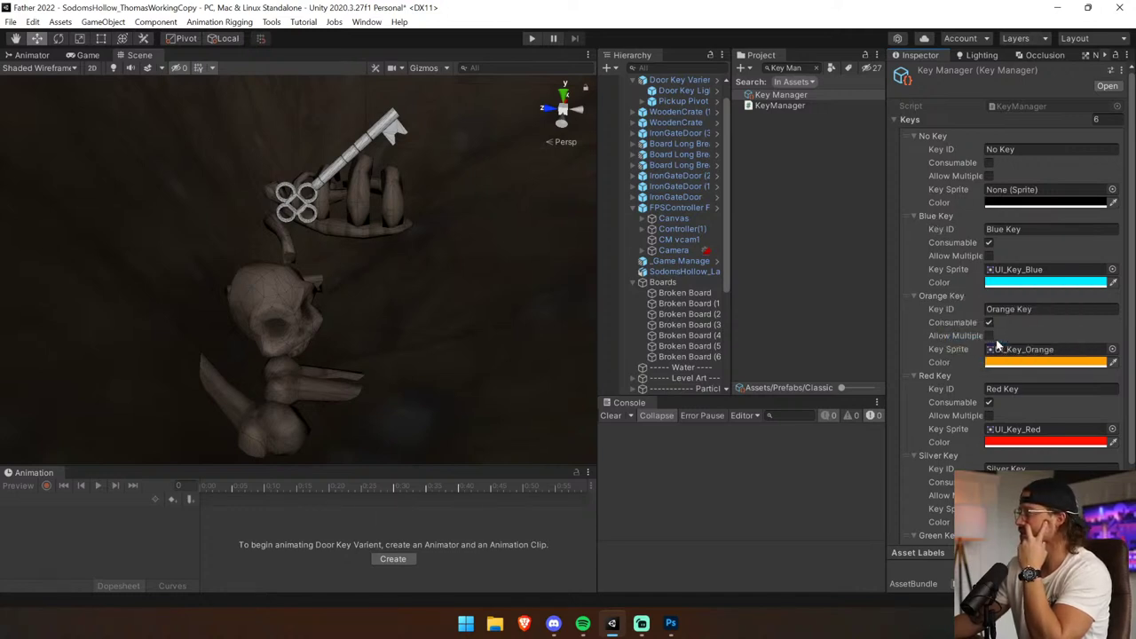
scroll(998, 346, "down", 3)
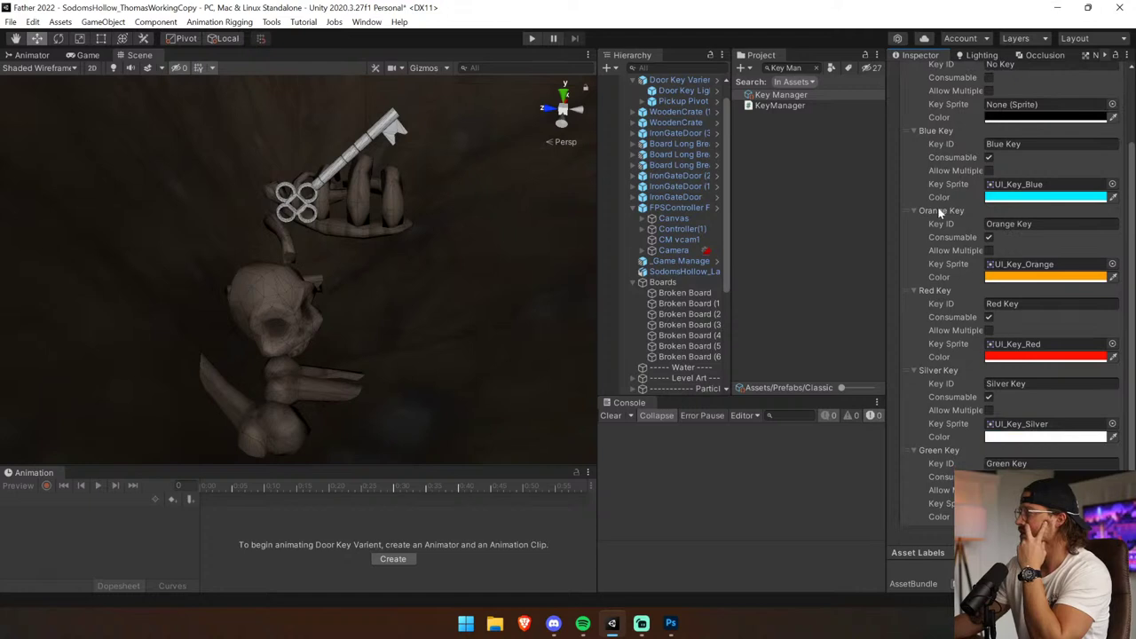
scroll(939, 209, "up", 3)
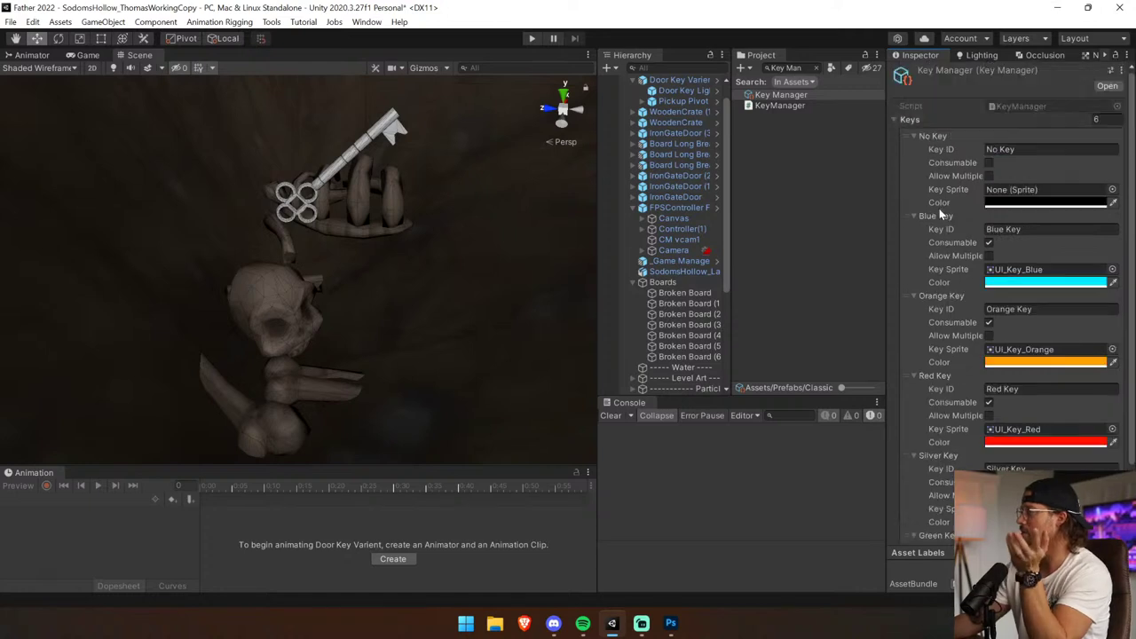
right_click(952, 302)
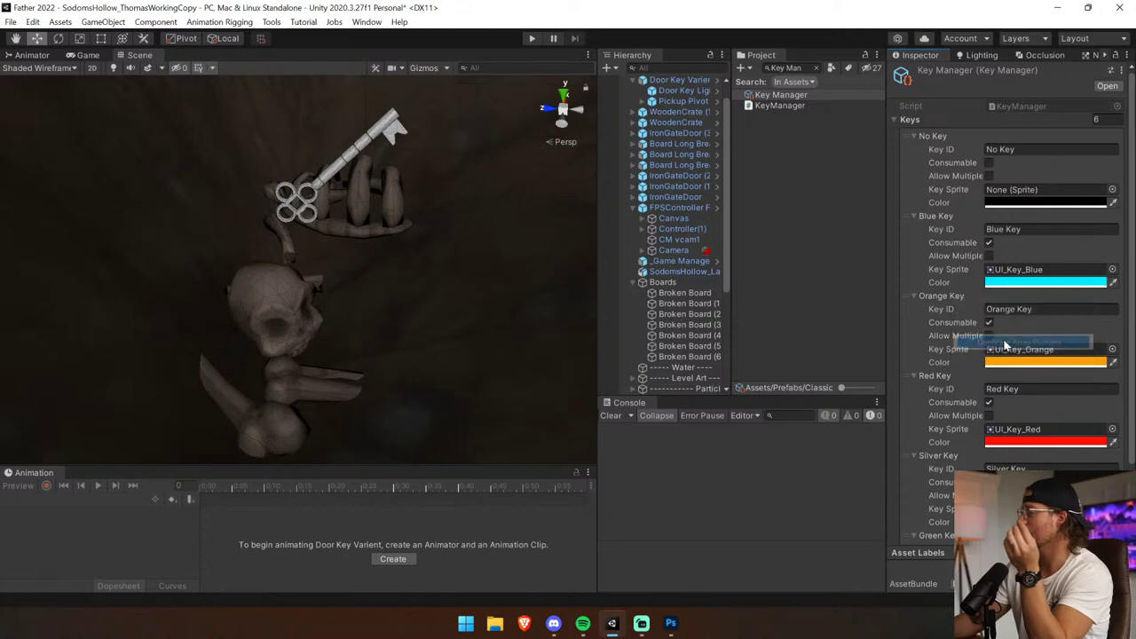
left_click(1012, 342)
scroll(1006, 346, "down", 3)
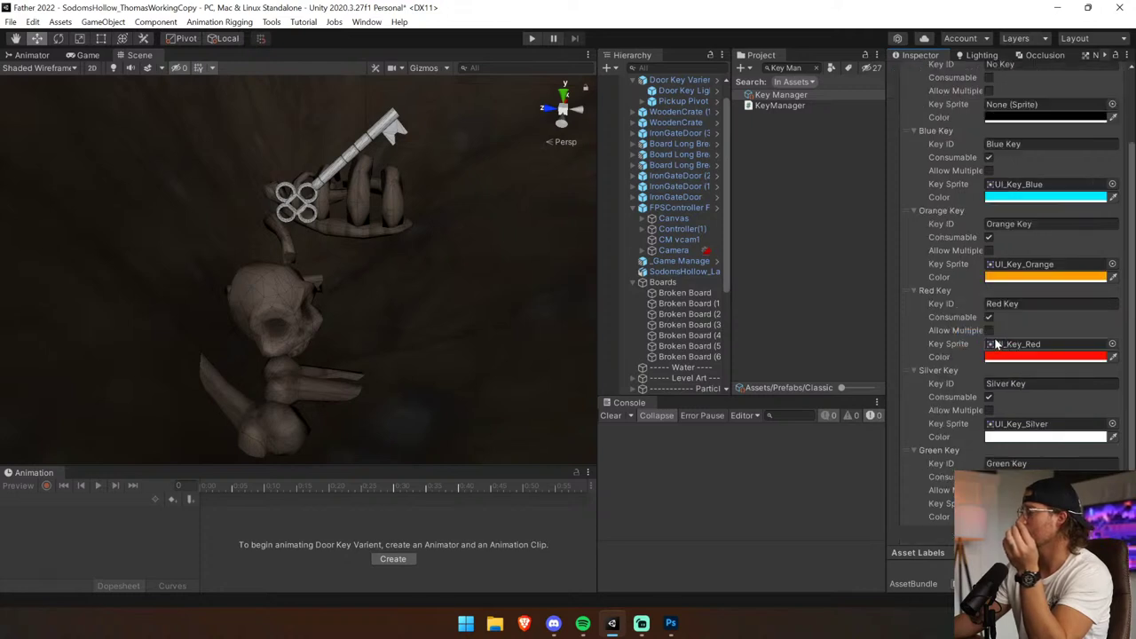
scroll(985, 324, "up", 3)
Add a seventh entry to the Key Manager's Keys list and expand it.
left_click(1090, 108)
left_click(1096, 119)
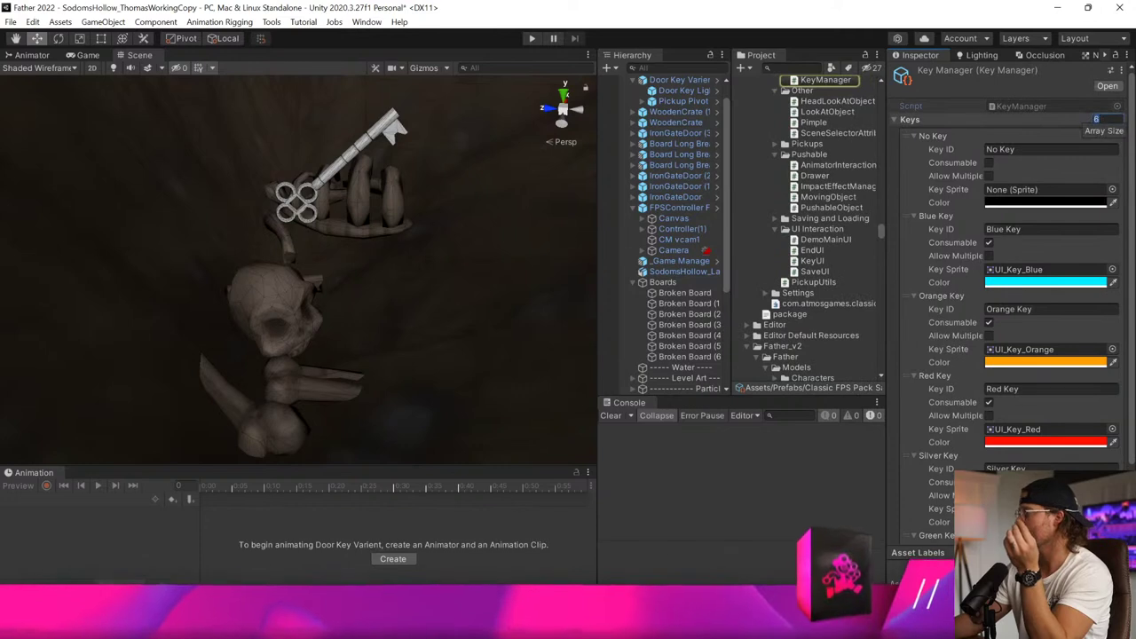
scroll(907, 498, "down", 3)
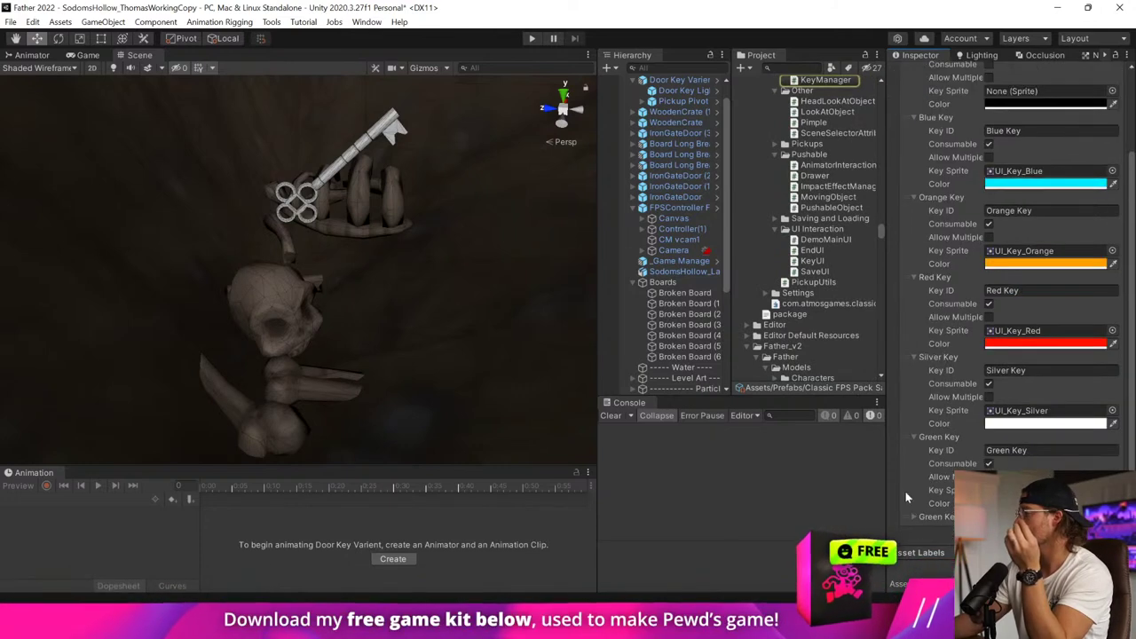
left_click(922, 520)
scroll(963, 411, "up", 3)
scroll(961, 405, "down", 5)
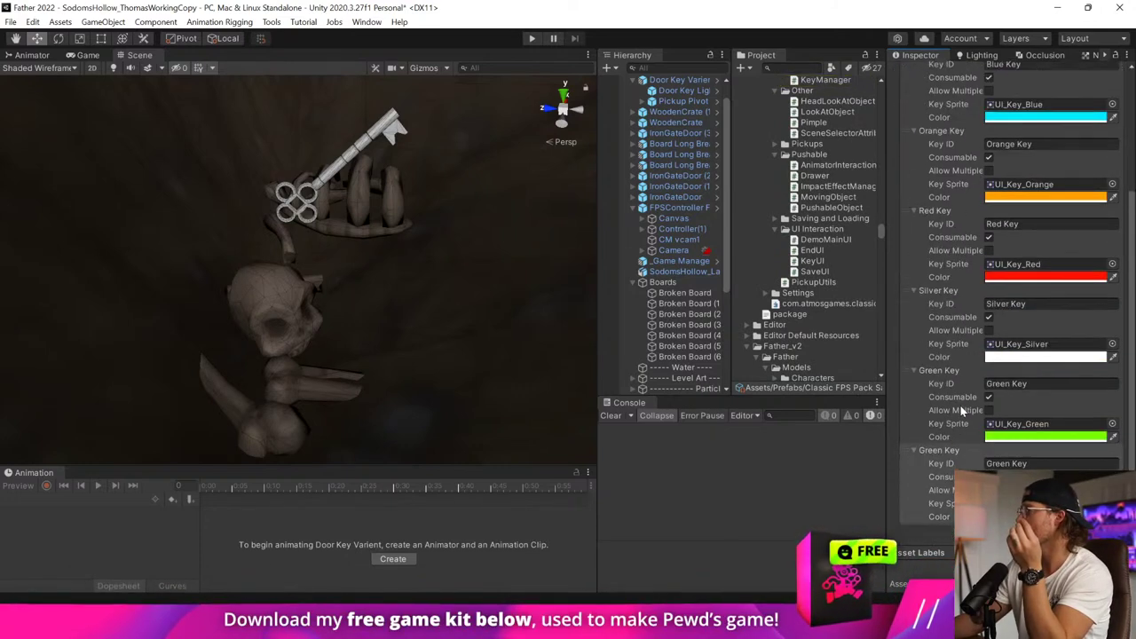
Set the new key entry's Key ID to "Sodoms Hollow Orange Key".
left_click(1007, 463)
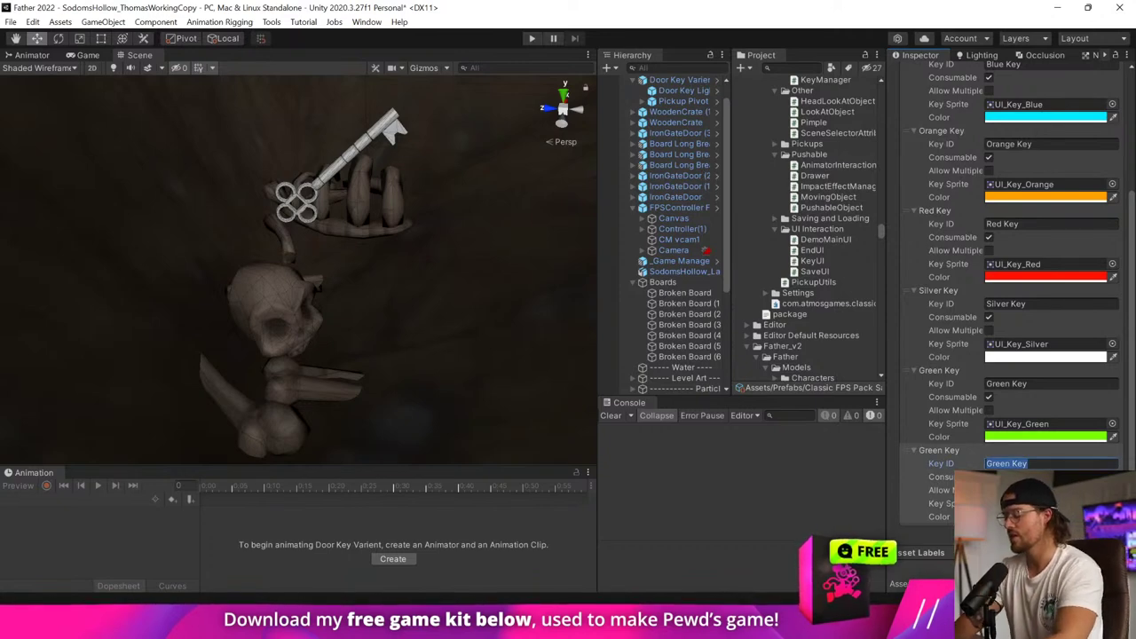
type("Level 1")
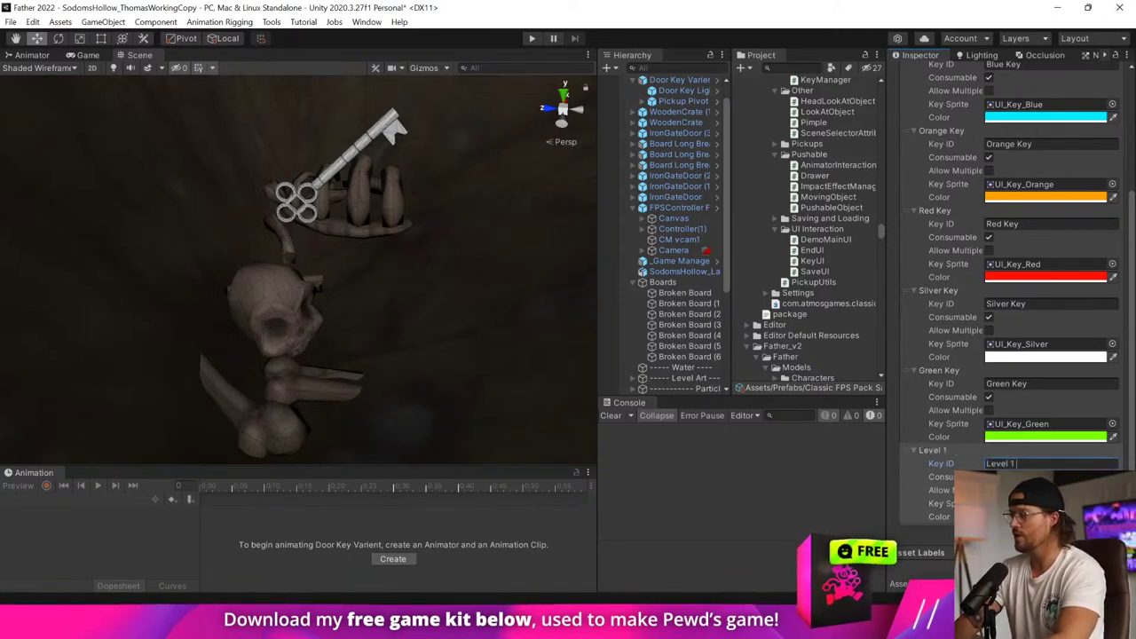
key("ctrl+a")
type("Sodoms")
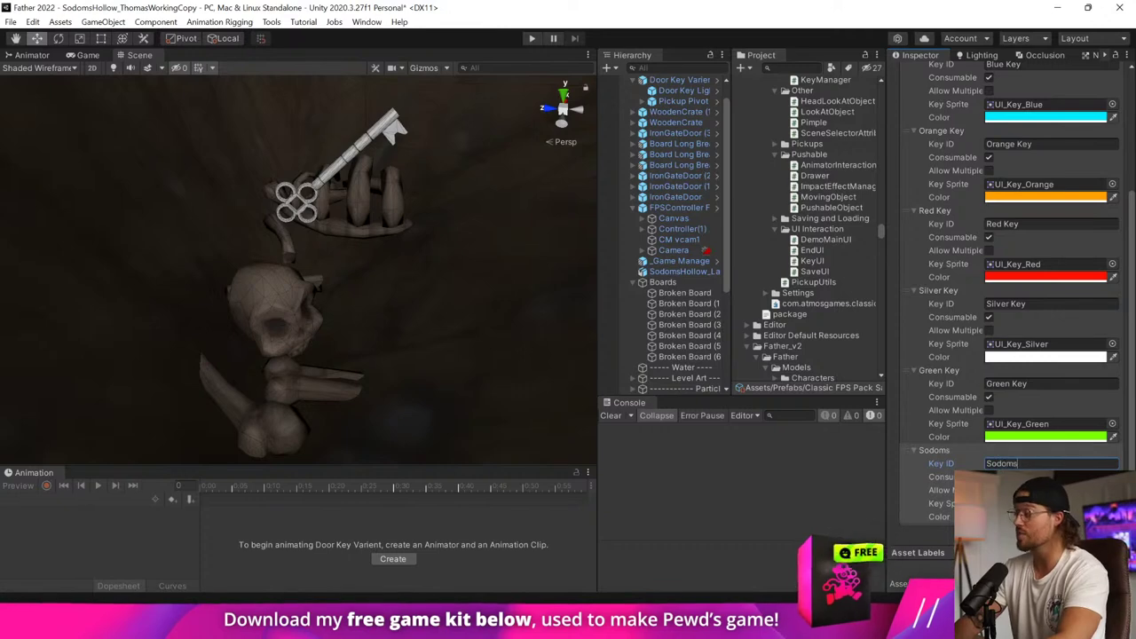
type(" Hollow Orange Key")
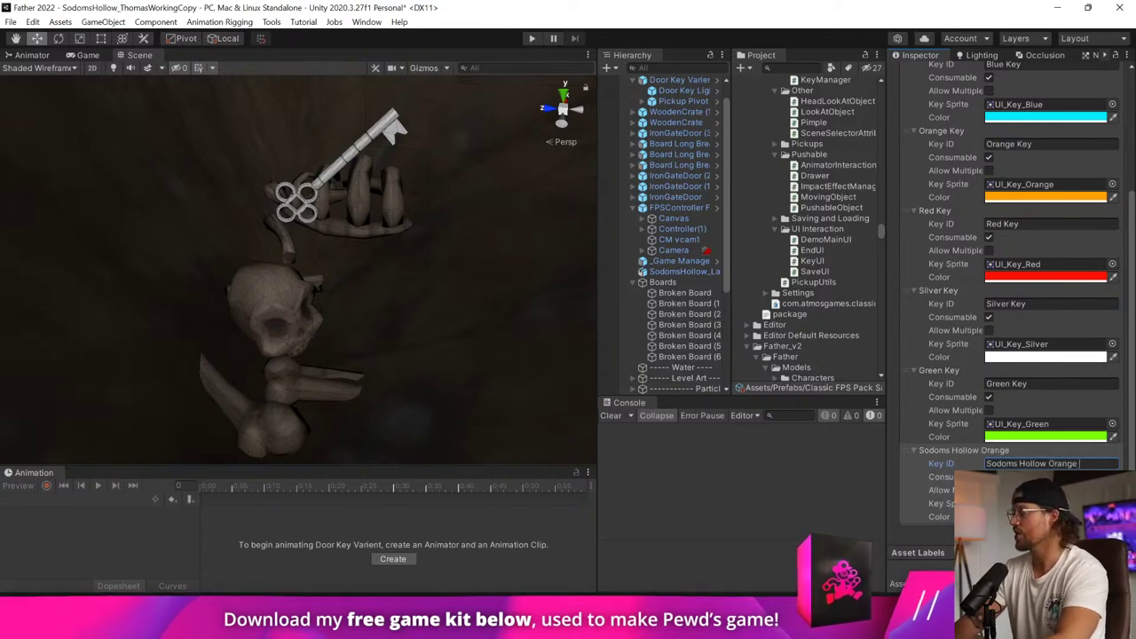
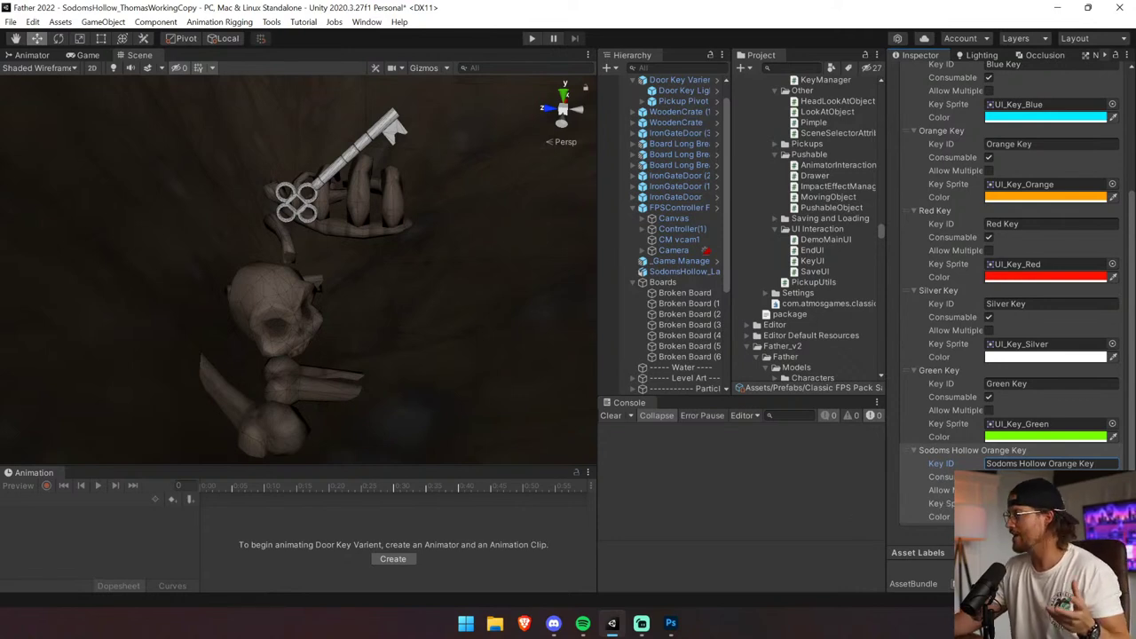
Copy the Orange Key's color to the Sodoms Hollow Orange Key and locate its key sprite in the project.
left_click(1082, 197)
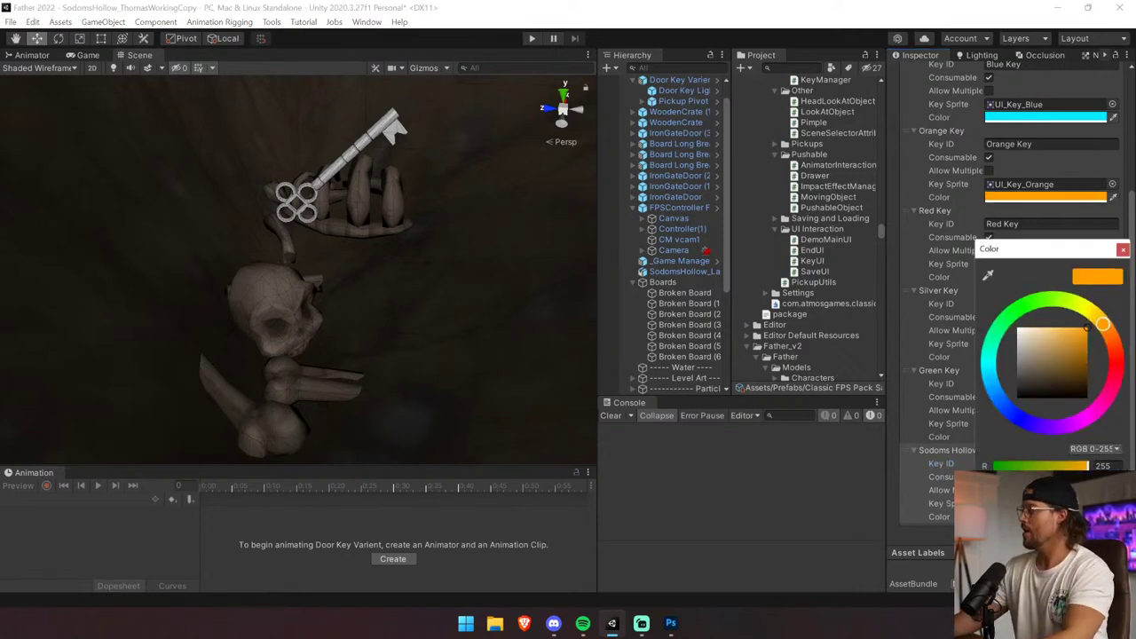
left_click(1123, 249)
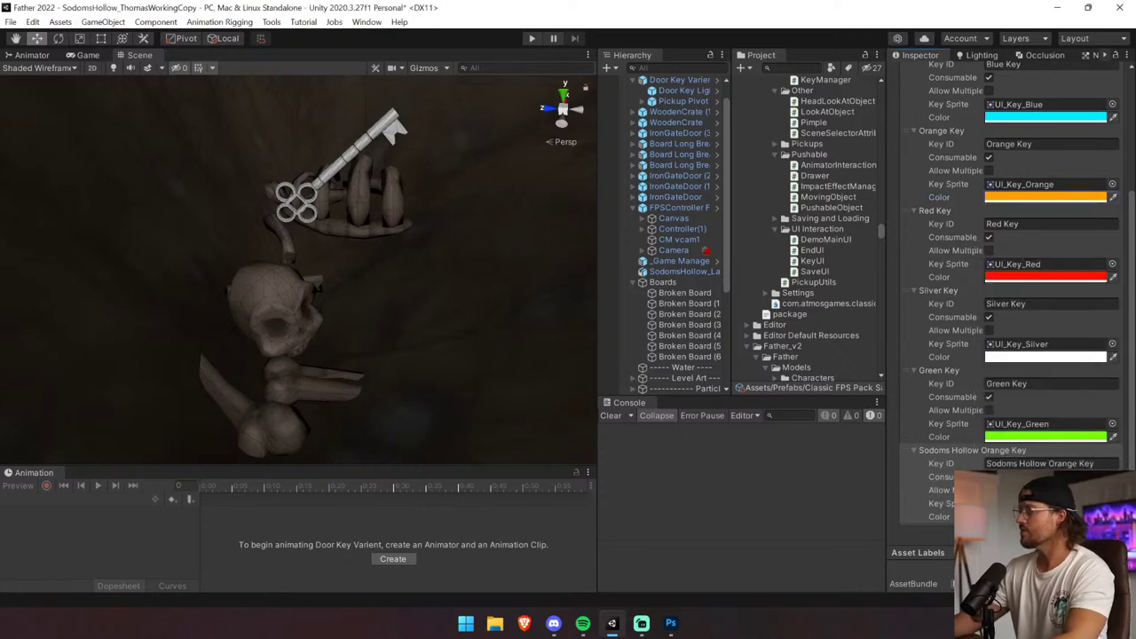
left_click(1046, 517)
left_click_drag(1051, 326, 1102, 351)
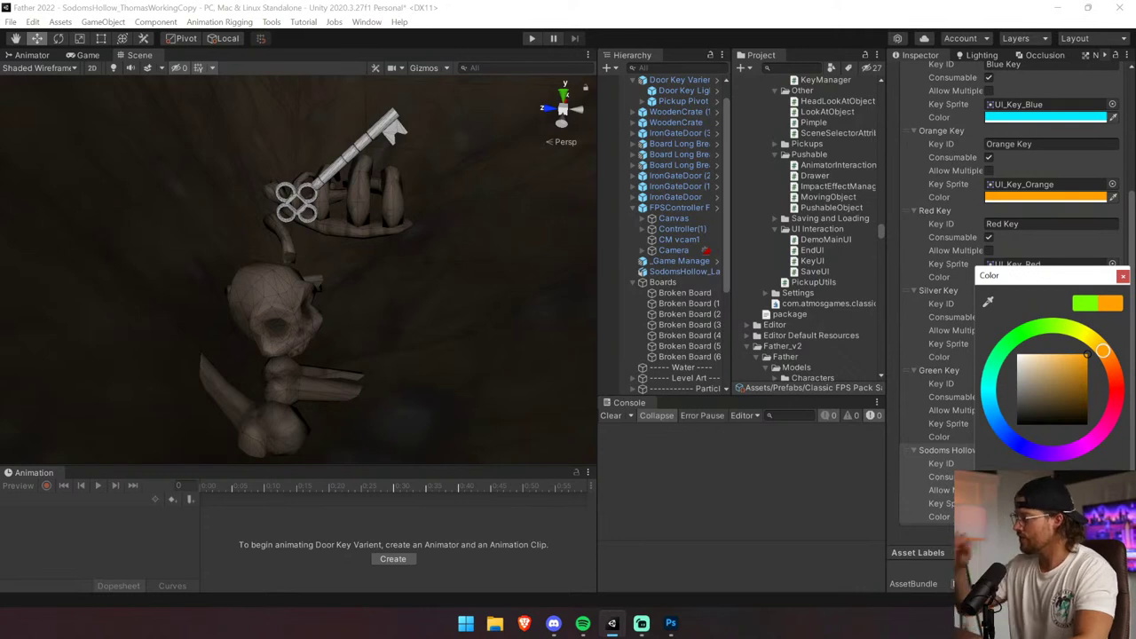
left_click(1124, 277)
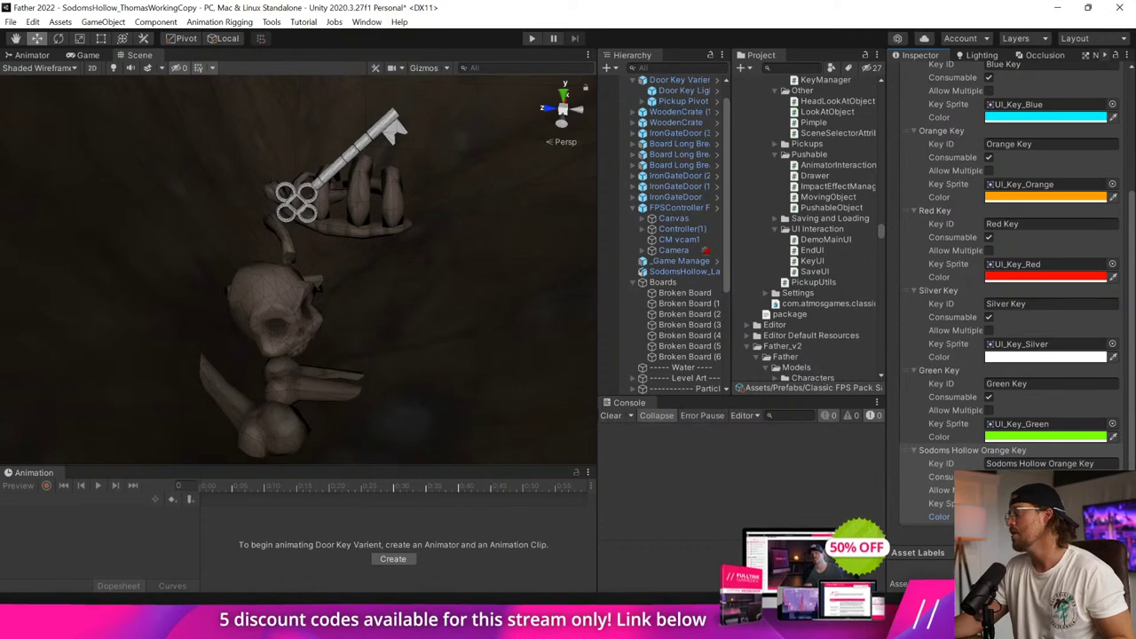
left_click(1021, 503)
scroll(796, 353, "down", 3)
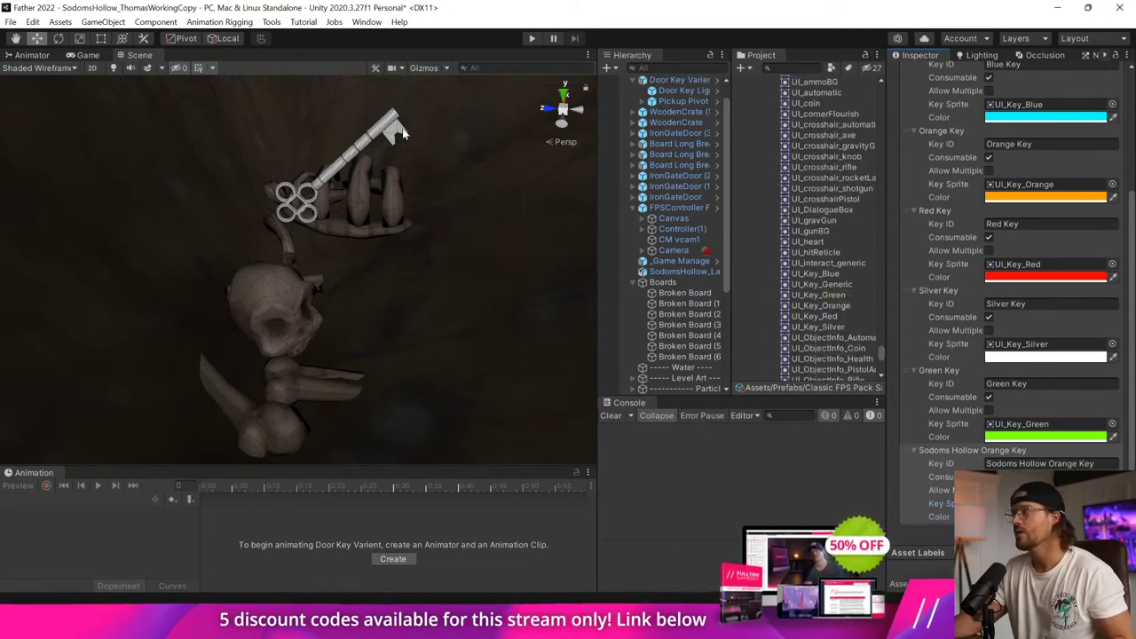
Set the Key reference of the placed Door Key Varient to Sodoms Hollow Orange Key.
left_click(390, 130)
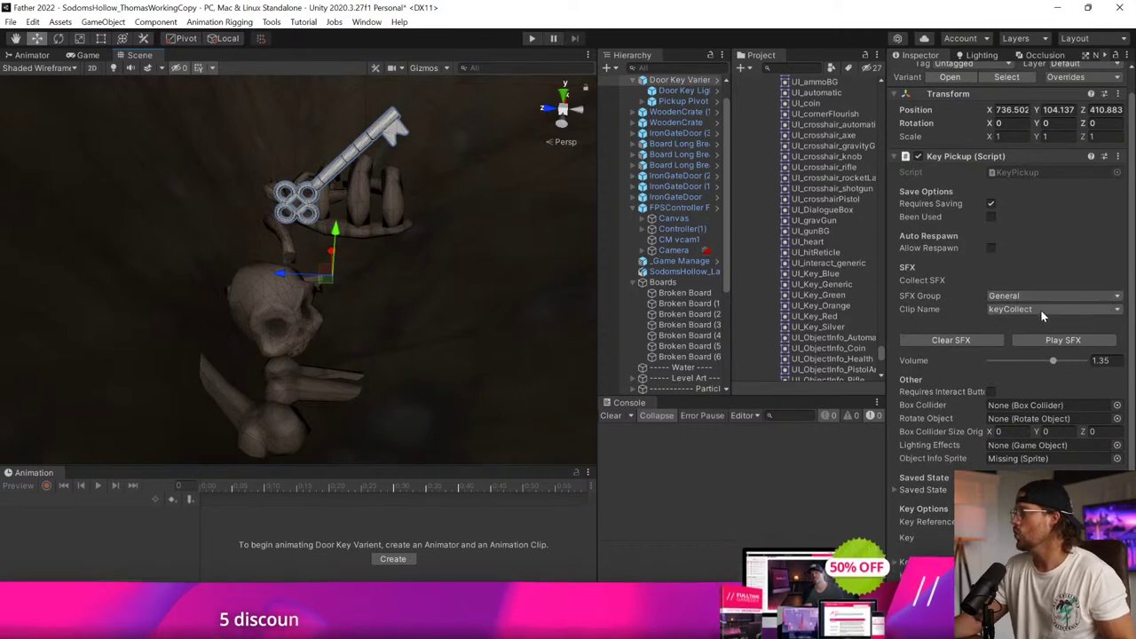
scroll(932, 404, "down", 3)
left_click(1025, 419)
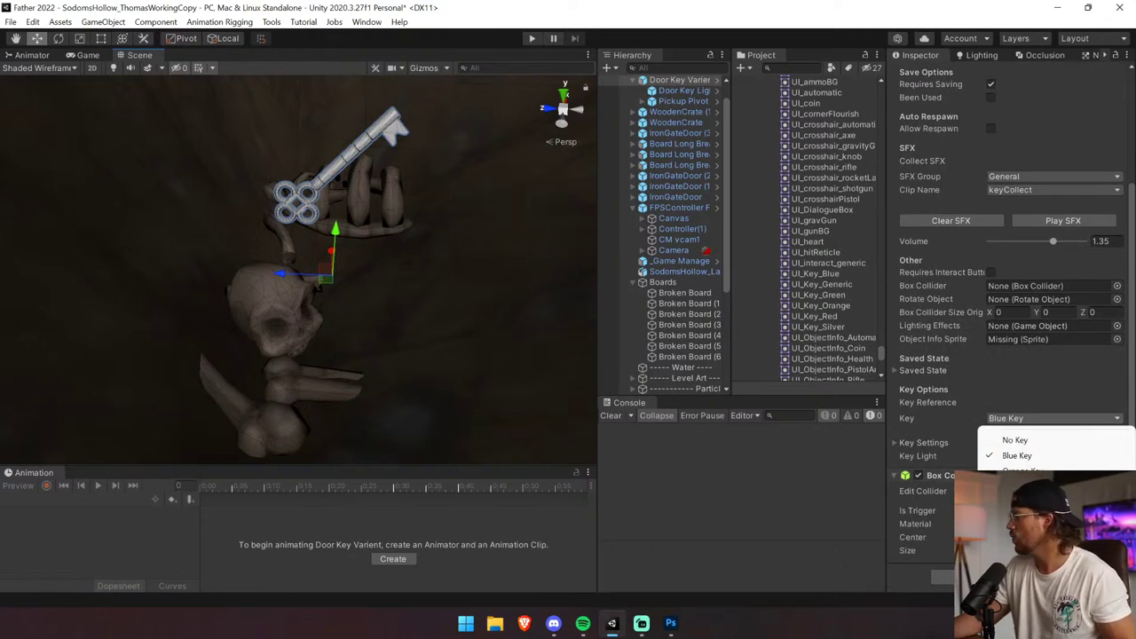
left_click(1030, 532)
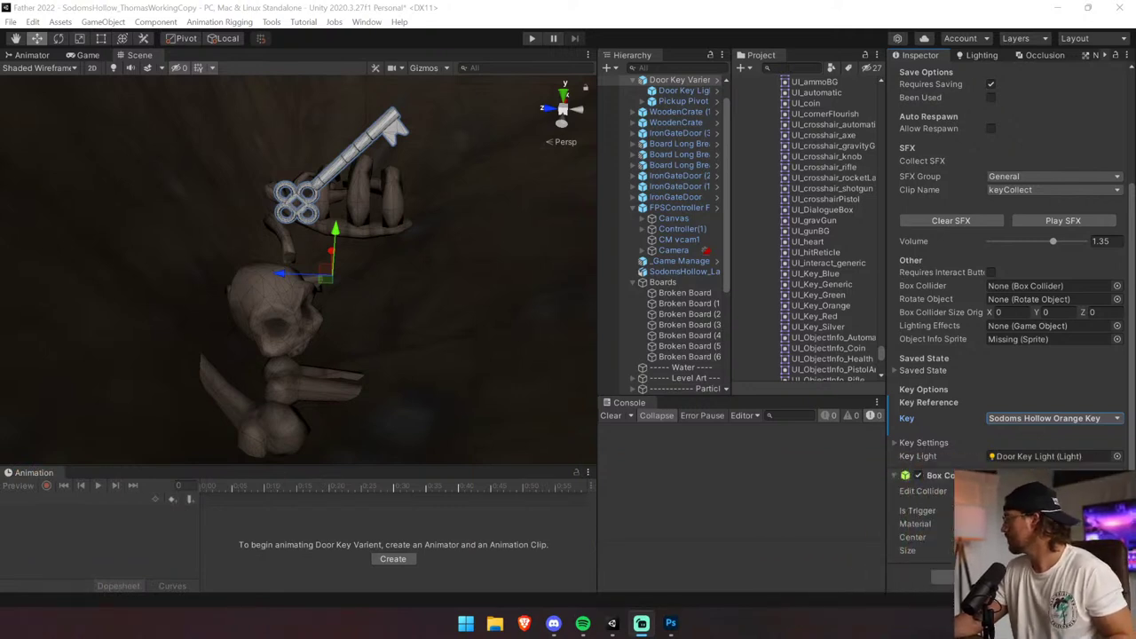
left_click(615, 419)
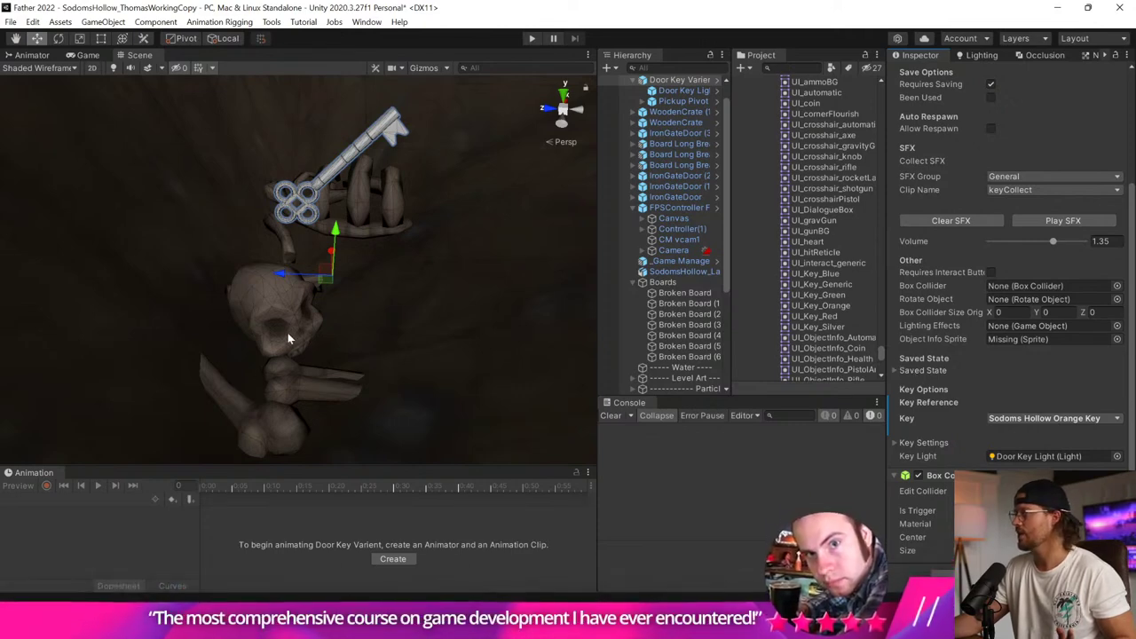
Turn on scene lighting and effects in the Scene view around the boarded grave.
scroll(289, 334, "down", 15)
scroll(293, 332, "up", 8)
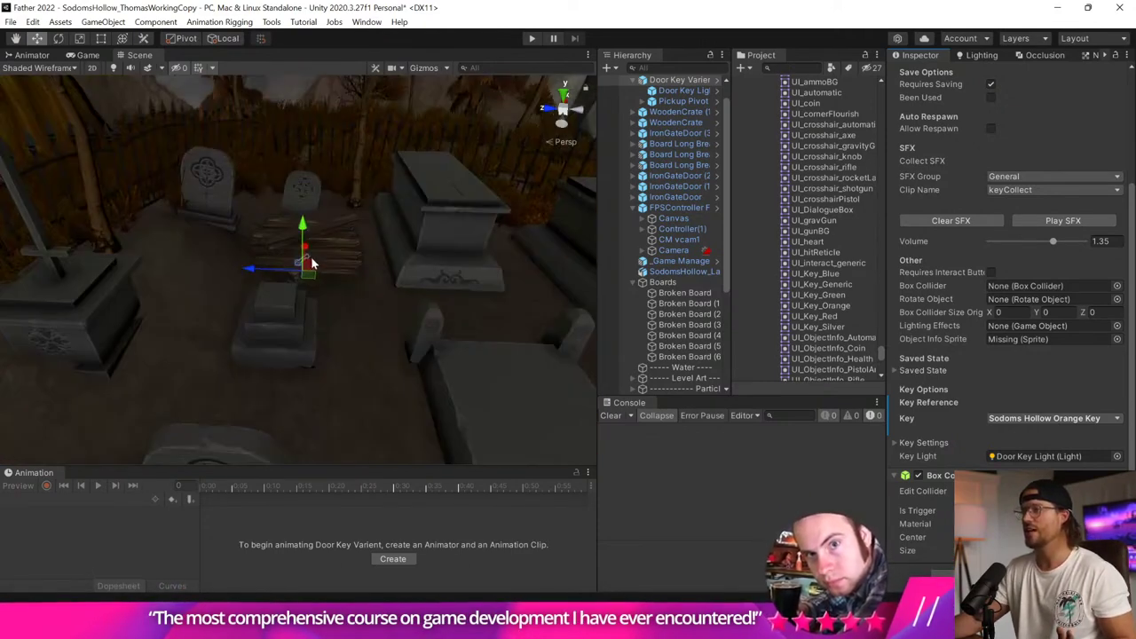
scroll(311, 264, "up", 5)
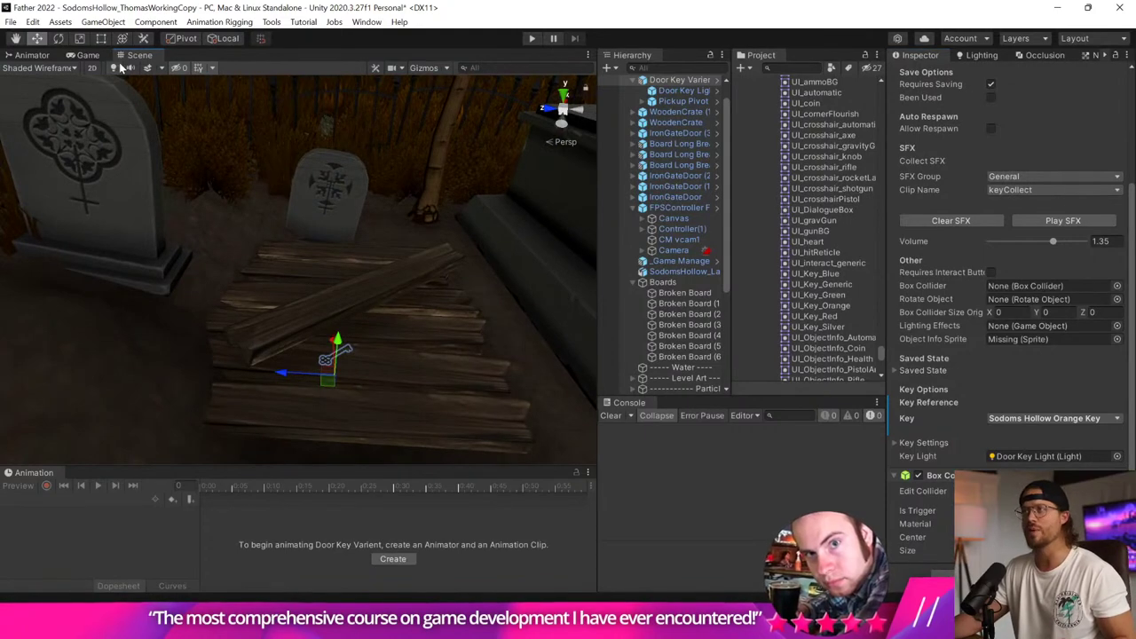
left_click(114, 68)
left_click(148, 68)
Align the player's Controller(1) with a scene view overlooking the graveyard near the boarded grave.
middle_click_drag(442, 236, 413, 296)
right_click_drag(413, 297, 360, 380)
scroll(351, 352, "down", 5)
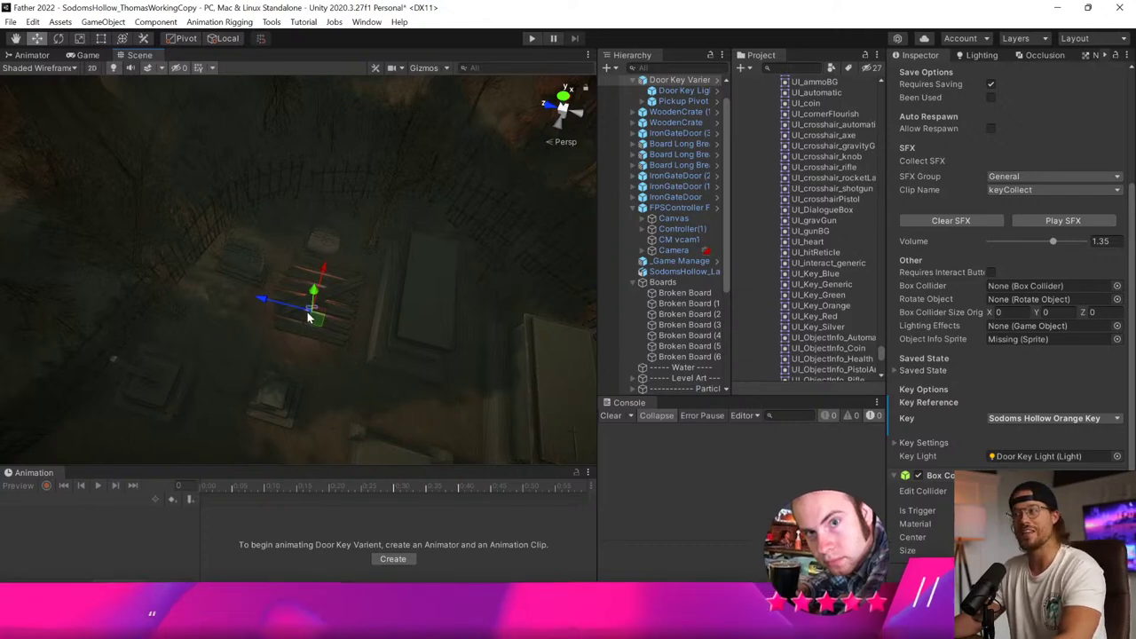
left_click_drag(301, 307, 369, 299, "alt")
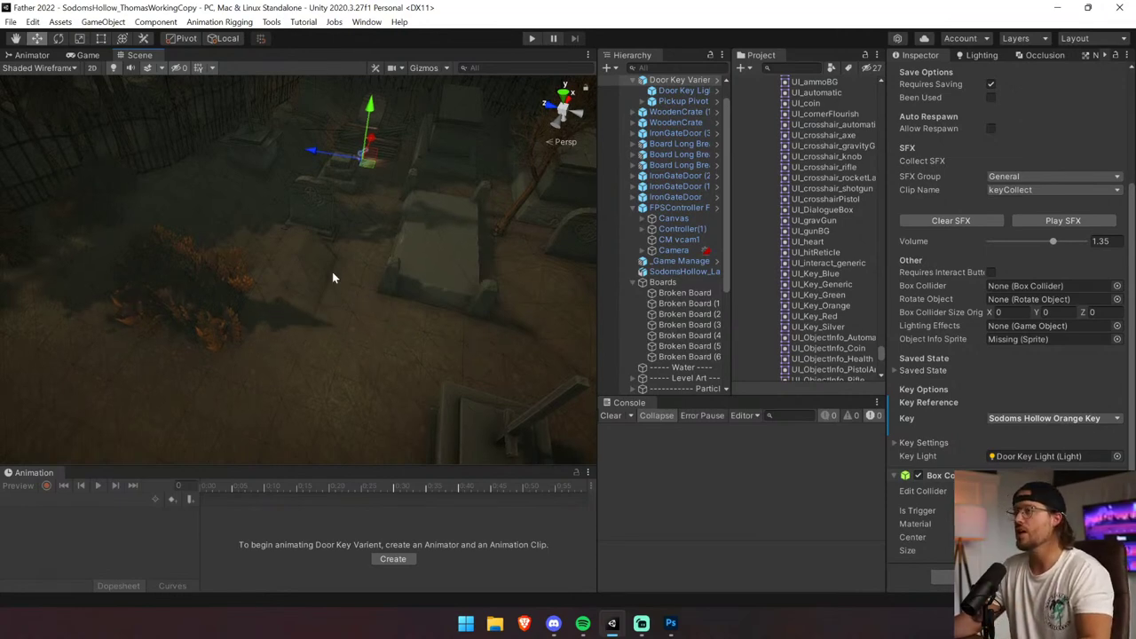
left_click(682, 230)
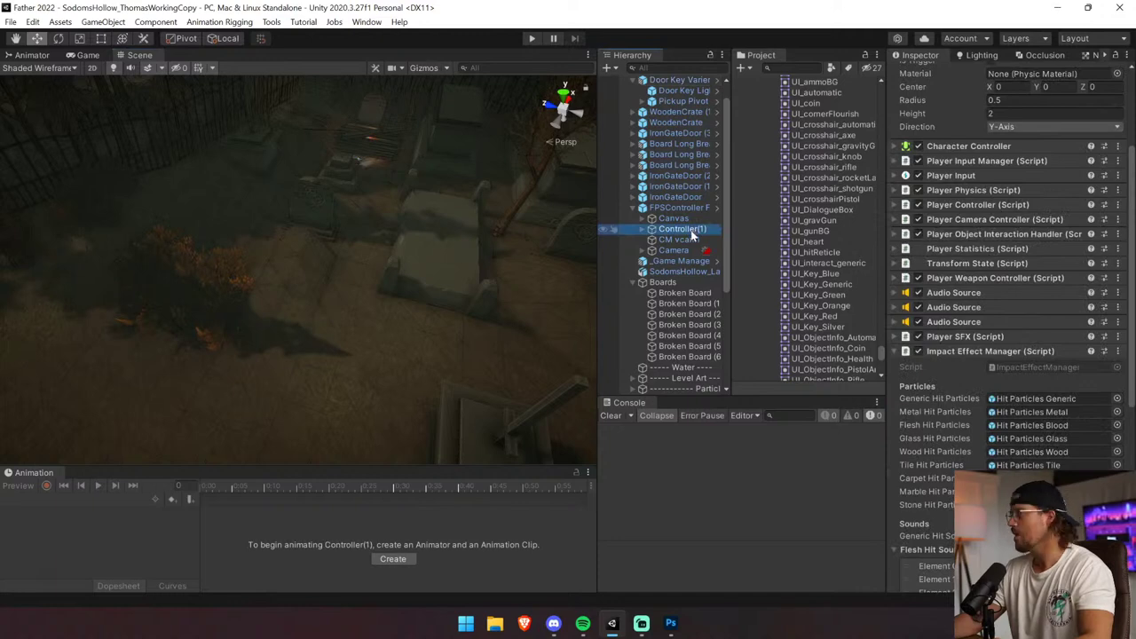
left_click(103, 21)
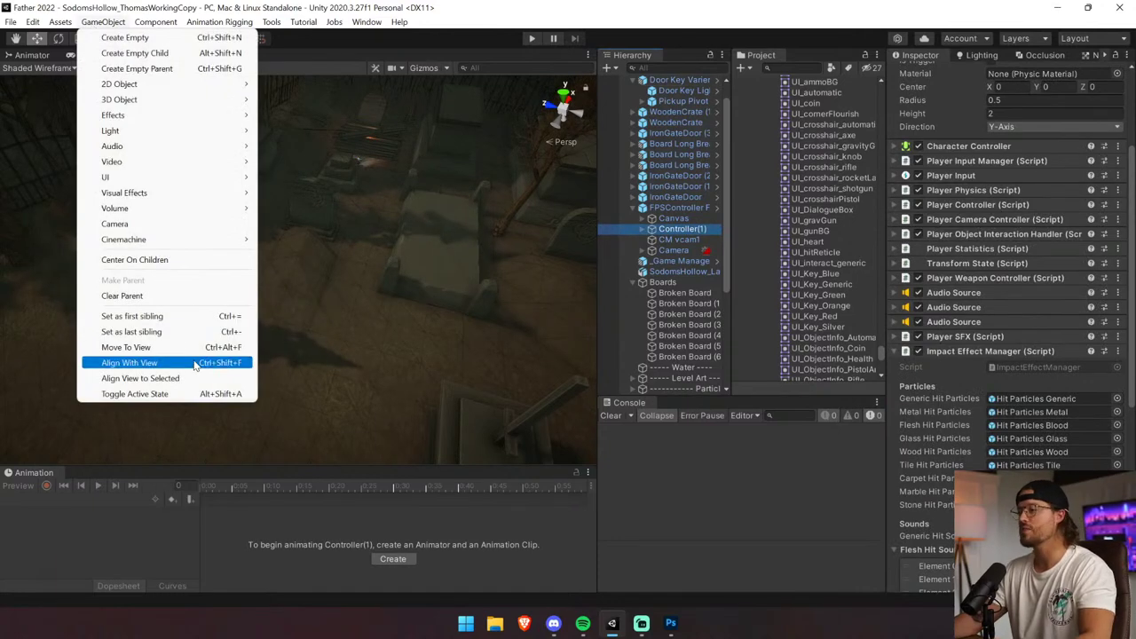
left_click(197, 364)
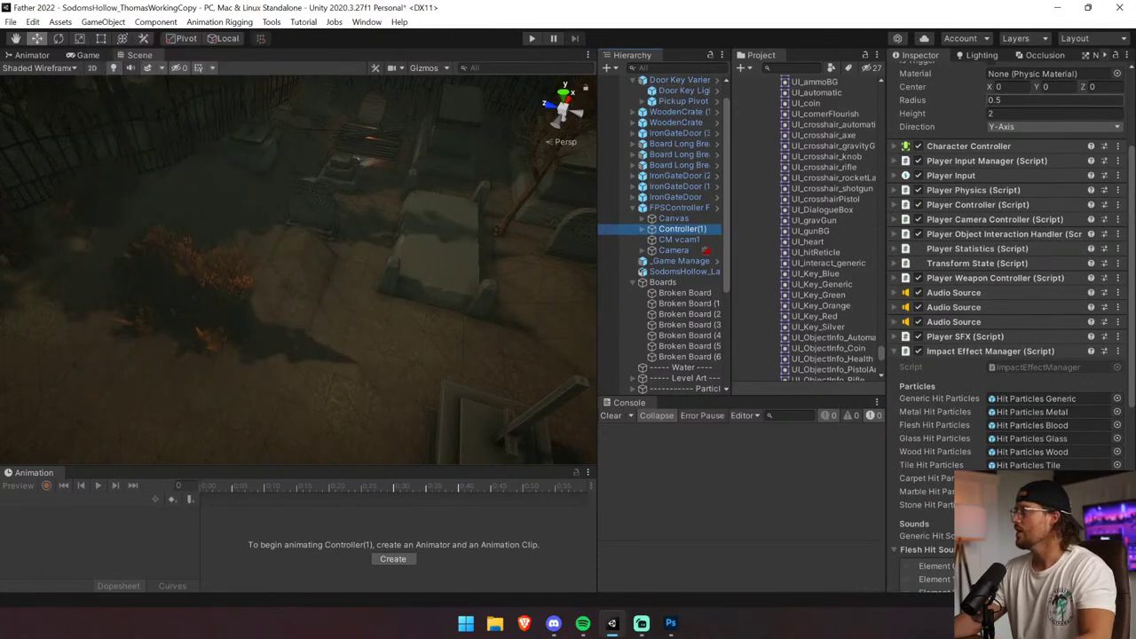
Set Controller(1)'s rotation to 0 on X, Y and Z.
scroll(1008, 267, "up", 3)
type("0")
key("Tab")
type("0")
key("Tab")
type("0")
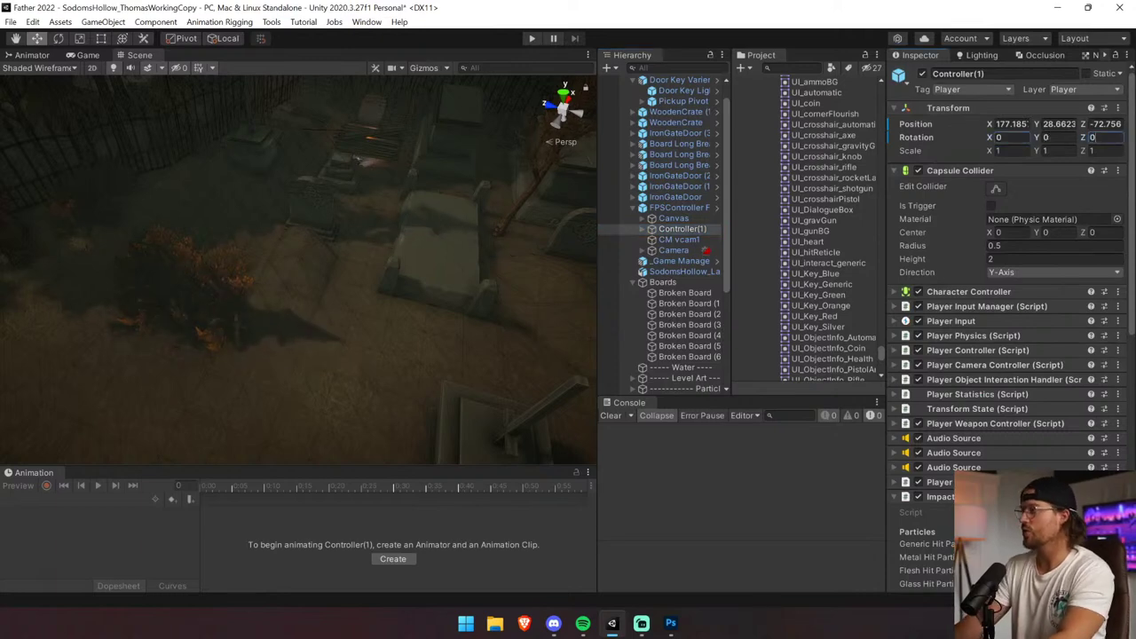
Play-test the level by equipping the axe, walking to the boarded grave and breaking its boards.
left_click(532, 39)
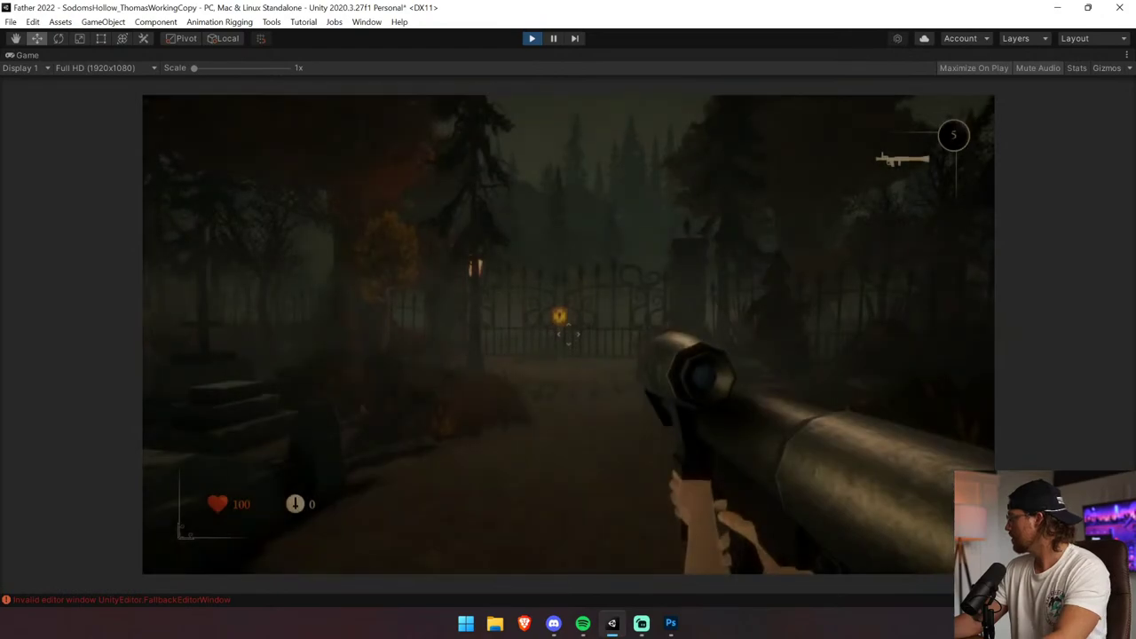
key("1")
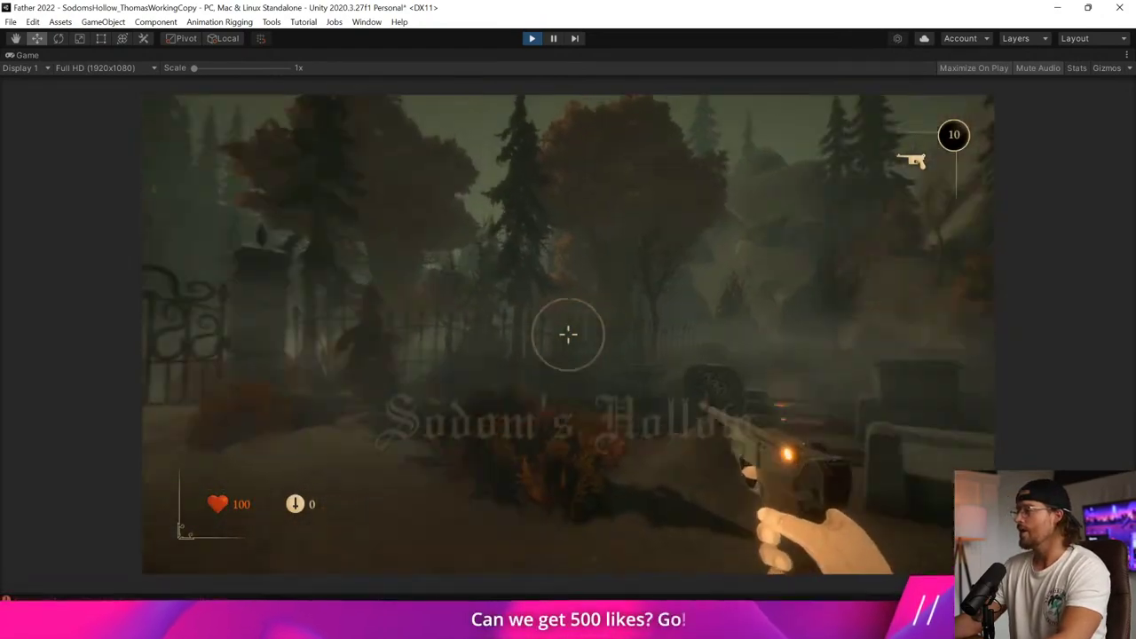
key("w")
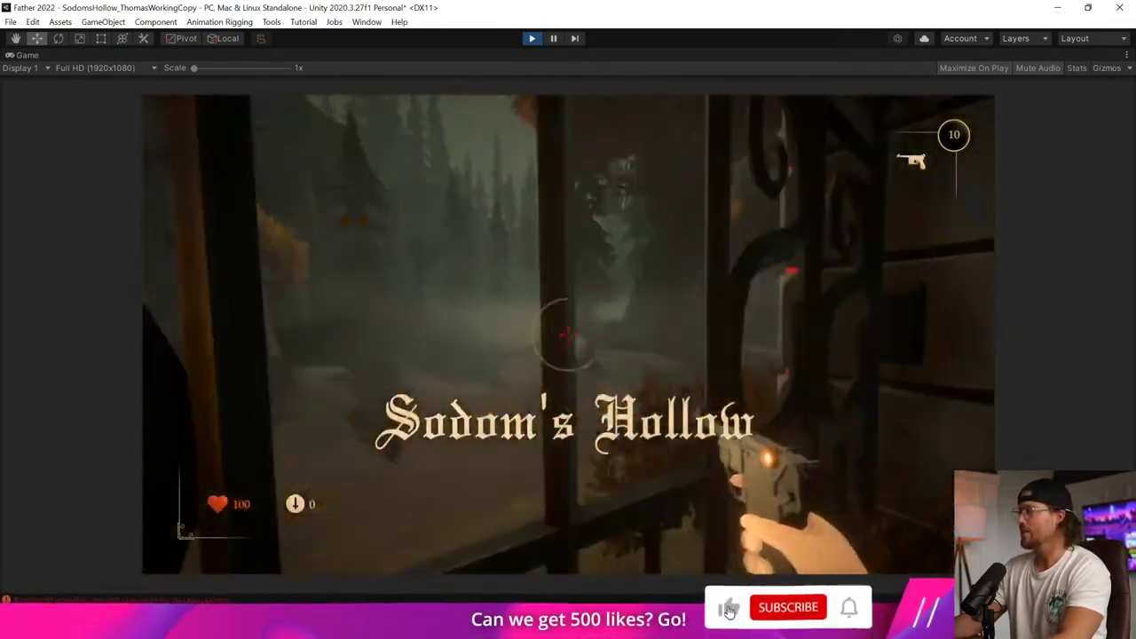
key("w")
key("2")
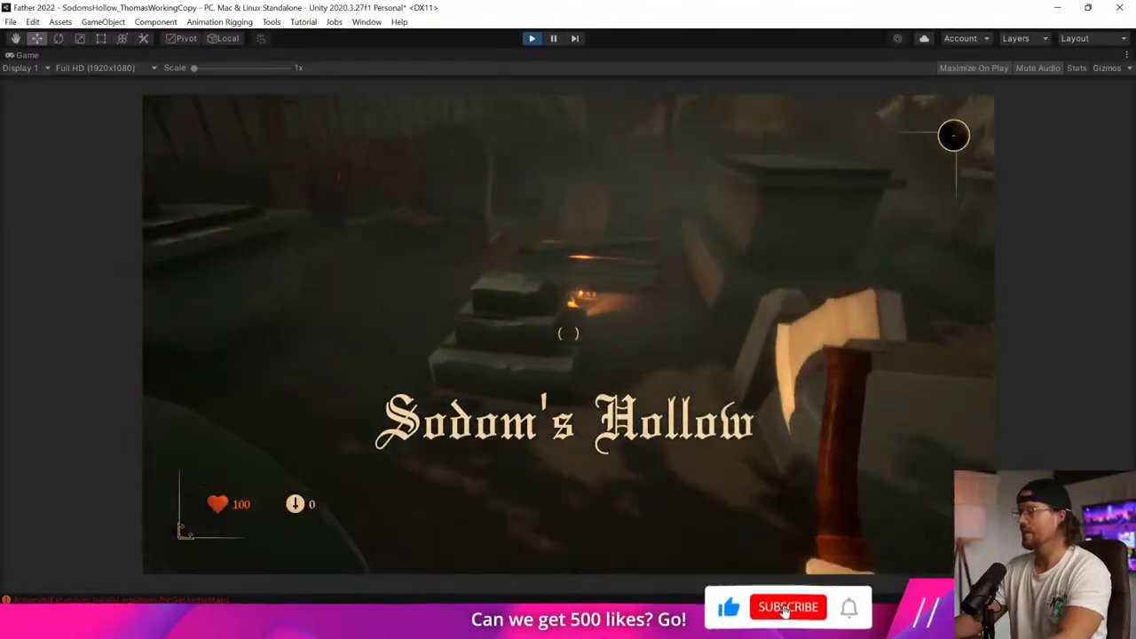
key("w")
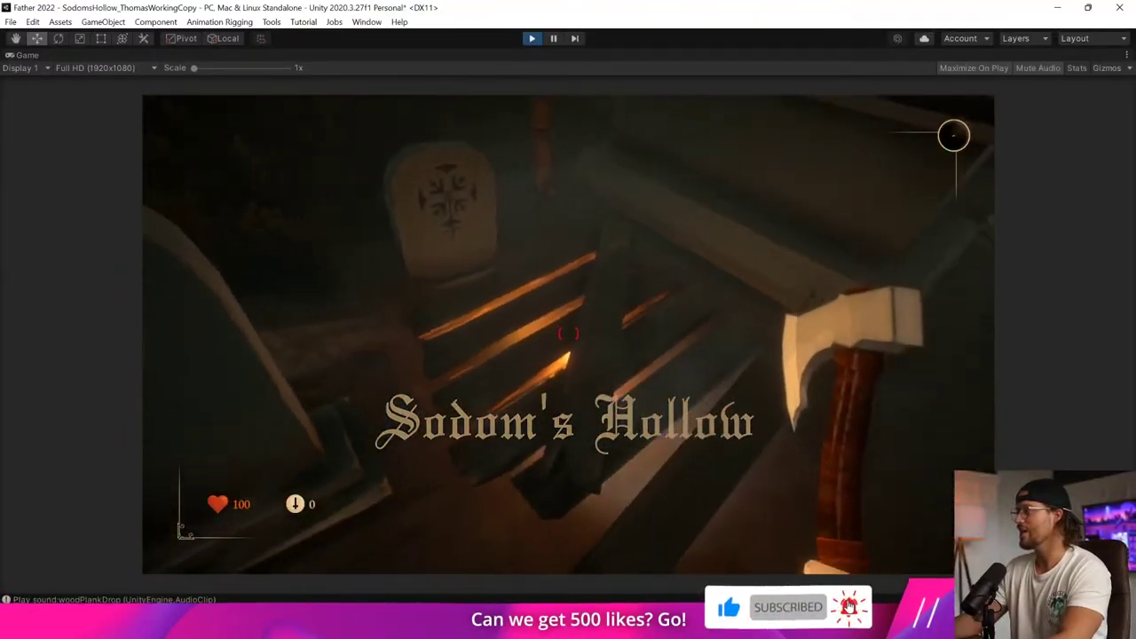
key("w")
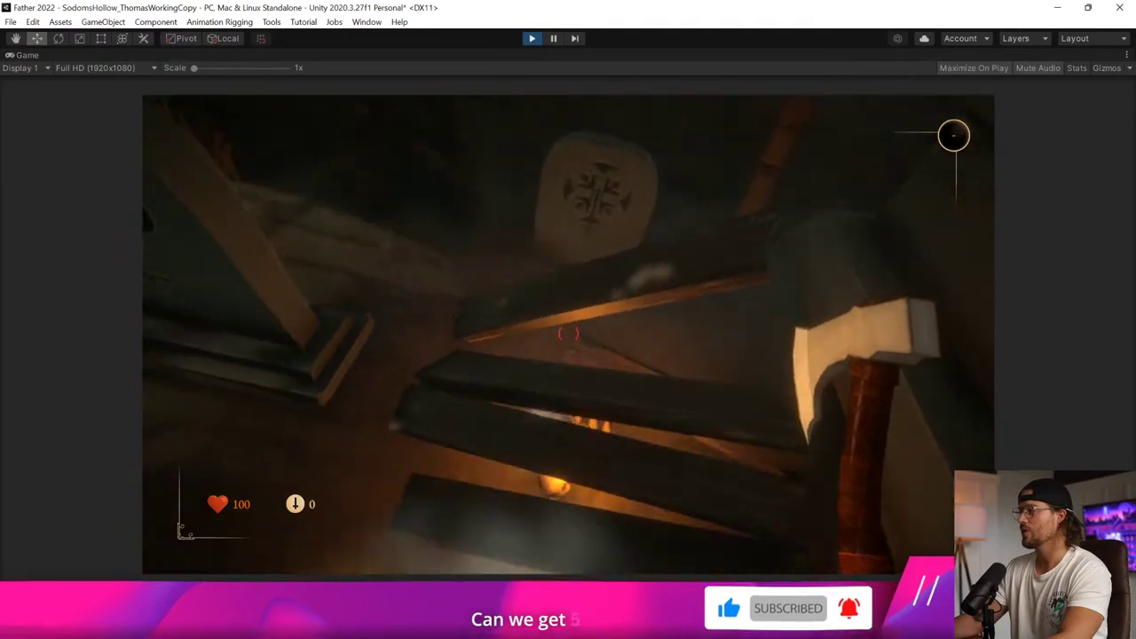
Lift the loose boards off the grave and collect the key beside the skeleton.
left_click(568, 333)
key("e")
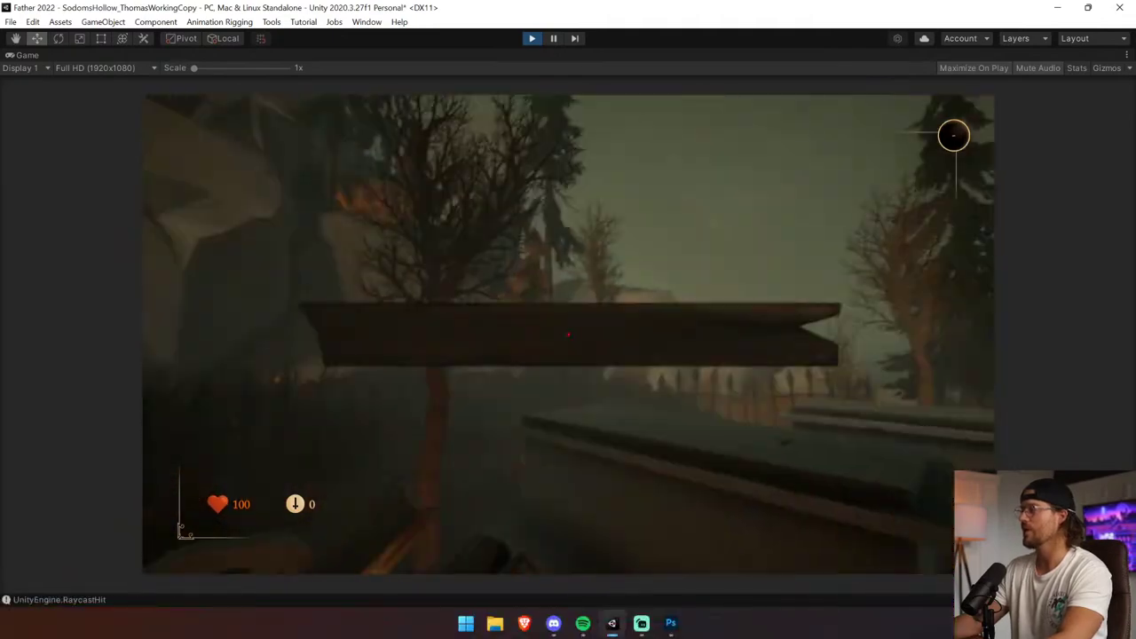
key("e")
key("e")
key("e")
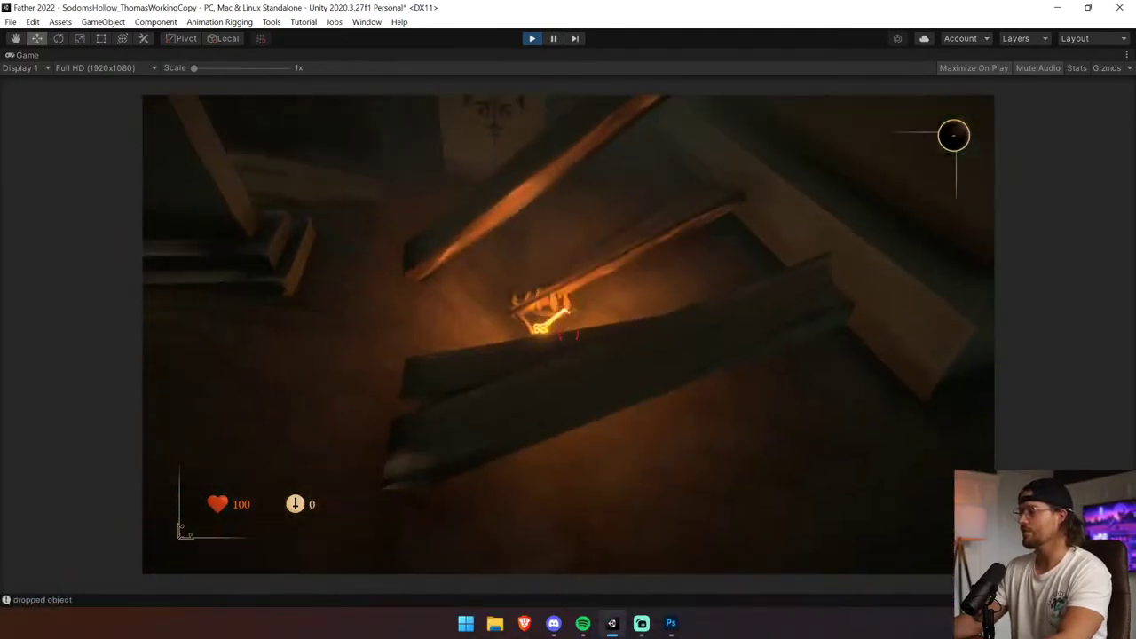
key("e")
key("e")
key("e")
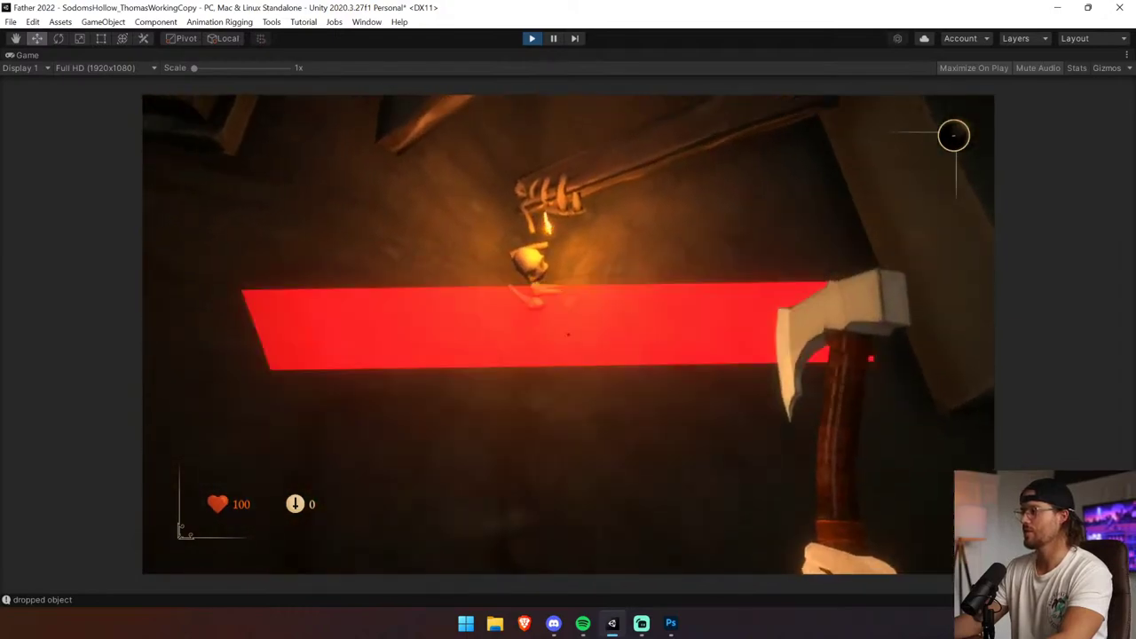
key("e")
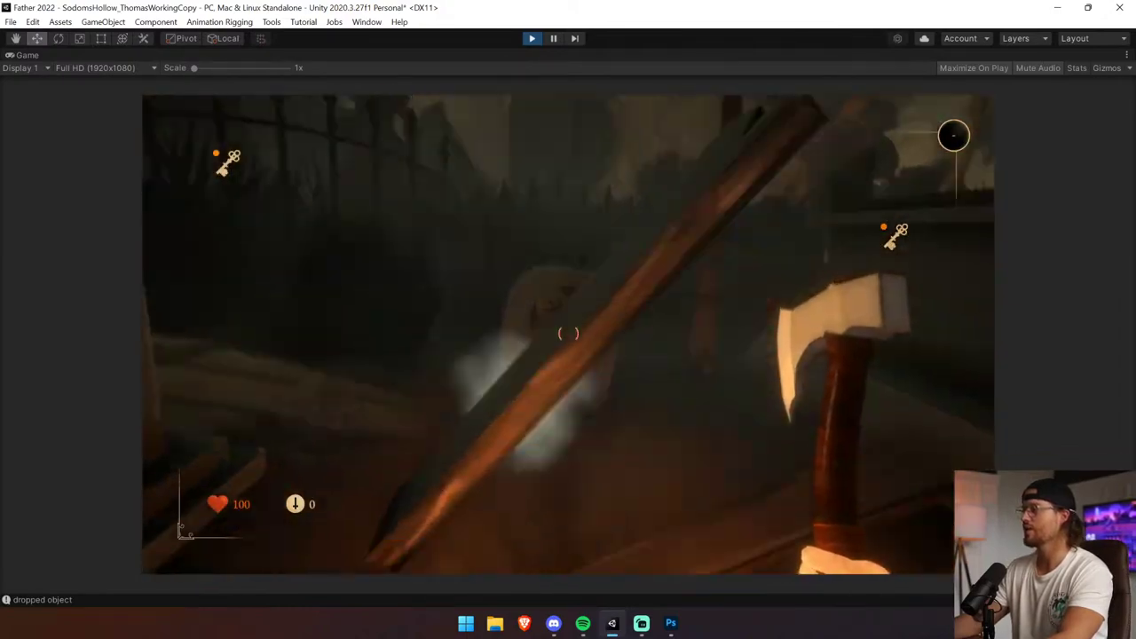
key("e")
Check the light over the skeleton with the key collected, and stop the play test.
key("w")
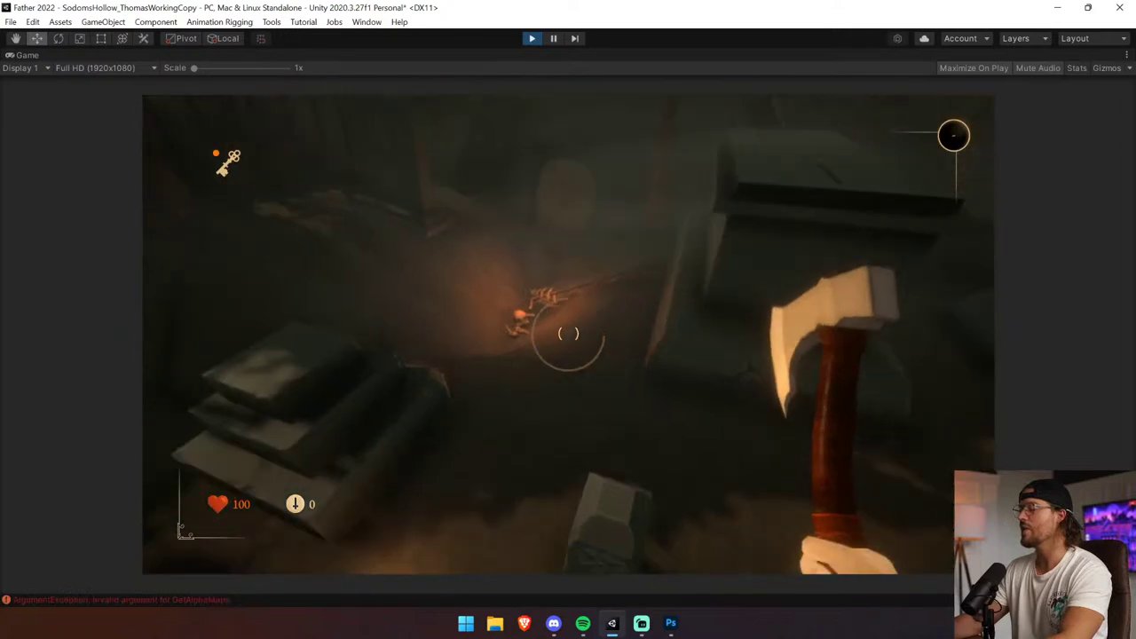
key("w")
key("Escape")
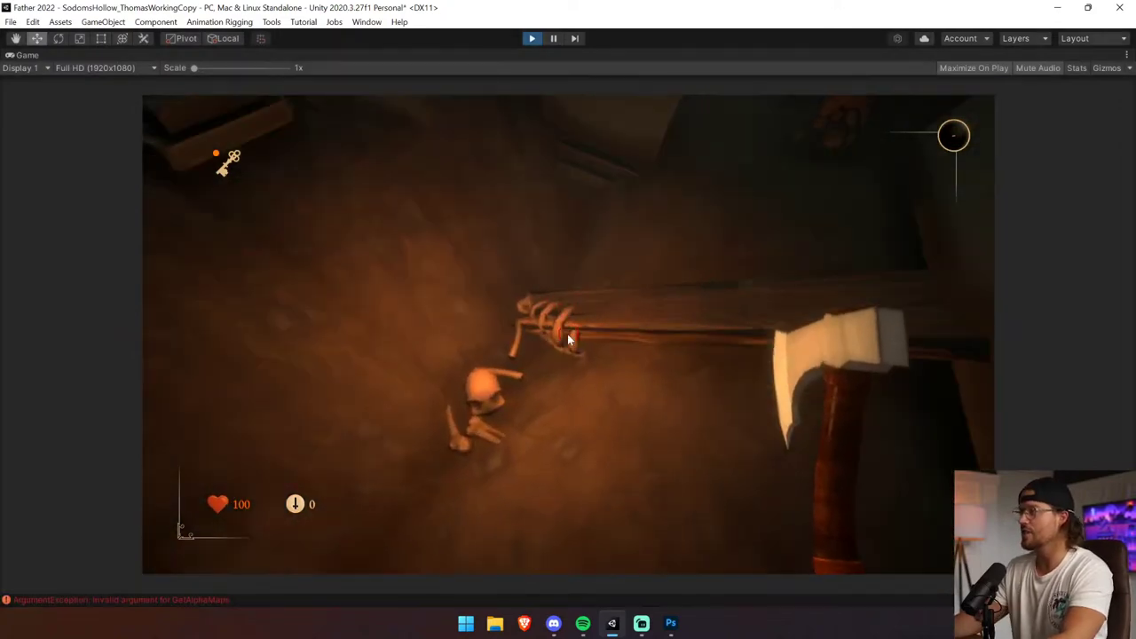
key("ctrl+p")
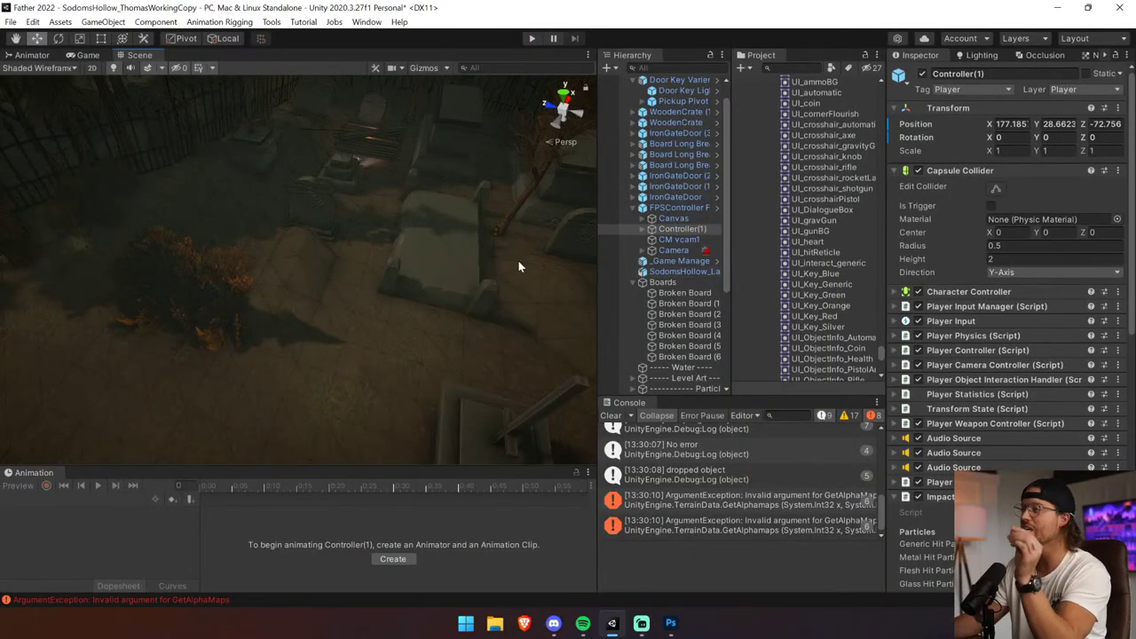
Clear the console and assign Door Key Light as the Lighting Effects object in the Door Key Varient prefab.
left_click(362, 160)
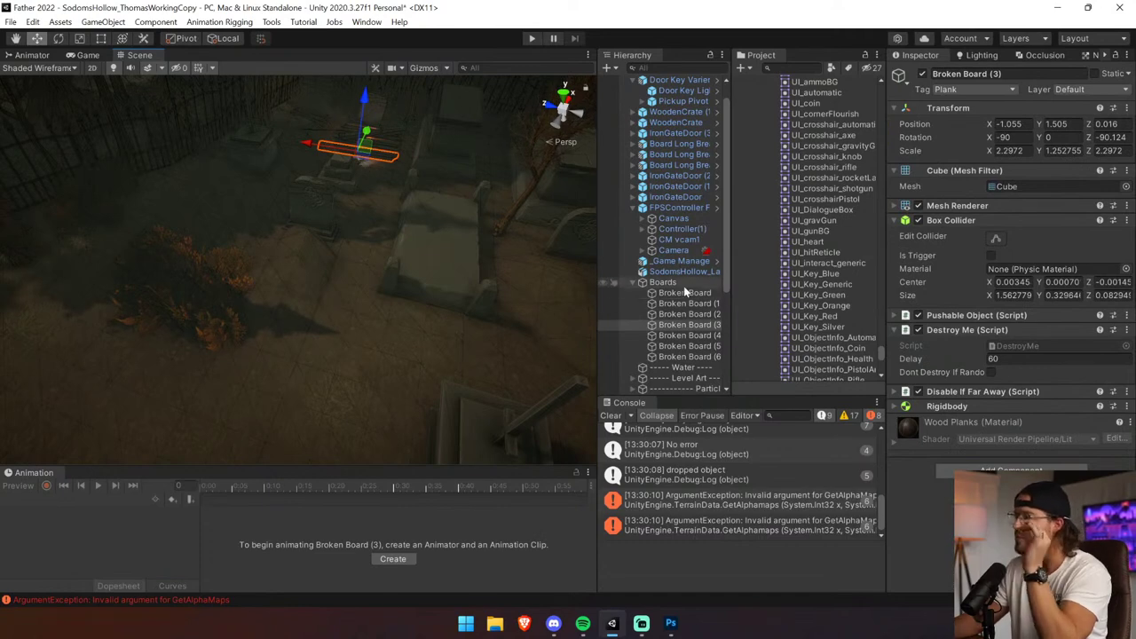
left_click(710, 81)
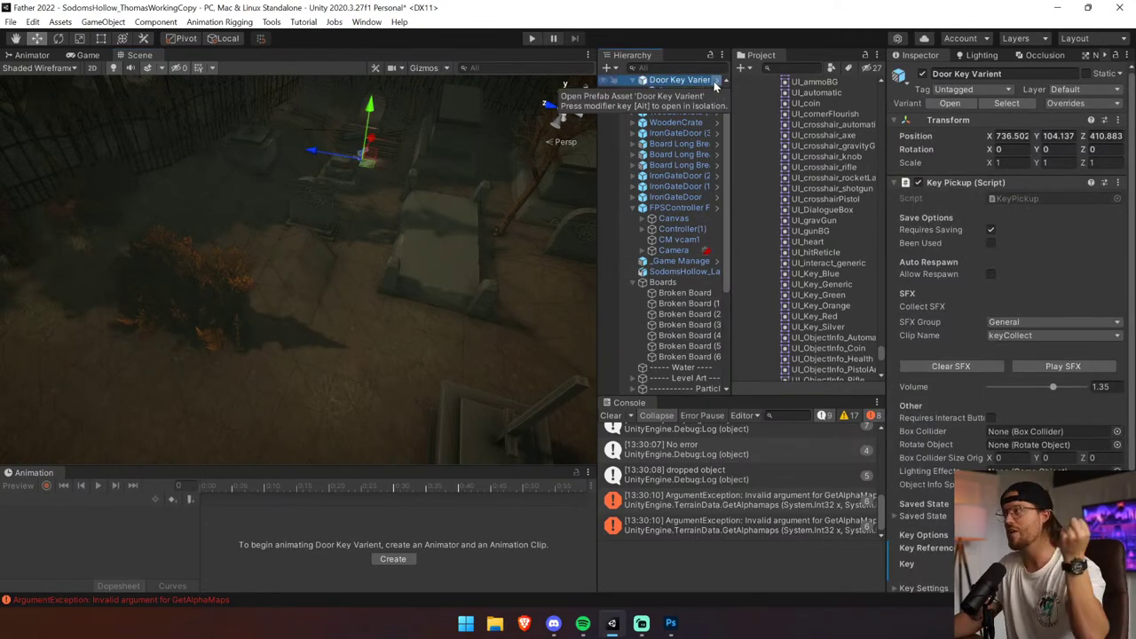
left_click(717, 80)
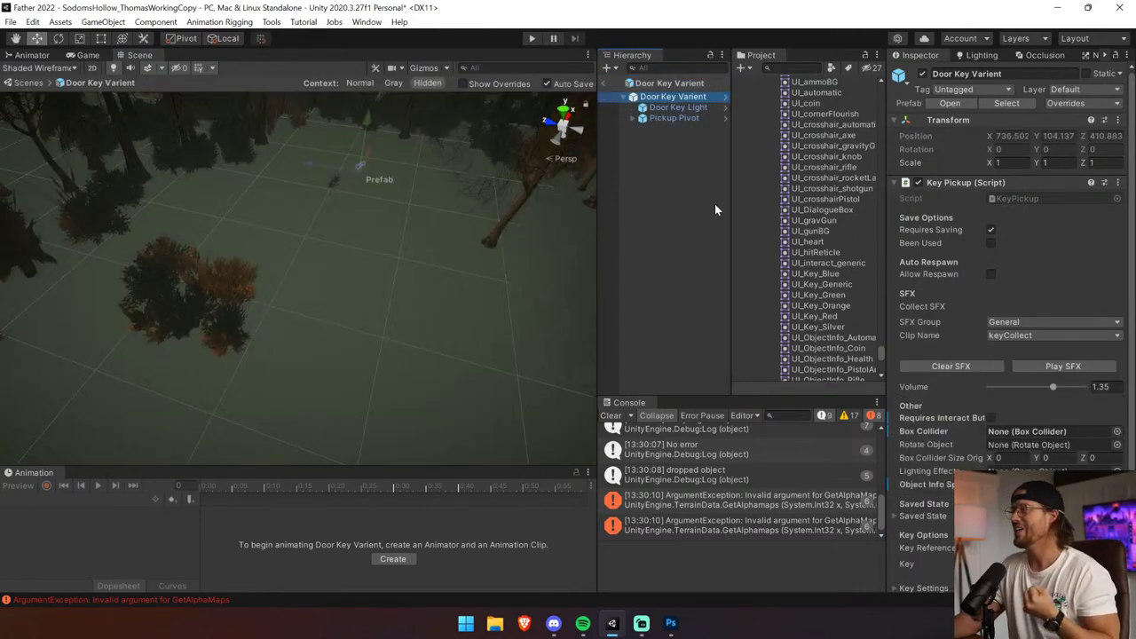
left_click(611, 416)
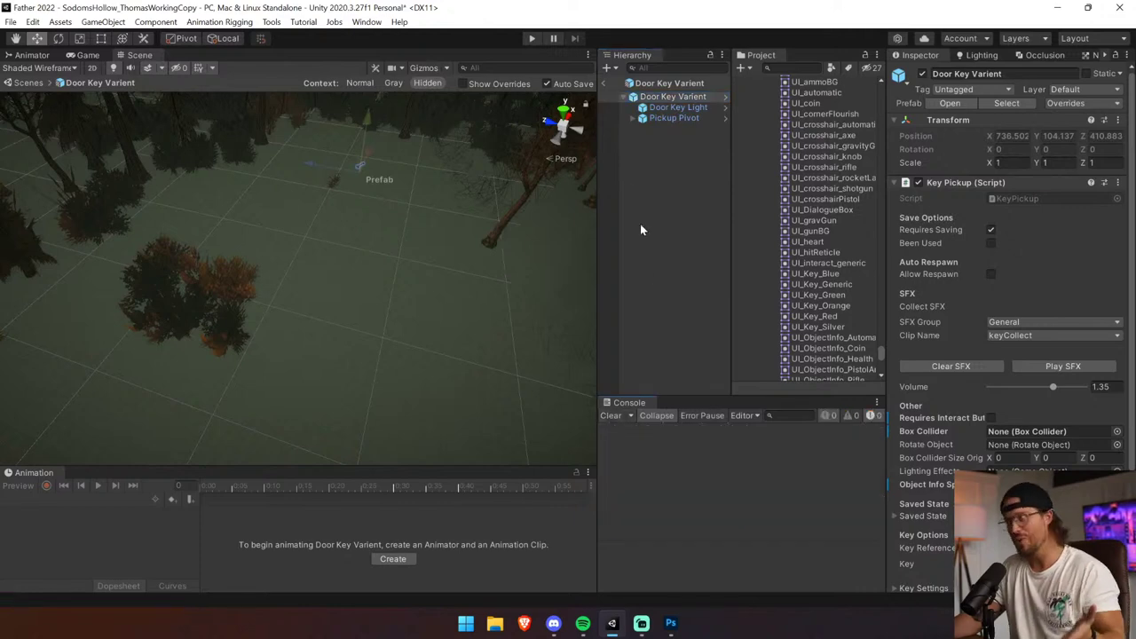
left_click_drag(658, 107, 1021, 471)
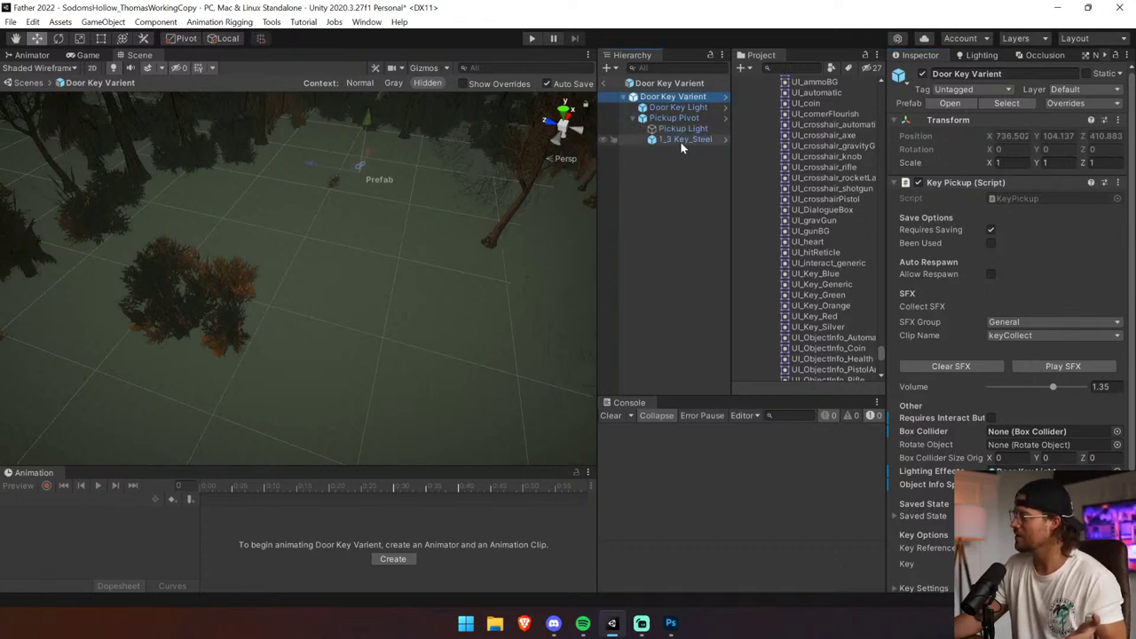
left_click(681, 130)
left_click(675, 107)
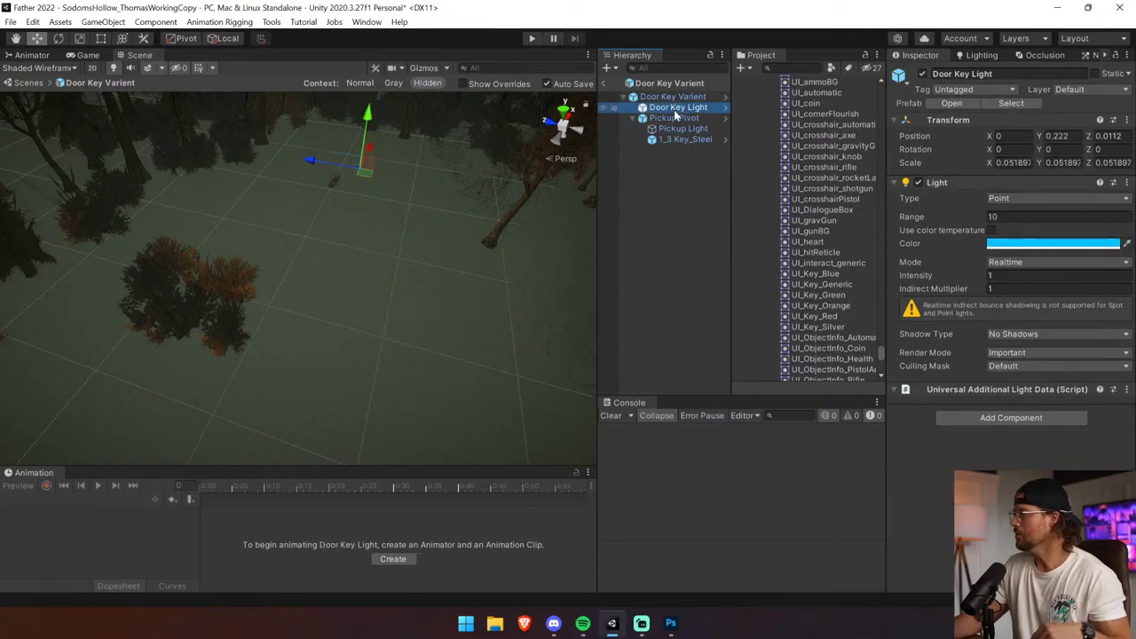
left_click(605, 82)
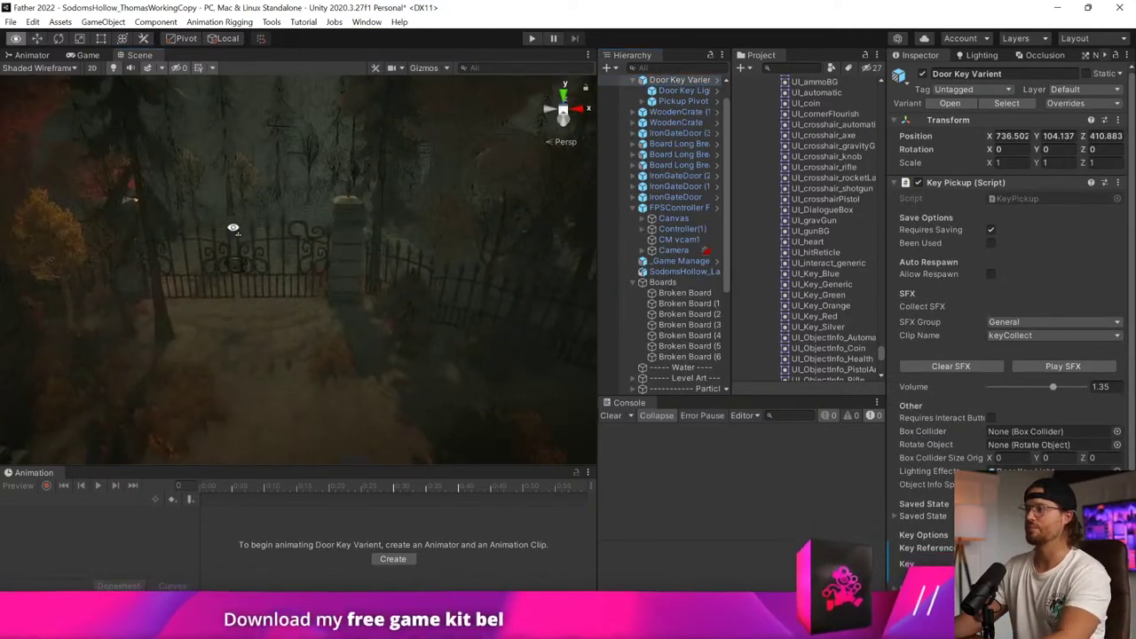
Unlock the IronGateDoor's Door Rounded Variant at the graveyard path and set its Key to No Key.
left_click(248, 238)
left_click(249, 234)
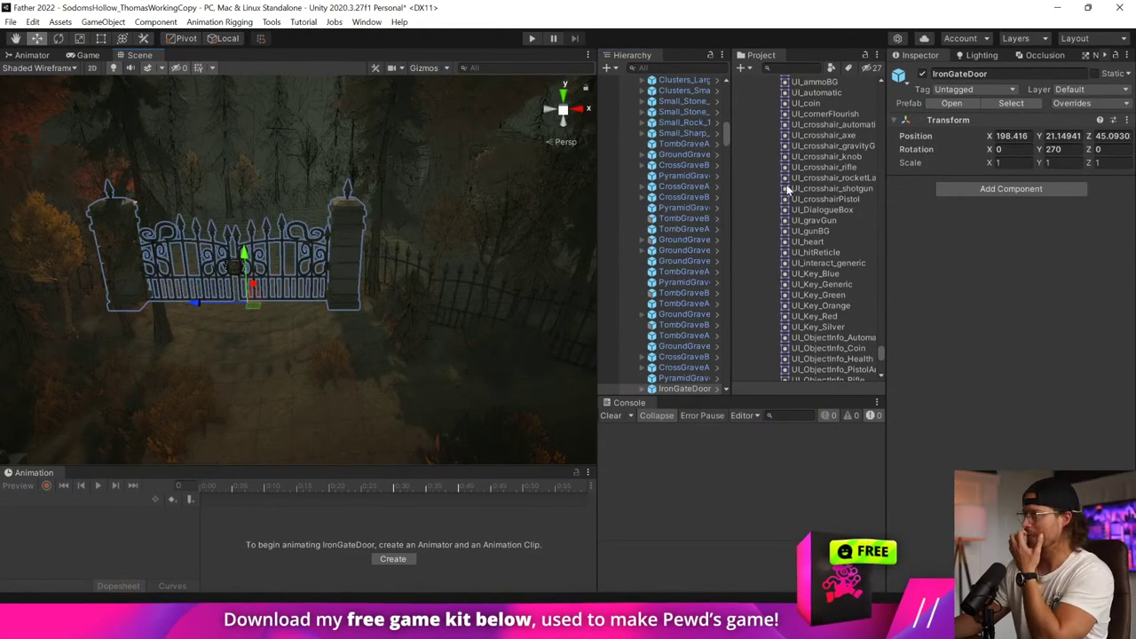
left_click(642, 388)
scroll(649, 382, "down", 2)
left_click(685, 320)
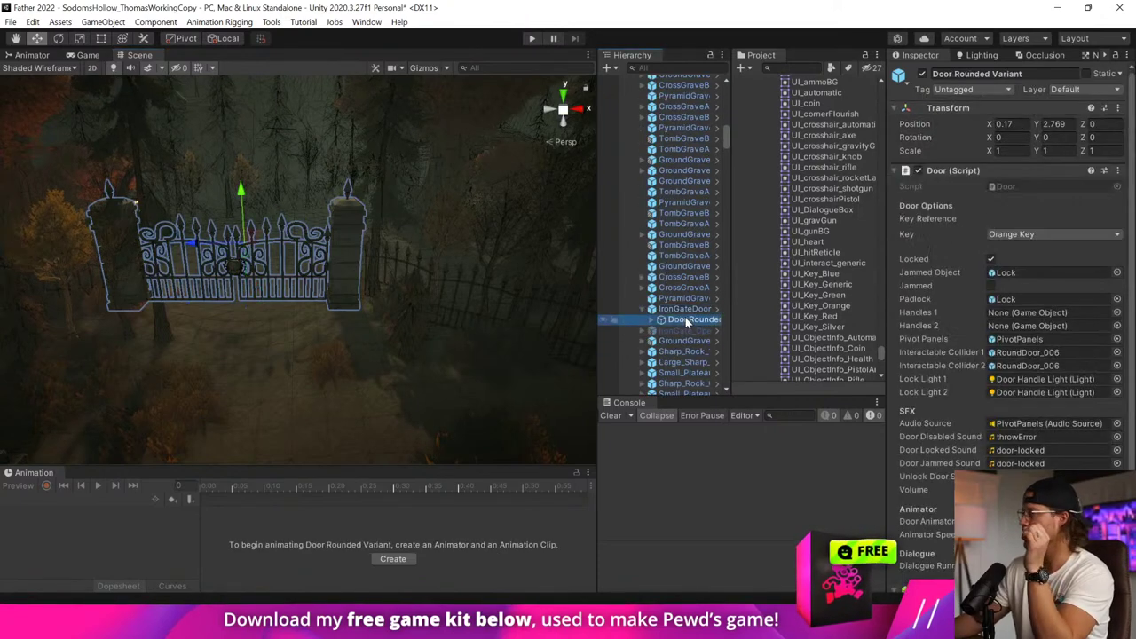
left_click(992, 258)
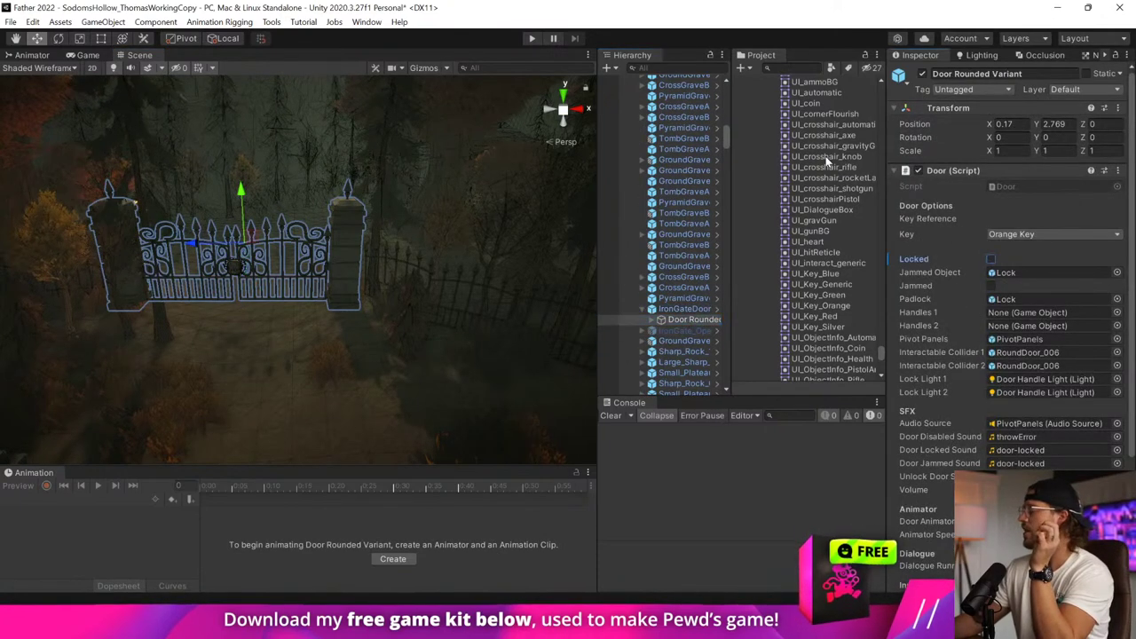
left_click(1048, 234)
left_click(1046, 253)
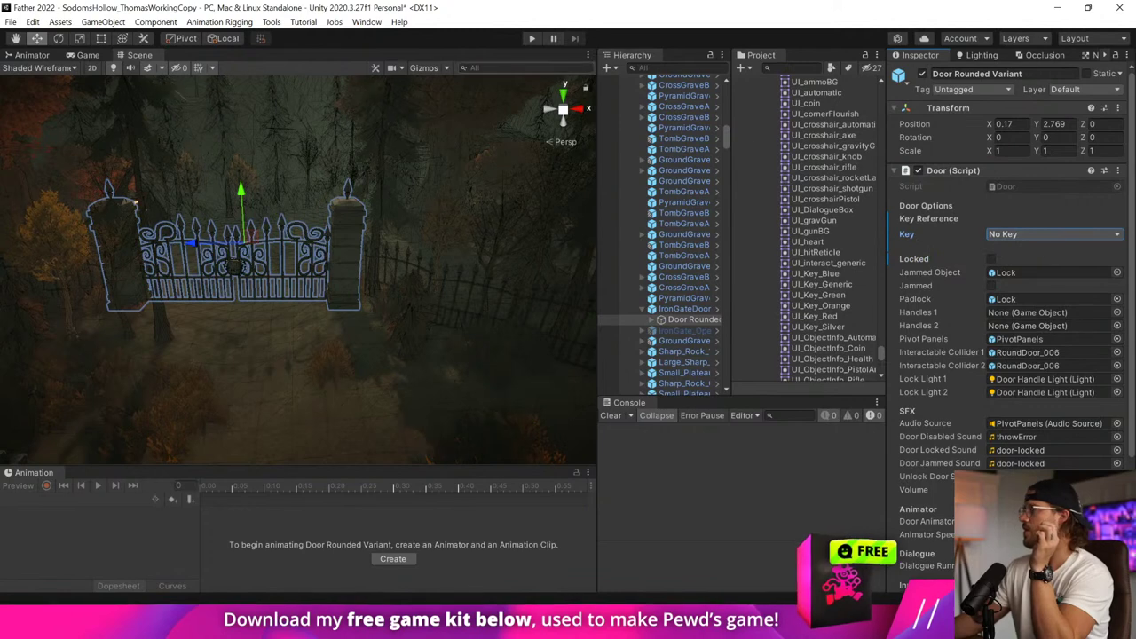
Start a play test, switch from the rocket launcher to weapon 1, and clear the loose boards off the graveyard grave.
left_click(531, 39)
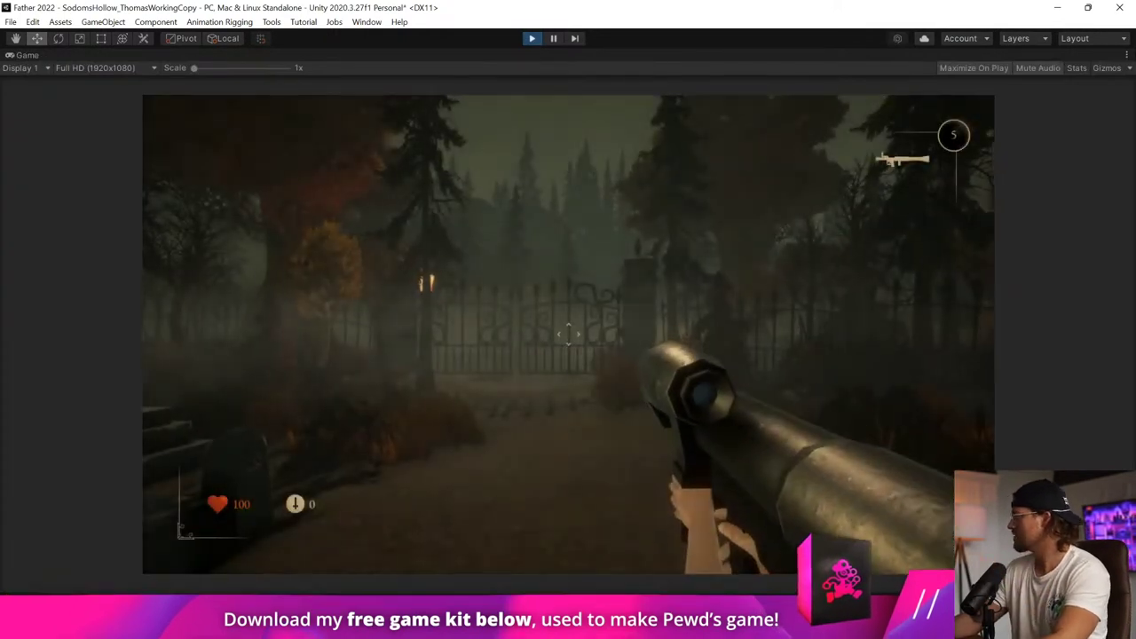
key("1")
key("w")
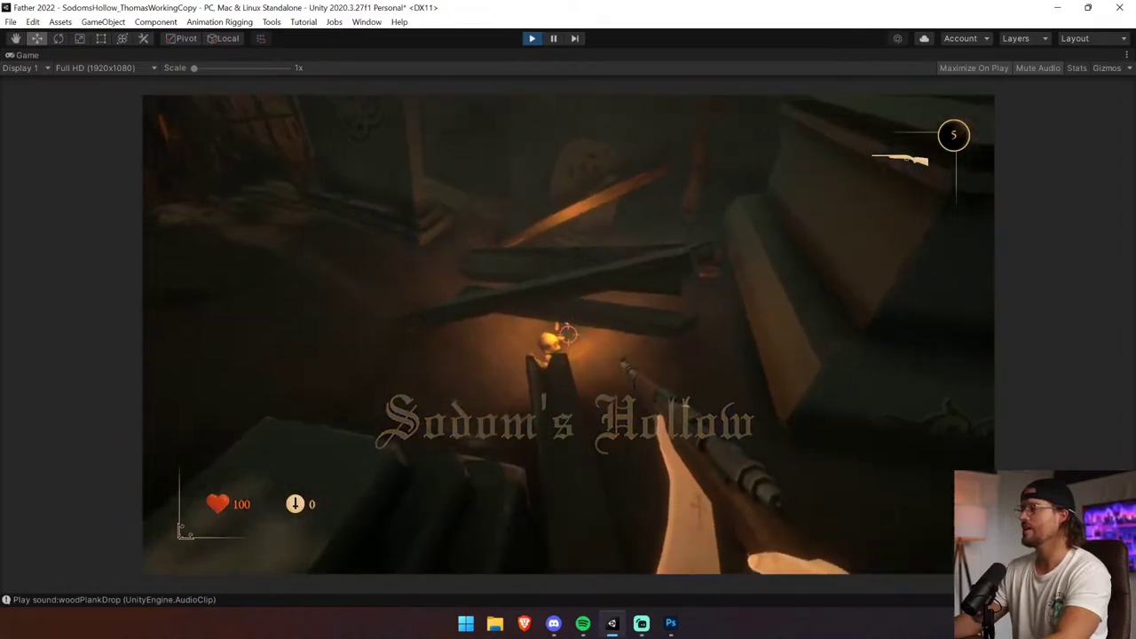
key("e")
key("e")
key("e")
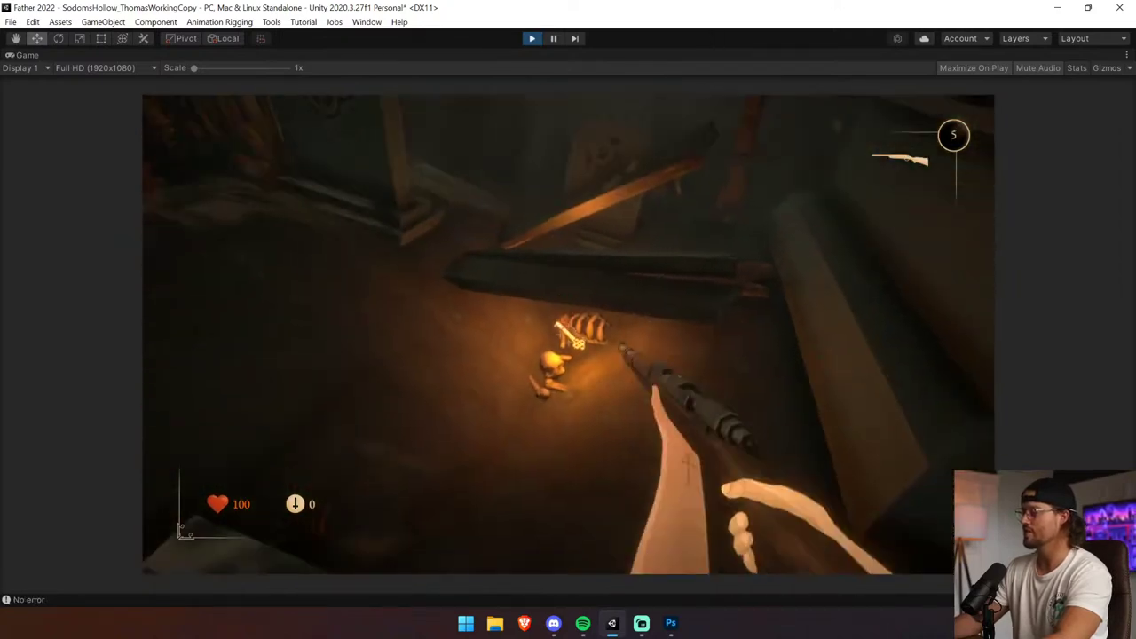
Collect the key beside the skeleton, check how the grave's light responds, and stop the play test.
key("w")
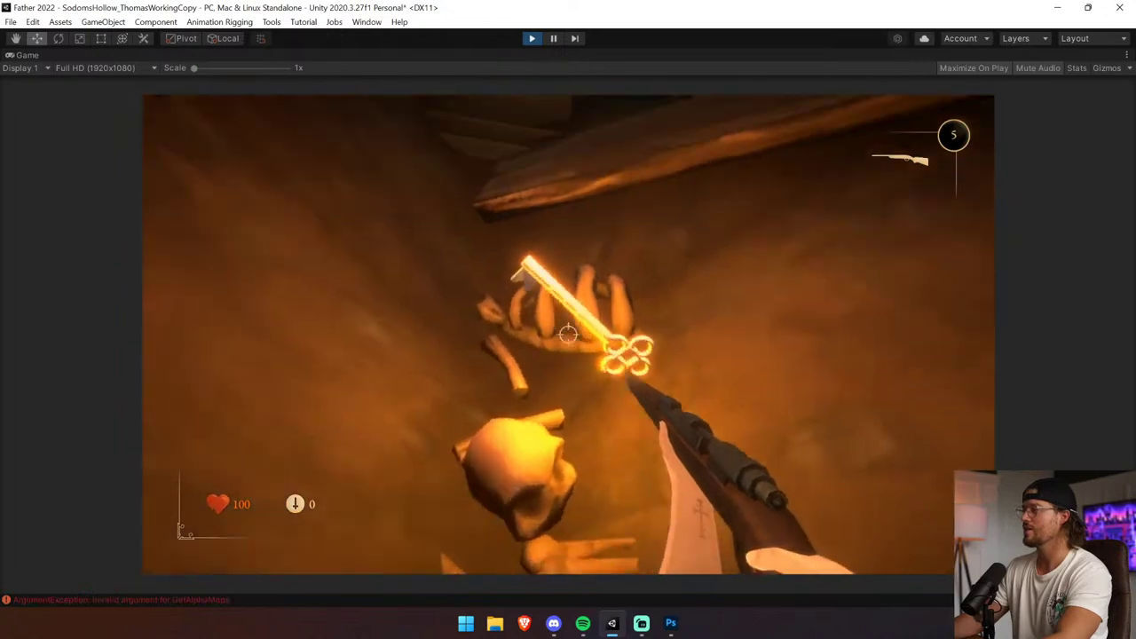
left_click(568, 334)
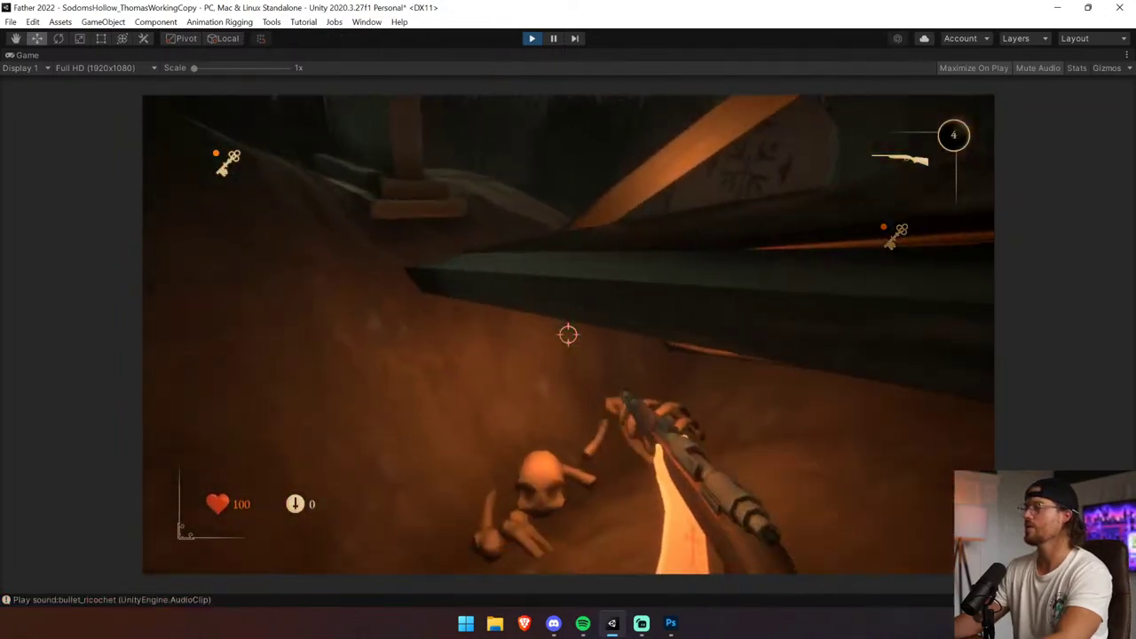
key("ctrl+p")
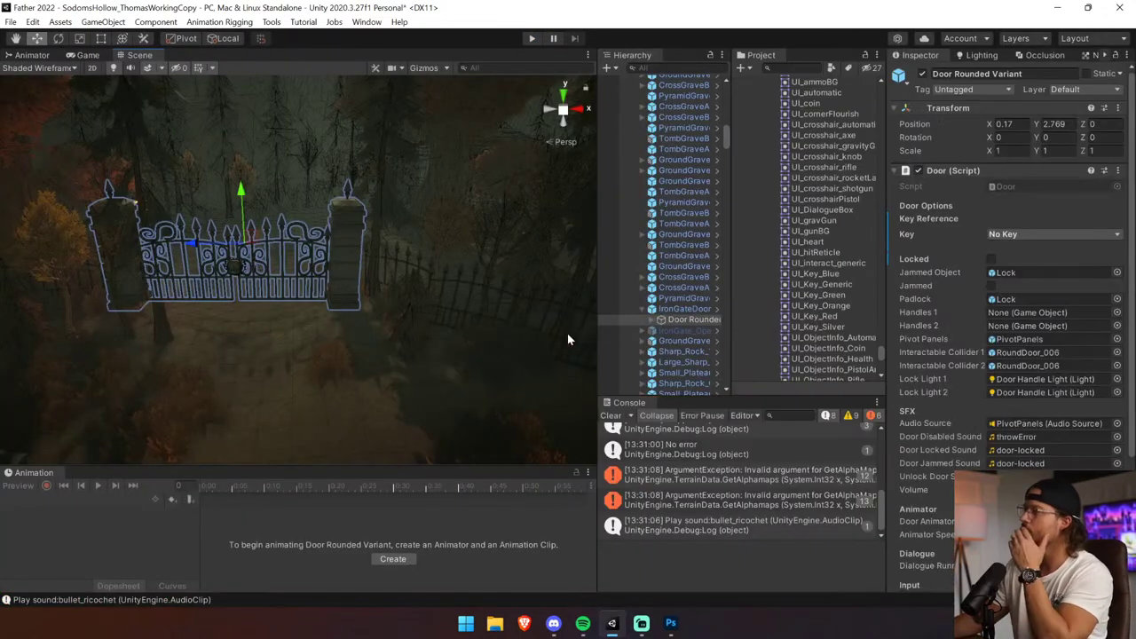
Select the first Broken Board in the Boards group covering the graveyard grave.
right_click_drag(363, 325, 582, 353)
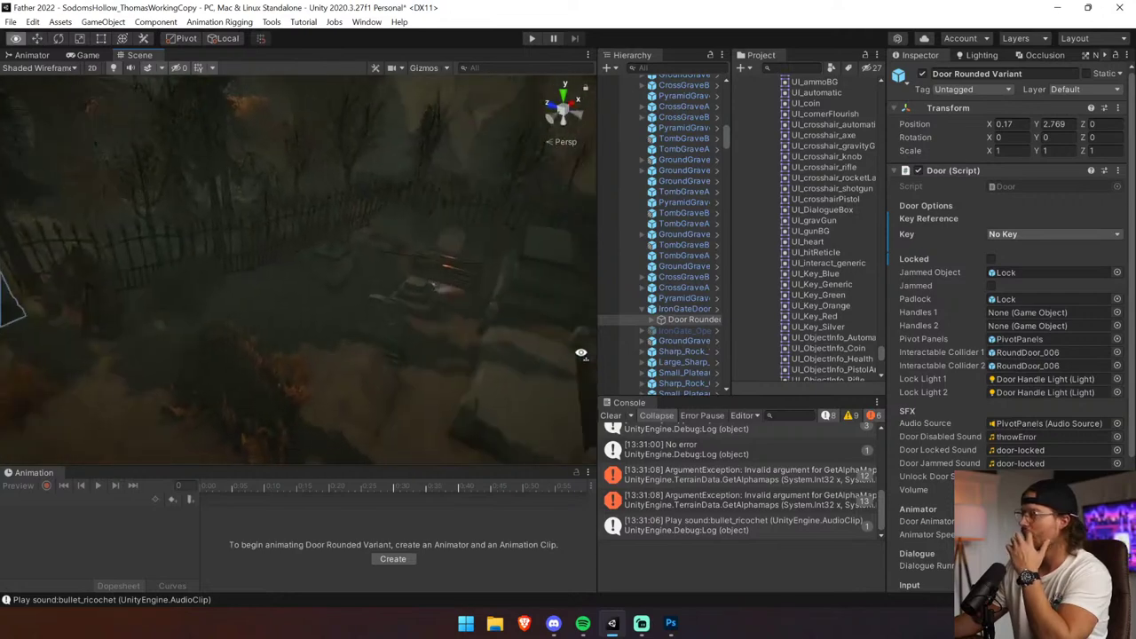
left_click(449, 278)
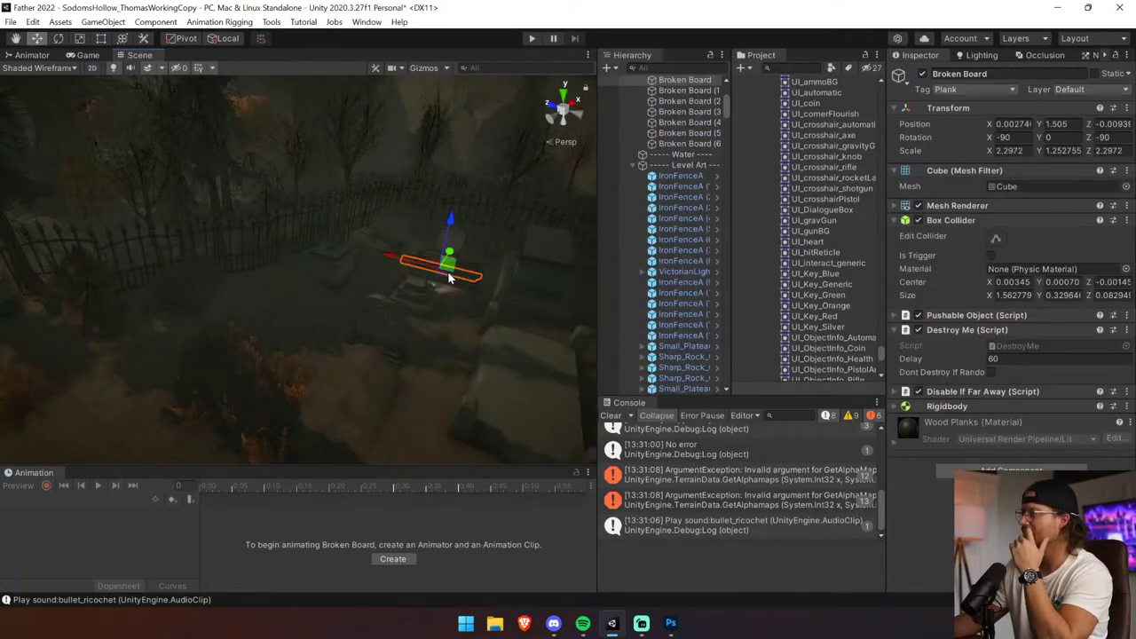
scroll(712, 165, "up", 2)
right_click_drag(426, 304, 465, 355)
key("w")
key("s")
left_click(465, 355)
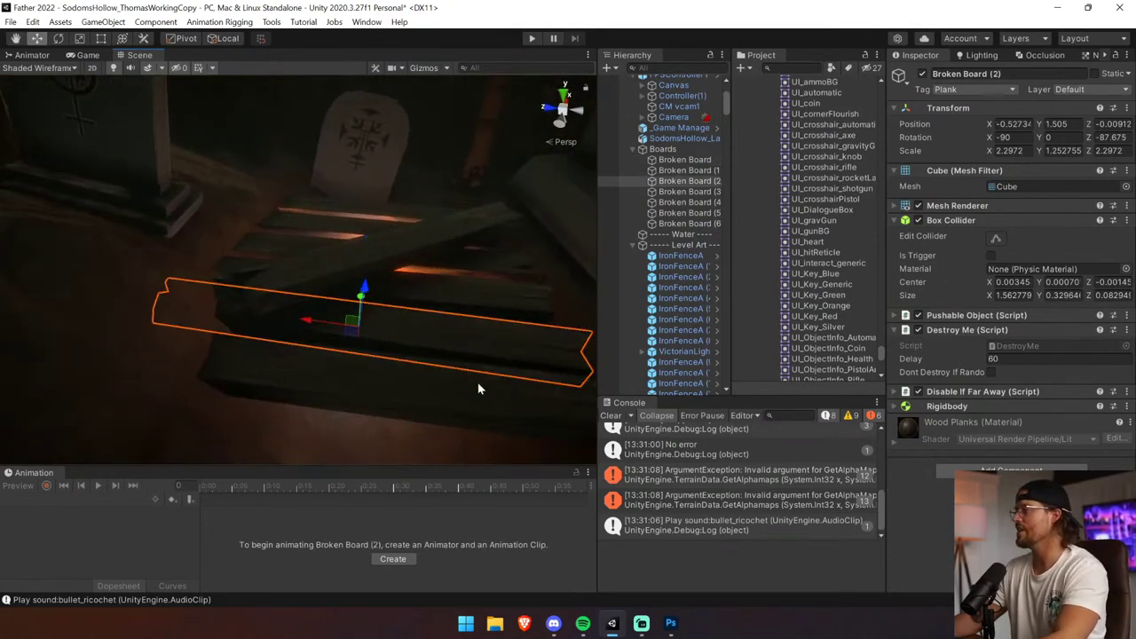
left_click(681, 160)
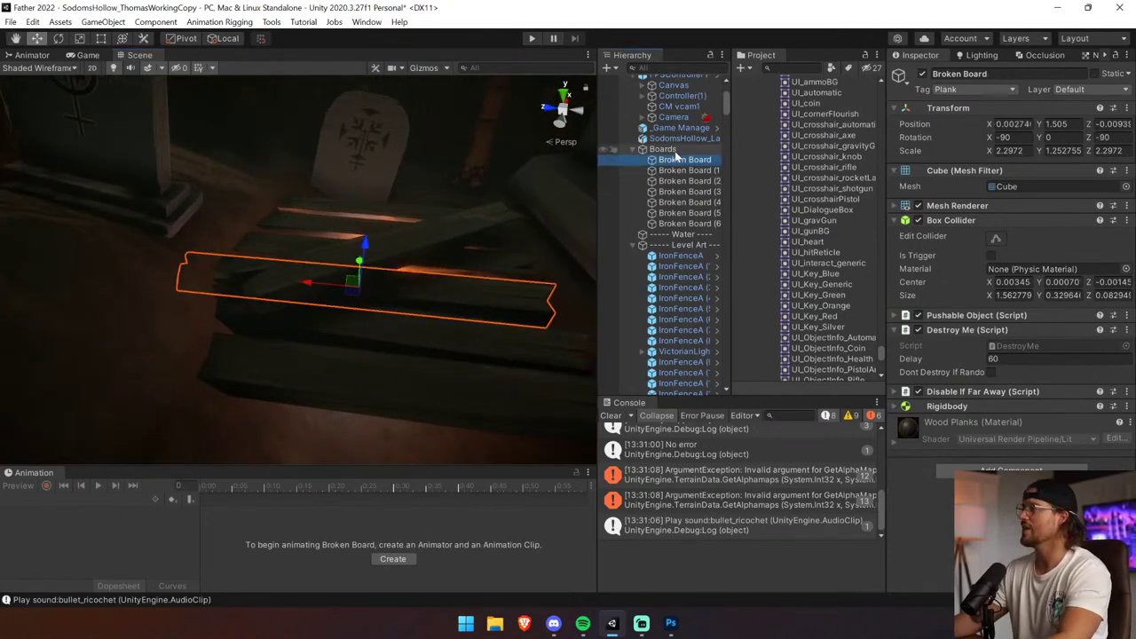
Select all seven Broken Board objects under Boards and enable Initially Constrained in their Pushable Object component.
left_click(683, 224, "shift")
left_click(998, 316)
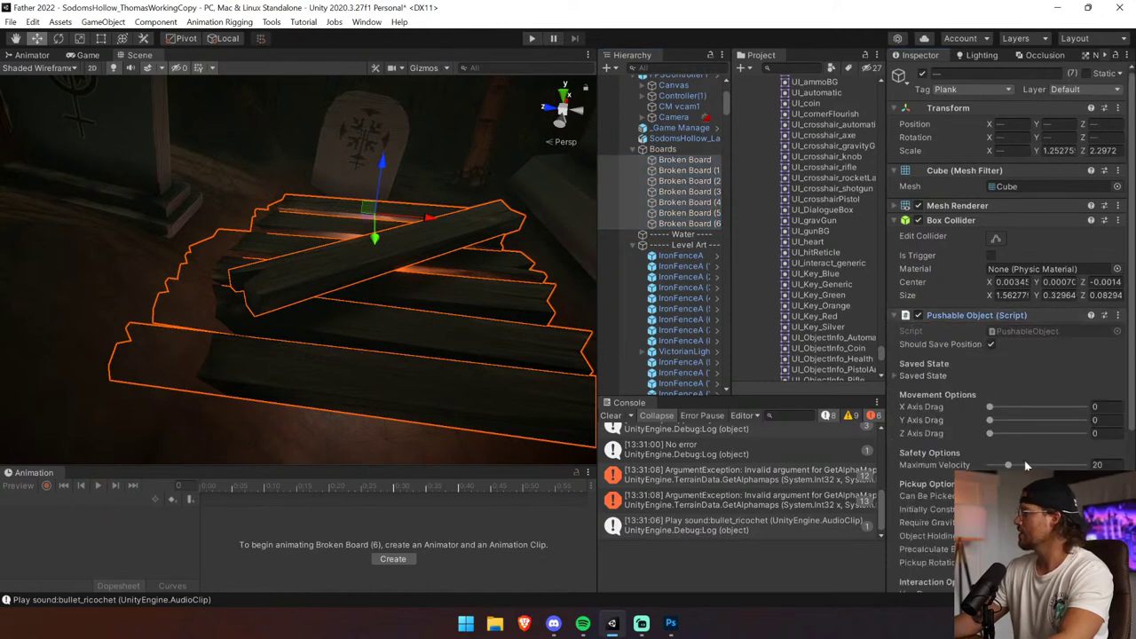
scroll(1027, 465, "down", 5)
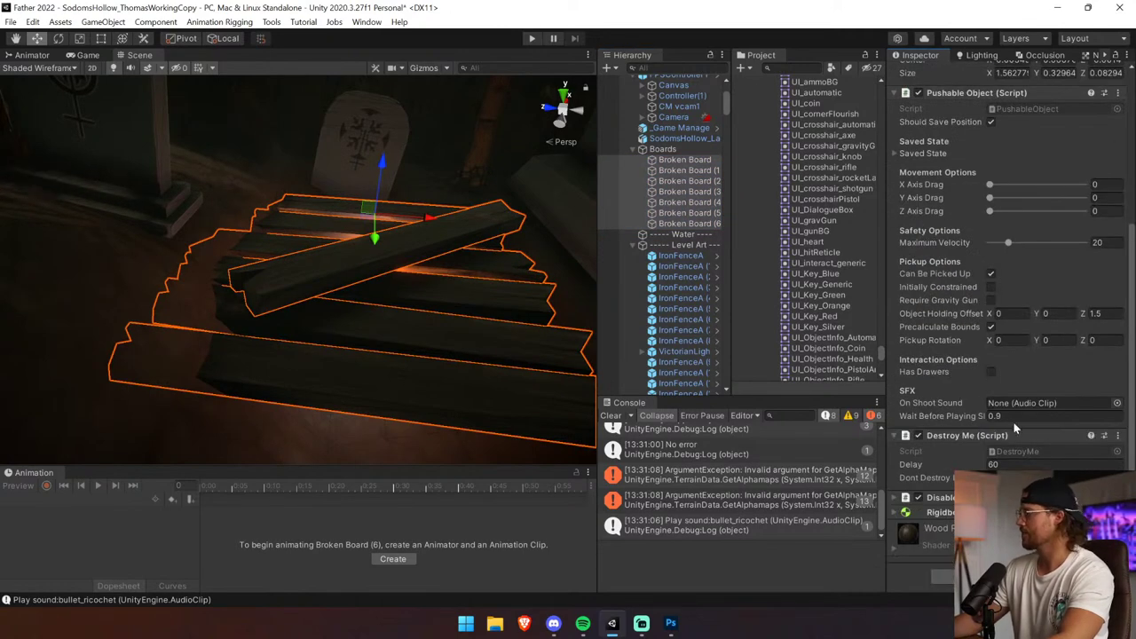
left_click(991, 286)
Play-test the graveyard by picking up the broken boards covering the grave, taking the key beneath and walking on.
left_click(533, 38)
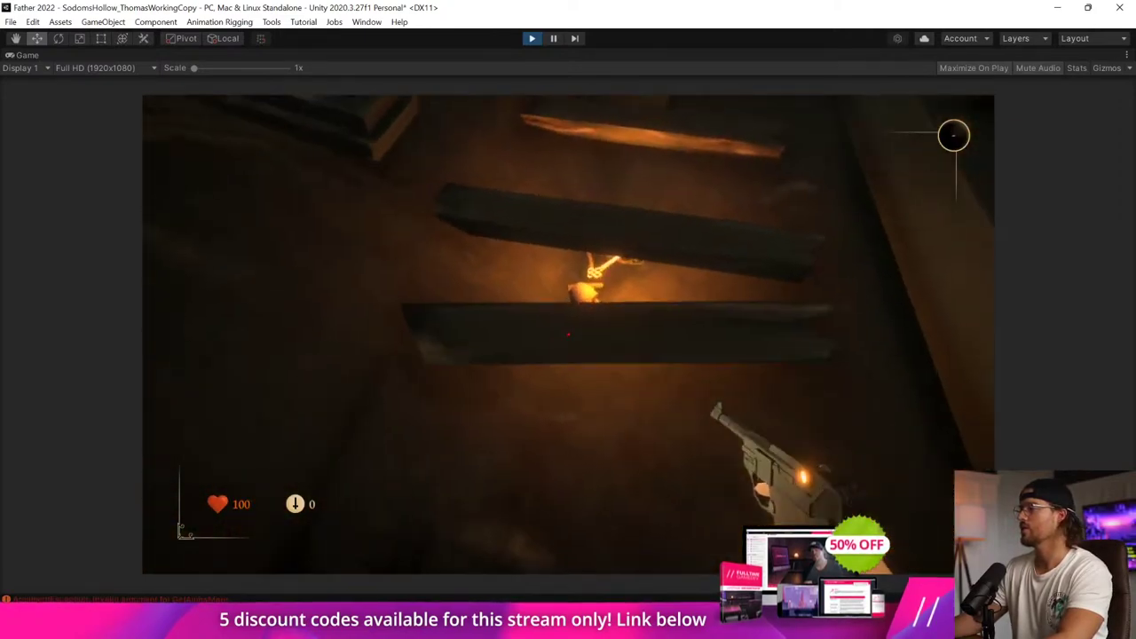
key("e")
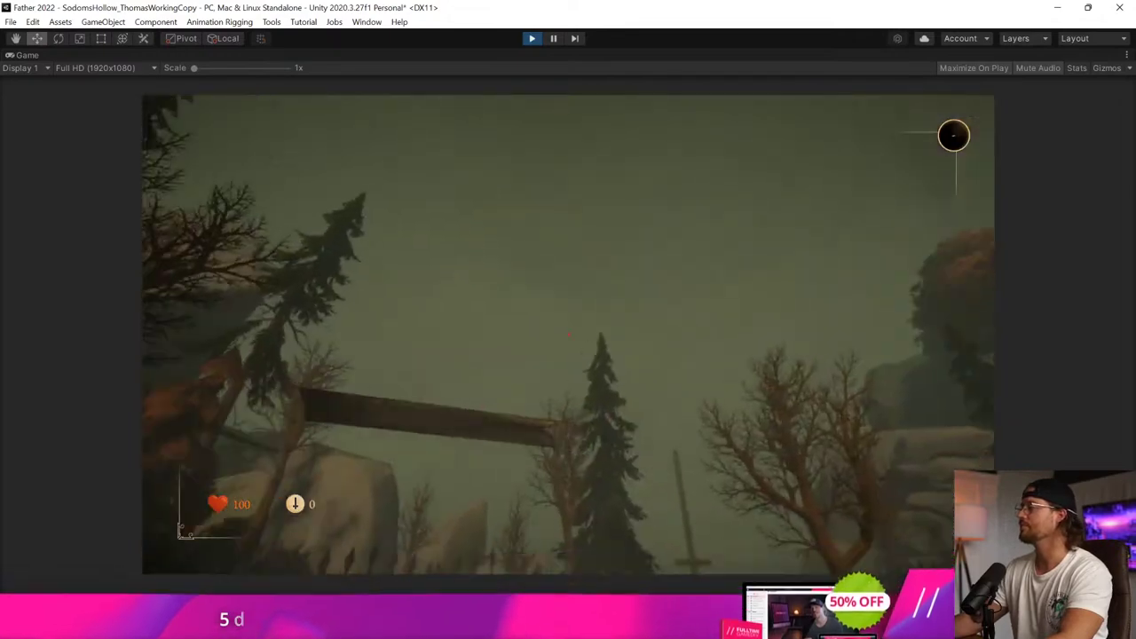
key("w")
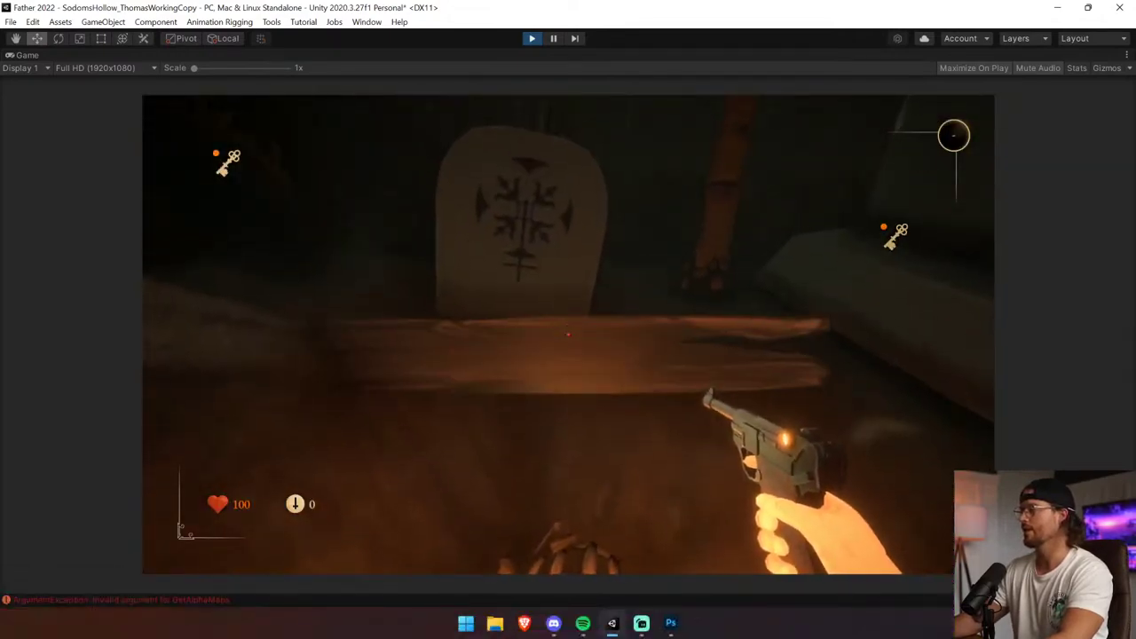
key("e")
key("e")
key("w")
key("shift+w")
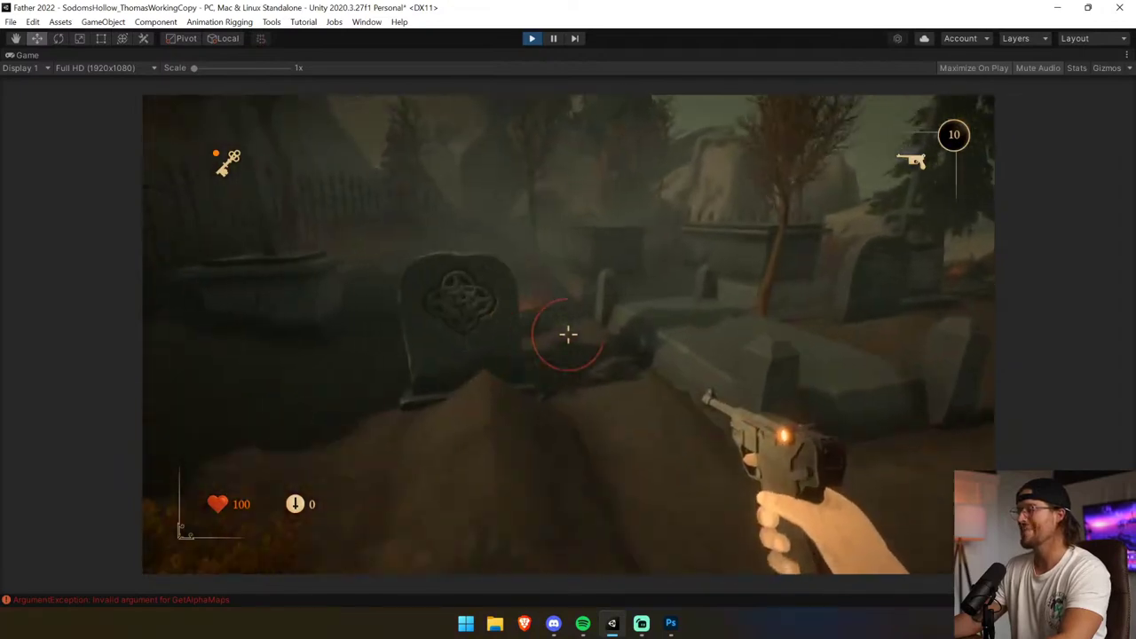
Pause the game, compare the light settings of the key's Pickup Light and Door Key Light, and exit play mode.
key("ctrl+shift+p")
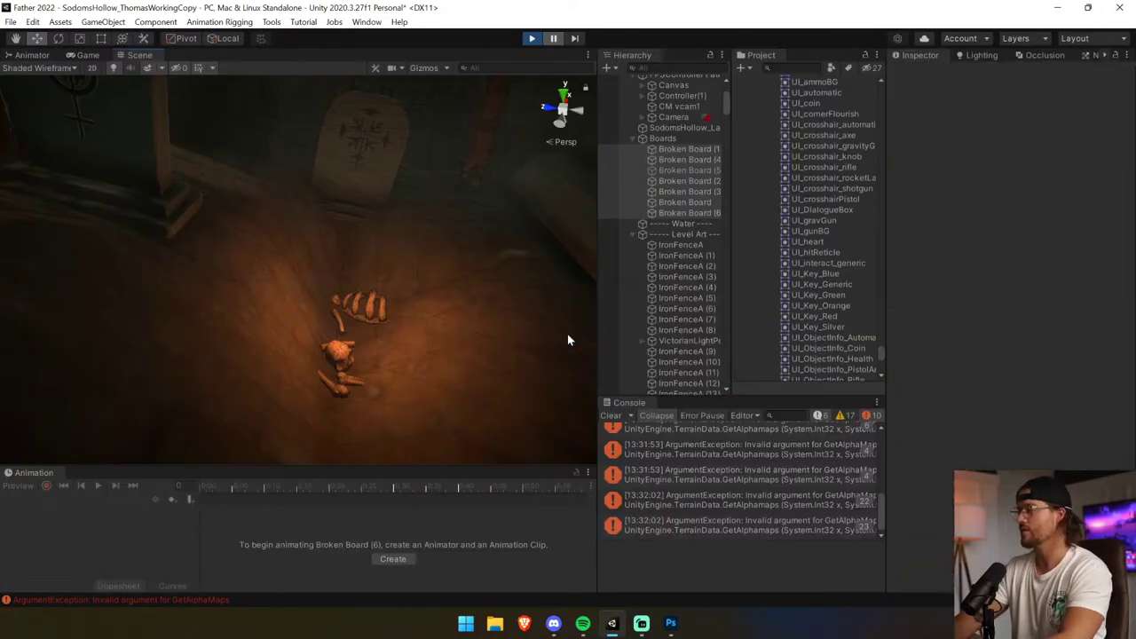
left_click_drag(194, 196, 481, 448)
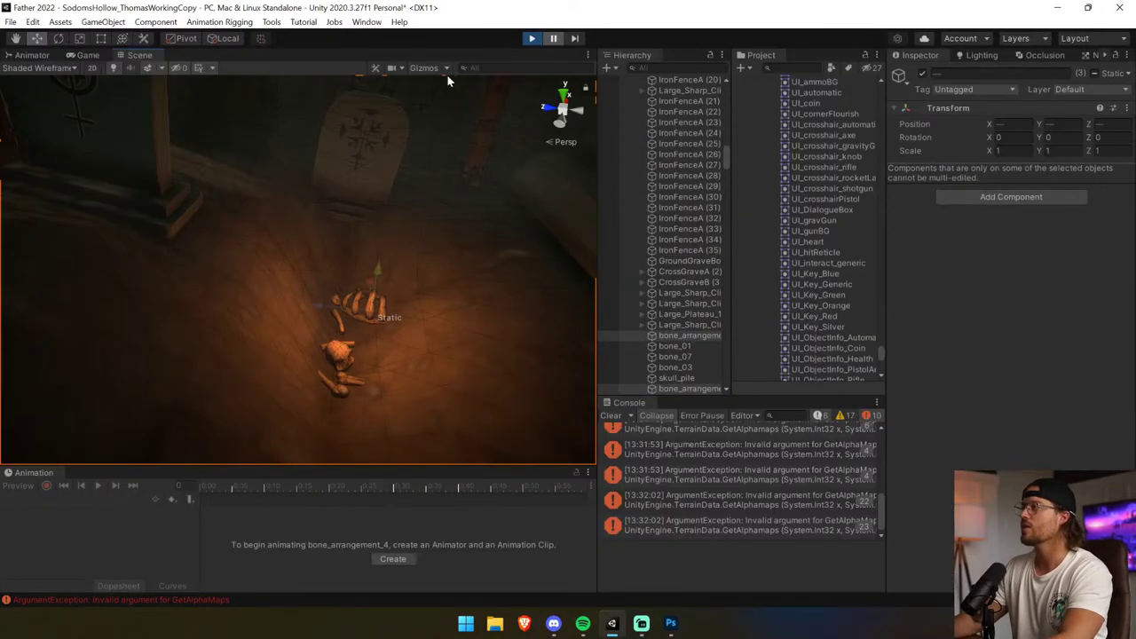
left_click(371, 292)
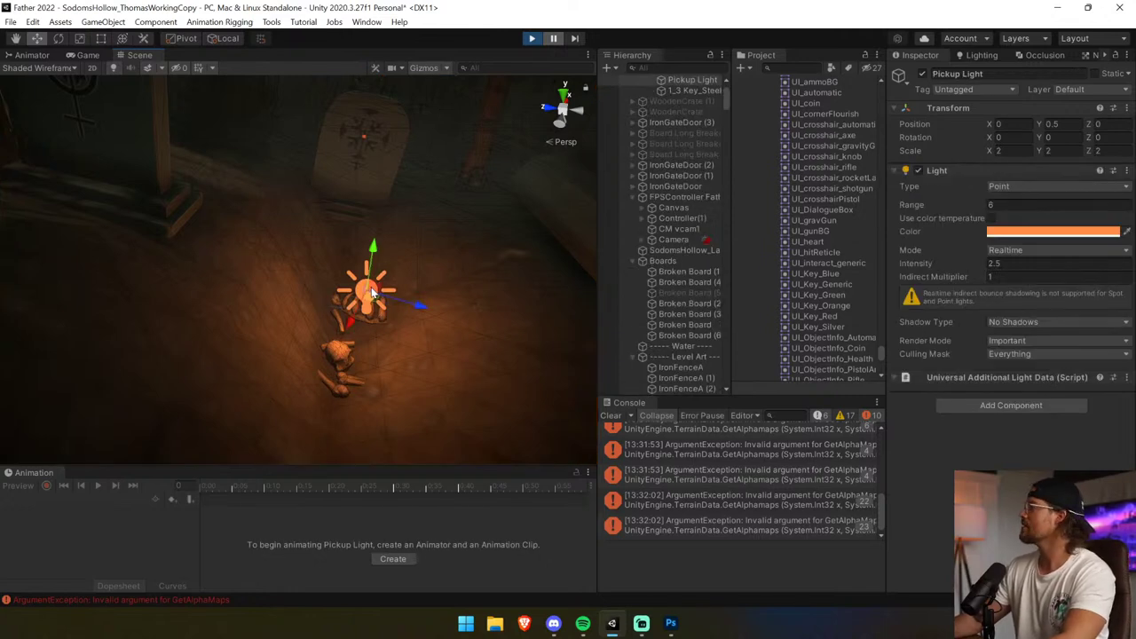
scroll(680, 140, "up", 2)
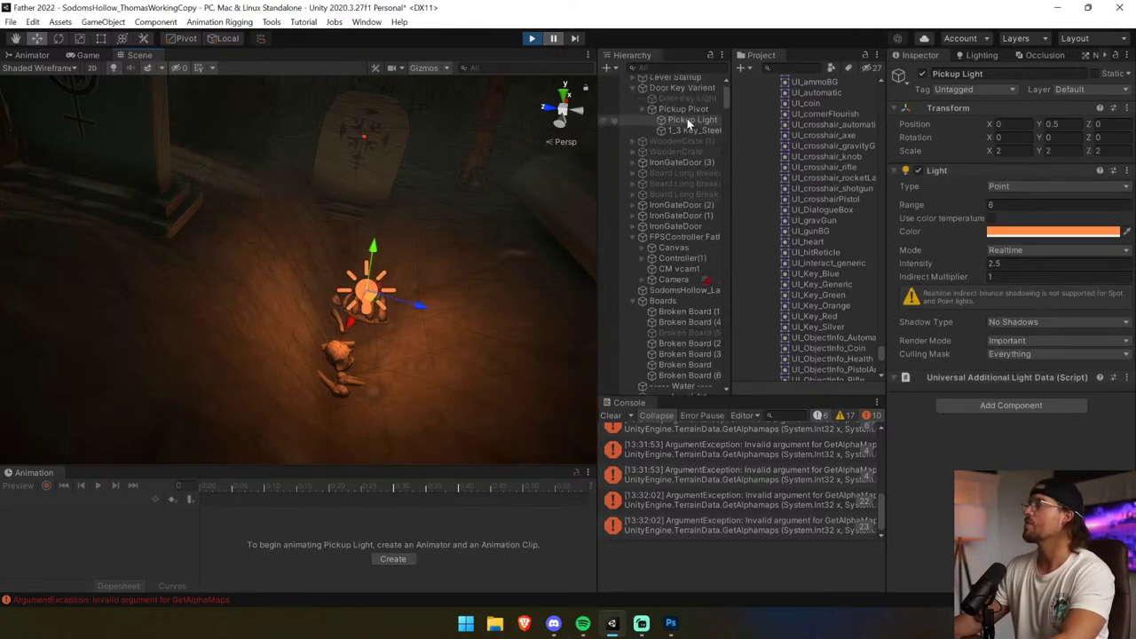
left_click(686, 99)
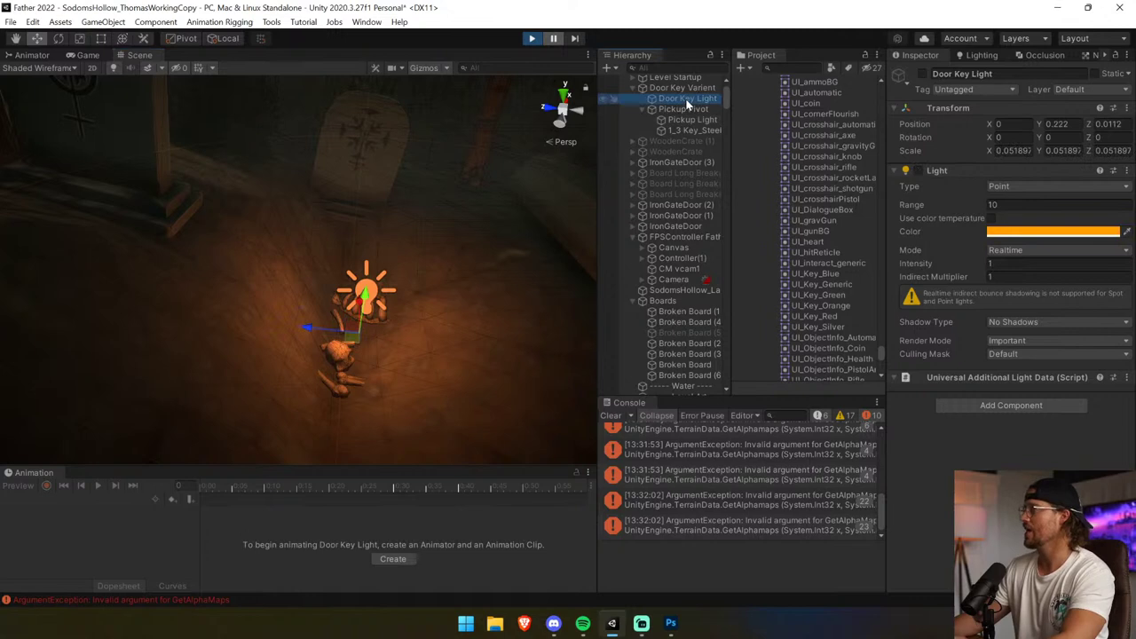
left_click(693, 119)
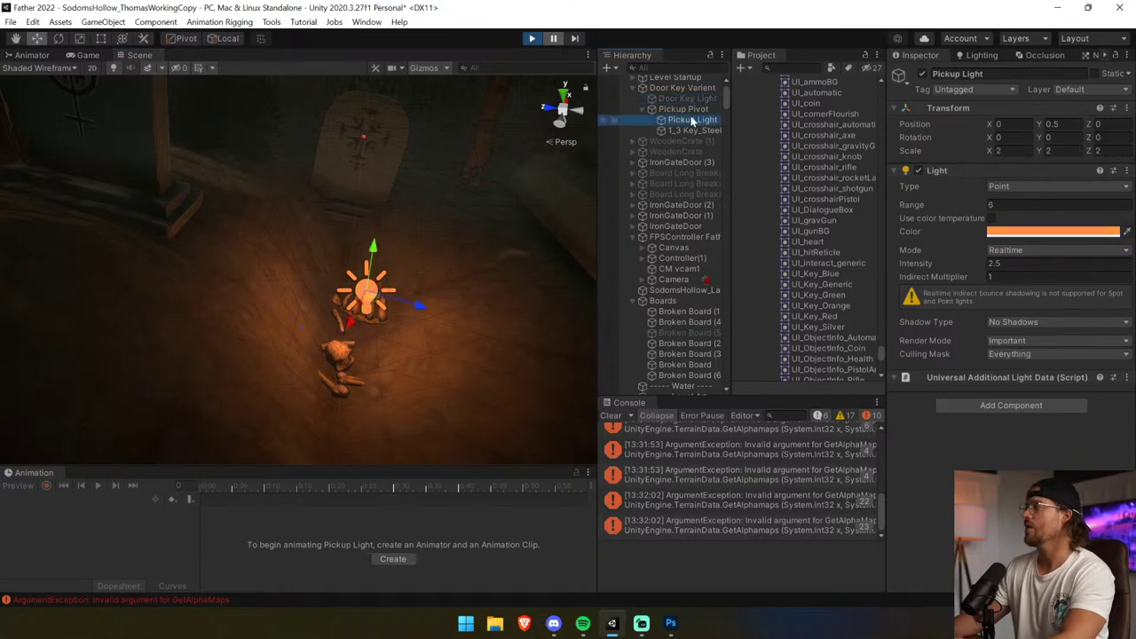
left_click(531, 39)
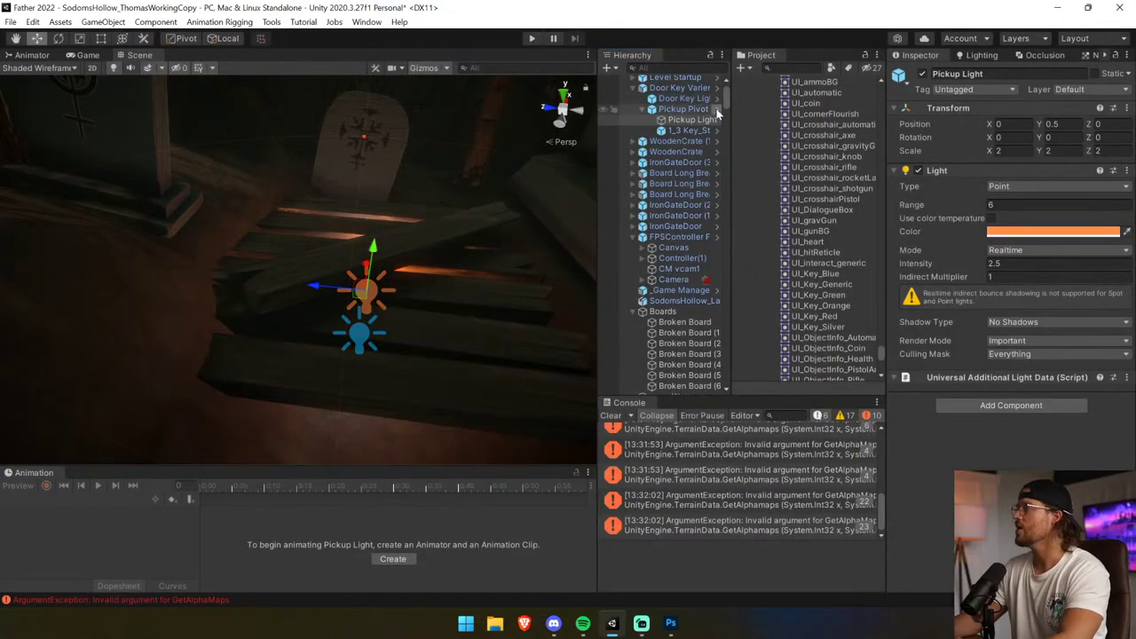
Disable the Pickup Light object inside the Door Key Varient prefab and return to the scene.
left_click(718, 110)
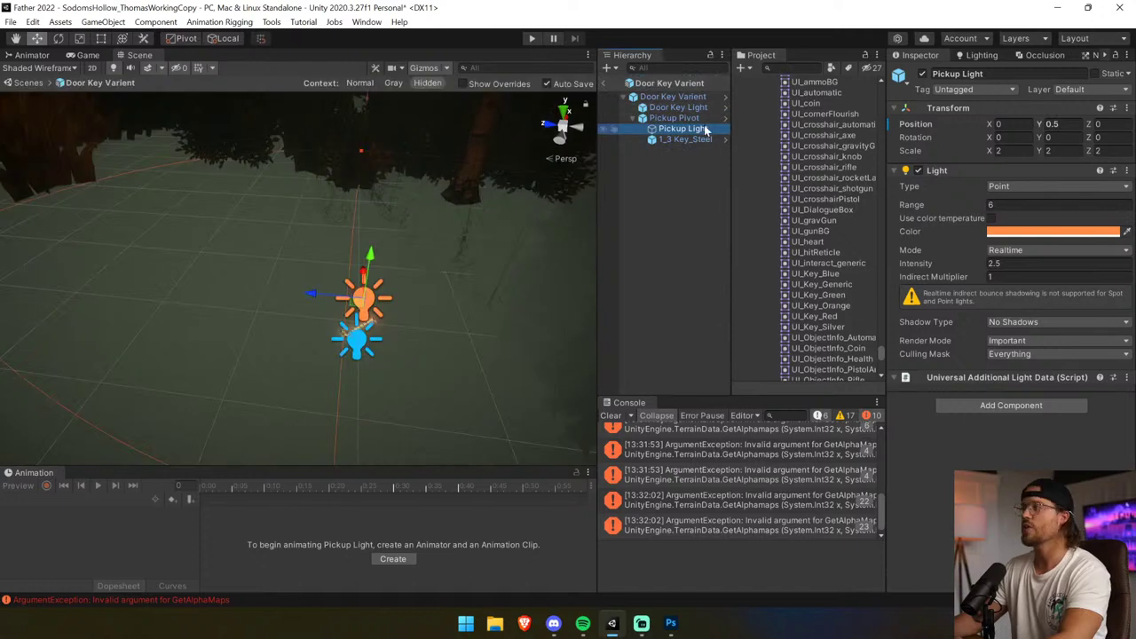
left_click(922, 74)
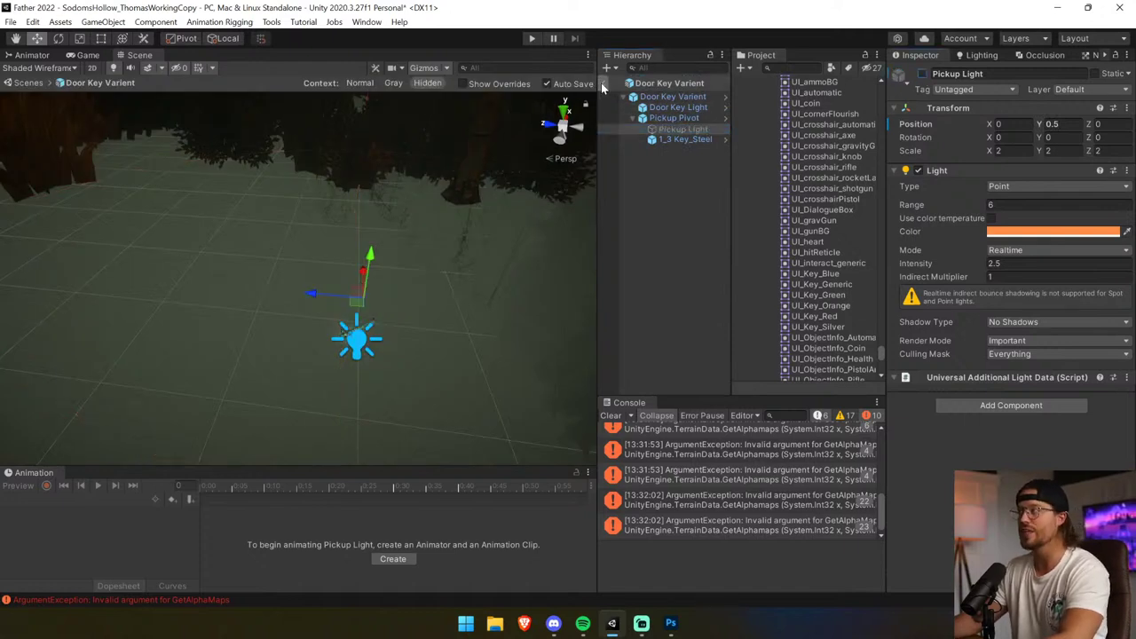
left_click(671, 107)
left_click(607, 85)
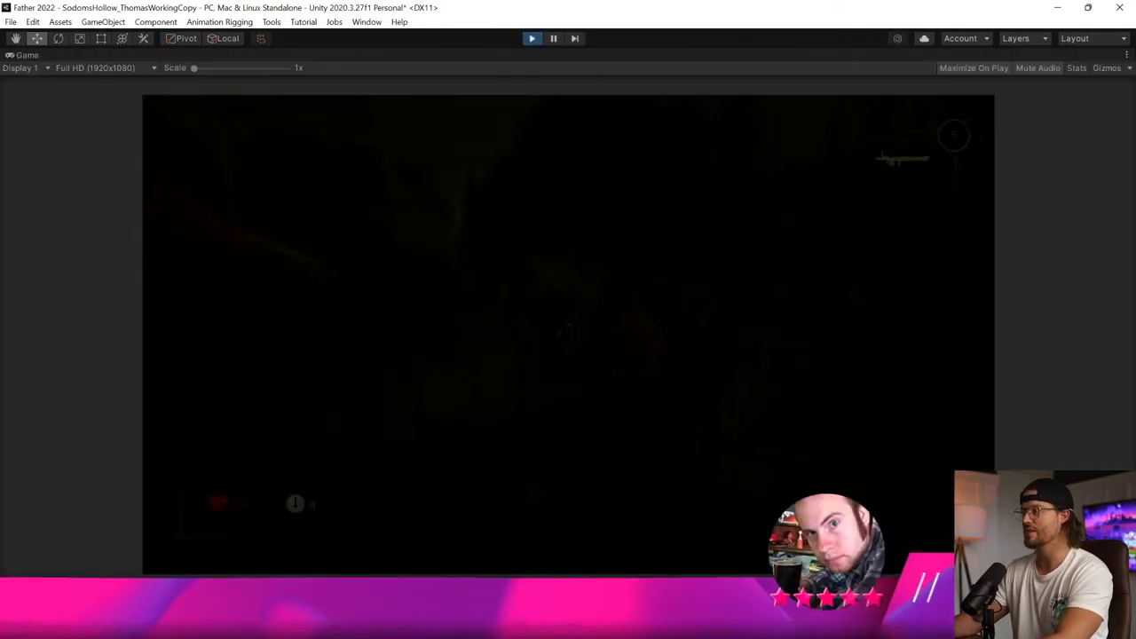
Play-test clearing the grave's boards with the axe equipped and collecting the key, stop the game and clear the console.
key("w")
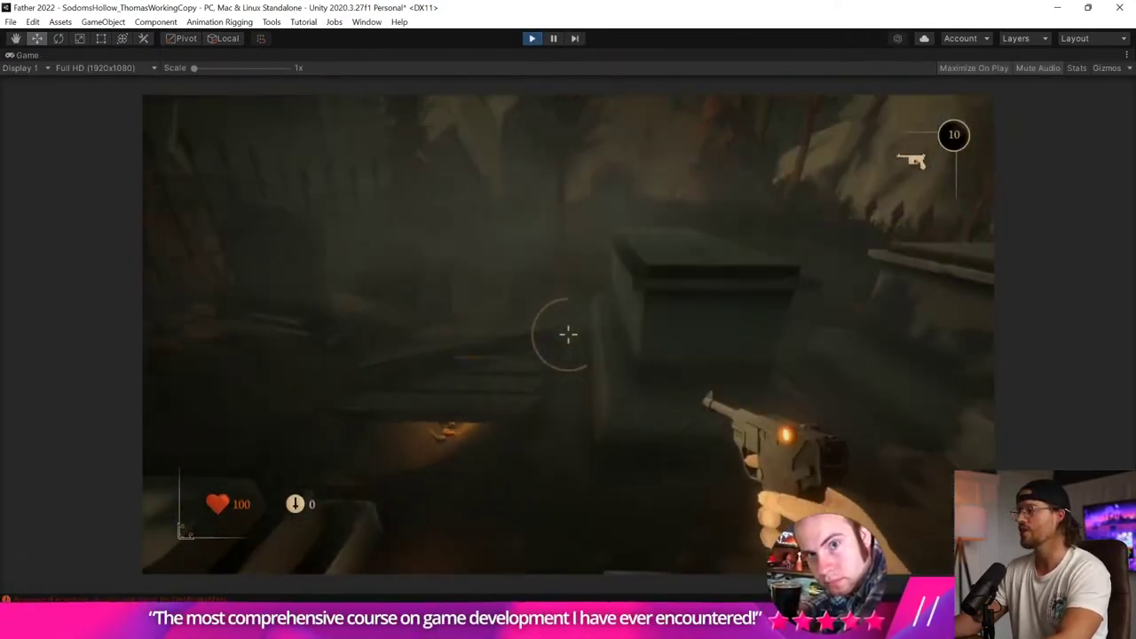
key("1")
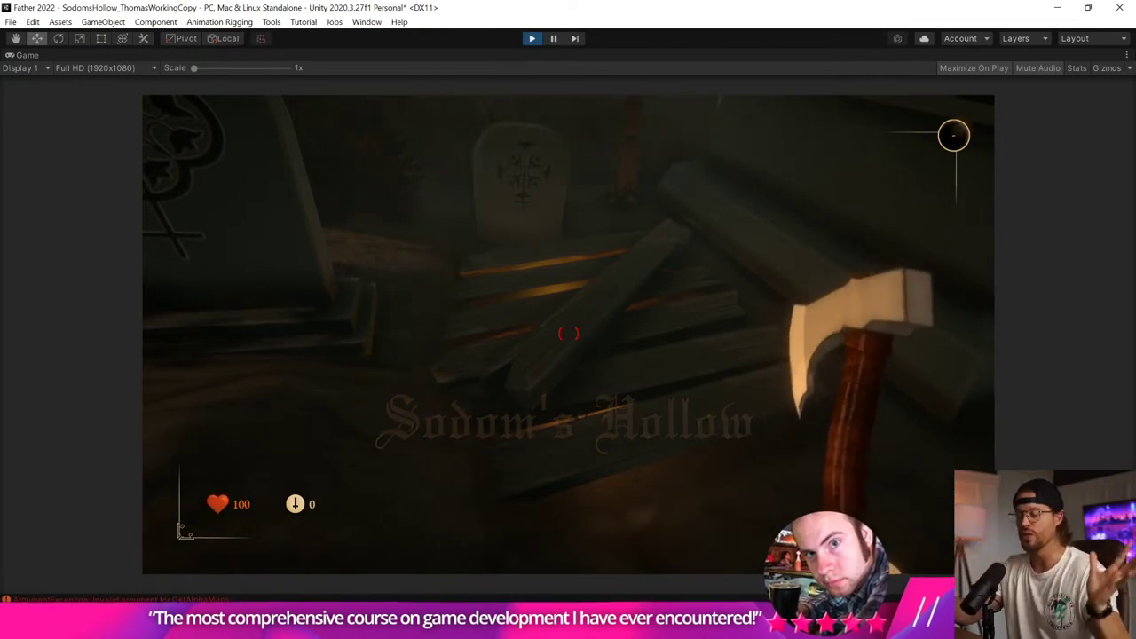
left_click(568, 334)
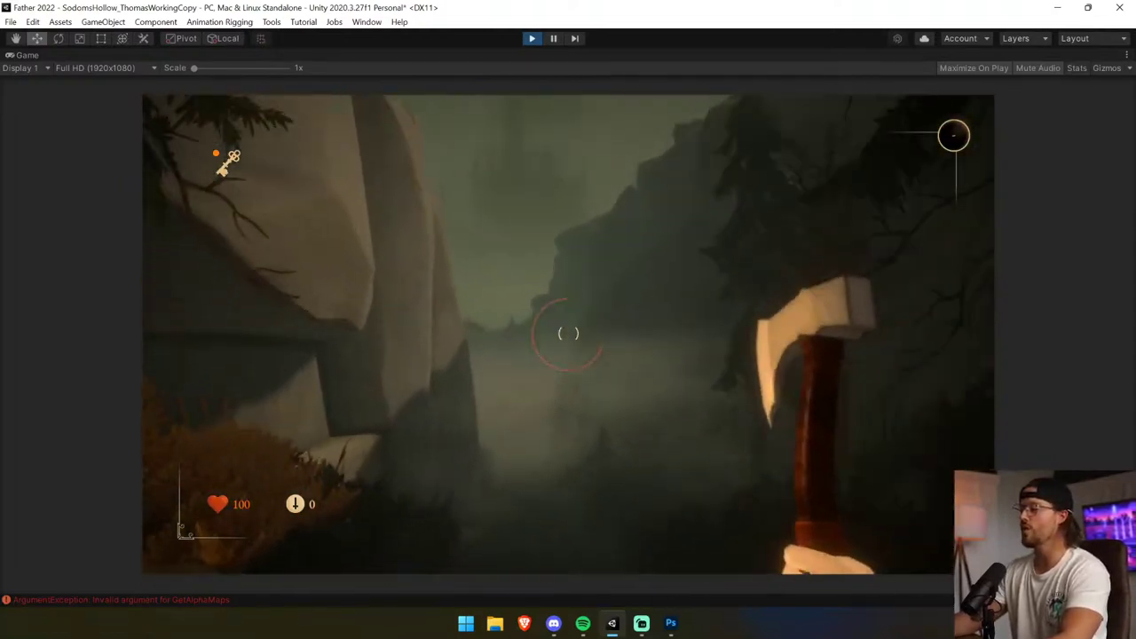
key("ctrl+p")
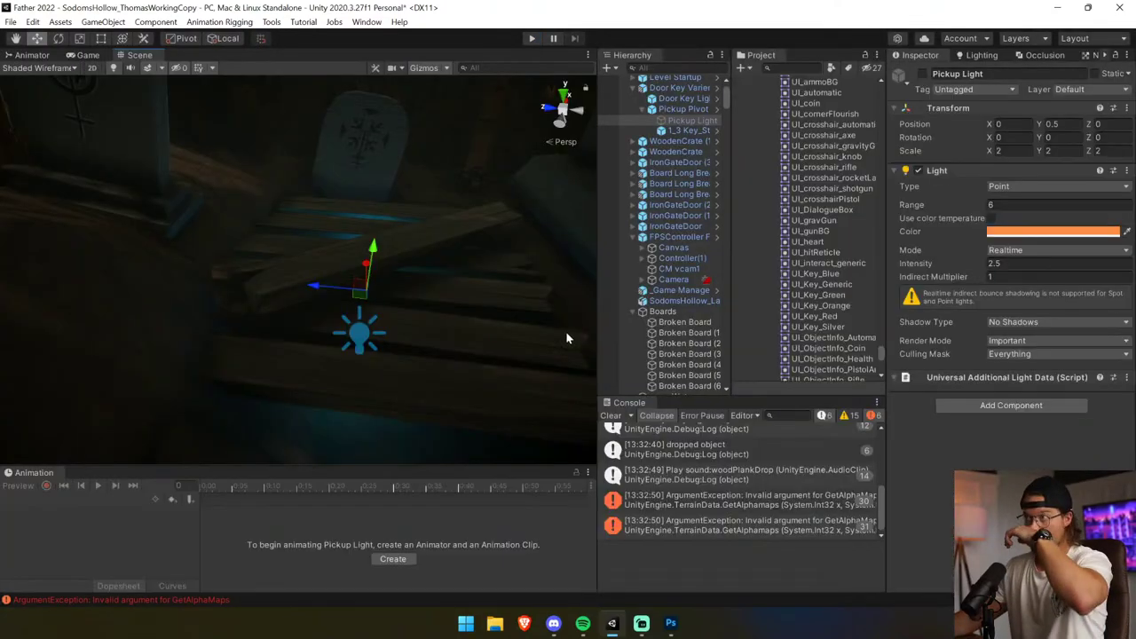
left_click(611, 415)
Switch to Photoshop and examine the graveyard key's position and the player route on the Sodom's-Hollow-ThomasNotes map.
right_click_drag(491, 296, 879, 189)
key("w")
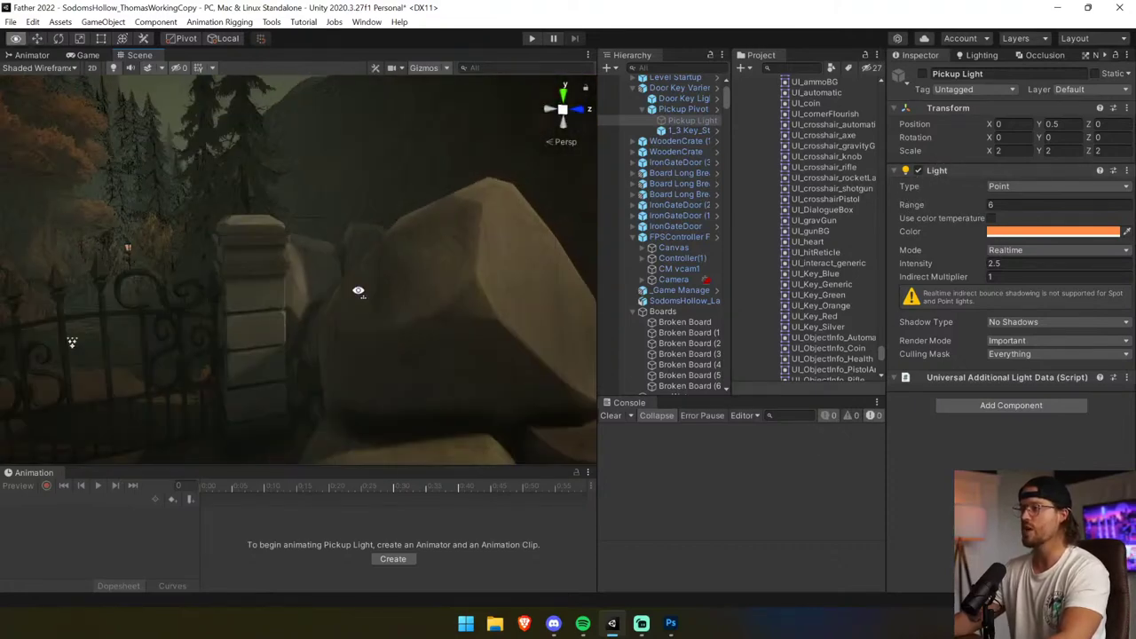
left_click(671, 624)
right_click(449, 285)
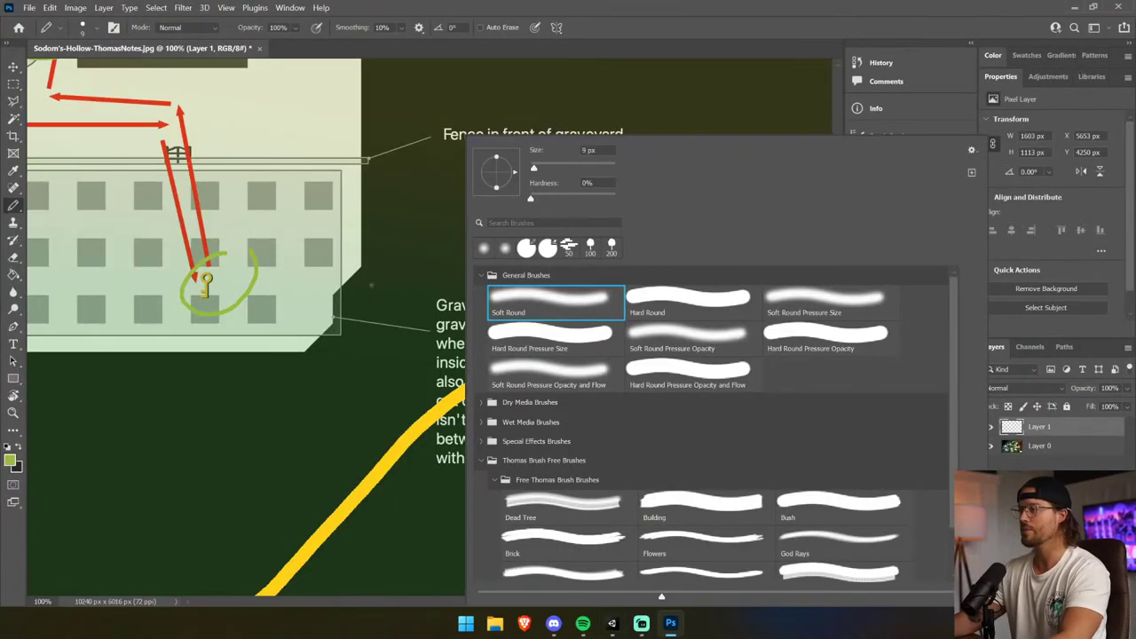
left_click(378, 264)
left_click_drag(264, 191, 617, 319)
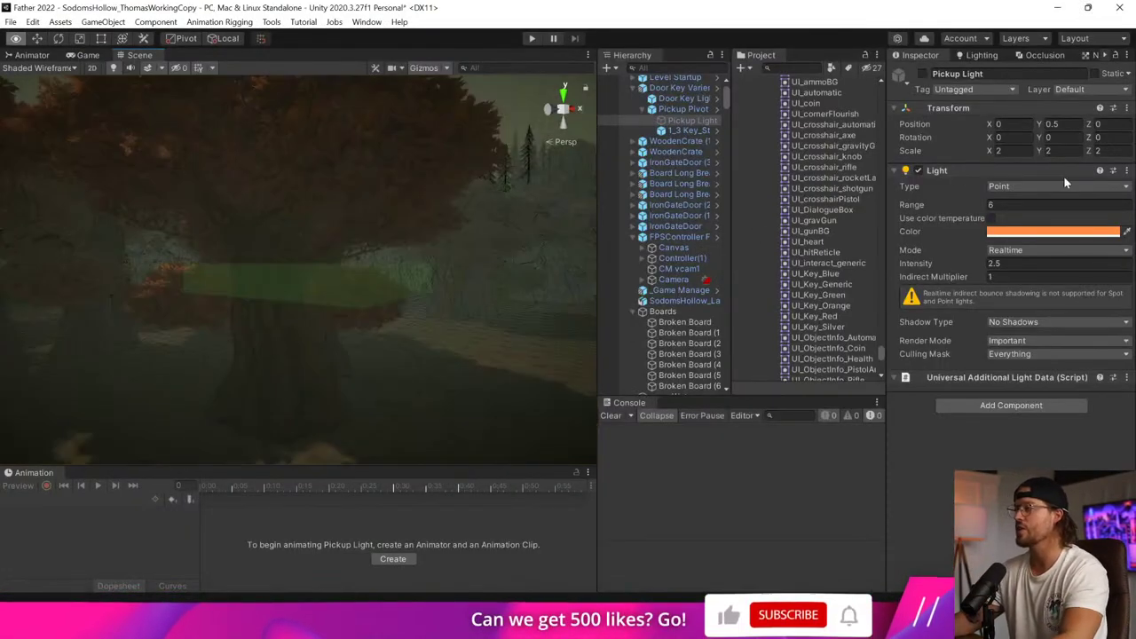
Switch back to Unity, locate the graveyard shack and select its WoodShackDoor_OpensOut door.
mouse_move(1064, 176)
right_mouse_down()
mouse_move(26, 130)
mouse_move(47, 154)
mouse_move(50, 146)
mouse_move(115, 180)
mouse_move(10, 238)
mouse_move(1069, 238)
mouse_move(926, 207)
mouse_move(871, 159)
mouse_move(808, 173)
mouse_move(1055, 164)
right_mouse_up()
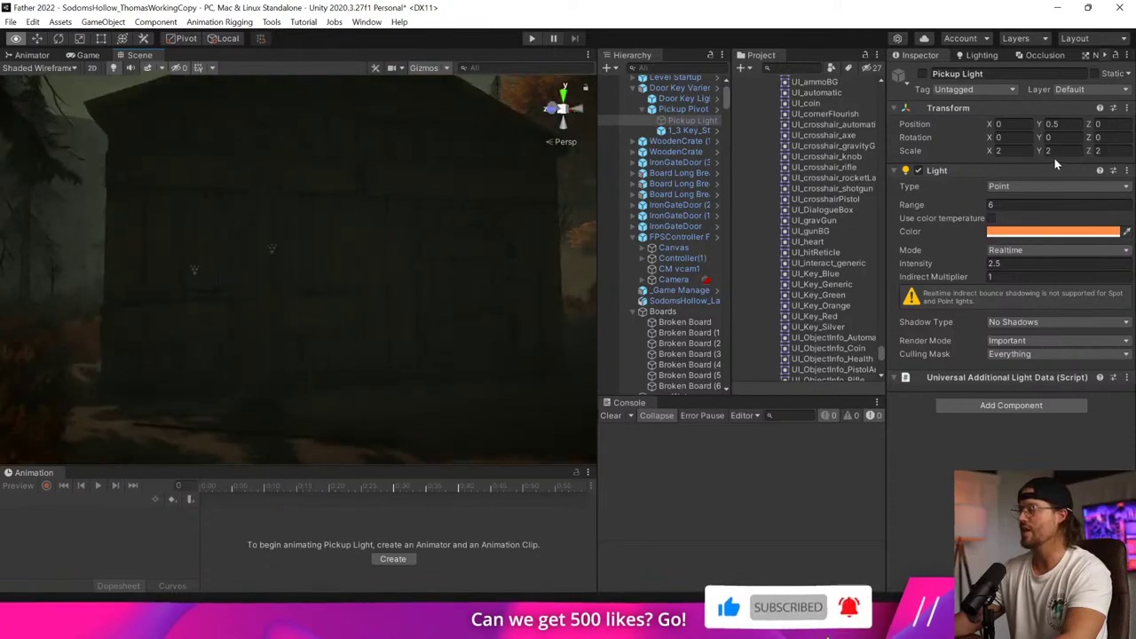
key("w")
left_click(406, 280)
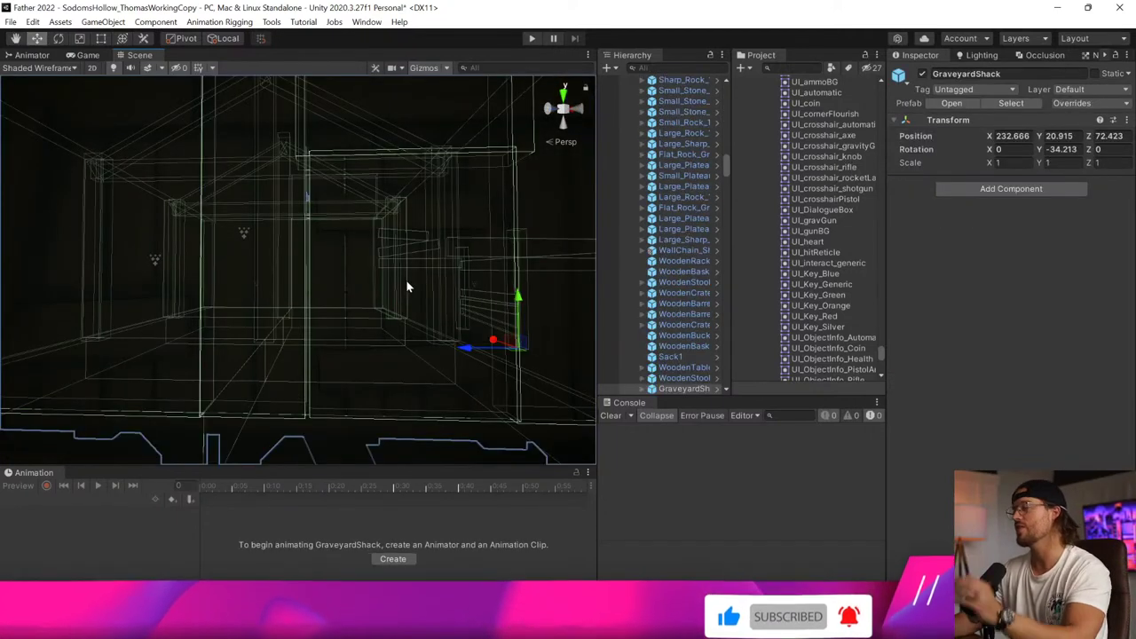
left_click(406, 287)
key("f")
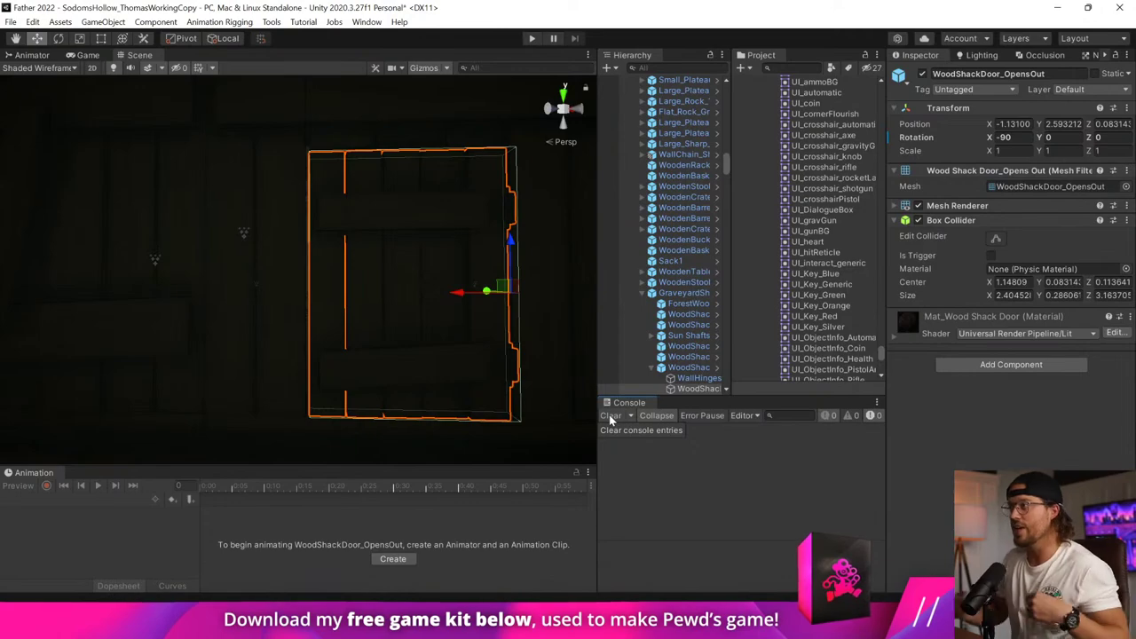
Turn off scene lighting in the Scene view and view the shack's door from outside.
left_click(114, 68)
right_click_drag(472, 250, 539, 193)
key("s")
key("w")
key("w")
Try disabling the shack's WoodShackDoor_OpensOut door and rotating it about its hinge, and undo the rotation.
left_click(923, 74)
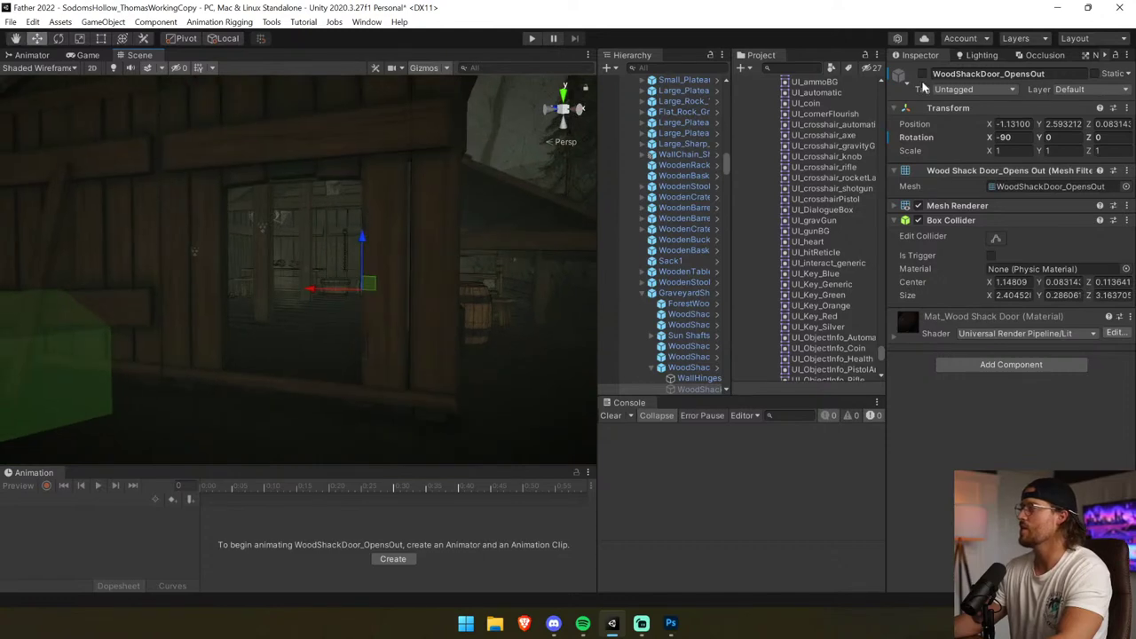
left_click(352, 228)
left_click(307, 228)
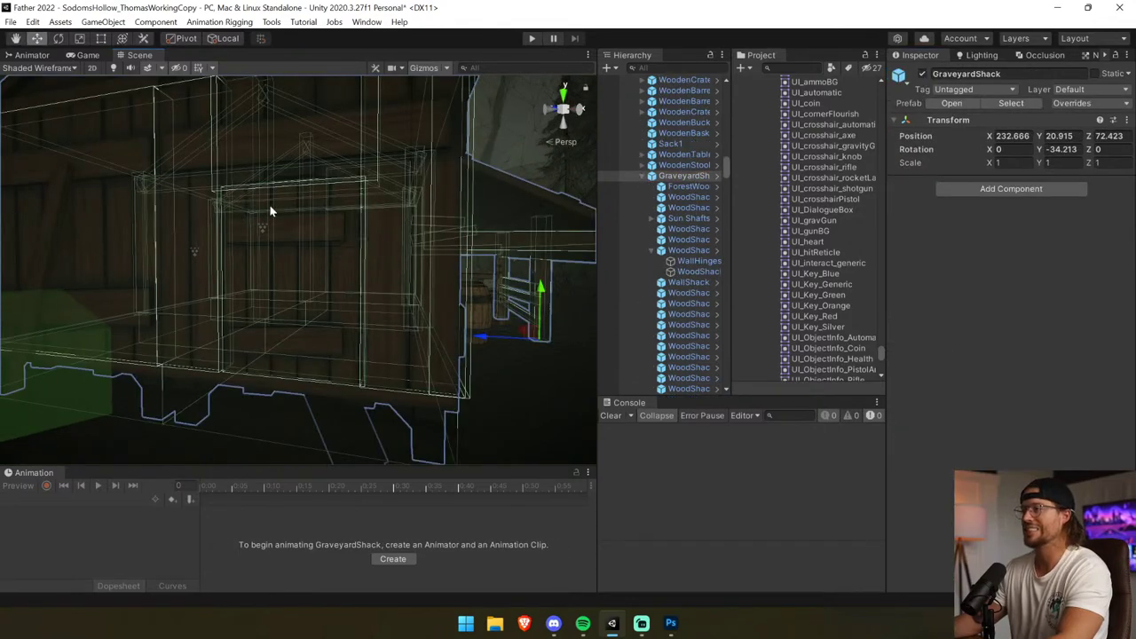
left_click(271, 211)
left_click(57, 38)
mouse_move(337, 297)
left_mouse_down()
mouse_move(586, 297)
mouse_move(314, 314)
mouse_move(348, 314)
left_mouse_up()
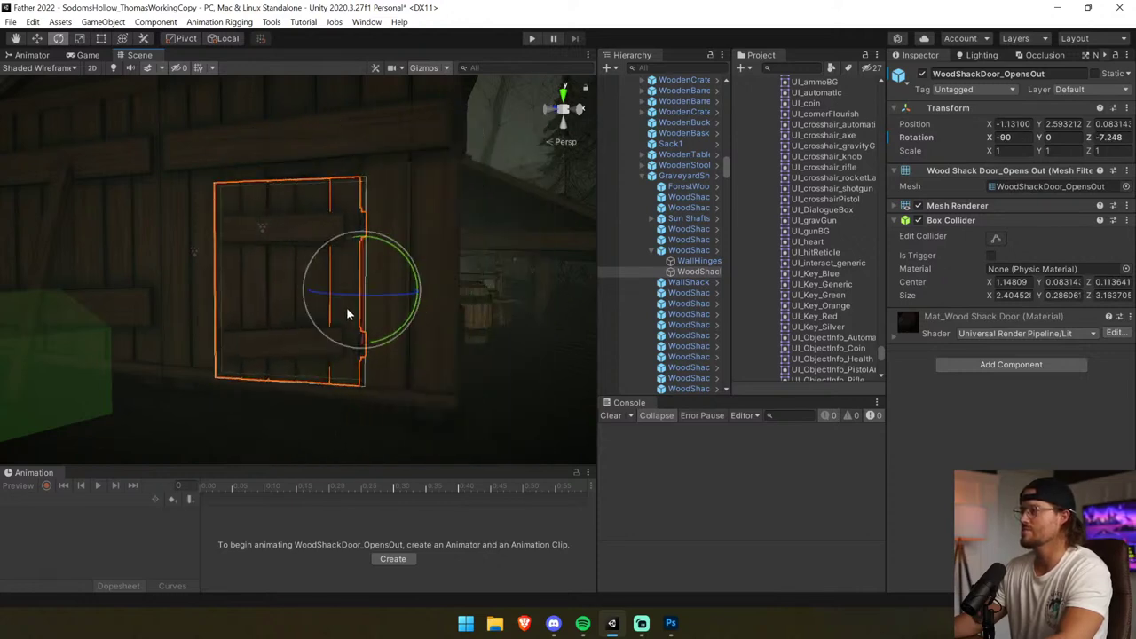
key("ctrl+z")
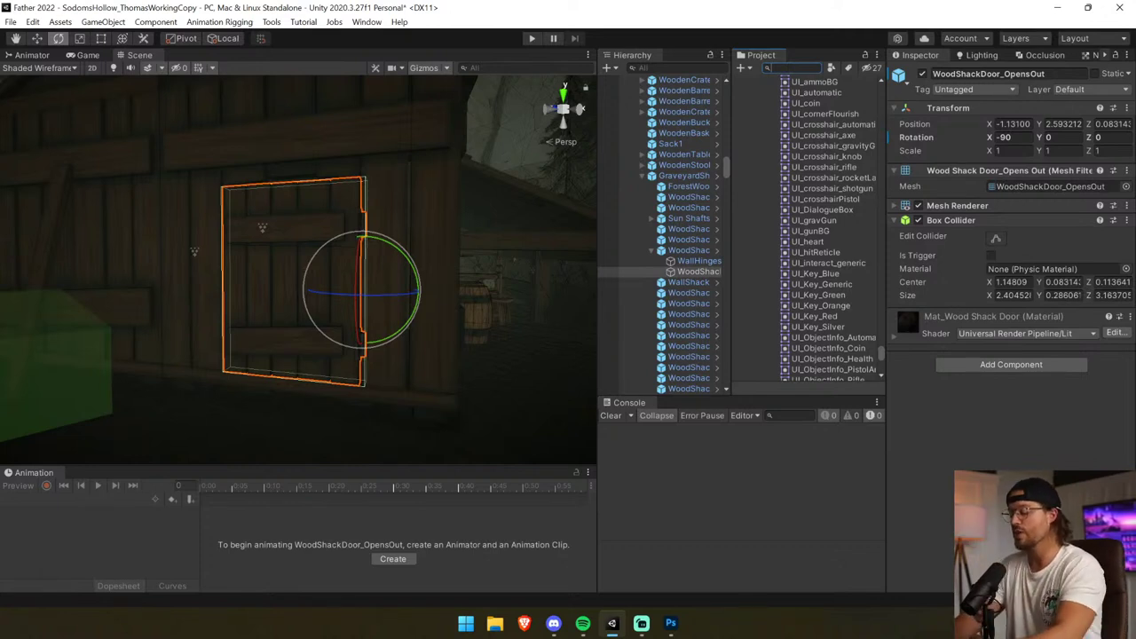
Search the project assets for "eden fell" and open the Eden Fell scene.
type("ll")
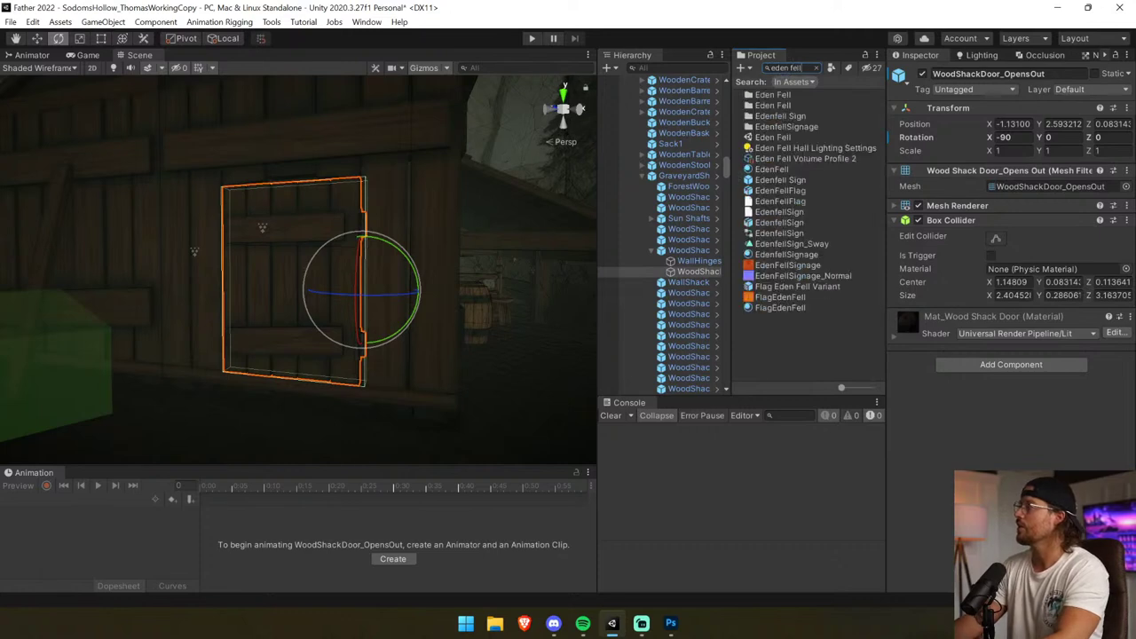
double_click(781, 138)
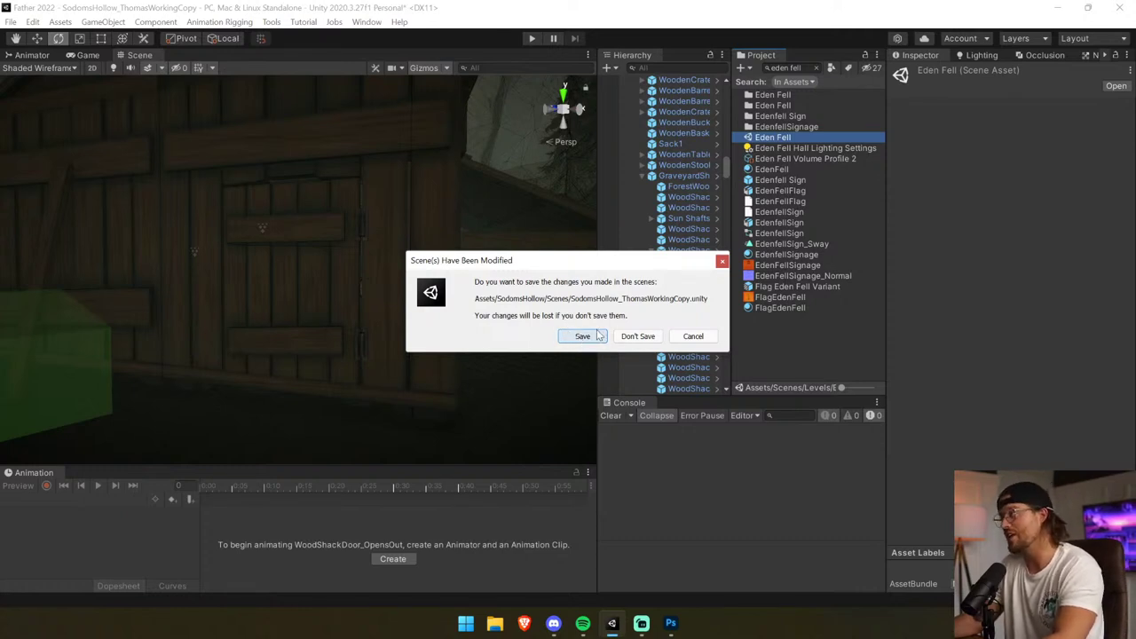
left_click(693, 337)
scroll(673, 233, "up", 10)
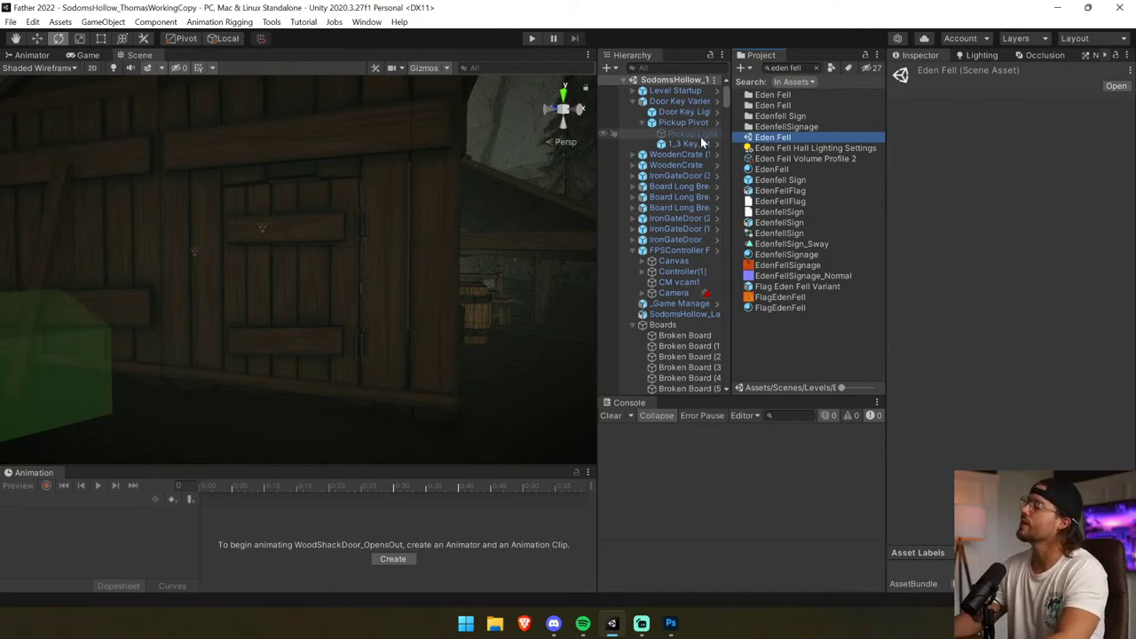
mouse_move(358, 356)
right_mouse_down()
mouse_move(635, 331)
mouse_move(601, 322)
mouse_move(978, 297)
mouse_move(858, 322)
mouse_move(1009, 420)
mouse_move(686, 432)
mouse_move(829, 398)
mouse_move(923, 392)
mouse_move(304, 419)
mouse_move(127, 325)
mouse_move(347, 339)
right_mouse_up()
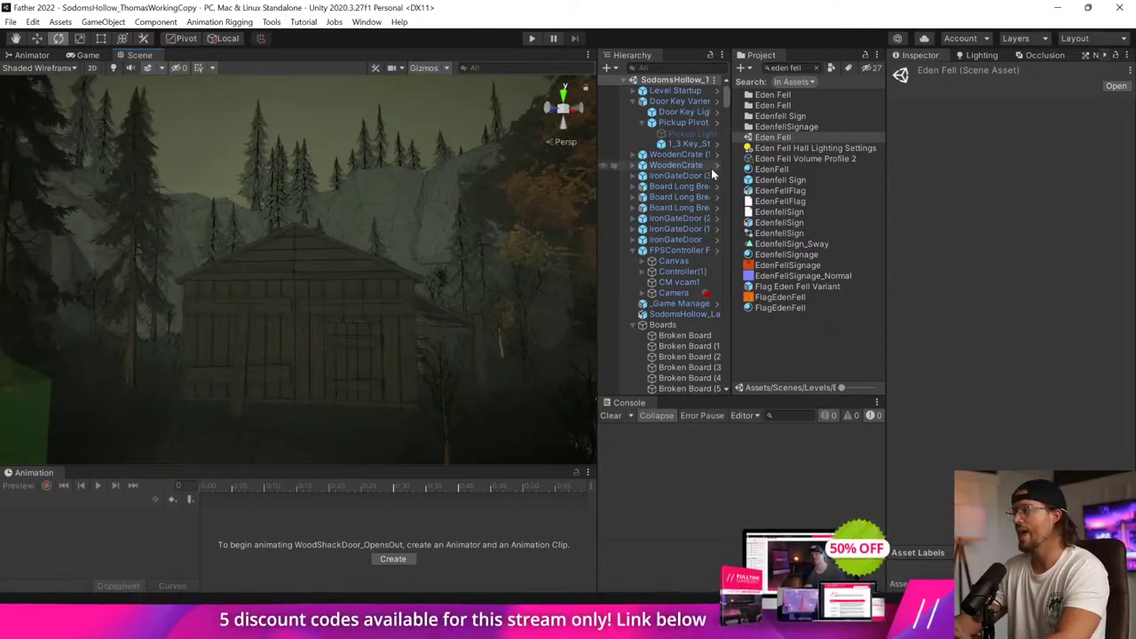
left_click(767, 138)
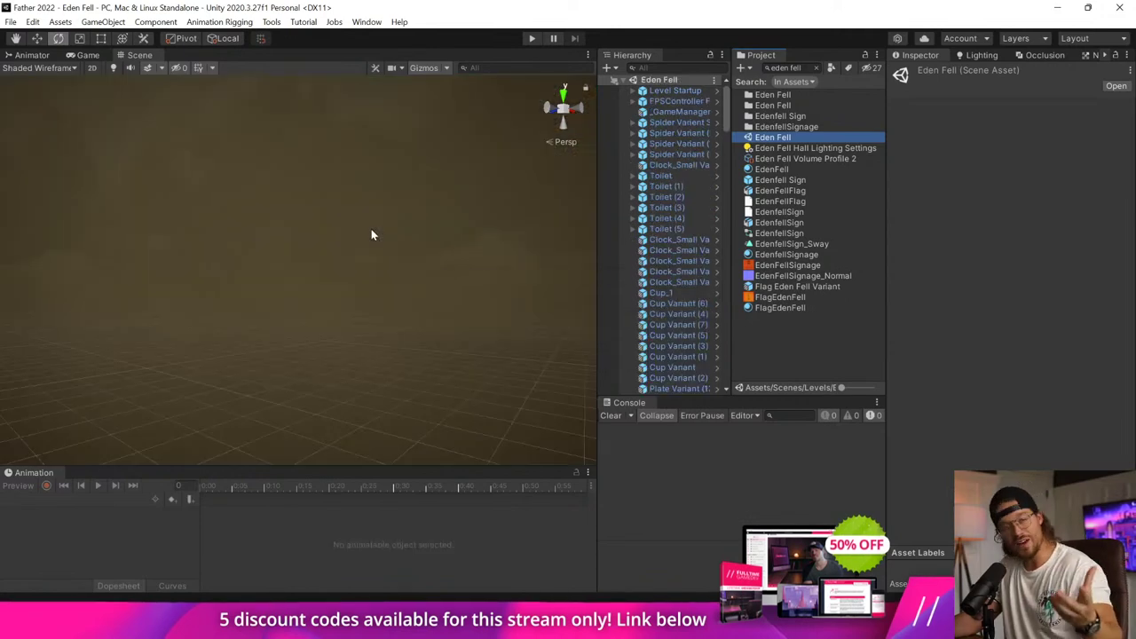
Explore the Eden Fell mansion interior to find a door suitable for the shack.
right_click_drag(370, 248, 389, 253)
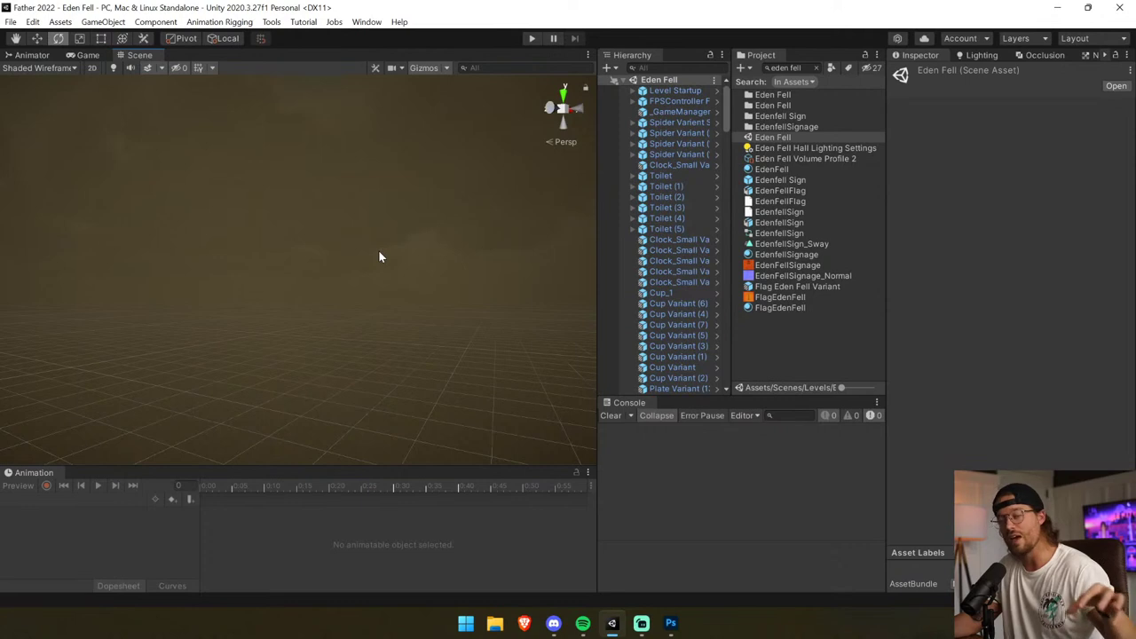
left_click_drag(381, 254, 992, 284, "alt")
key("w")
right_click_drag(991, 278, 37, 271)
key("w")
key("w")
key("w")
left_click_drag(37, 272, 730, 260, "alt")
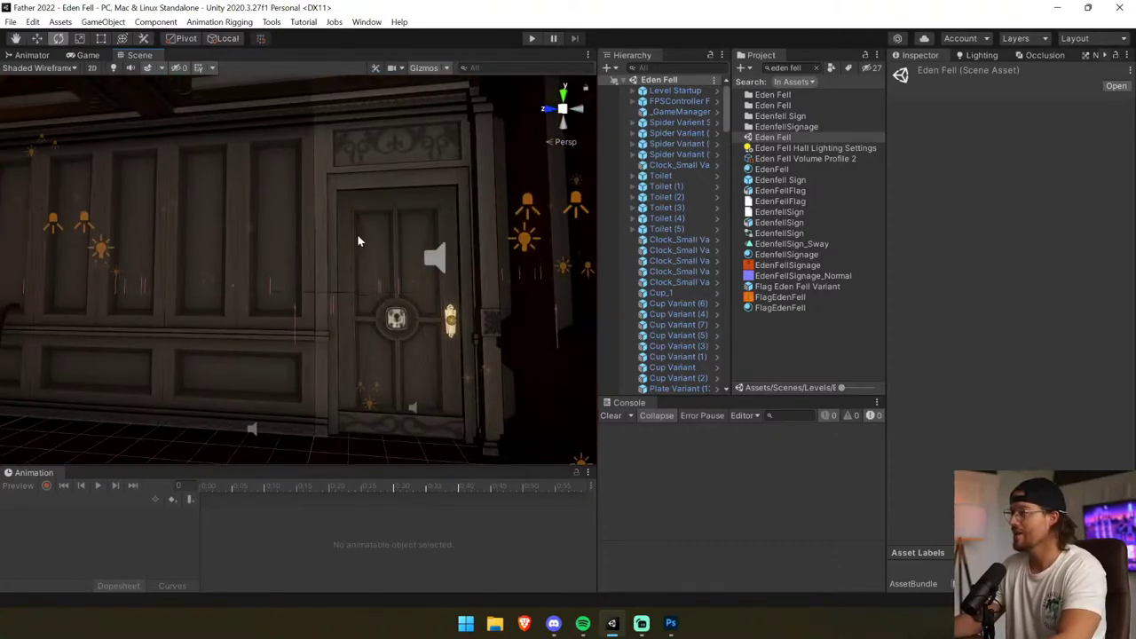
Select MansionDoor (1)(1), the panelled door with the padlock and brass knob, and copy it.
left_click(337, 229)
left_click_drag(378, 278, 382, 285, "alt")
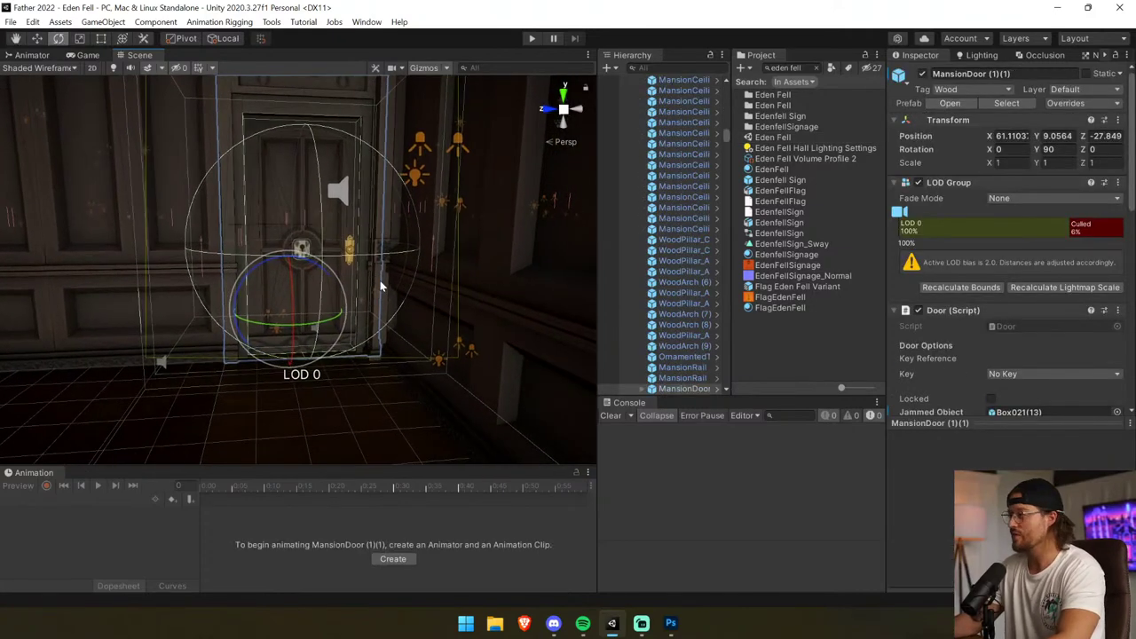
left_click(682, 387)
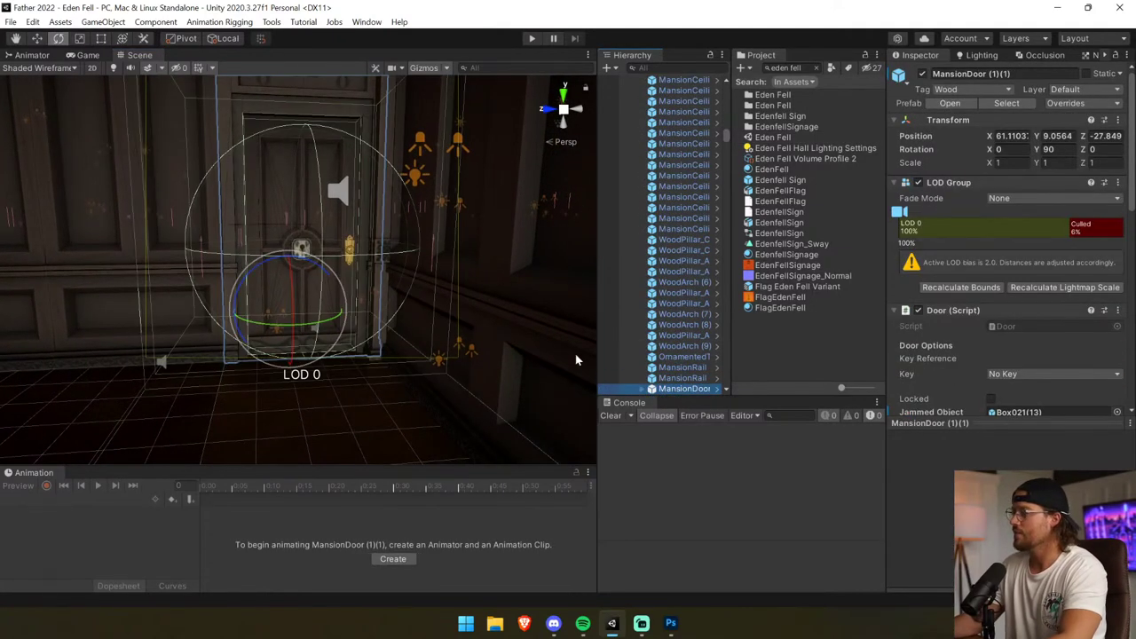
key("w")
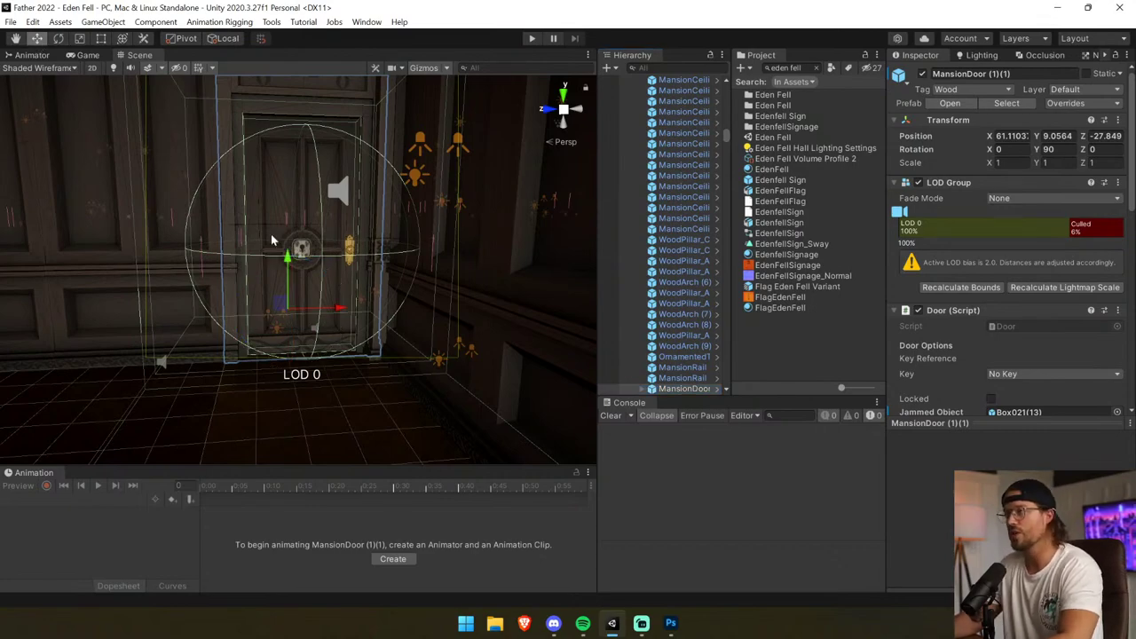
right_click_drag(235, 285, 752, 258)
left_click(692, 389)
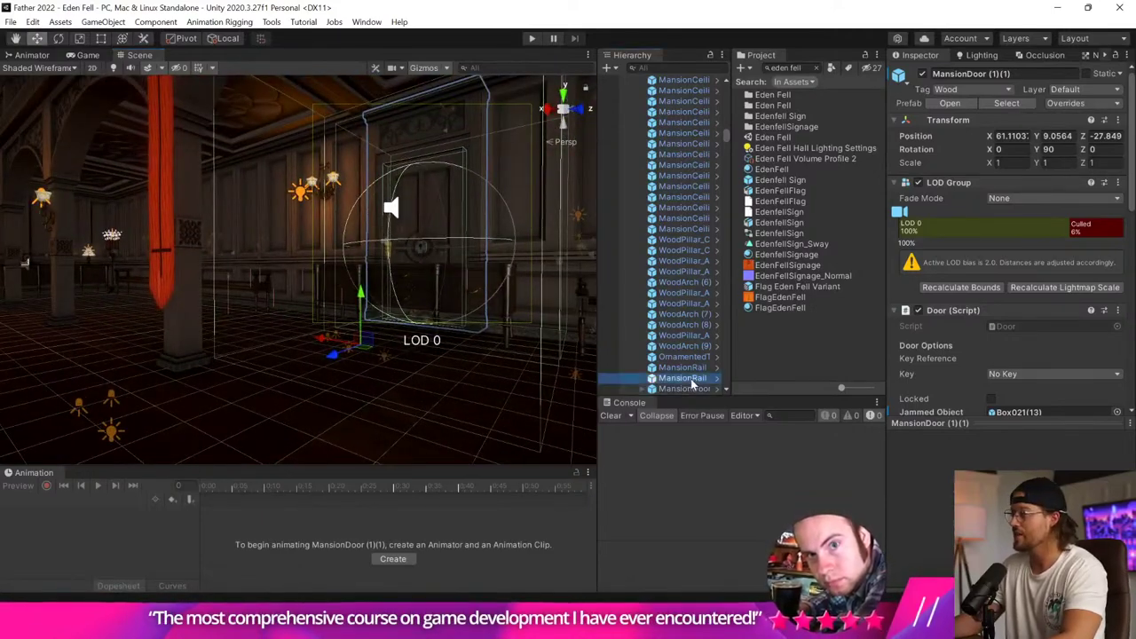
middle_click_drag(419, 258, 382, 321)
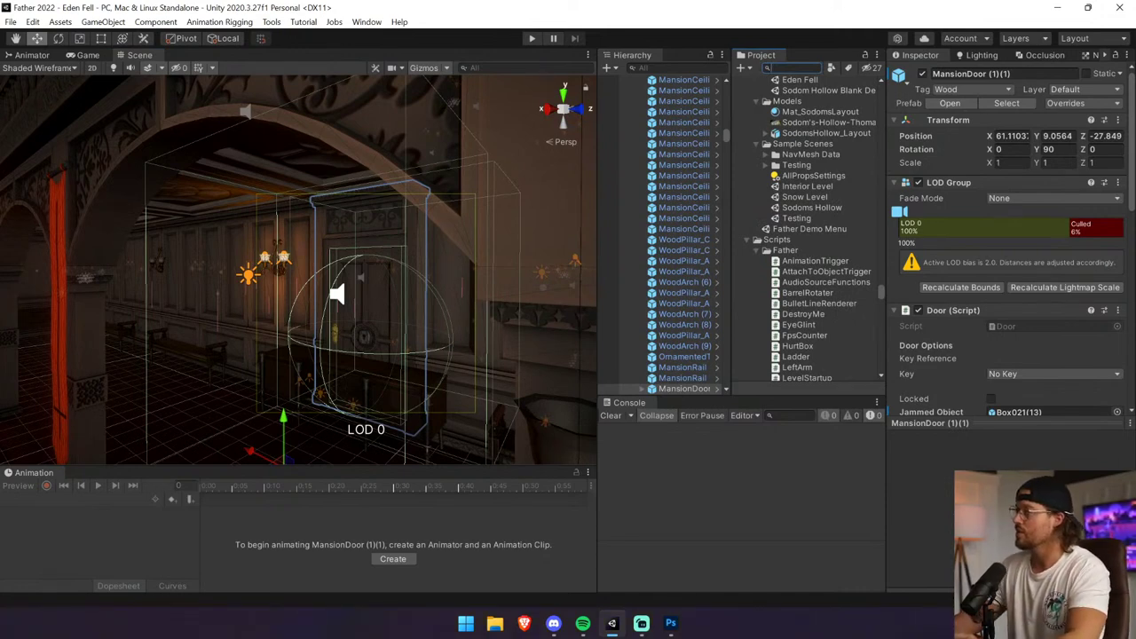
Search the project assets for "Sodoms Hollow" and open the SodomsHollow_Test scene.
left_click_drag(599, 175, 443, 188)
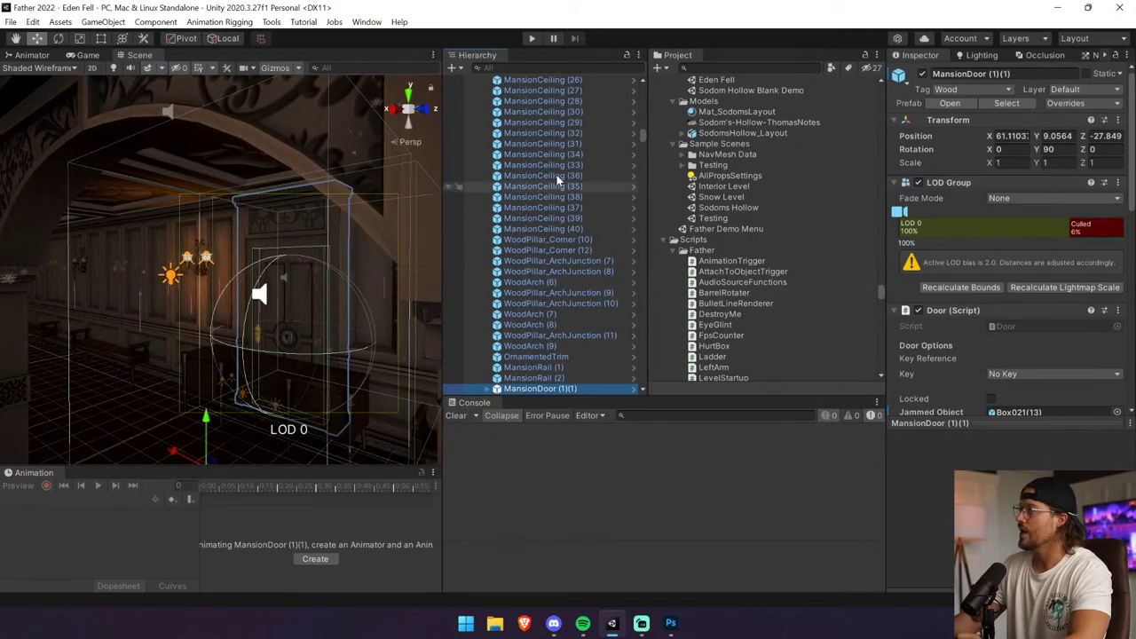
scroll(756, 141, "up", 2)
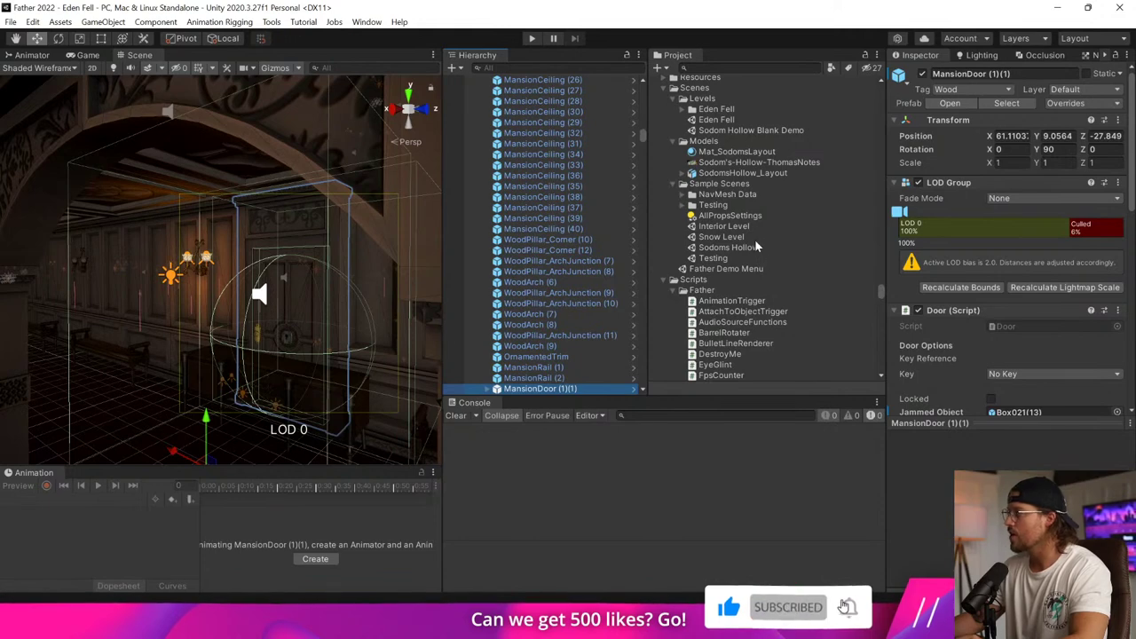
left_click(727, 68)
type("Sodom")
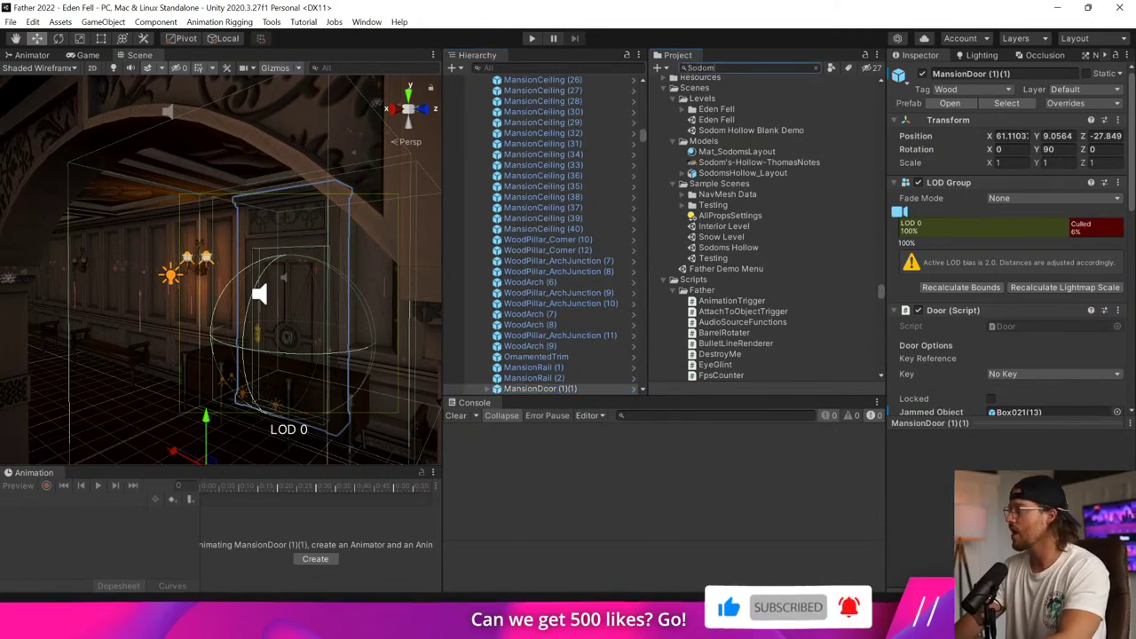
type("s Hollow")
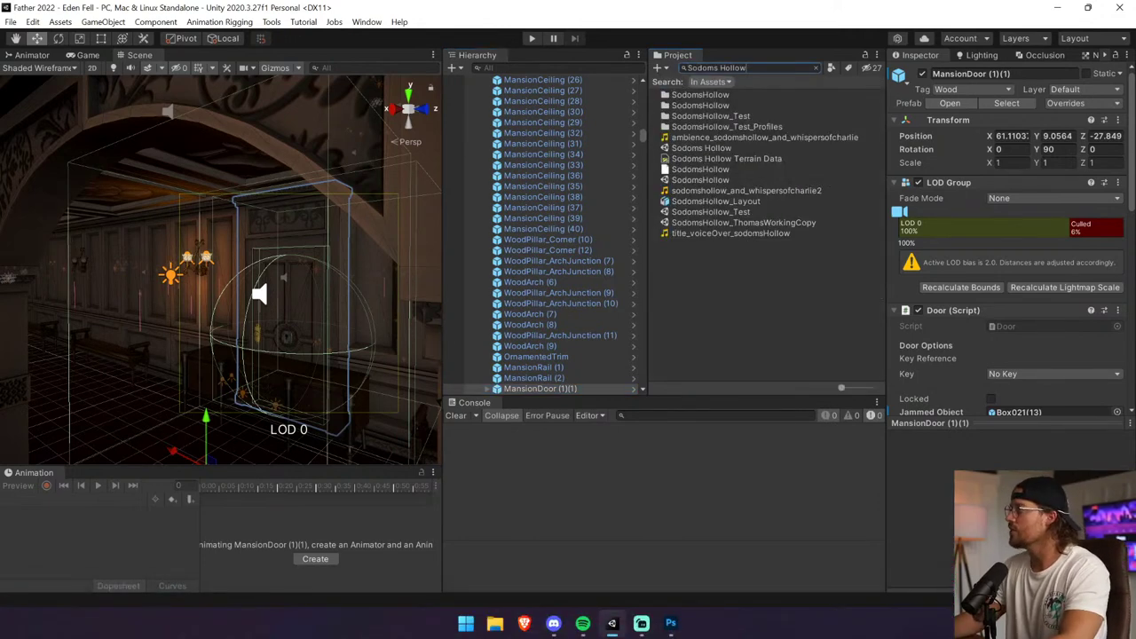
double_click(739, 214)
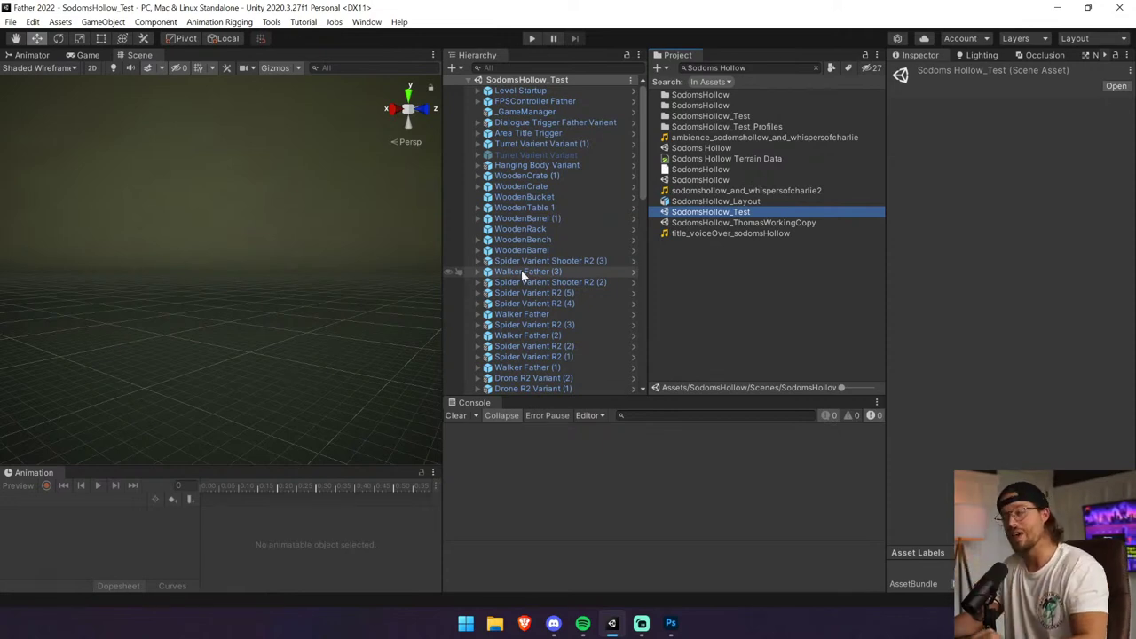
Resize the editor layout for a wider Scene view, a narrower Project panel and a shorter Console.
left_click_drag(442, 328, 522, 342)
left_click_drag(729, 342, 725, 343)
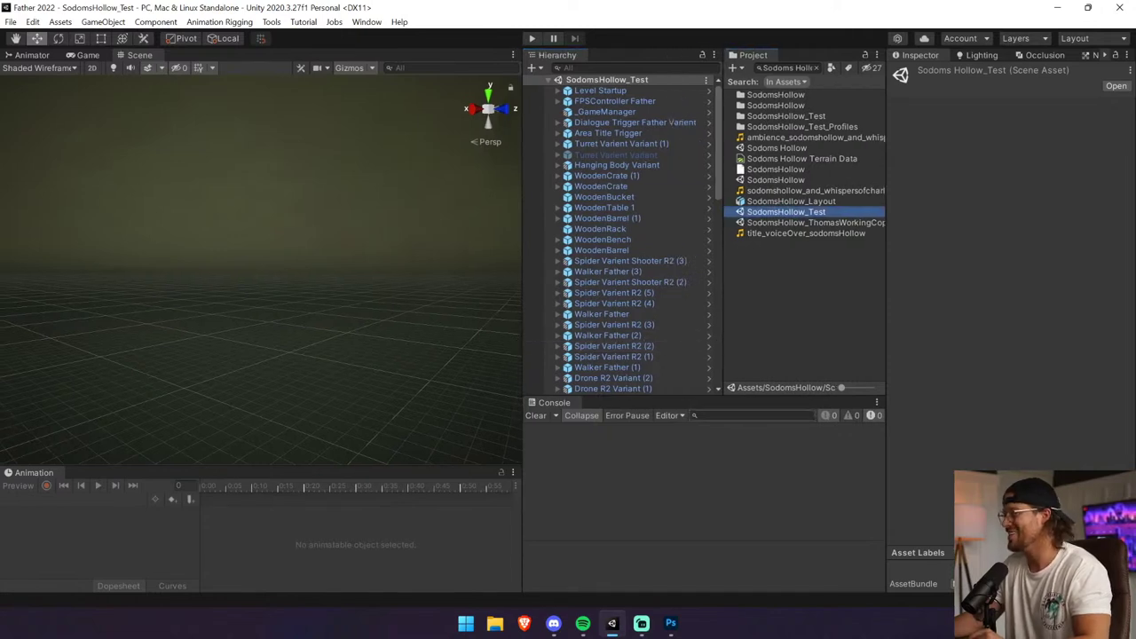
left_click_drag(794, 395, 792, 423)
Open the SodomsHollow_ThomasWorkingCopy scene and turn off effects in the Scene view.
right_click_drag(420, 281, 932, 198)
key("w")
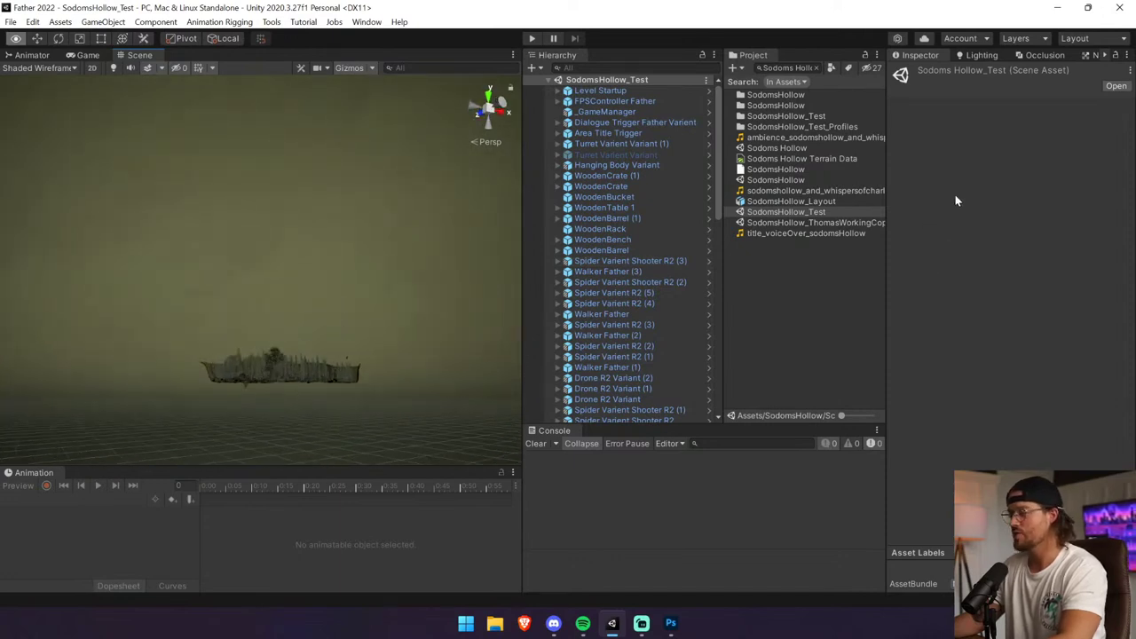
key("w")
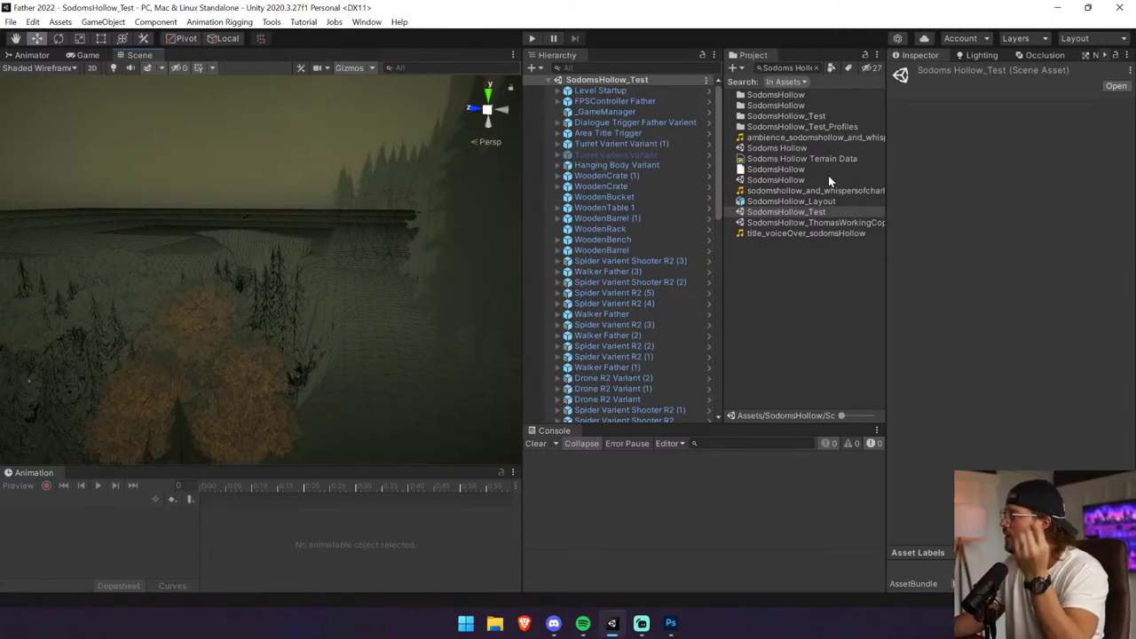
left_click(839, 222)
double_click(827, 222)
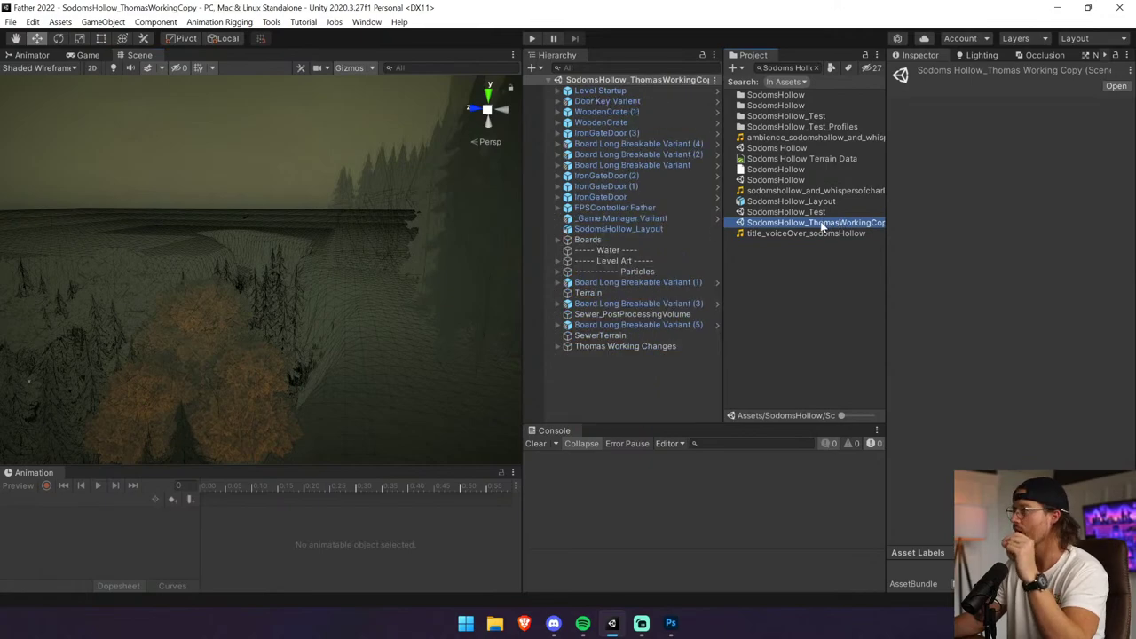
right_click_drag(293, 241, 571, 171)
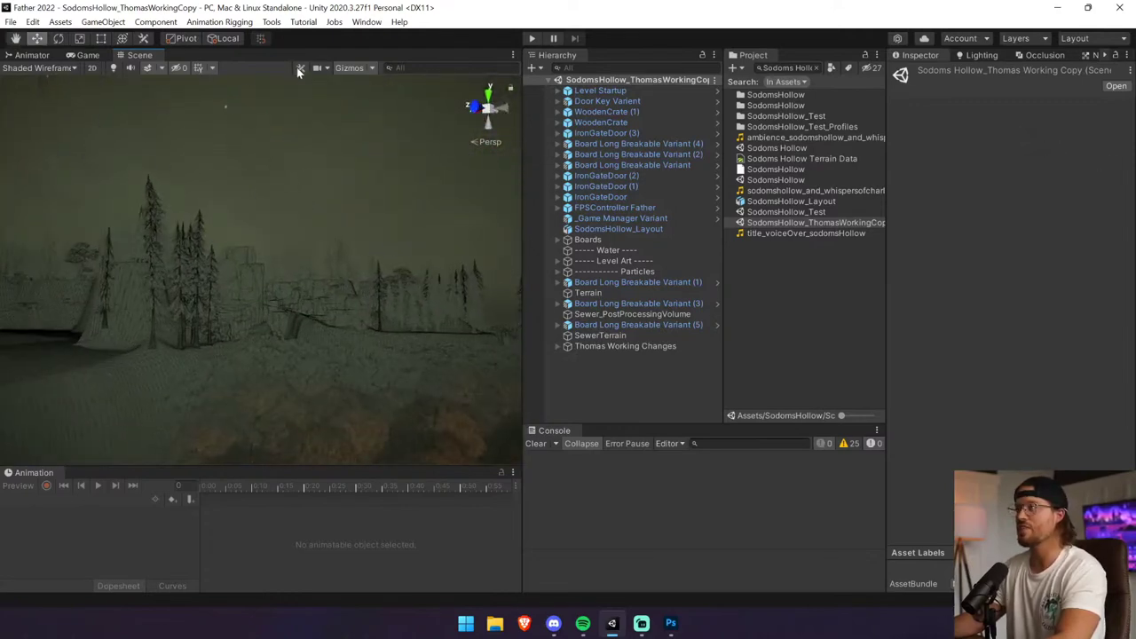
left_click(147, 68)
Locate the graveyard shack and paste the copied mansion door as a child of GraveyardShack.
right_click_drag(310, 228, 1066, 270)
left_click(429, 316)
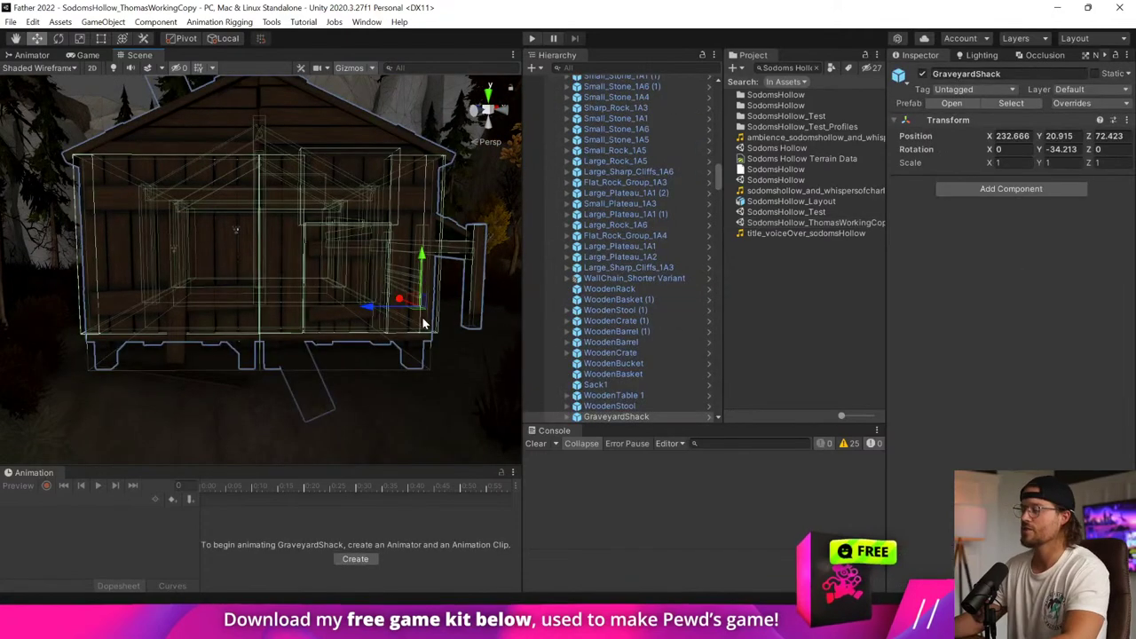
left_click(404, 293)
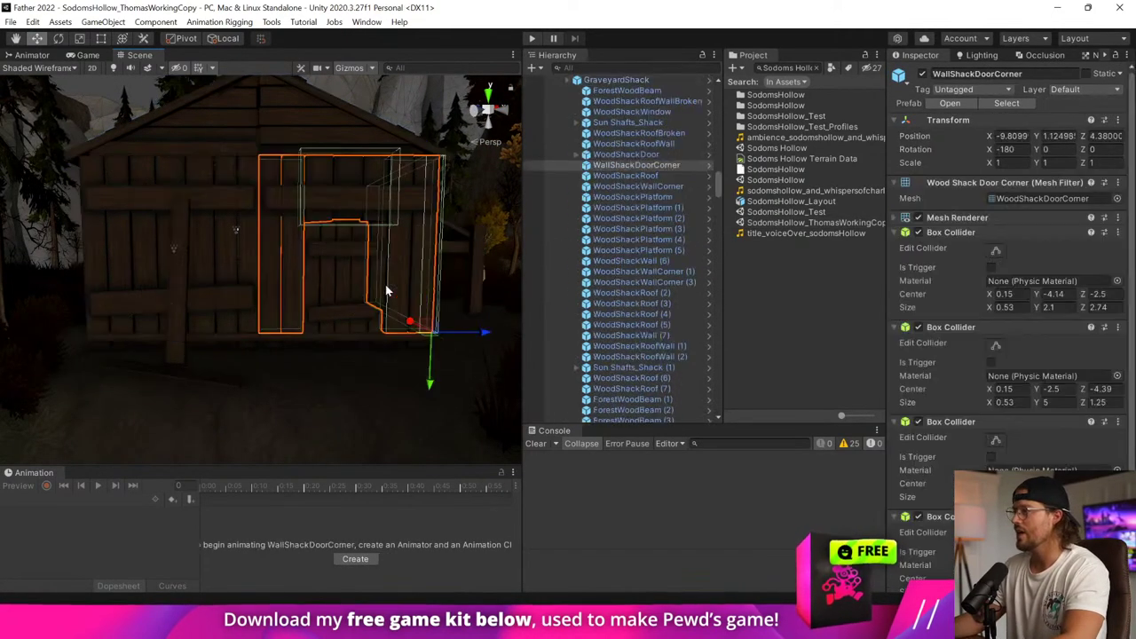
left_click(633, 82)
left_click(32, 21)
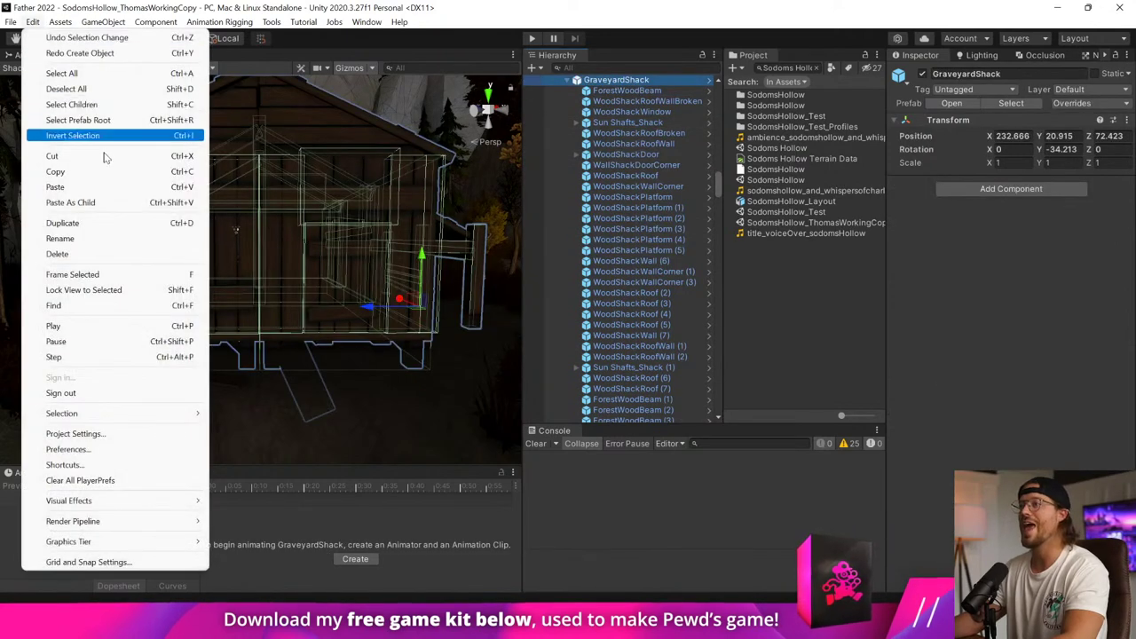
left_click(114, 203)
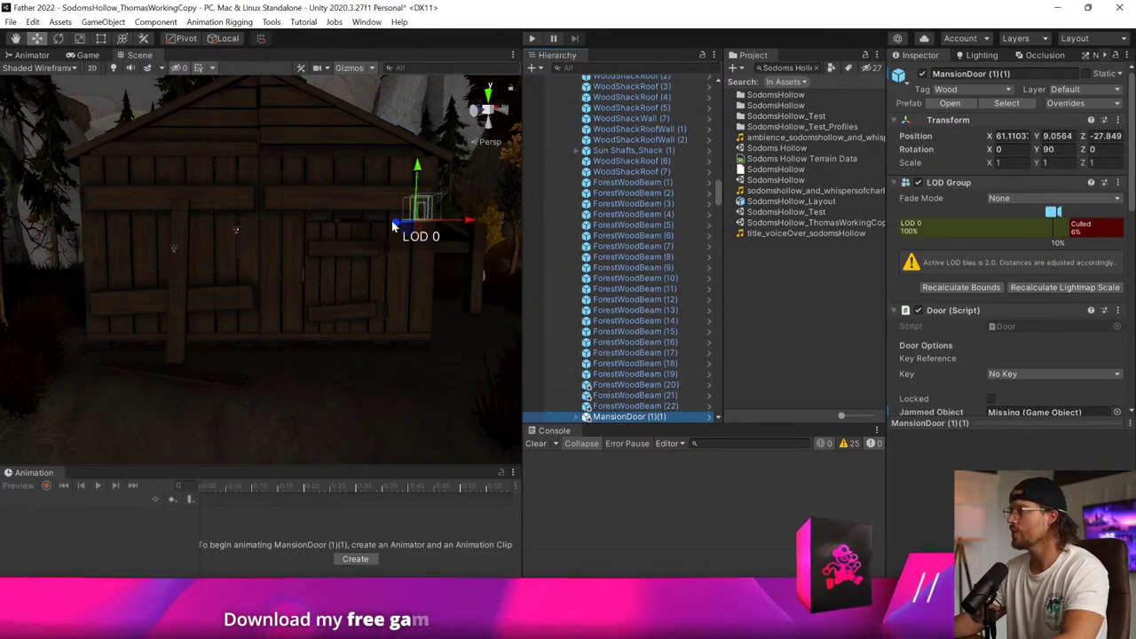
Move the pasted mansion door toward the shack's front wall, to about X -5.53, Y -1.95, Z 1.58.
left_click_drag(395, 226, 504, 258)
right_click_drag(298, 233, 388, 233)
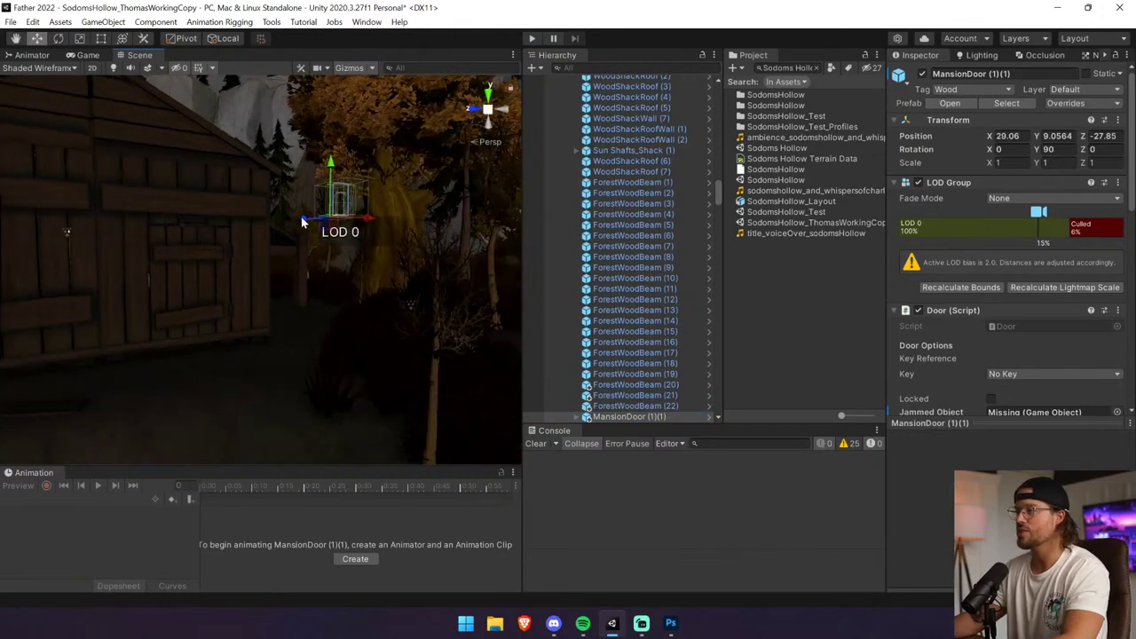
left_click_drag(301, 222, 244, 199)
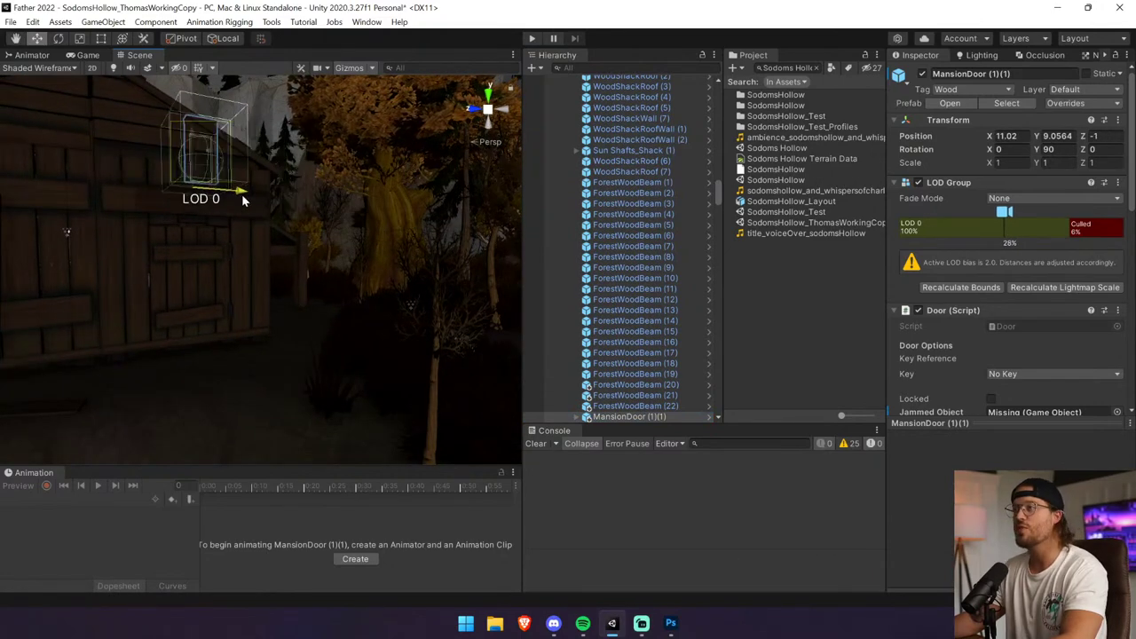
left_click_drag(193, 173, 194, 308)
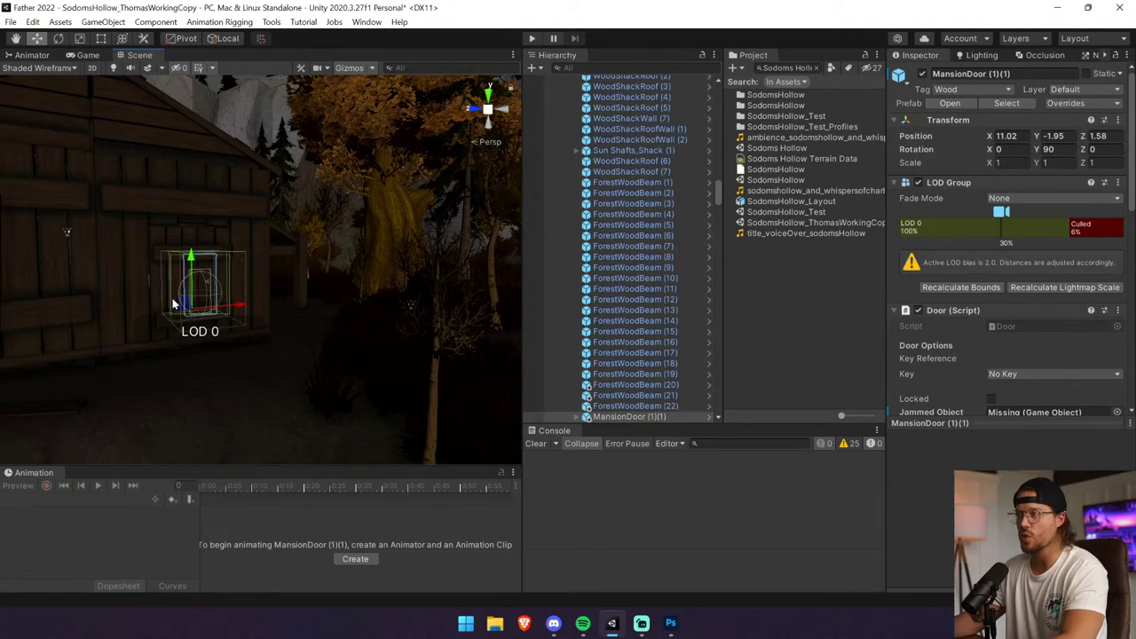
middle_click_drag(172, 304, 236, 350)
left_click_drag(237, 349, 409, 429)
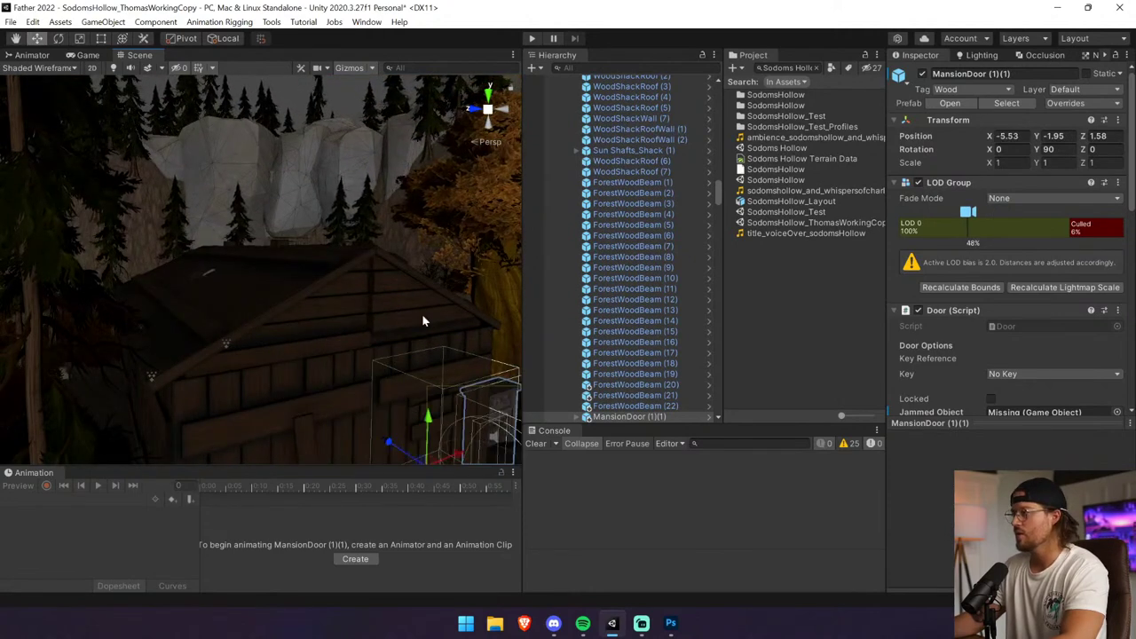
Align the mansion door with the shack's doorway at about X -6.9, Y 0.84, Z 7.01.
key("f")
left_click_drag(229, 318, 192, 367)
key("d")
right_click_drag(403, 366, 183, 388)
left_click_drag(236, 332, 229, 223)
key("s")
right_click_drag(280, 319, 249, 259)
key("a")
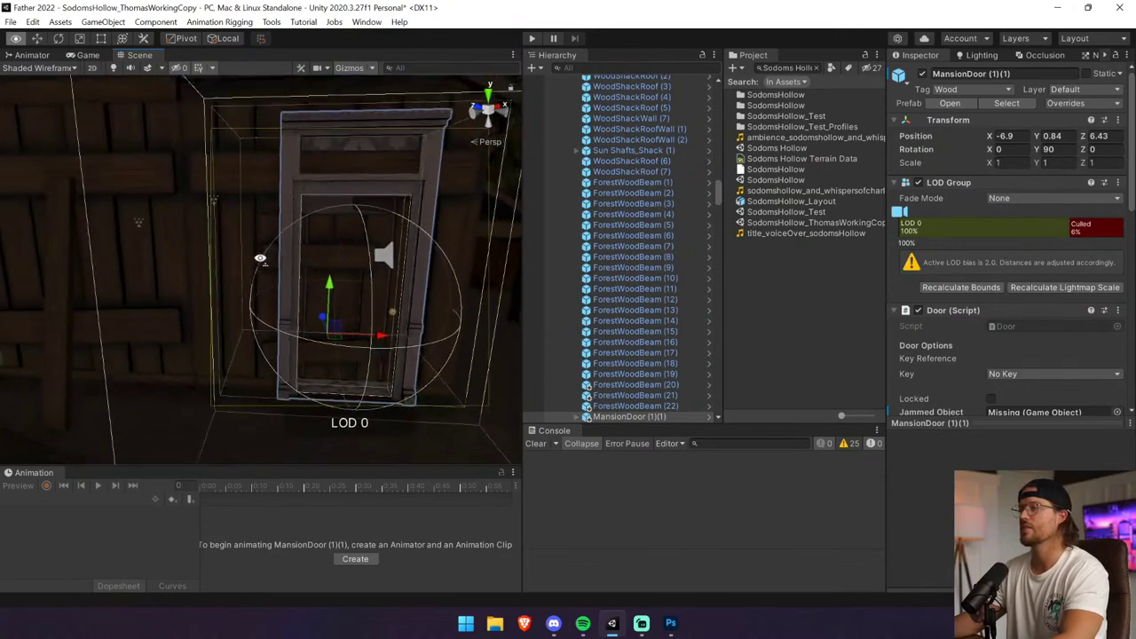
left_click_drag(393, 334, 367, 334)
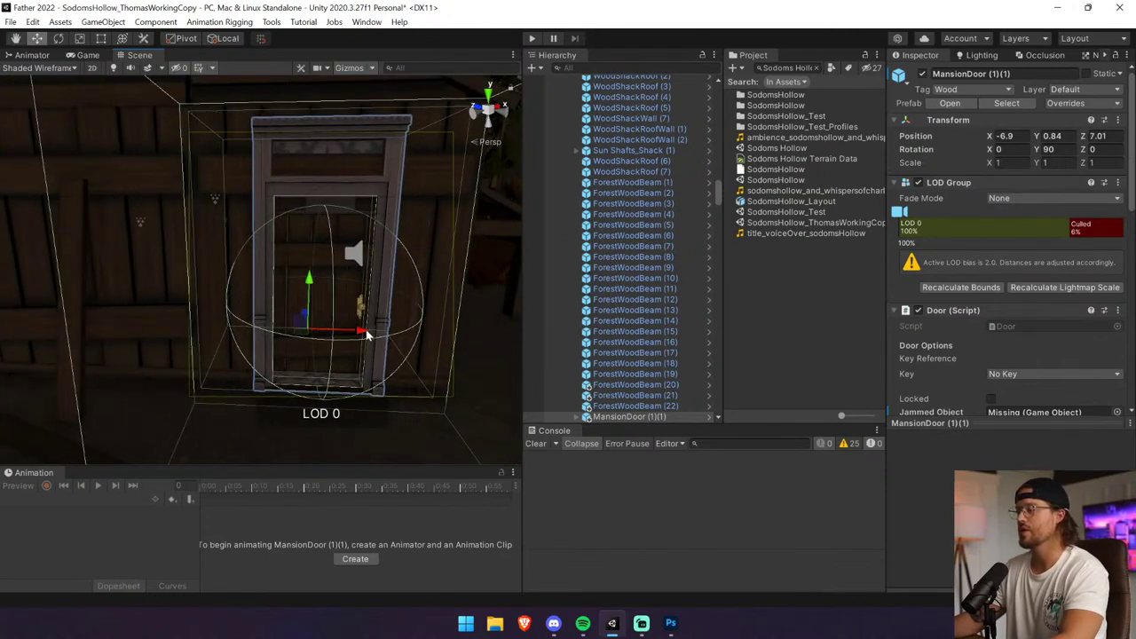
Widen the Scene view and disable the shack's original WoodShackDoor_OpensOut door.
left_click_drag(521, 293, 664, 293)
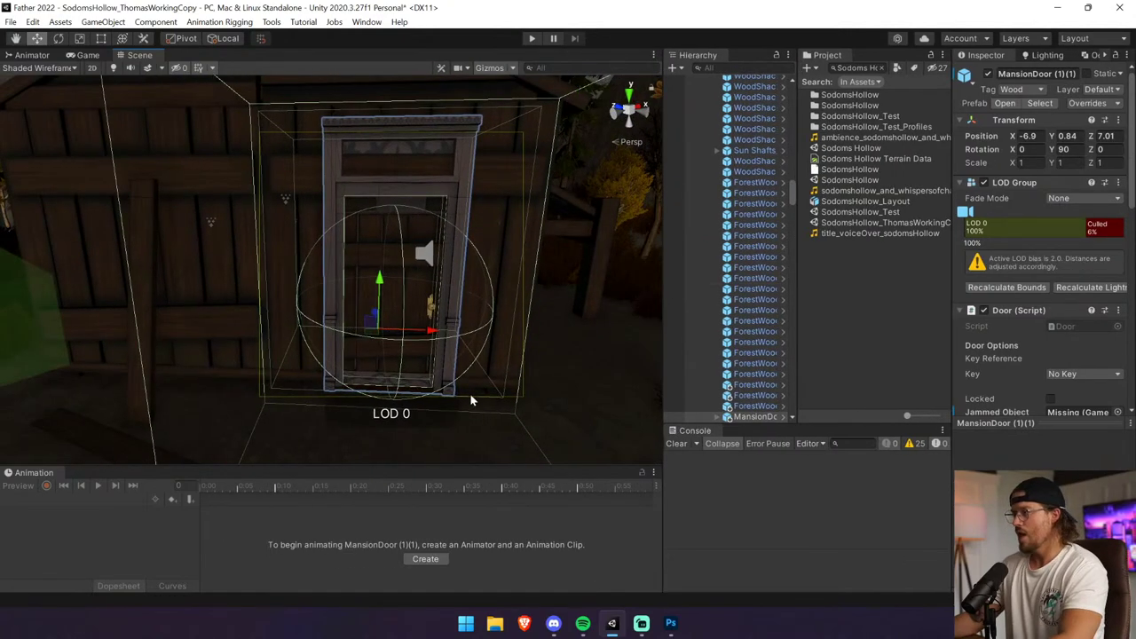
left_click(423, 295)
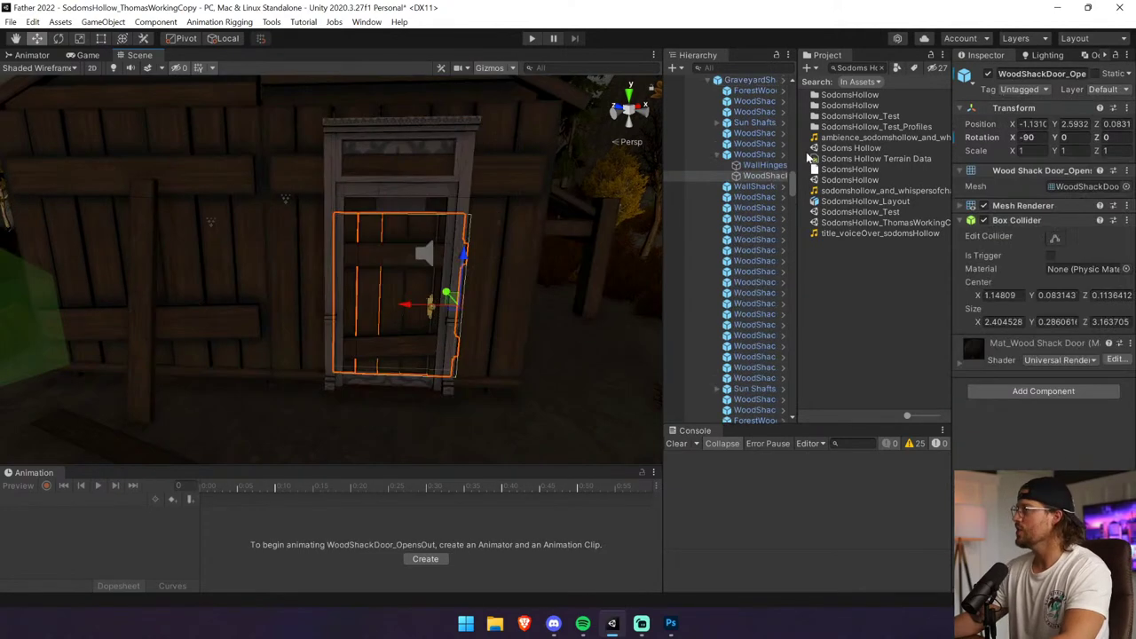
left_click(988, 74)
right_click_drag(480, 331, 422, 302)
key("w")
Examine the pasted mansion door's child objects and the settings of its Door script.
left_click(406, 299)
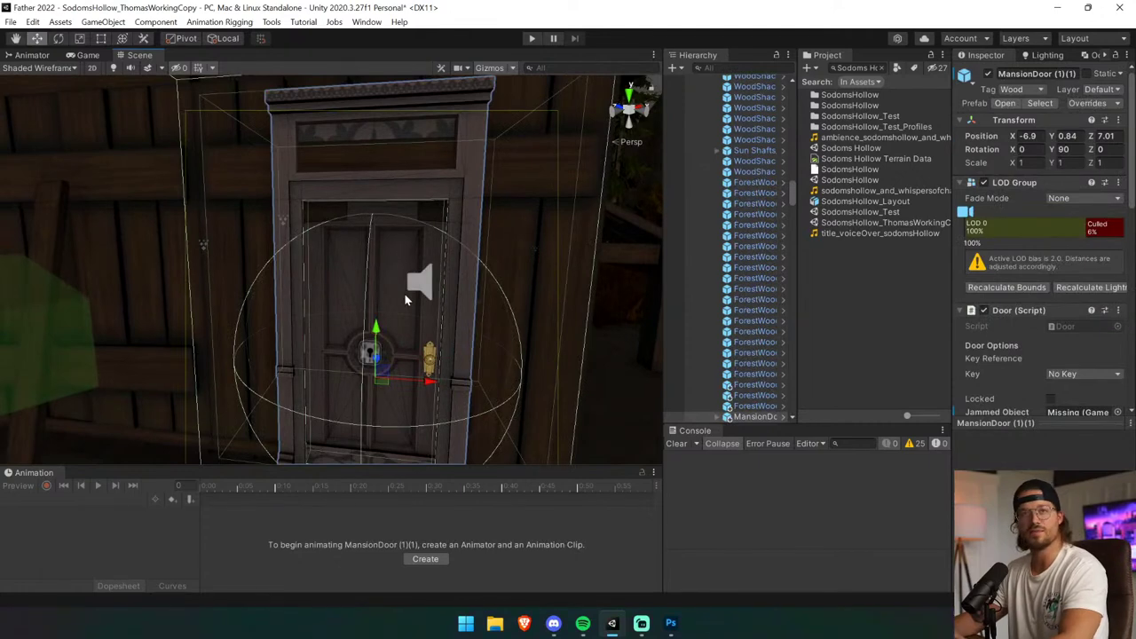
scroll(746, 347, "down", 3)
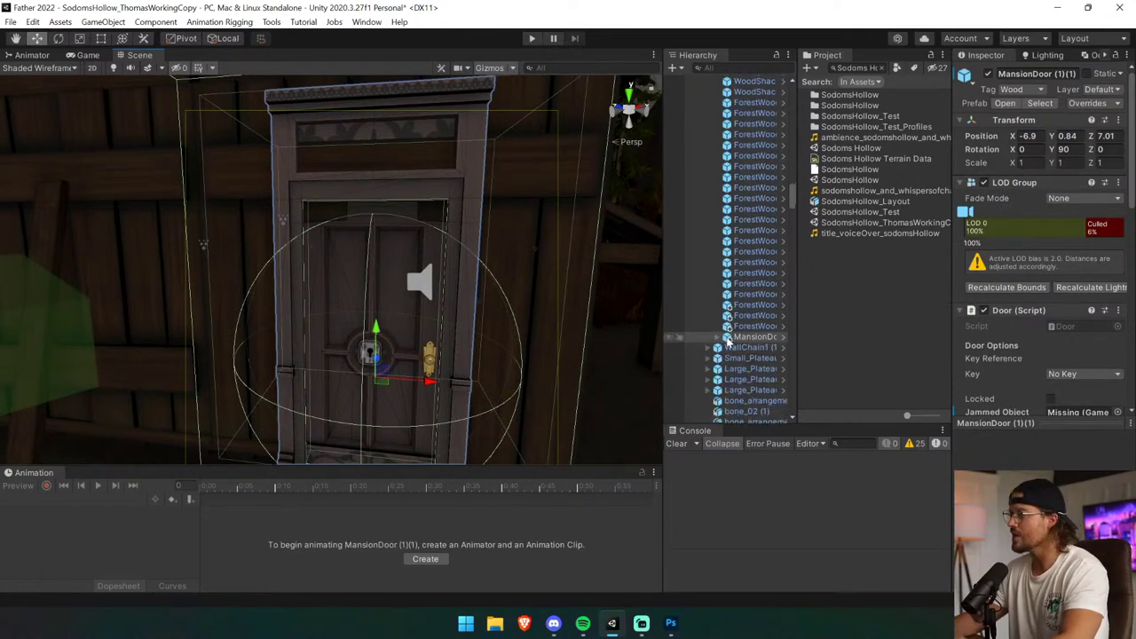
left_click(718, 337)
left_click(753, 347)
left_click(753, 357)
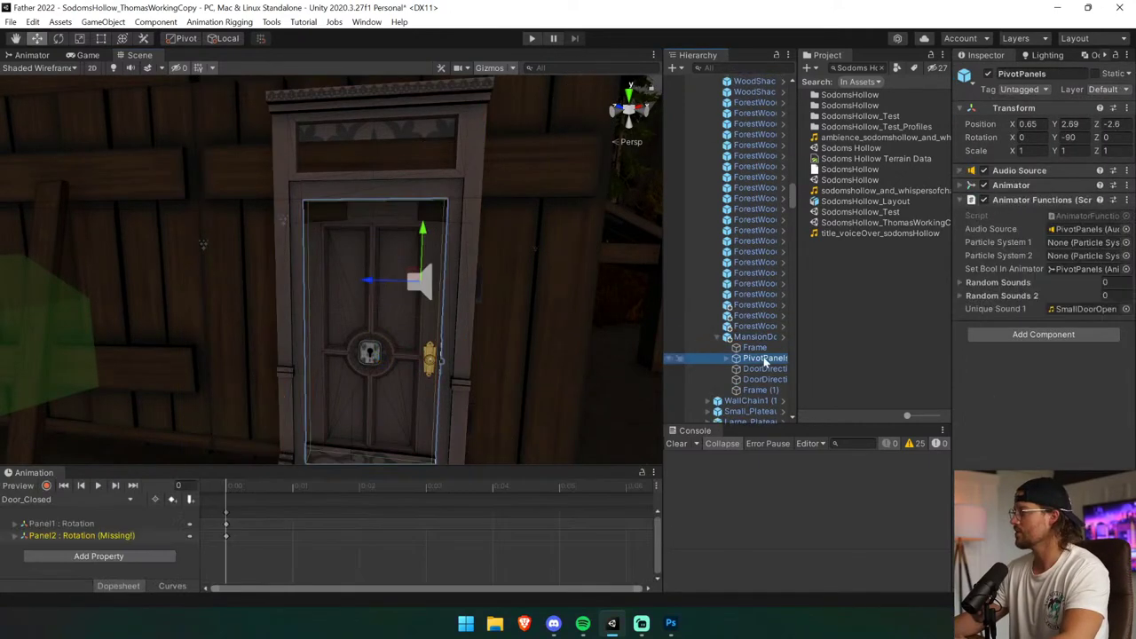
left_click(748, 348)
left_click(752, 337)
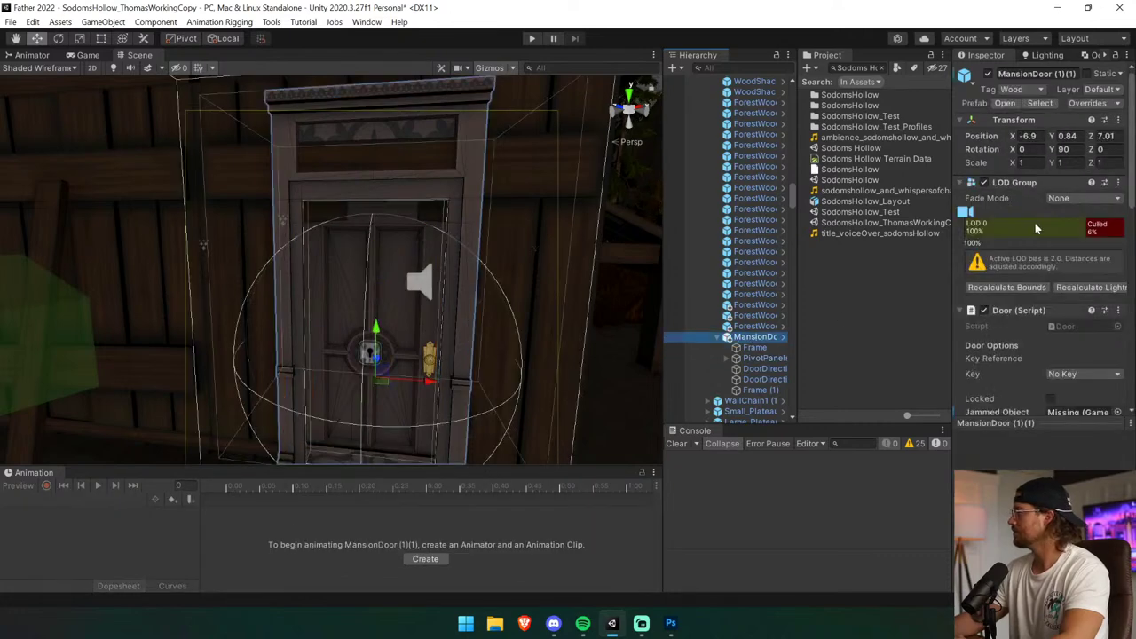
scroll(1000, 363, "down", 10)
scroll(1008, 355, "up", 3)
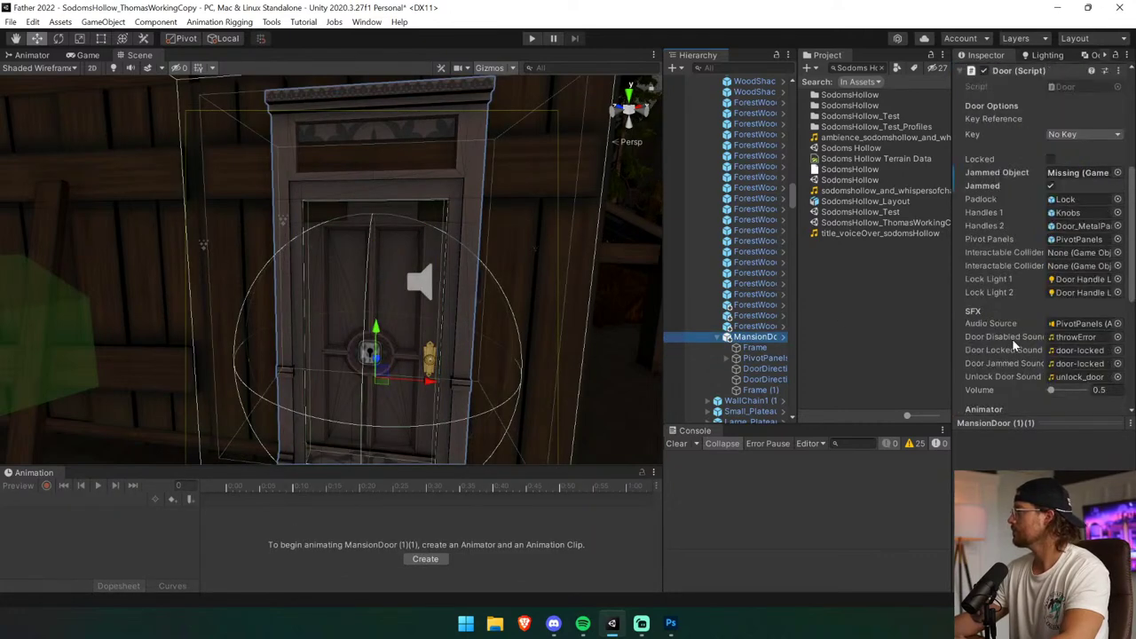
scroll(433, 117, "up", 3)
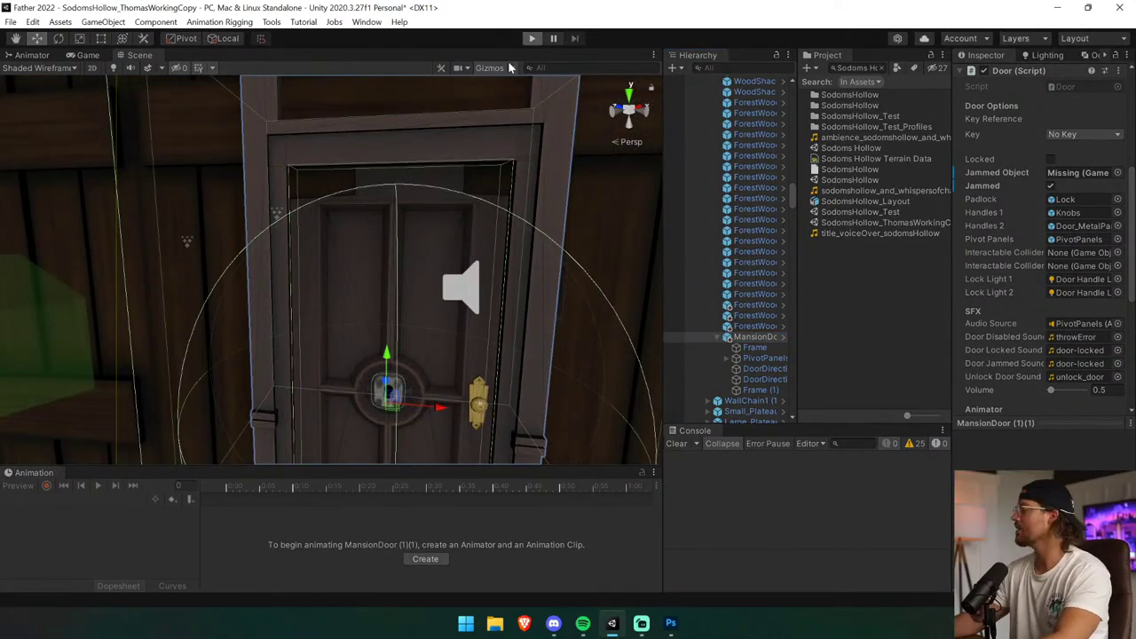
Playtest the level by running to the shack and trying to open its mansion door, and exit play mode.
left_click(532, 38)
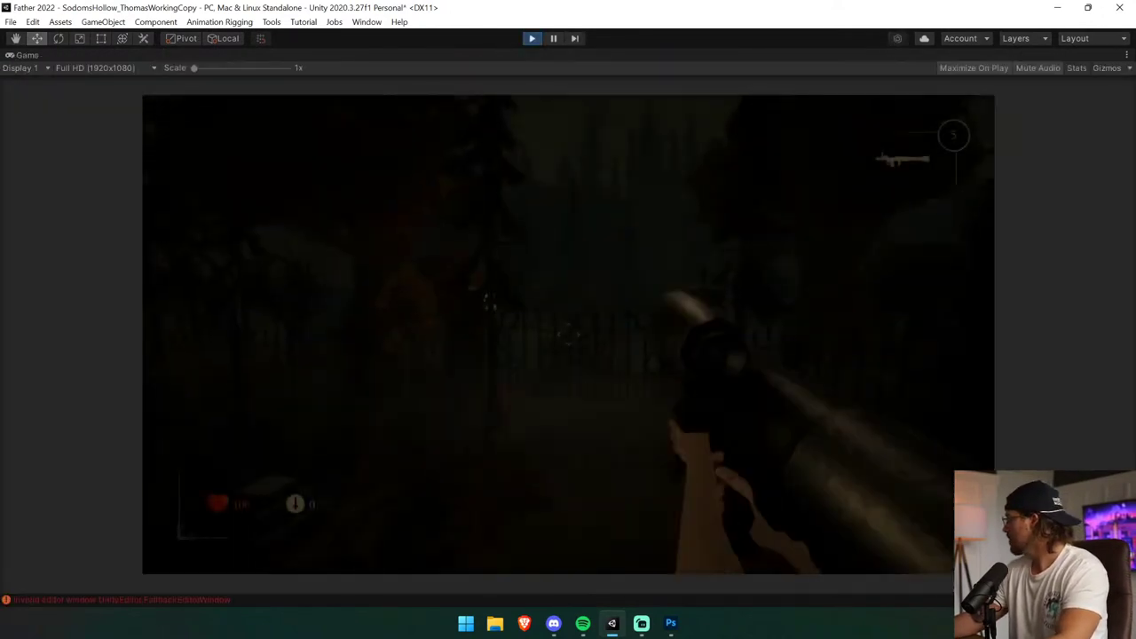
key("shift+w")
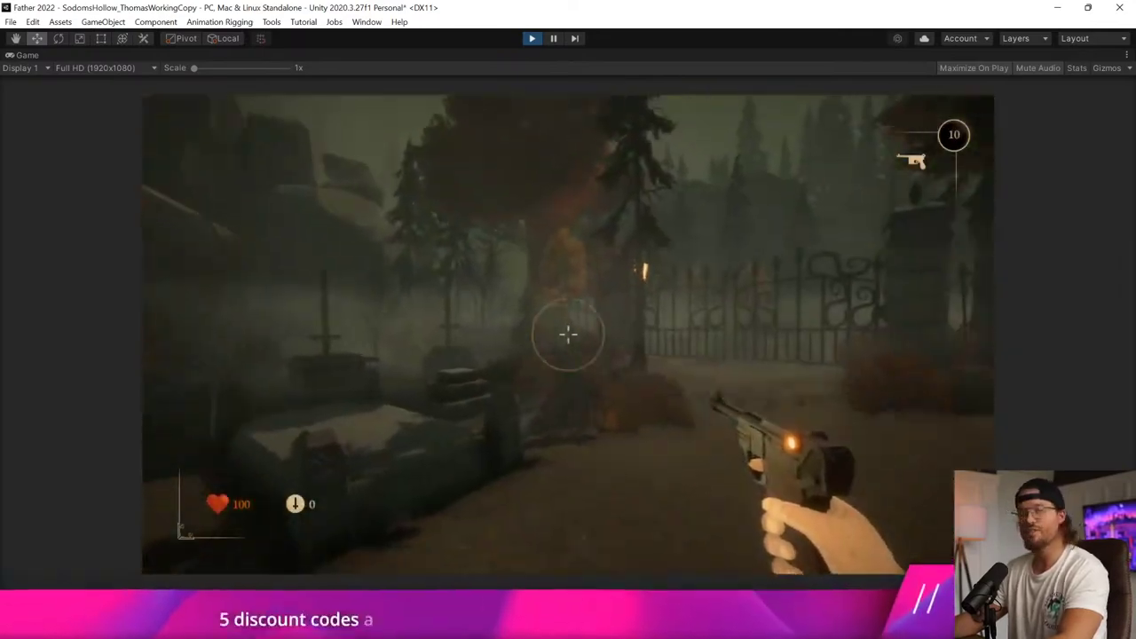
key("shift+w")
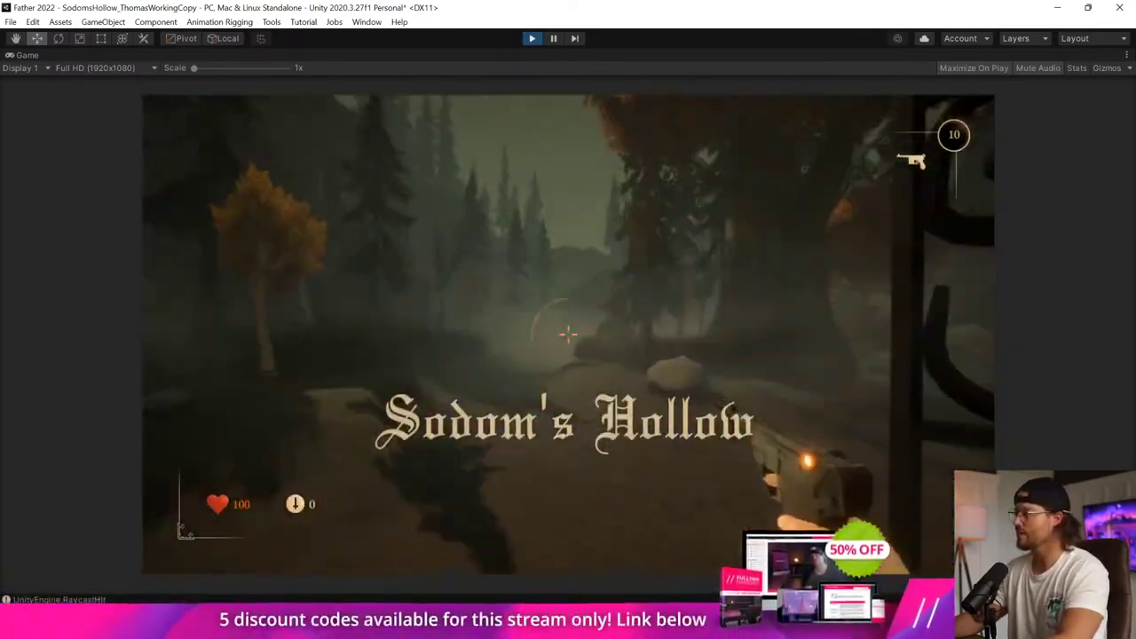
key("w")
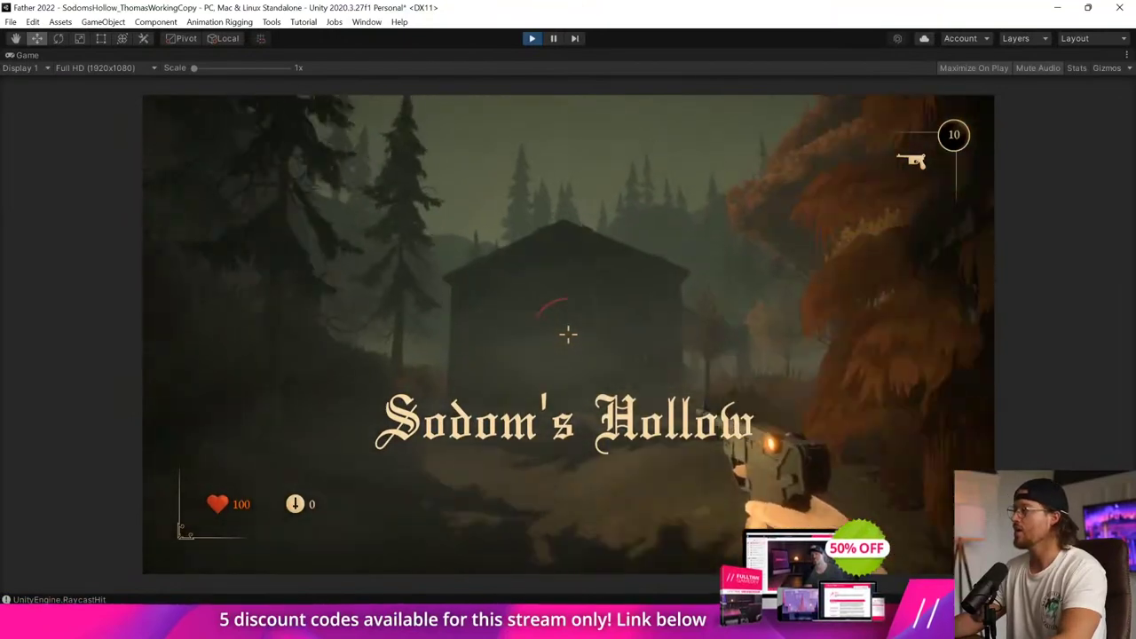
key("w")
key("e")
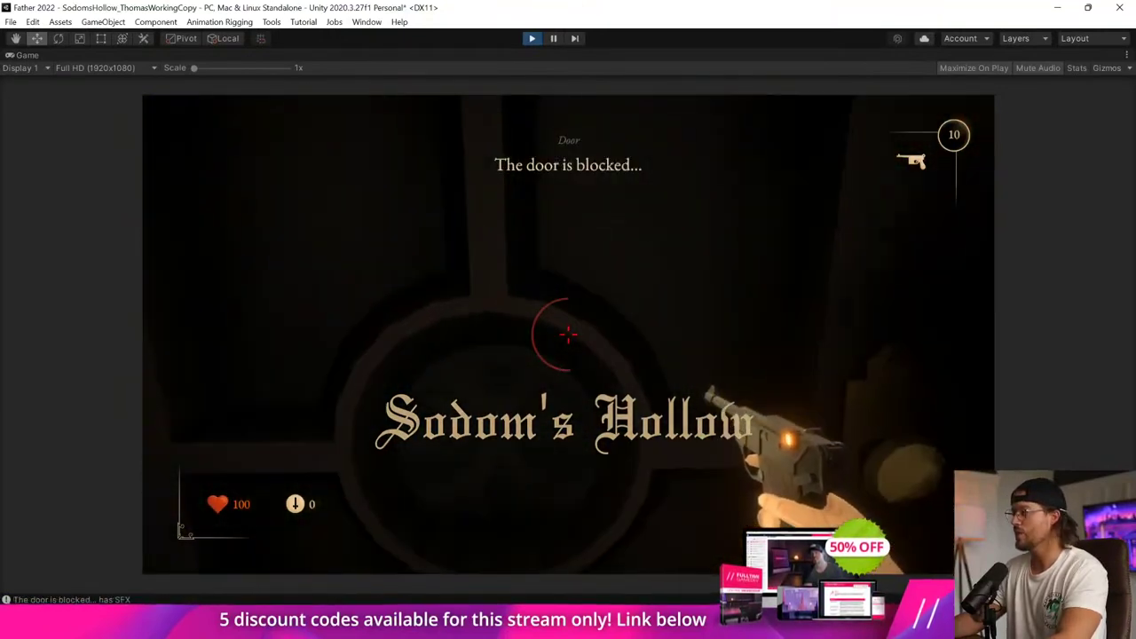
key("ctrl+p")
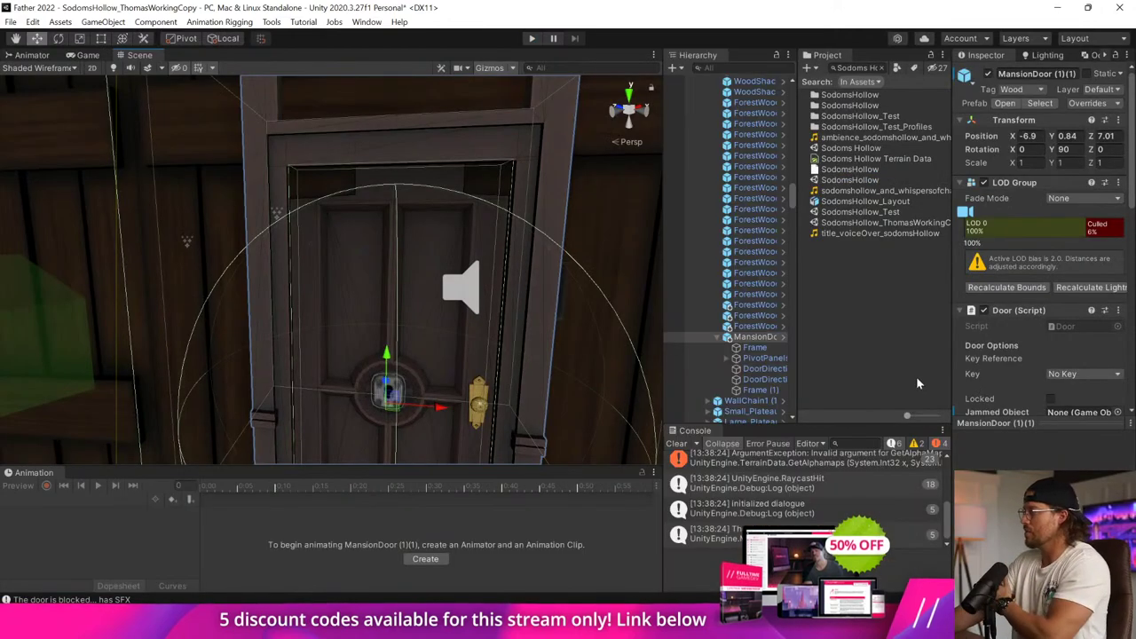
Reselect the mansion door's parent object, collapse its LOD Group component and clear the console.
left_click(767, 348)
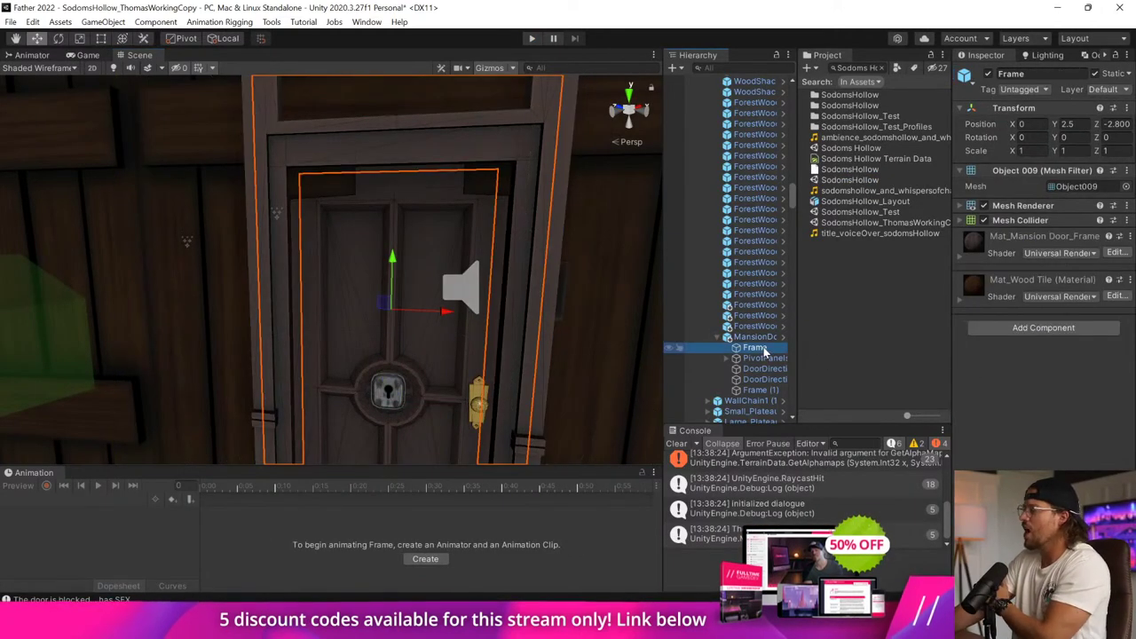
left_click(764, 338)
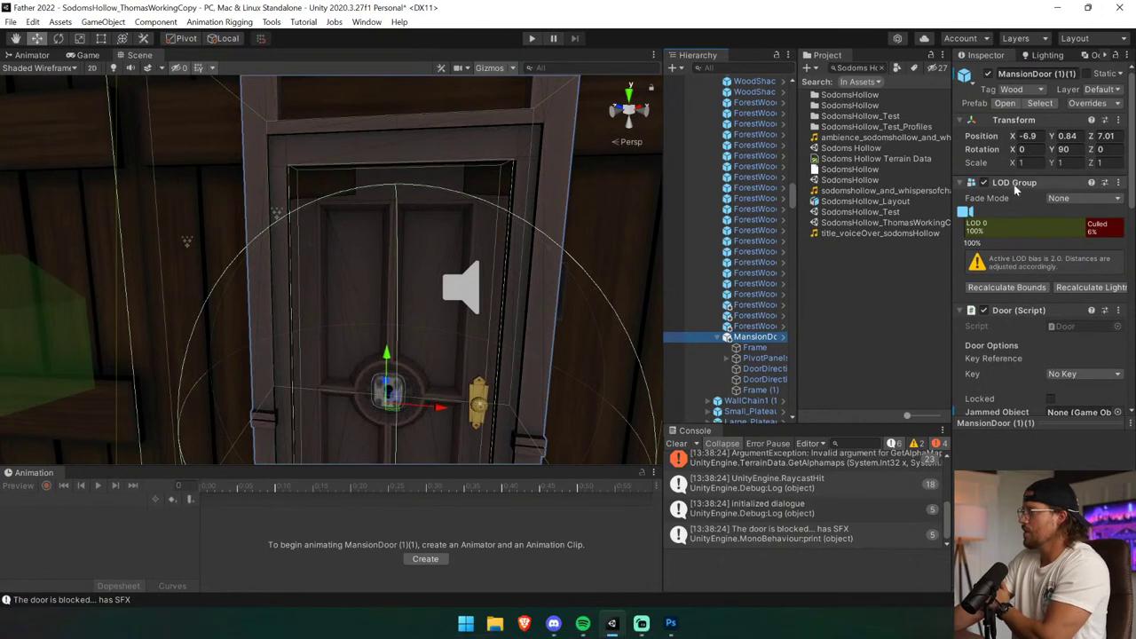
left_click(1016, 183)
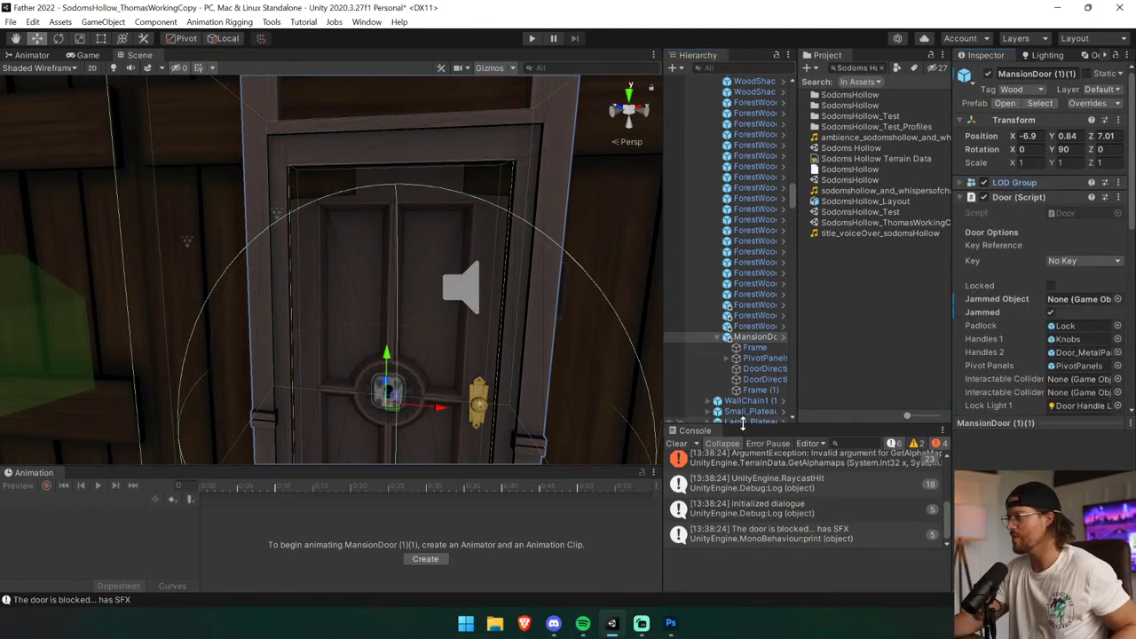
left_click(674, 444)
Enlarge the Hierarchy, Project and Inspector areas and turn off Jammed in the mansion door's Door script.
left_click_drag(869, 423, 869, 440)
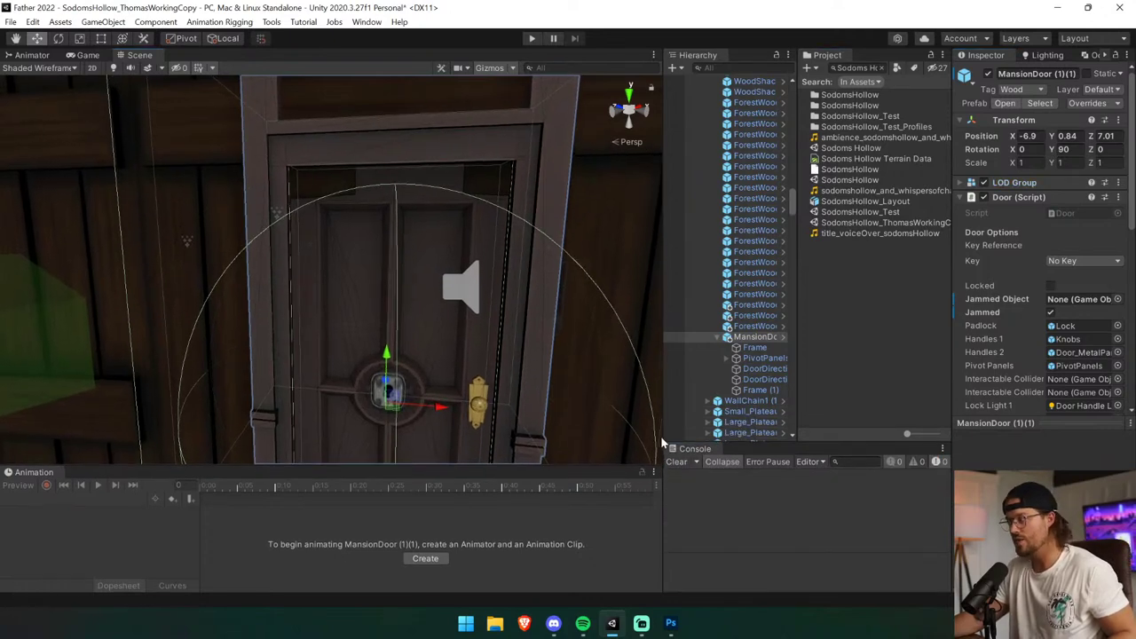
left_click_drag(664, 434, 597, 485)
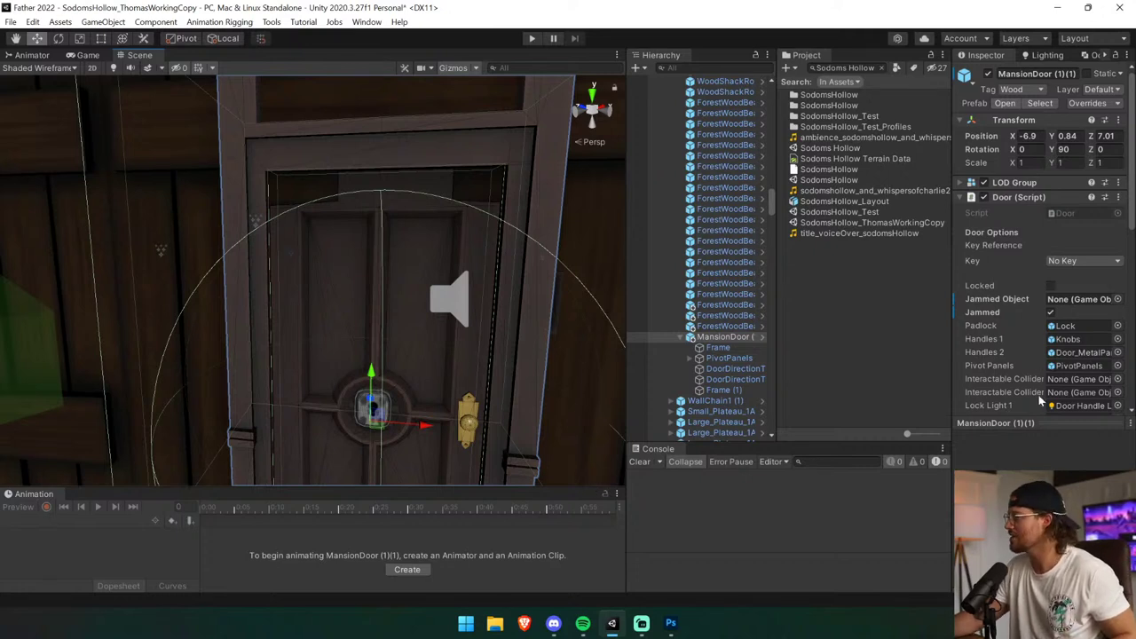
left_click_drag(1048, 425, 1037, 460)
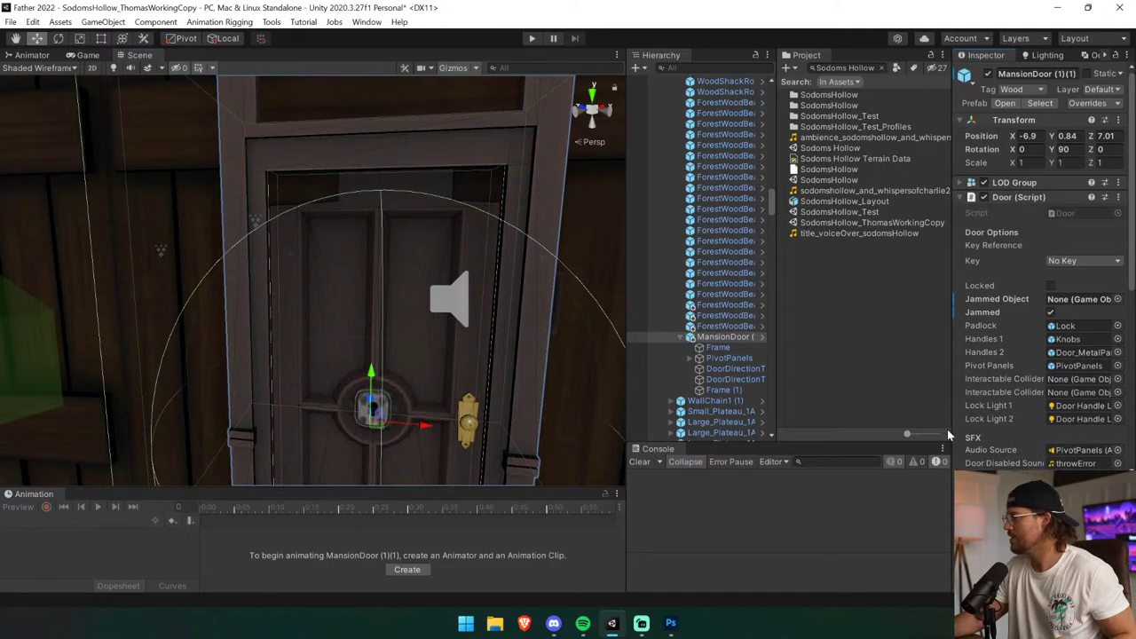
left_click_drag(953, 430, 922, 433)
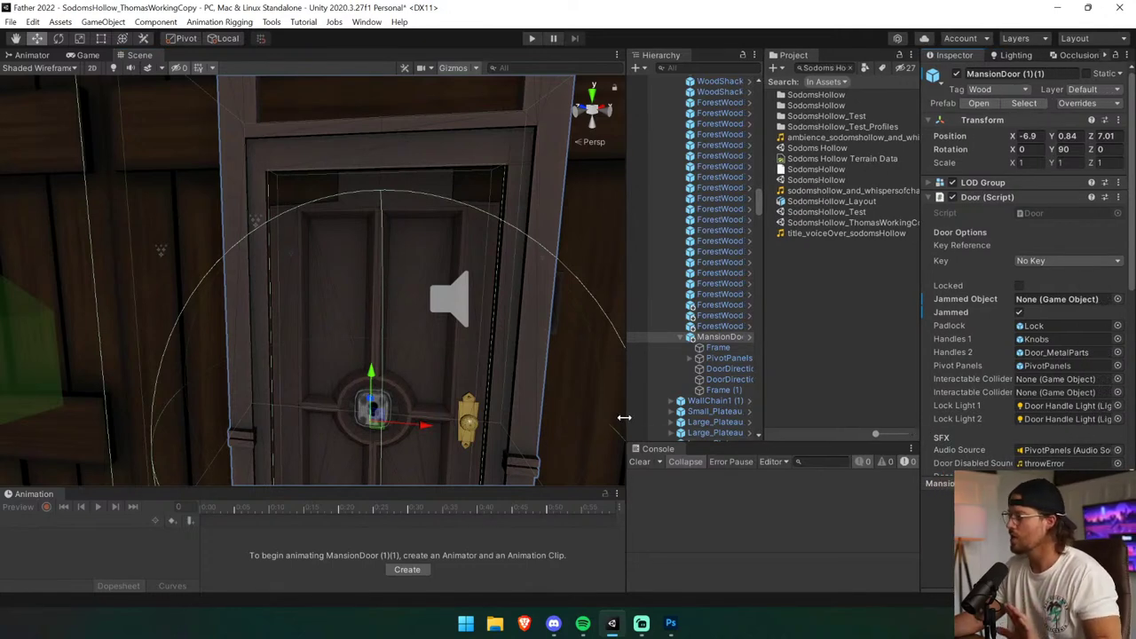
left_click_drag(624, 417, 586, 425)
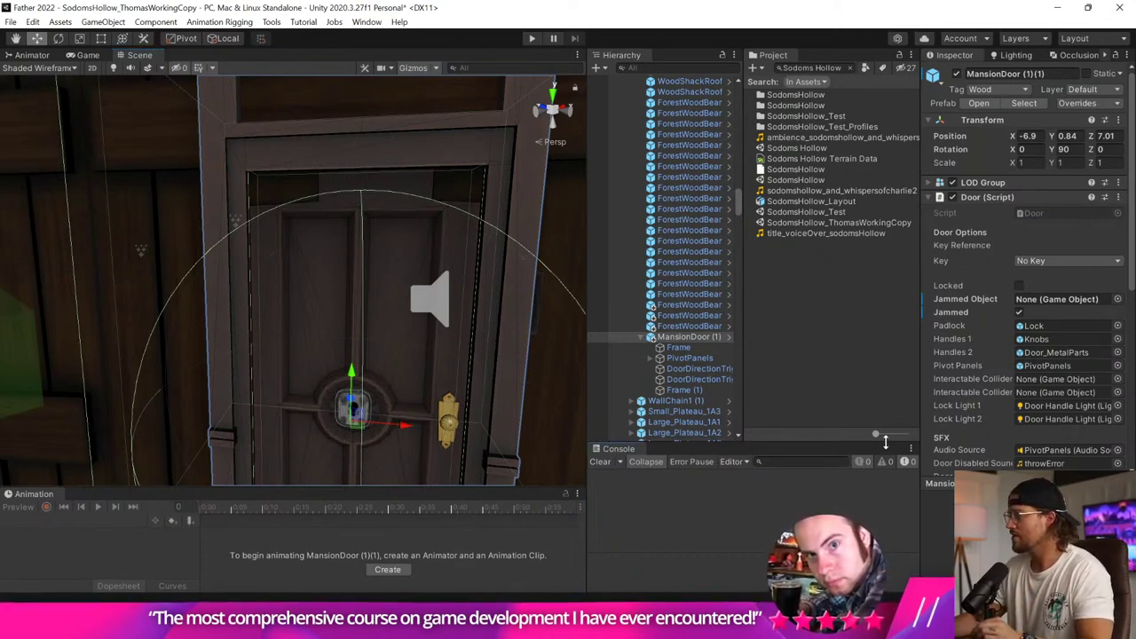
left_click_drag(883, 441, 885, 460)
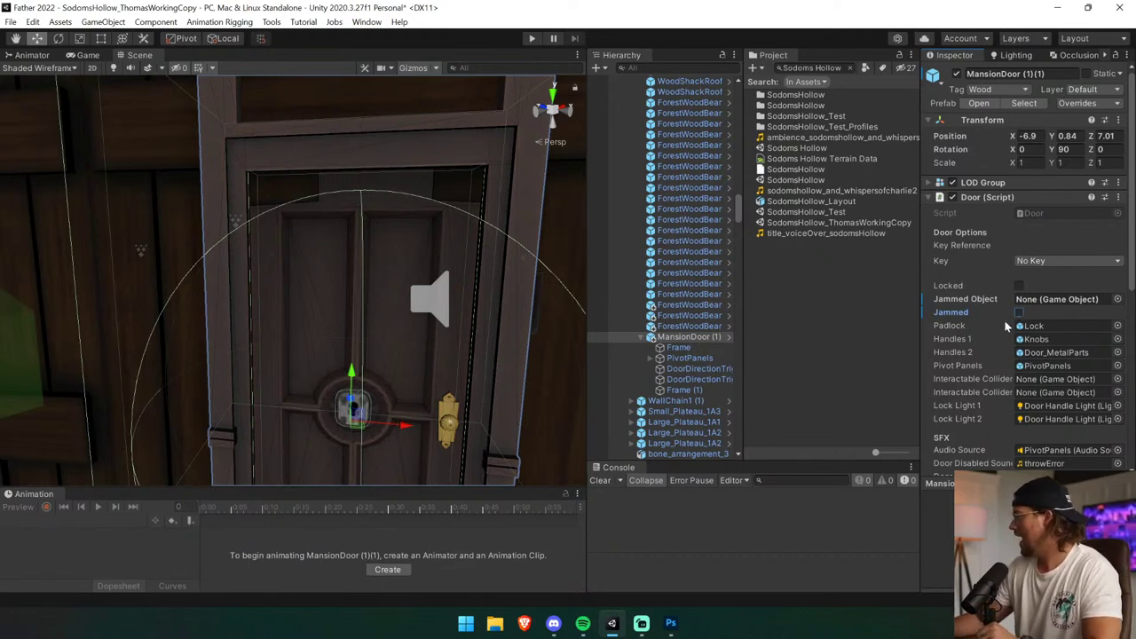
Playtest the level again, walking to the shack and opening its mansion door.
left_click(526, 40)
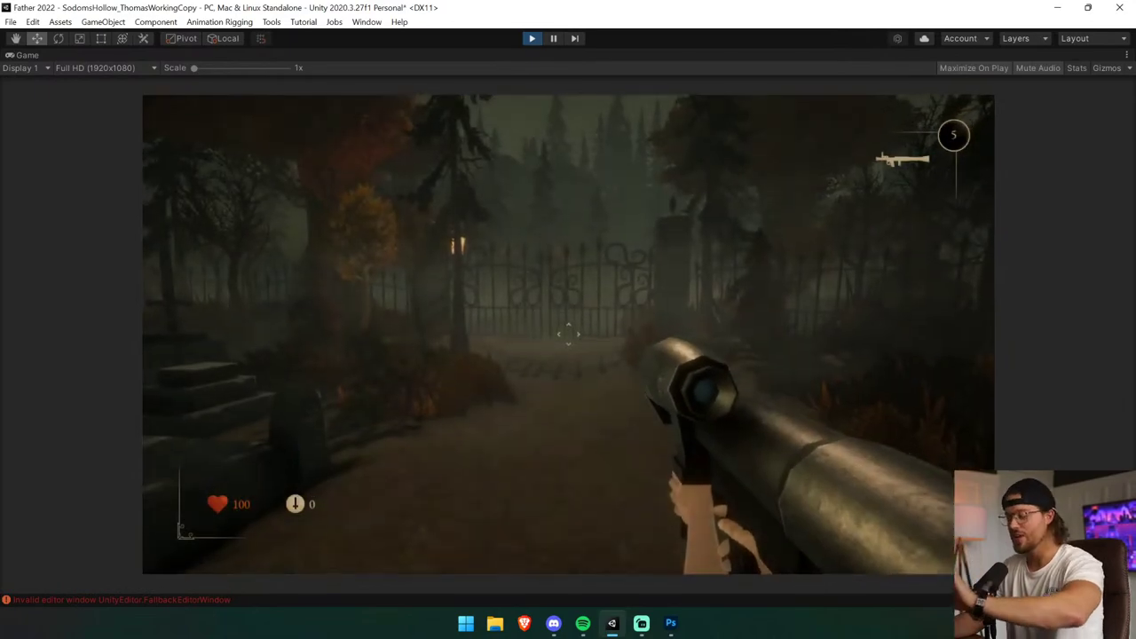
key("shift+w")
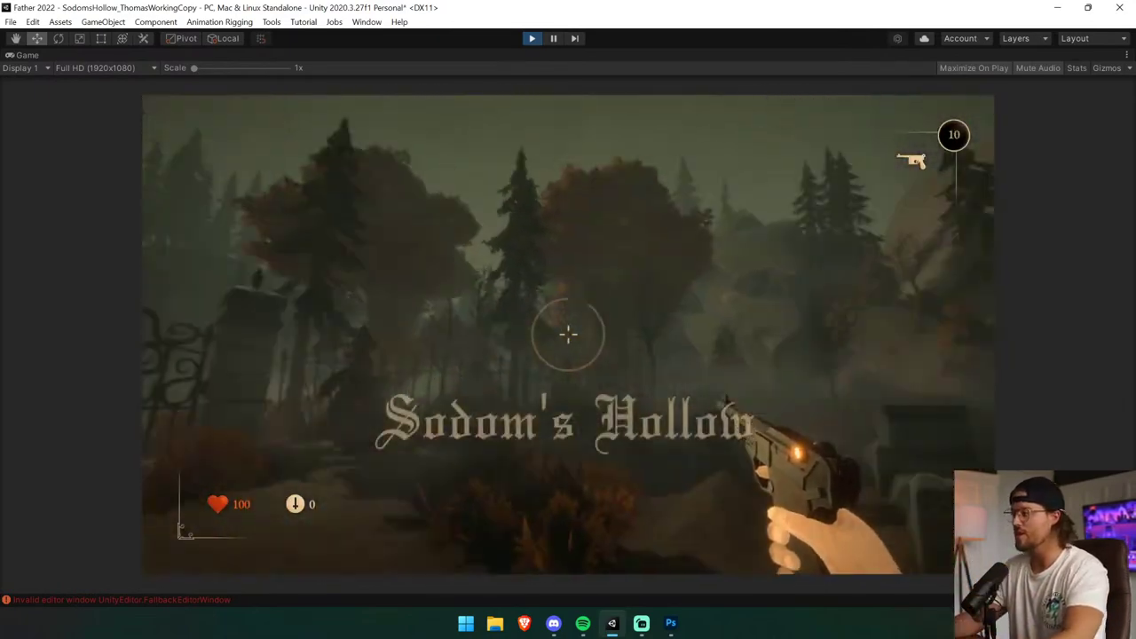
key("w")
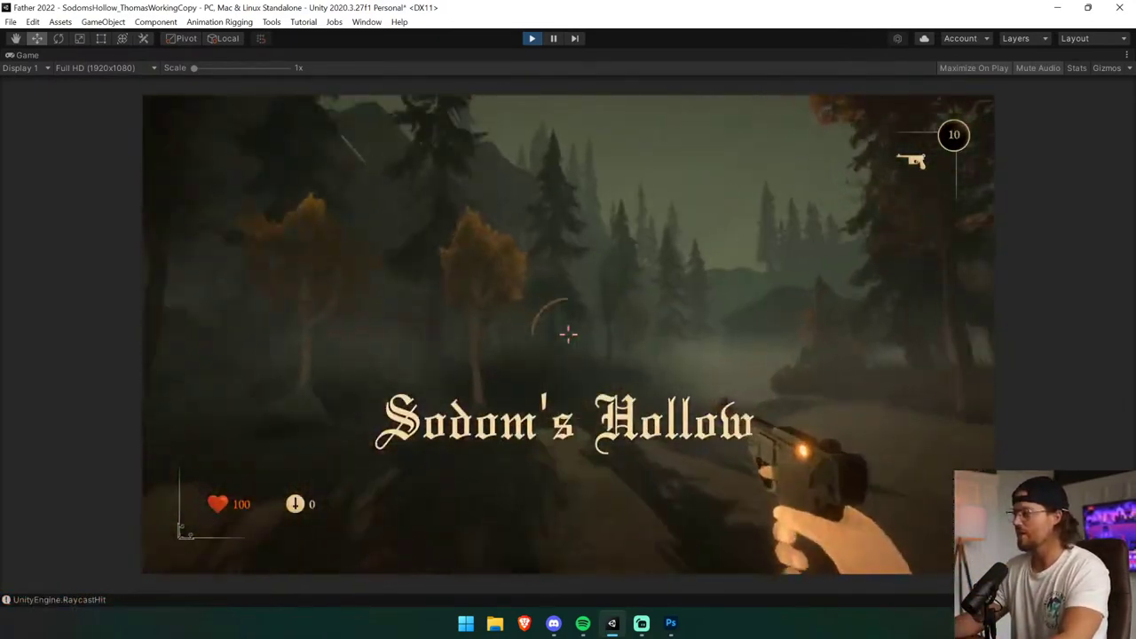
key("w")
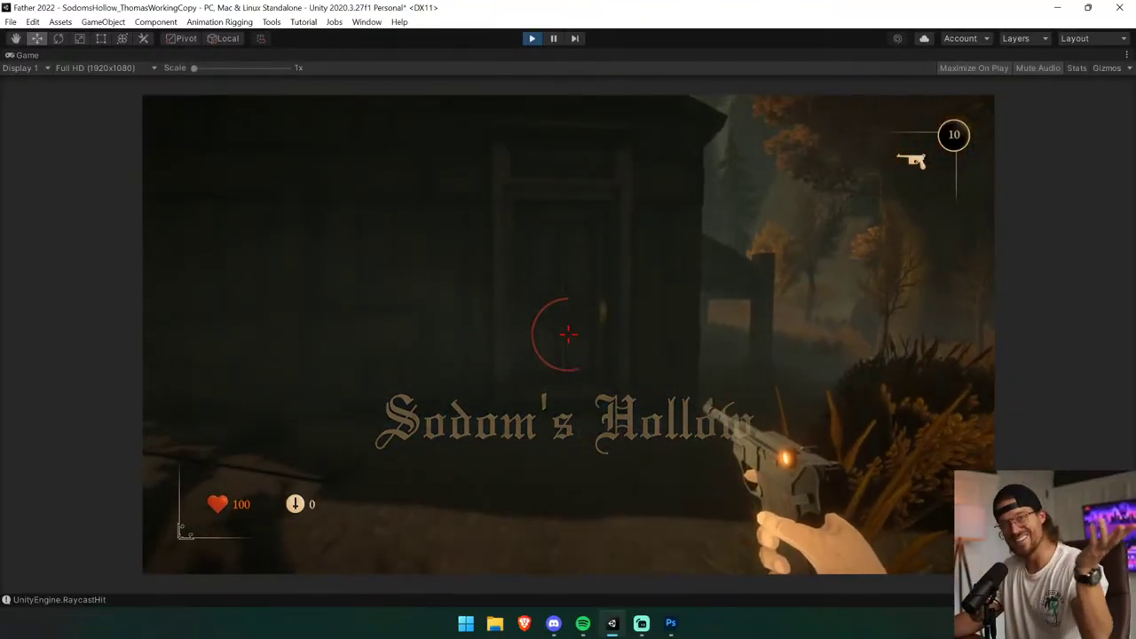
key("s")
key("w")
key("w")
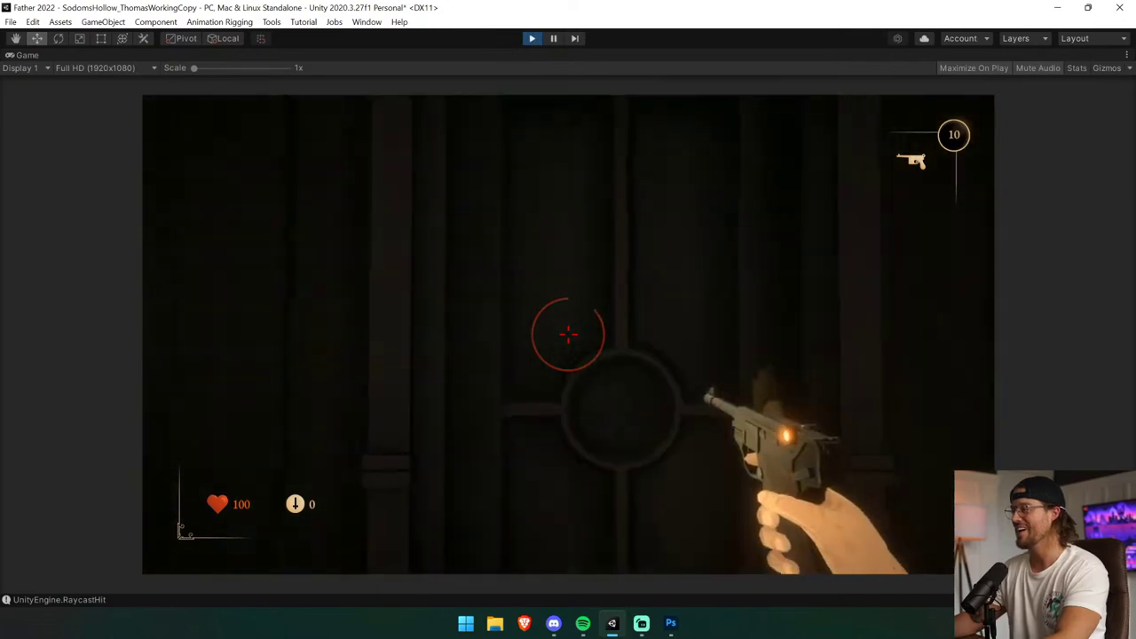
key("e")
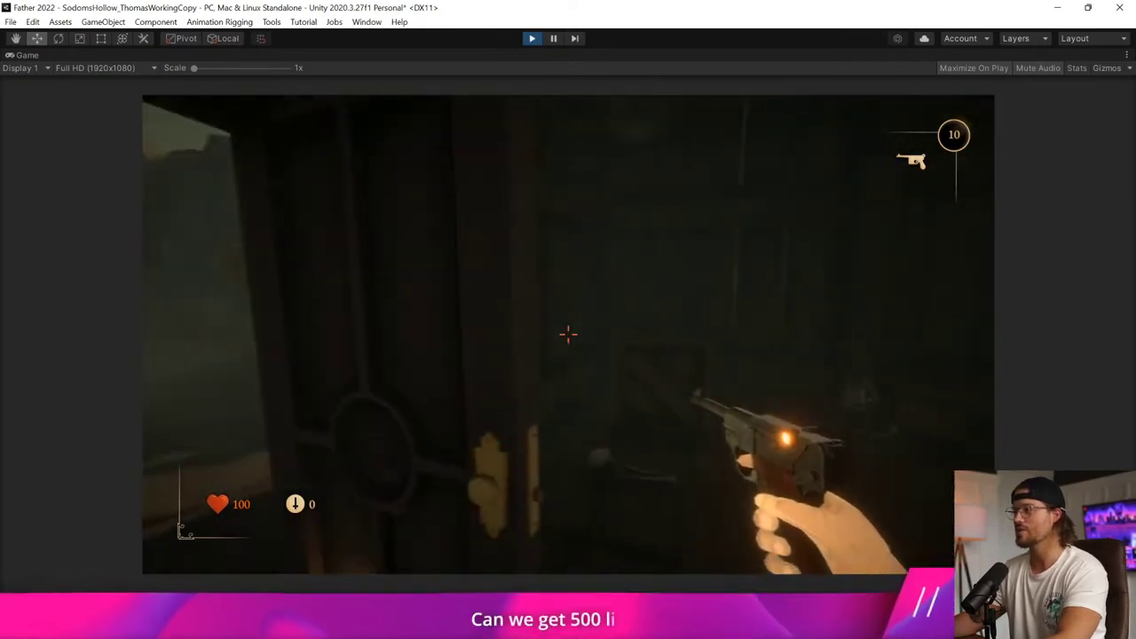
Check the open doorway from several angles outside the shack and exit play mode.
key("s")
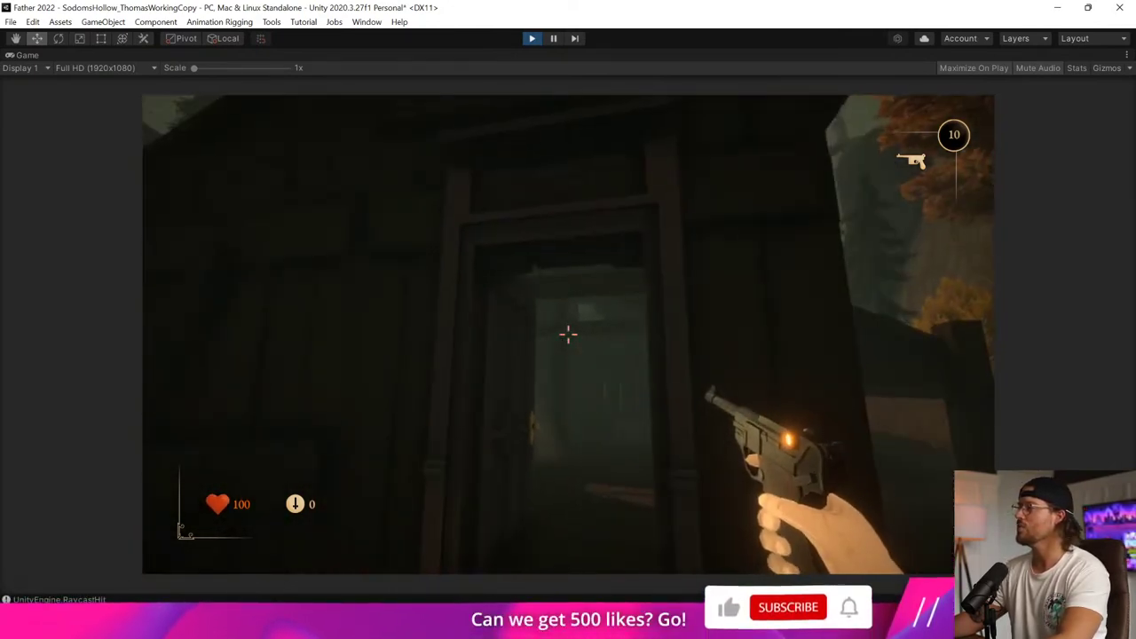
key("a")
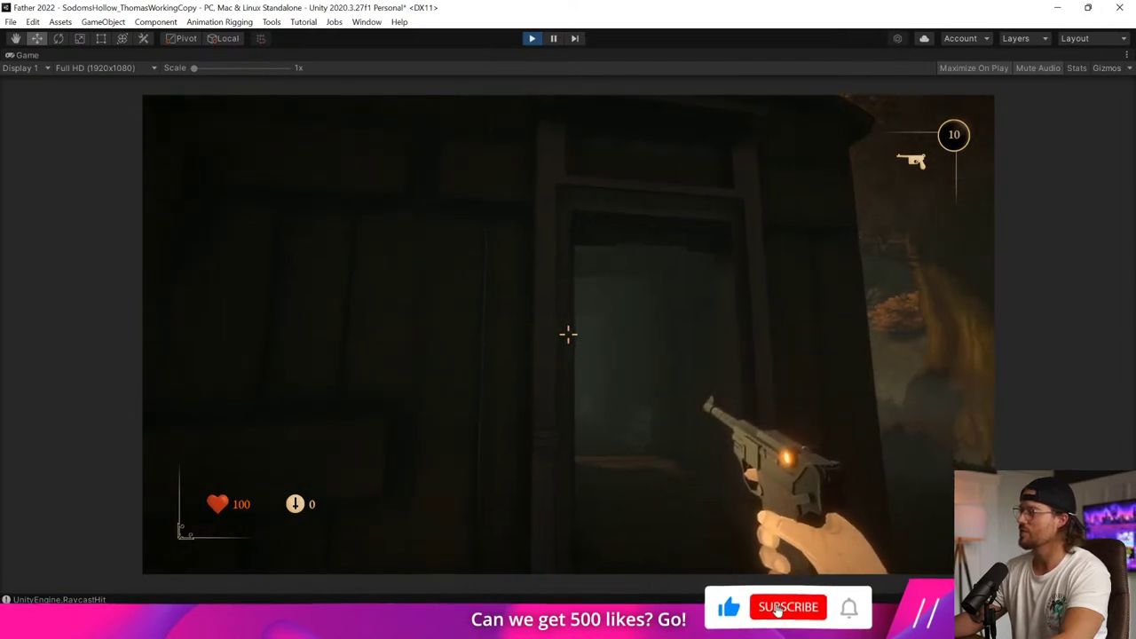
key("w")
key("d")
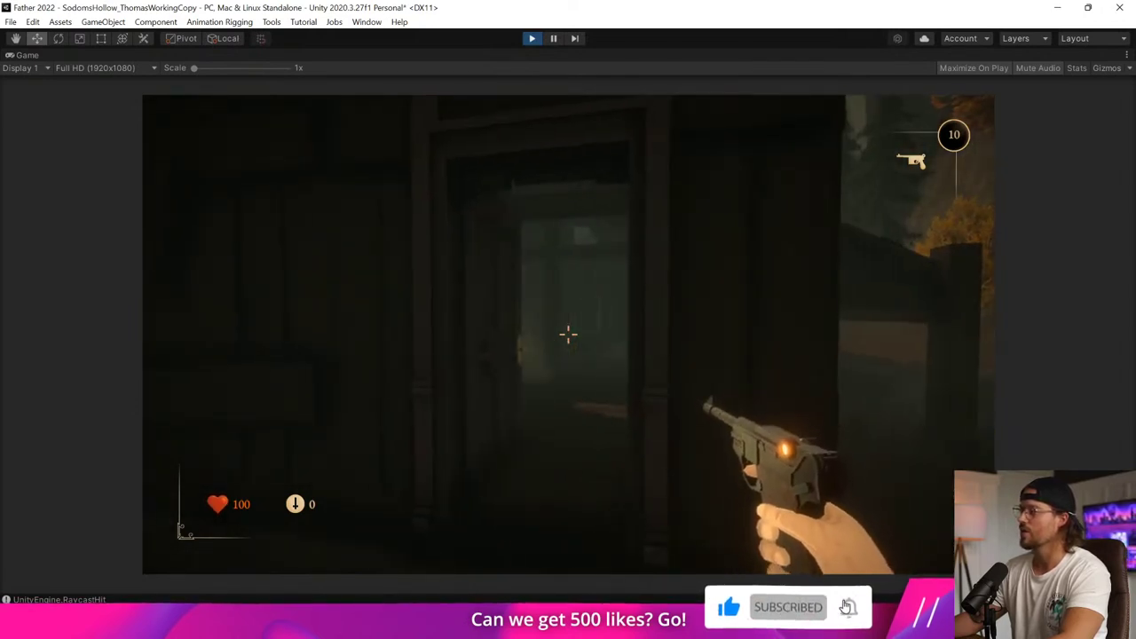
key("ctrl+p")
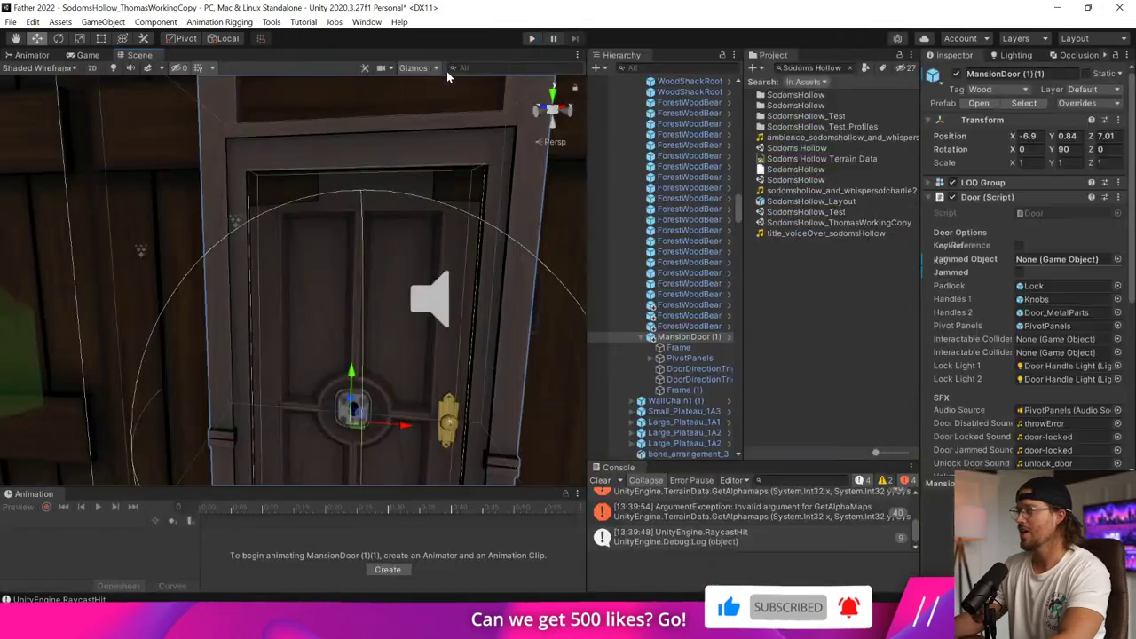
Clear the console and disable the mansion door's outer frame object, Frame (1).
left_click(600, 479)
scroll(355, 293, "down", 8)
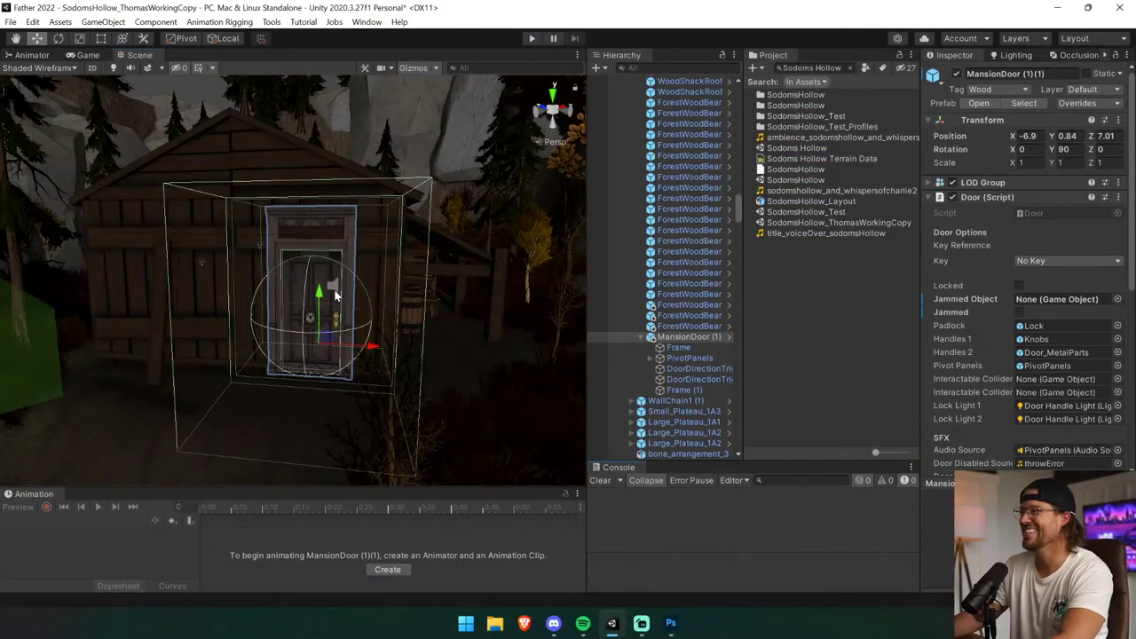
scroll(337, 277, "up", 4)
left_click(355, 248)
left_click(355, 248)
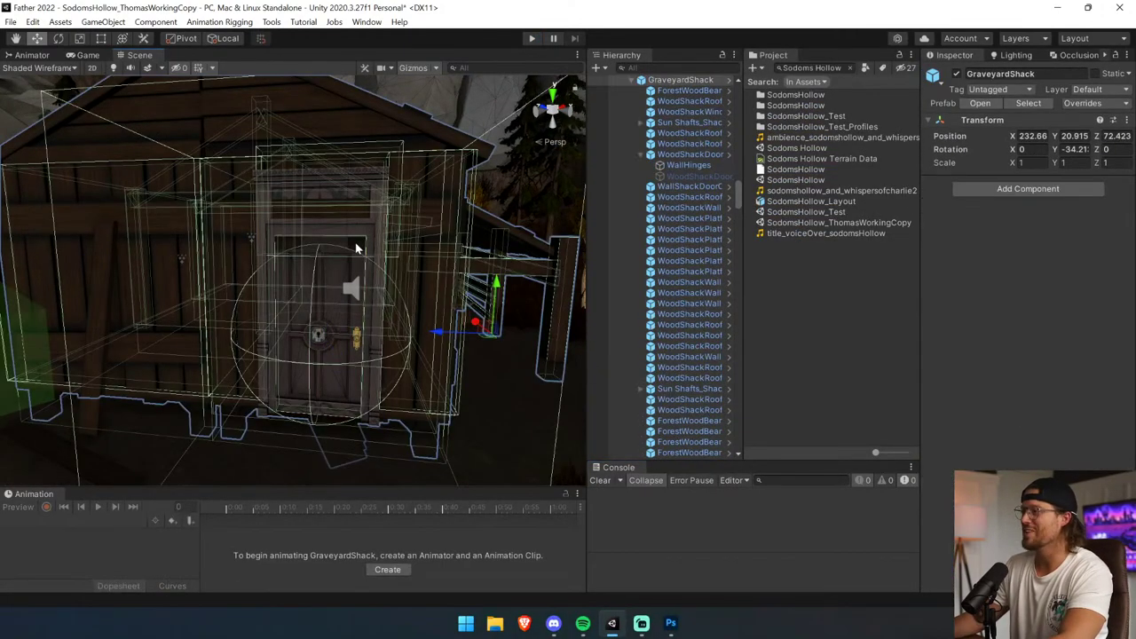
left_click(357, 248)
left_click(357, 250)
left_click(379, 228)
left_click(380, 227)
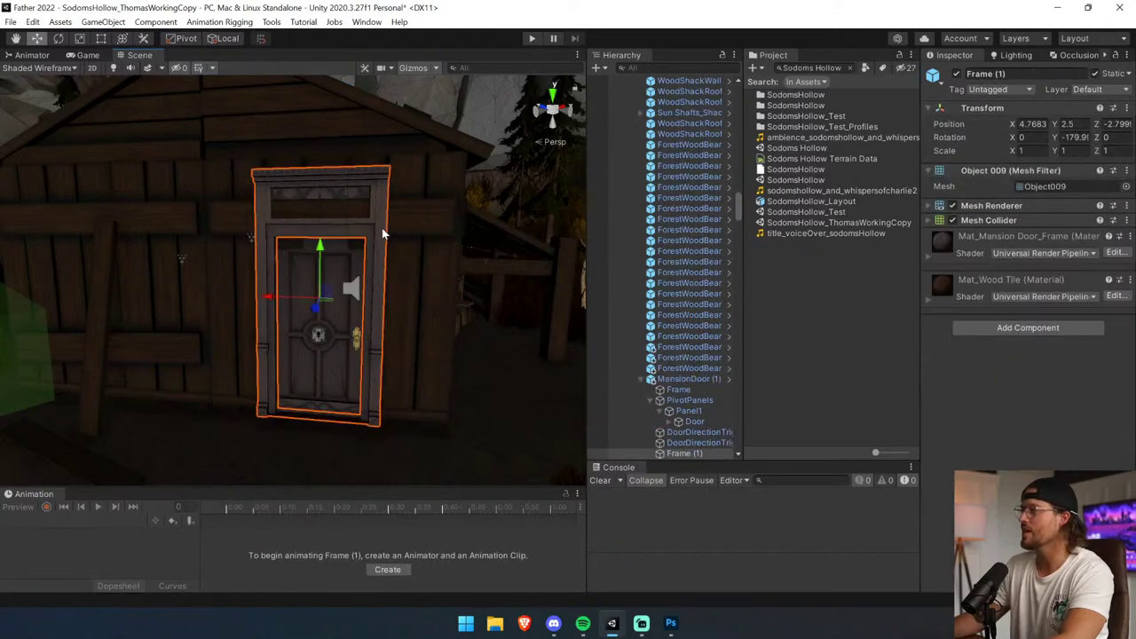
left_click(955, 75)
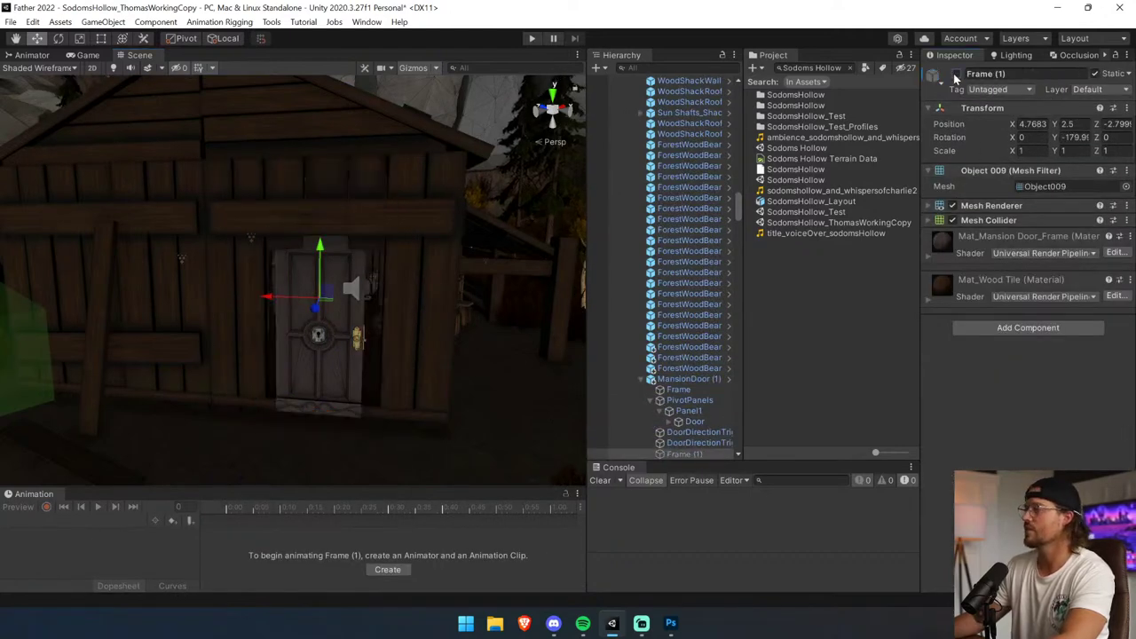
Examine the mansion door in its opening up close and check its Frame, Panel1, Door and Frame (1) parts.
scroll(371, 293, "up", 5)
scroll(378, 292, "down", 5)
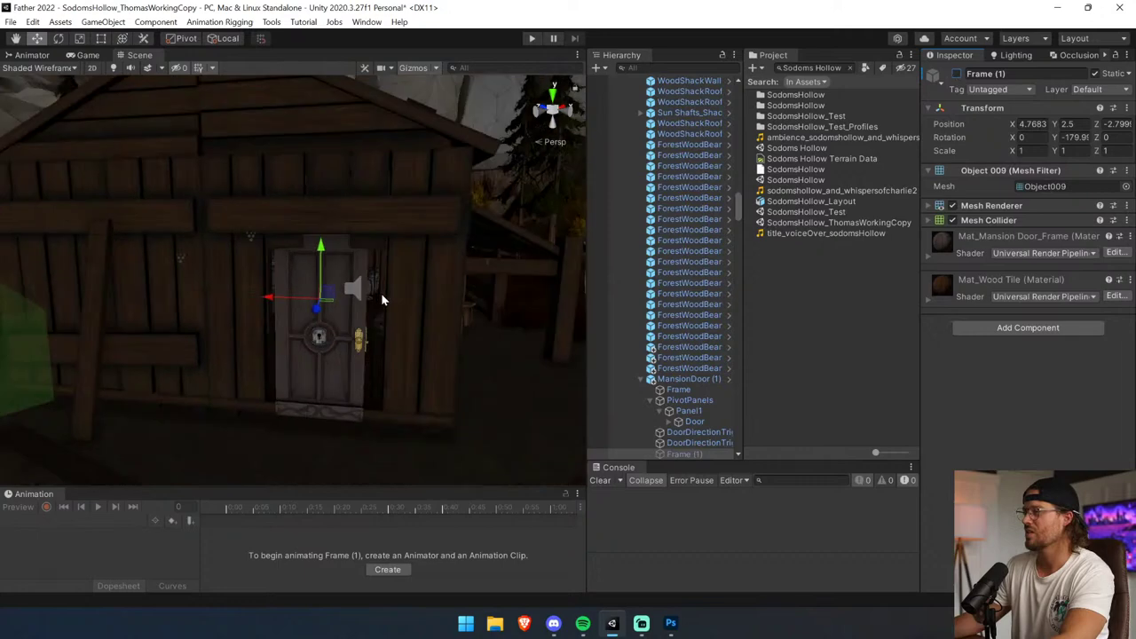
scroll(390, 286, "up", 2)
scroll(456, 258, "up", 3)
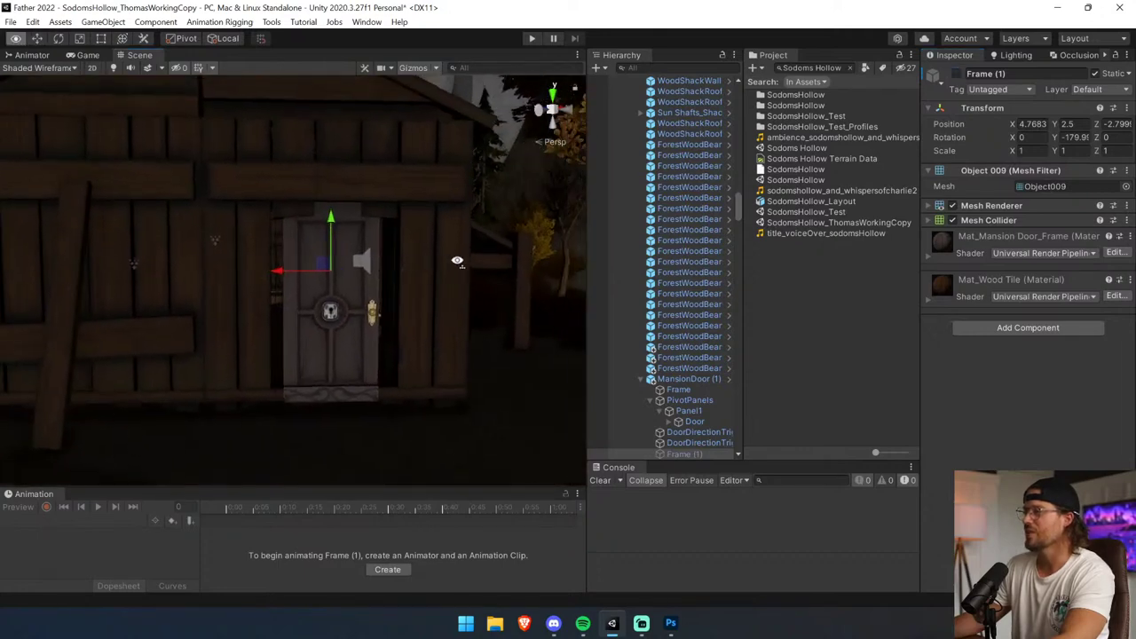
right_click_drag(457, 260, 453, 259)
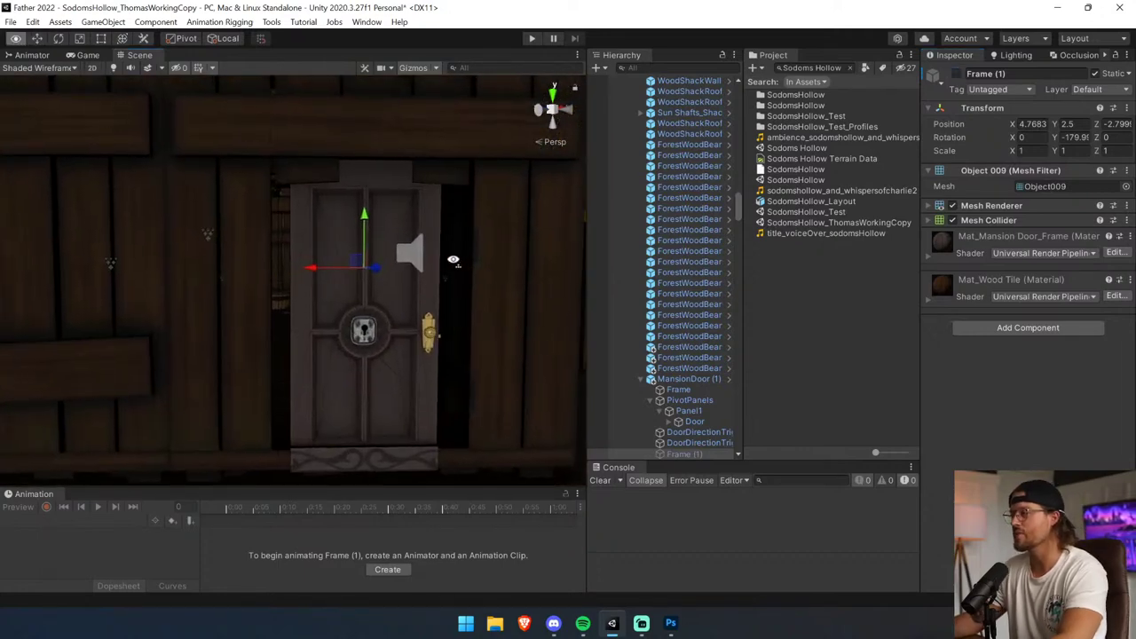
left_click(439, 300)
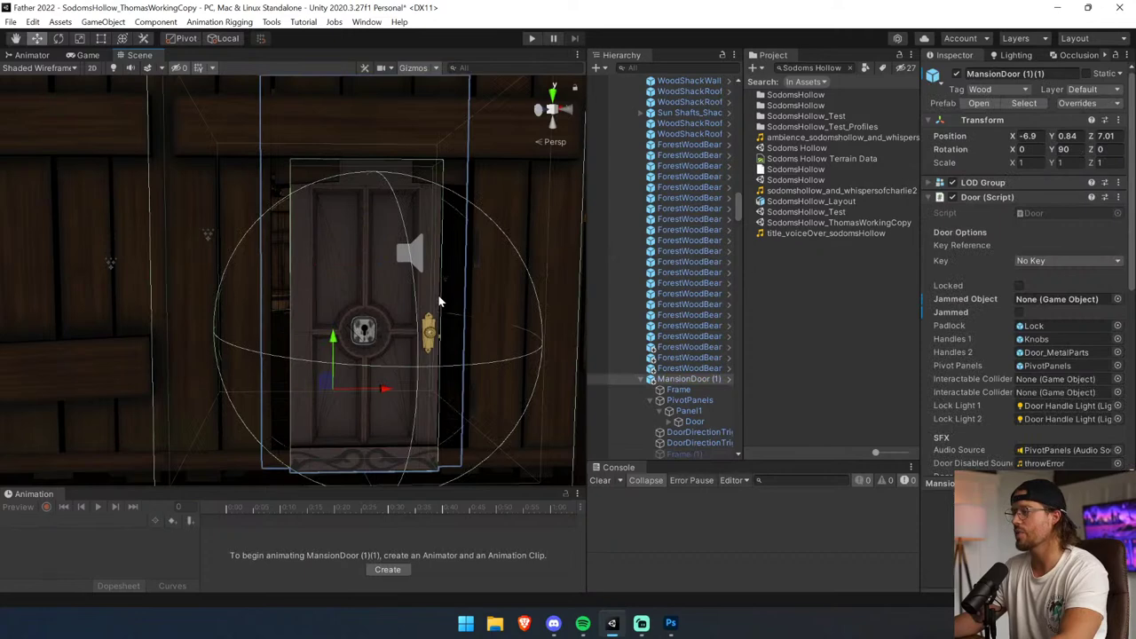
left_click(680, 391)
left_click(710, 411)
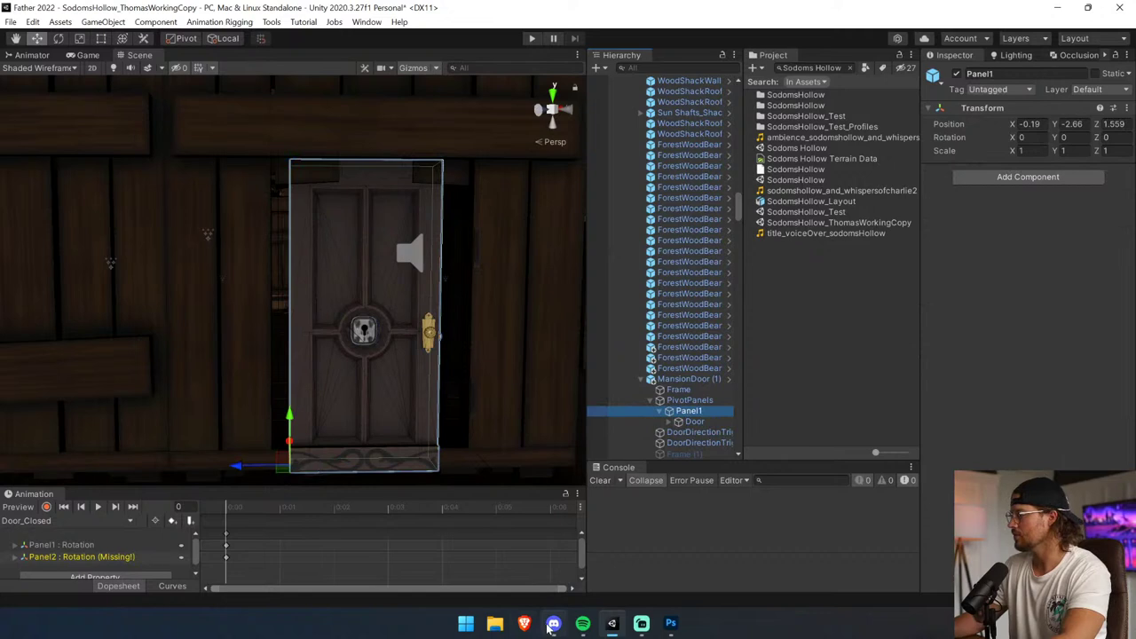
mouse_move(552, 627)
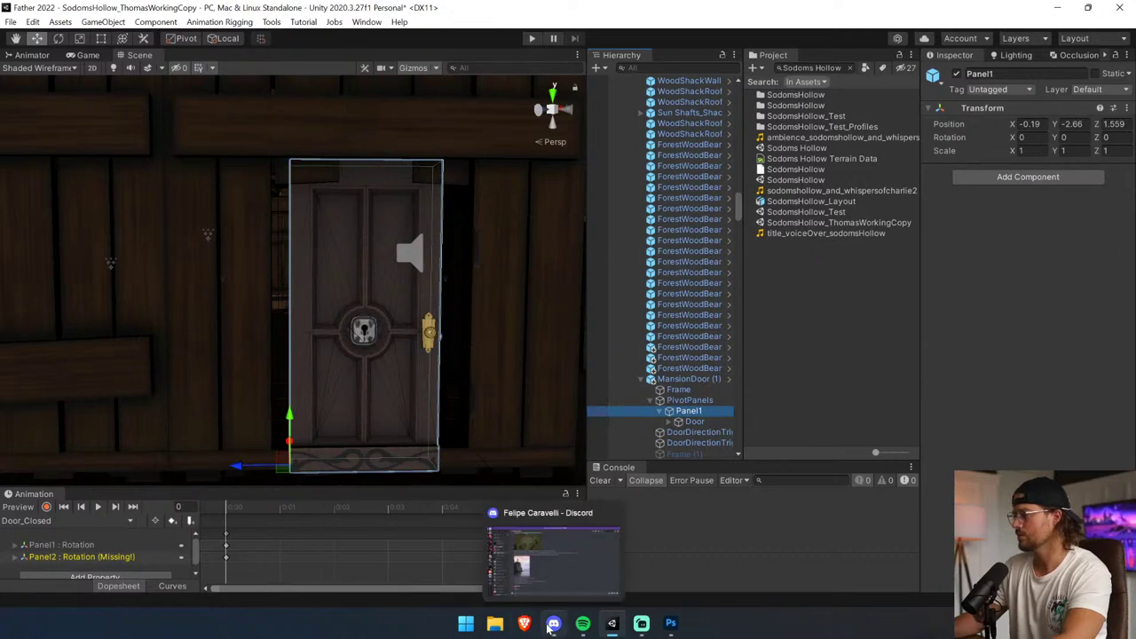
left_click(553, 627)
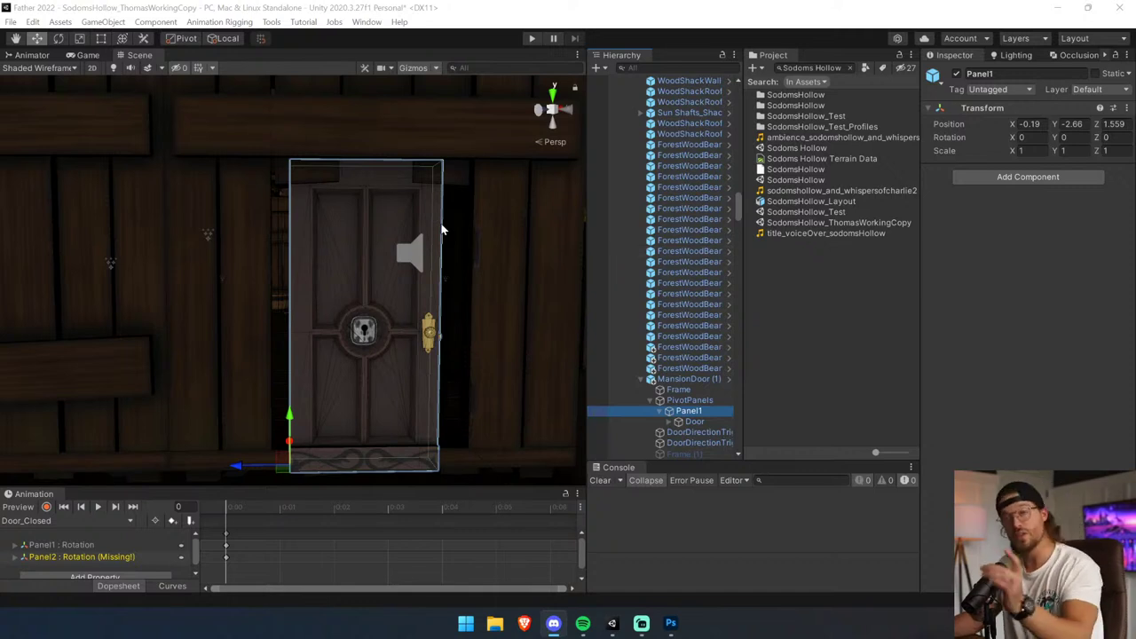
left_click(694, 422)
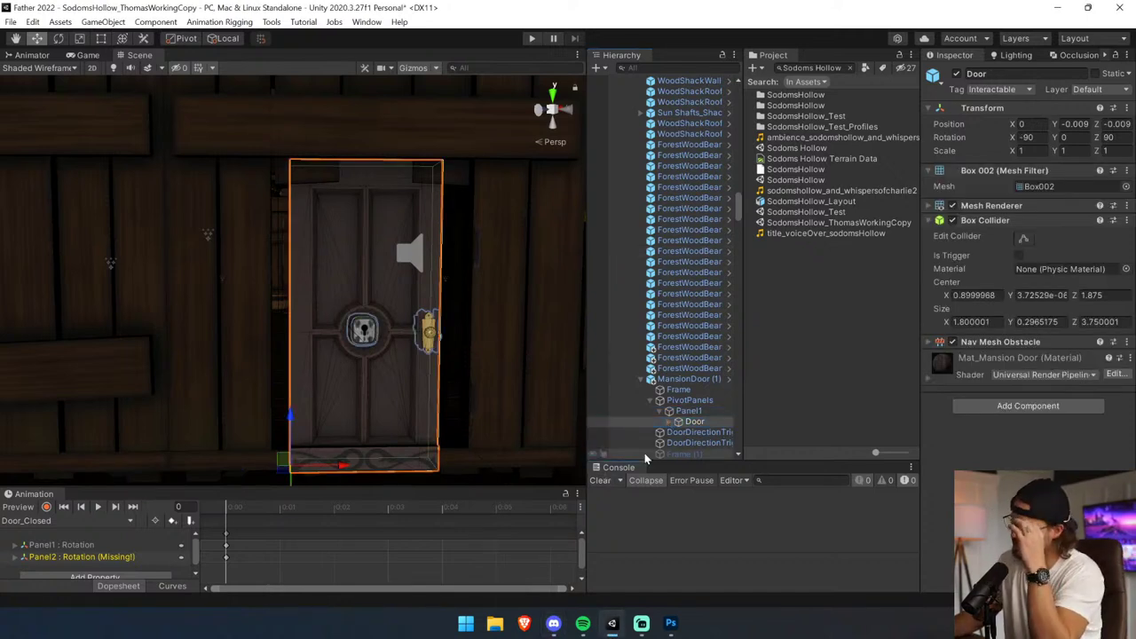
scroll(667, 398, "down", 3)
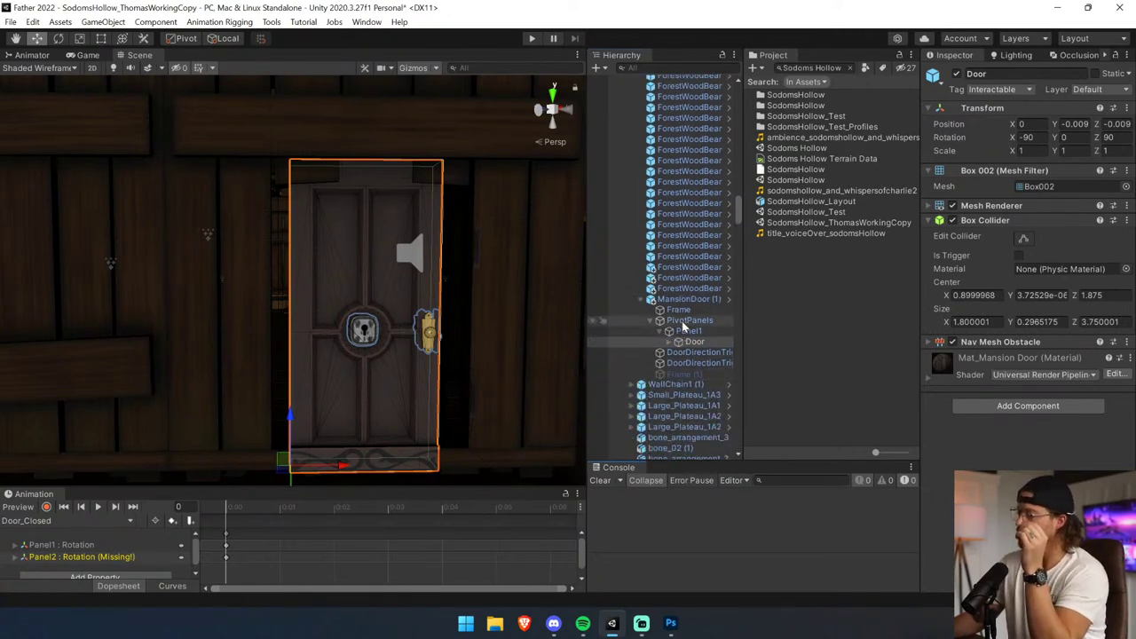
left_click(701, 374)
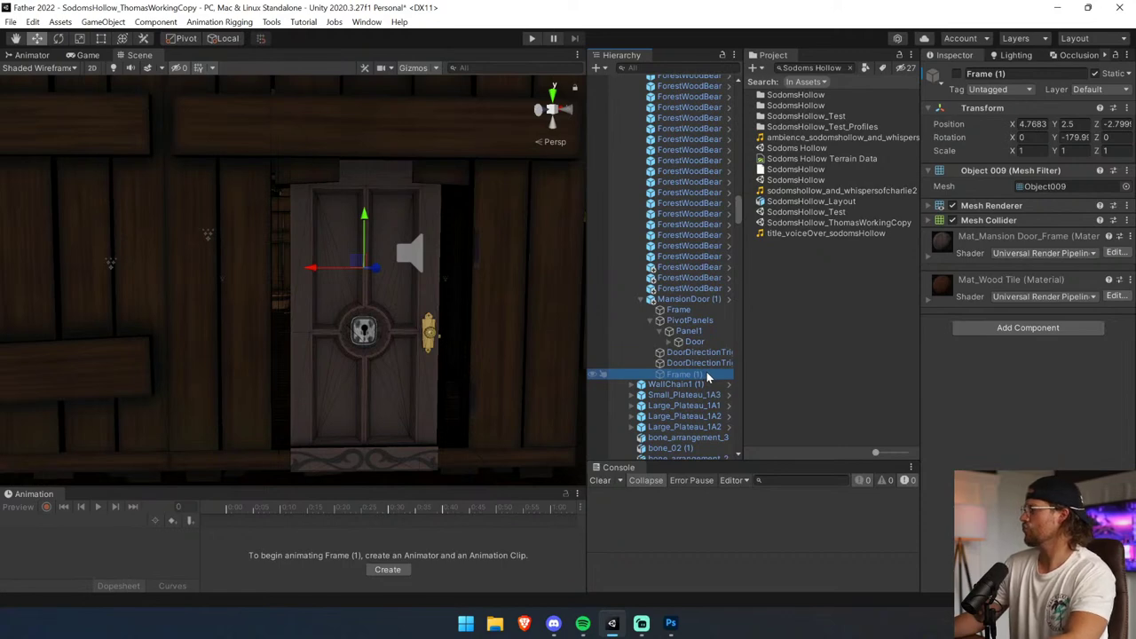
Copy the disabled WoodShackDoor_OpensOut from the GraveyardShack's original door into MansionDoor (1).
left_click(548, 292)
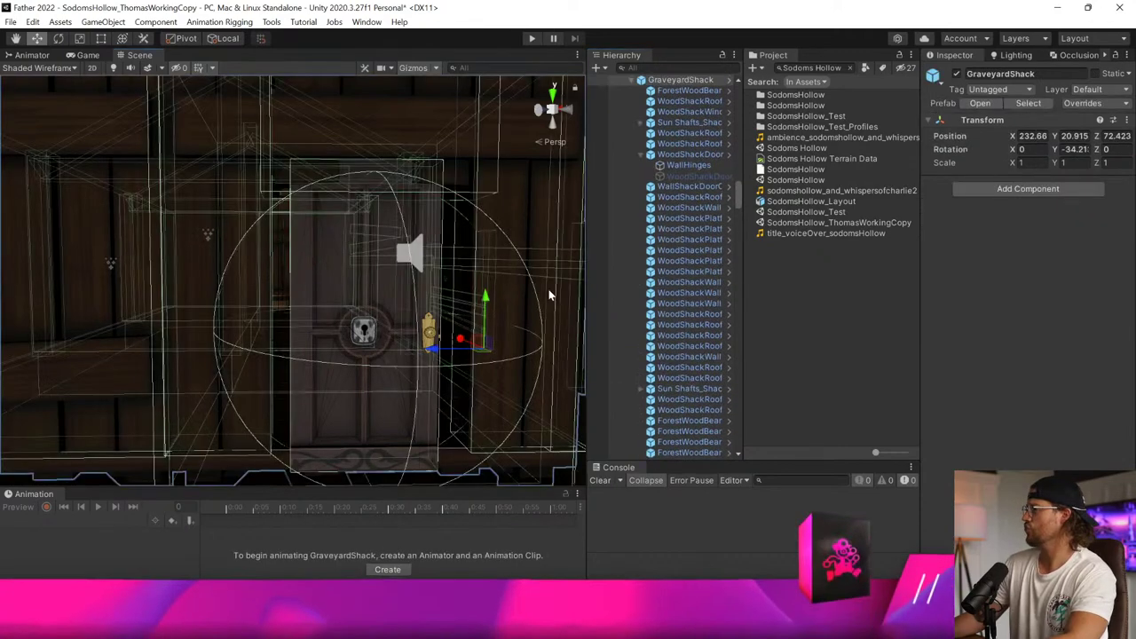
left_click(706, 177)
scroll(710, 182, "up", 3)
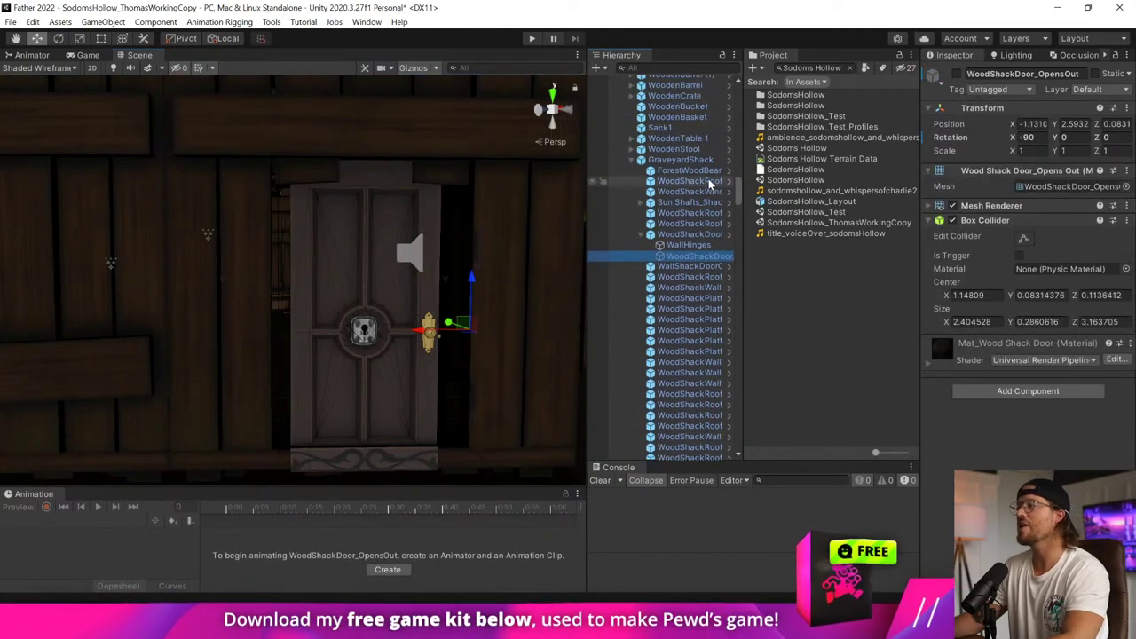
left_click(700, 161)
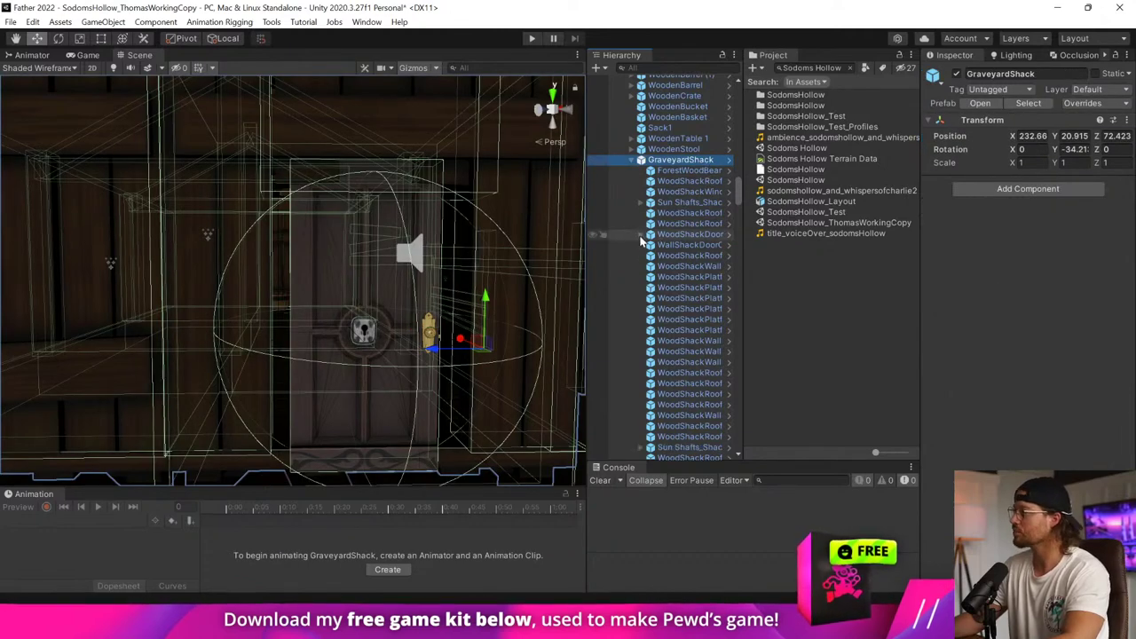
scroll(644, 248, "down", 5)
scroll(643, 249, "down", 3)
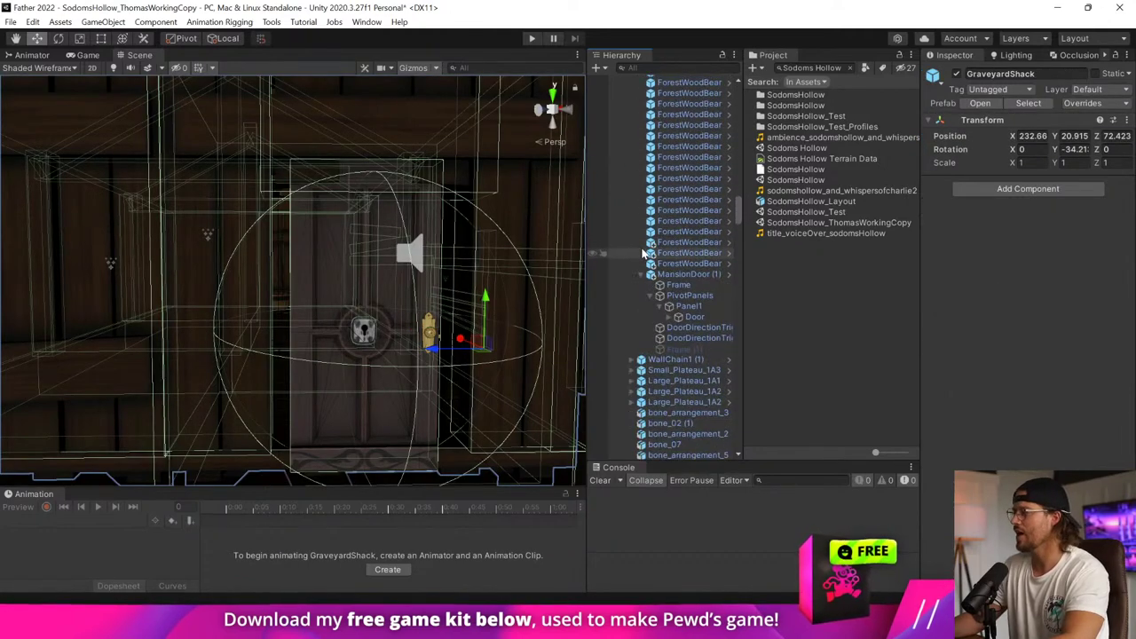
left_click(715, 360)
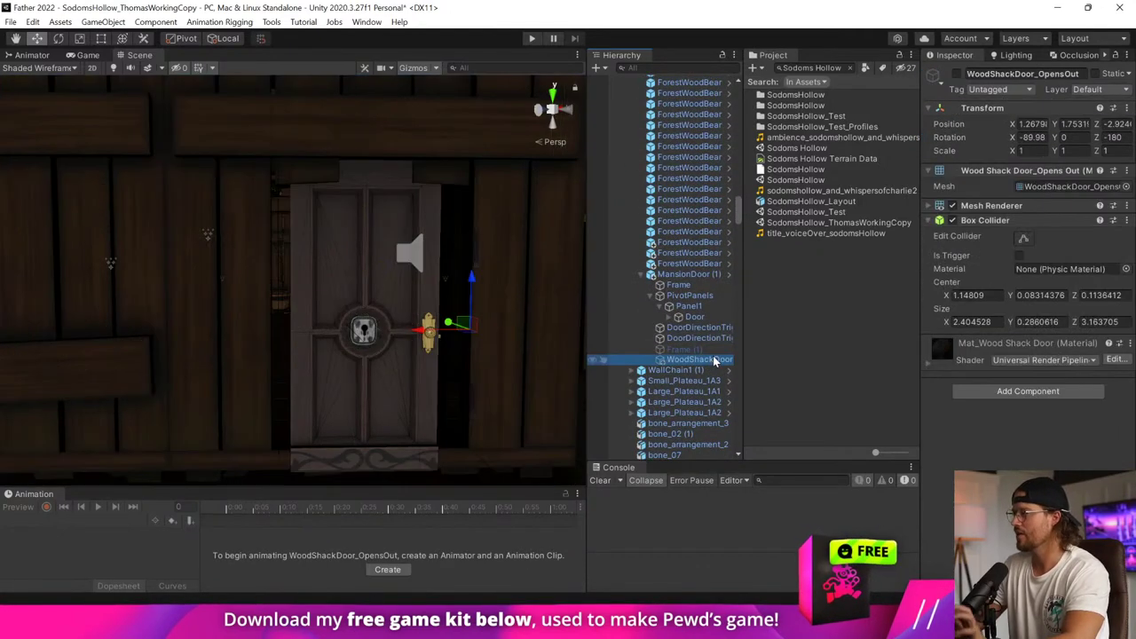
Enable the copied WoodShackDoor_OpensOut and make it a child of the Door object under Panel1.
left_click(957, 74)
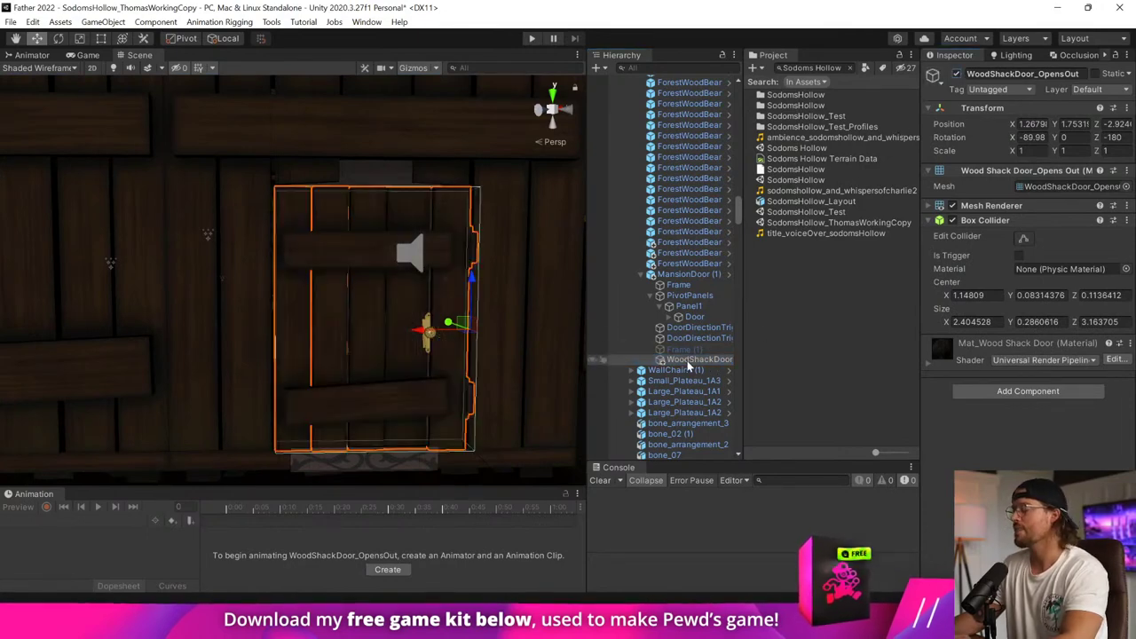
left_click_drag(706, 327, 701, 318)
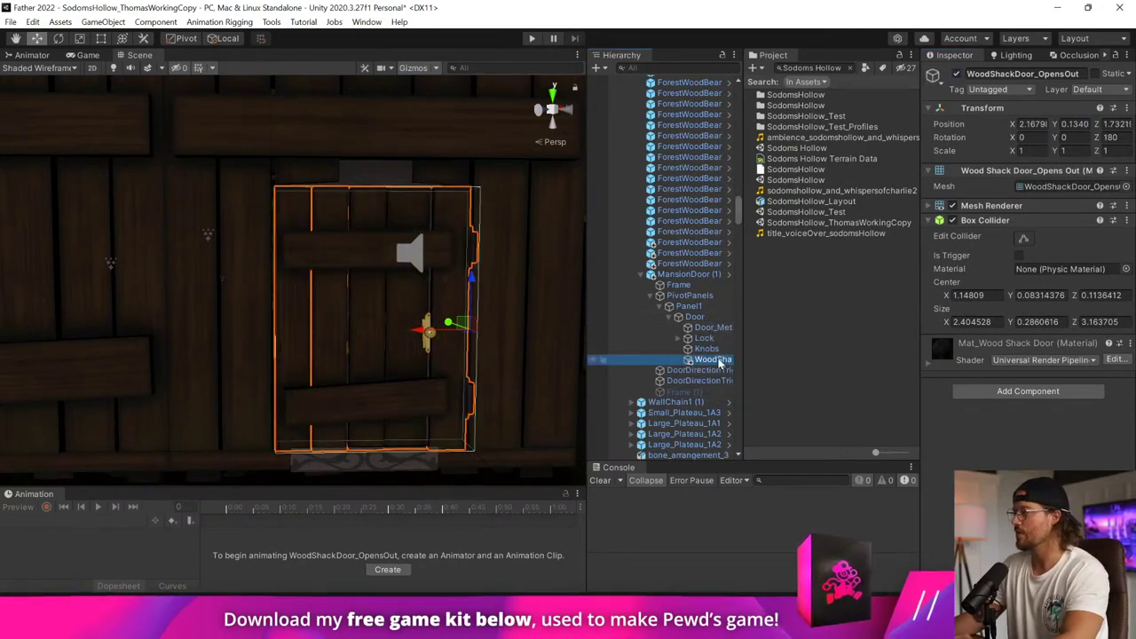
left_click(705, 311)
Flip the wooden shack door by setting its Z rotation to 0 and slide it over the mansion door to about X 0.018.
middle_click_drag(451, 295, 430, 283)
left_click(703, 361)
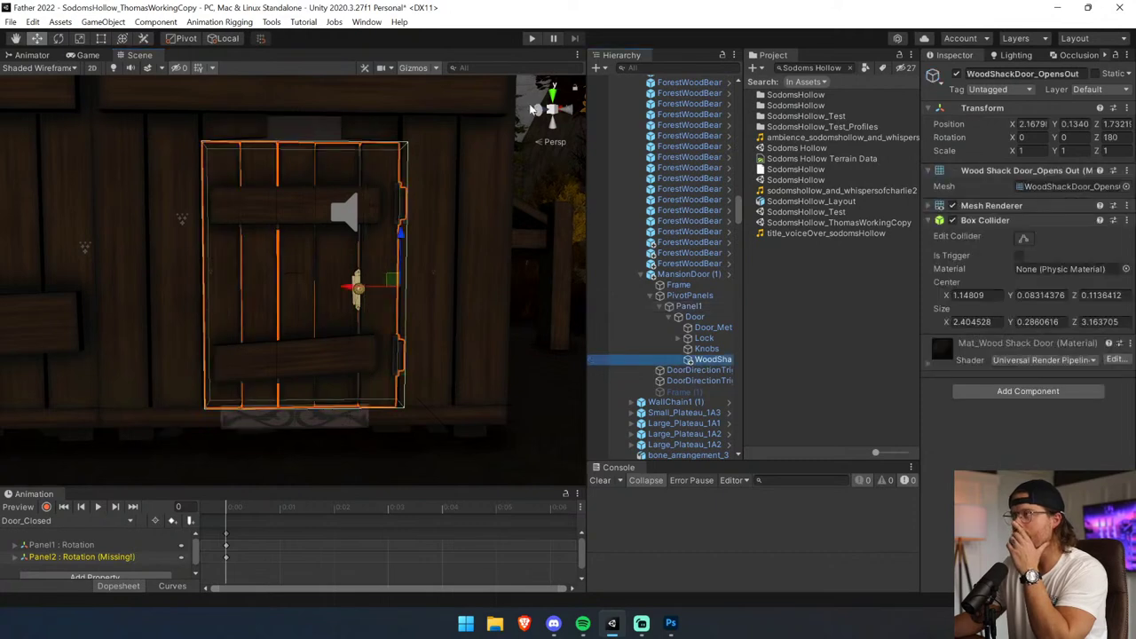
mouse_move(339, 291)
left_mouse_down()
mouse_move(284, 289)
mouse_move(317, 289)
left_mouse_up()
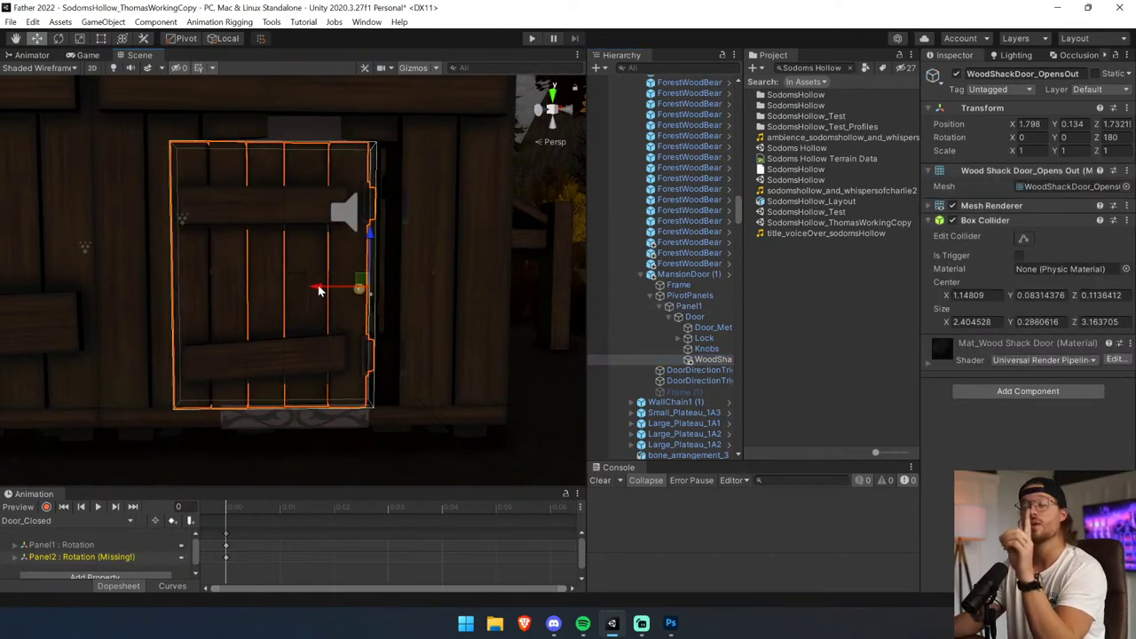
type("0")
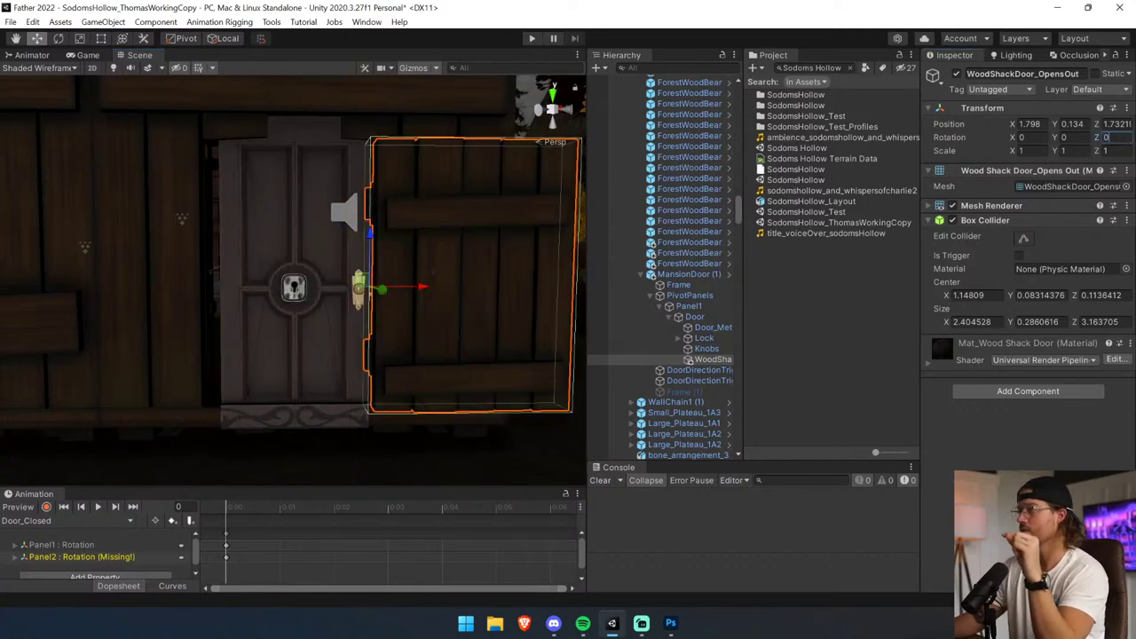
left_click_drag(413, 291, 272, 302)
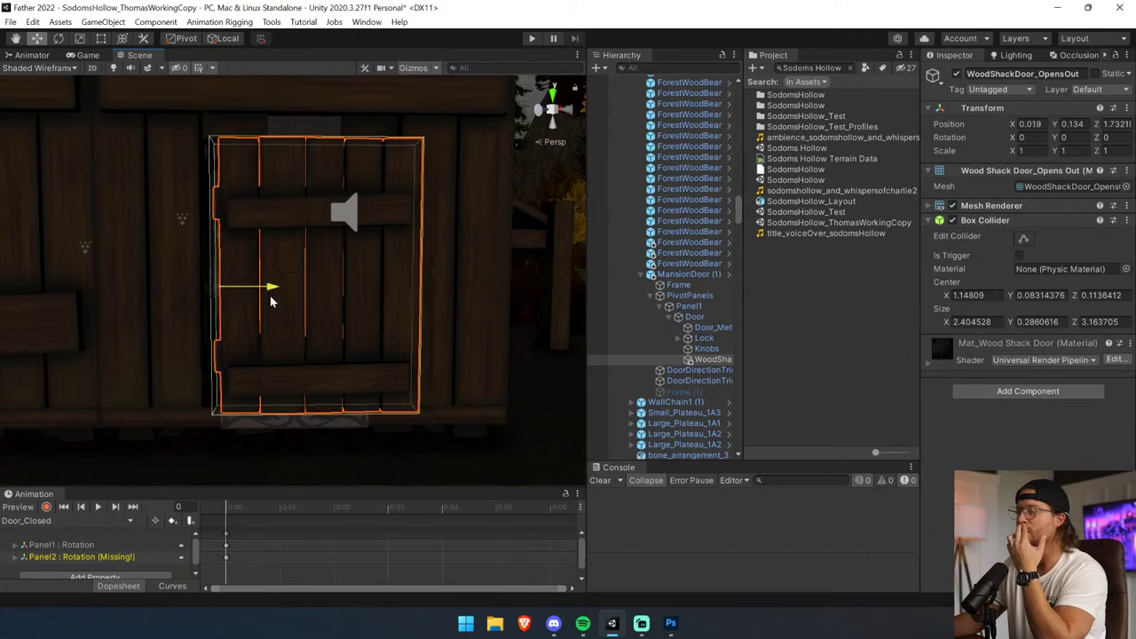
key("ctrl+z")
key("ctrl+z")
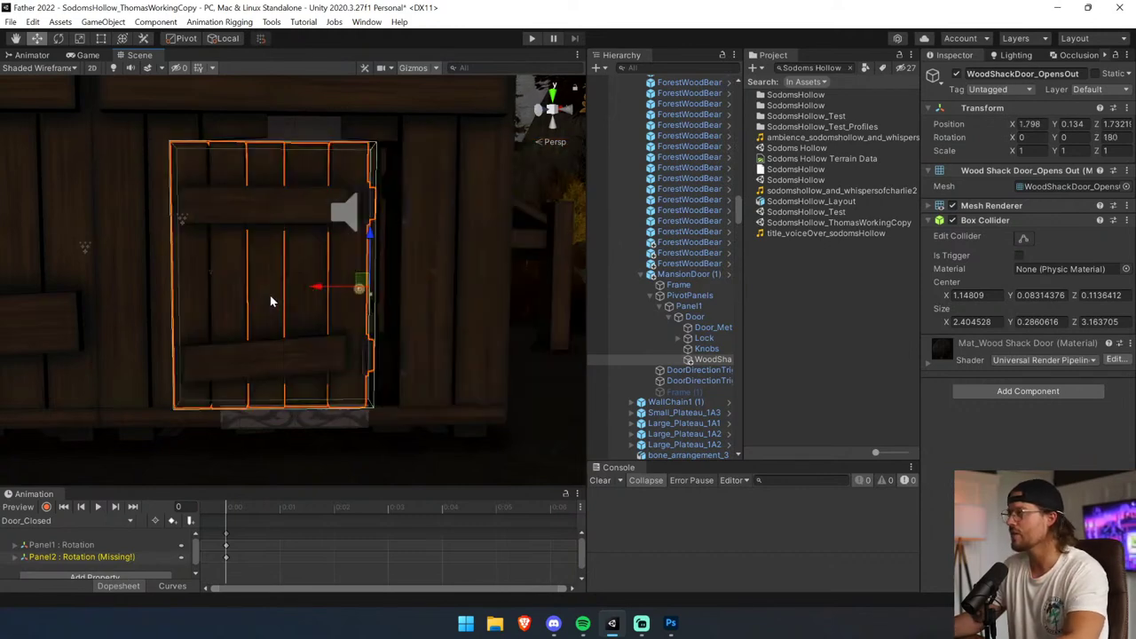
left_click(32, 22)
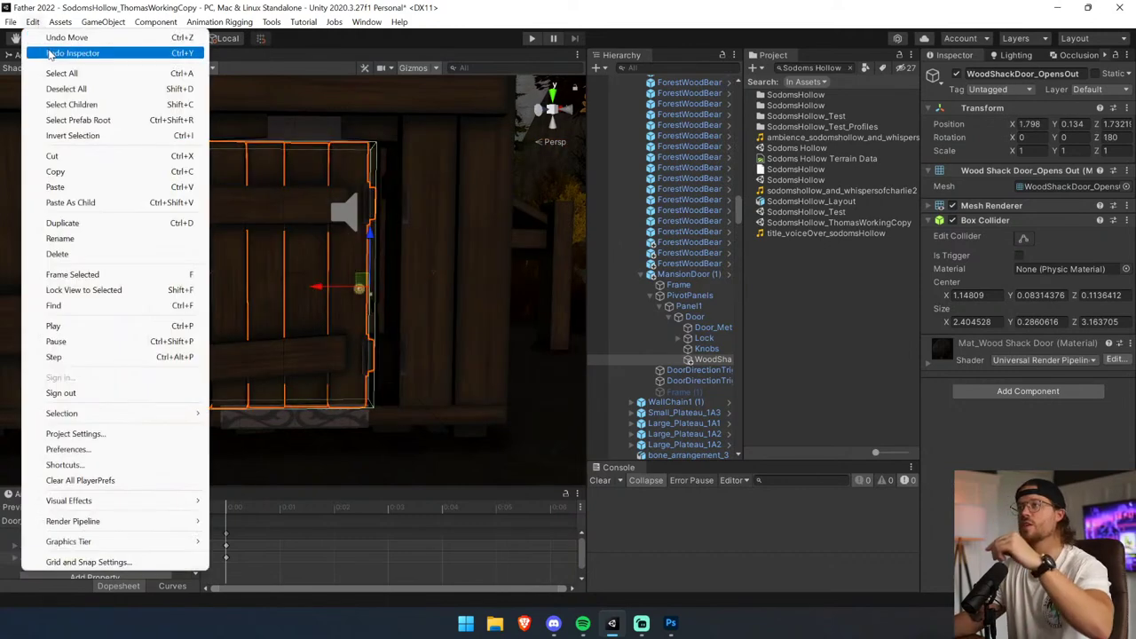
left_click(49, 52)
left_click_drag(449, 291, 283, 290)
Shift the wooden shack door through the mansion door's thickness to about Y -0.124.
right_click_drag(227, 289, 399, 299)
middle_click_drag(178, 302, 216, 307)
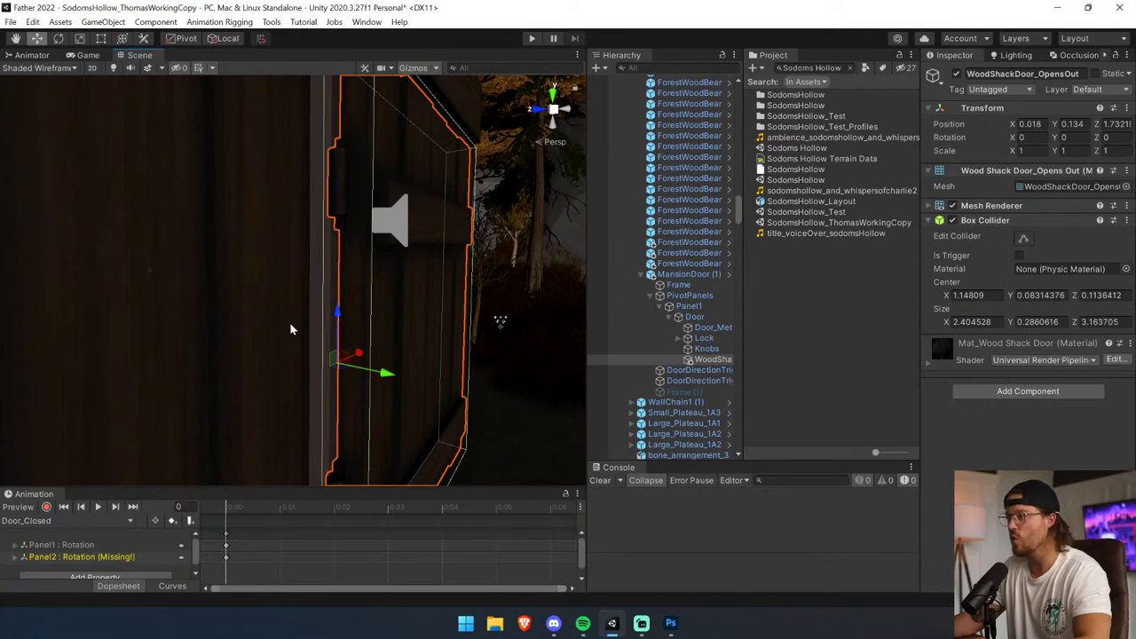
right_click_drag(290, 329, 430, 461)
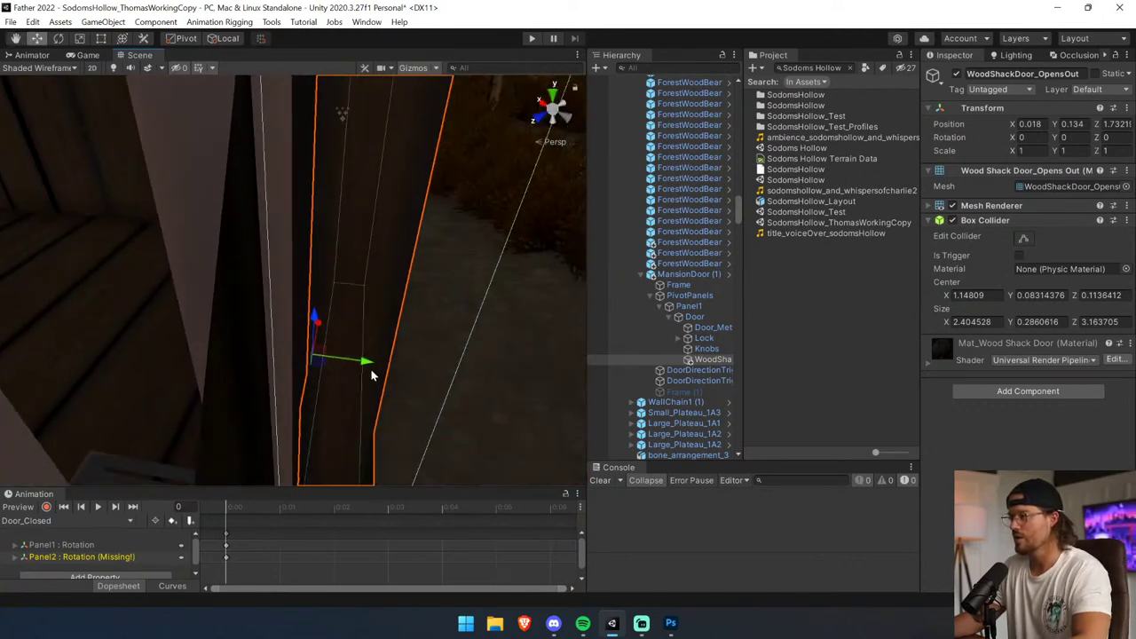
left_click_drag(372, 376, 236, 358)
middle_click_drag(230, 363, 242, 358)
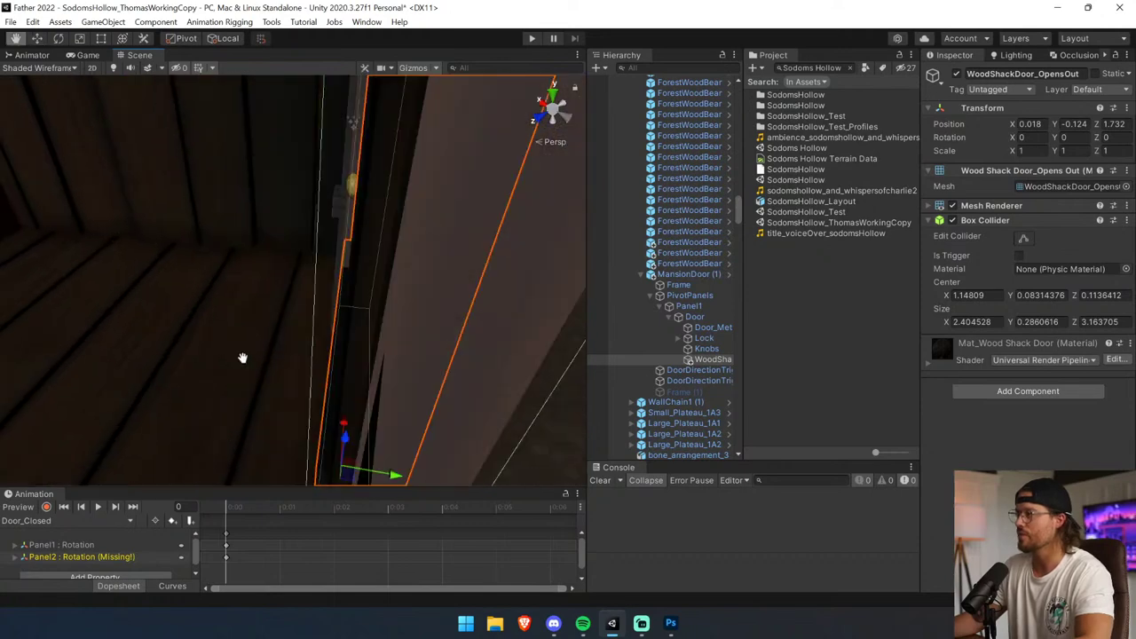
Check the two doors' alignment from above and the side, and adjust the wooden door to about Y -0.089.
right_click_drag(243, 359, 284, 341)
right_click_drag(337, 213, 332, 320)
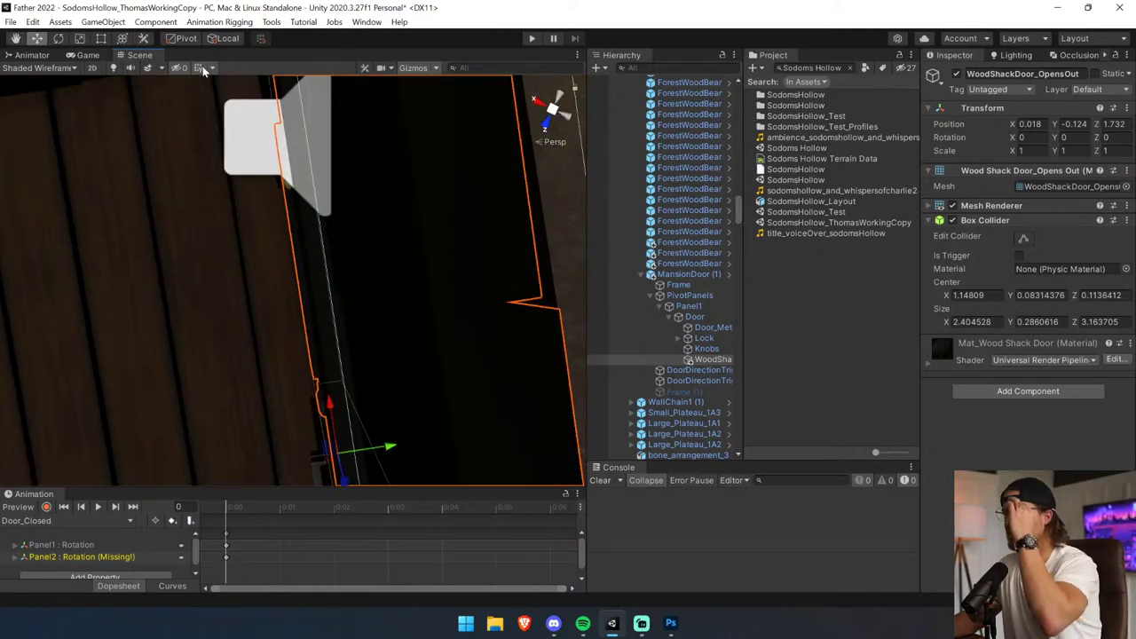
left_click(114, 69)
left_click(114, 69)
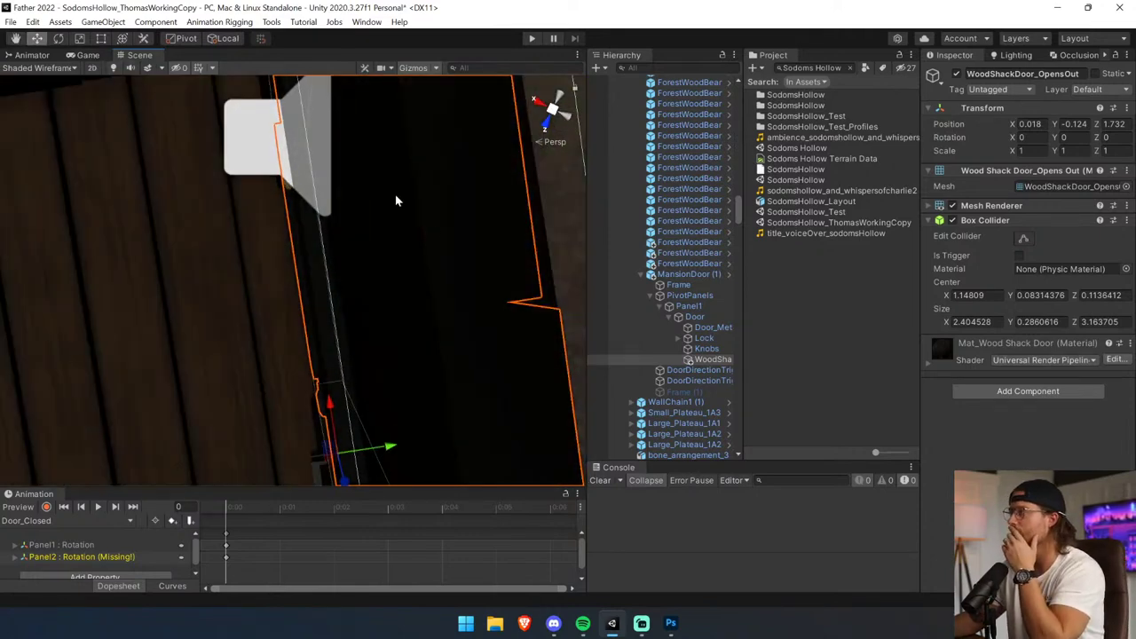
scroll(432, 231, "down", 6)
scroll(347, 286, "up", 8)
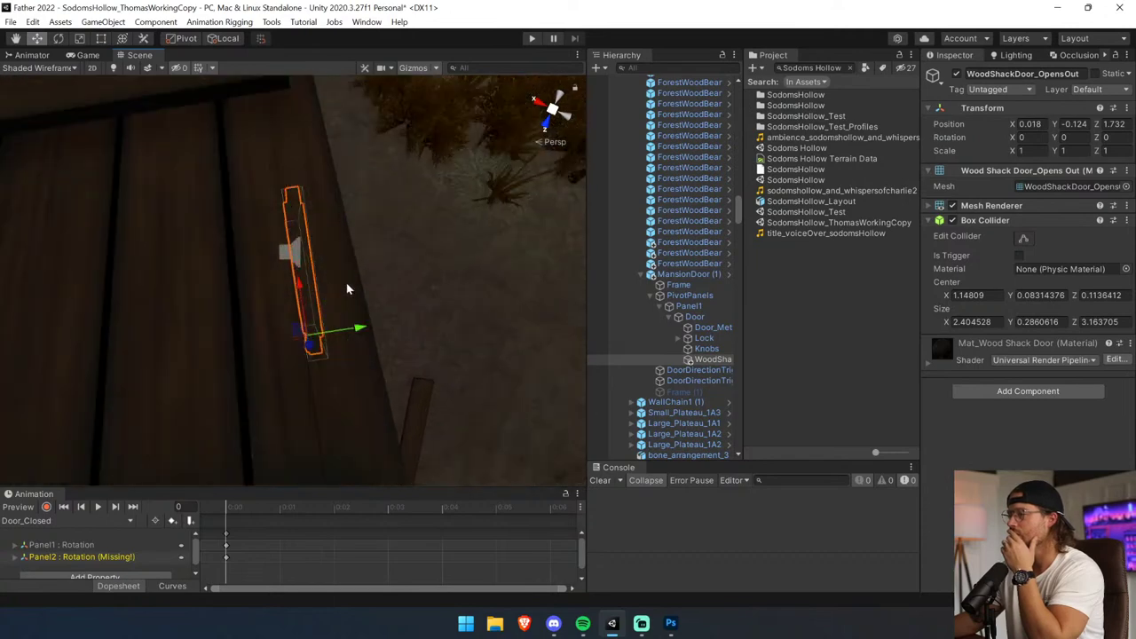
right_click_drag(363, 300, 1019, 8)
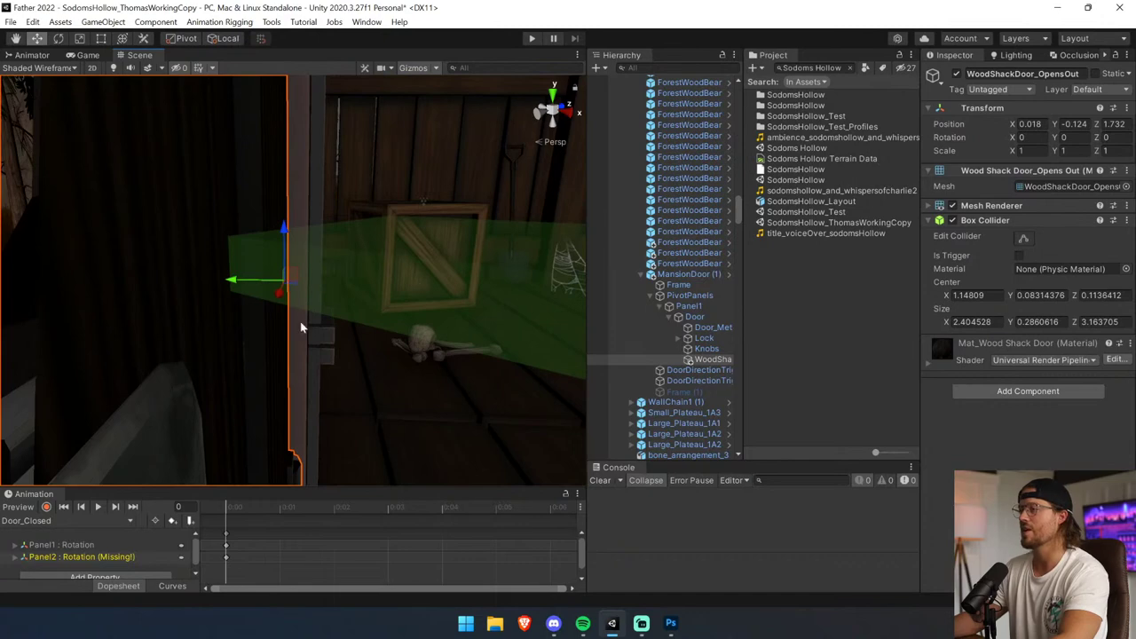
left_click_drag(231, 281, 220, 284)
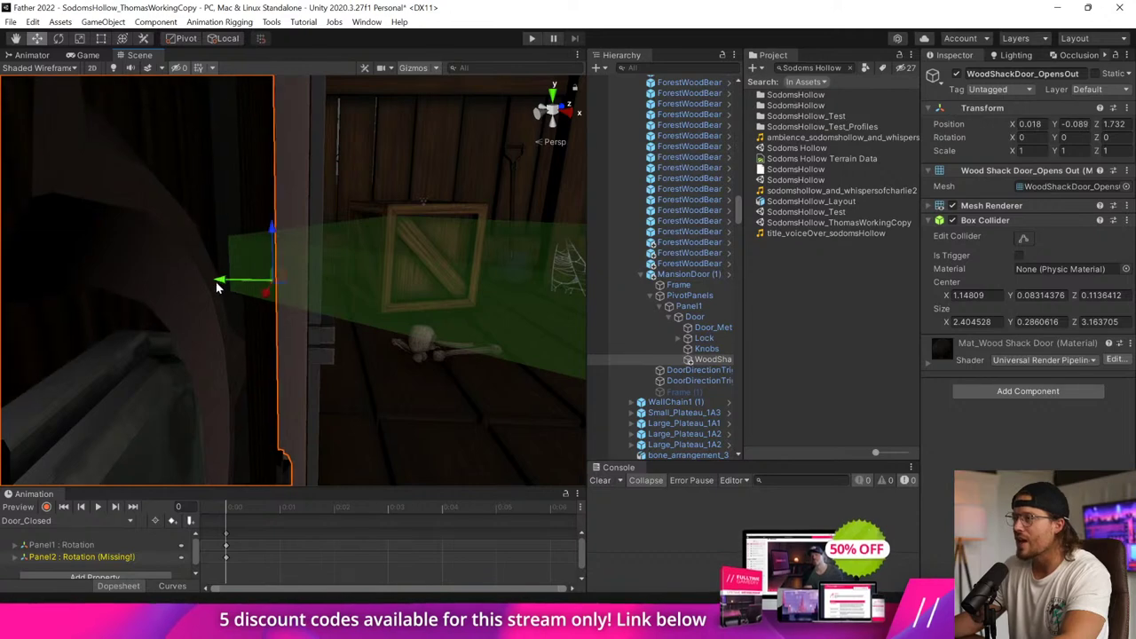
Enlarge the Animation area and preview the Door_Open1 clip on the combined door.
middle_click_drag(216, 283, 219, 283)
right_click_drag(219, 288, 417, 311)
left_click_drag(360, 488, 393, 364)
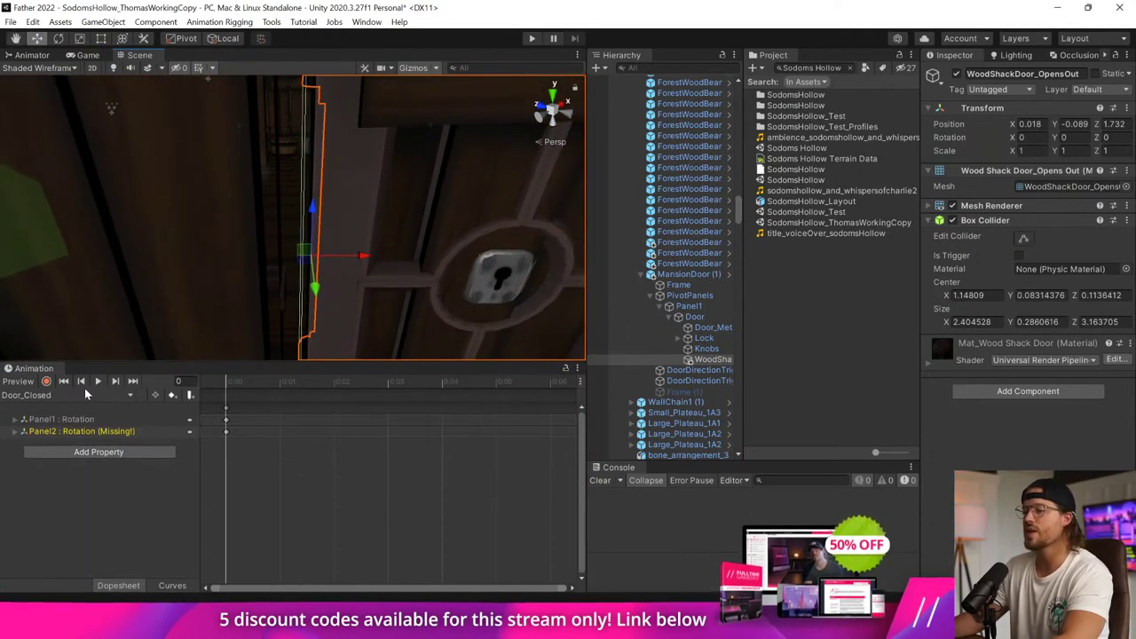
left_click(67, 395)
left_click(84, 448)
left_click(98, 381)
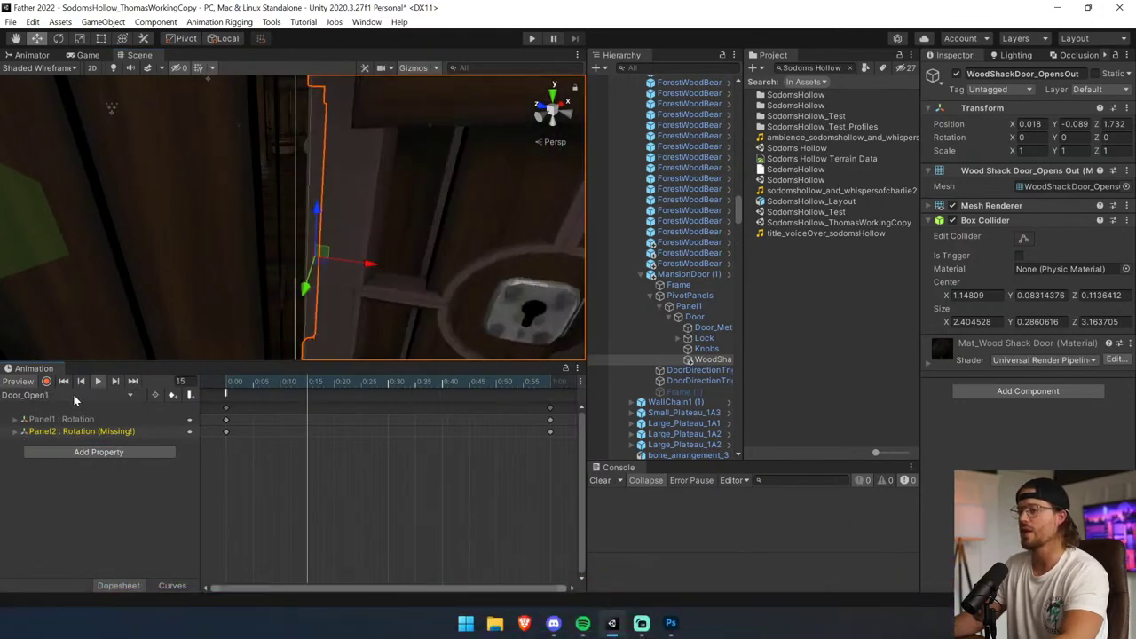
Preview the Door_Open2 clip and view the swinging door from outside the shack.
left_click(71, 395)
left_click(54, 455)
left_click(97, 381)
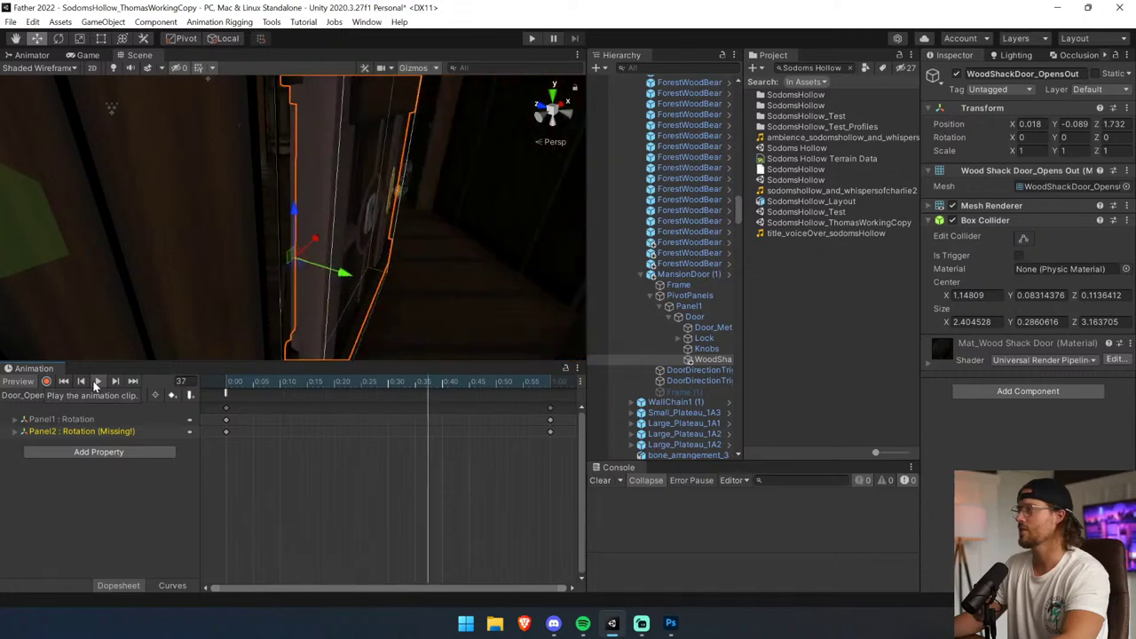
scroll(353, 229, "down", 10)
scroll(352, 229, "up", 2)
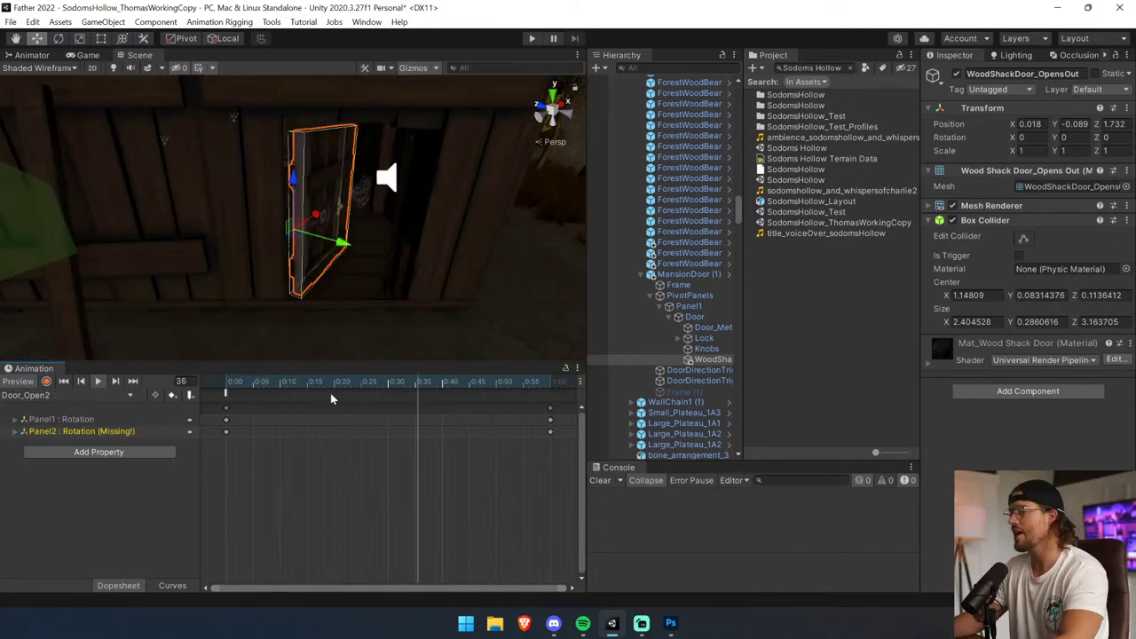
Hide the original mansion door panel by disabling the Mesh Renderer on the Door object.
left_click(610, 317)
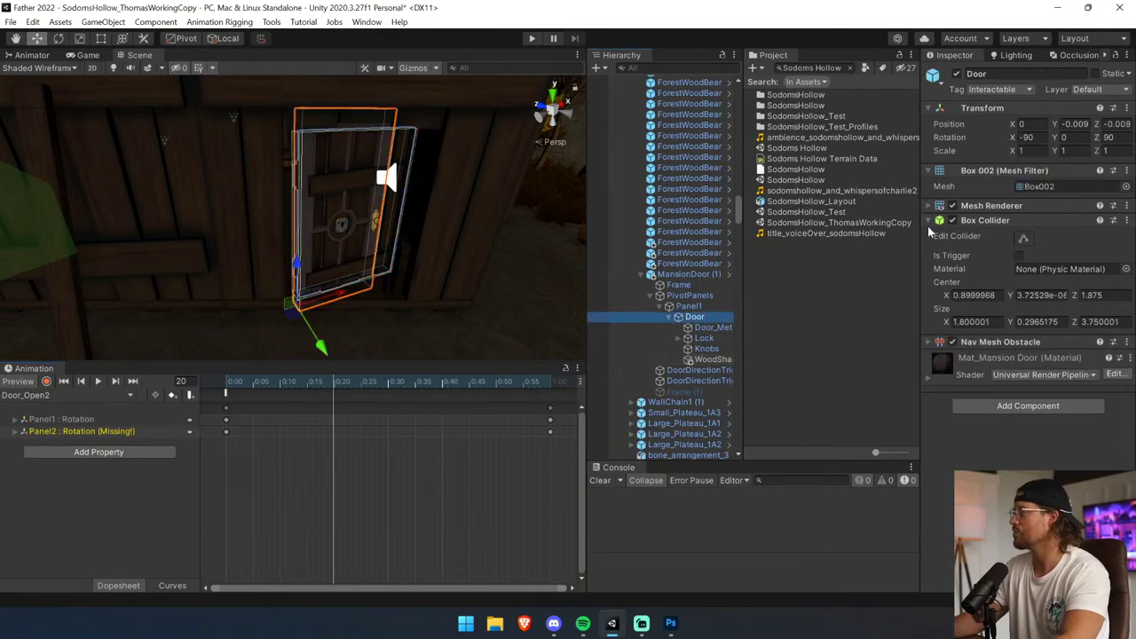
key("w")
mouse_move(267, 258)
right_mouse_down()
mouse_move(297, 265)
mouse_move(275, 266)
right_mouse_up()
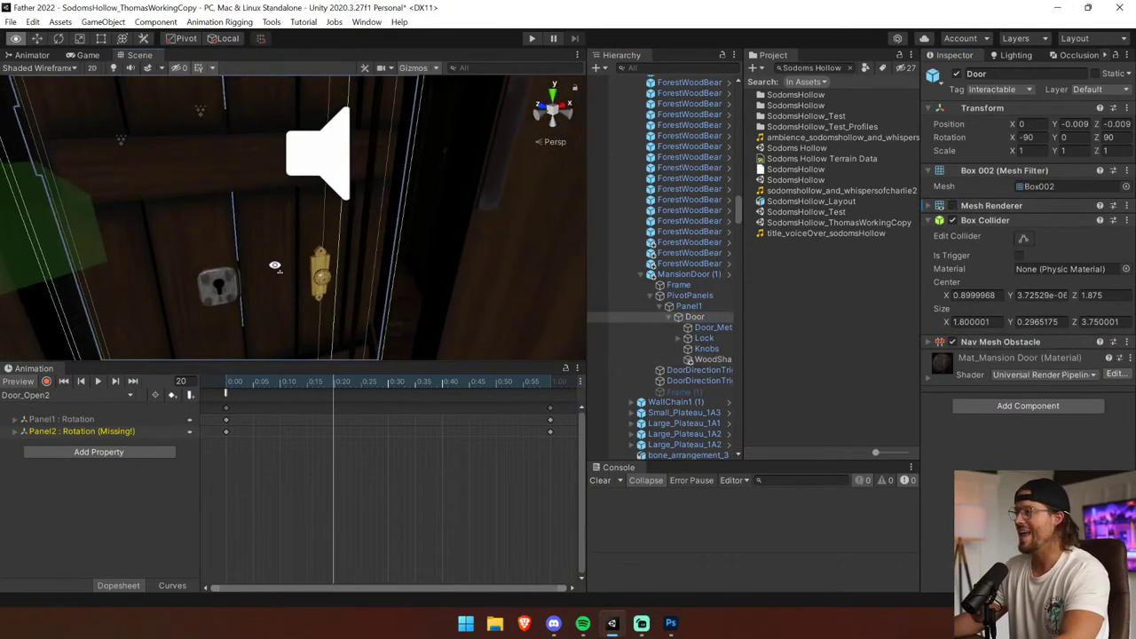
Hide the mansion door's brass handles by disabling the Mesh Renderers on Knobs and Door_MetalParts.
left_click(717, 338)
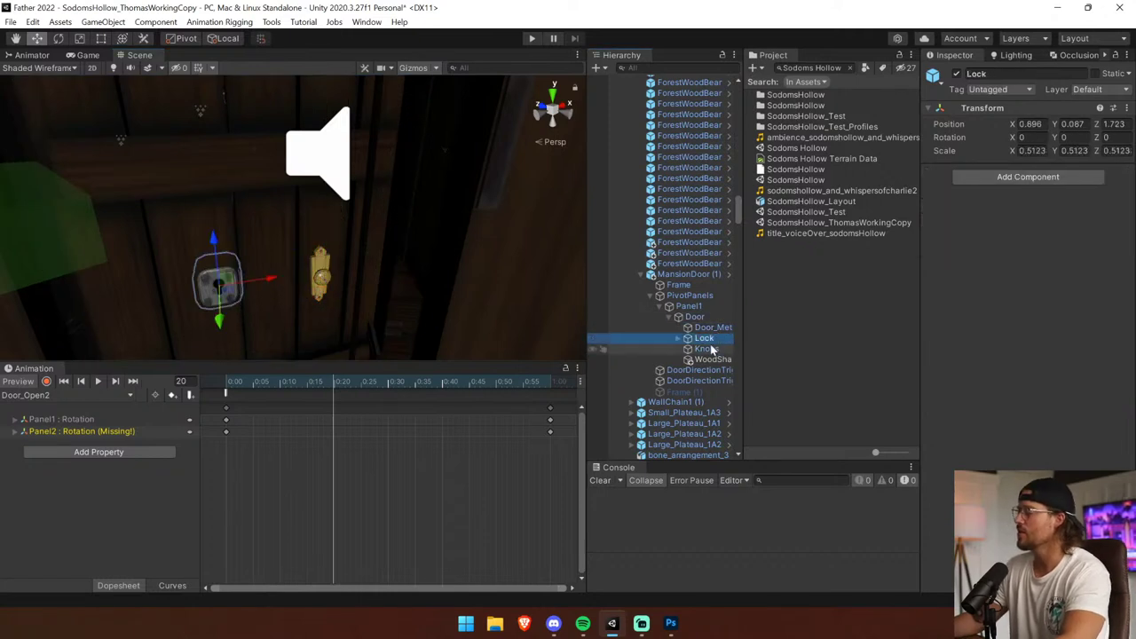
left_click(706, 349)
left_click(706, 338)
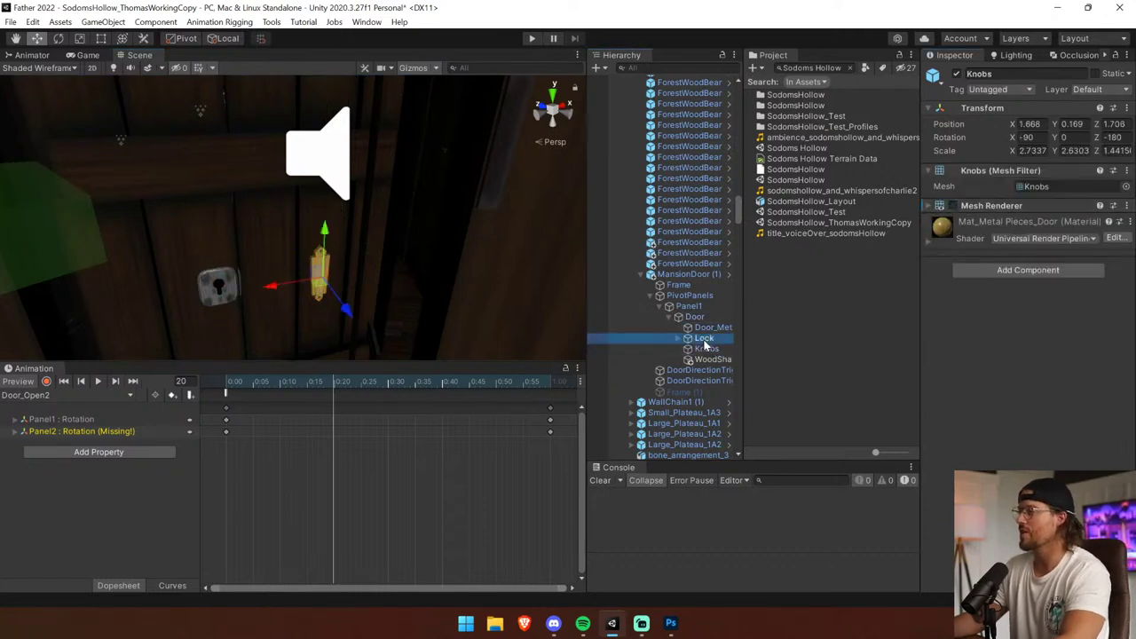
left_click(713, 327)
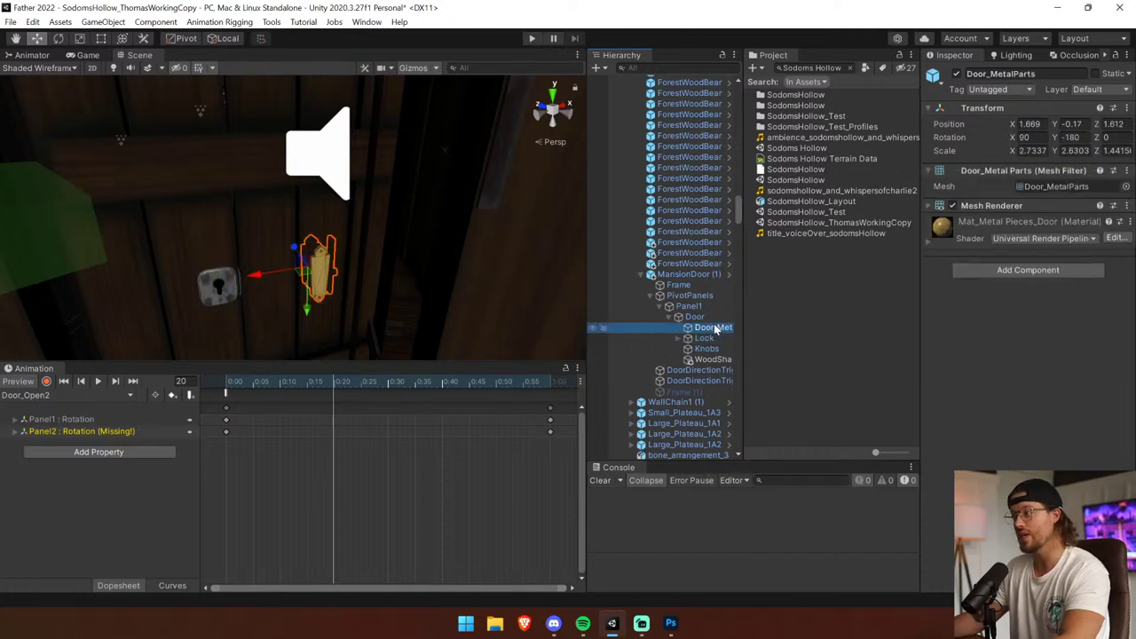
scroll(313, 249, "down", 3)
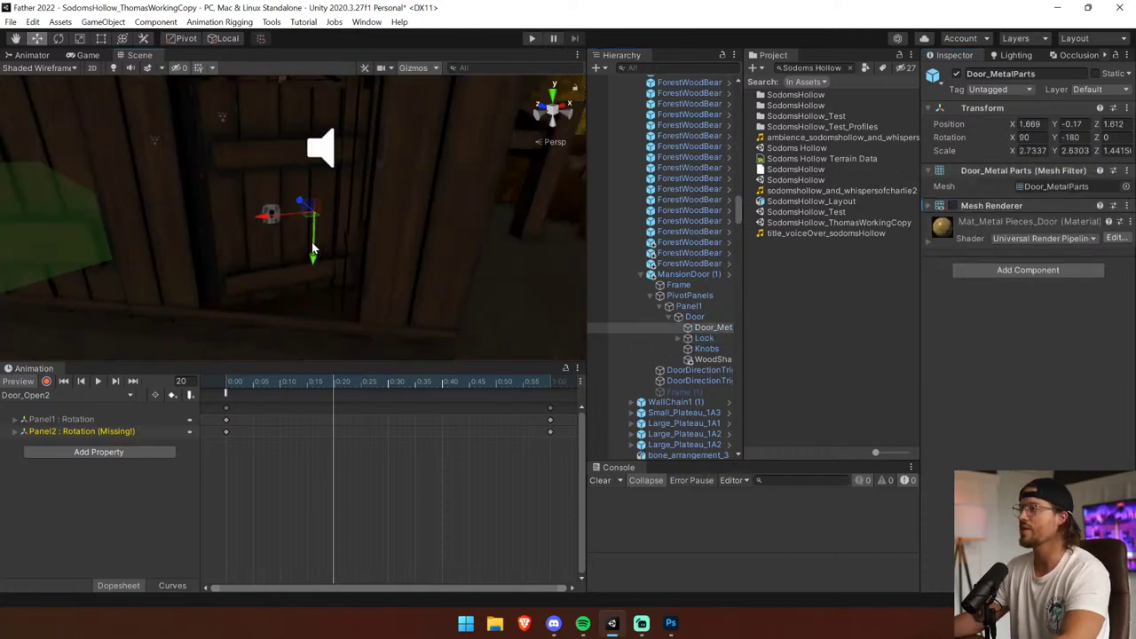
Expand the MansionDoor's Lock object and enlarge the Scene view to inspect the whole door.
left_click(682, 274)
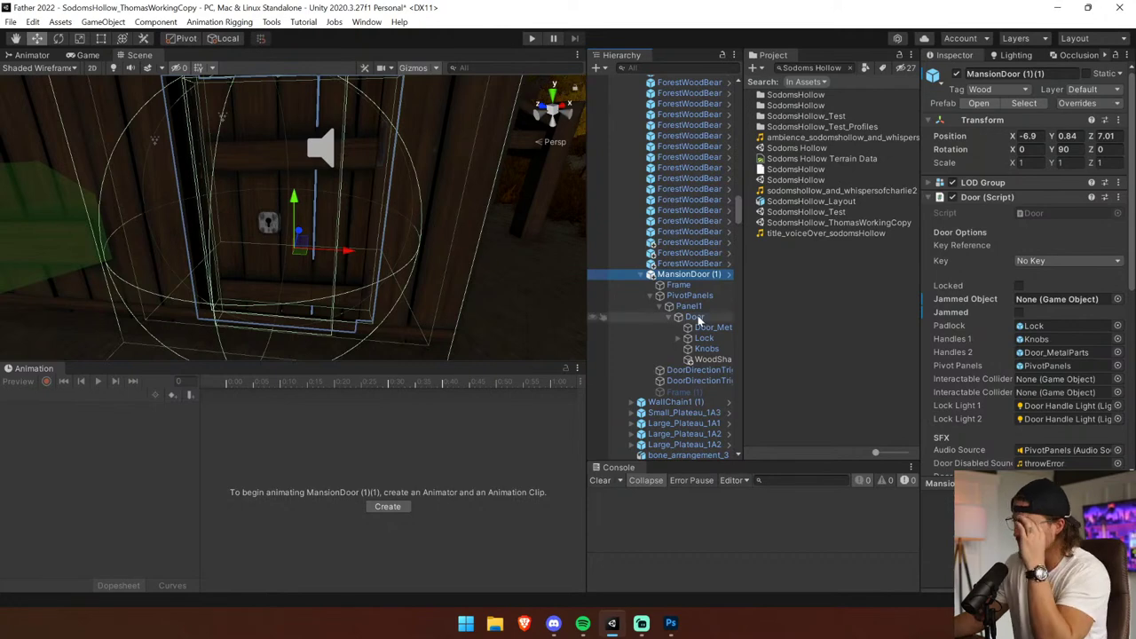
double_click(704, 338)
left_click(679, 339)
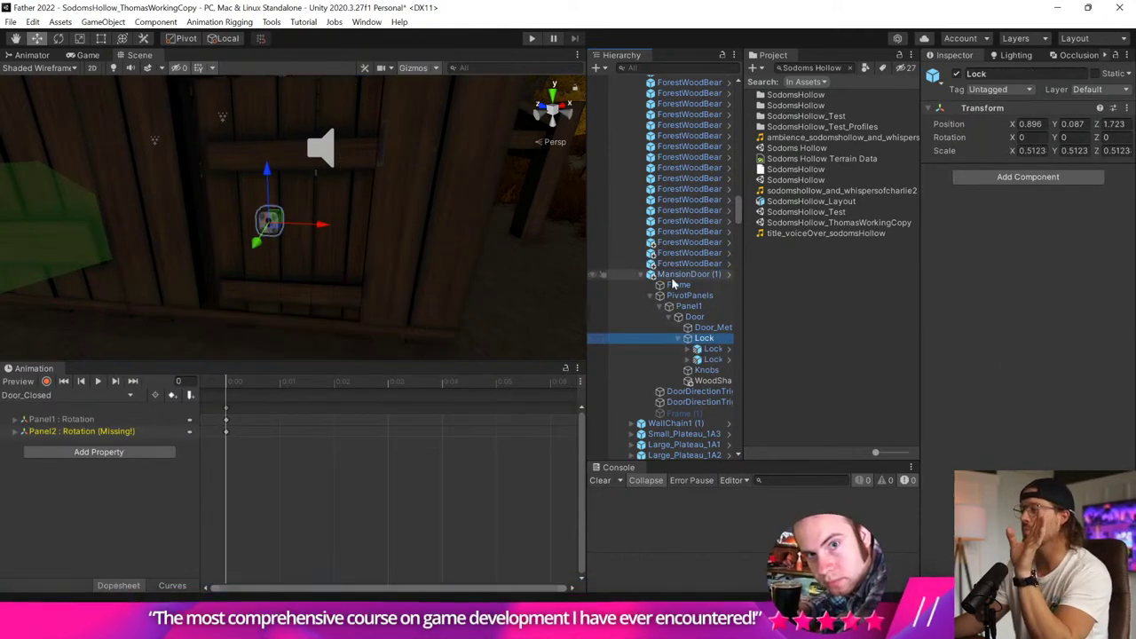
left_click(673, 276)
right_click_drag(284, 257, 256, 214)
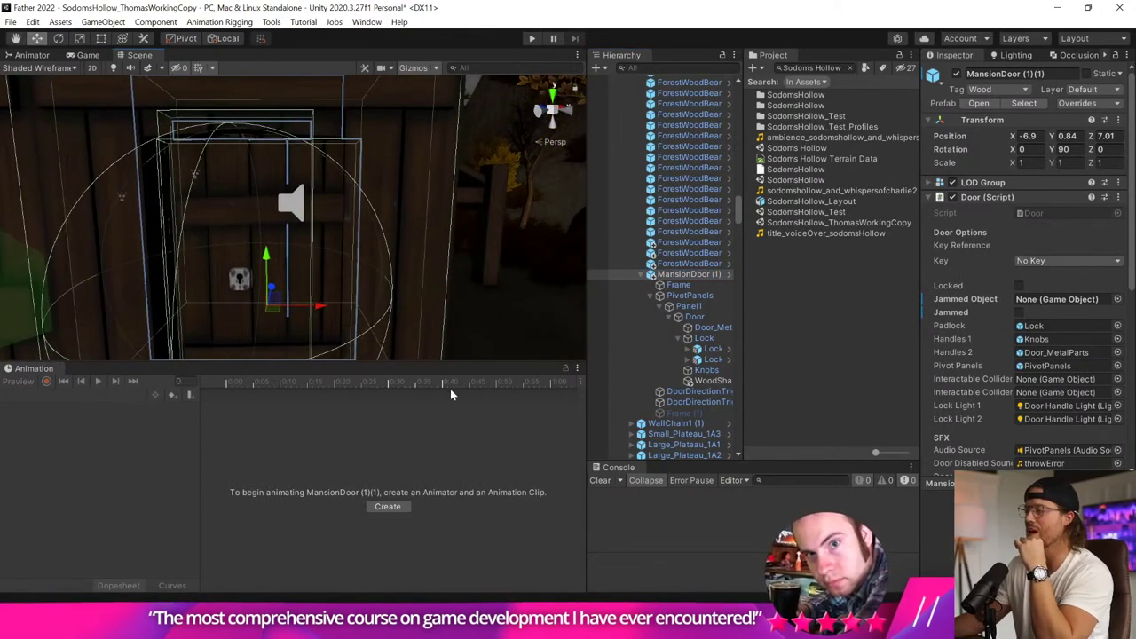
left_click_drag(456, 362, 448, 434)
mouse_move(405, 338)
middle_mouse_down()
mouse_move(434, 321)
mouse_move(425, 338)
middle_mouse_up()
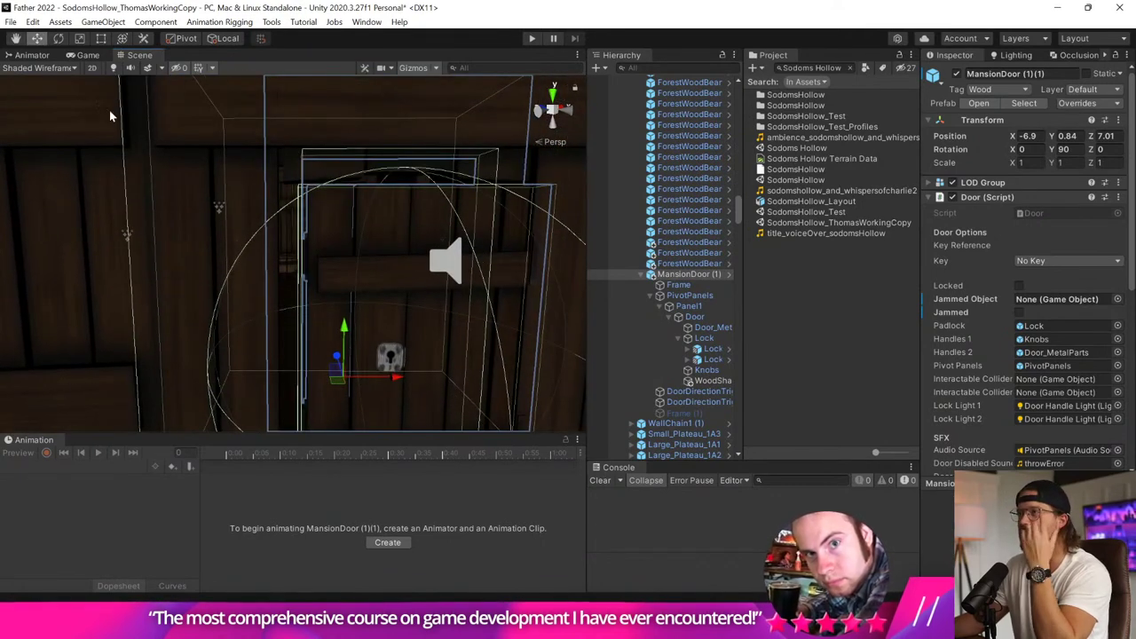
Compare the scene draw modes, including Wireframe, Shaded, Albedo, Shadowmask and Light Overlap, and return to Shaded Wireframe.
left_click(68, 69)
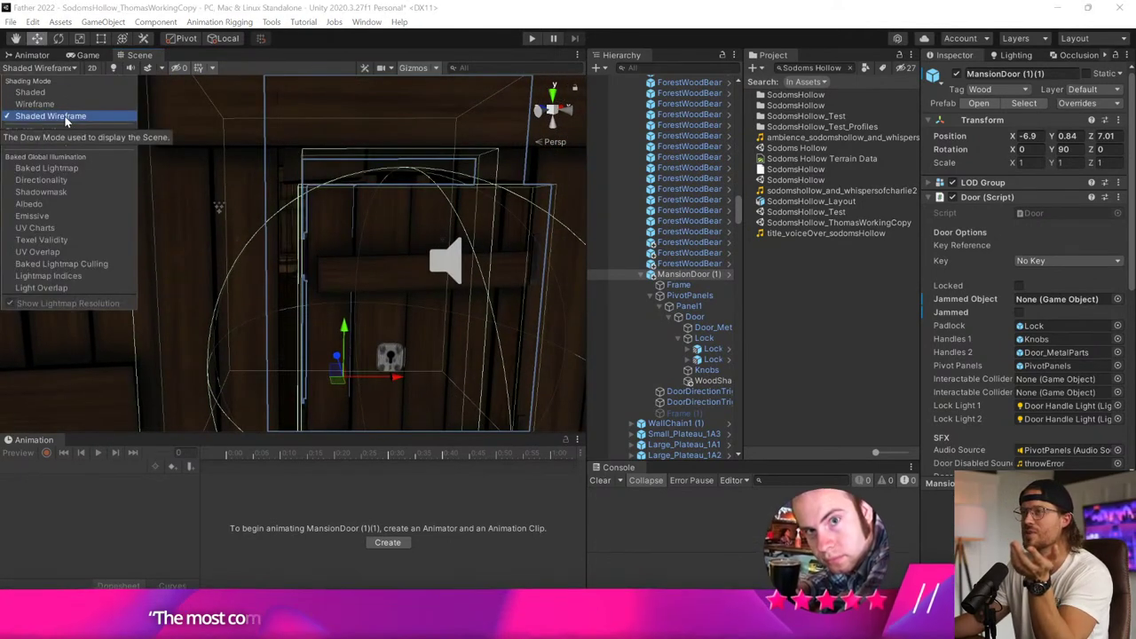
left_click(35, 104)
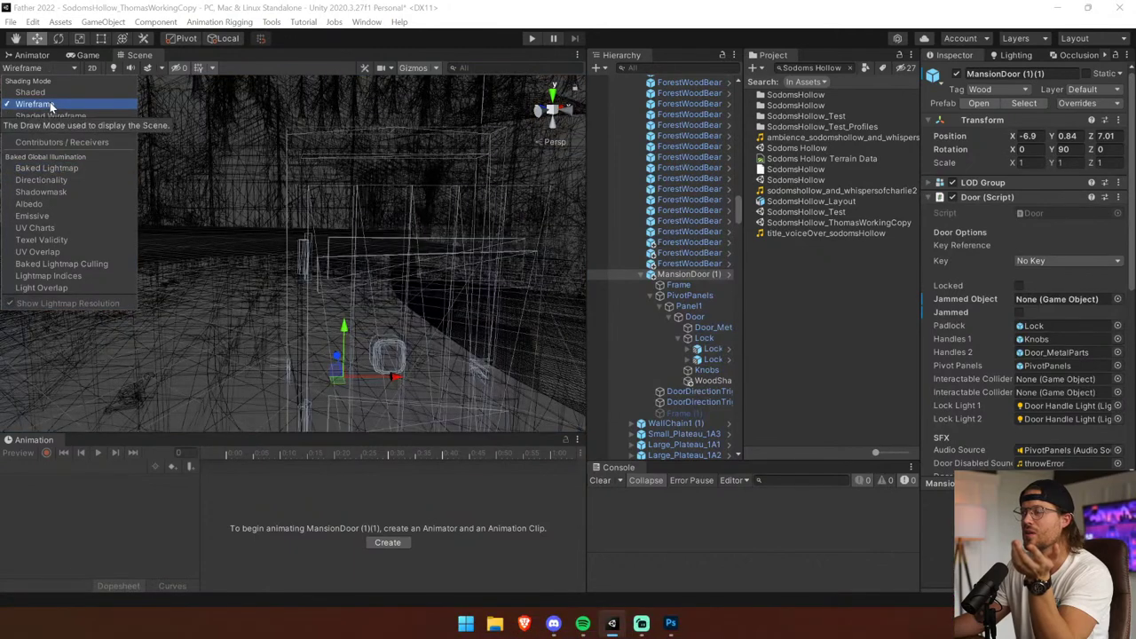
left_click(48, 92)
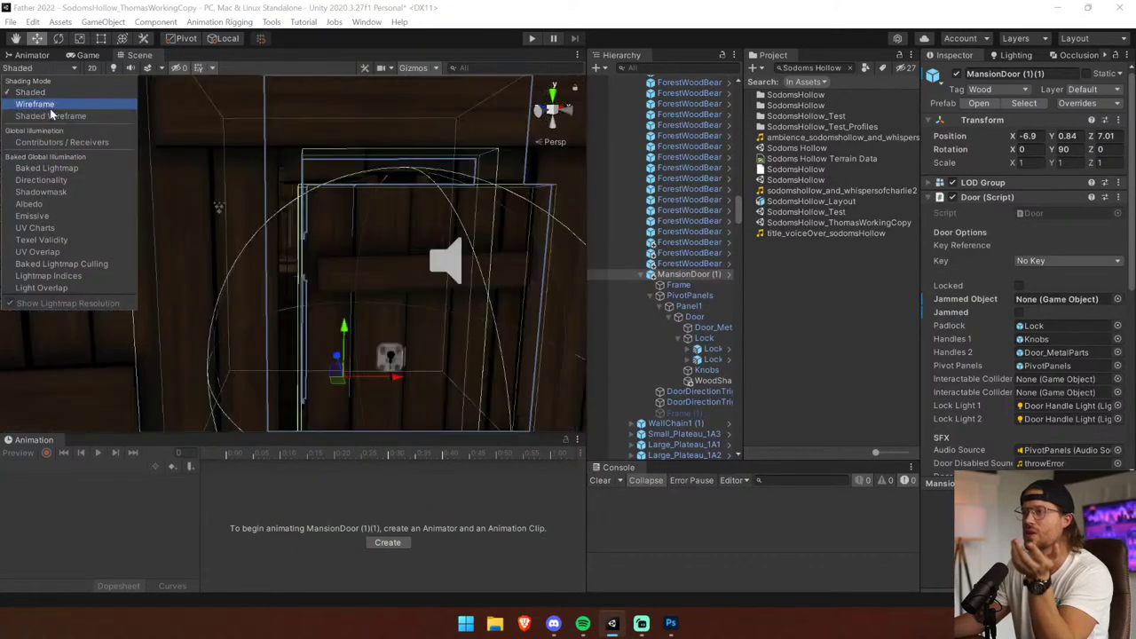
left_click(43, 191)
left_click(59, 203)
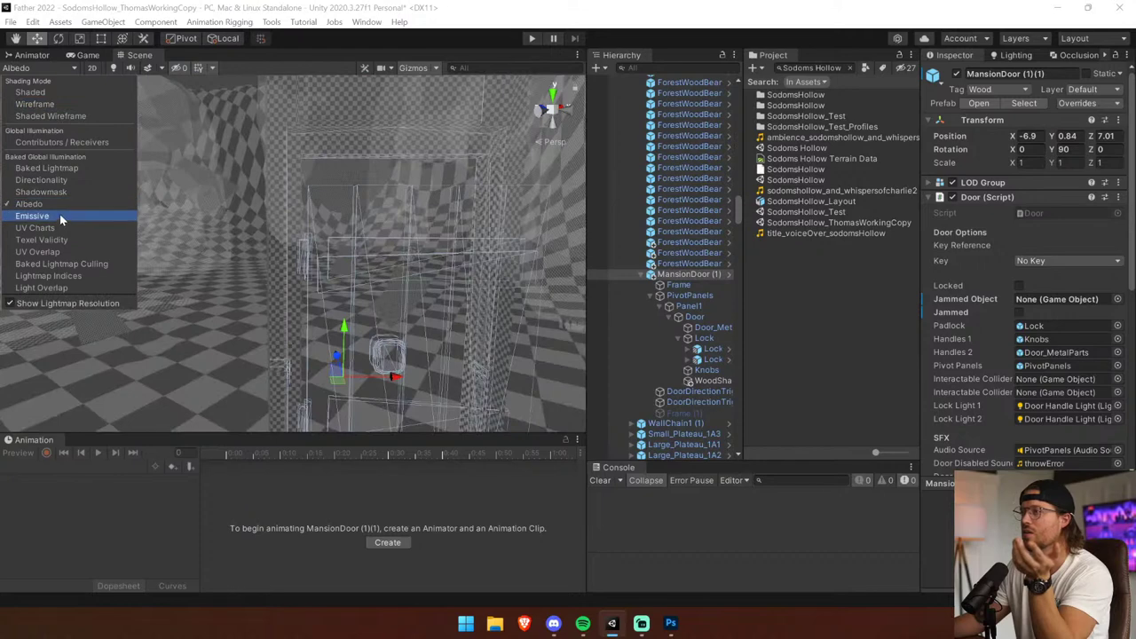
left_click(42, 192)
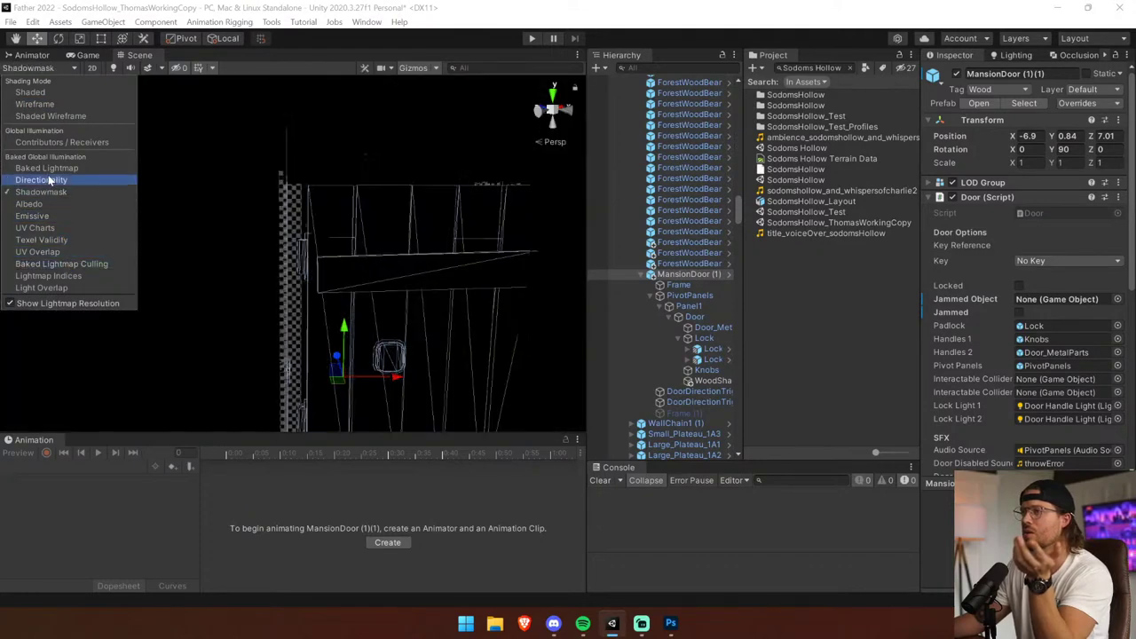
left_click(48, 178)
left_click(79, 285)
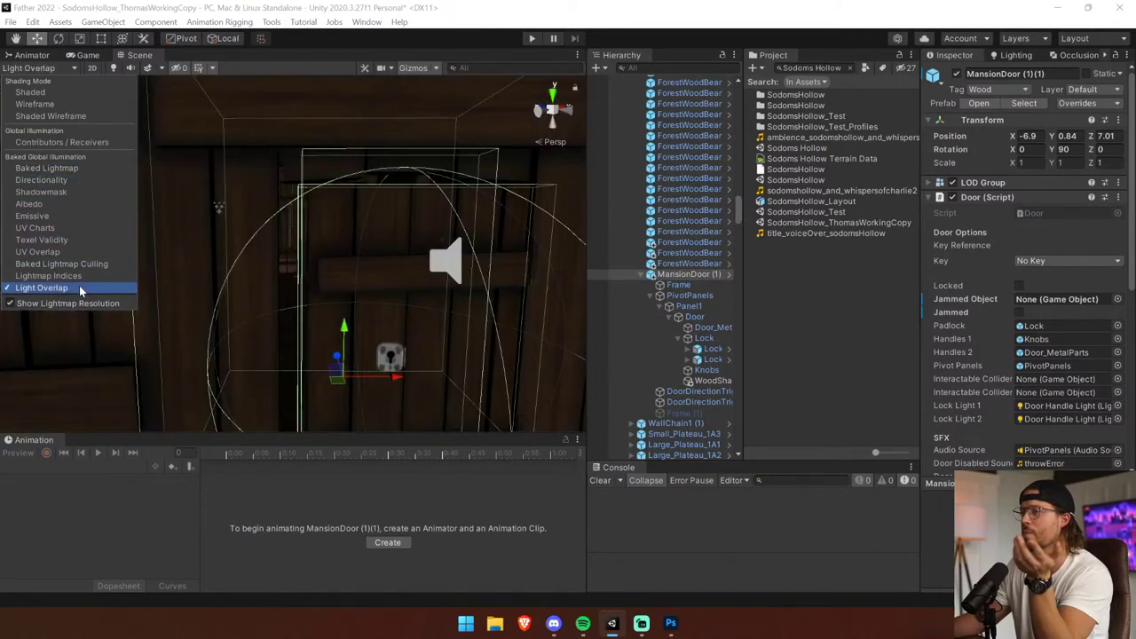
left_click(53, 104)
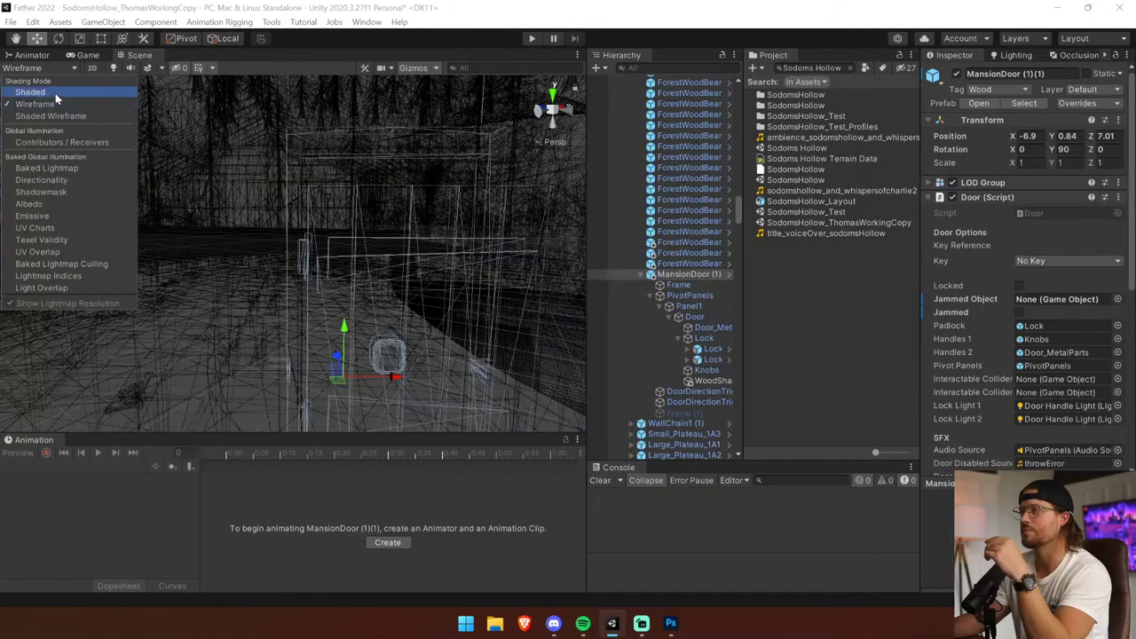
left_click(55, 93)
left_click(51, 115)
Move the whole MansionDoor within the shack doorway to about Y 0.87 and Z 7.22.
left_click_drag(397, 380, 384, 380)
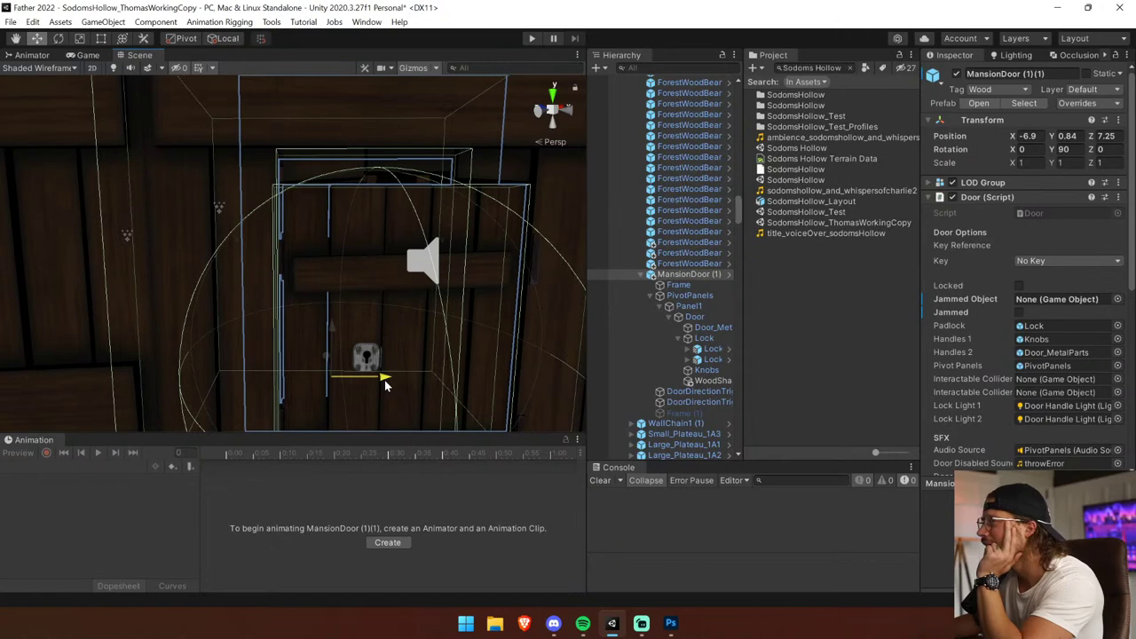
mouse_move(340, 326)
left_mouse_down()
mouse_move(345, 453)
mouse_move(344, 321)
left_mouse_up()
middle_click_drag(345, 321, 335, 297)
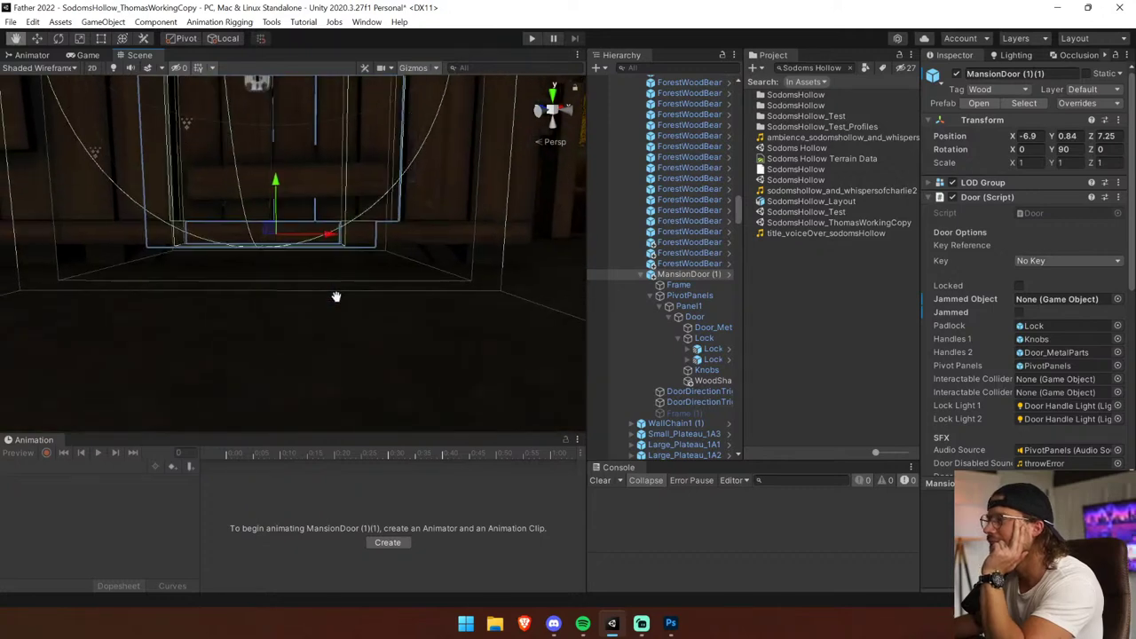
right_click_drag(337, 296, 317, 246)
mouse_move(301, 245)
left_mouse_down()
mouse_move(297, 199)
mouse_move(294, 237)
left_mouse_up()
left_click_drag(345, 293, 347, 295)
right_click_drag(343, 270, 389, 348)
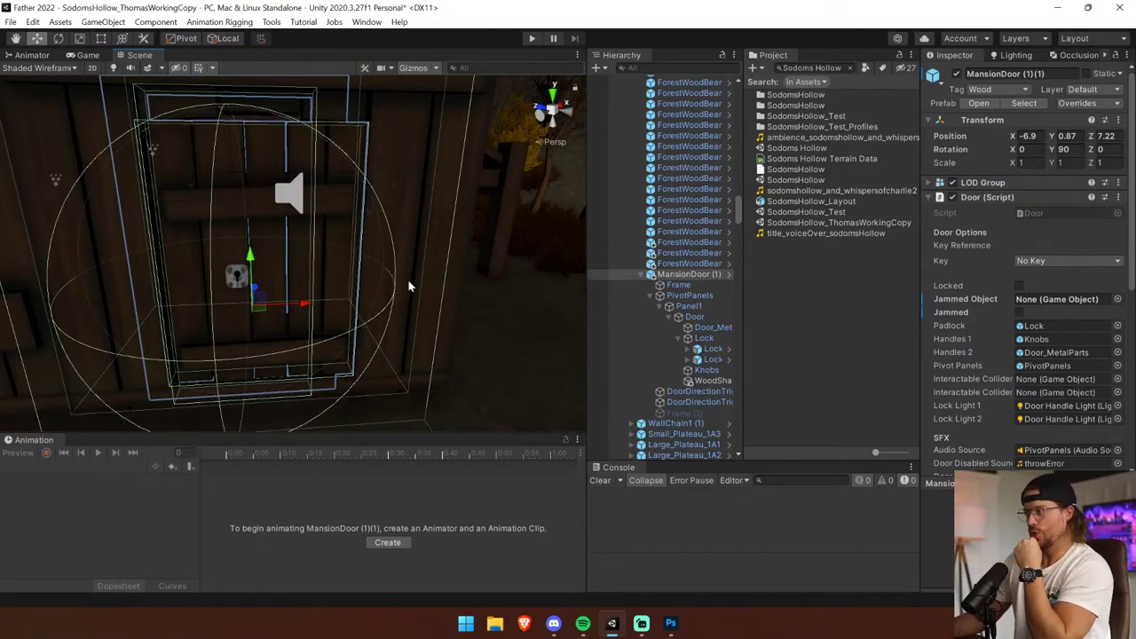
View the Lock from the side and nudge it through the door's thickness to Y 0.085.
left_click(704, 339)
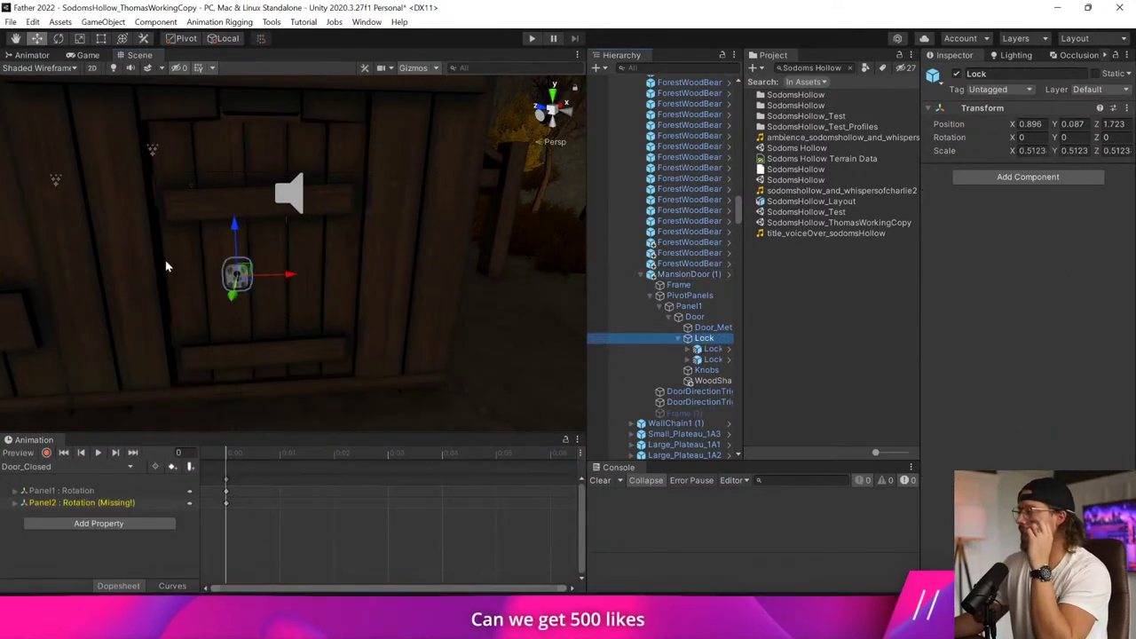
right_click_drag(77, 247, 325, 299)
middle_click_drag(155, 299, 193, 305)
right_click_drag(329, 326, 360, 281)
middle_click_drag(360, 277, 353, 272)
left_click_drag(404, 320, 405, 321)
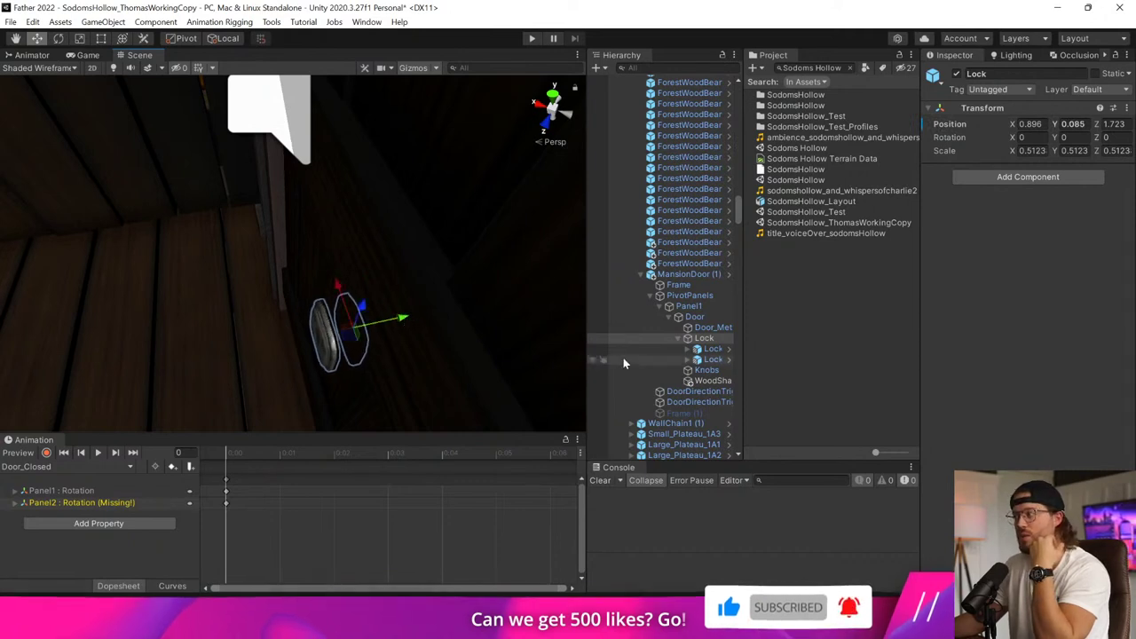
Shift the first Lock Variant along the door's thickness to Y 0.081 and check it from the front.
left_click(710, 349)
middle_click_drag(342, 324, 338, 328)
right_click_drag(336, 328, 252, 312)
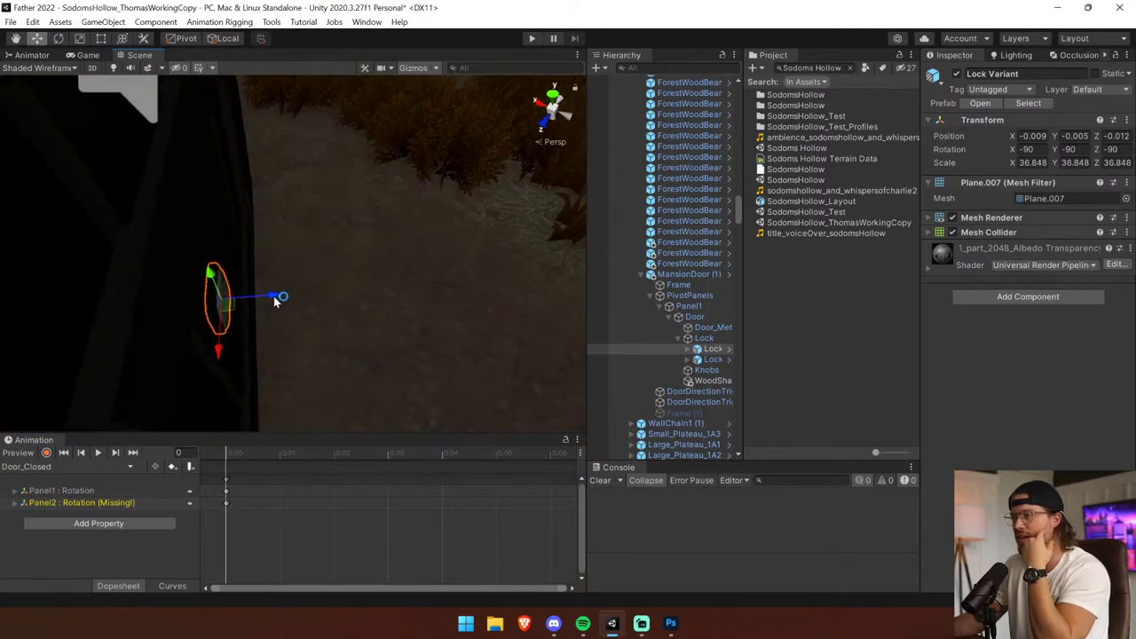
left_click_drag(275, 299, 282, 298)
middle_click_drag(251, 313, 257, 313)
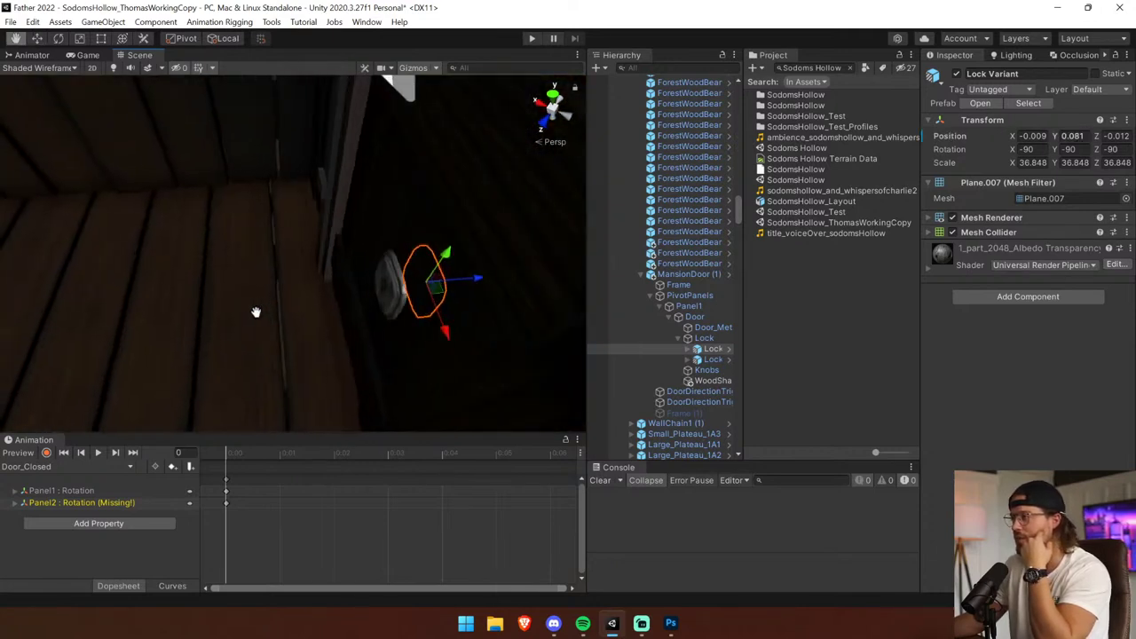
right_click_drag(423, 295, 300, 270)
middle_click_drag(300, 270, 266, 264)
right_click_drag(267, 263, 1123, 46)
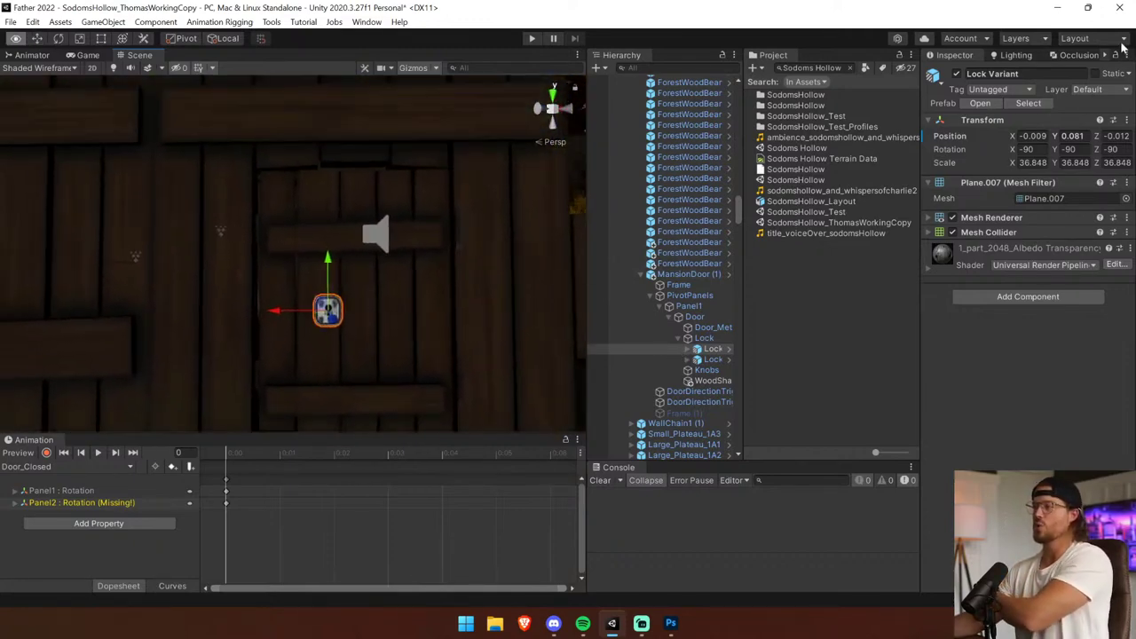
Move the parent Lock object across the wooden door to the outer plank at about X 0.294.
left_click(706, 339)
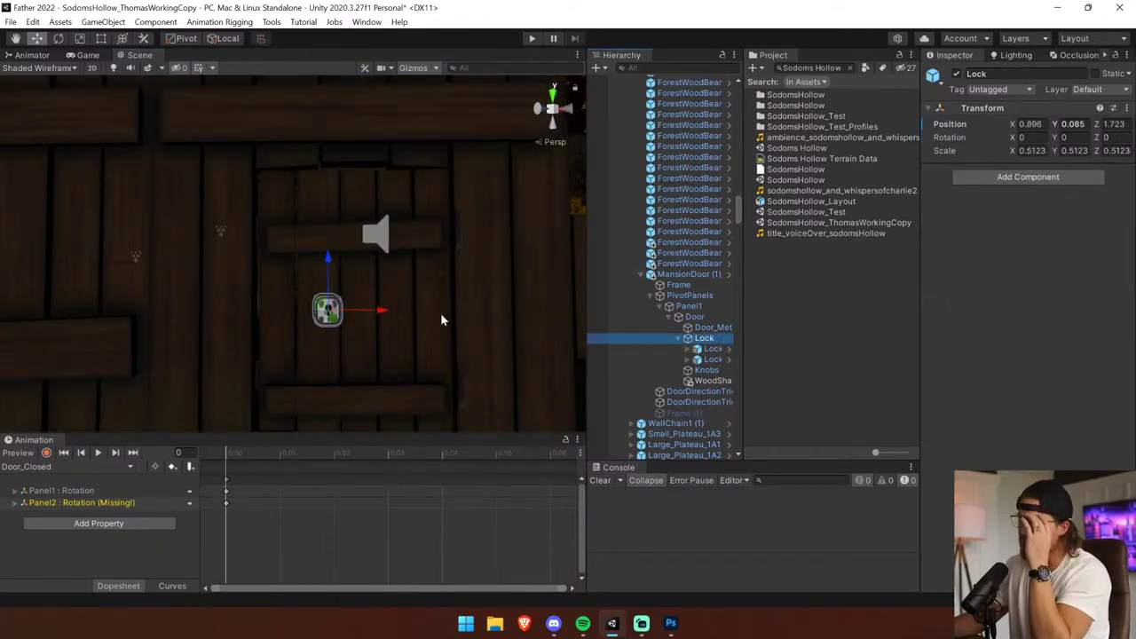
scroll(367, 328, "down", 5)
scroll(365, 332, "up", 5)
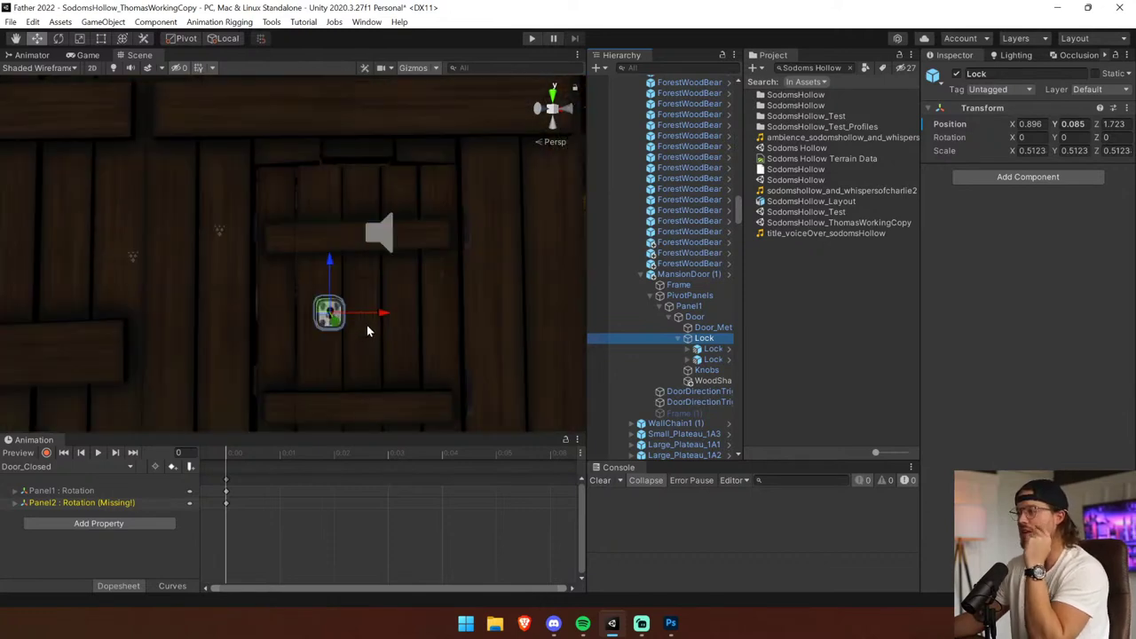
left_click_drag(380, 315, 342, 317)
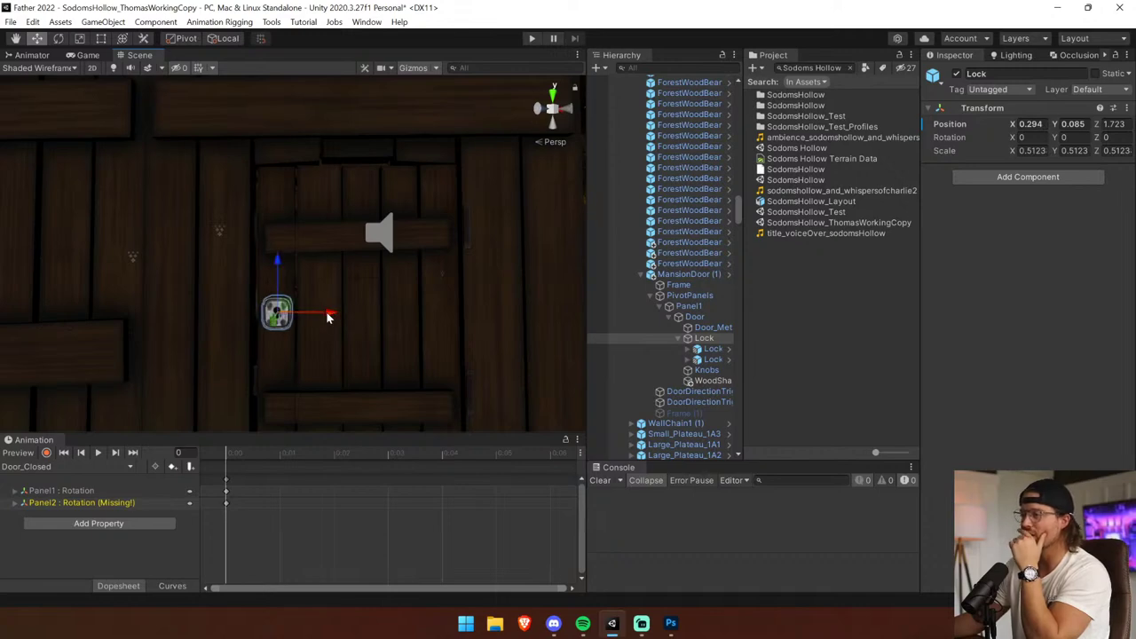
Go to the graveyard's iron gate and copy the ChainGate chain around its padlock.
right_click_drag(520, 318, 566, 287)
key("w")
left_click(422, 217)
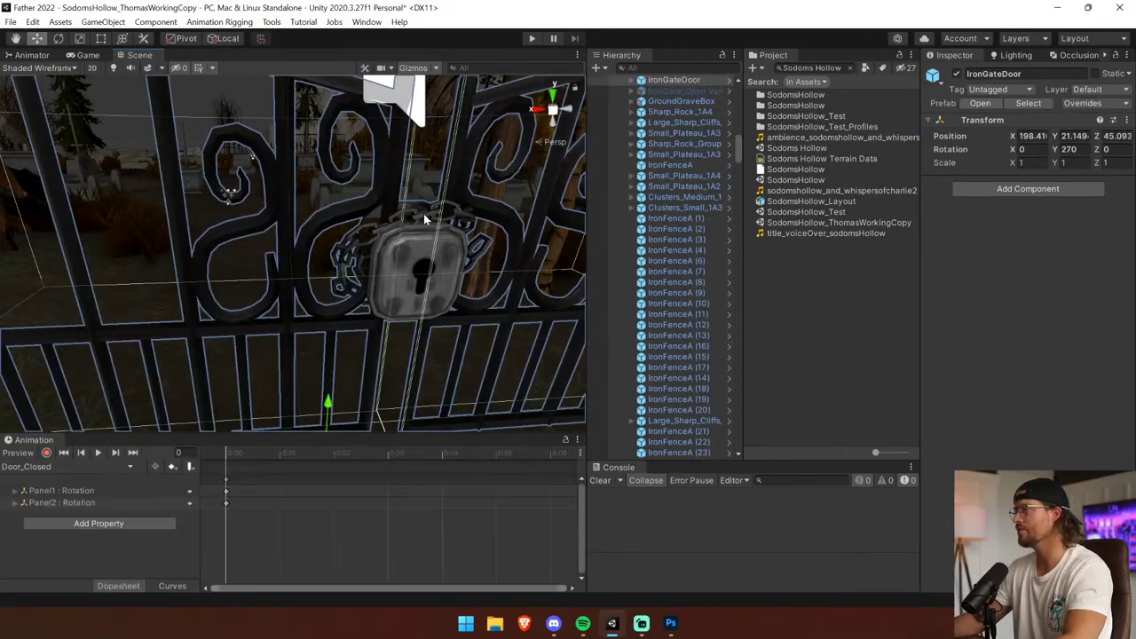
Return to the shack door and paste the copied ChainGate among the Lock object's children.
right_click_drag(476, 286, 1, 235)
key("w")
left_click(224, 305)
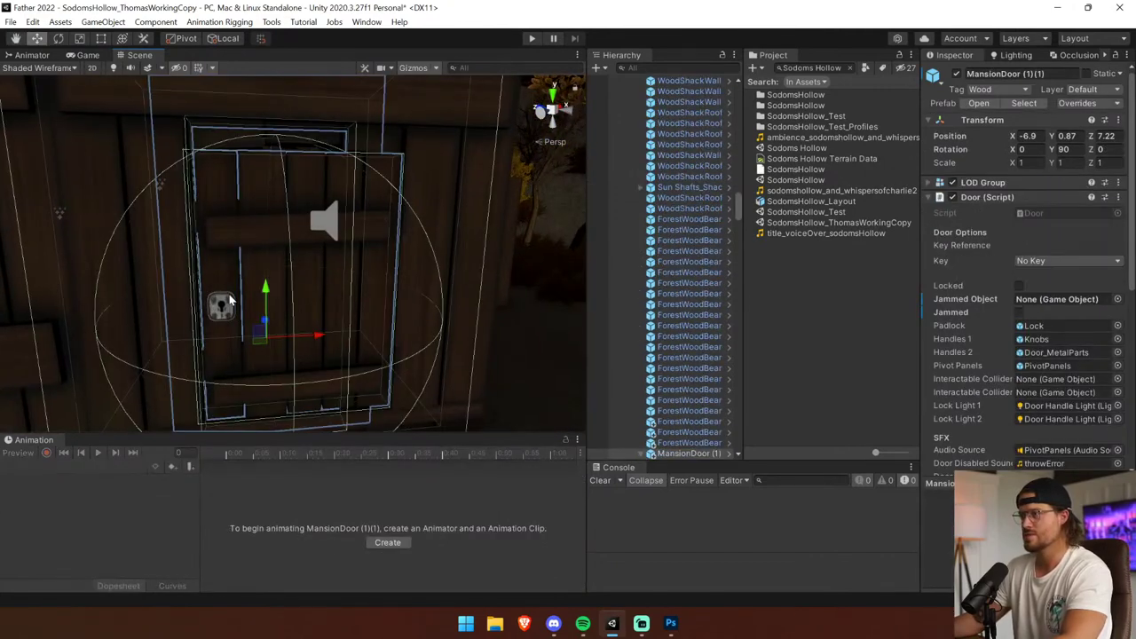
left_click(229, 302)
scroll(723, 294, "down", 3)
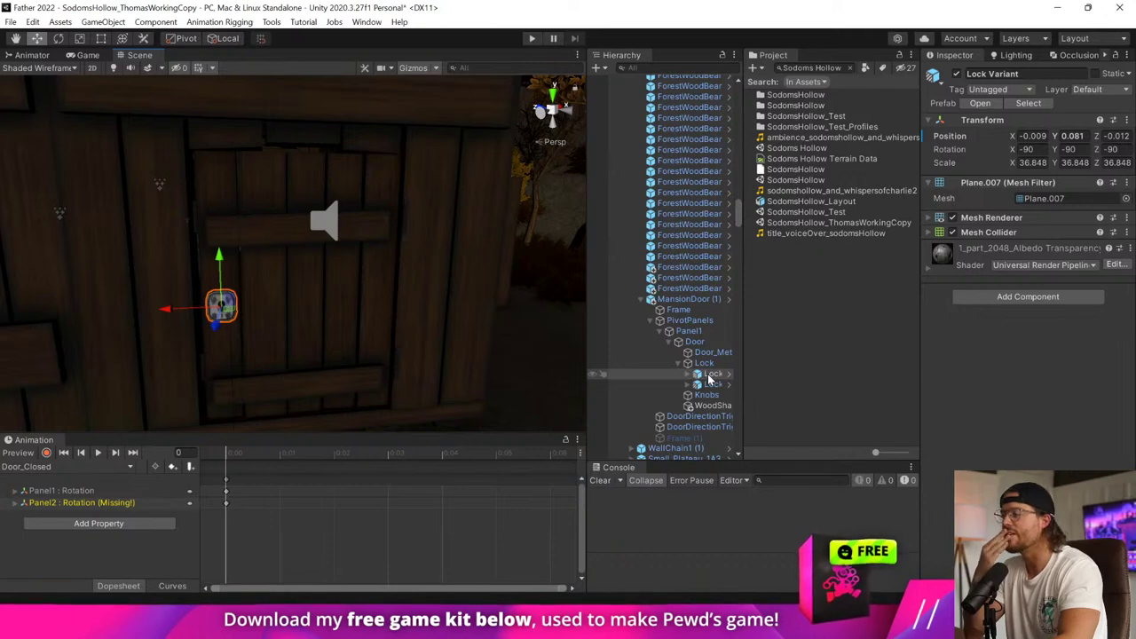
key("w")
key("a")
right_click_drag(385, 332, 378, 331)
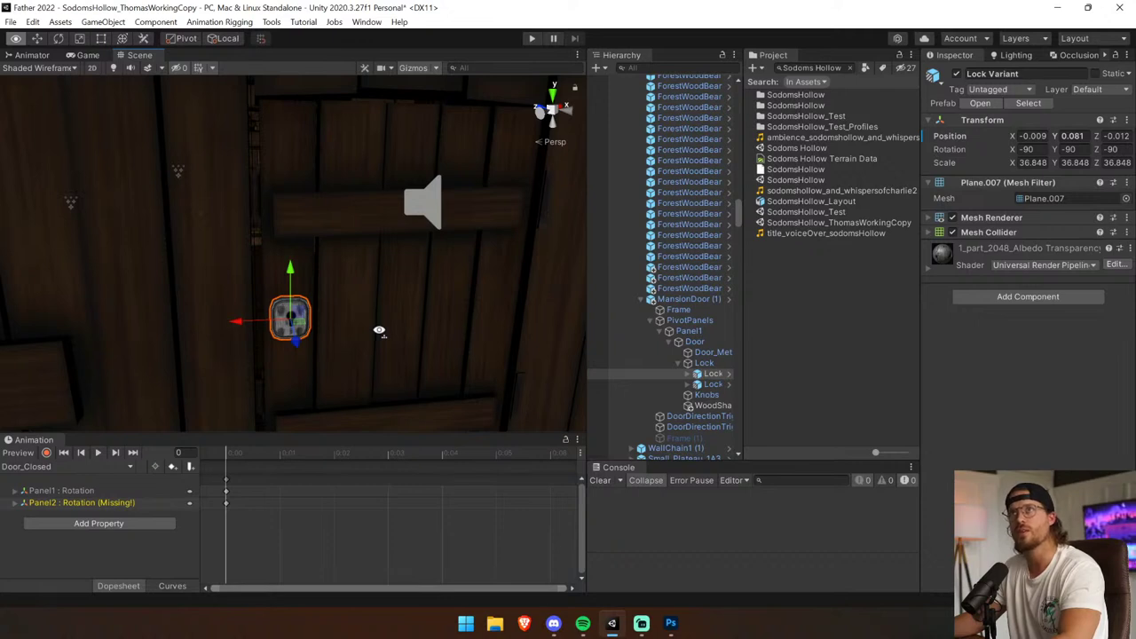
right_click_drag(379, 331, 370, 328)
left_click(700, 385)
key("ctrl+v")
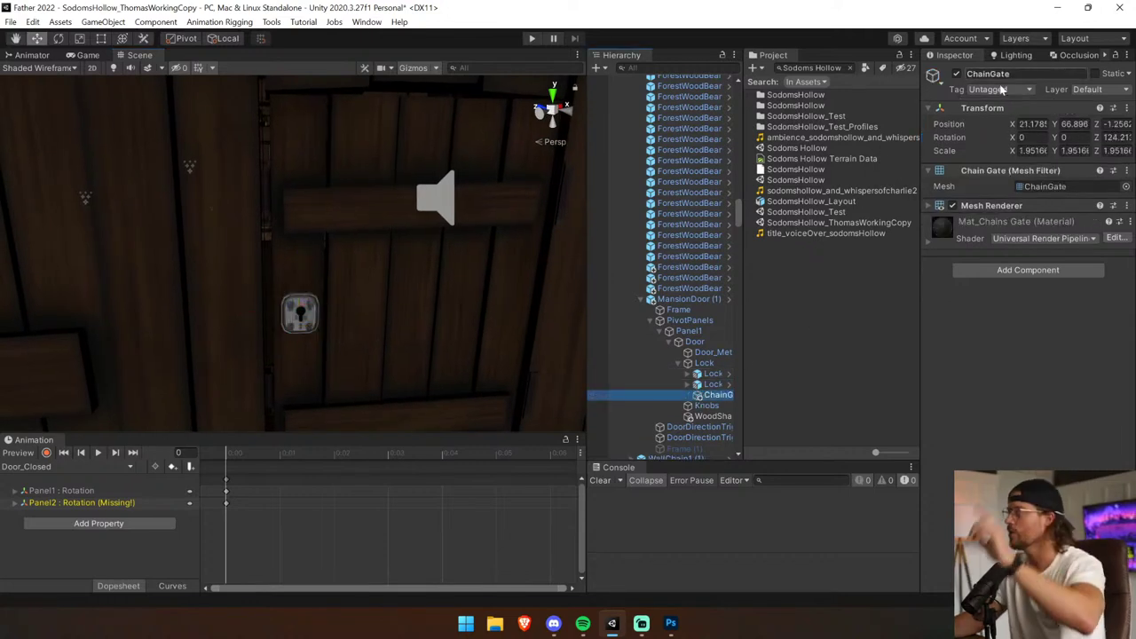
Set the pasted ChainGate's position to X 0, Y 0, Z 0 so it sits around the shack door's lock.
type("0")
key("Tab")
type("0")
key("Tab")
type("0")
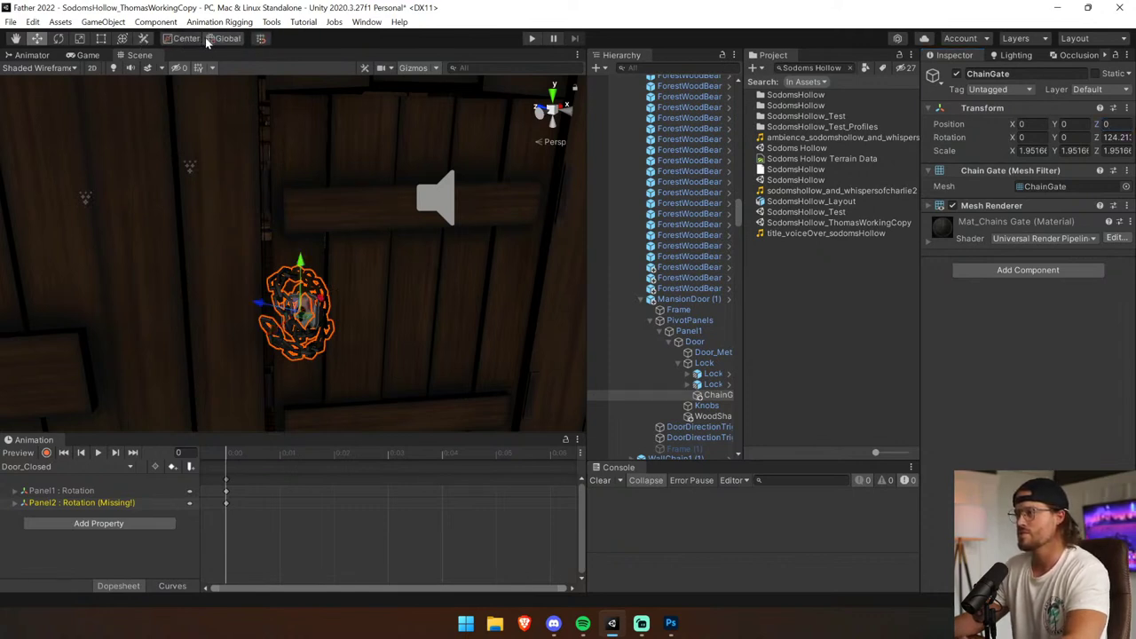
right_click_drag(245, 298, 260, 316)
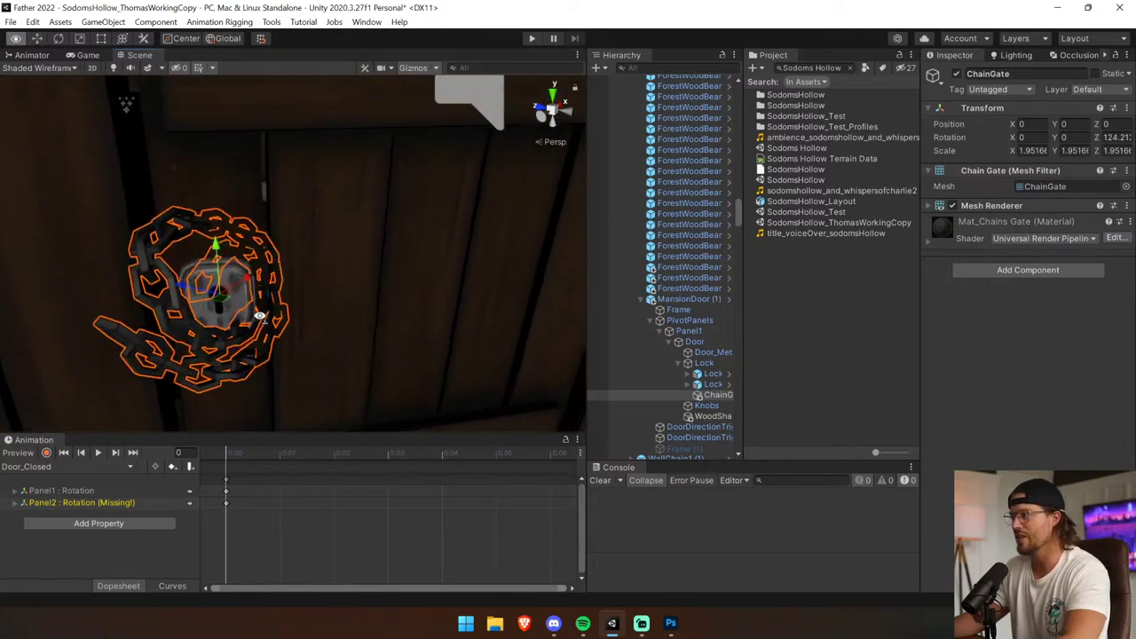
Try to rotate the ChainGate upright around the lock and shift it sideways to about X -0.682, Y -0.464.
left_click_drag(259, 315, 303, 321, "alt")
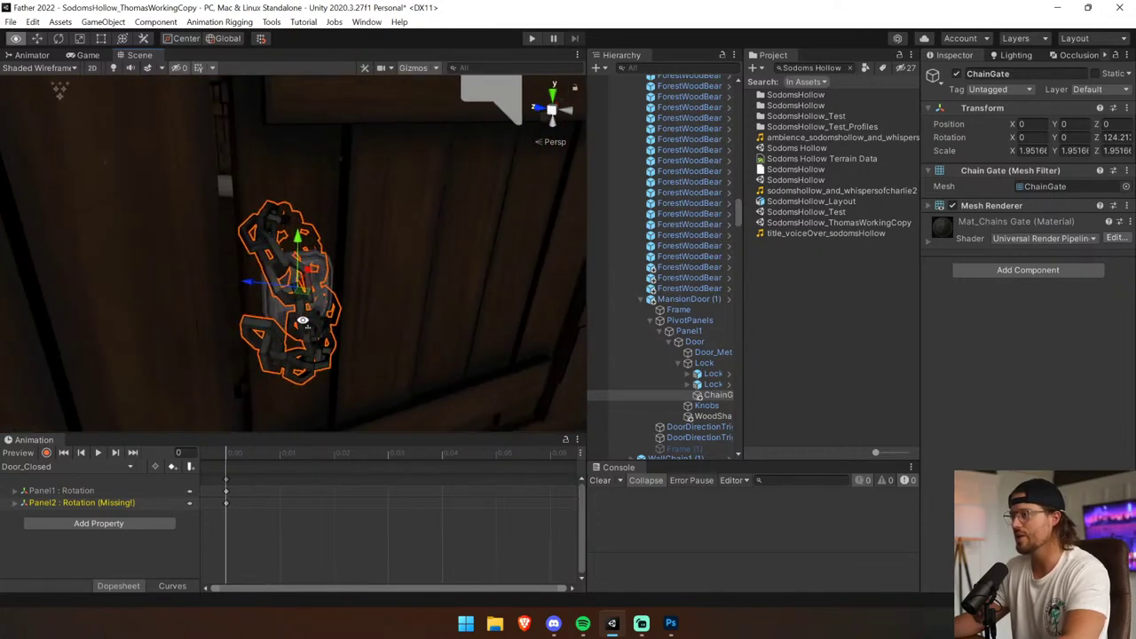
left_click(58, 38)
left_click_drag(334, 263, 147, 232)
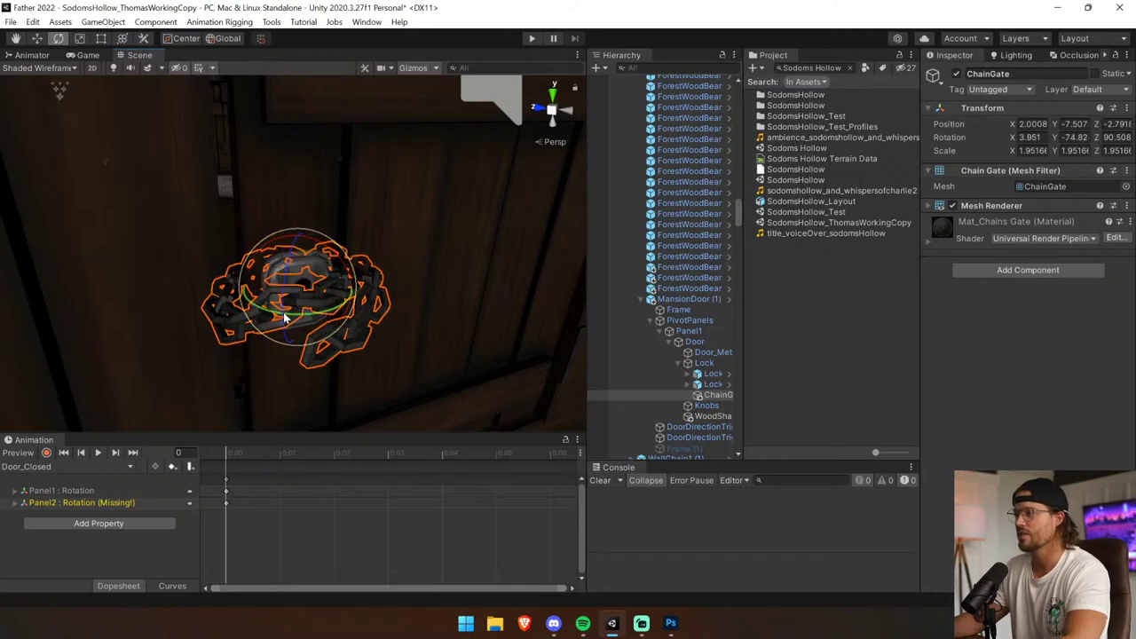
left_click_drag(284, 318, 281, 187)
key("w")
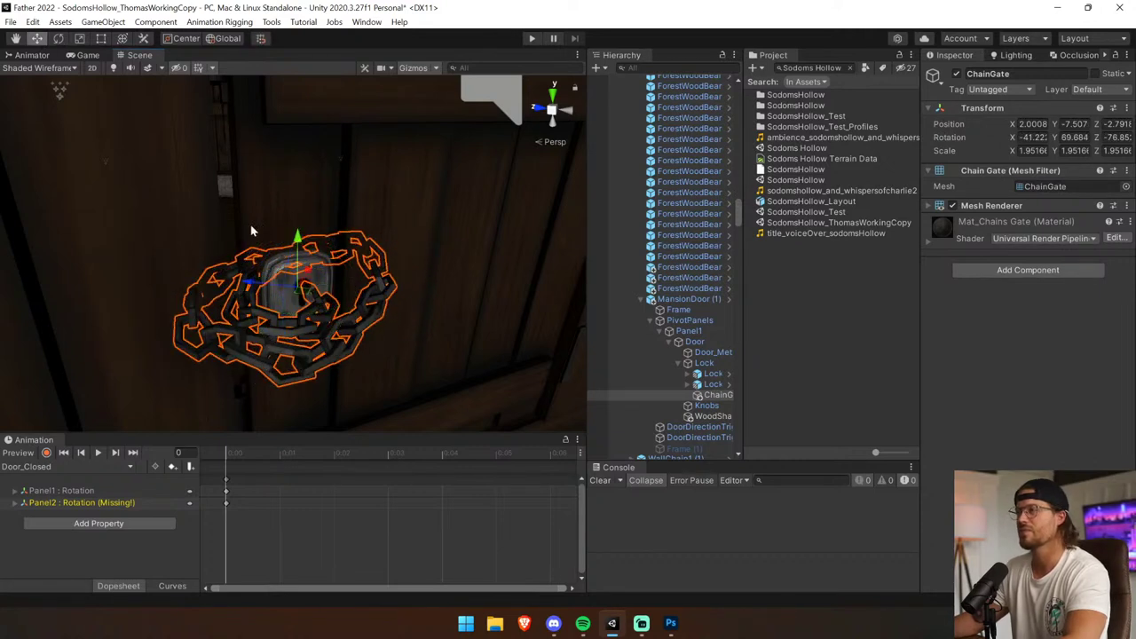
left_click_drag(262, 287, 170, 268)
Try to wrap the ChainGate beside the lock by rotating it, stretching its X scale to about 2.33 and shifting it to about X -0.814.
left_click(398, 328)
mouse_move(397, 328)
middle_mouse_down()
mouse_move(378, 311)
mouse_move(395, 325)
mouse_move(383, 325)
middle_mouse_up()
right_click_drag(383, 325, 296, 235)
key("s")
scroll(295, 240, "up", 3)
left_click(305, 226)
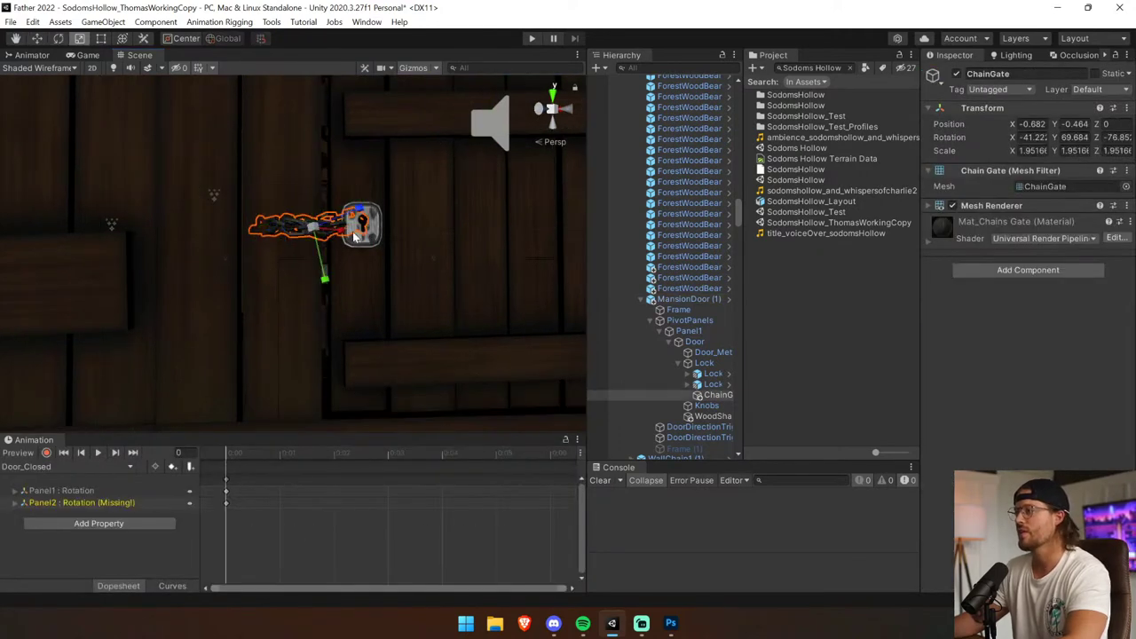
left_click(58, 38)
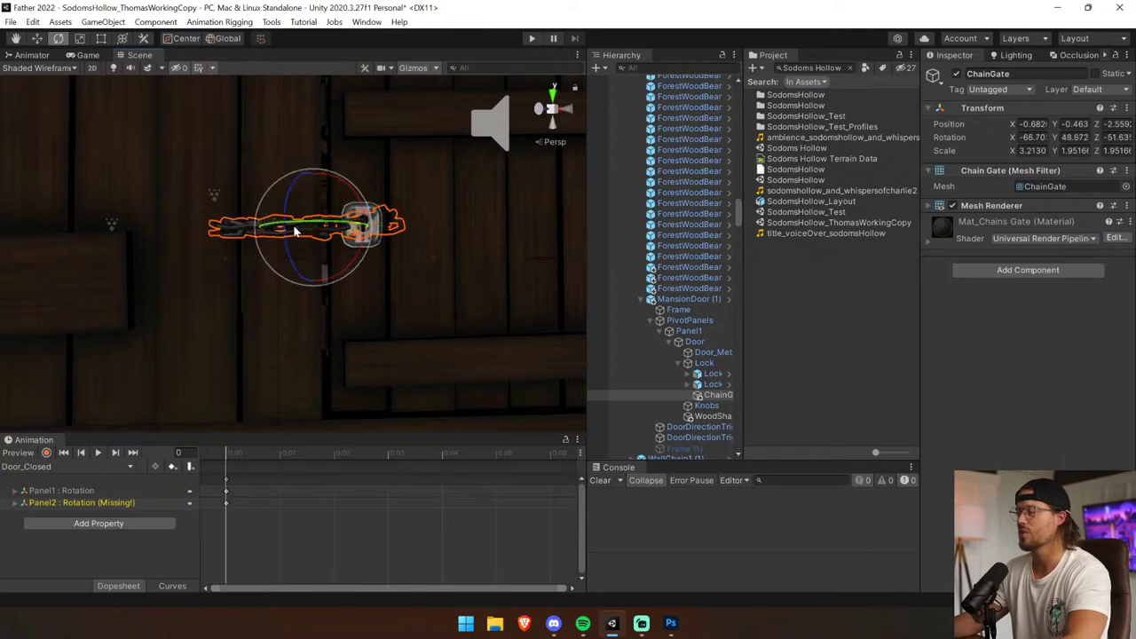
left_click_drag(296, 232, 417, 310, "alt")
left_click(79, 40)
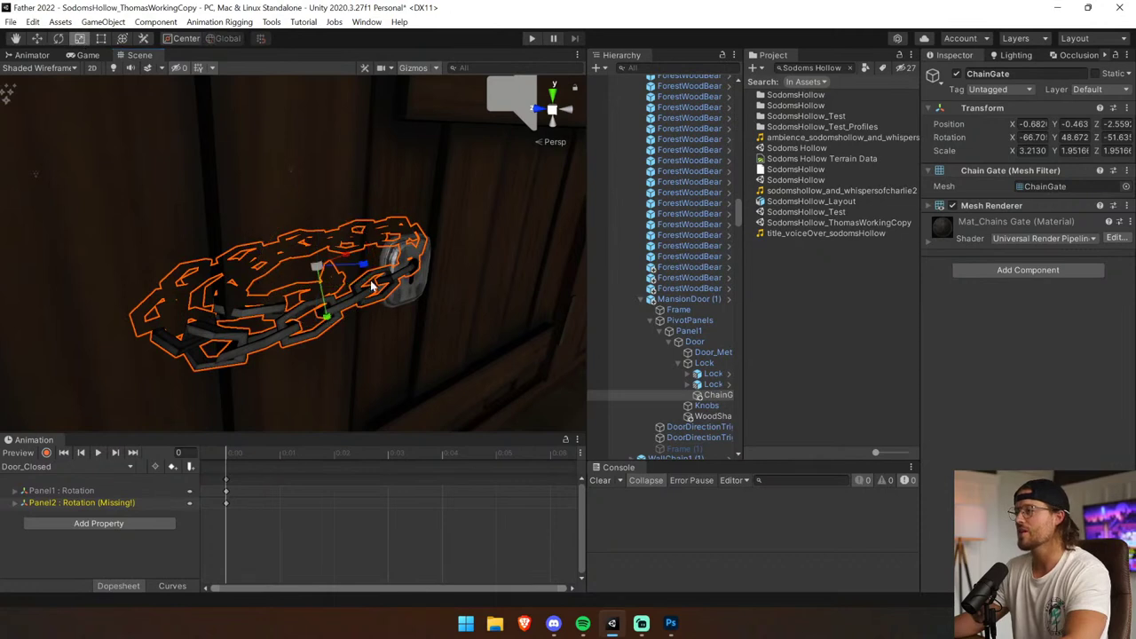
left_click_drag(348, 253, 203, 134)
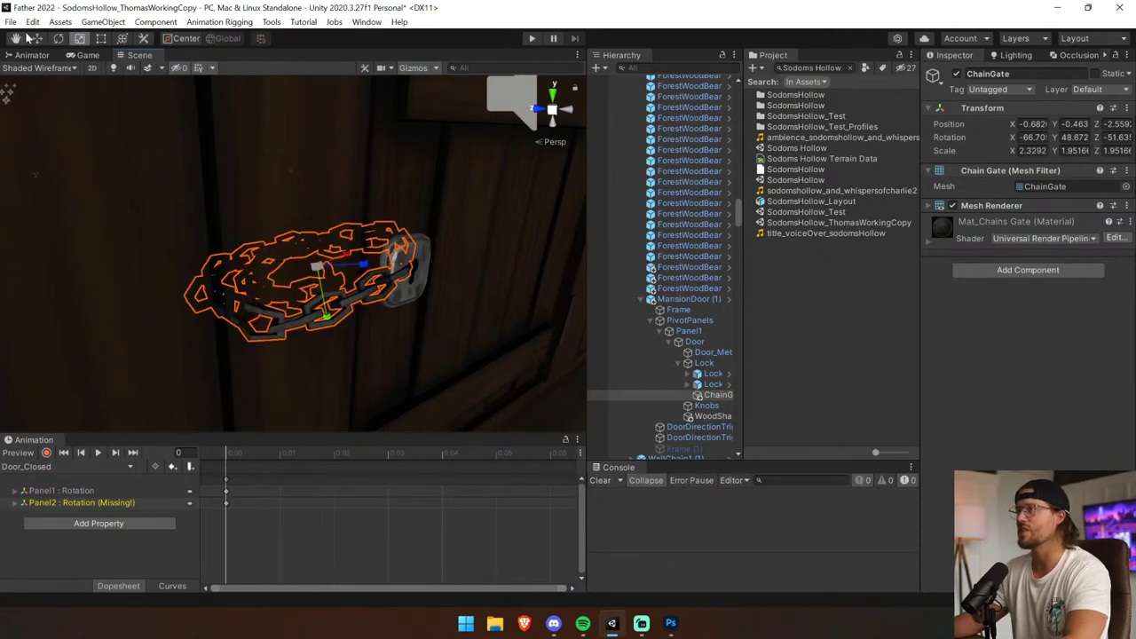
left_click_drag(266, 266, 251, 267)
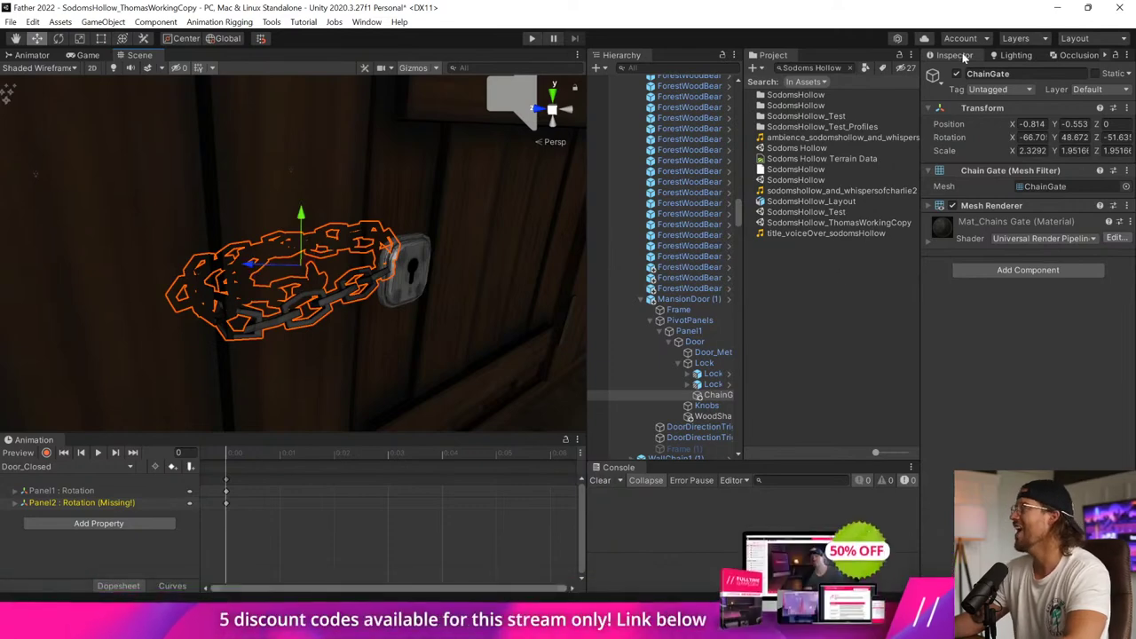
Delete the ChainGate from the Lock object's children and select the remaining Lock Variant on the door.
right_click(717, 396)
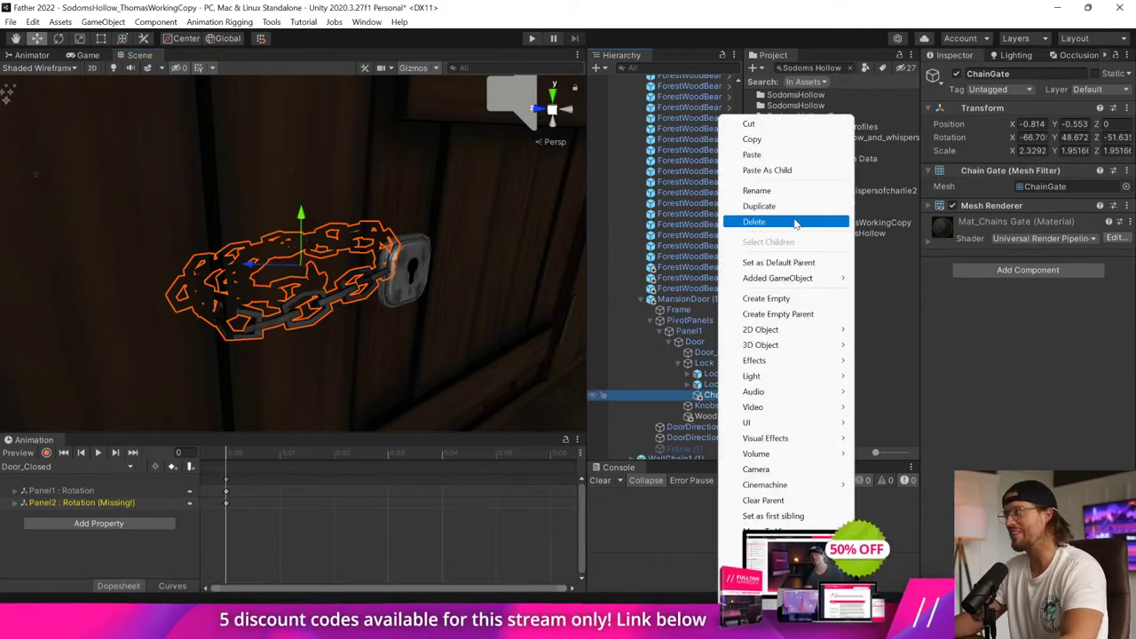
left_click(757, 222)
left_click(412, 258)
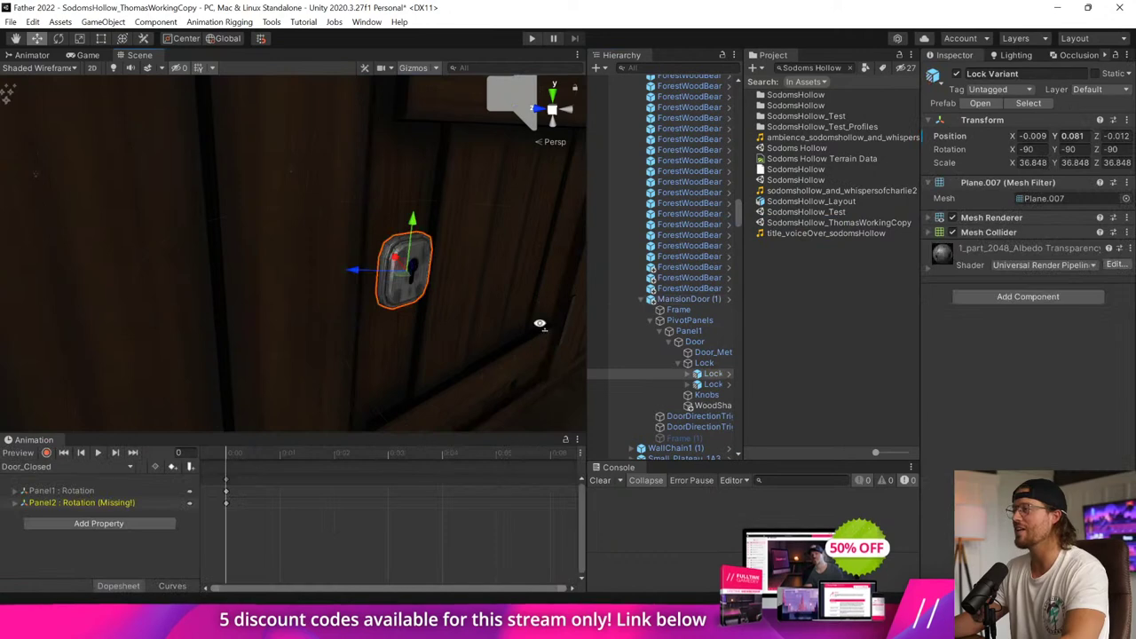
key("s")
right_click_drag(540, 322, 408, 295)
key("w")
key("a")
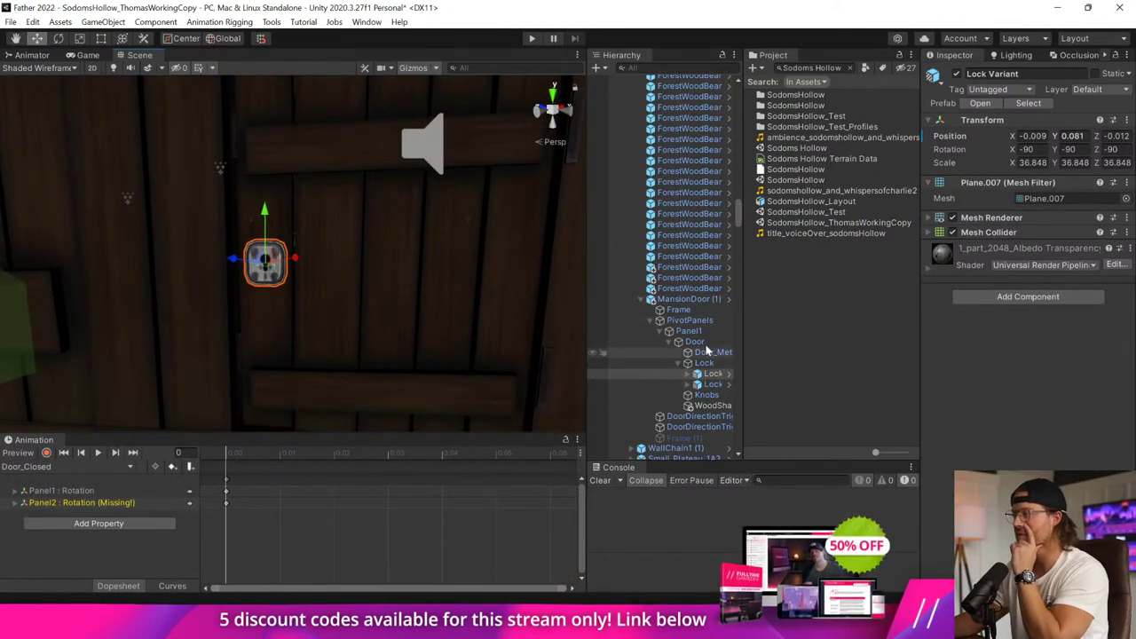
Inspect the MansionDoor prefab's Frame, PivotPanels, Panel1 and Door objects to locate the door's collider.
left_click(709, 288)
left_click(701, 299)
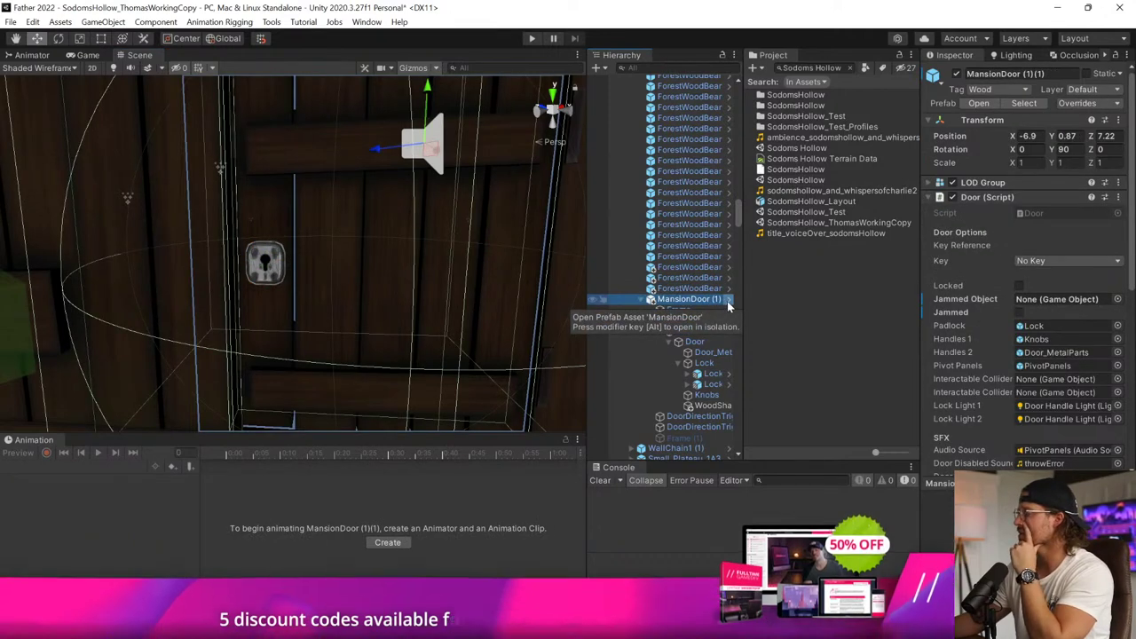
scroll(419, 231, "down", 4)
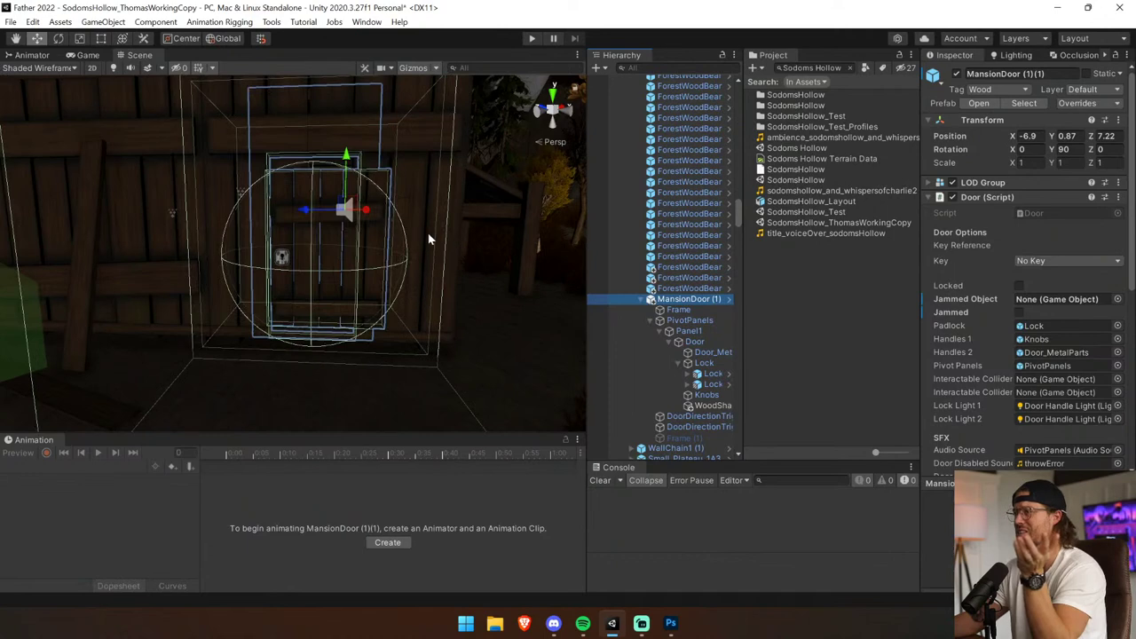
middle_click_drag(428, 238, 436, 279)
right_click_drag(436, 279, 486, 391)
middle_click_drag(246, 223, 262, 240)
left_click(676, 310)
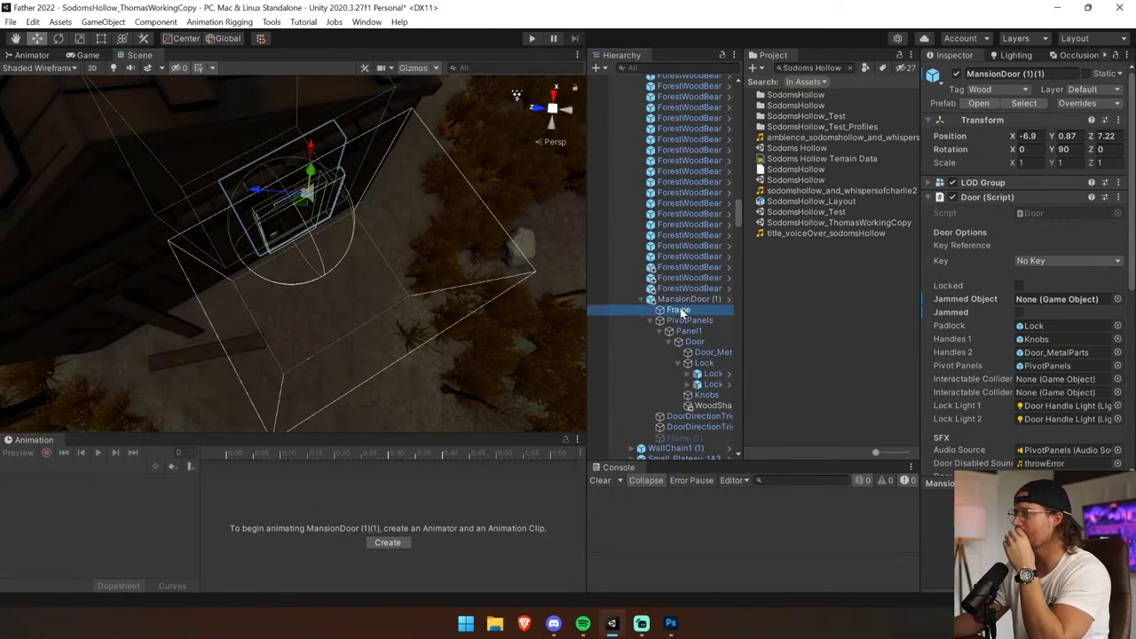
left_click(690, 321)
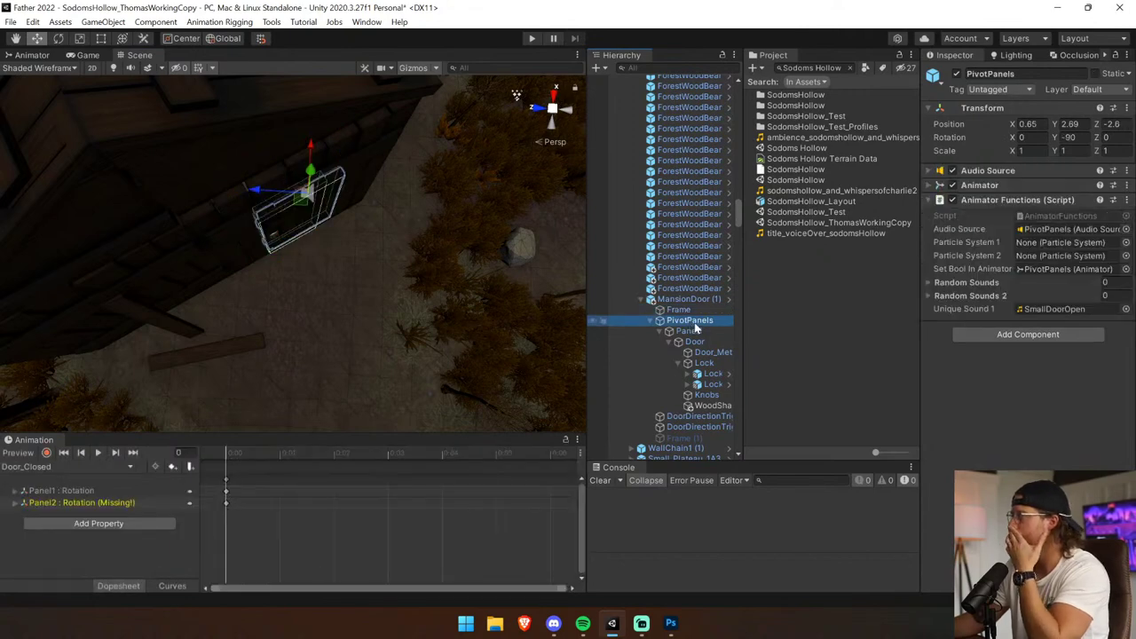
left_click(689, 332)
left_click(695, 342)
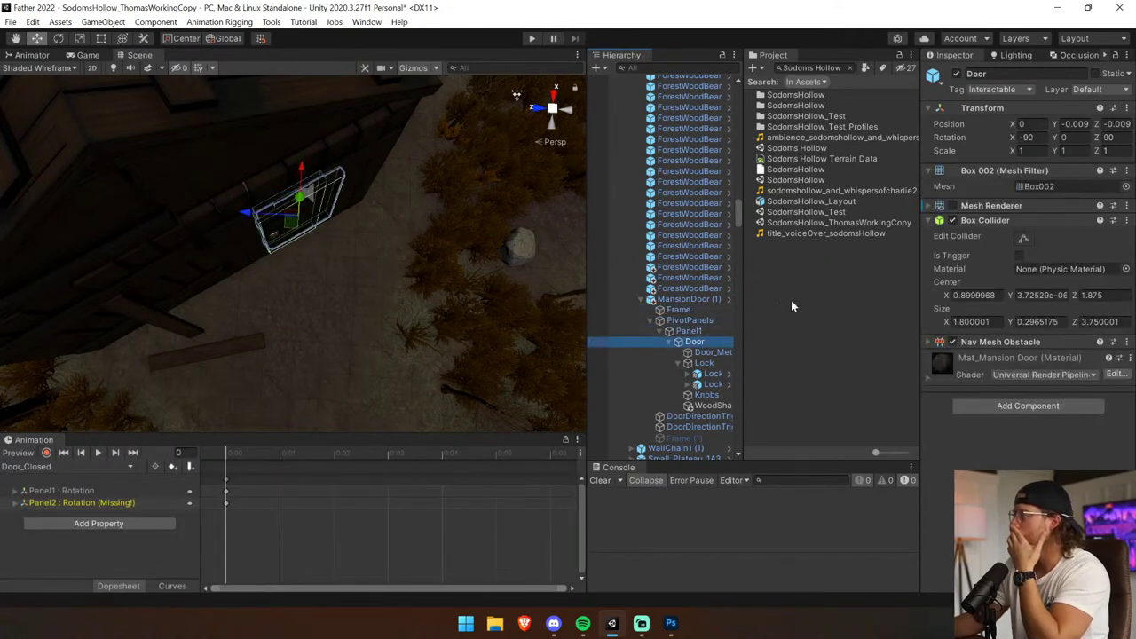
Edit the Door's Box Collider in a straight-on view, extending the side opposite the lock to the wooden door's edge.
left_click(1023, 238)
scroll(336, 231, "up", 6)
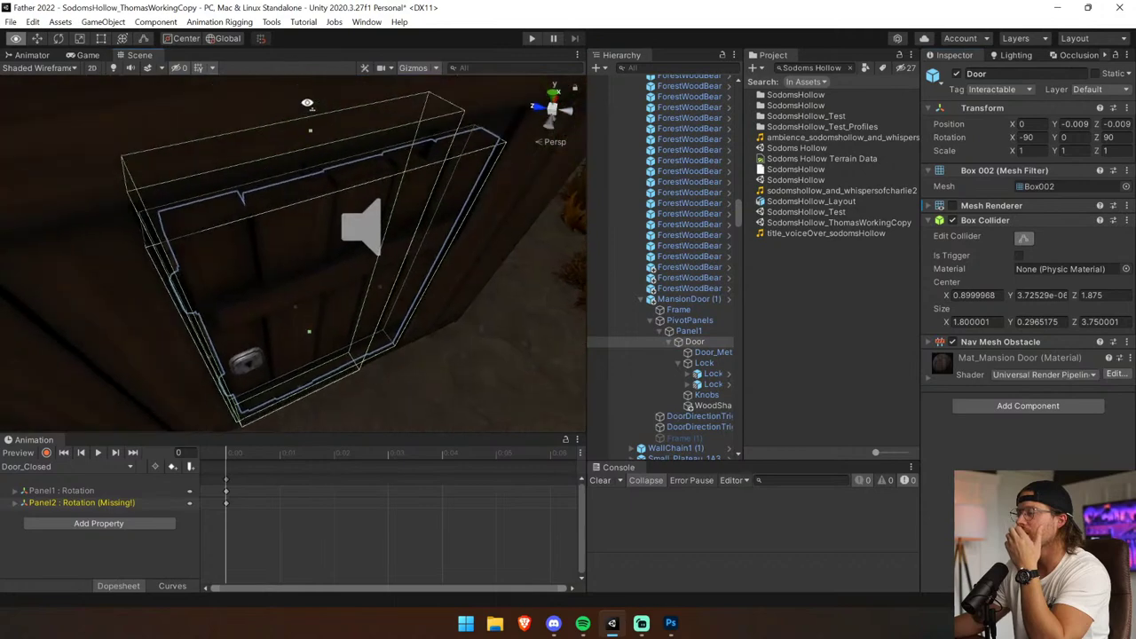
right_click_drag(315, 136, 377, 264)
mouse_move(378, 263)
middle_mouse_down()
mouse_move(361, 231)
mouse_move(388, 271)
middle_mouse_up()
scroll(369, 244, "down", 3)
left_click(549, 118)
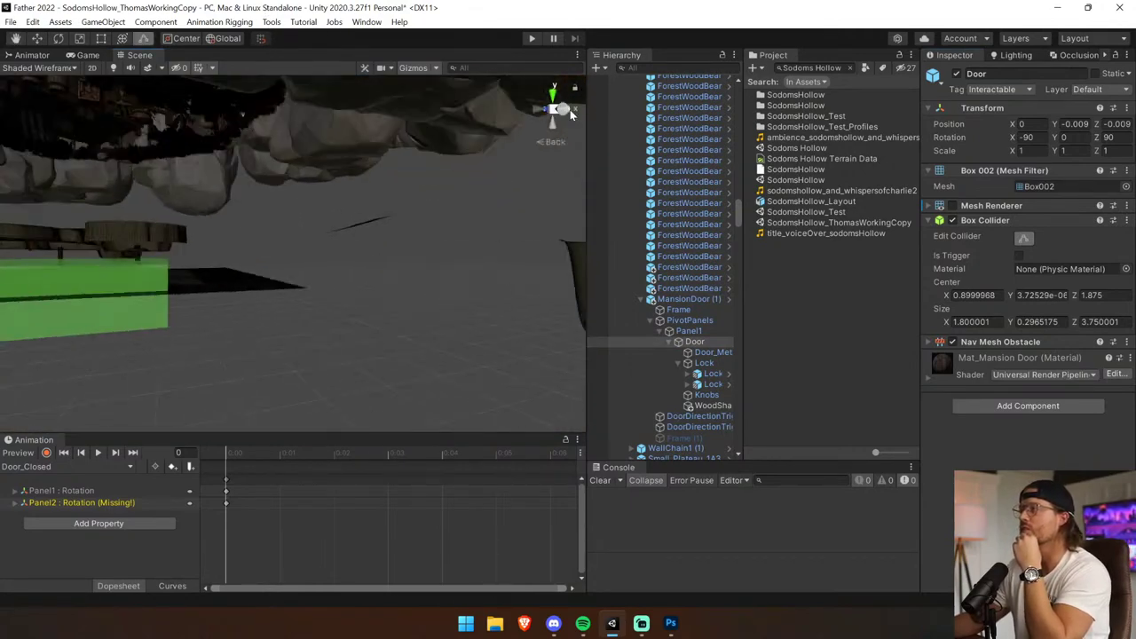
left_click(556, 112)
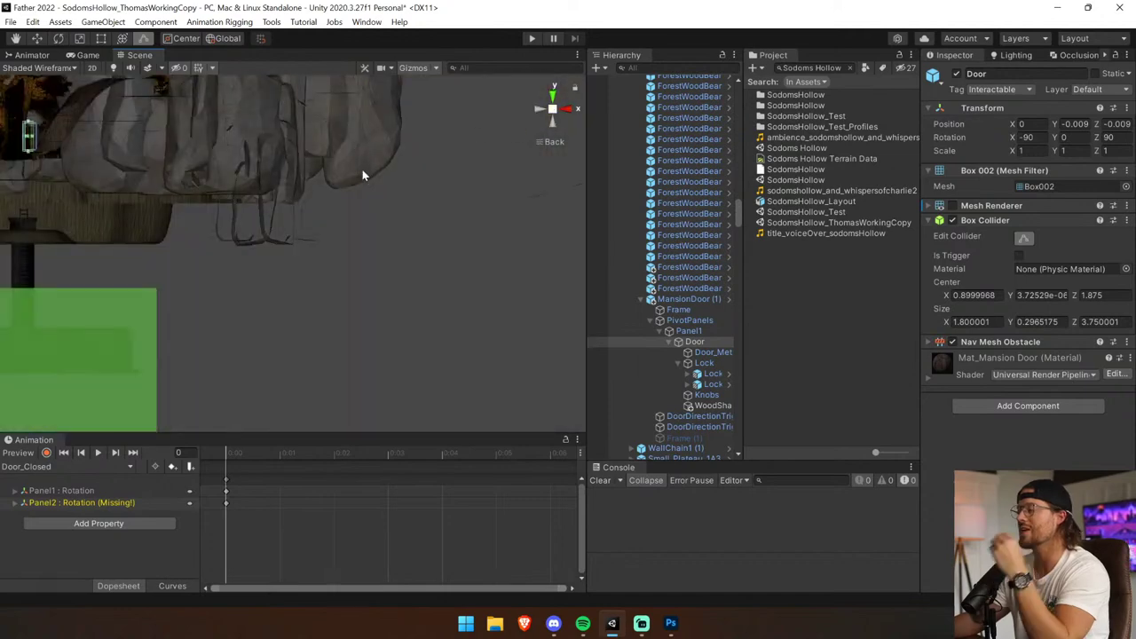
key("f")
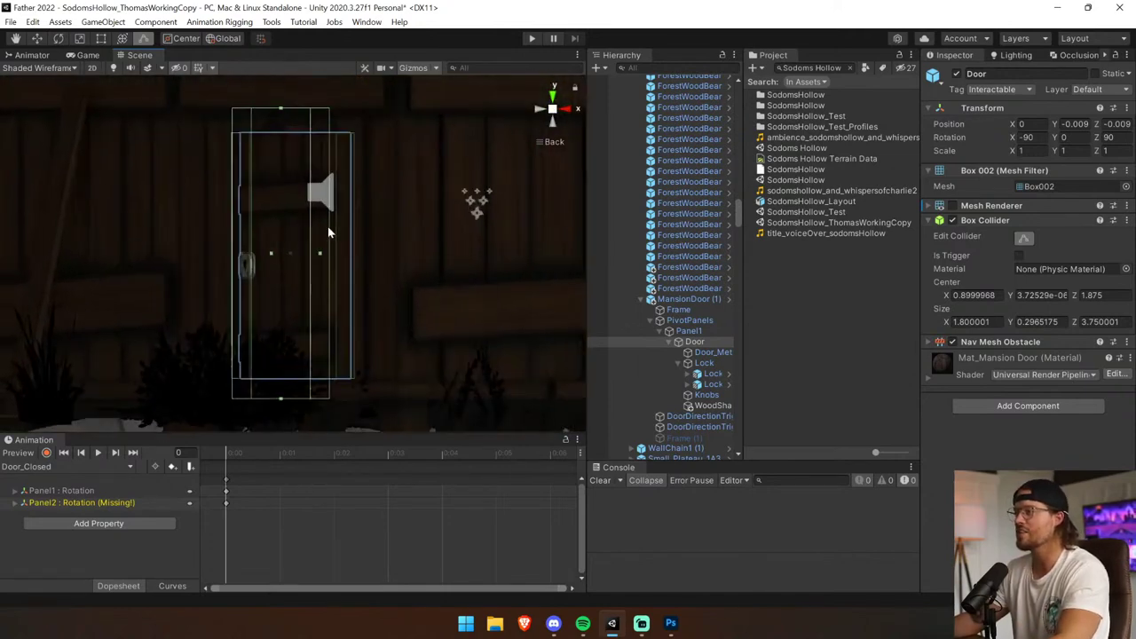
left_click(554, 112)
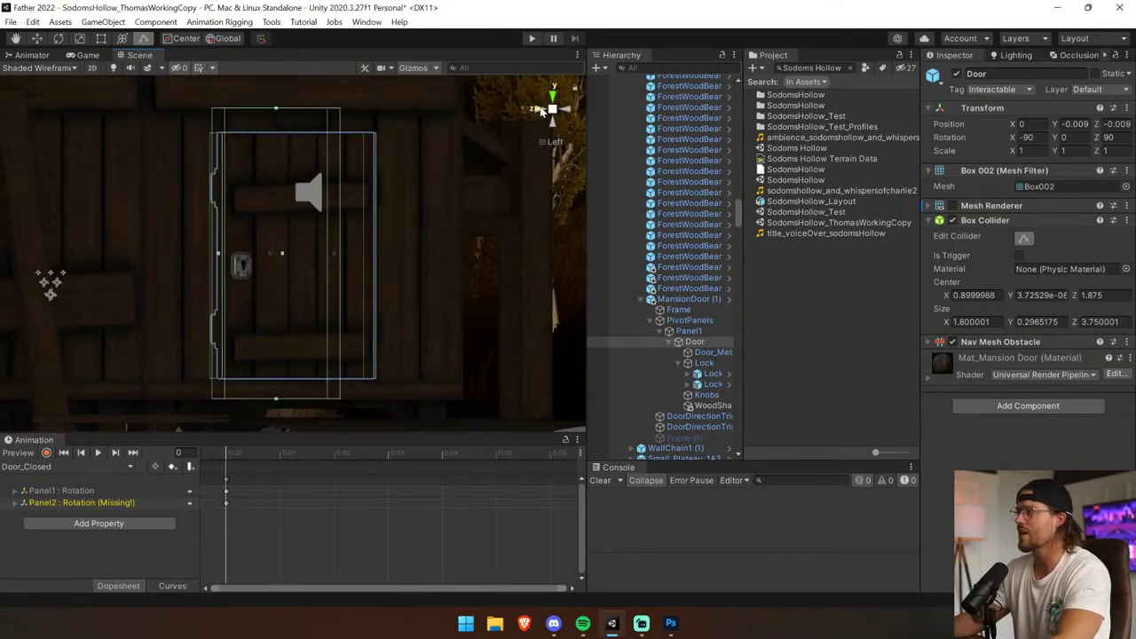
left_click_drag(332, 238, 290, 236, "alt")
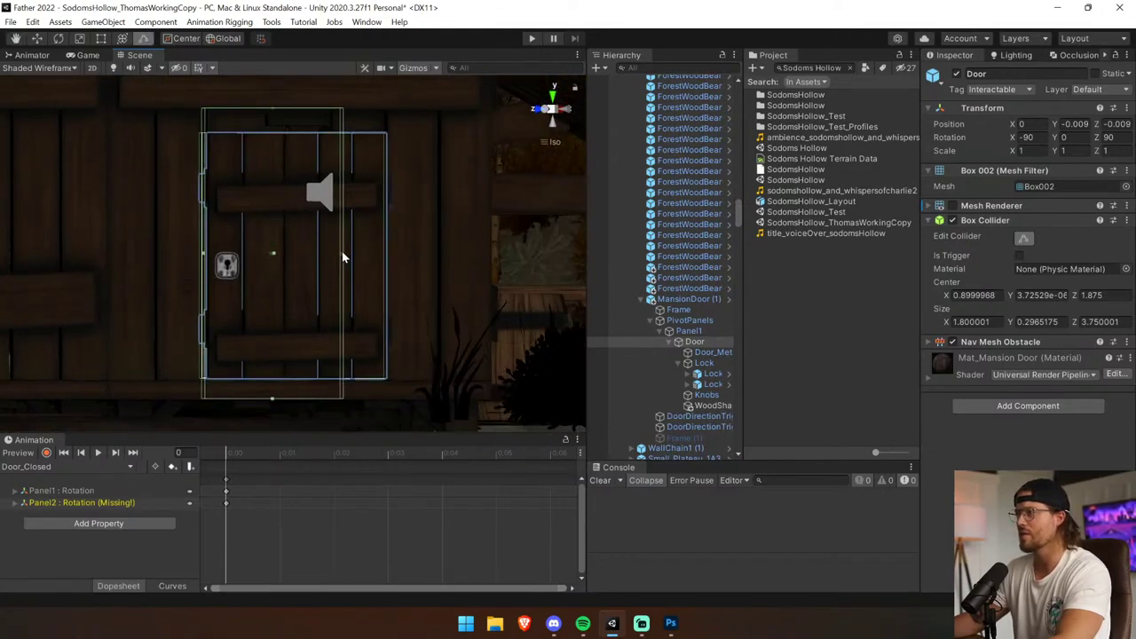
left_click_drag(344, 257, 388, 258)
Fit the Box Collider's top, lock-side and bottom edges to the wooden door, giving a size of about 2.43 by 3.27.
left_click_drag(297, 112, 294, 133)
left_click_drag(204, 269, 201, 269)
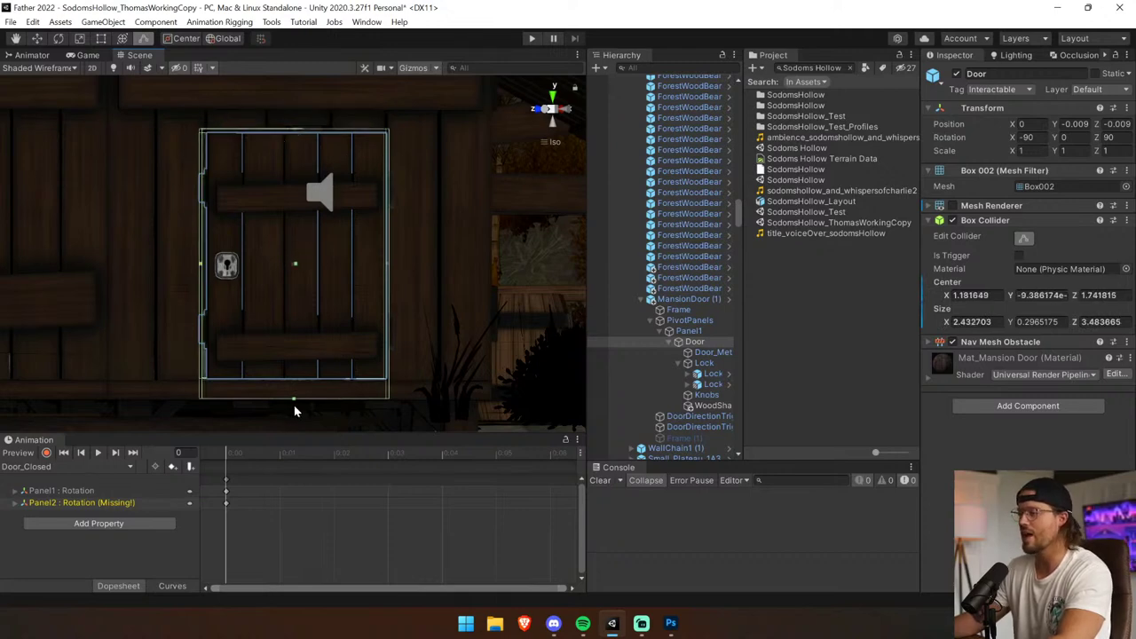
left_click_drag(296, 401, 298, 385)
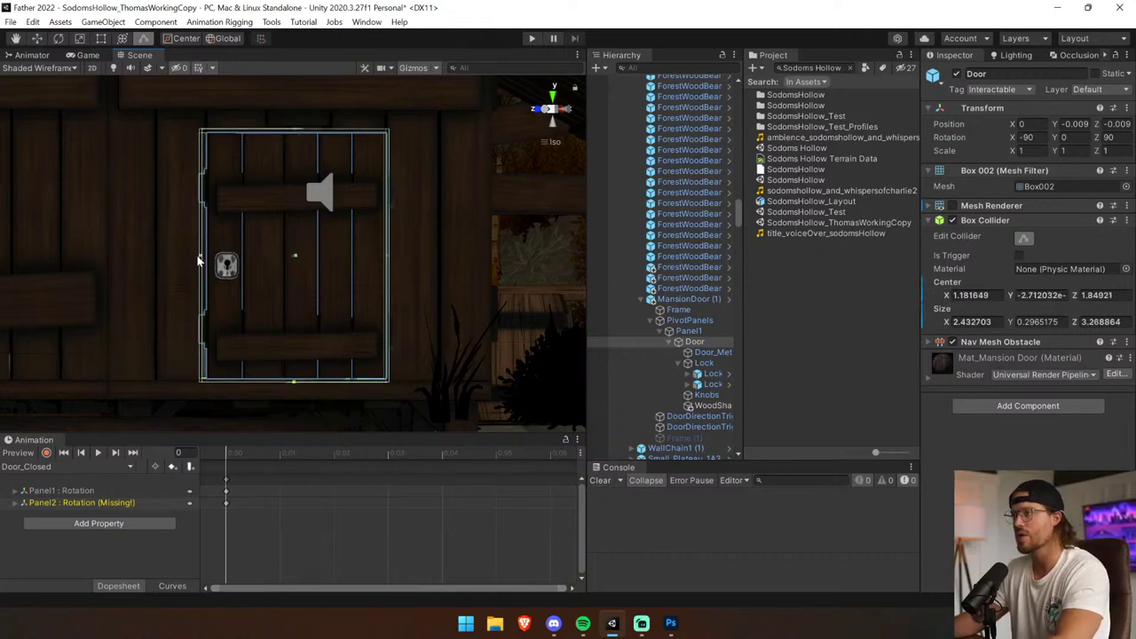
left_click(198, 257)
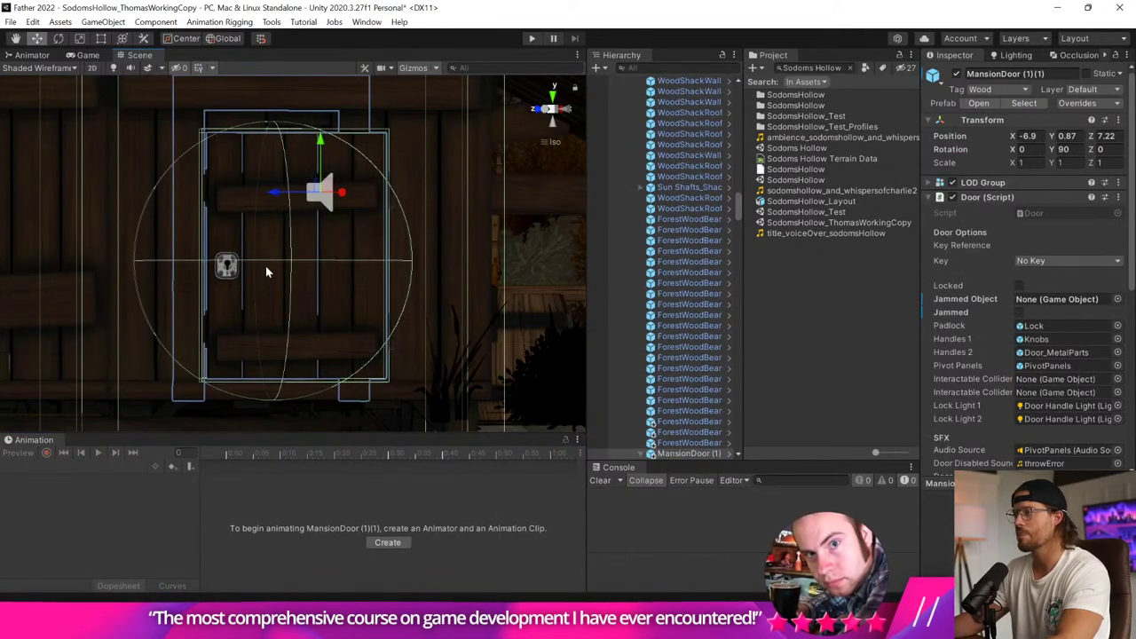
Inspect the Door's metal parts, Lock, both Lock Variants and Knobs for their components and colliders.
scroll(671, 394, "down", 3)
left_click(673, 399, "alt")
scroll(685, 419, "down", 2)
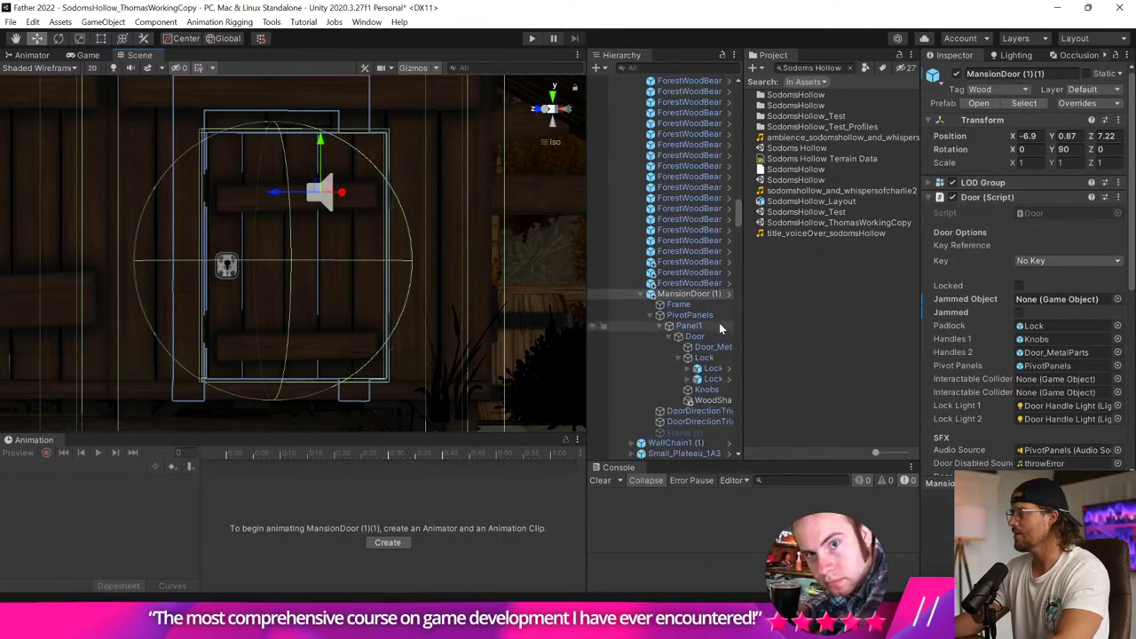
left_click(718, 336)
left_click(718, 347)
left_click(716, 358)
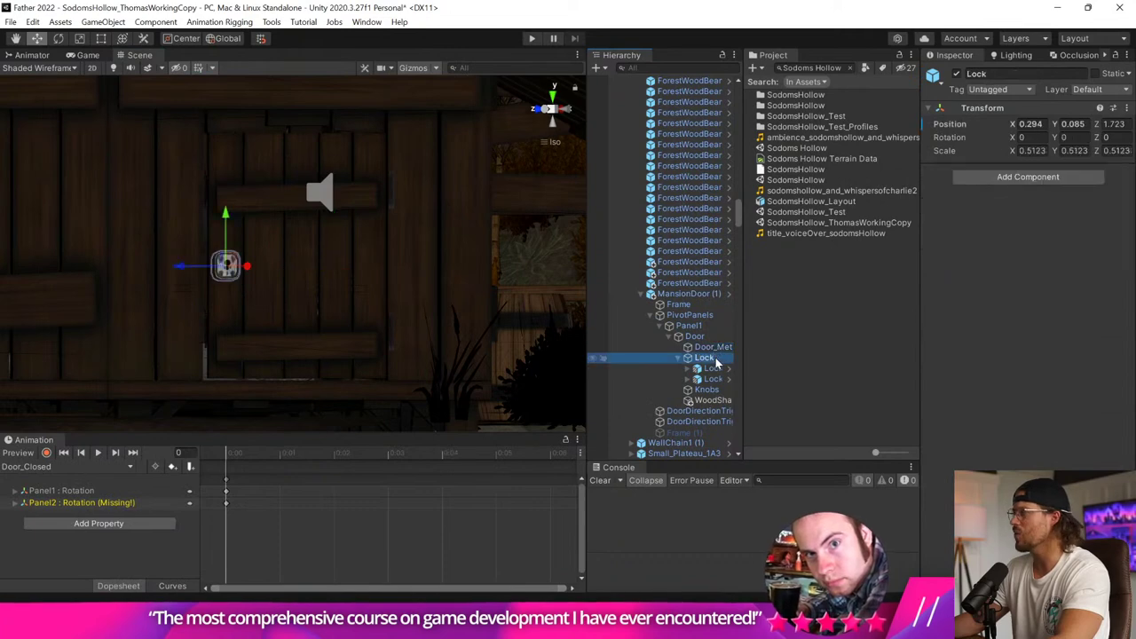
left_click(715, 368)
left_click(713, 379)
left_click(708, 390)
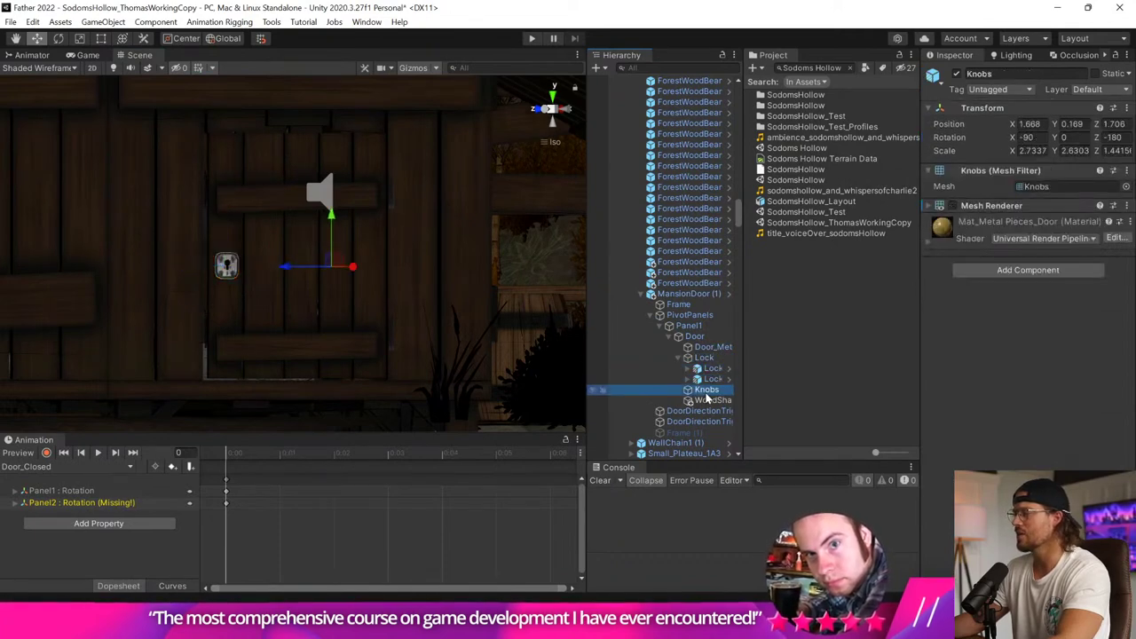
left_click(713, 380)
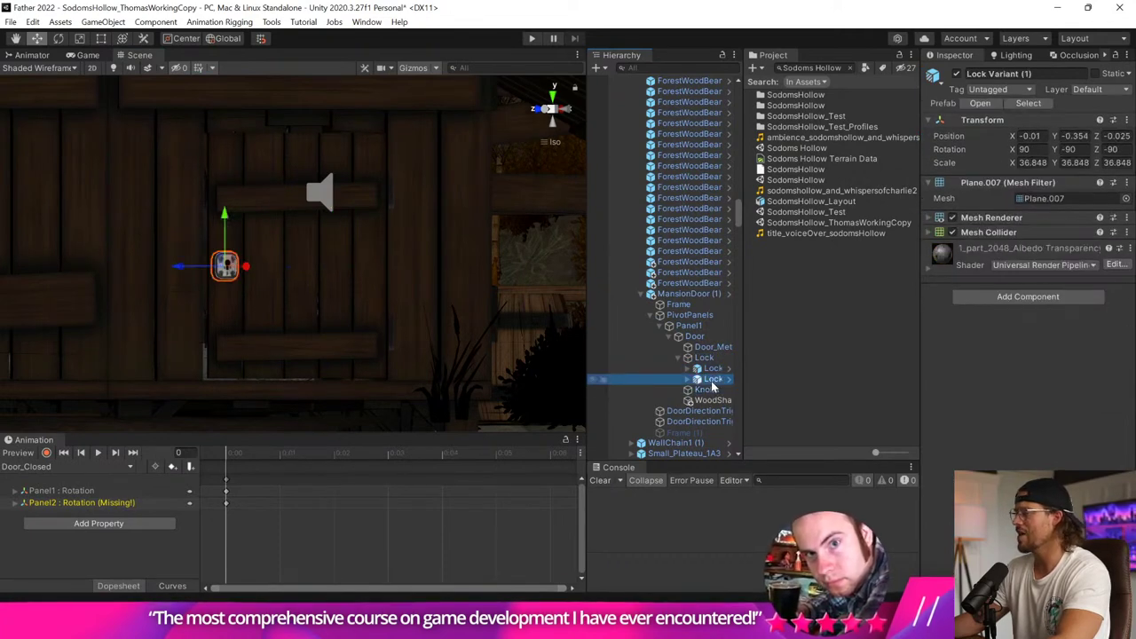
Open the Lock Variant prefab, expand its Mesh Collider settings and return to the scene.
left_click(729, 379)
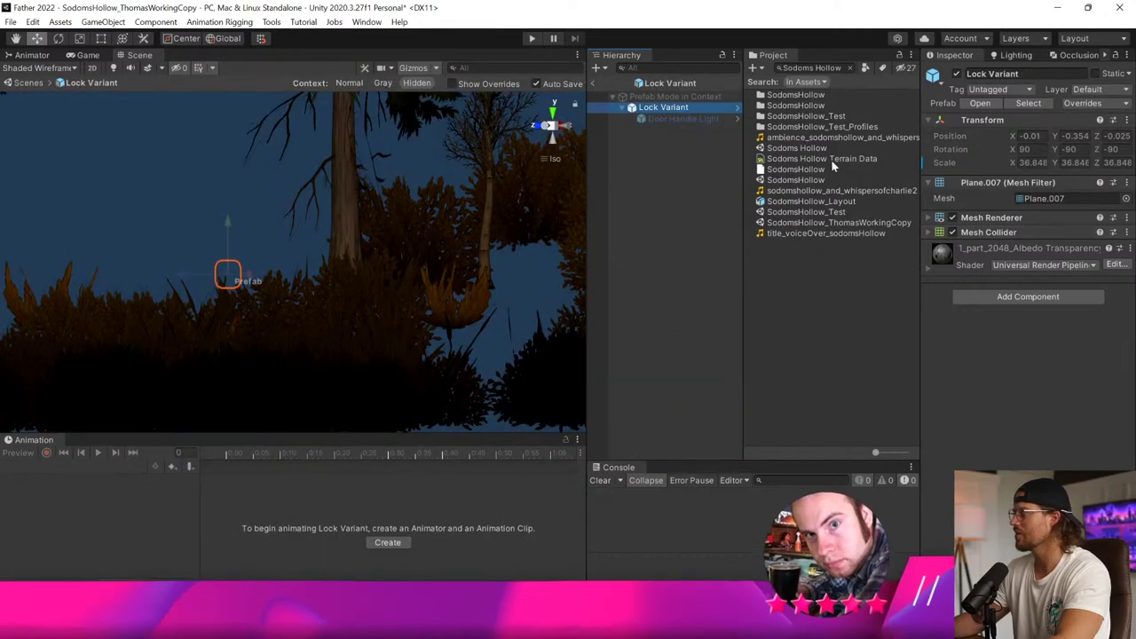
left_click(1027, 233)
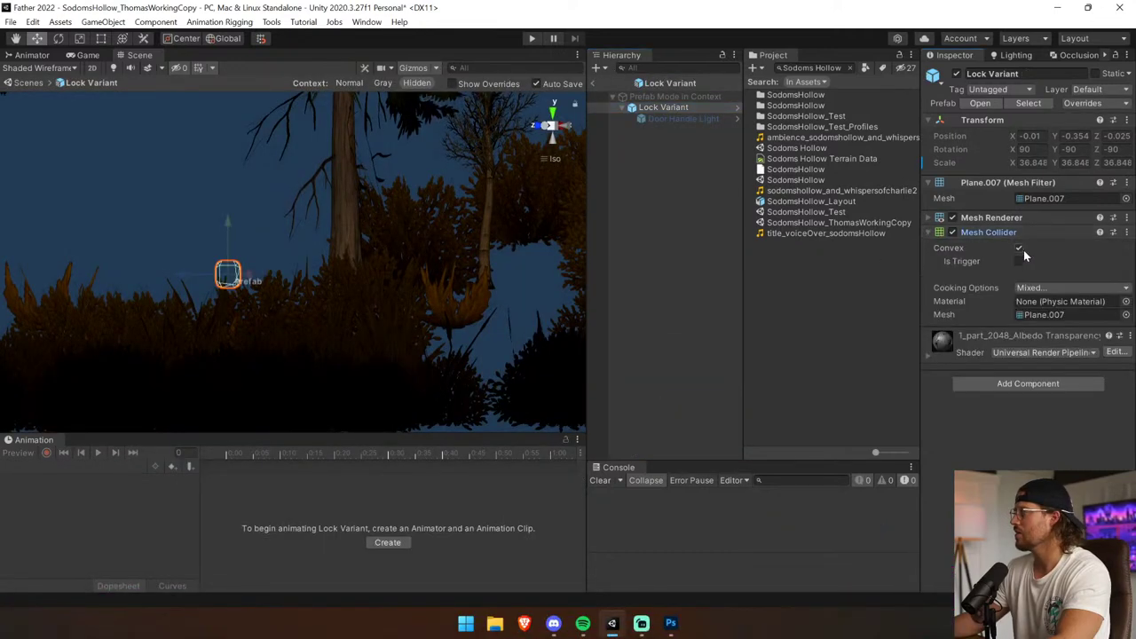
left_click(594, 83)
Examine the colliders of the MansionDoor's Frame and DoorDirectionTrigger1 around the shack doorway.
left_click_drag(305, 261, 318, 278, "alt")
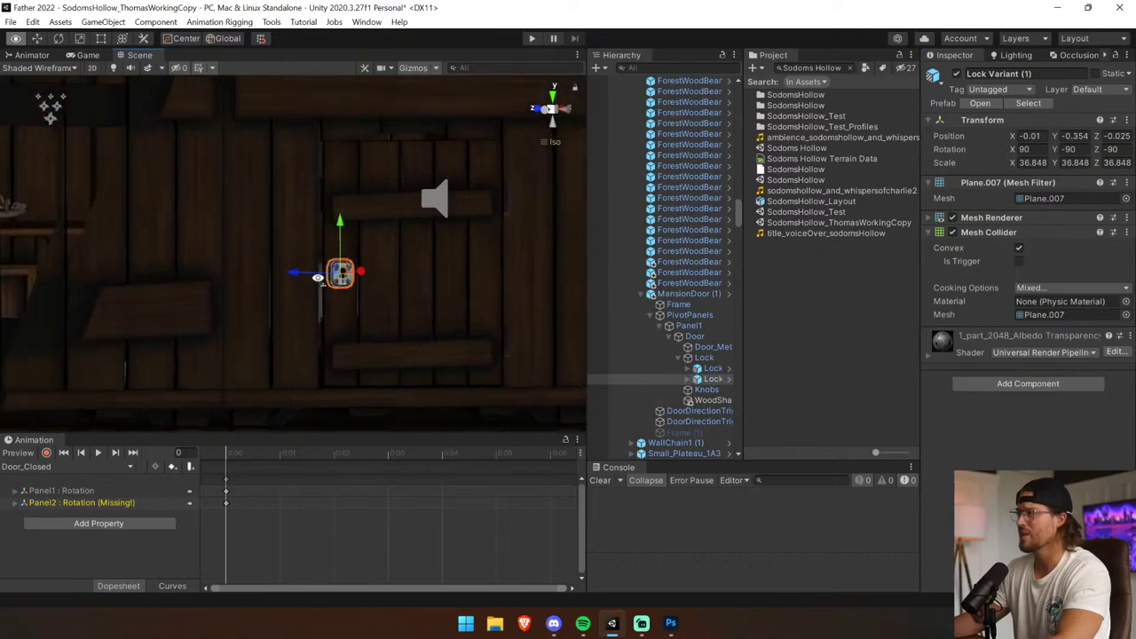
right_click_drag(318, 278, 355, 298)
left_click(397, 303)
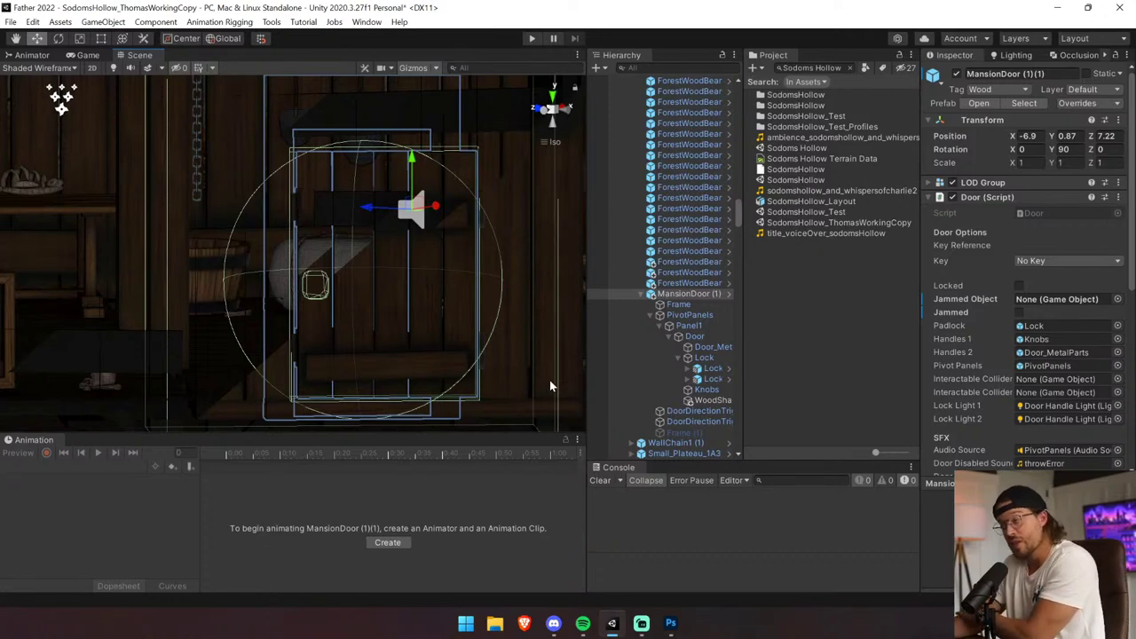
left_click(720, 306)
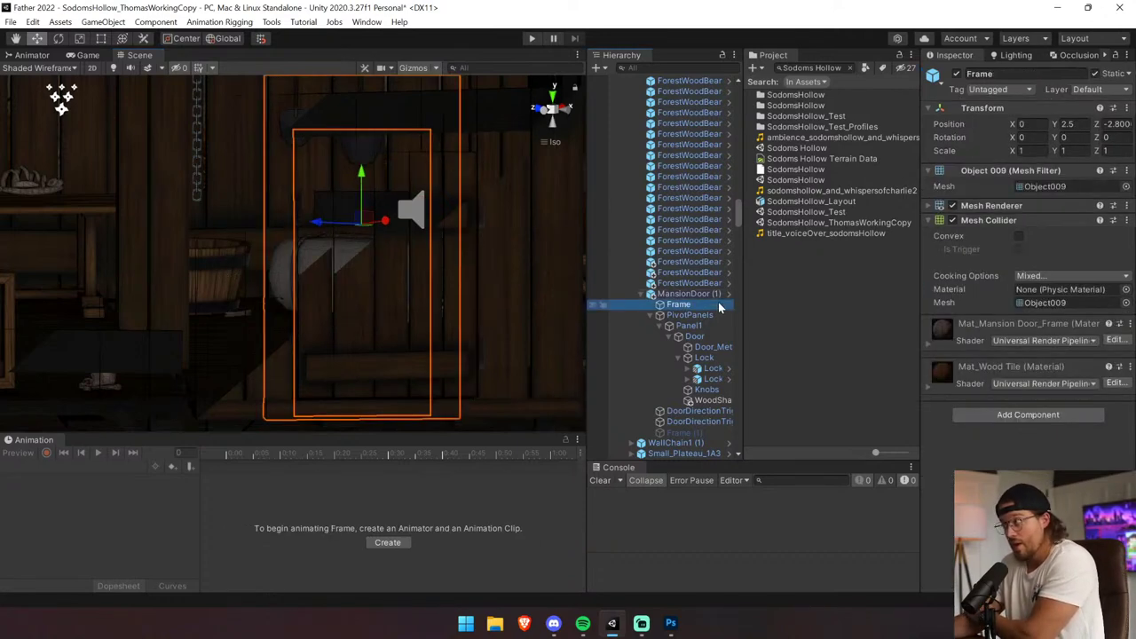
left_click(710, 414)
right_click_drag(448, 244, 438, 336)
scroll(436, 324, "down", 15)
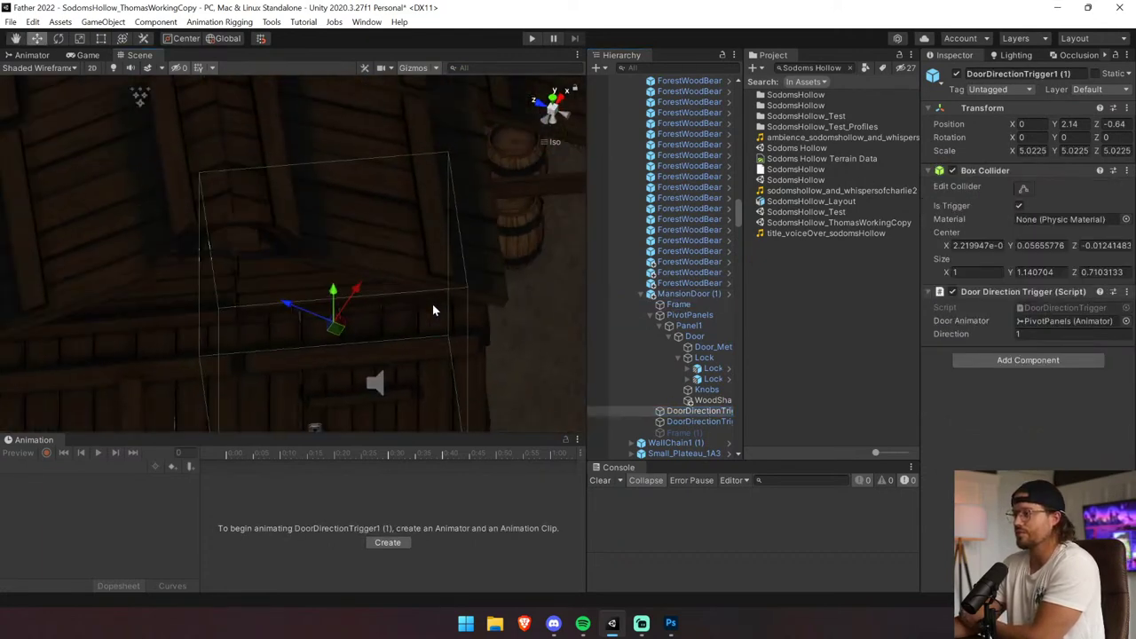
Examine the trigger volumes of both DoorDirectionTrigger1 objects on the inner and outer sides of the shack doorway.
right_click_drag(408, 273, 459, 411)
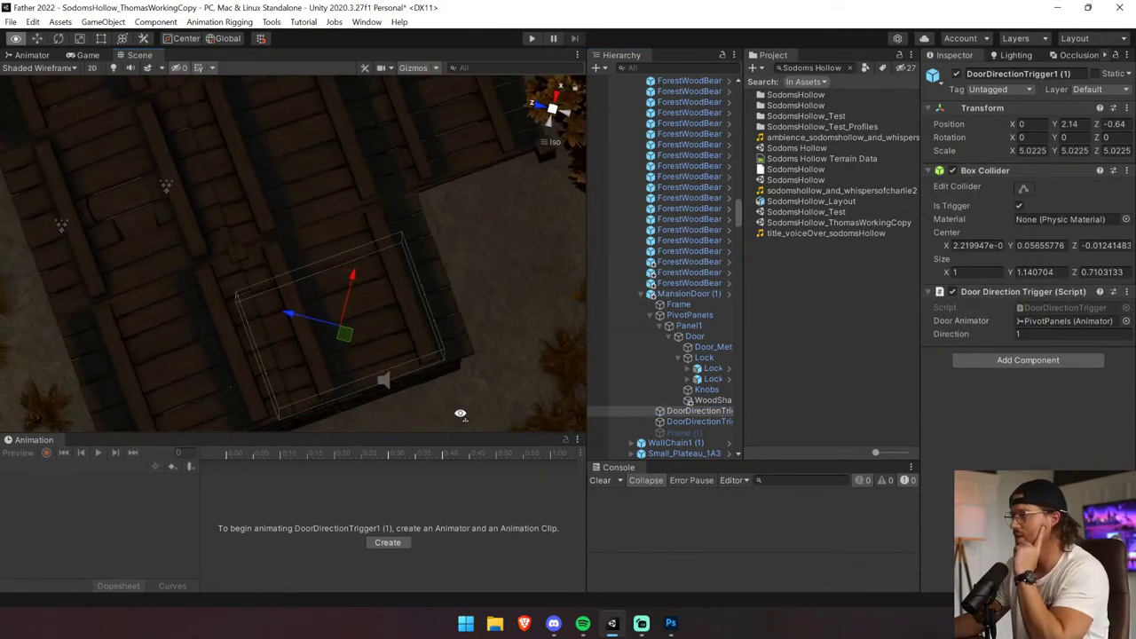
left_click(705, 420)
key("f")
left_click_drag(436, 350, 427, 246, "alt")
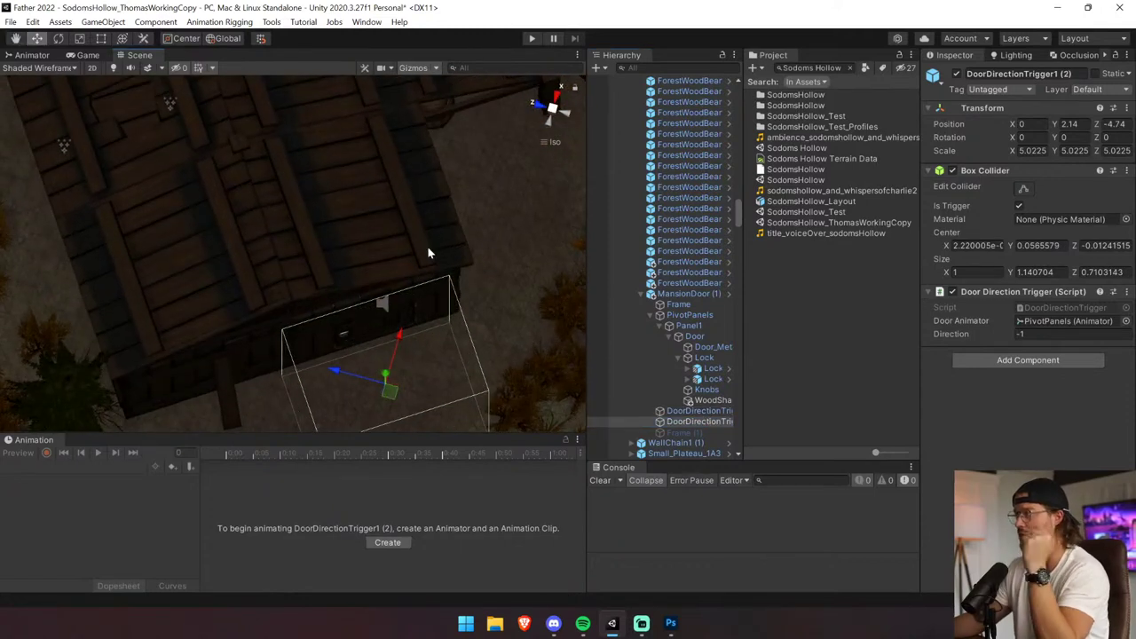
Play-test the level with the rifle equipped, walk to the shack to try its wooden door, and end the test.
left_click(531, 38)
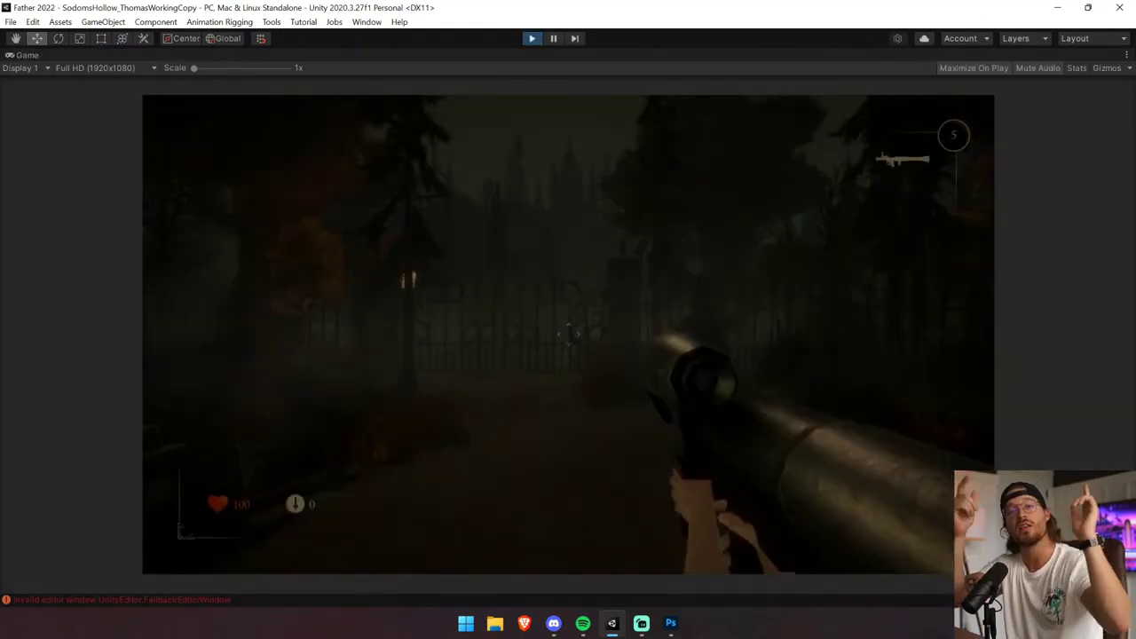
key("1")
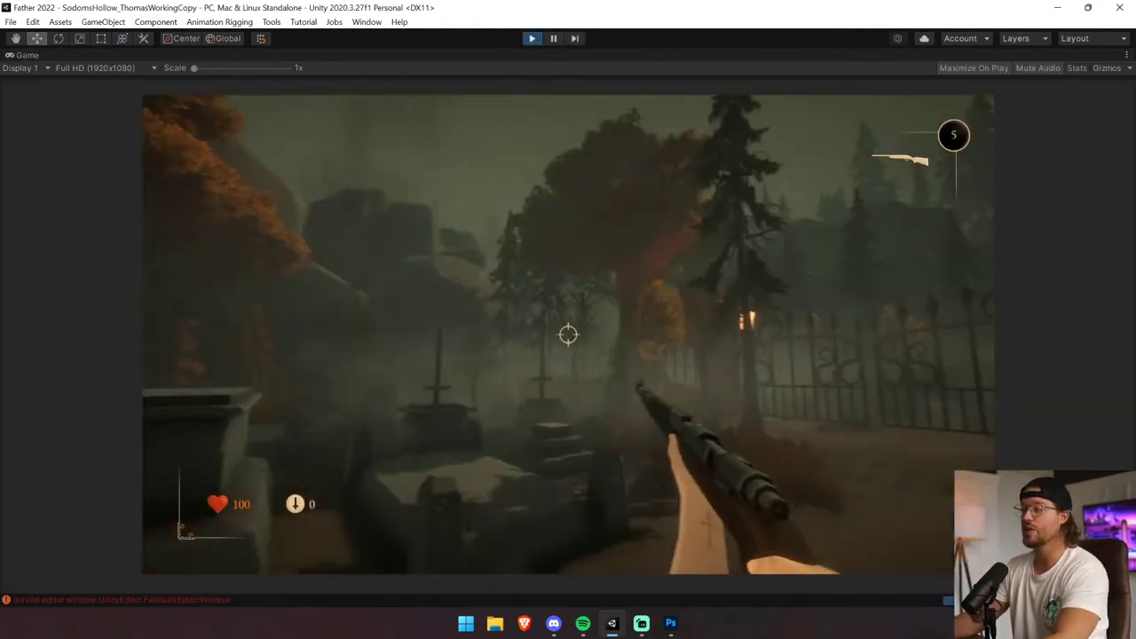
key("shift+w")
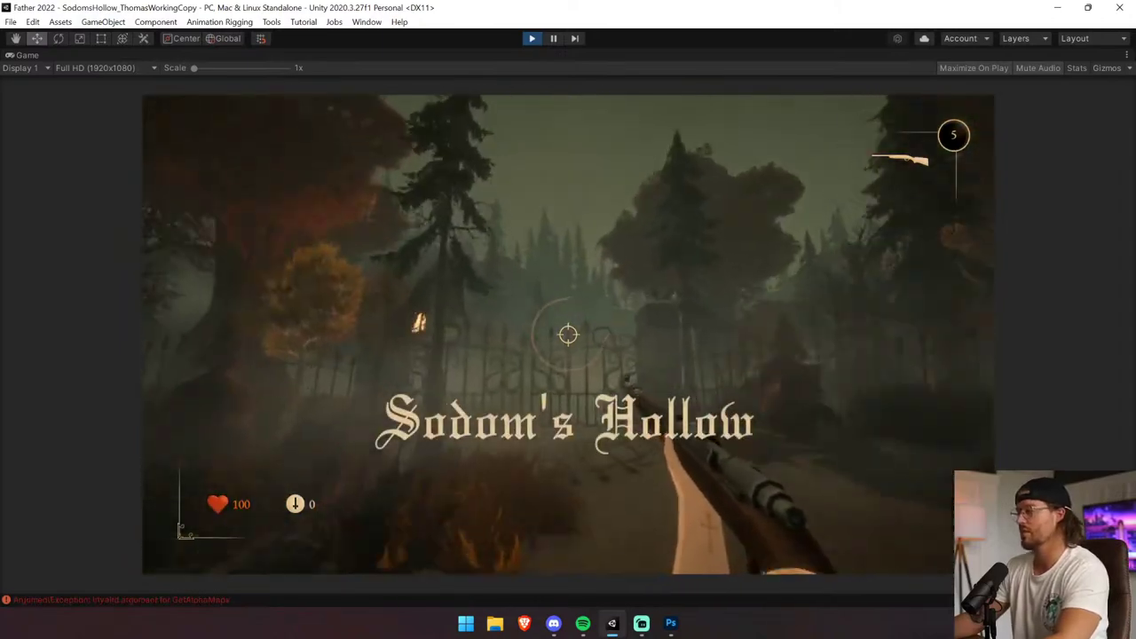
key("shift+w")
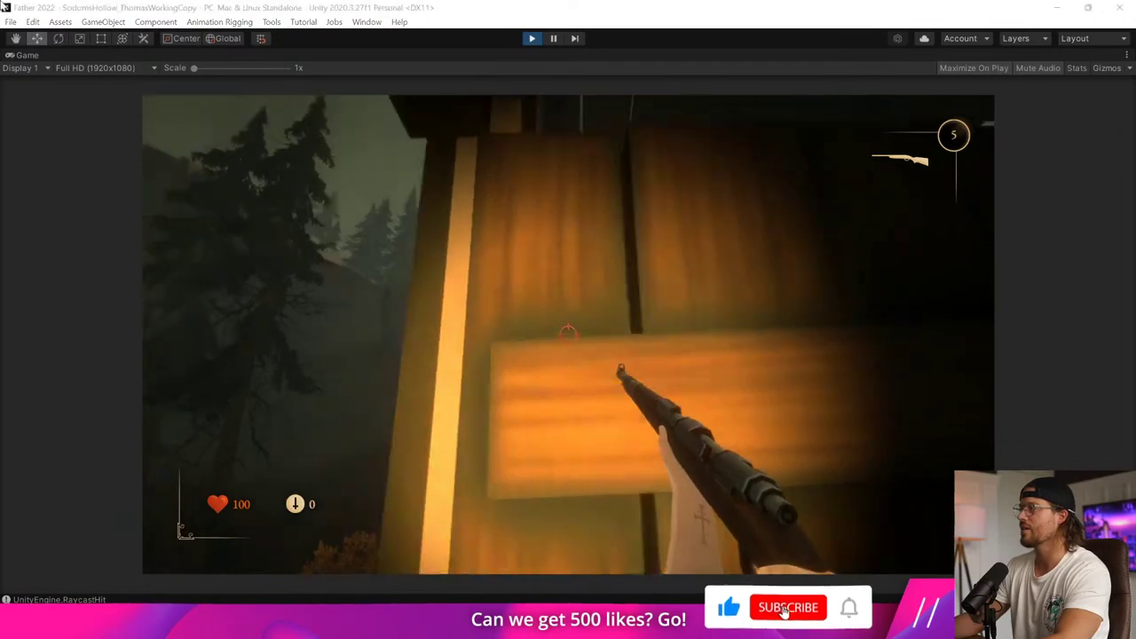
key("super+Tab")
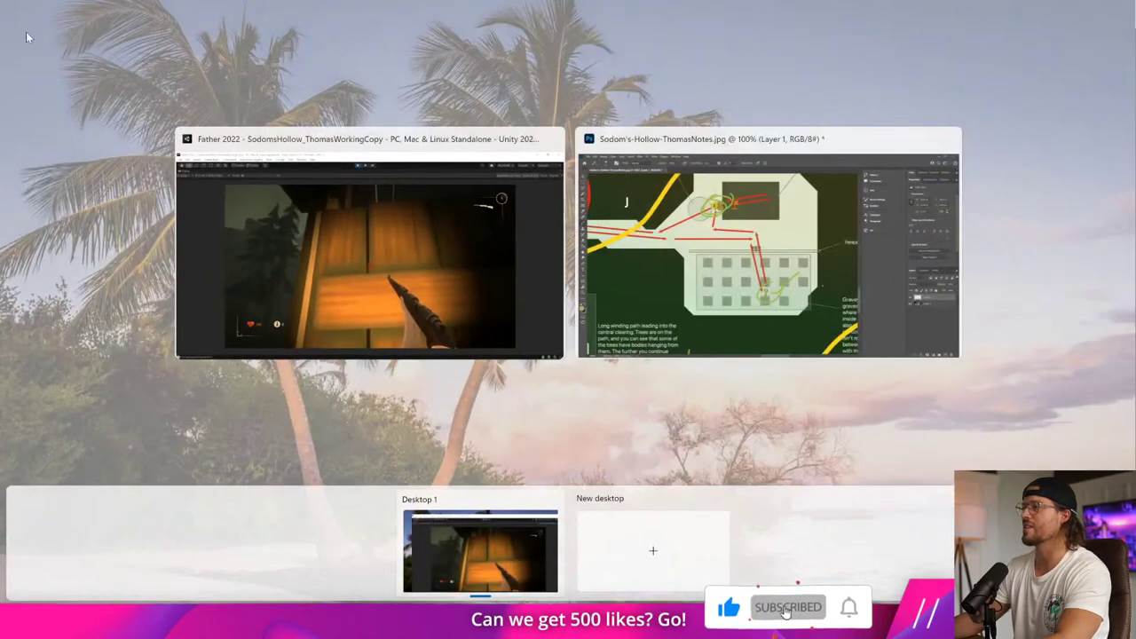
left_click(358, 205)
key("s")
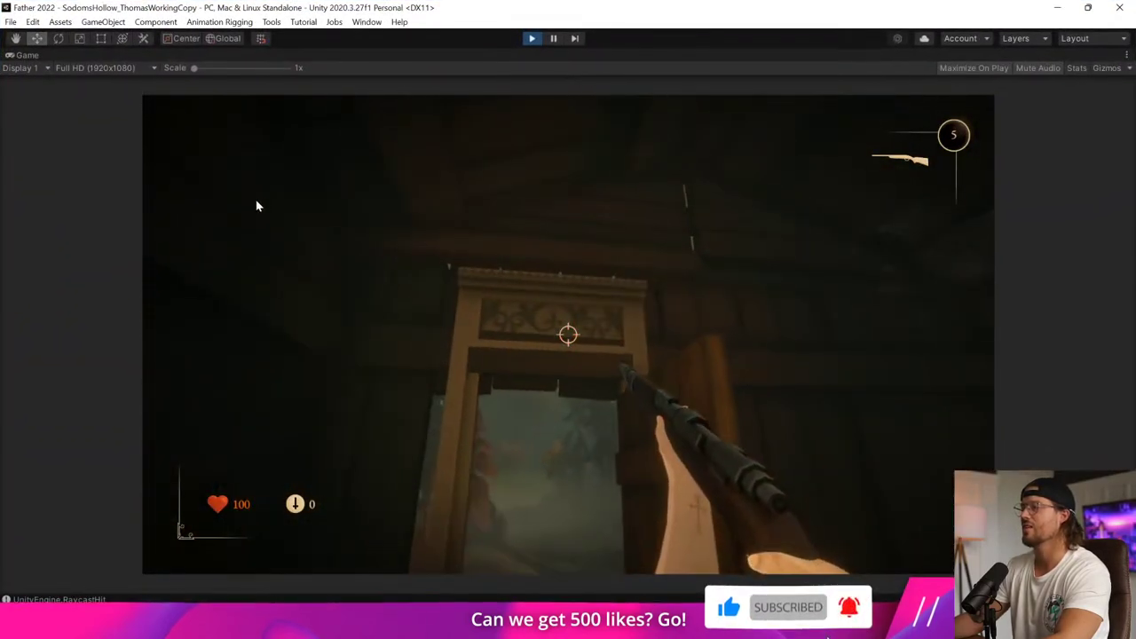
key("ctrl+p")
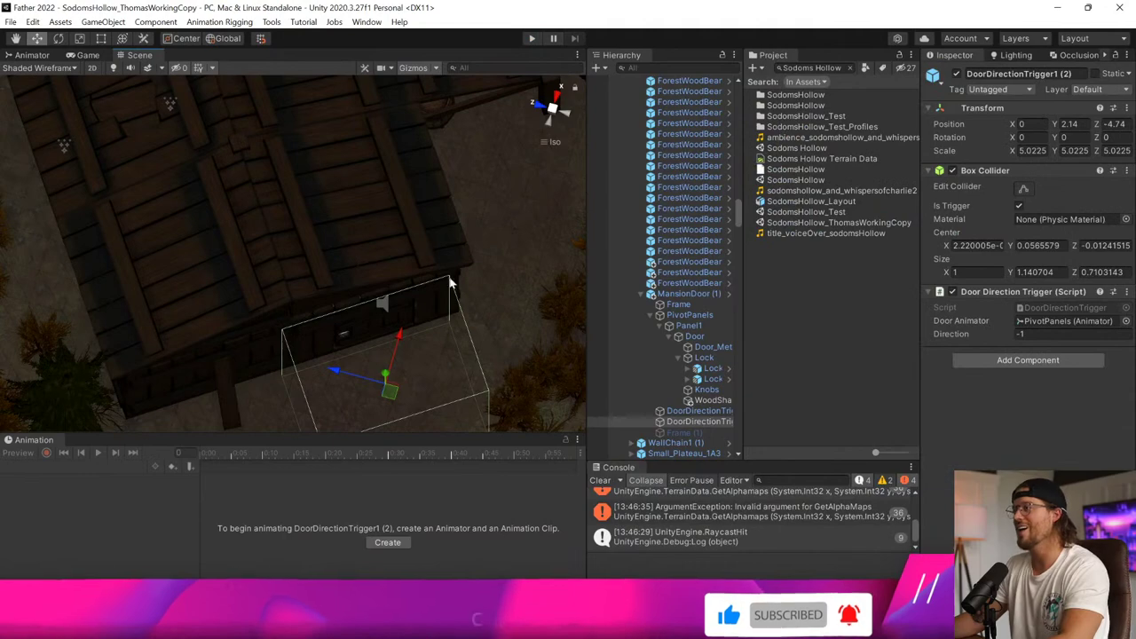
Return the scene view to perspective inside the shack, select the MansionDoor and collapse its Door script component.
left_click(549, 141)
right_click_drag(549, 141, 789, 393)
key("w")
key("w")
left_click(438, 192)
left_click(441, 213)
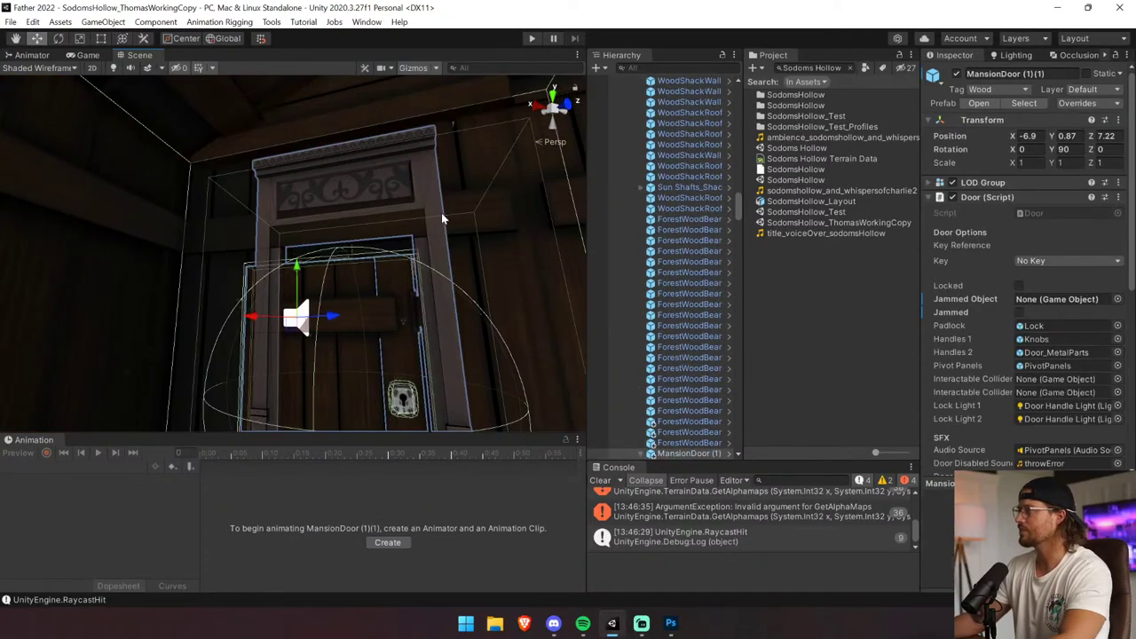
left_click(641, 624)
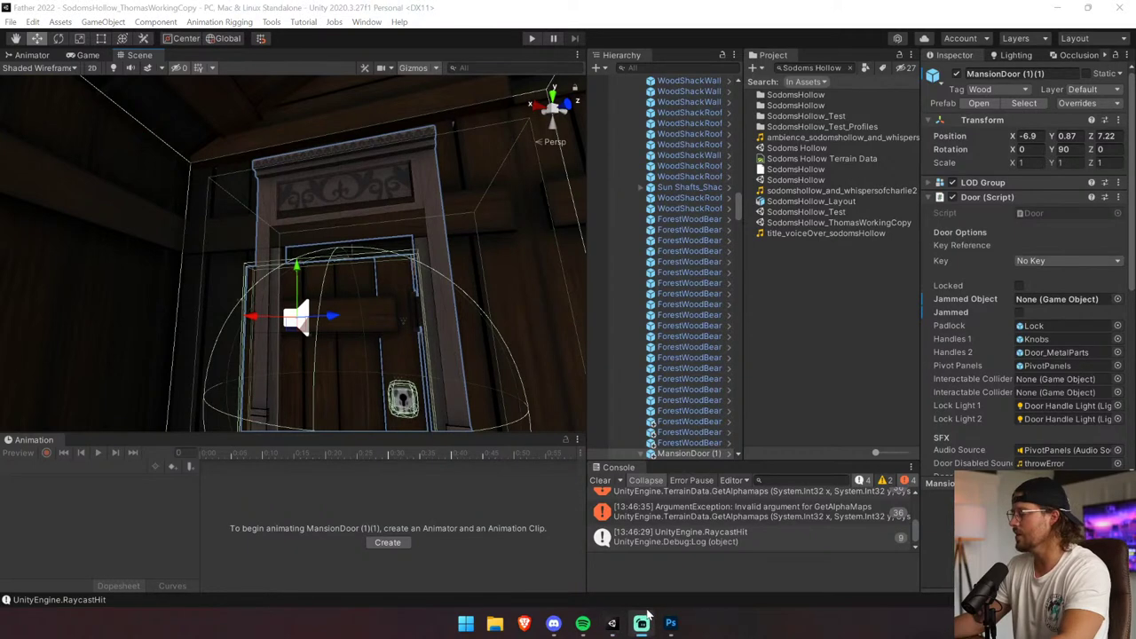
left_click(996, 196)
scroll(680, 373, "down", 3)
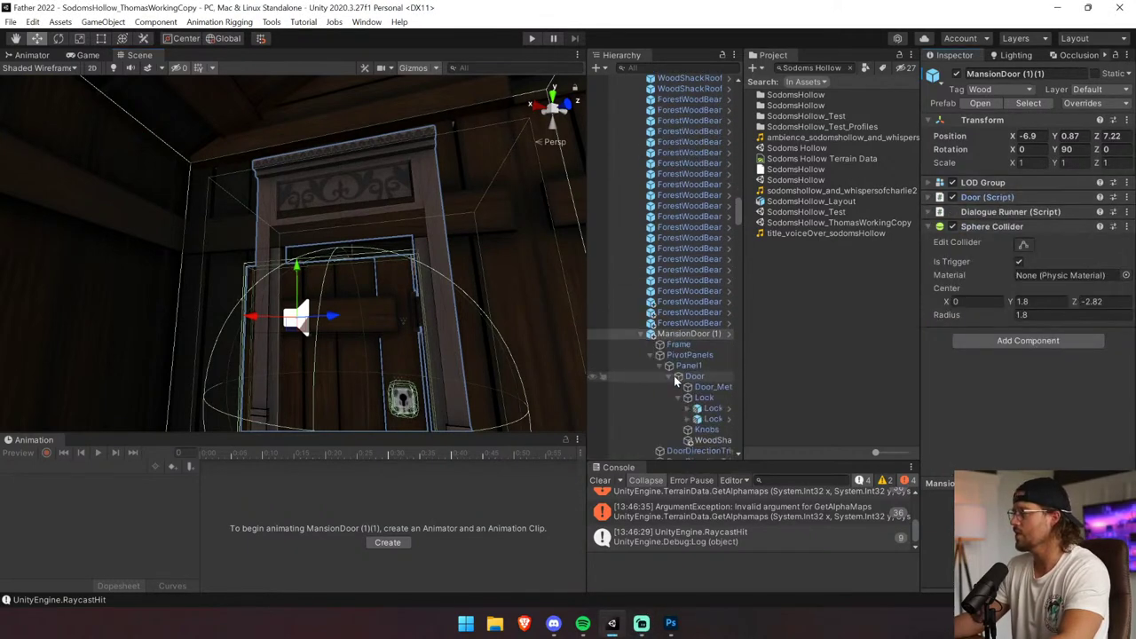
Clear the console and disable the Mesh Renderer and Mesh Collider of the MansionDoor's Frame.
left_click(680, 345)
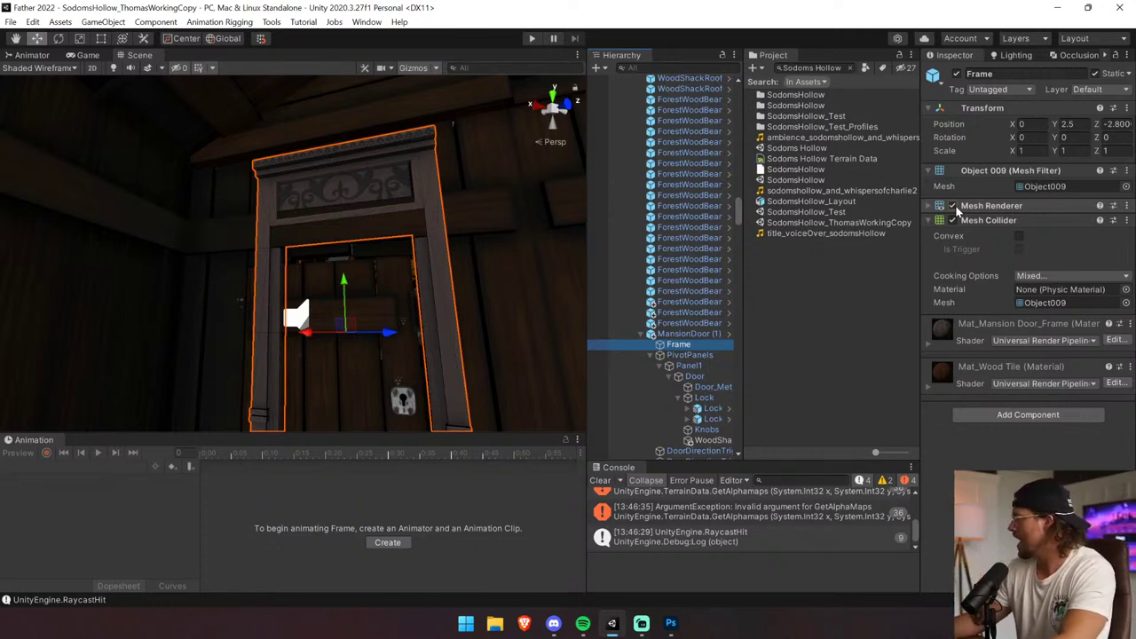
left_click(600, 480)
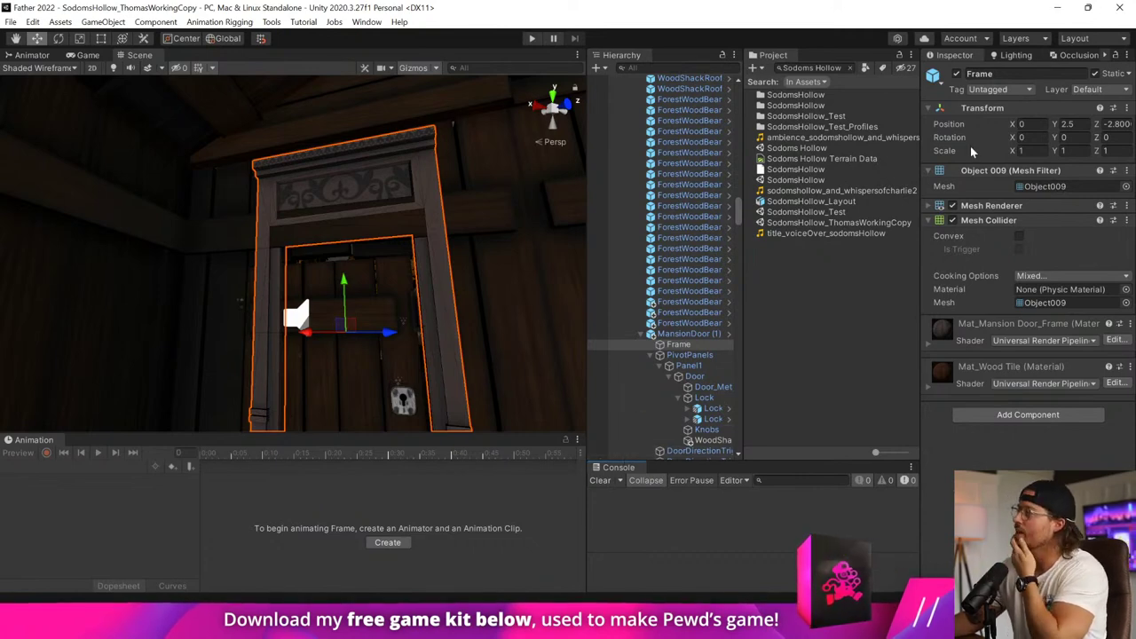
left_click(952, 205)
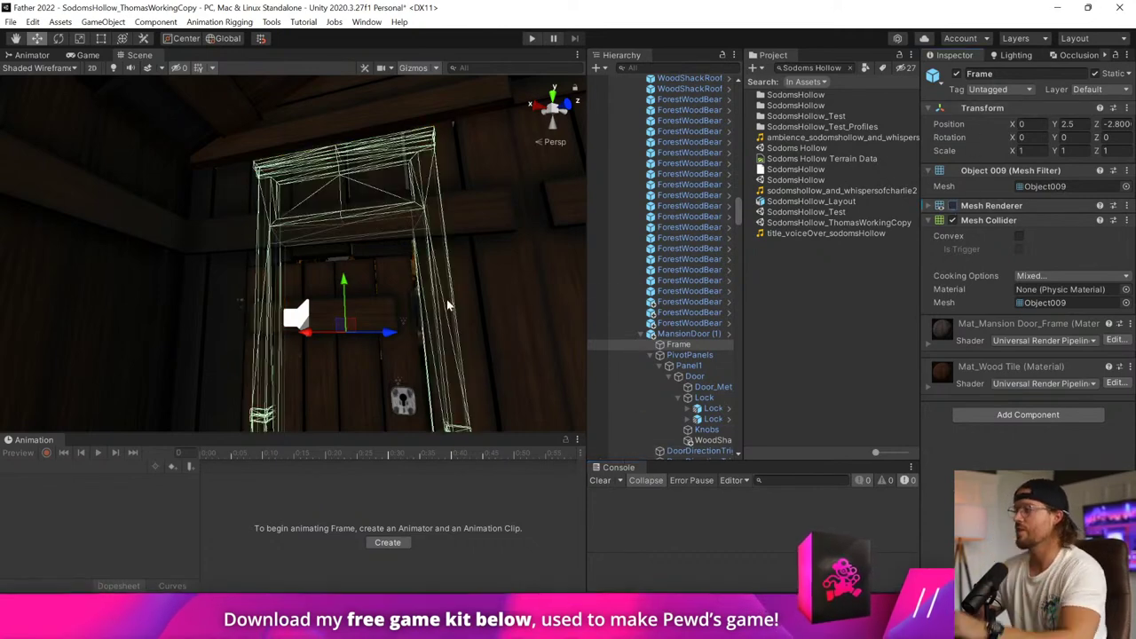
left_click(953, 220)
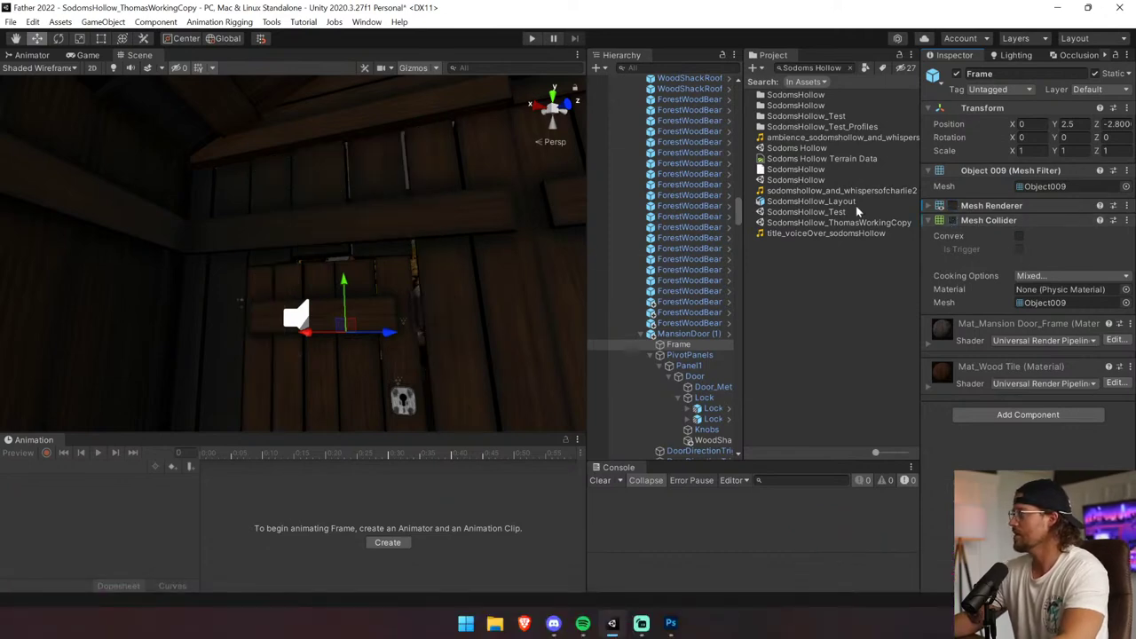
Examine the frameless wooden door from both sides of the shack, including the MansionDoor's and WoodShackDoor_OpensOut's colliders.
key("w")
right_click_drag(421, 354, 537, 311)
key("s")
right_click_drag(1088, 431, 819, 442)
key("w")
key("f")
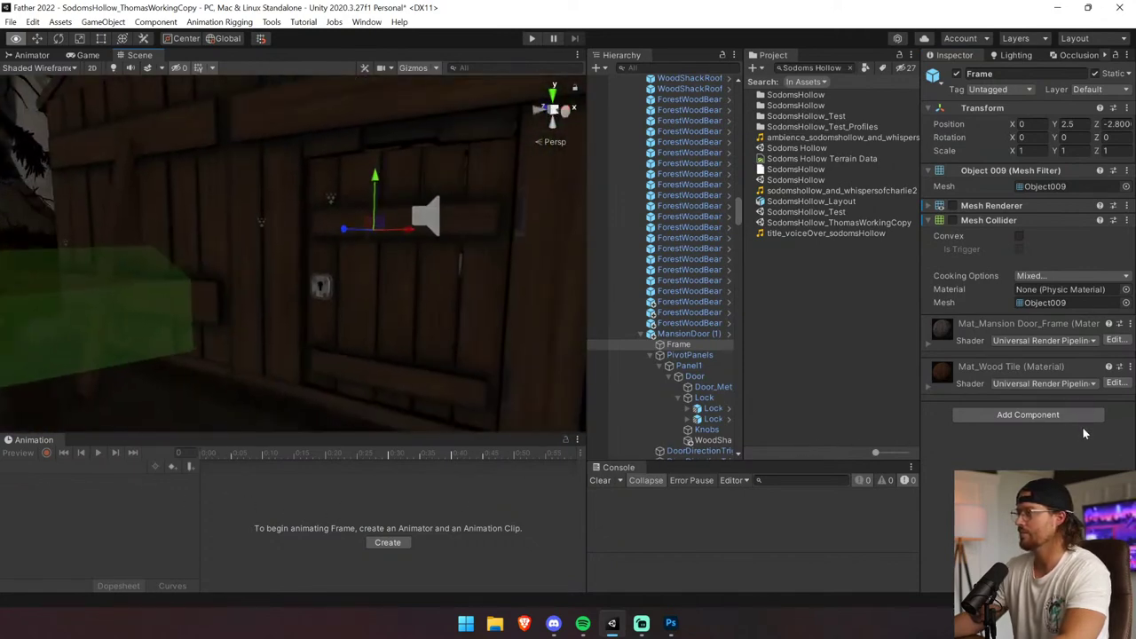
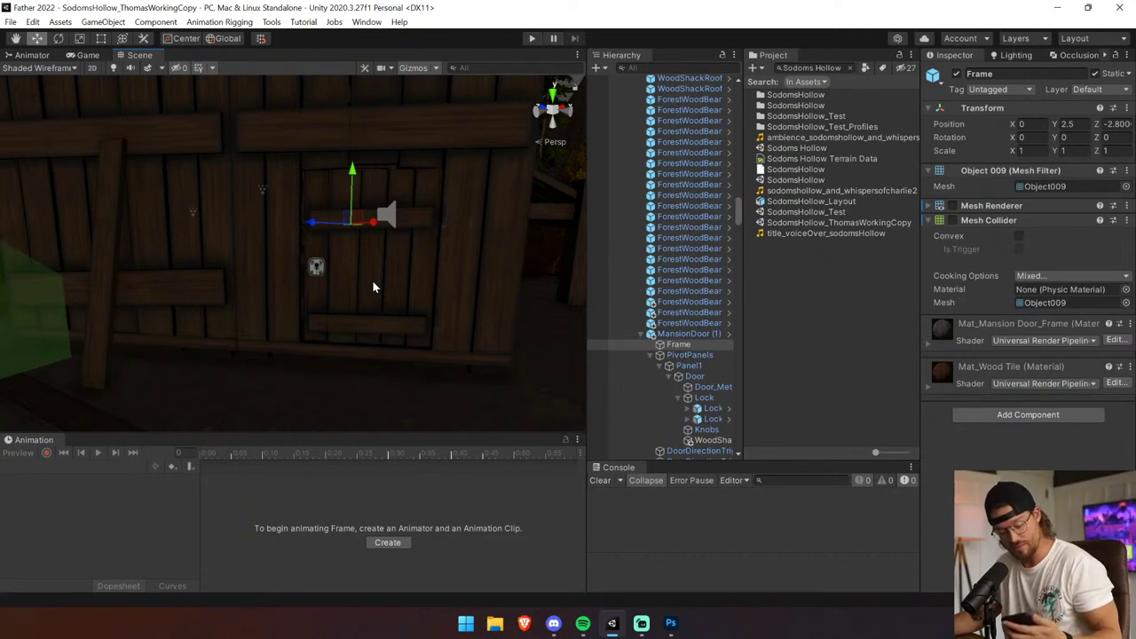
left_click(374, 282)
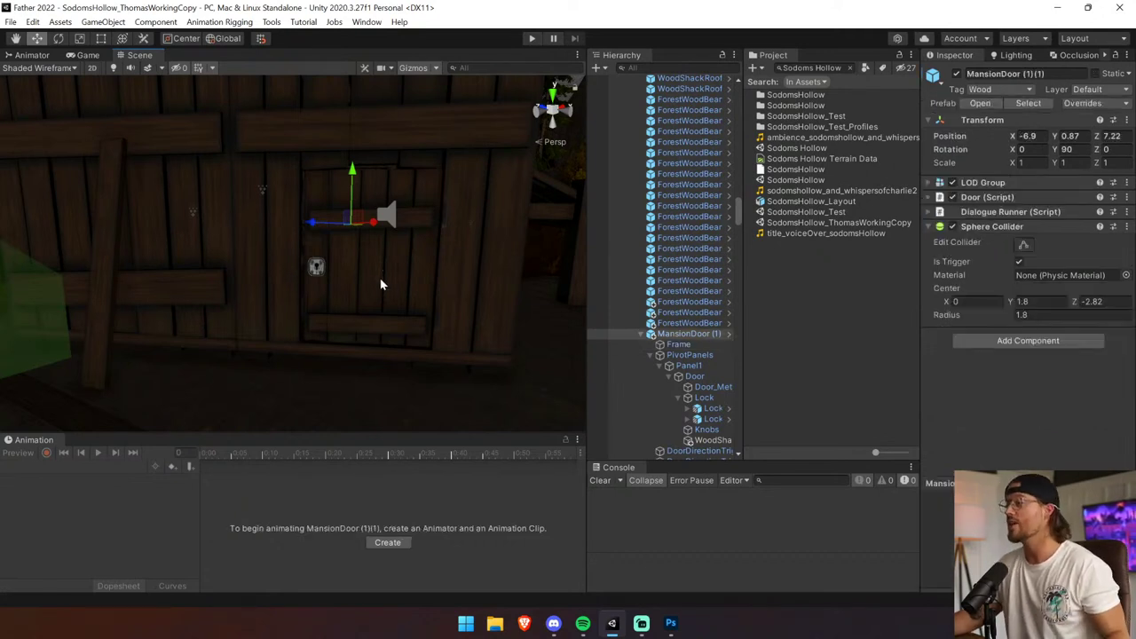
scroll(317, 282, "up", 4)
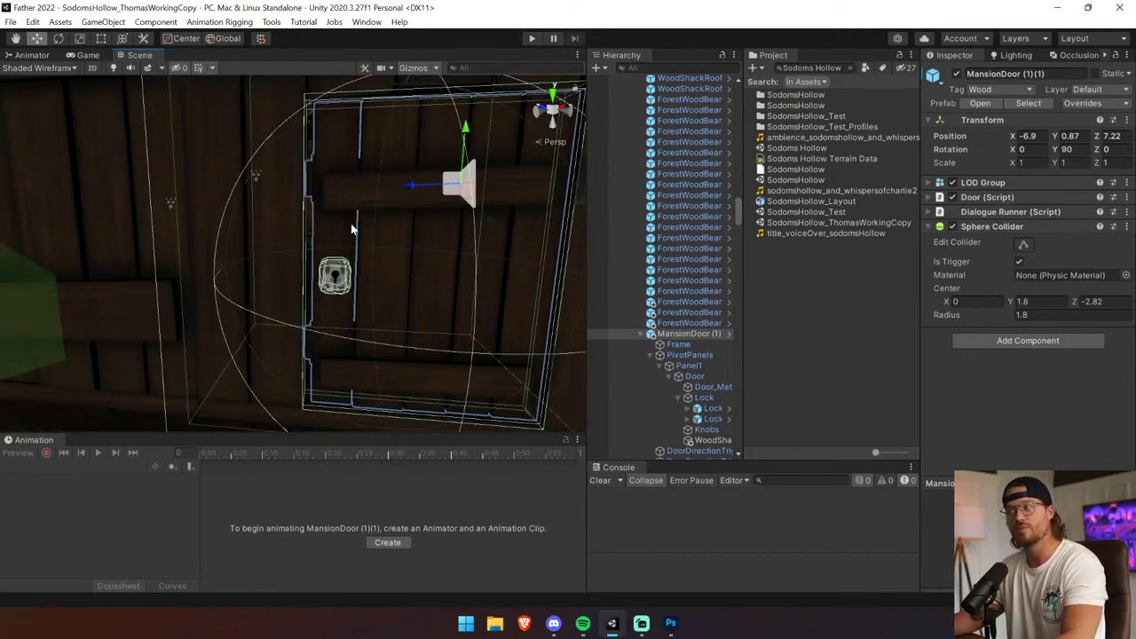
left_click(416, 307)
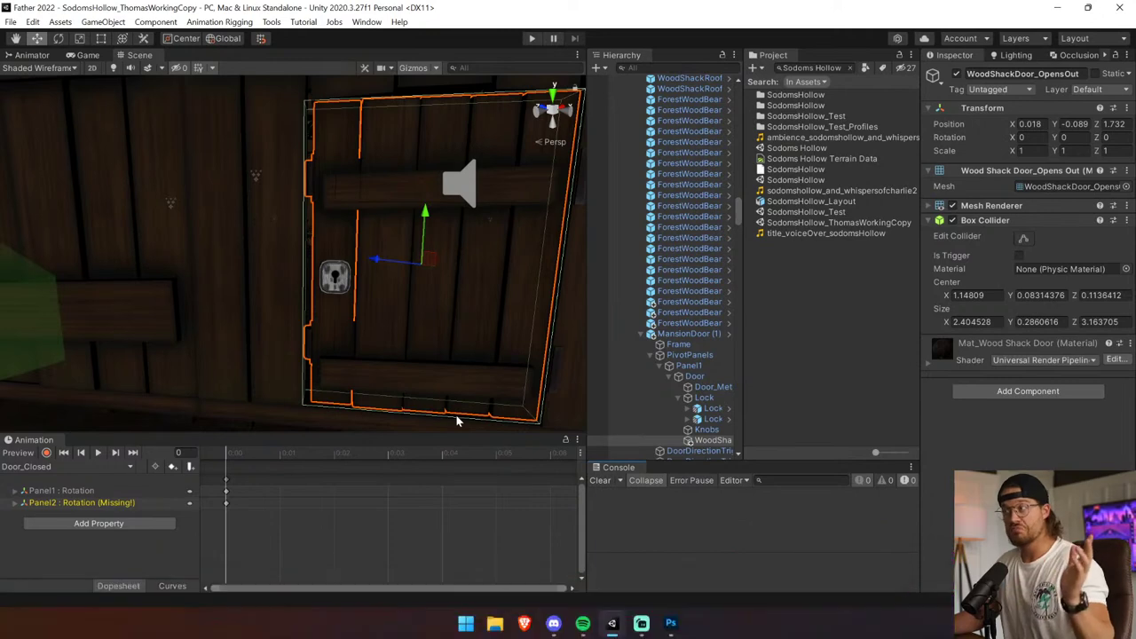
Set the handle orientation to Local and move the Lock group across to the door's opposite edge, at X about 2.18.
left_click(331, 259)
left_click(330, 259)
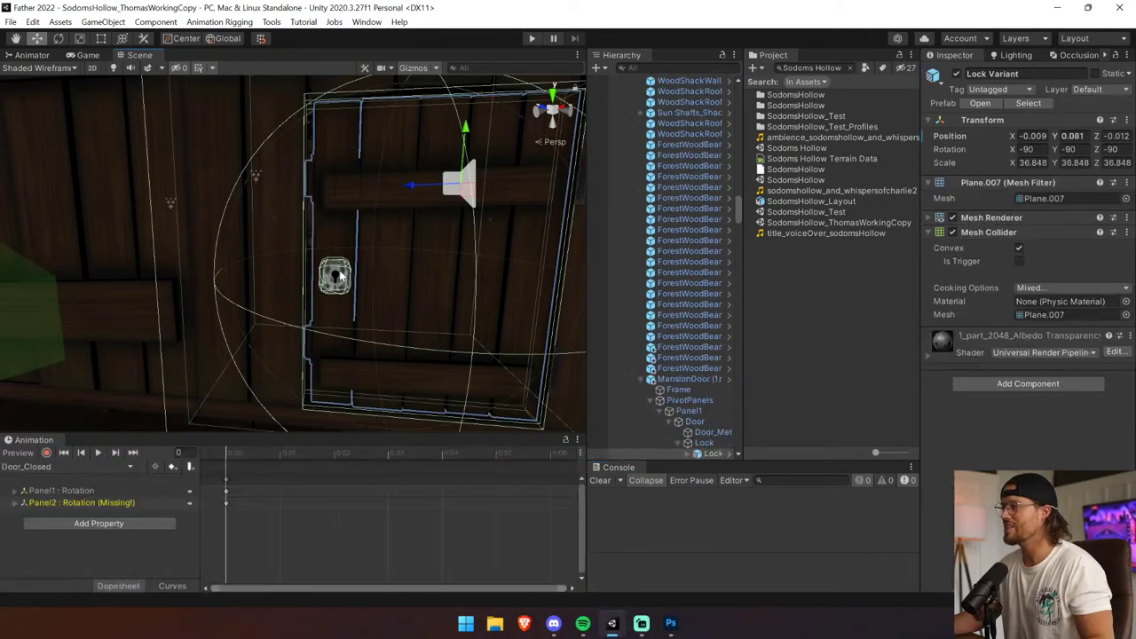
scroll(711, 421, "down", 2)
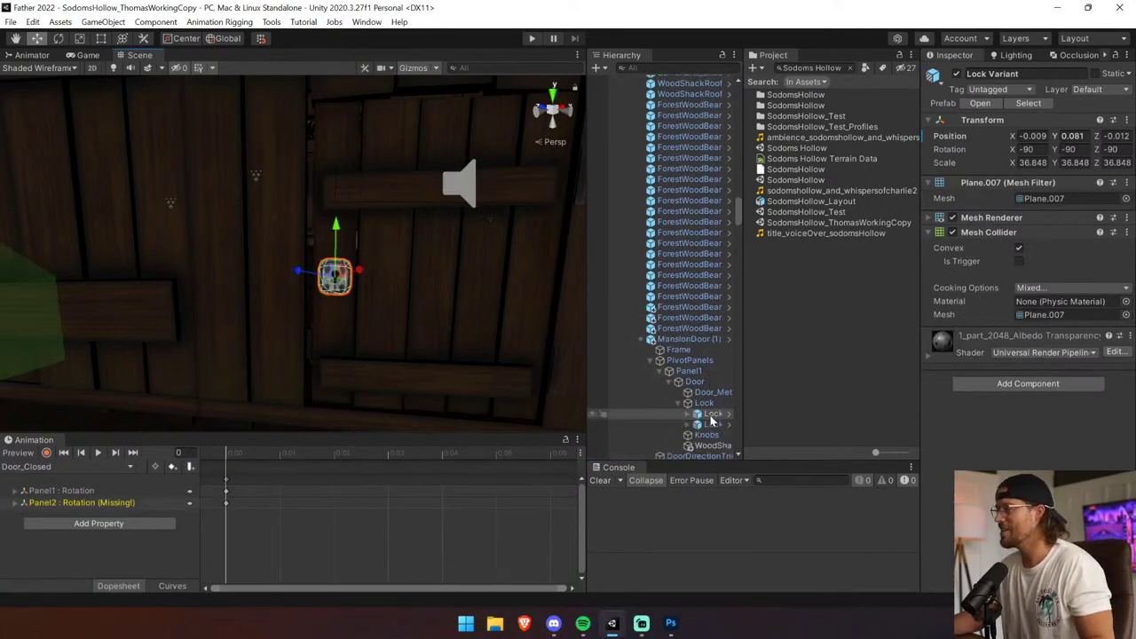
left_click(705, 403)
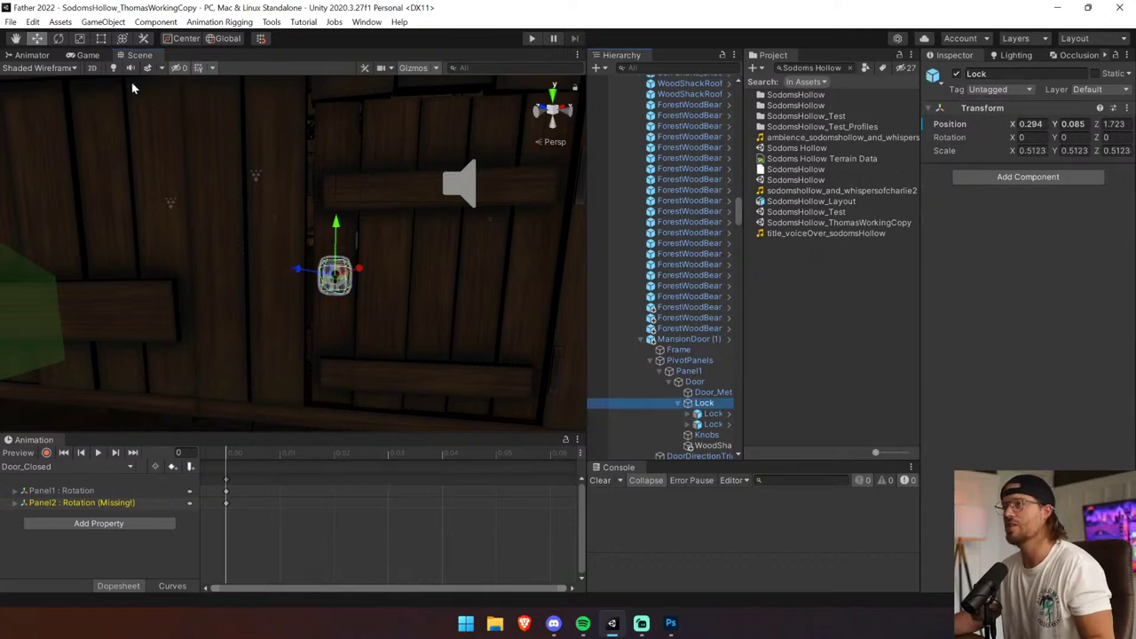
left_click(227, 39)
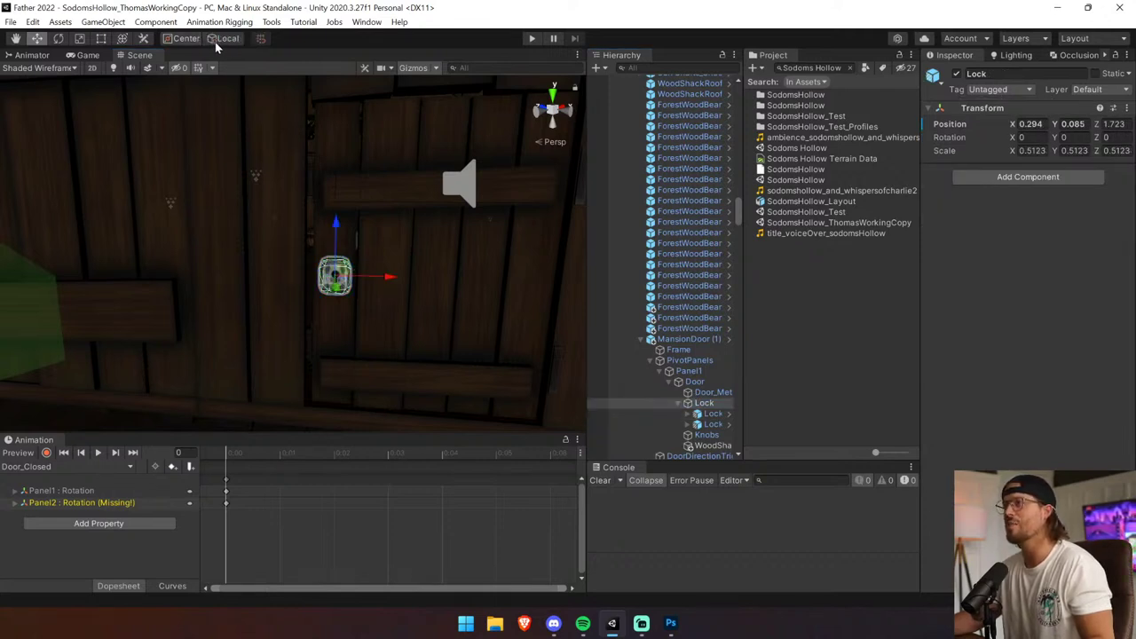
left_click(188, 39)
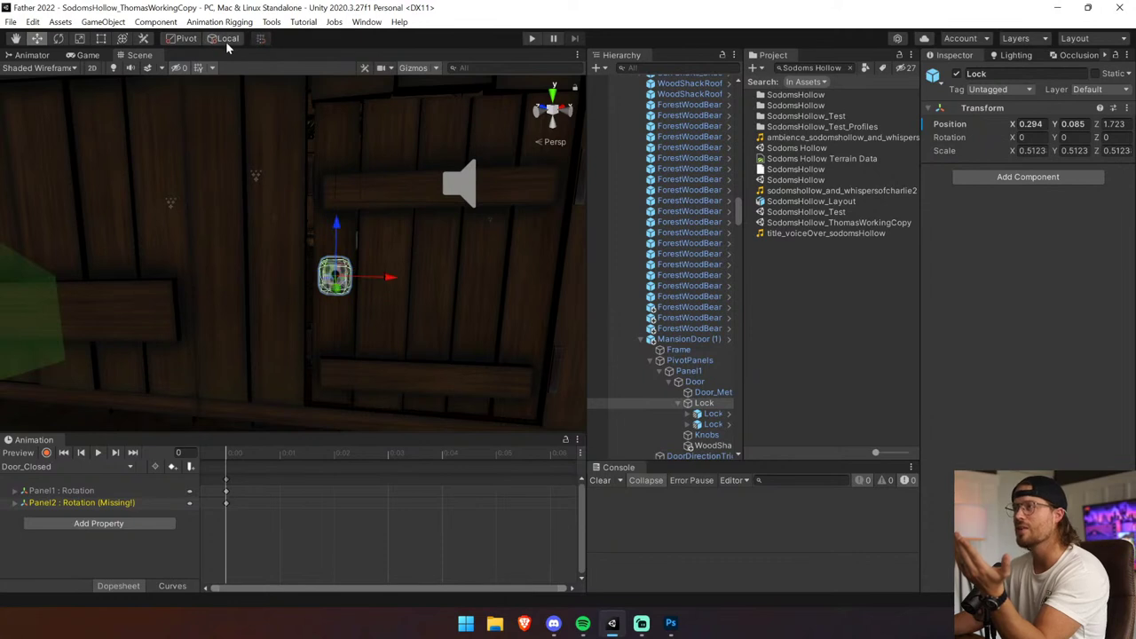
key("z")
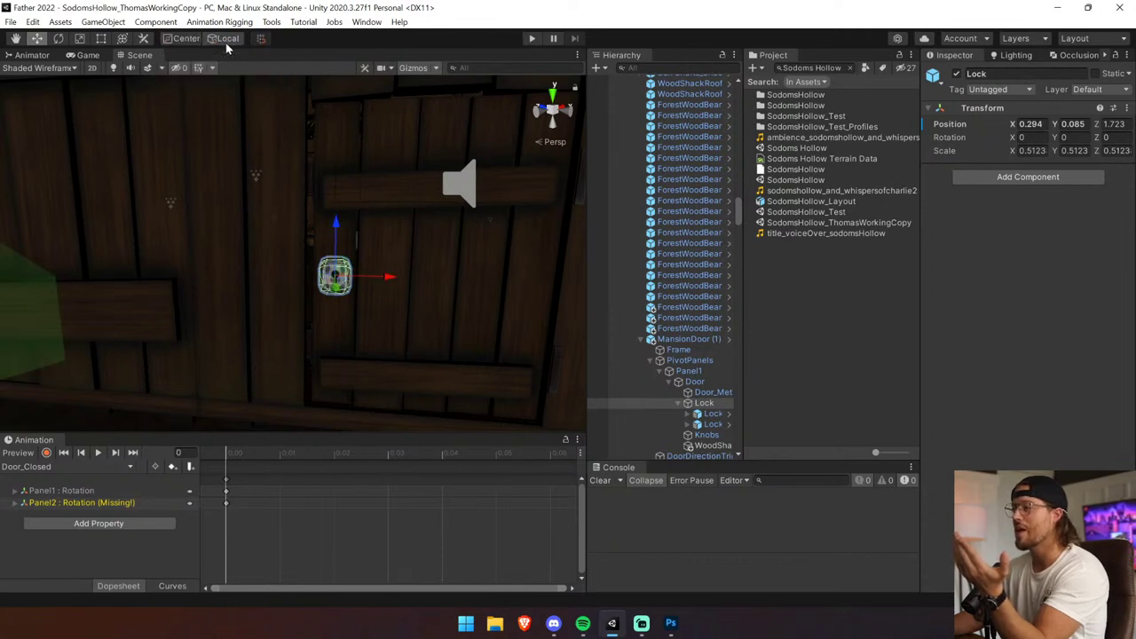
left_click_drag(393, 278, 590, 288)
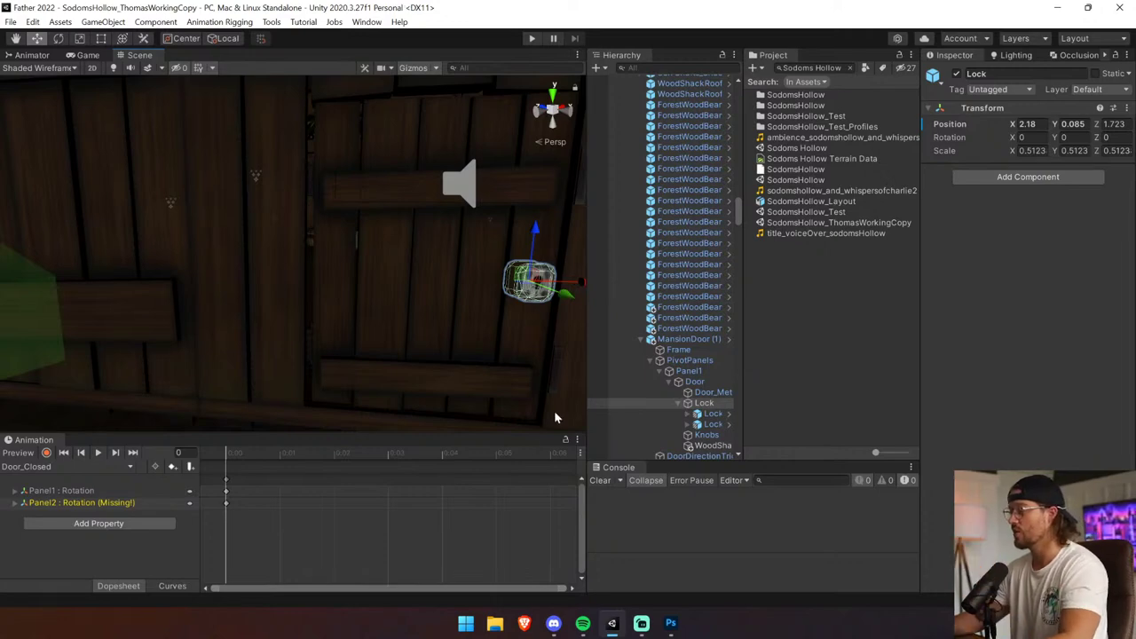
Nudge the Lock group along its local X axis to 2.159 so it sits centred on the door's edge plank.
left_click(613, 622)
left_click(613, 621)
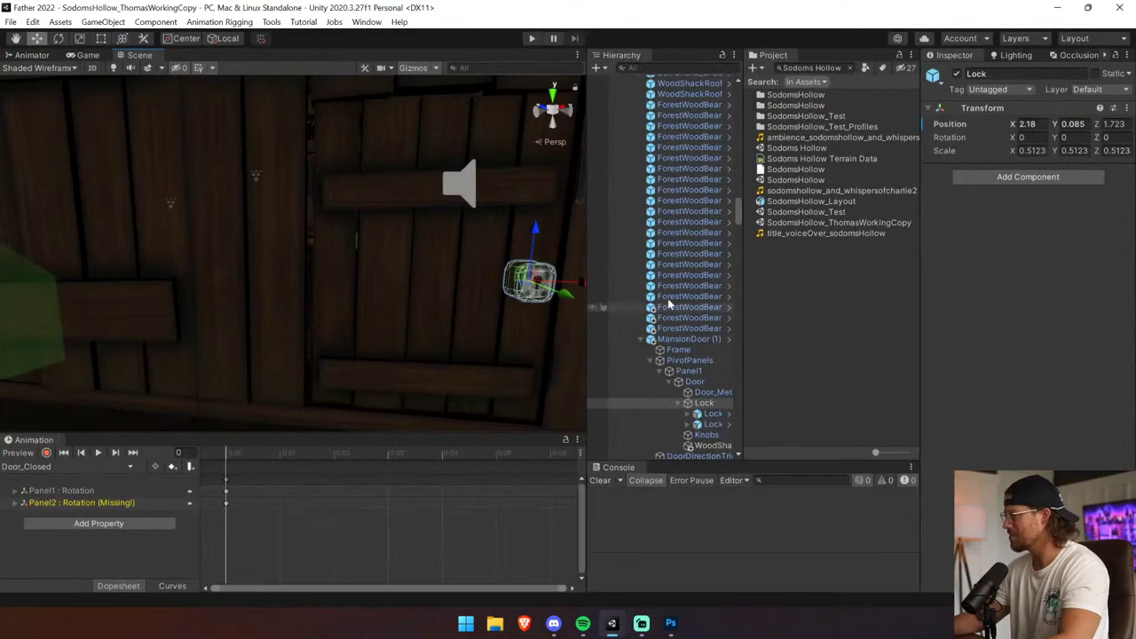
right_click_drag(503, 309, 689, 322)
right_click_drag(759, 319, 97, 303)
key("d")
left_click_drag(160, 308, 166, 309)
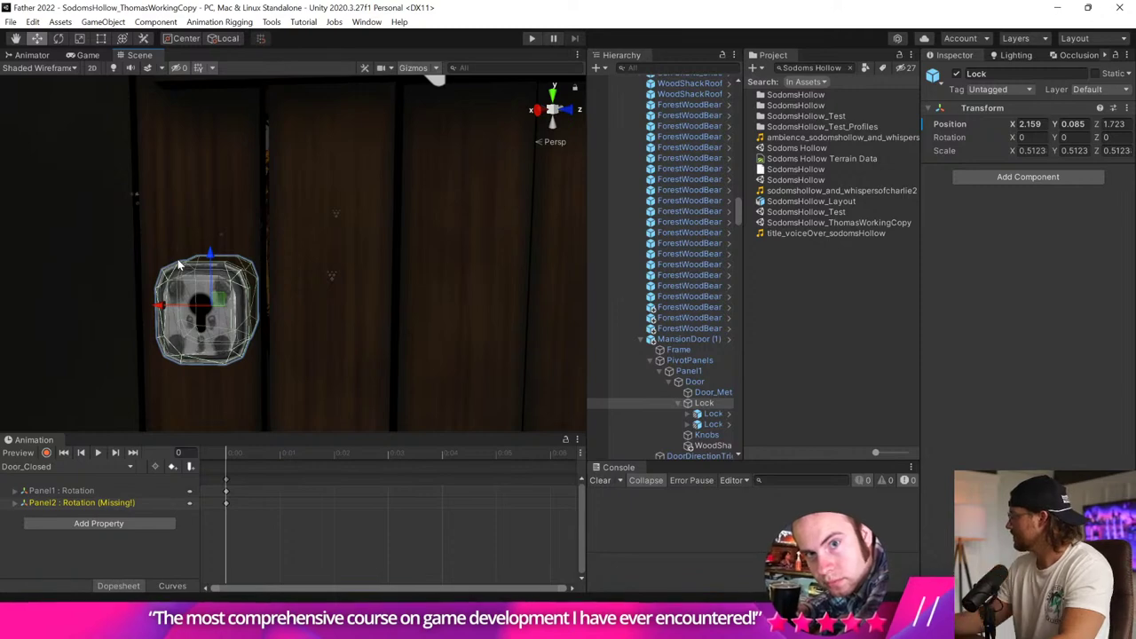
key("f")
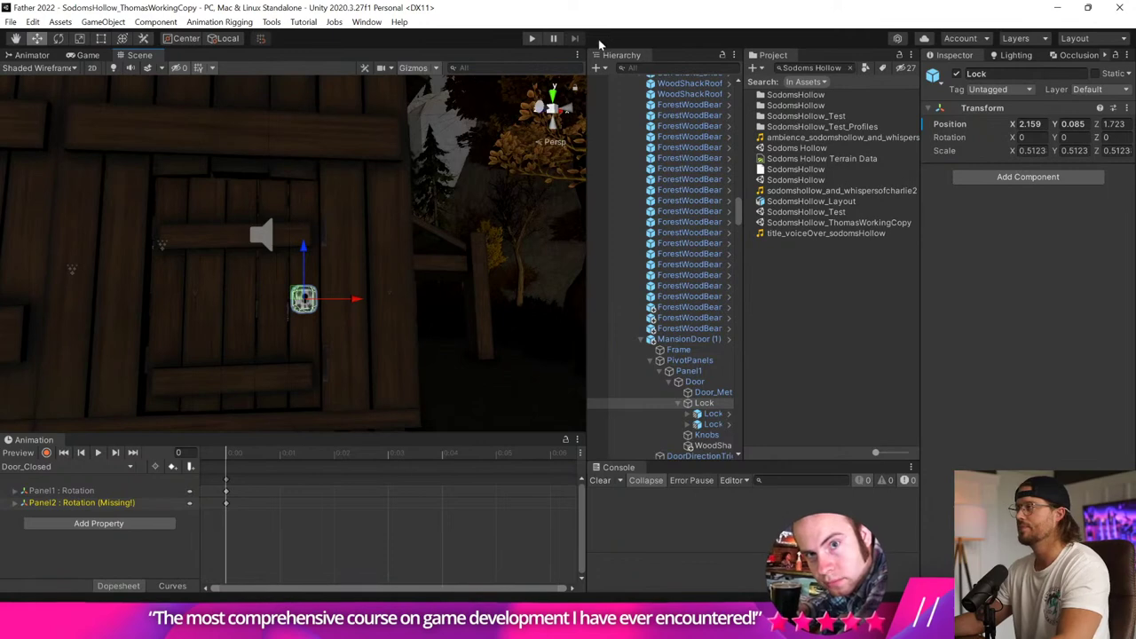
Play-test the level by walking to the shack and checking how its wooden door looks, including from inside.
left_click(531, 38)
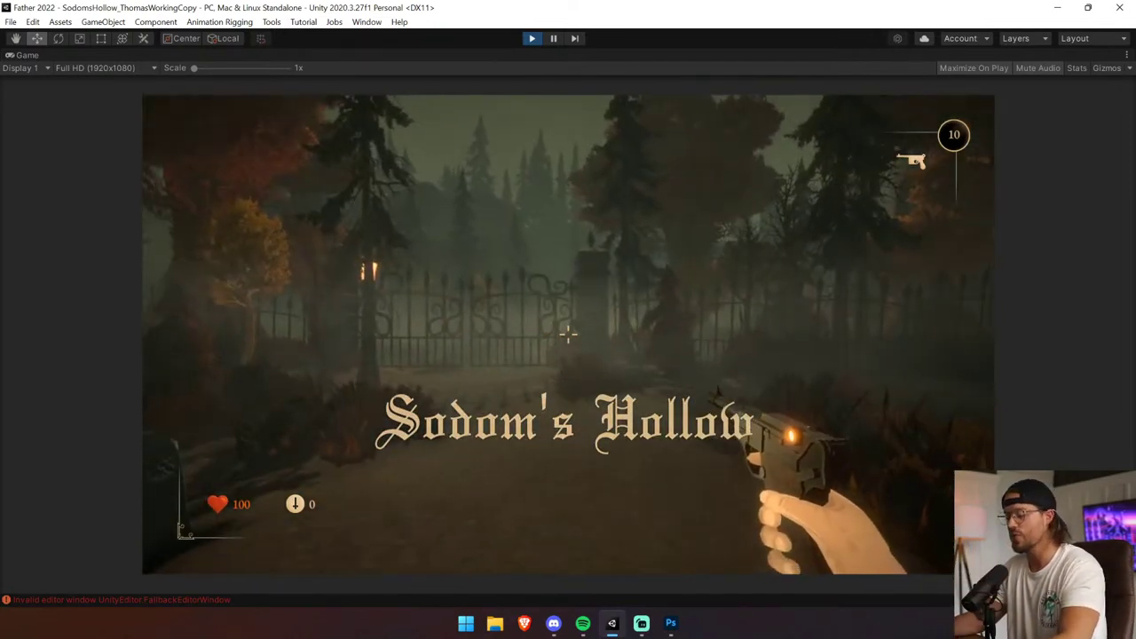
key("w")
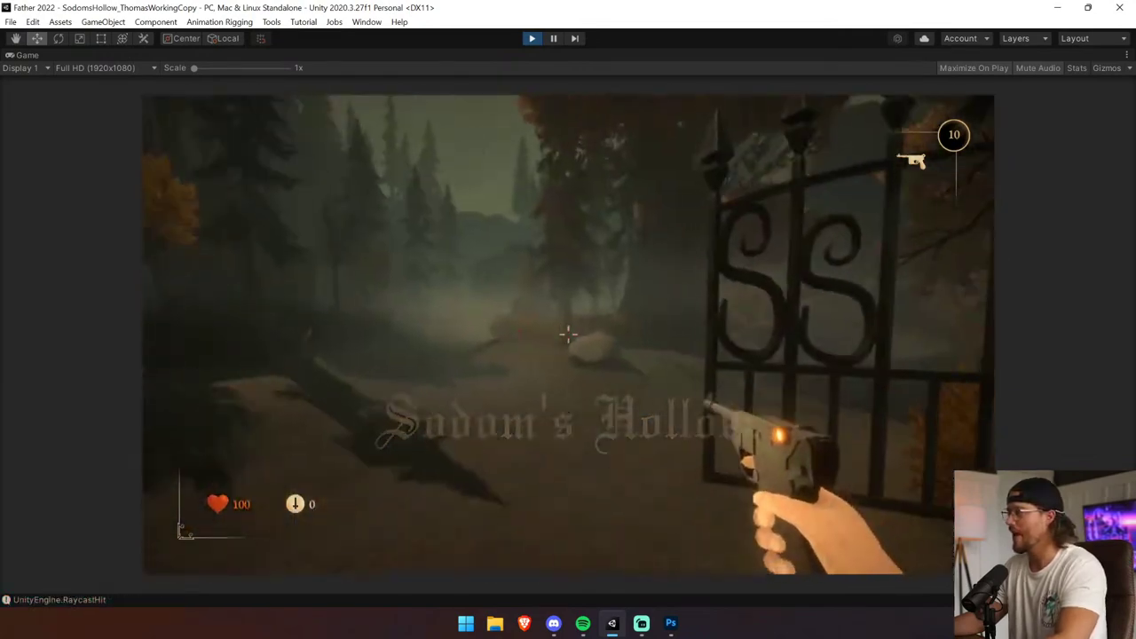
key("w")
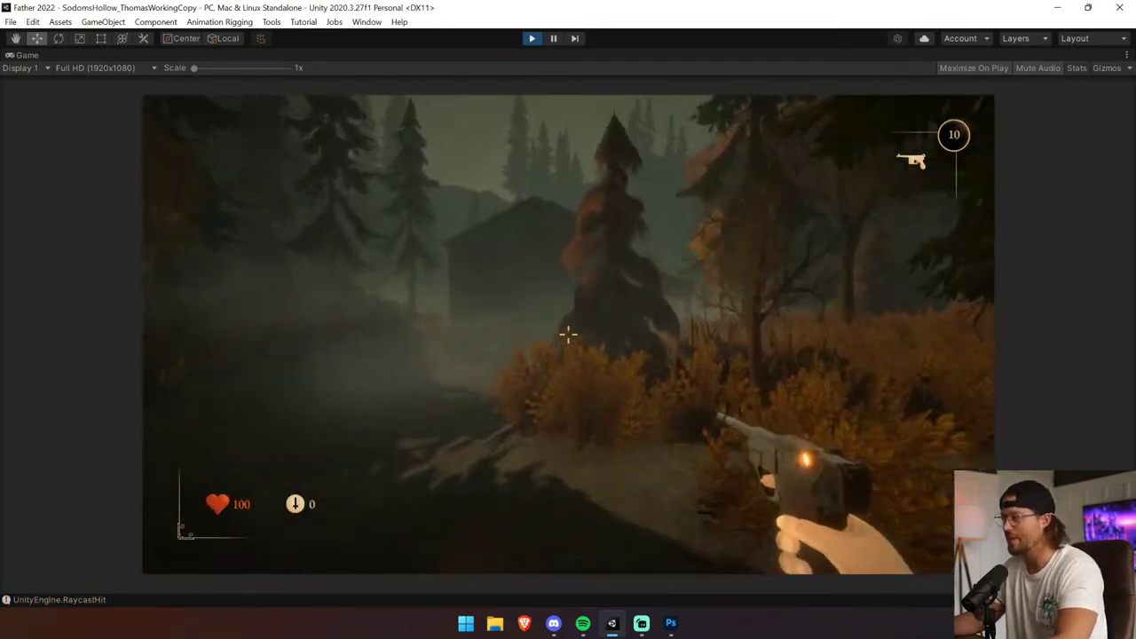
key("w")
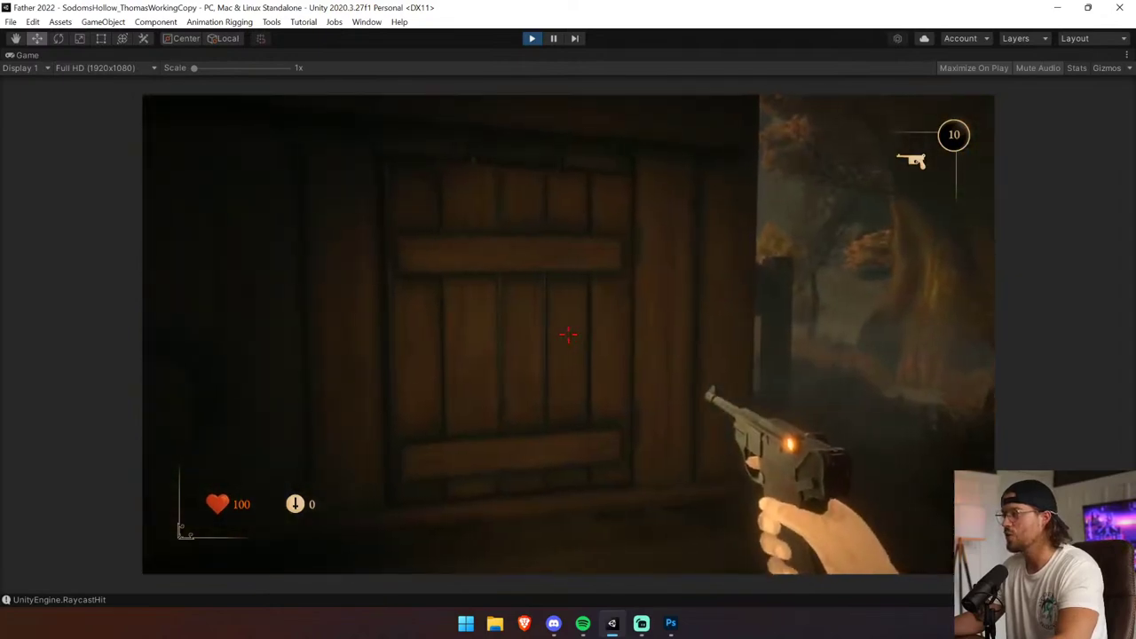
key("s")
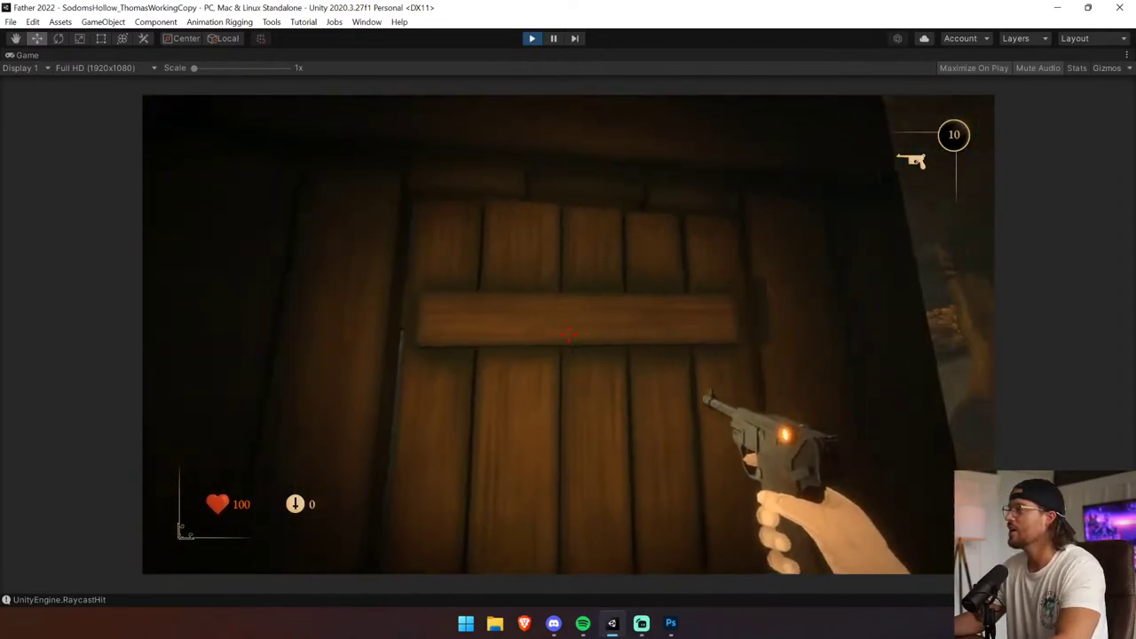
key("w")
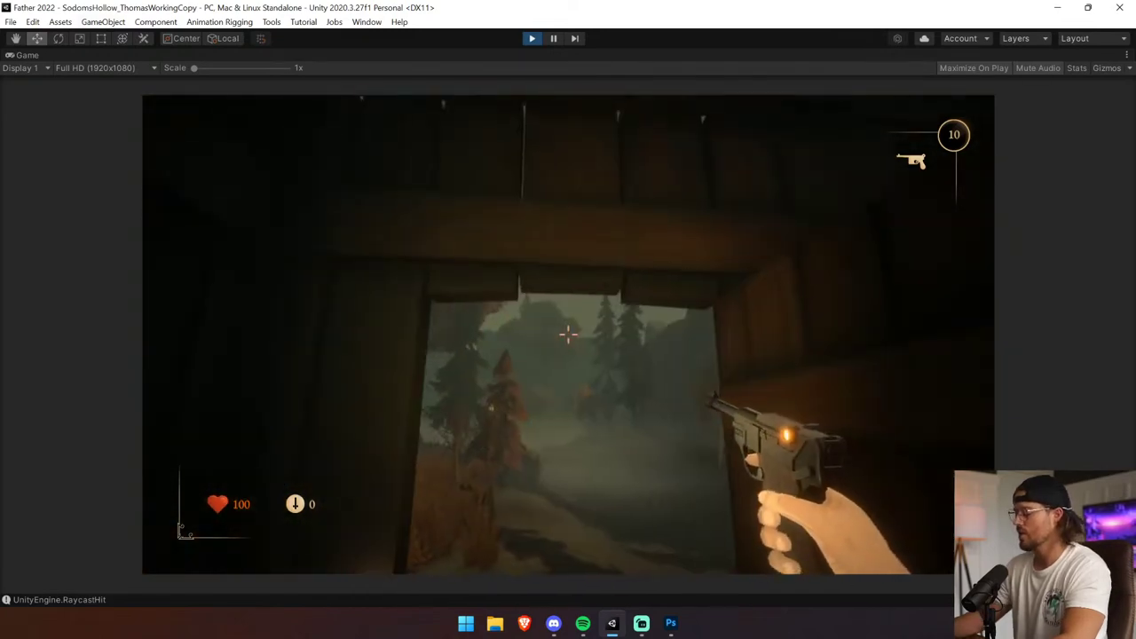
key("ctrl+p")
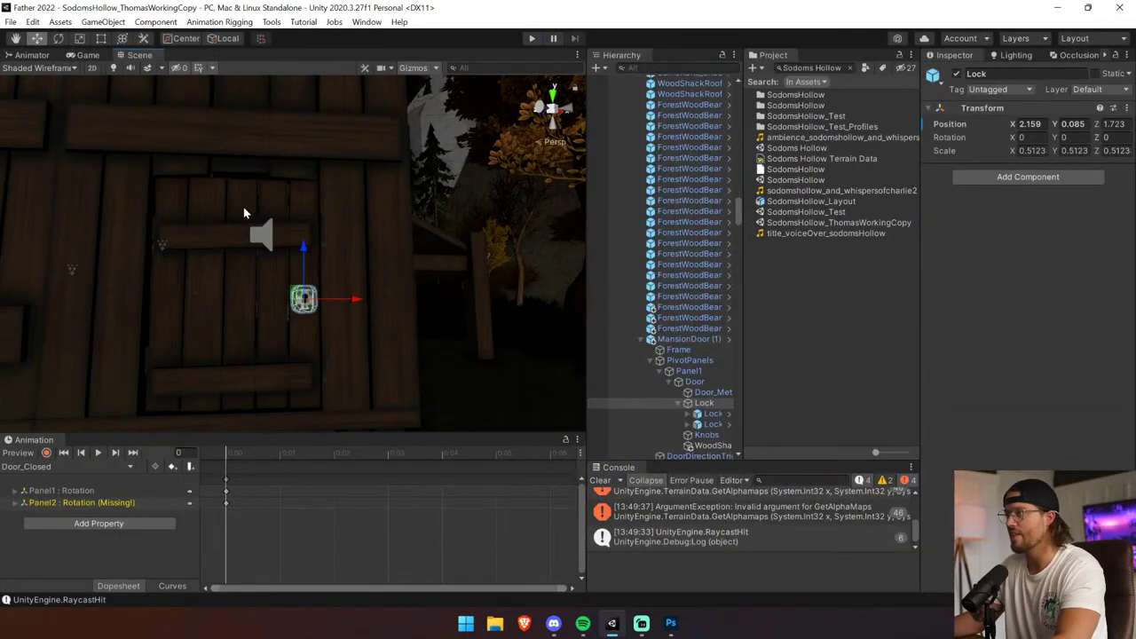
Rename the shack's MansionDoor (1)(1) object as Shed Door.
left_click(245, 213)
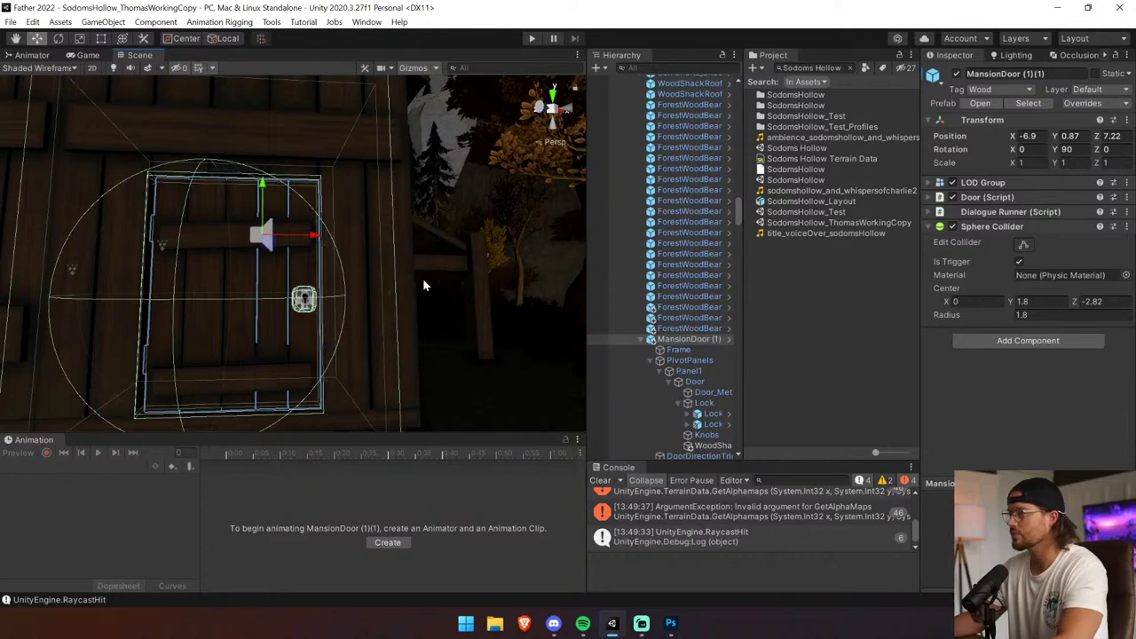
key("e")
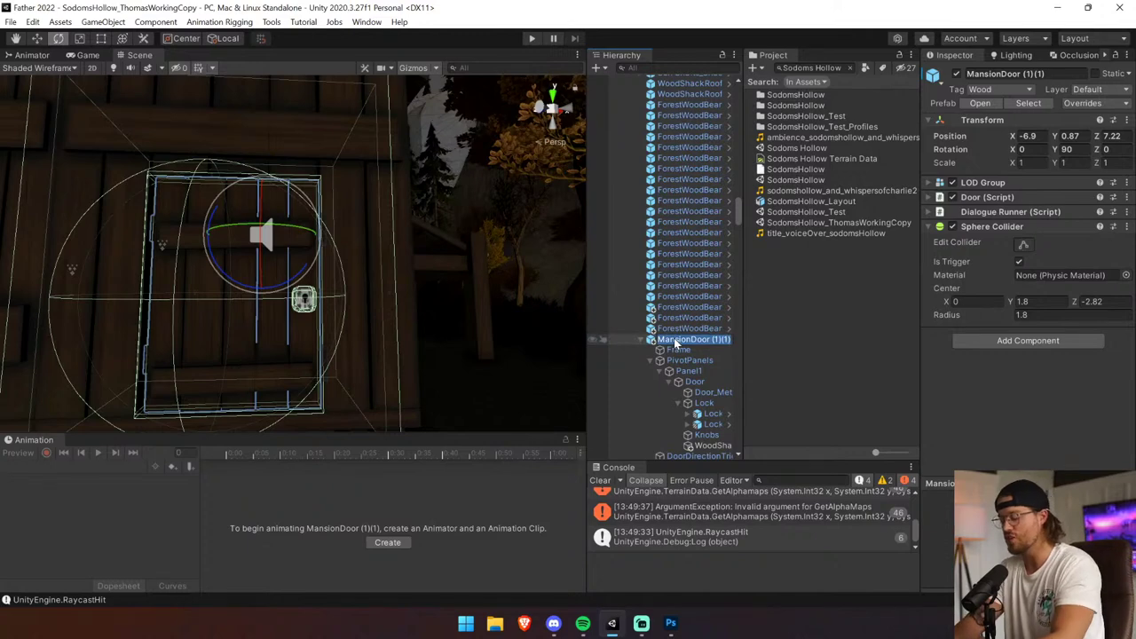
left_click(676, 340)
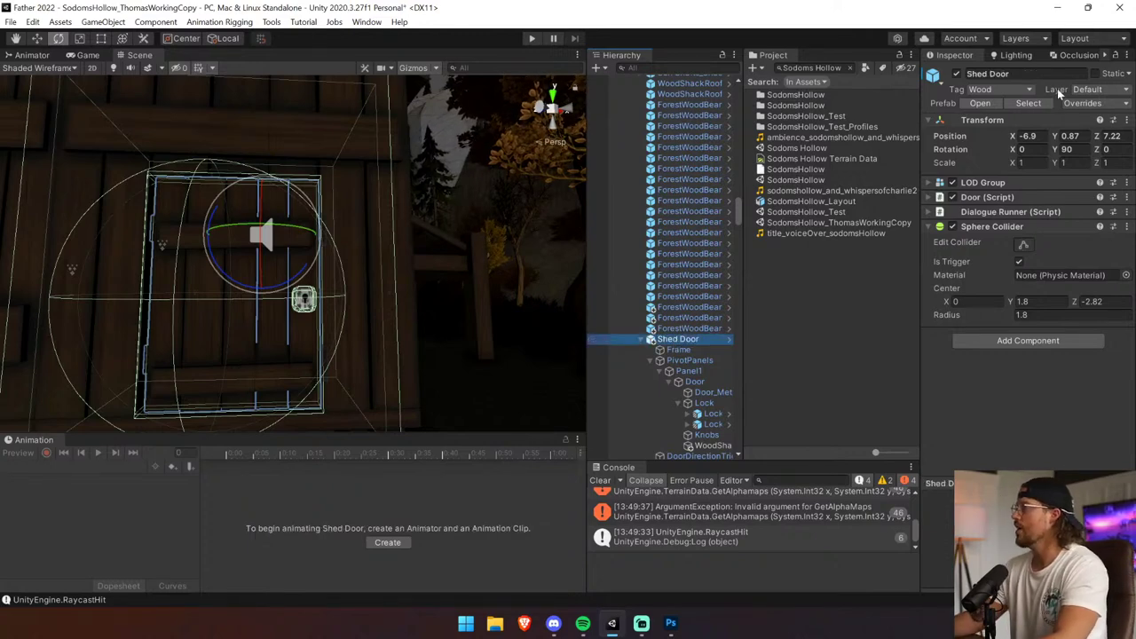
Save the Shed Door as a prefab variant in the Prefabs/Father/Doors folder and clear the console.
left_click(1030, 103)
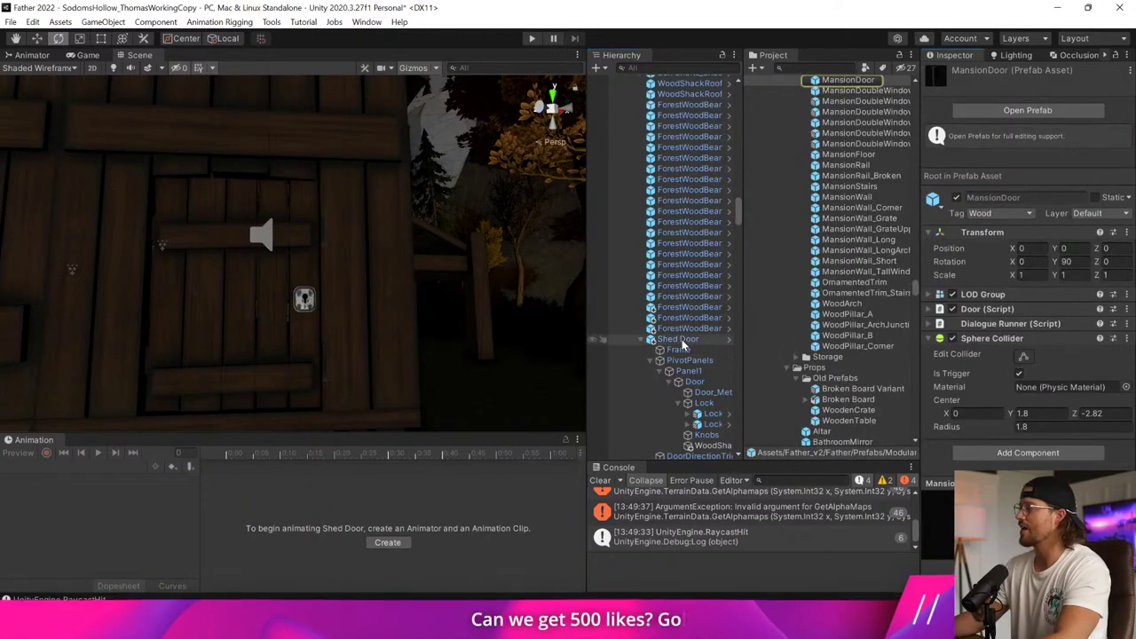
scroll(877, 319, "up", 15)
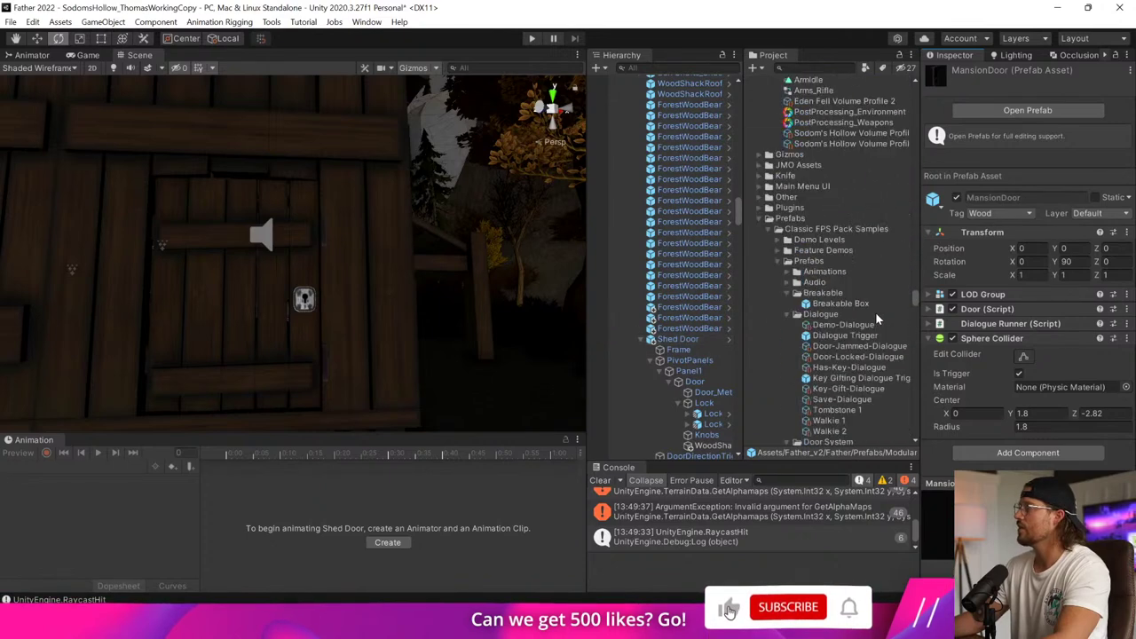
scroll(877, 319, "down", 10)
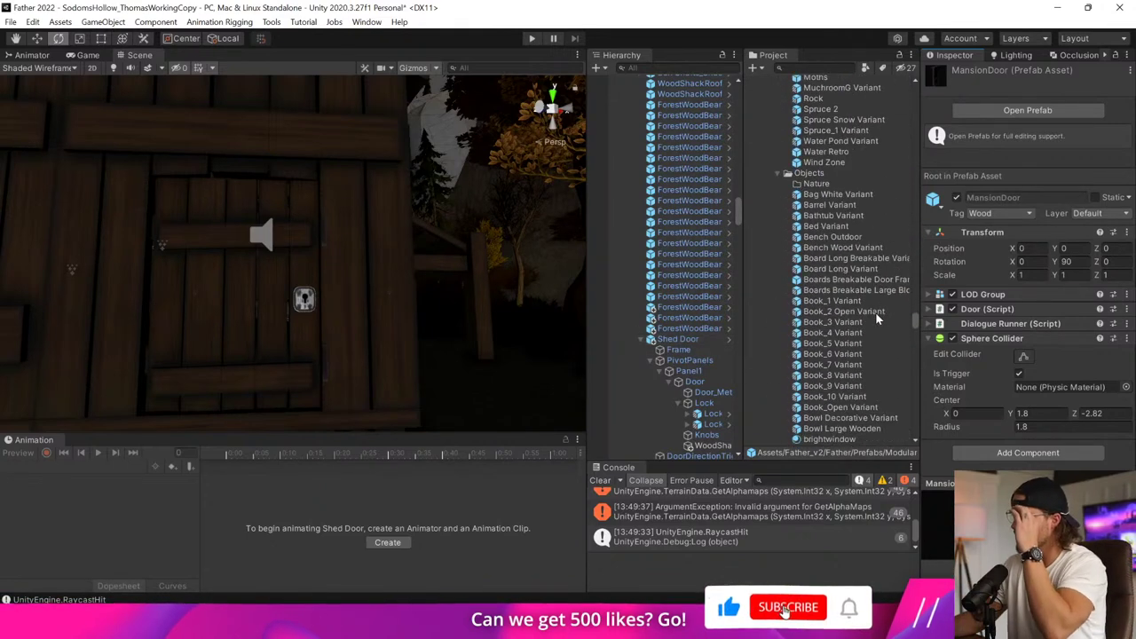
scroll(877, 319, "down", 15)
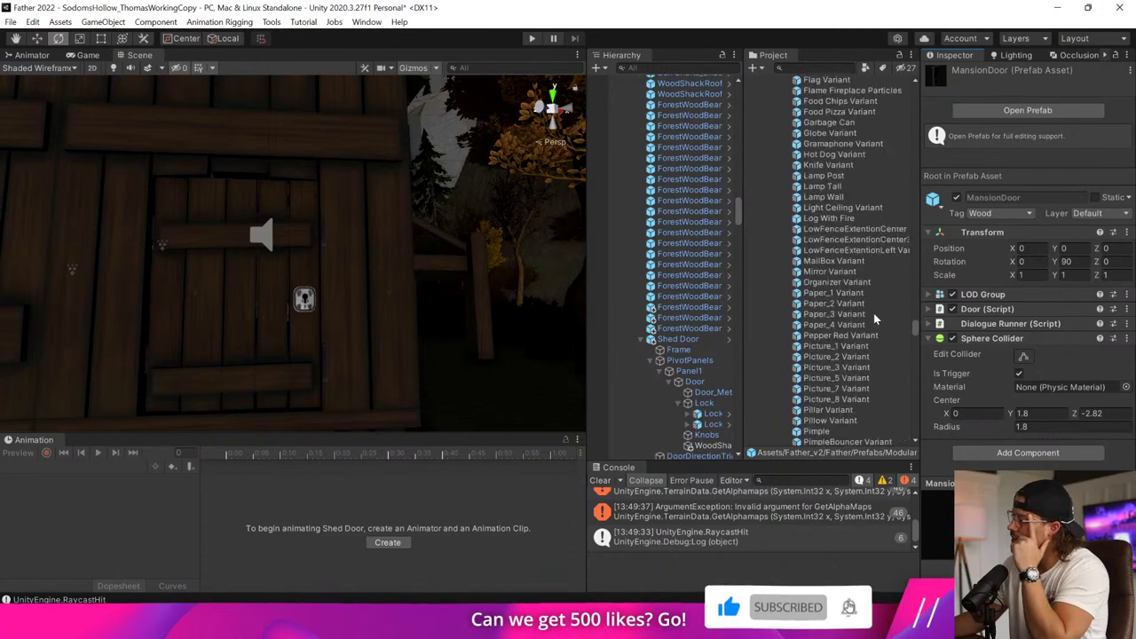
scroll(877, 320, "down", 15)
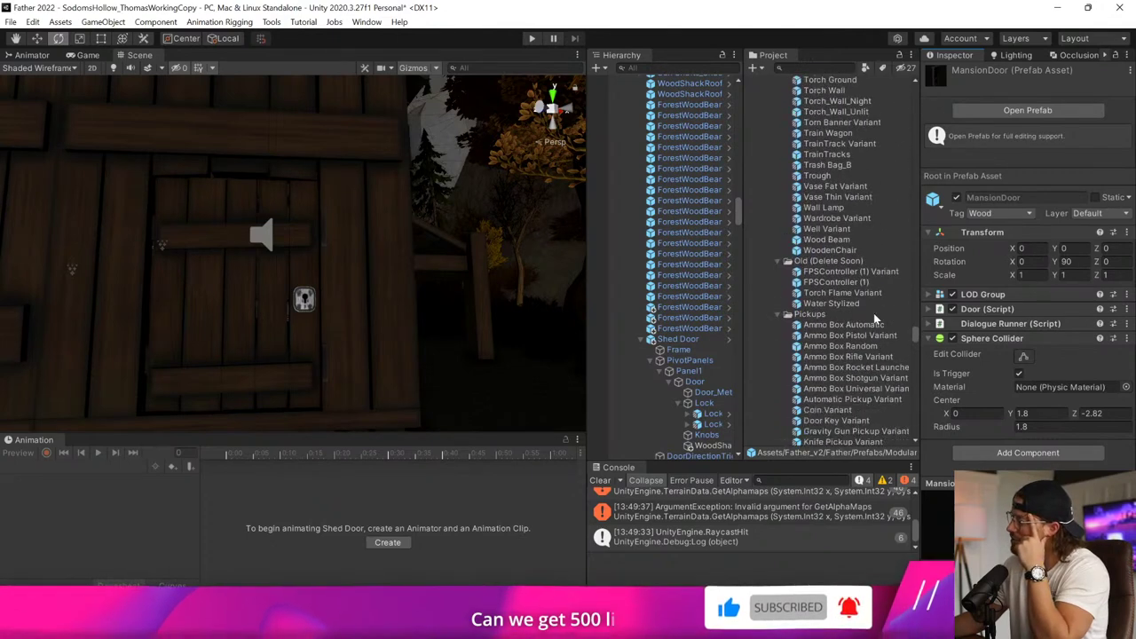
scroll(875, 320, "up", 12)
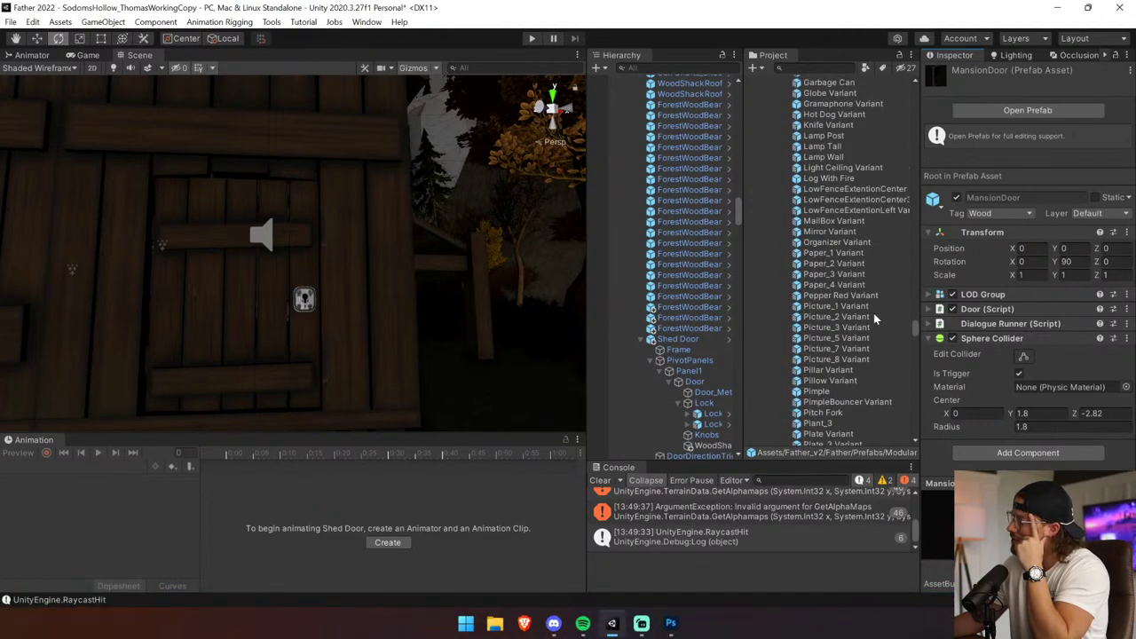
scroll(876, 320, "up", 10)
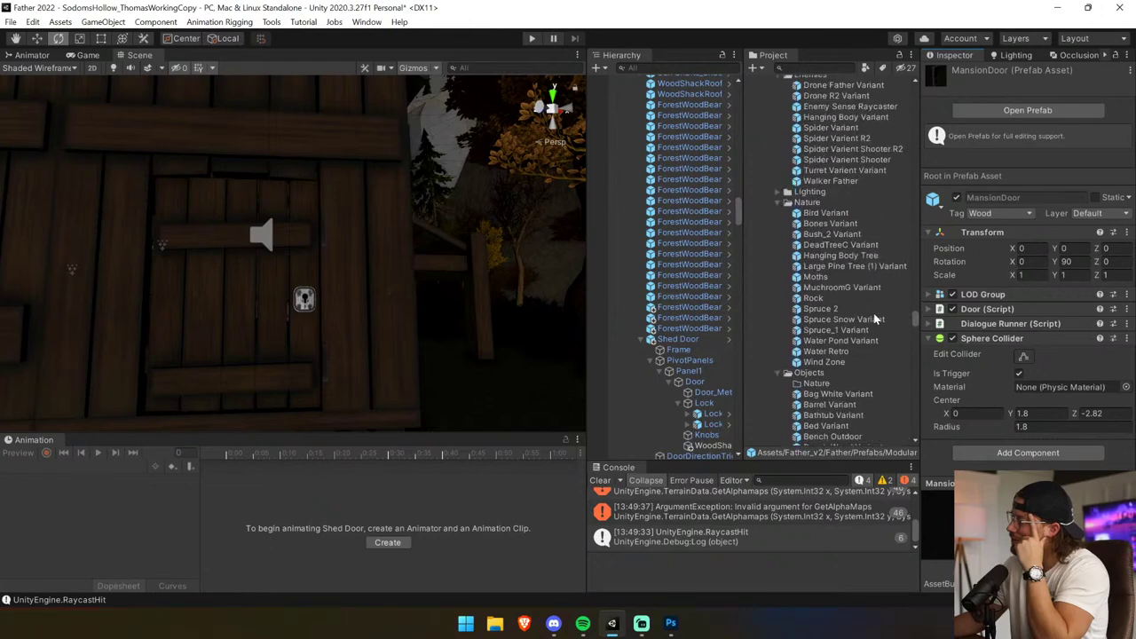
scroll(875, 319, "up", 3)
scroll(875, 319, "up", 3)
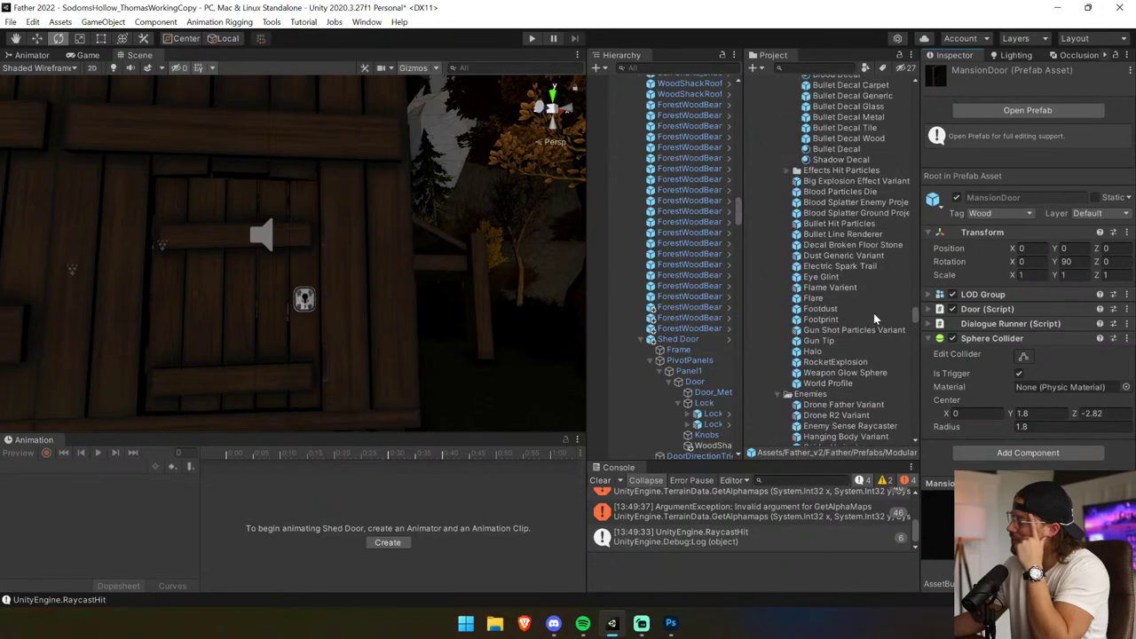
scroll(875, 318, "up", 3)
left_click(788, 214)
scroll(800, 232, "up", 2)
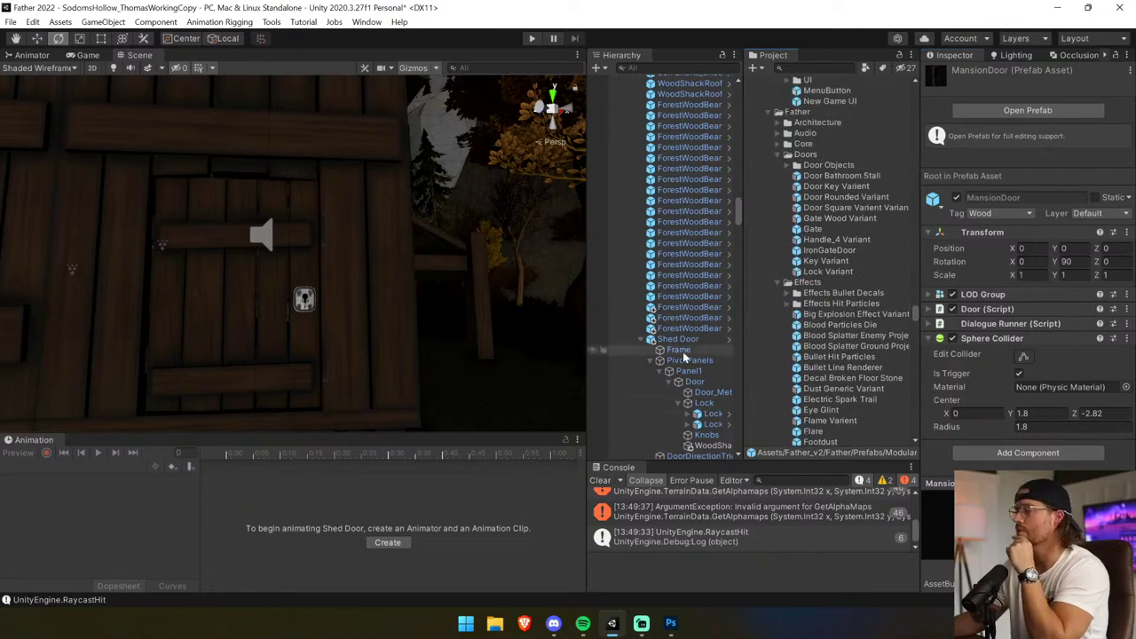
left_click_drag(729, 323, 852, 281)
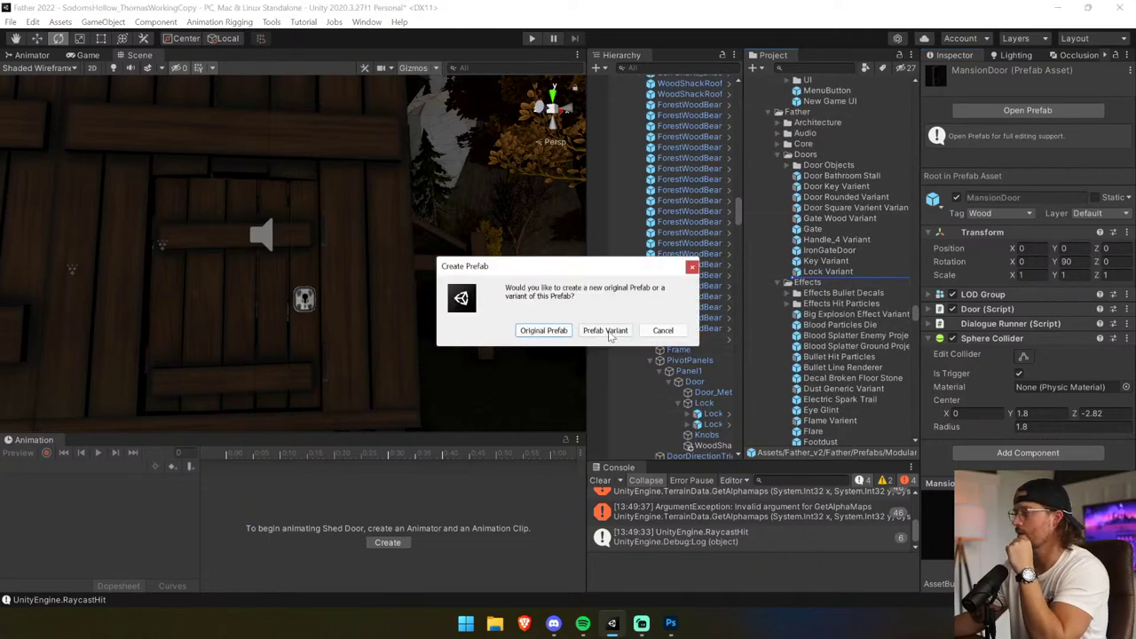
left_click(604, 331)
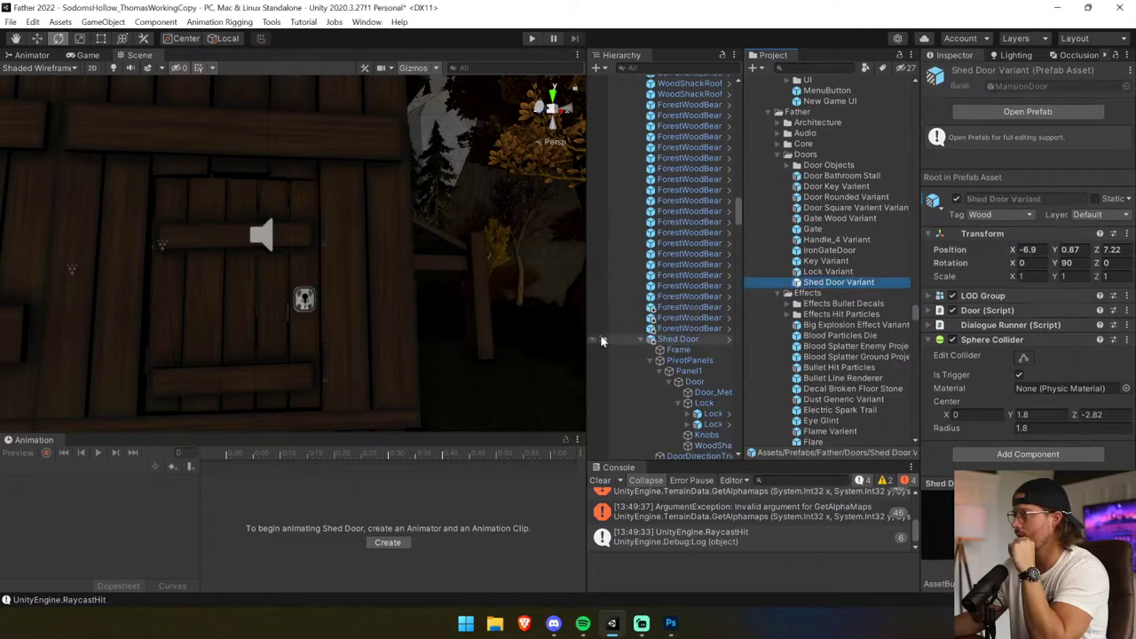
left_click(600, 480)
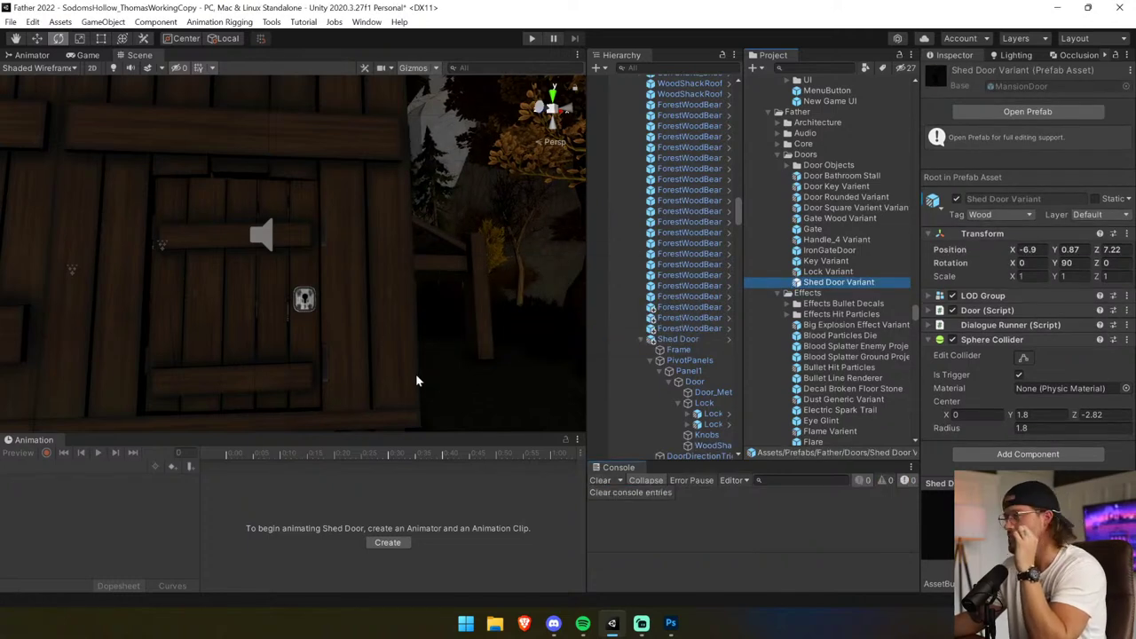
Turn the Shed Door around by setting its Y rotation to -90.
left_click(285, 296)
left_click_drag(226, 225, 540, 228)
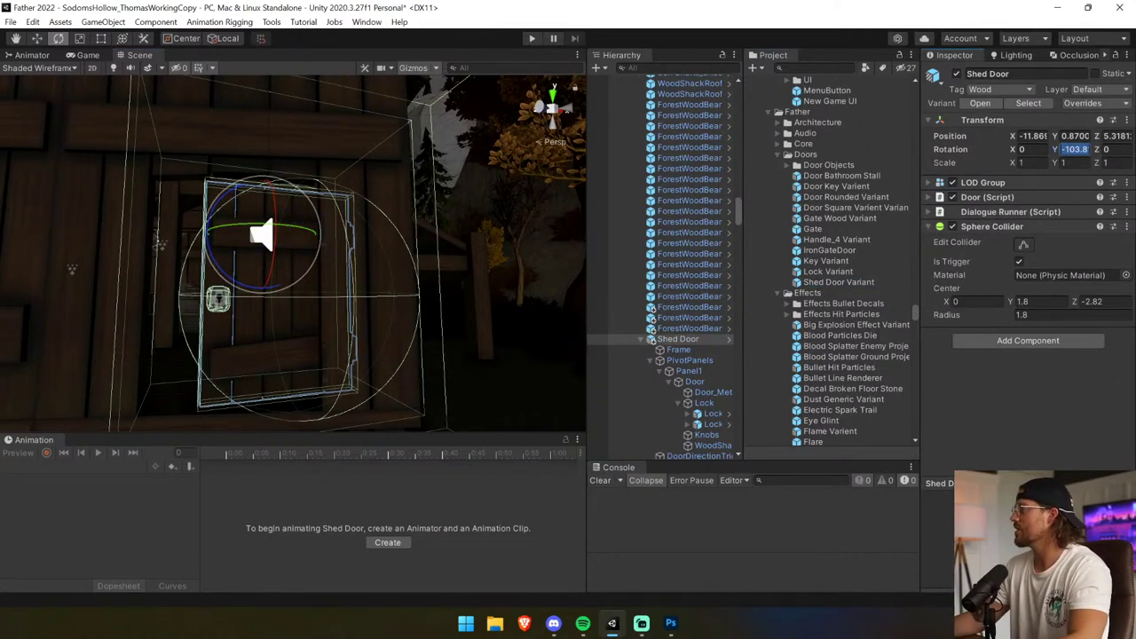
key("ctrl+z")
type("-90")
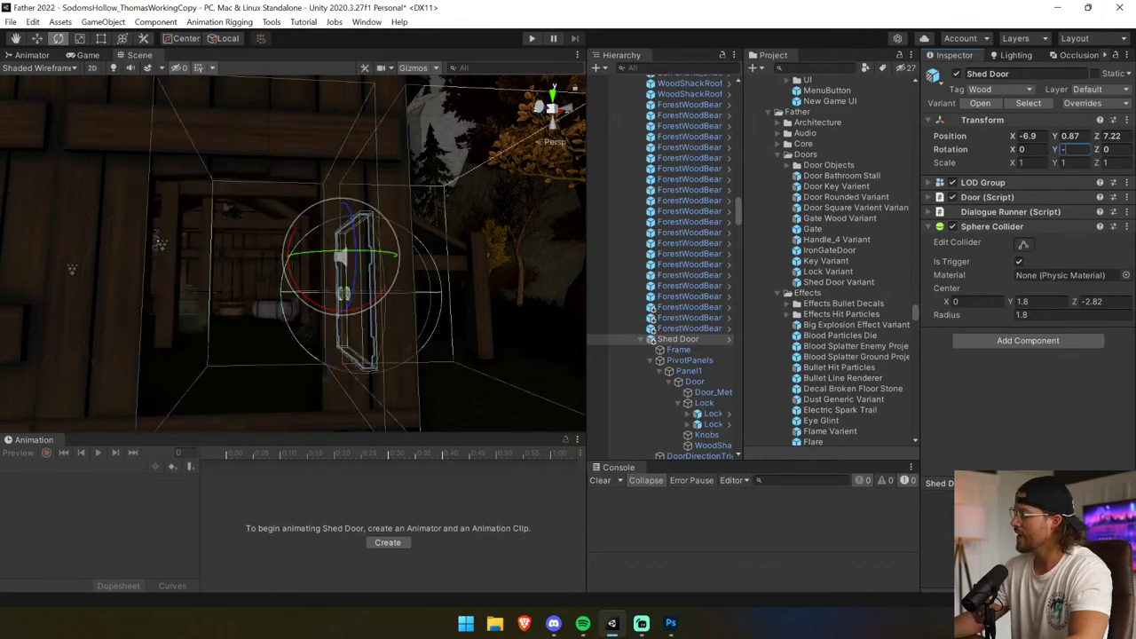
Move the Shed Door back towards the shack's doorway, to about X -10.44.
left_click(37, 39)
right_click_drag(244, 293, 433, 249)
left_click_drag(449, 219, 629, 243)
right_click_drag(524, 258, 386, 245)
left_click_drag(386, 246, 405, 255, "alt")
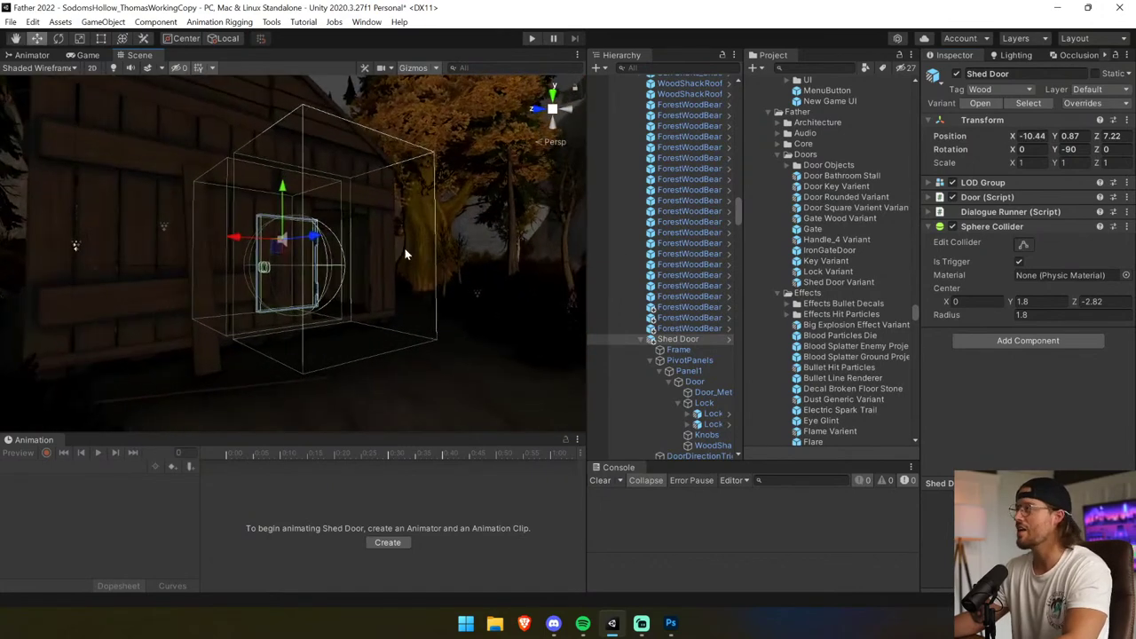
Search the scene for "direct", set the Directional Light's intensity to 20.18, check it in the Game view and clear the Scene search.
key("ctrl+f")
type("direct")
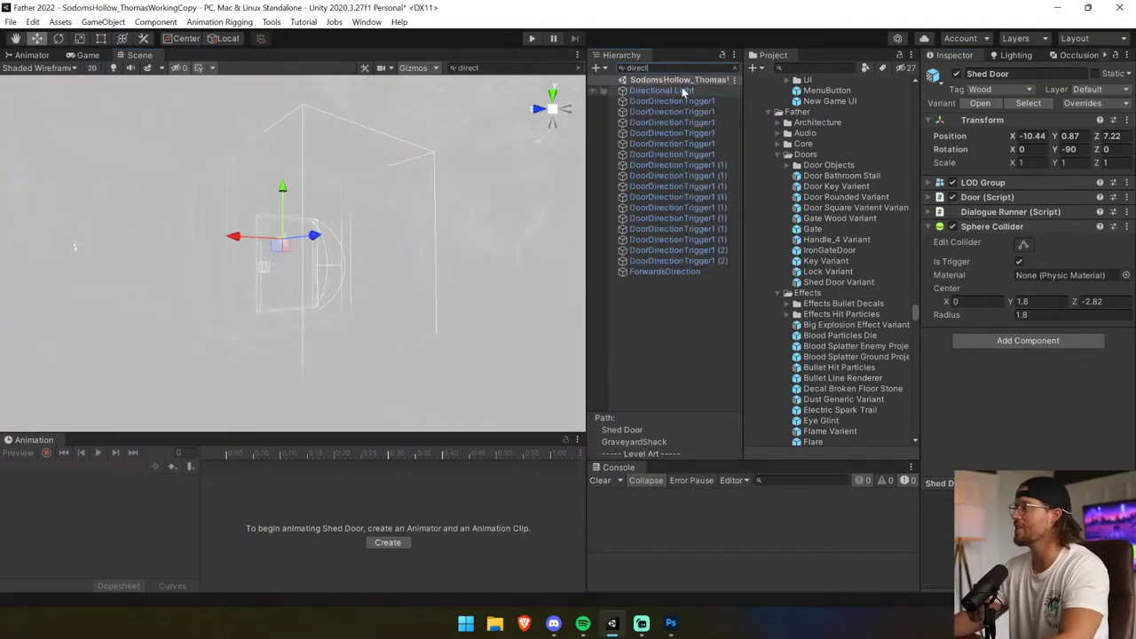
left_click(682, 90)
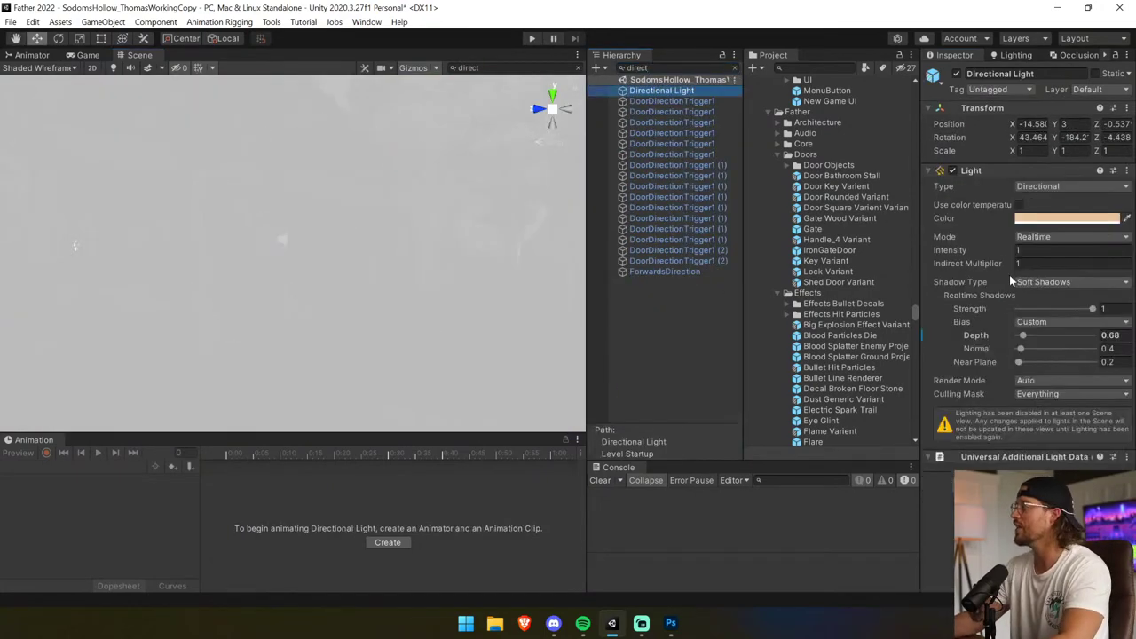
left_click(84, 55)
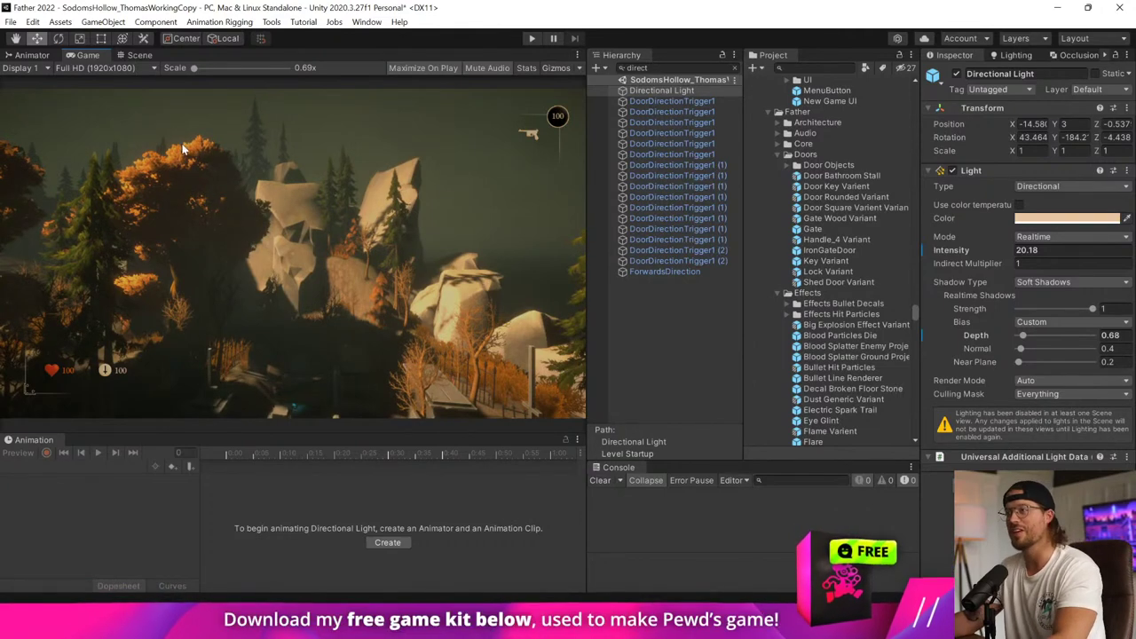
left_click(139, 55)
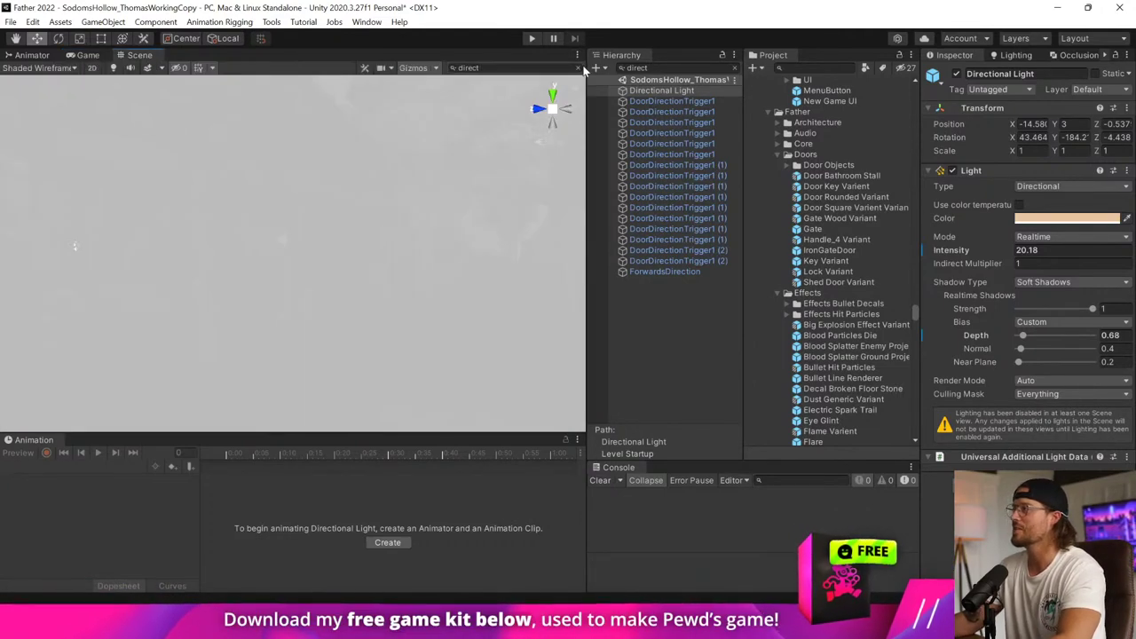
left_click(578, 69)
Select the Shed Door and shift it along its local Z axis to about X -12.1.
right_click_drag(399, 267, 598, 276)
left_click(314, 279)
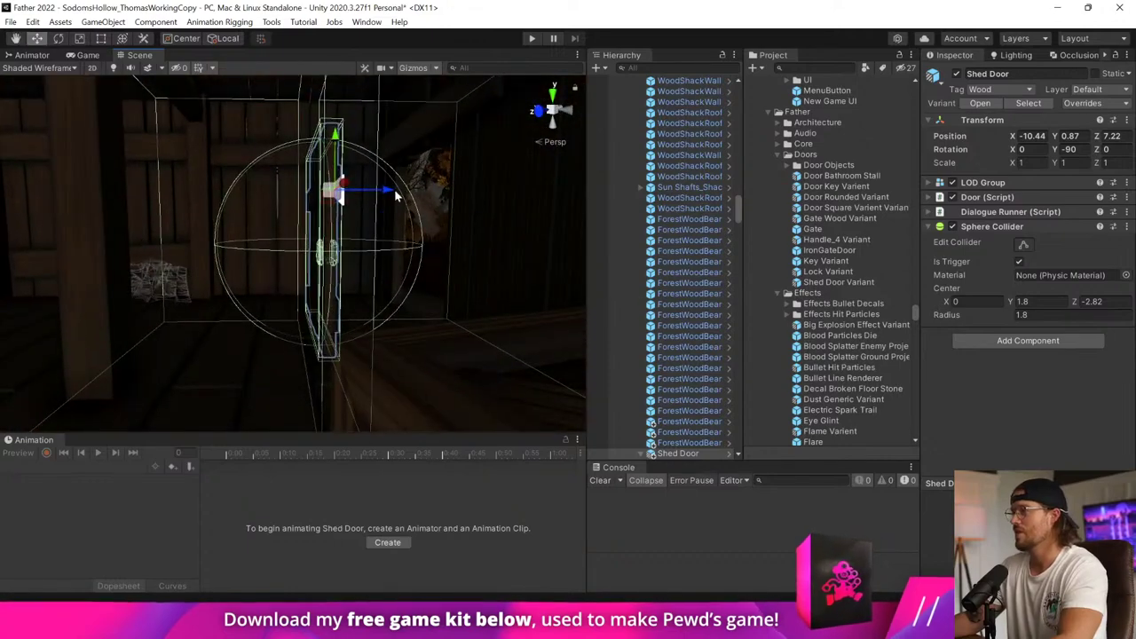
left_click_drag(391, 190, 495, 195)
Fit the Shed Door into the doorway by moving it sideways to about Z 6.57 and deeper to X -12.28.
right_click_drag(494, 194, 181, 177)
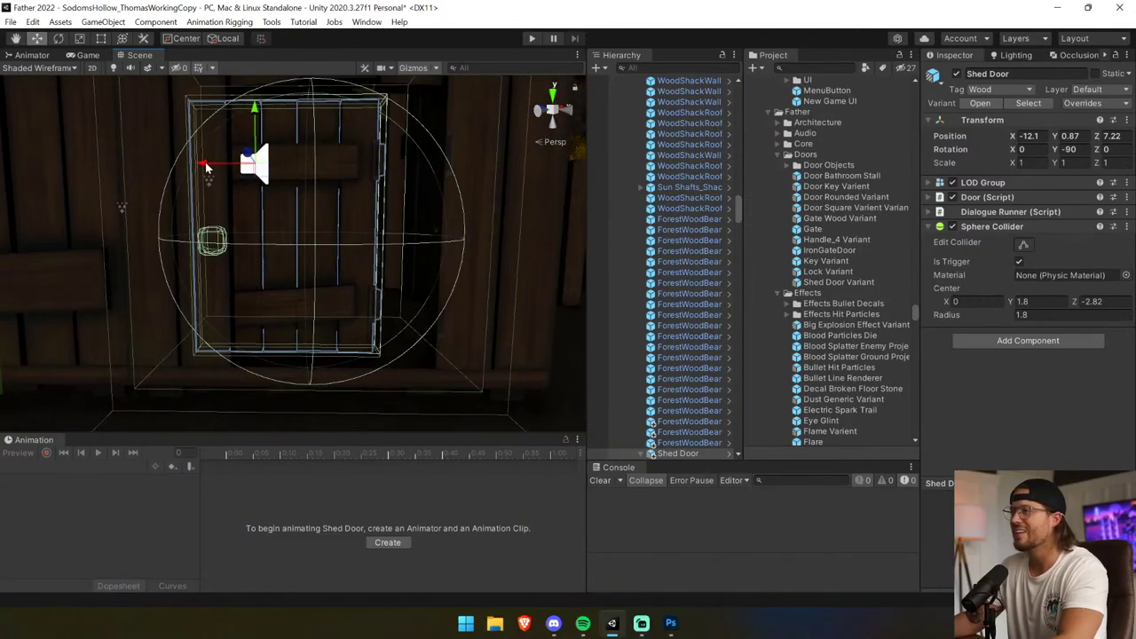
left_click_drag(206, 166, 260, 171)
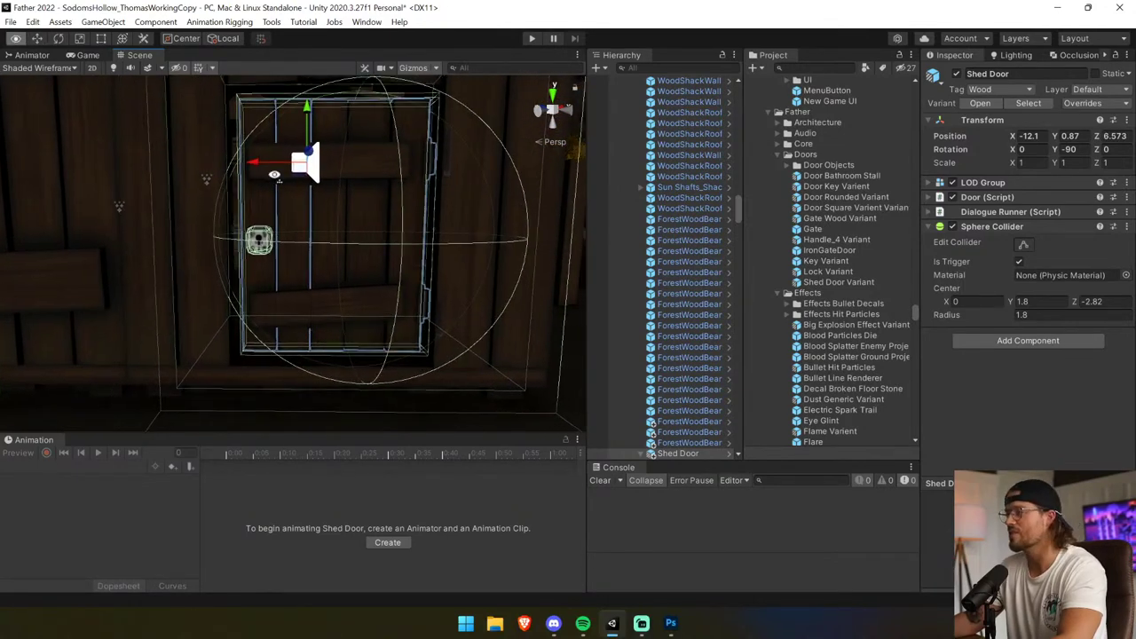
key("a")
right_click_drag(261, 171, 497, 166)
left_click_drag(486, 207, 498, 208)
key("d")
right_click_drag(497, 208, 334, 210)
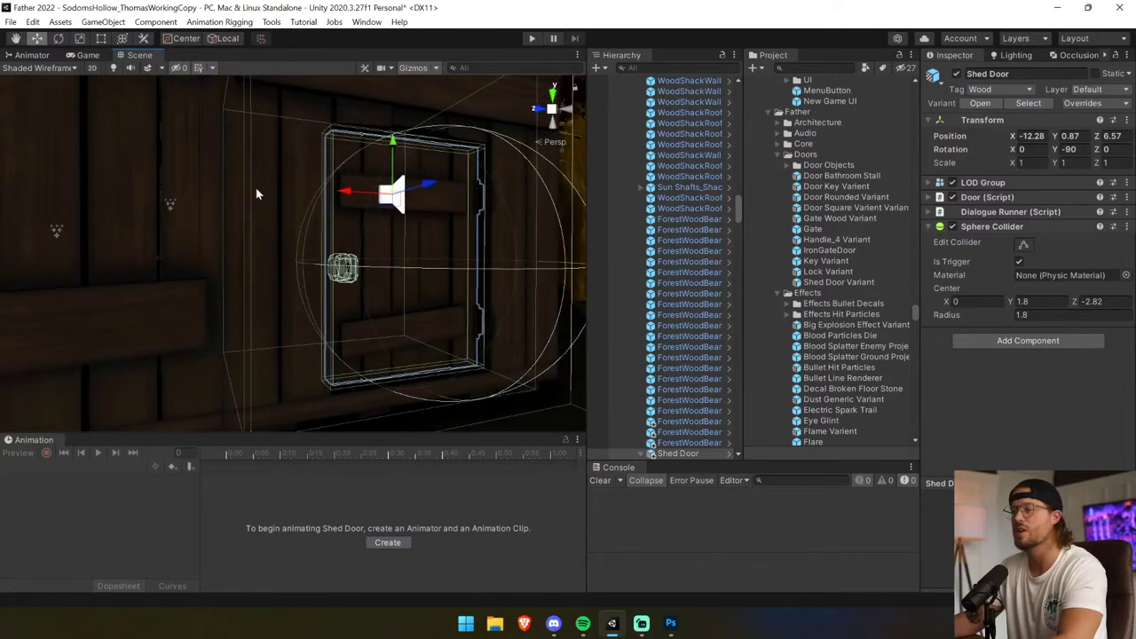
Compare the Shed Door with the Scene view lighting toggled.
left_click(44, 68)
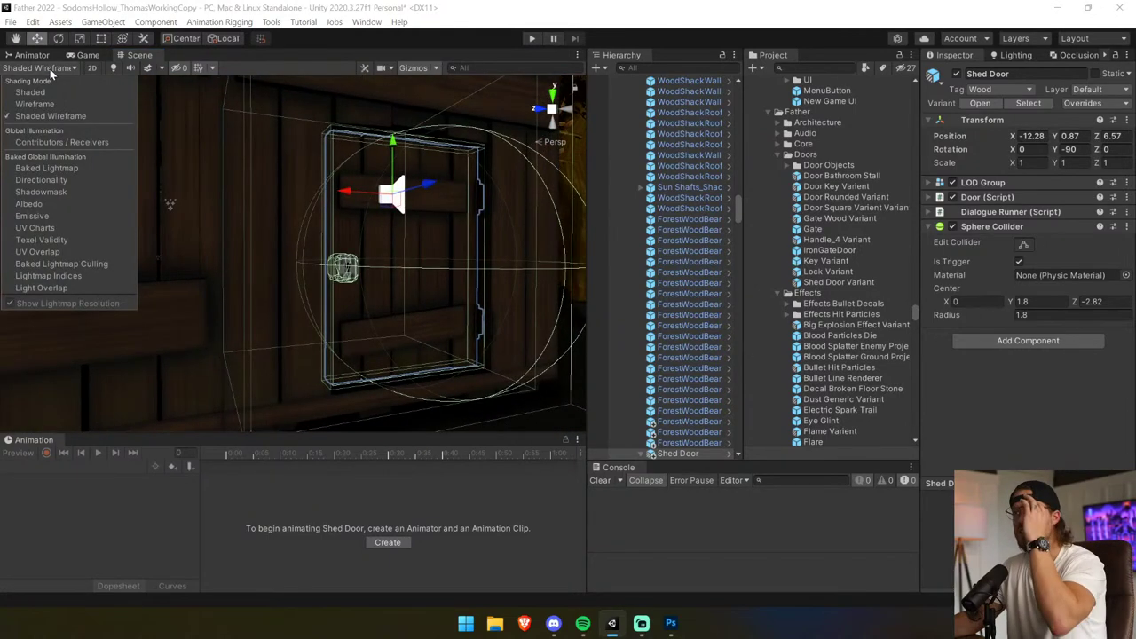
left_click(113, 69)
left_click(113, 69)
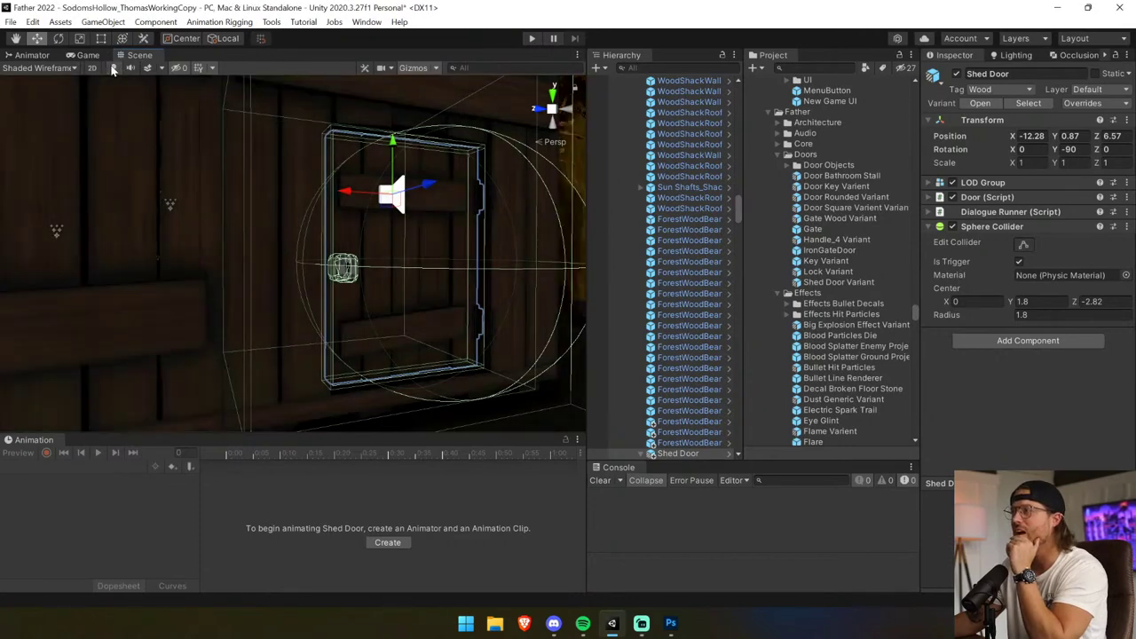
Push the Shed Door deeper into the doorway, to about X -12.43.
left_click(55, 69)
left_click(55, 69)
right_click_drag(378, 232, 461, 214)
left_click_drag(397, 205, 412, 208)
right_click_drag(412, 208, 314, 188)
left_click_drag(313, 187, 222, 355, "alt")
Inspect the doorway from several distances and angles, then reselect the Shed Door.
left_click(413, 281)
right_click_drag(459, 272, 477, 352)
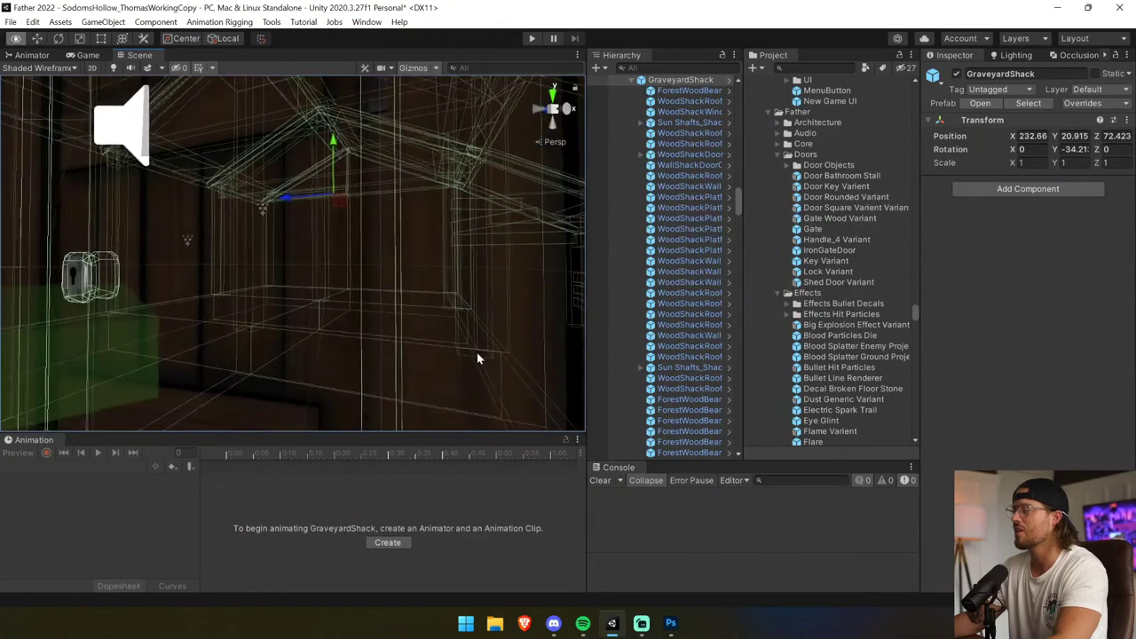
left_click(479, 351)
scroll(478, 351, "down", 3)
middle_click_drag(435, 331, 533, 350)
left_click(539, 349)
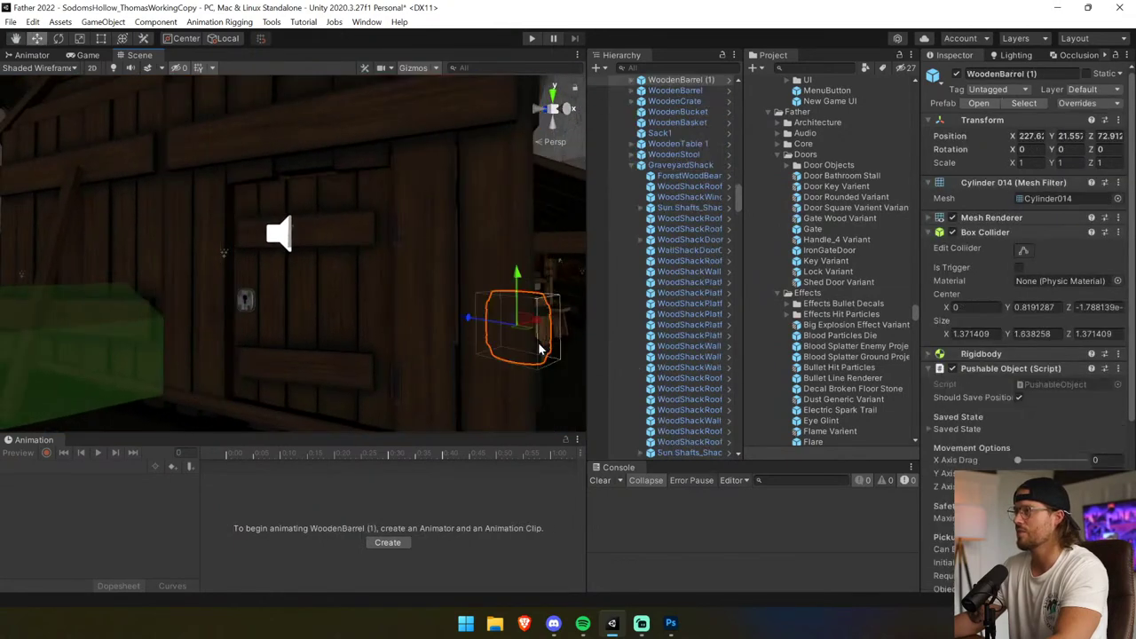
left_click_drag(468, 287, 444, 277, "alt")
left_click(406, 259)
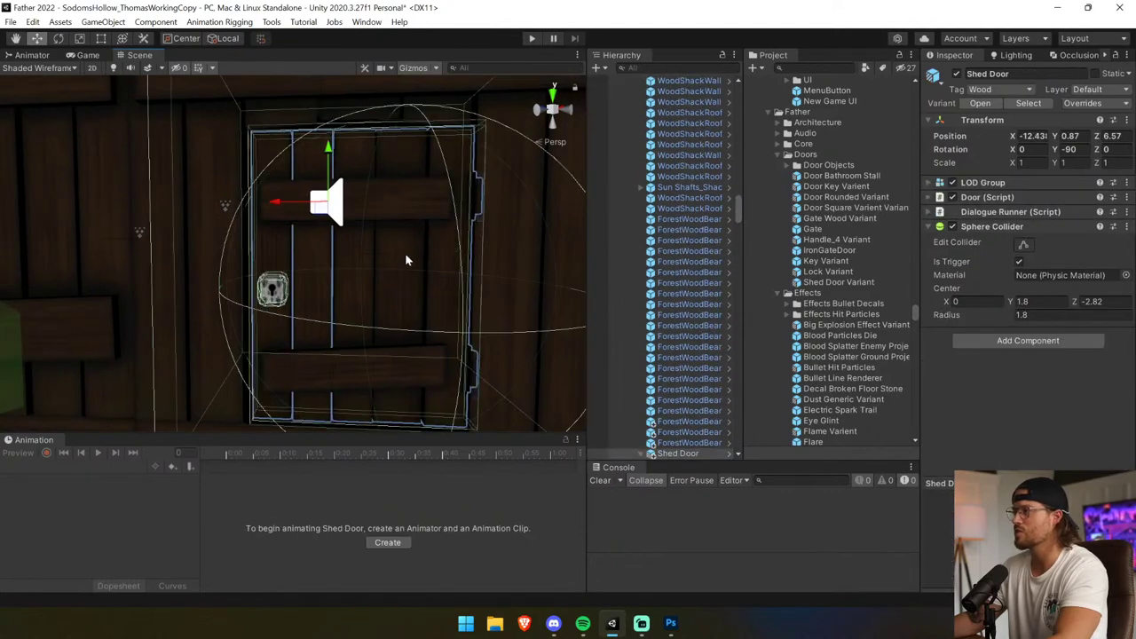
Lower the Shed Door slightly in its opening, to about Y 0.861.
left_click_drag(331, 158, 330, 155)
left_click(561, 212)
mouse_move(538, 266)
left_mouse_down("alt")
mouse_move(530, 274)
mouse_move(536, 267)
left_mouse_up("alt")
right_click_drag(537, 267, 444, 219)
left_click(513, 266)
key("w")
left_click(356, 247)
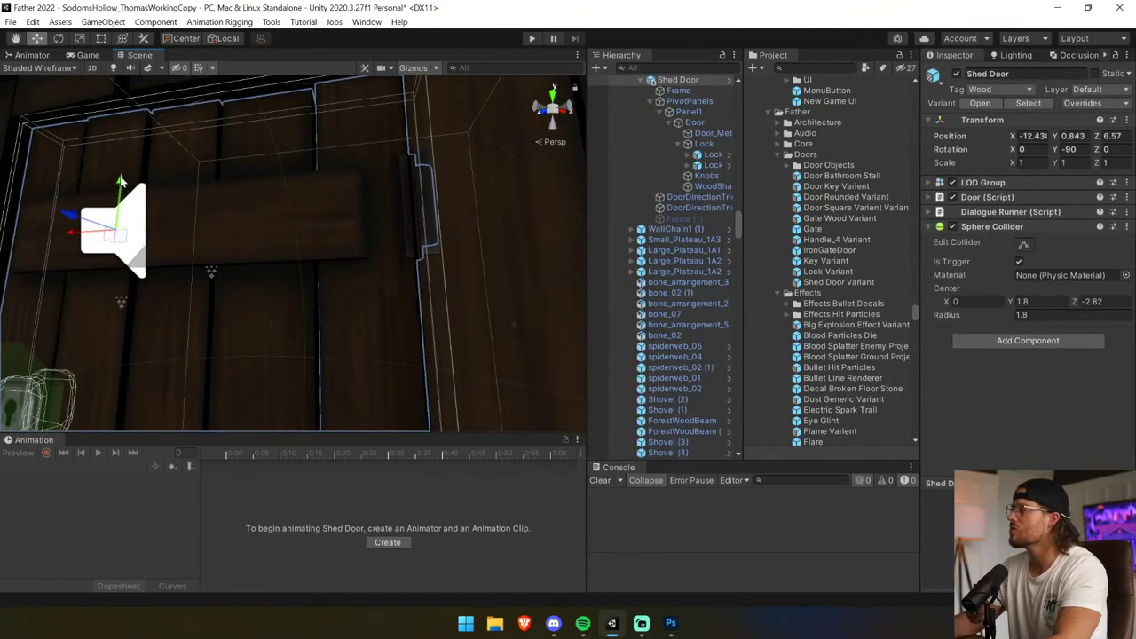
scroll(630, 129, "up", 1)
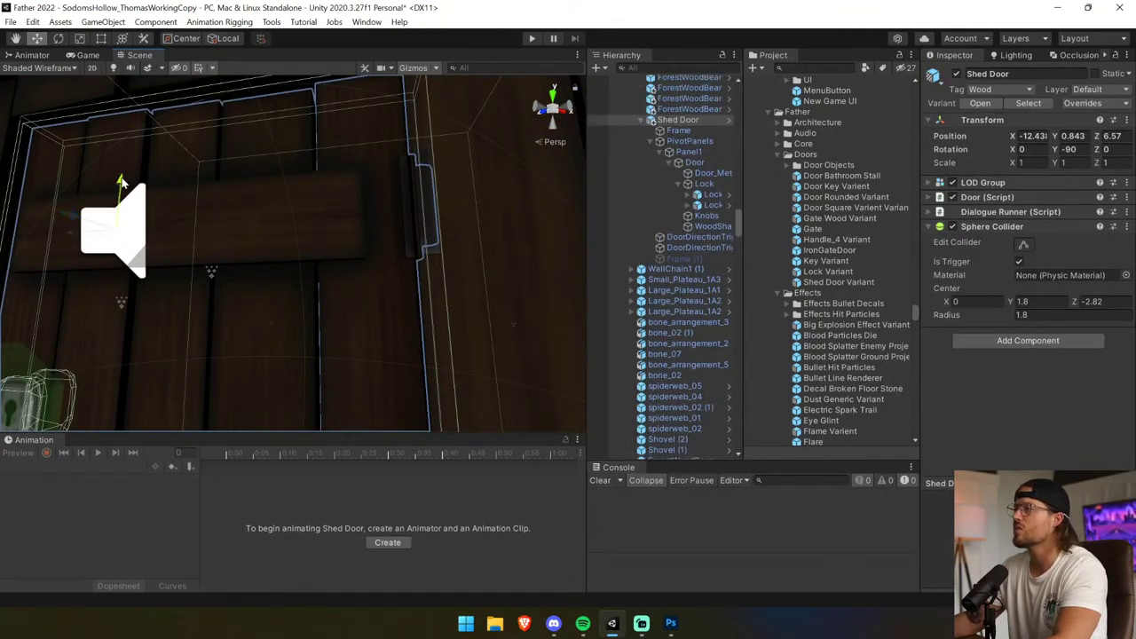
left_click_drag(122, 180, 369, 251, "alt")
left_click(480, 287)
left_click(368, 251)
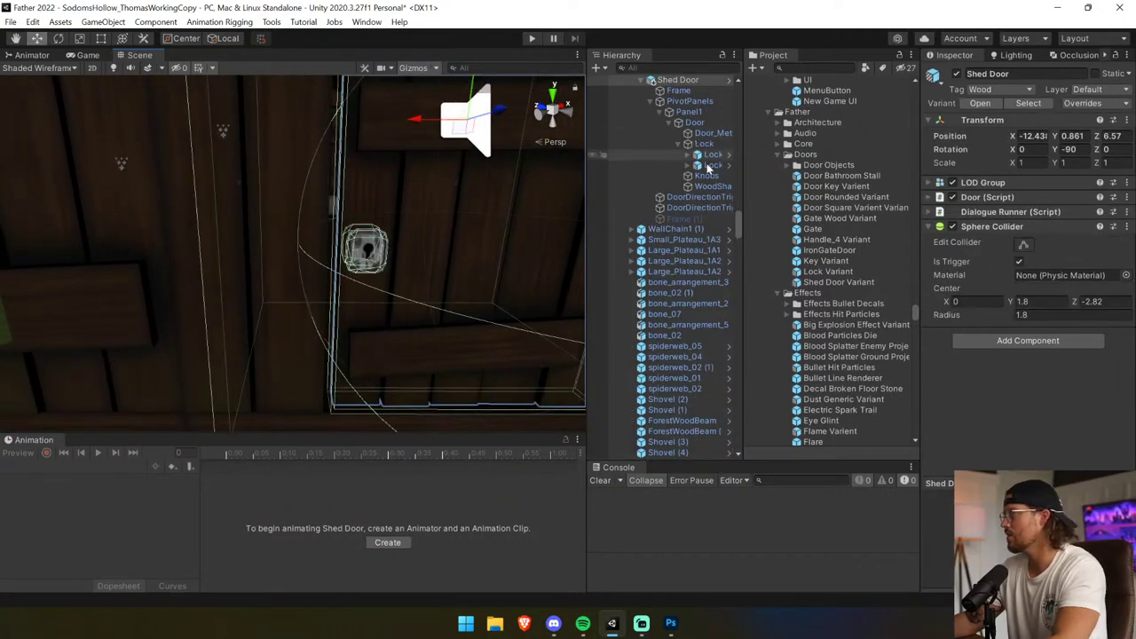
Examine the components of the Shed Door's child objects, including Door_MetalParts, Panel1, Frame, PivotPanels and Door.
left_click(711, 133)
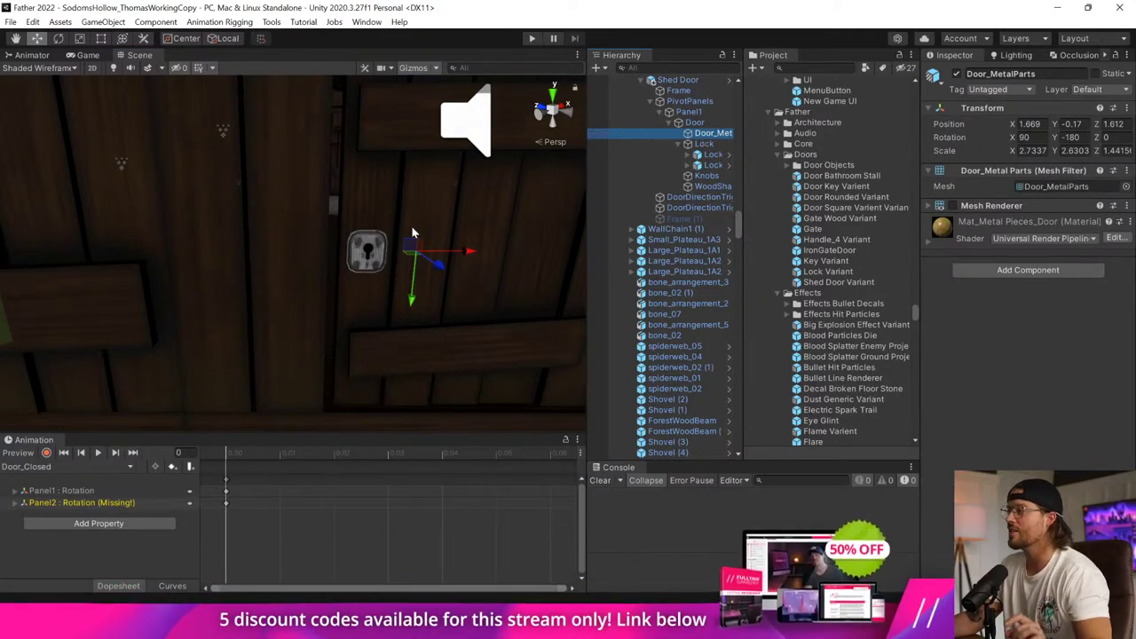
left_click(374, 209)
left_click(697, 112)
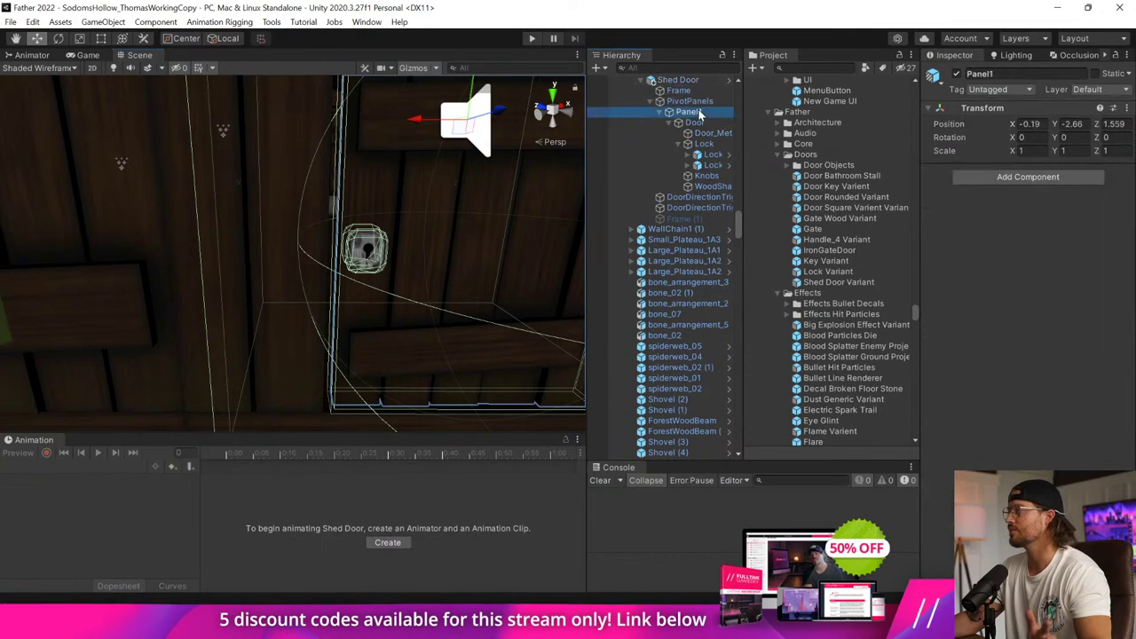
left_click(697, 102)
left_click(696, 93)
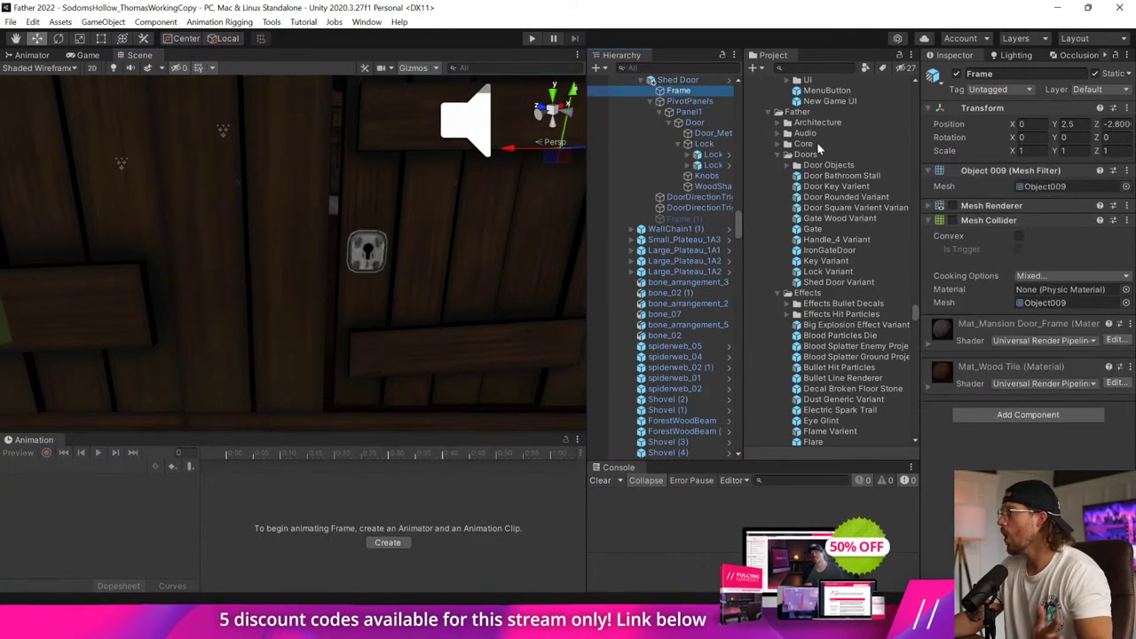
left_click(715, 103)
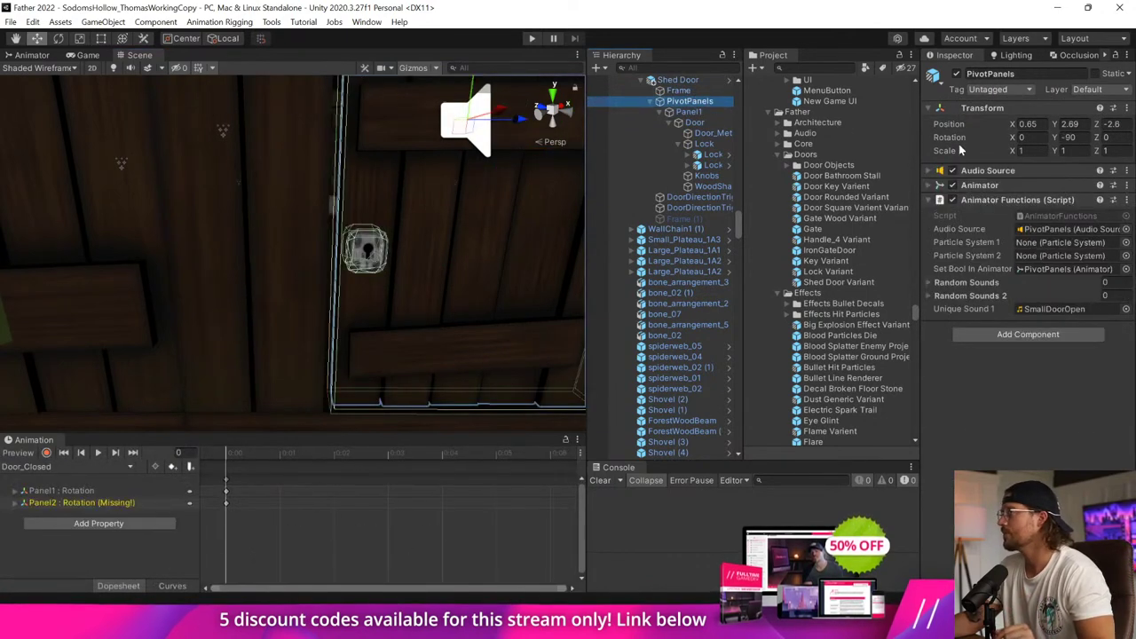
left_click(695, 123)
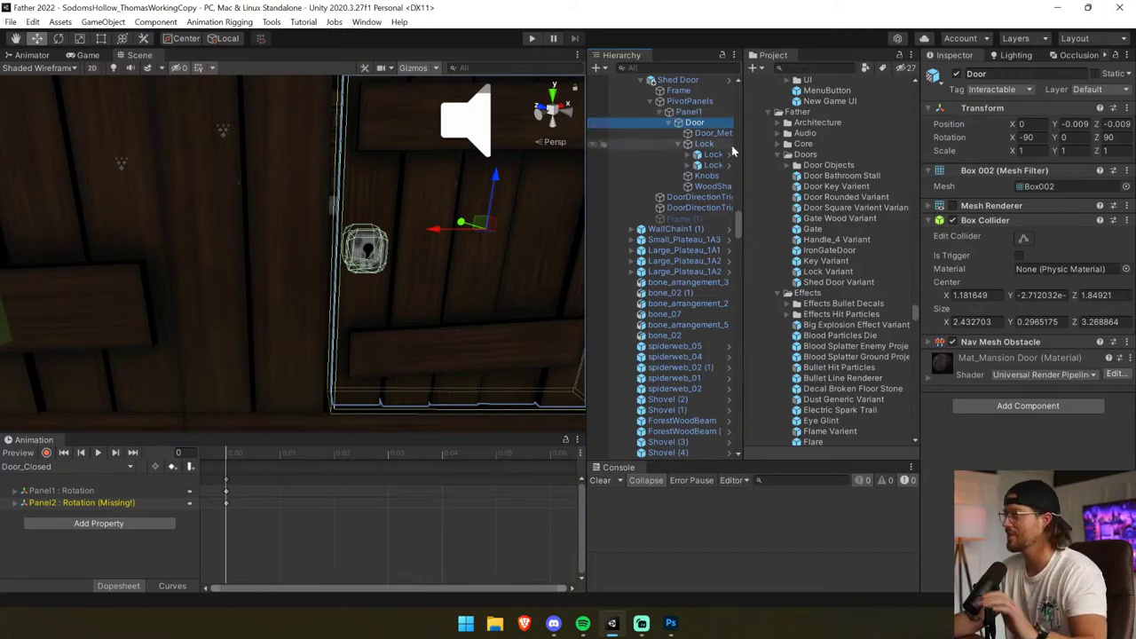
left_click(700, 111)
left_click(701, 103)
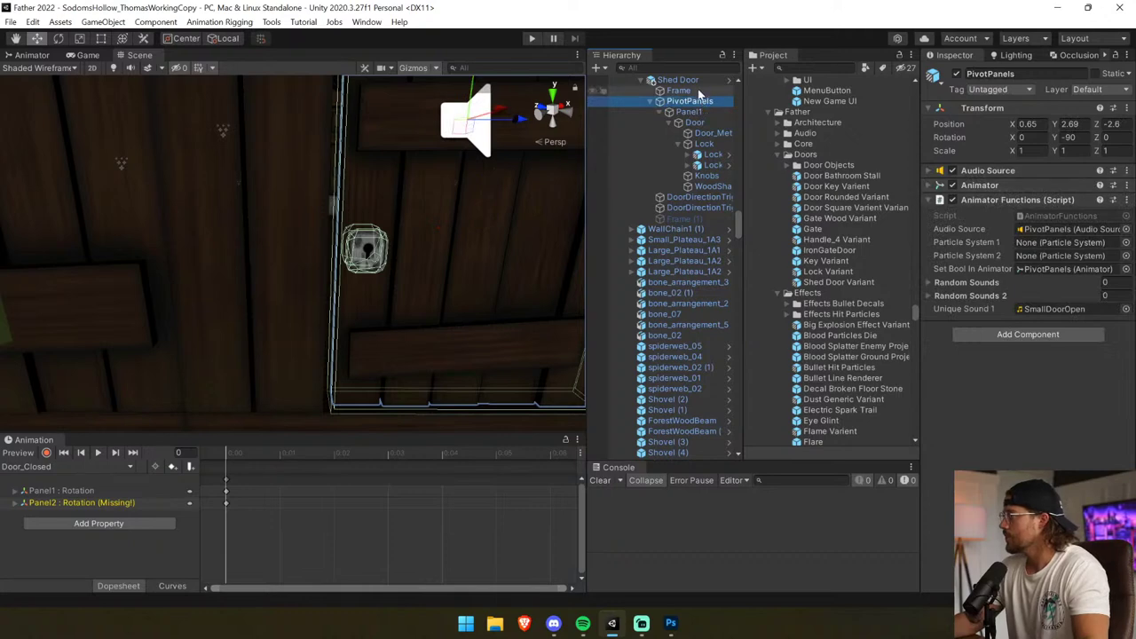
left_click(699, 90)
Set the Key in the Shed Door's Door script to Sodoms Hollow Orange Key.
left_click(696, 80)
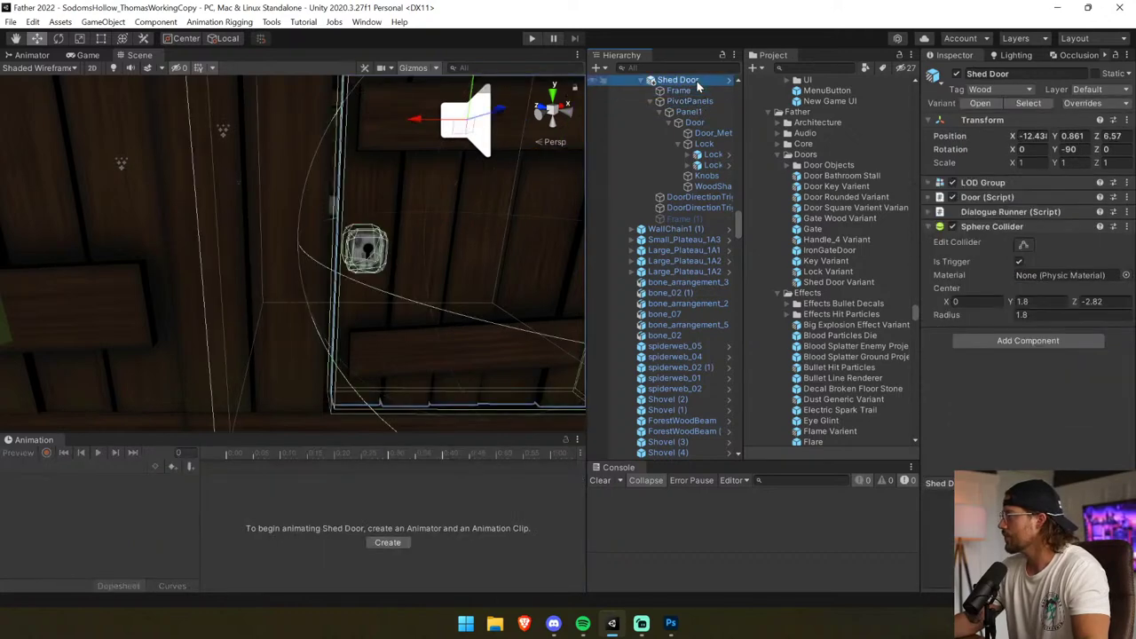
left_click(1005, 196)
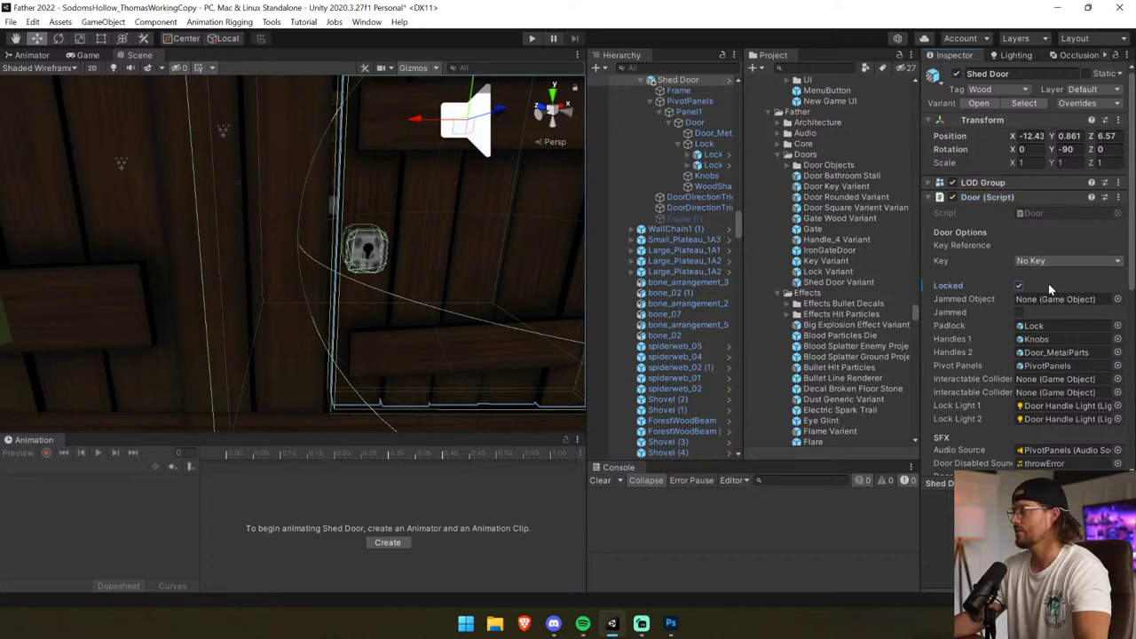
left_click(1048, 261)
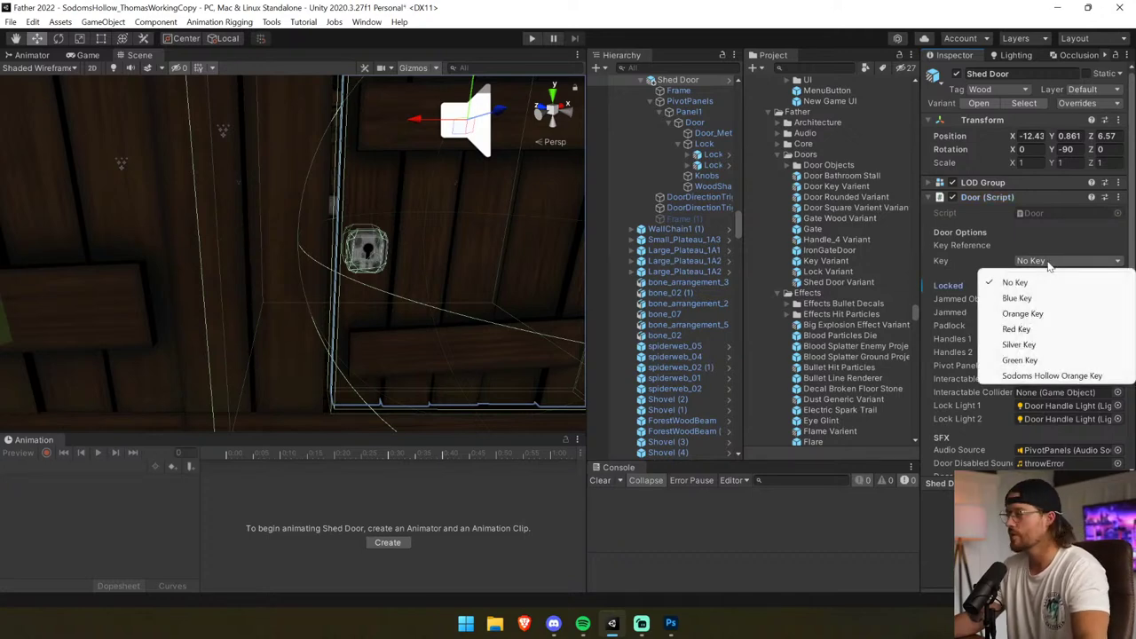
left_click(1043, 377)
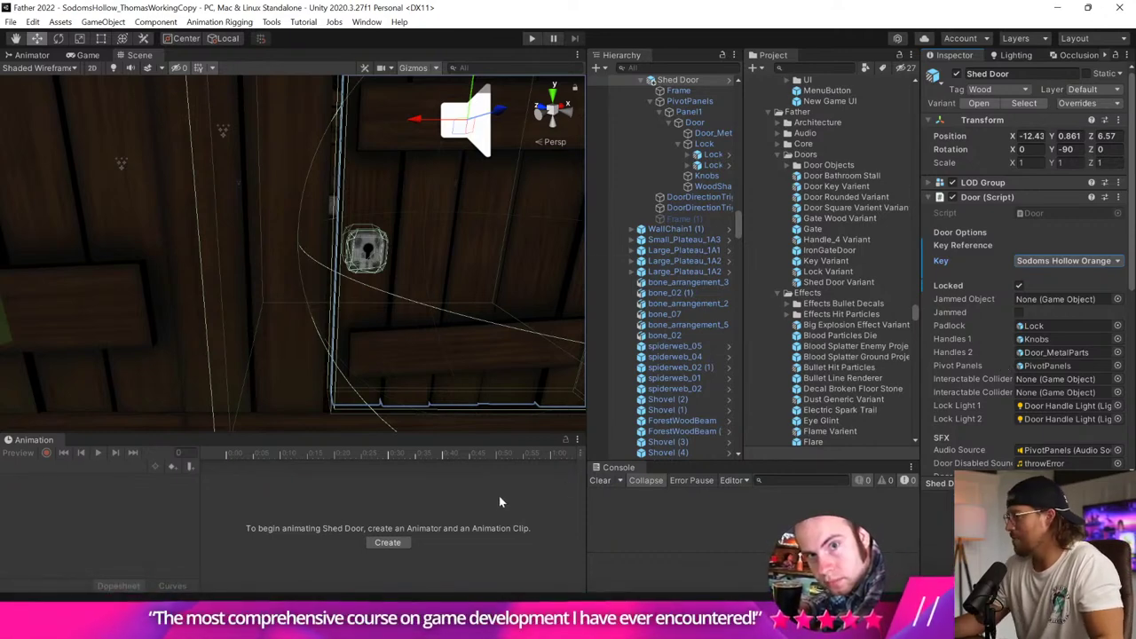
Playtest the level by walking to the shack and trying its door, then stop the game and clear the console.
left_click(533, 39)
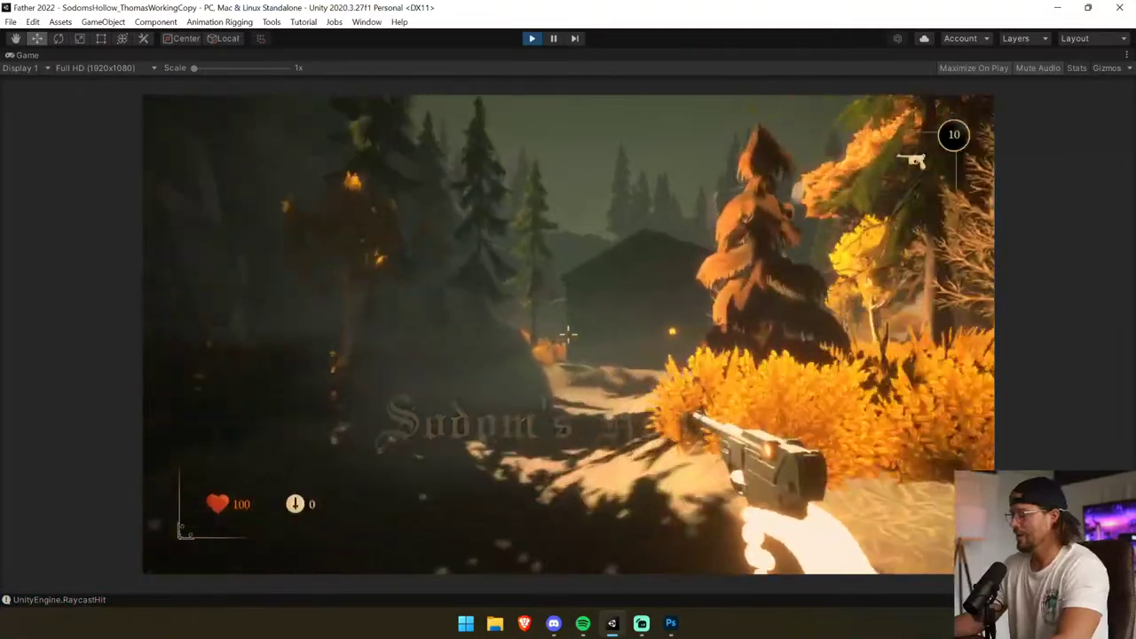
key("w")
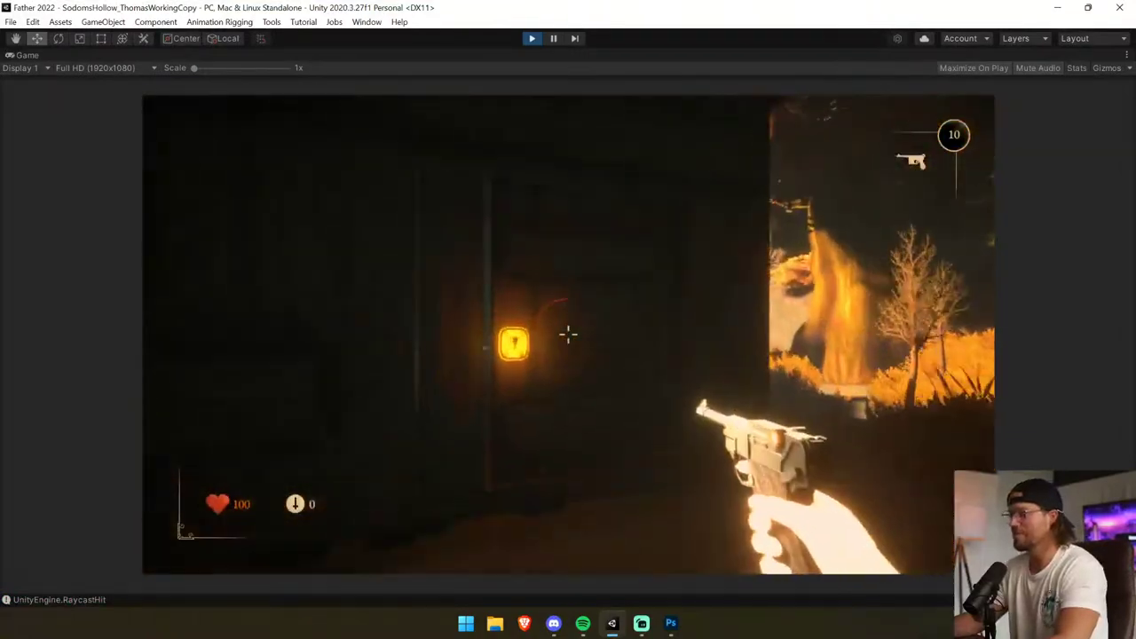
key("w")
key("e")
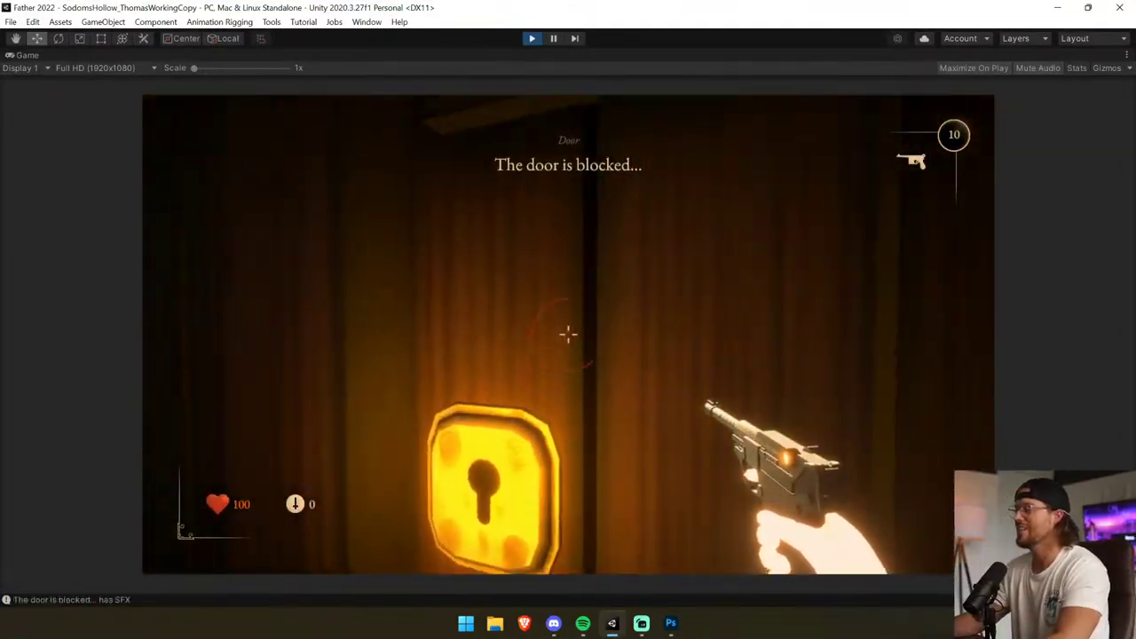
key("s")
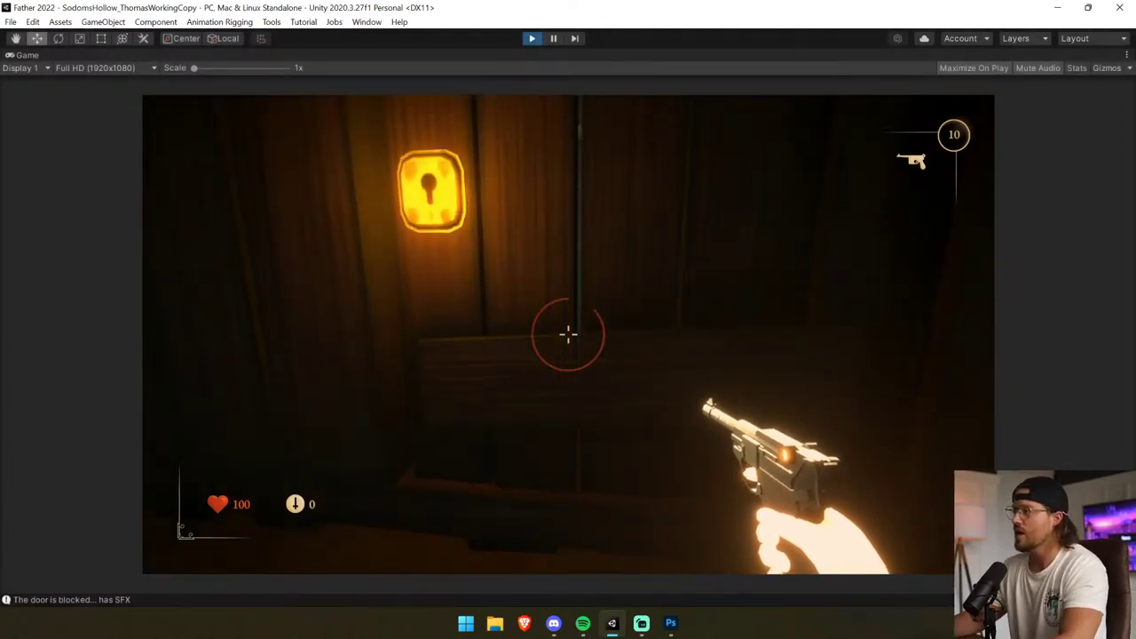
key("ctrl+p")
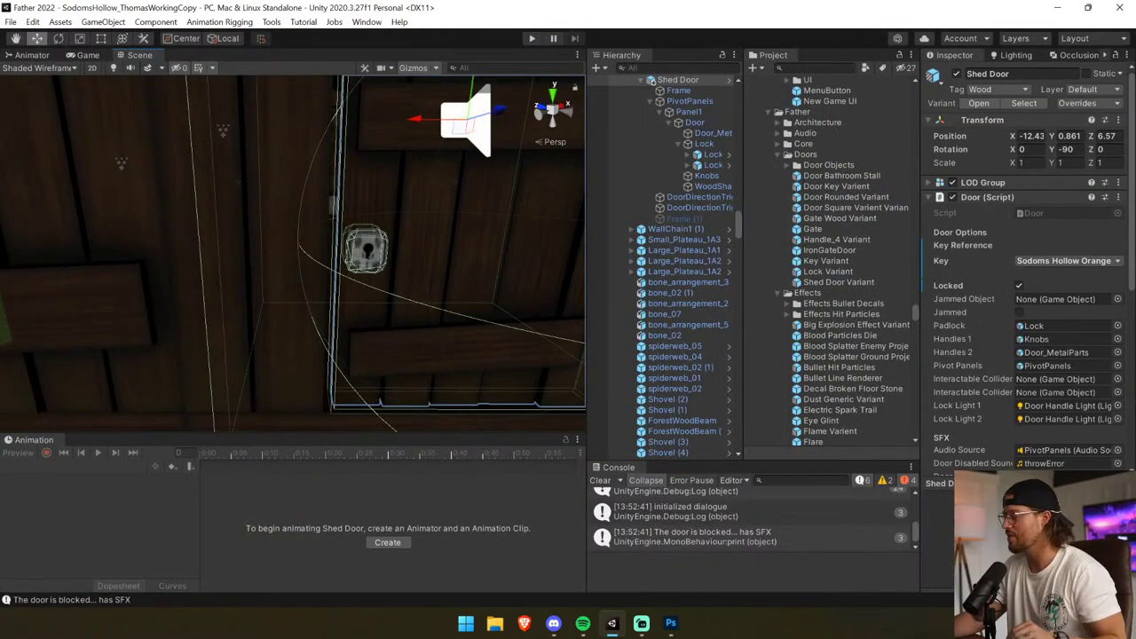
left_click(602, 481)
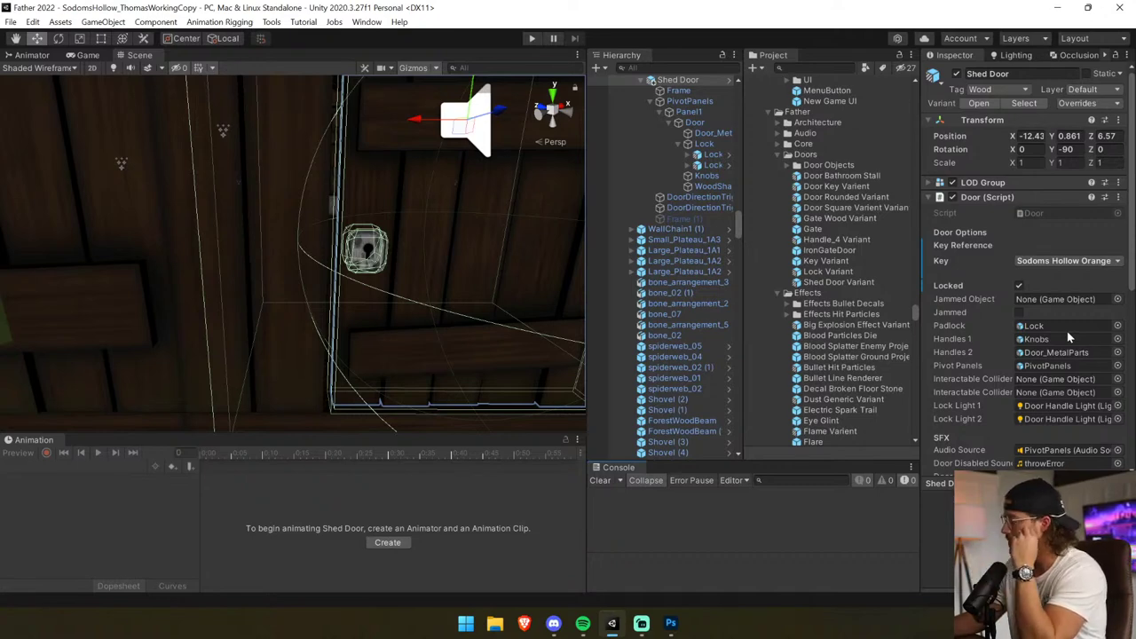
Assign Door-Locked-Dialogue as Element 0 of the Runnable Dialogues in the Shed Door's Dialogue Runner.
scroll(1067, 331, "down", 5)
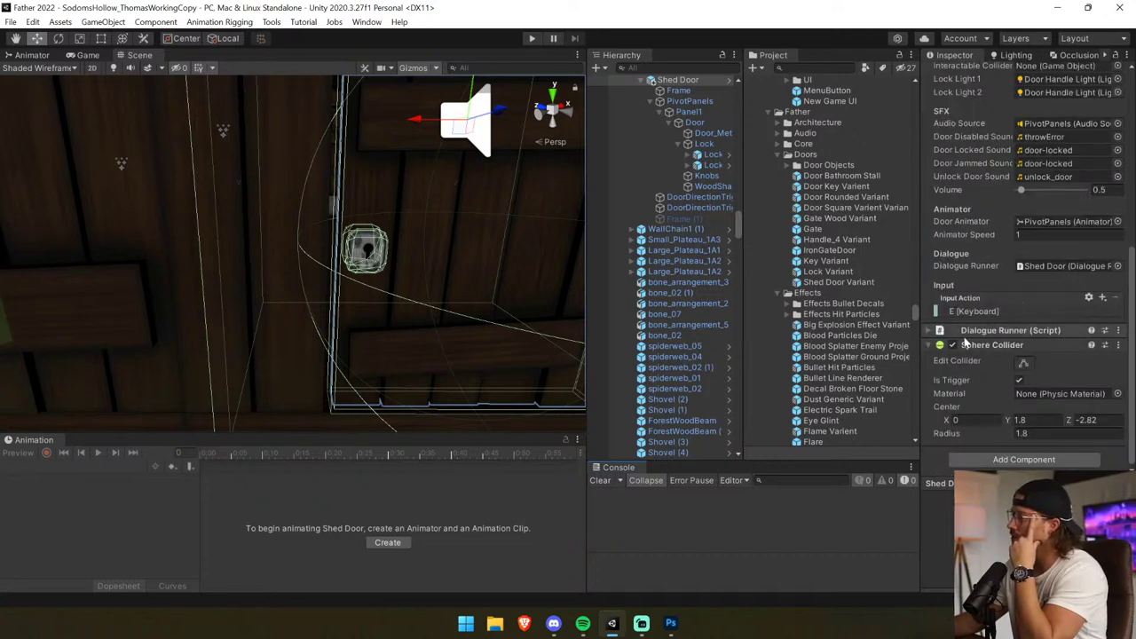
left_click(1003, 331)
scroll(1103, 360, "down", 5)
left_click(1055, 309)
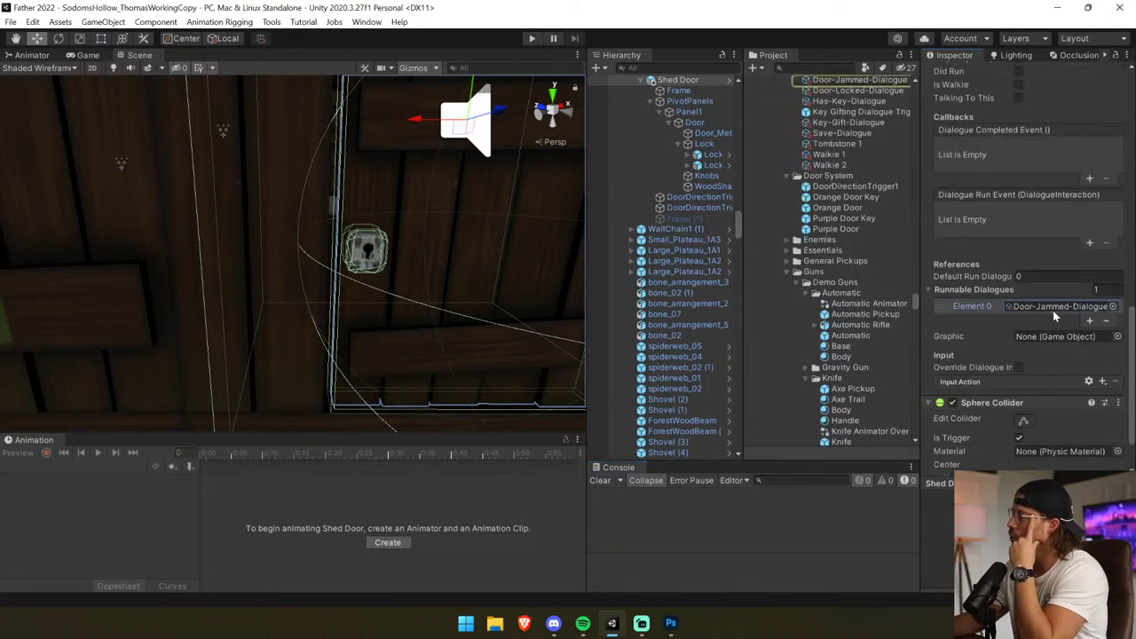
scroll(827, 263, "up", 1)
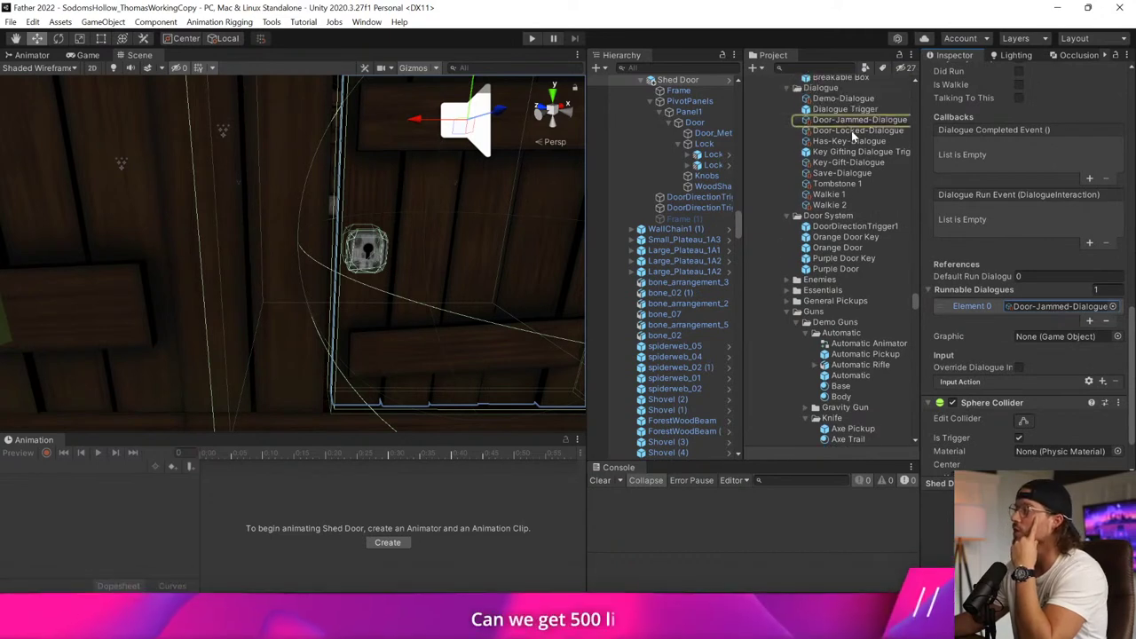
left_click_drag(853, 132, 1074, 311)
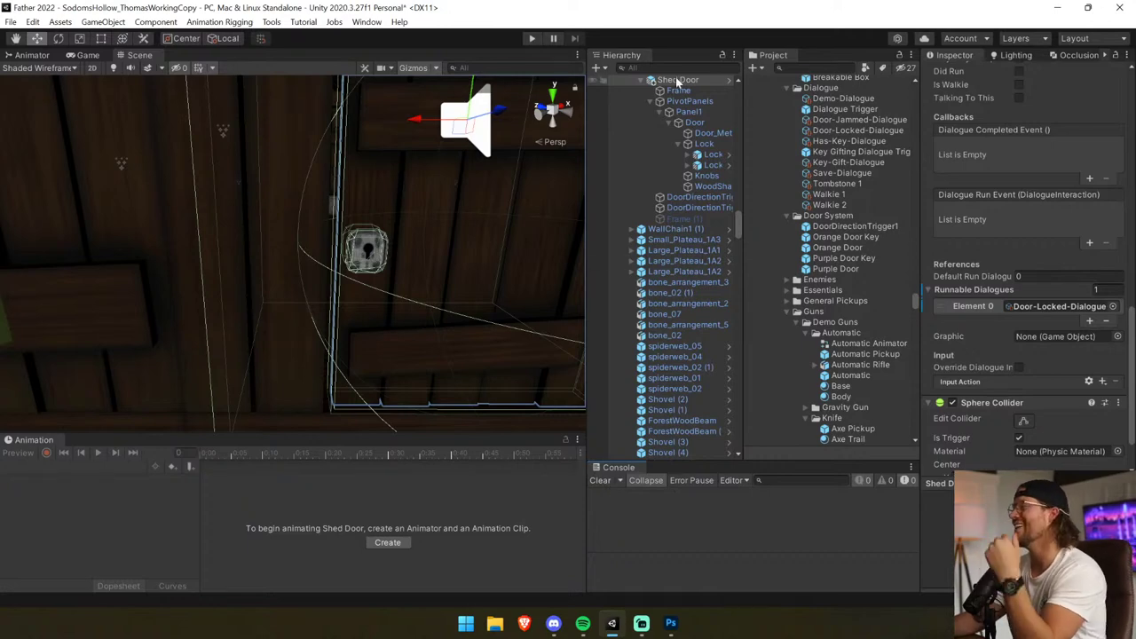
Find the Directional Light by searching the hierarchy for "direc", set its intensity to 1 and clear the search.
type("direc")
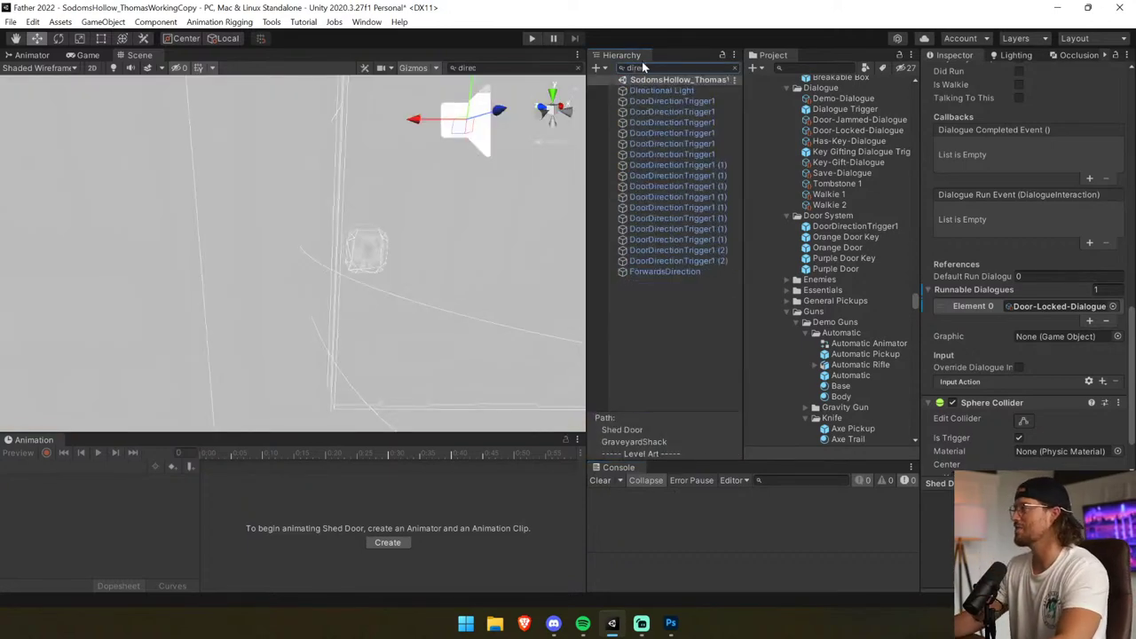
left_click(657, 81)
left_click(660, 89)
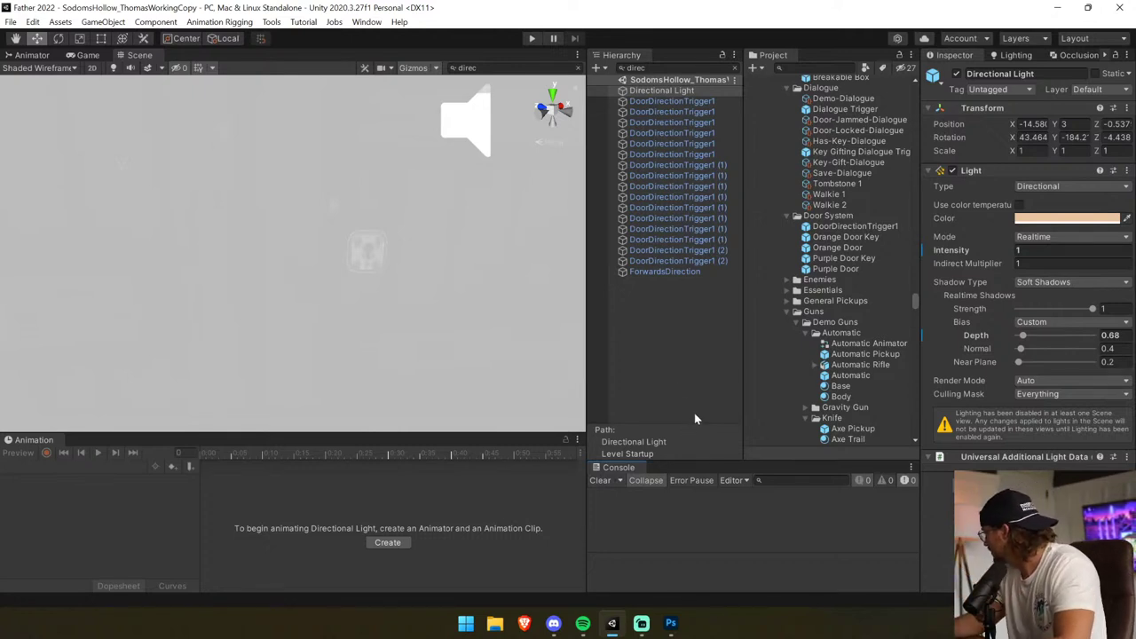
left_click(626, 337)
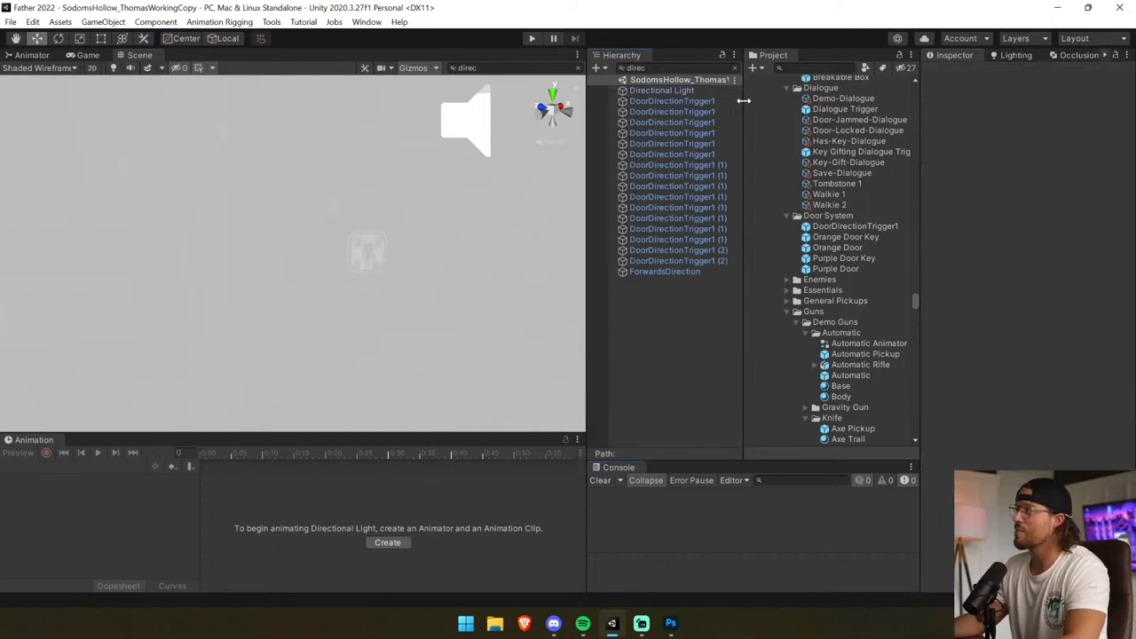
left_click(734, 69)
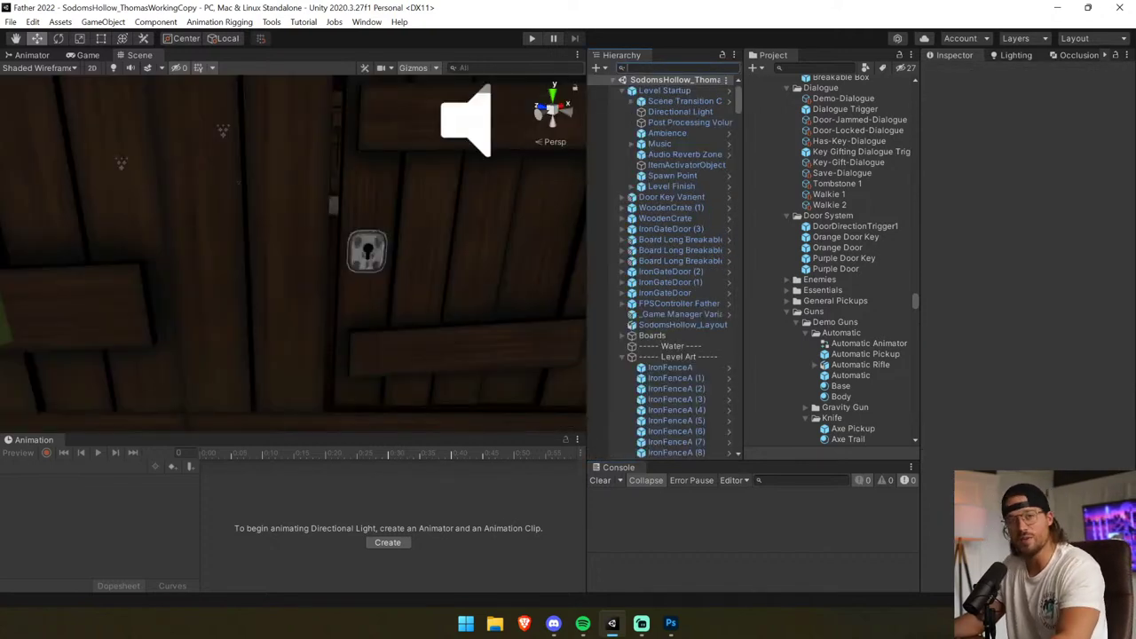
Playtest the level by running through the gate to the wooden shack and trying to open its locked door.
right_click_drag(294, 301, 359, 323)
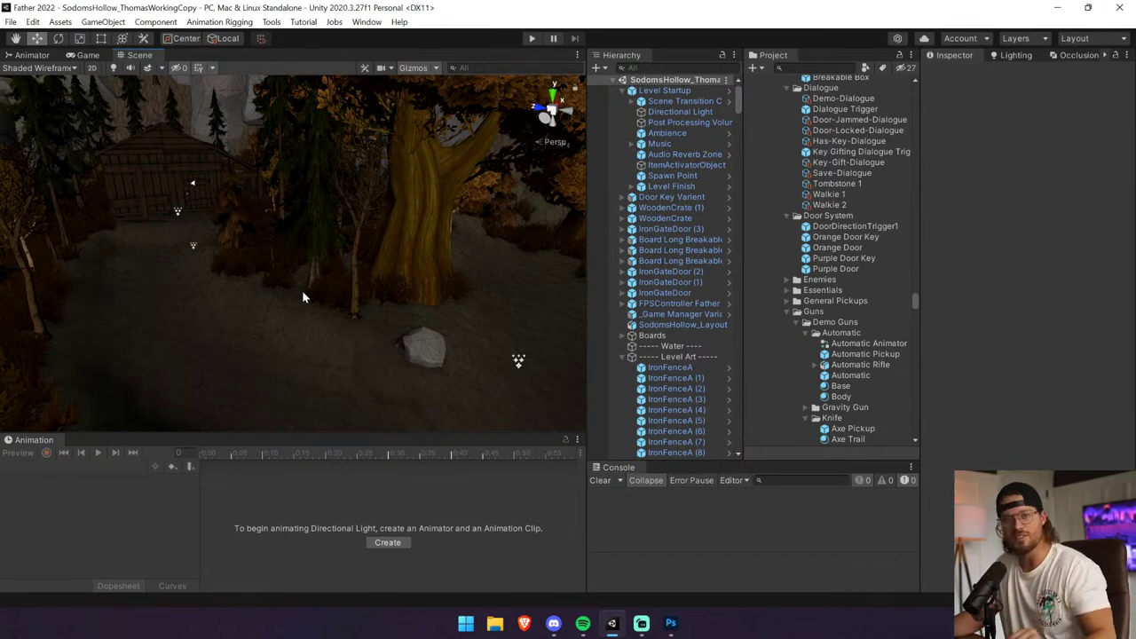
right_click_drag(303, 292, 449, 237)
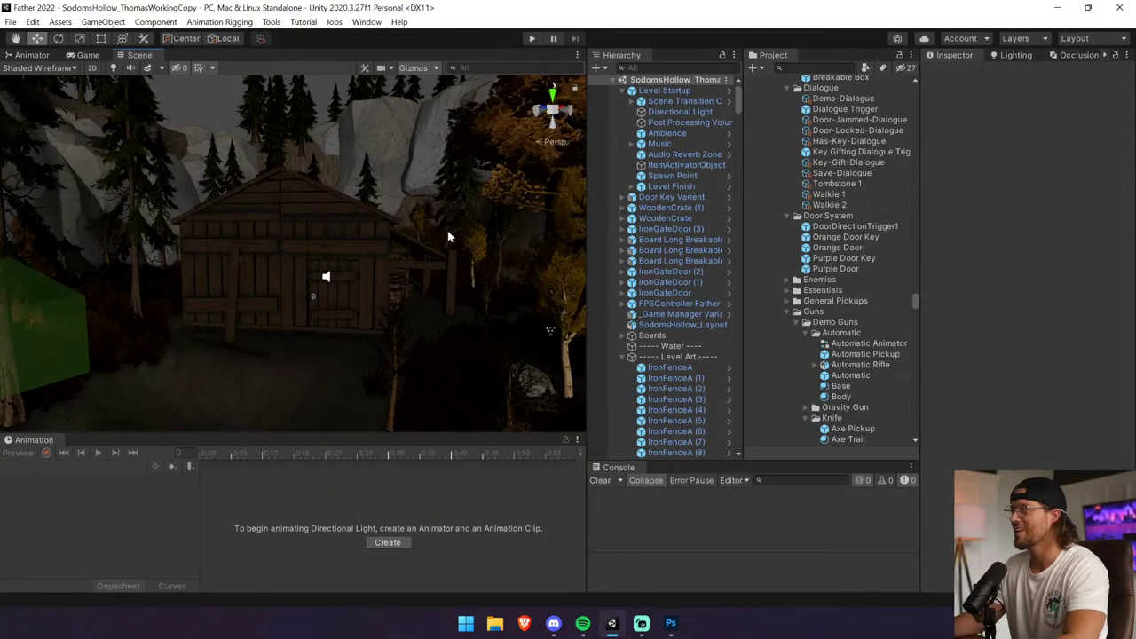
left_click(532, 38)
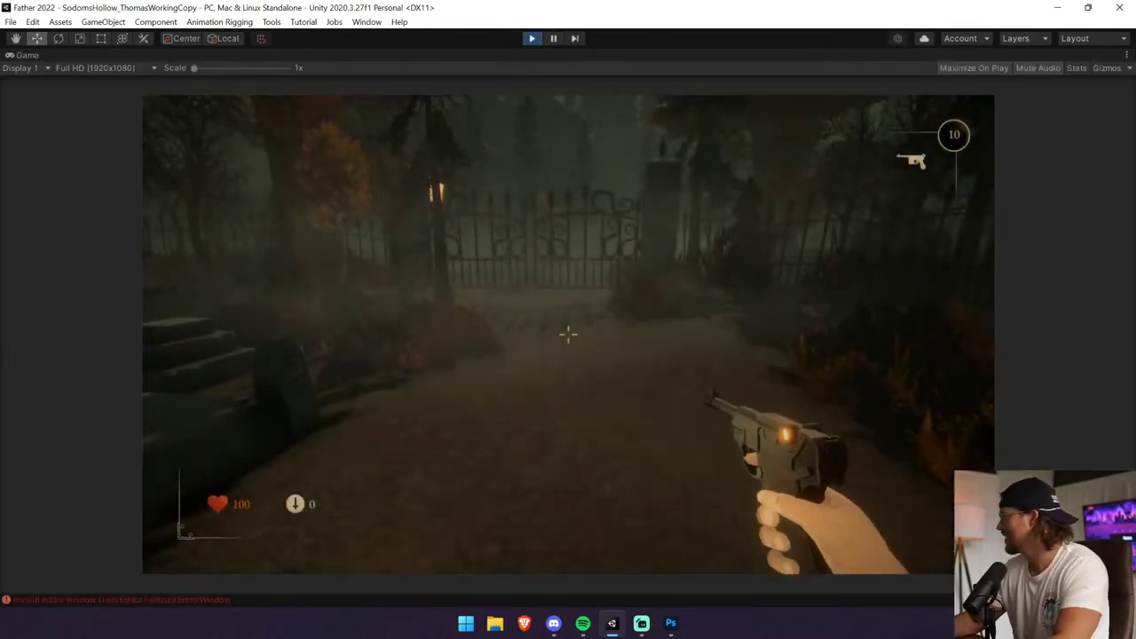
key("shift+w")
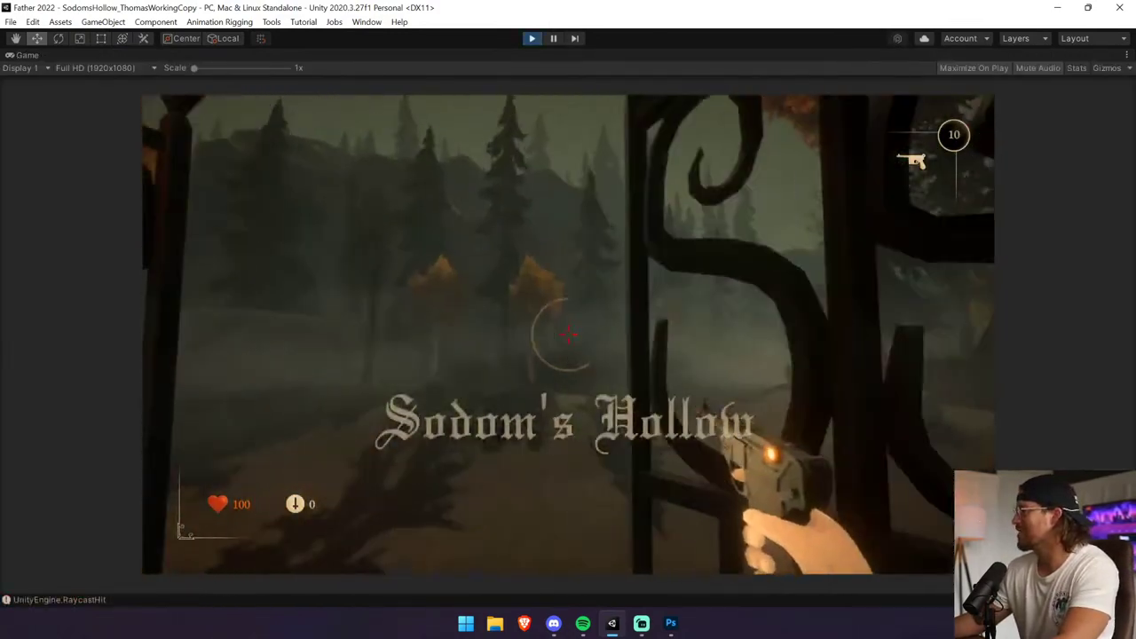
key("w")
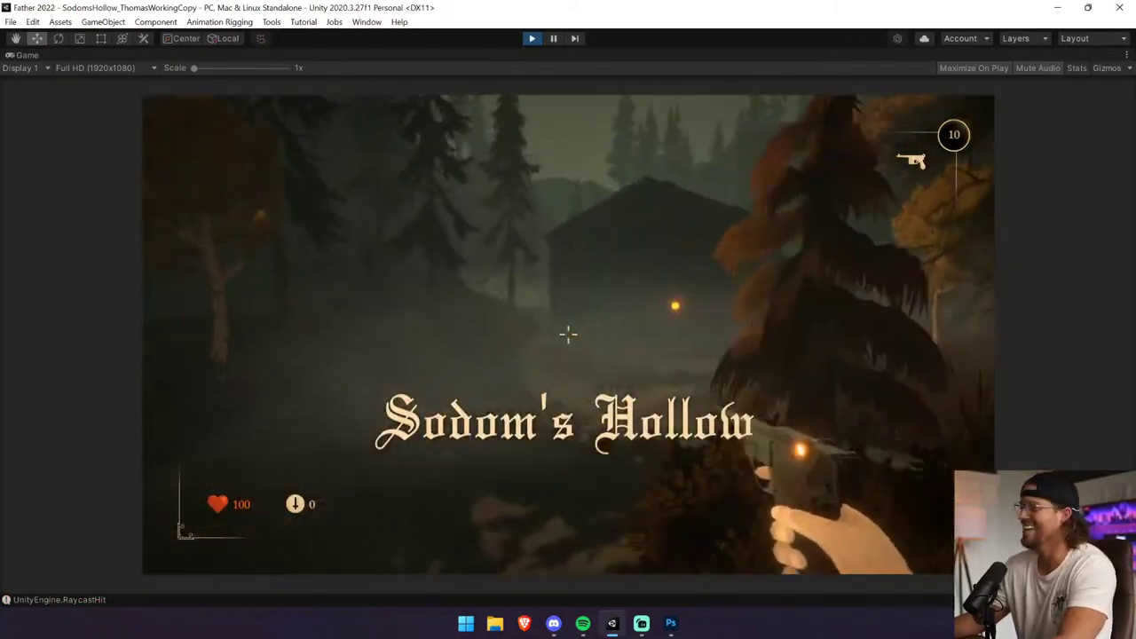
key("w")
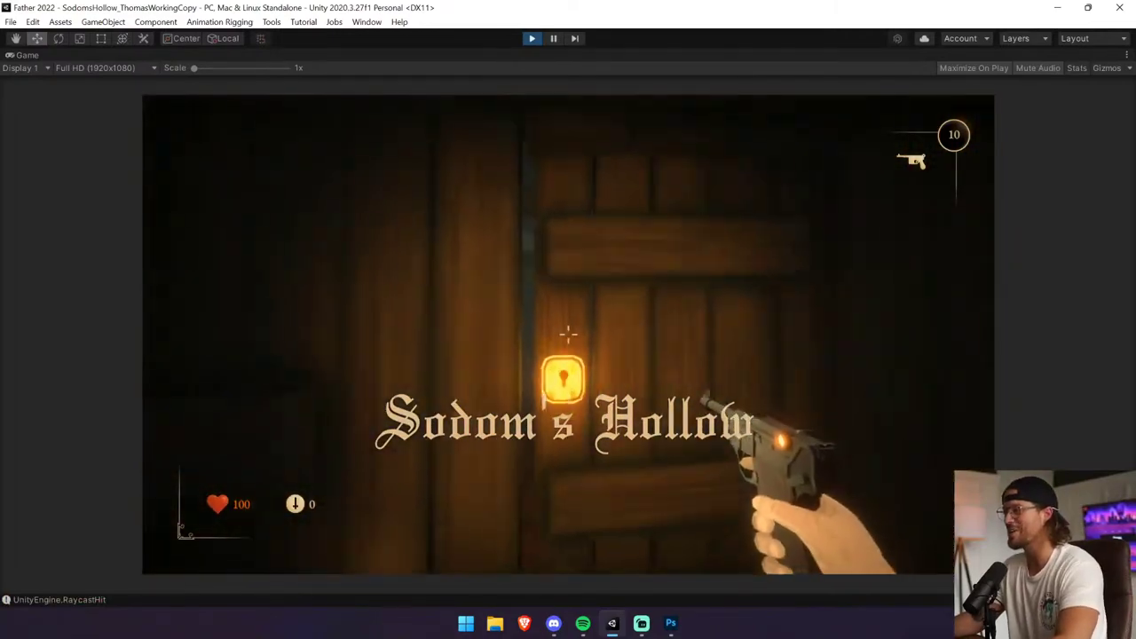
key("w")
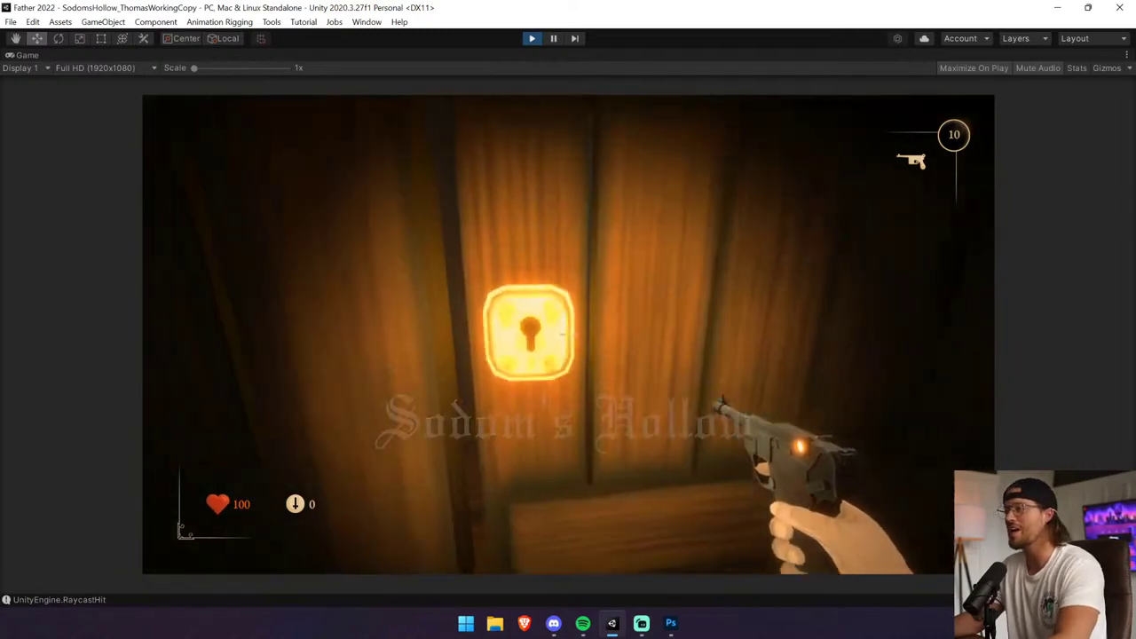
key("e")
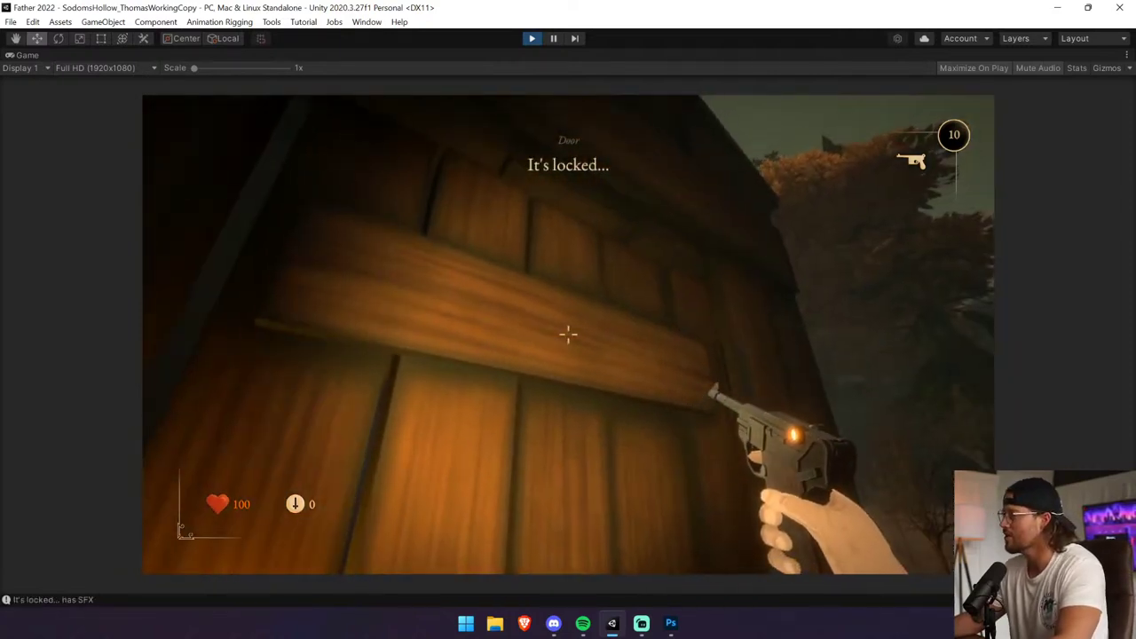
key("w")
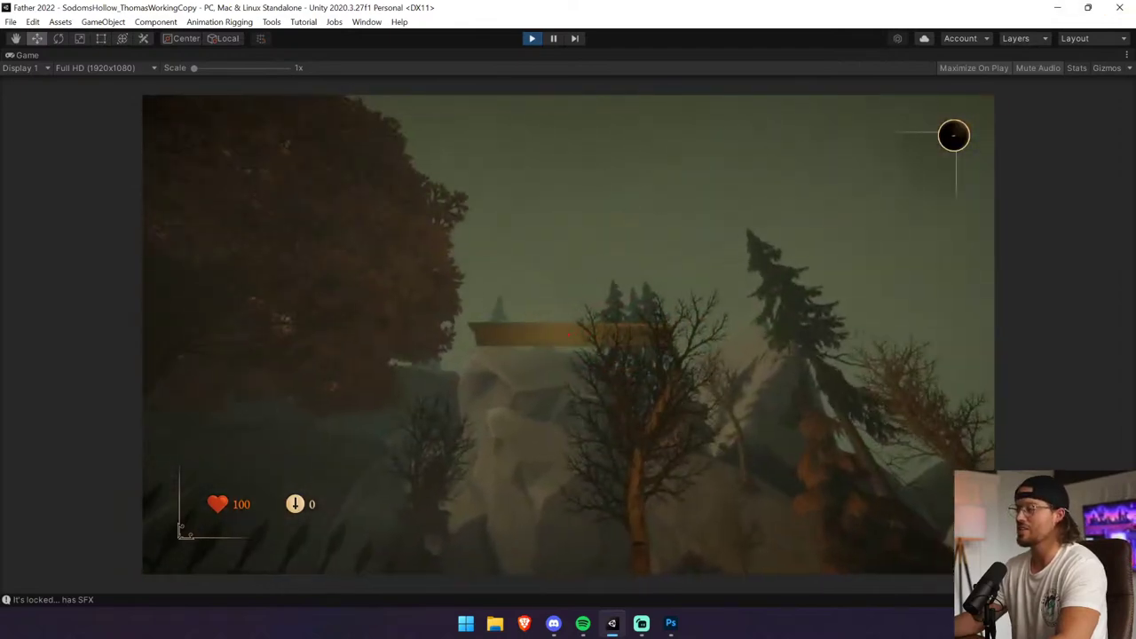
Reopen the Father 2022 project from Unity Hub, dismiss the editor update notice, and return to the Scene view with a cleared console.
key("alt+Tab")
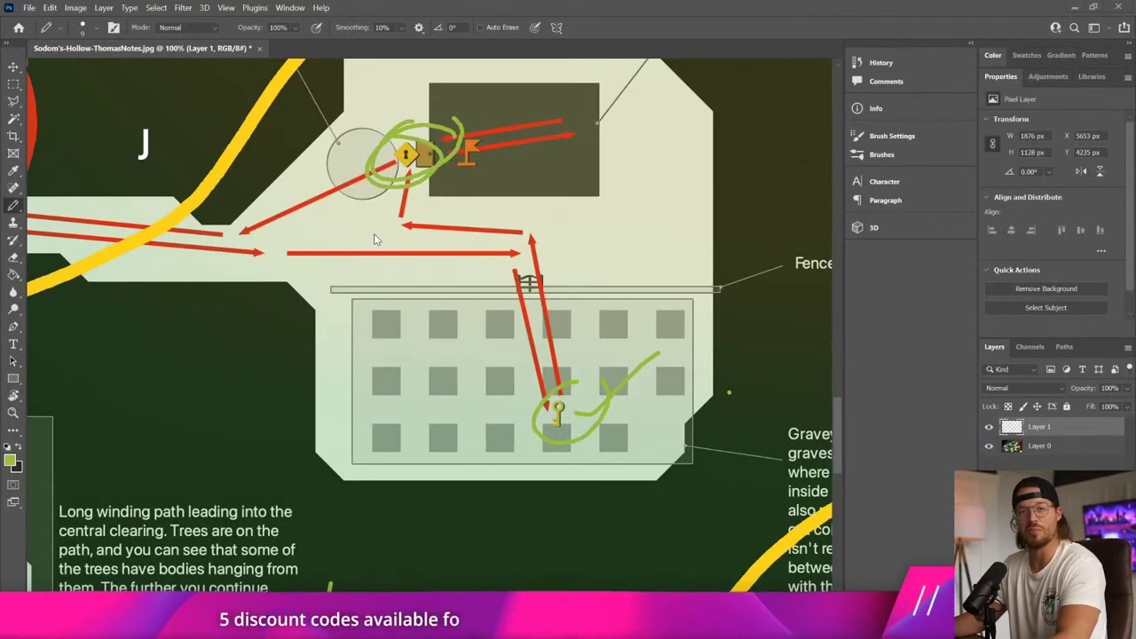
key("super")
type("unity")
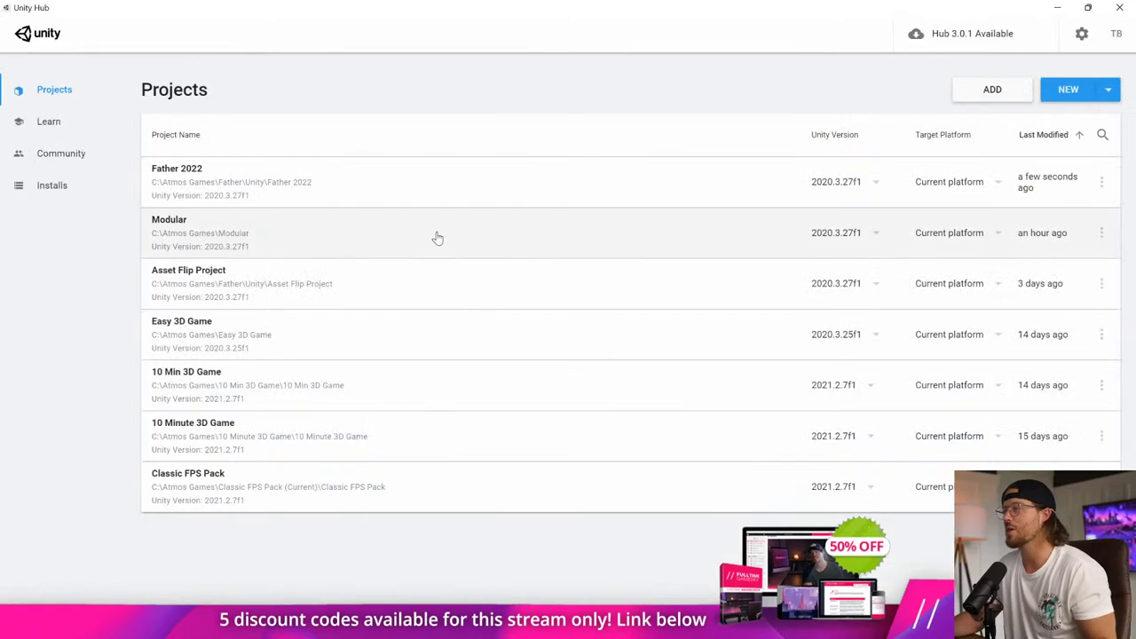
left_click(441, 200)
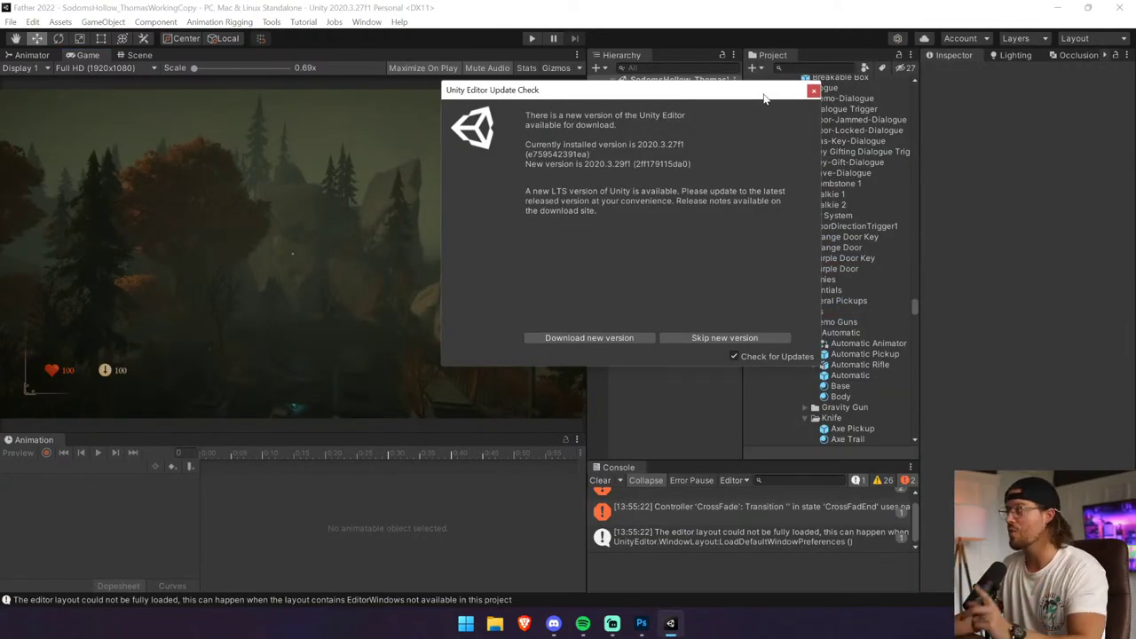
left_click(814, 92)
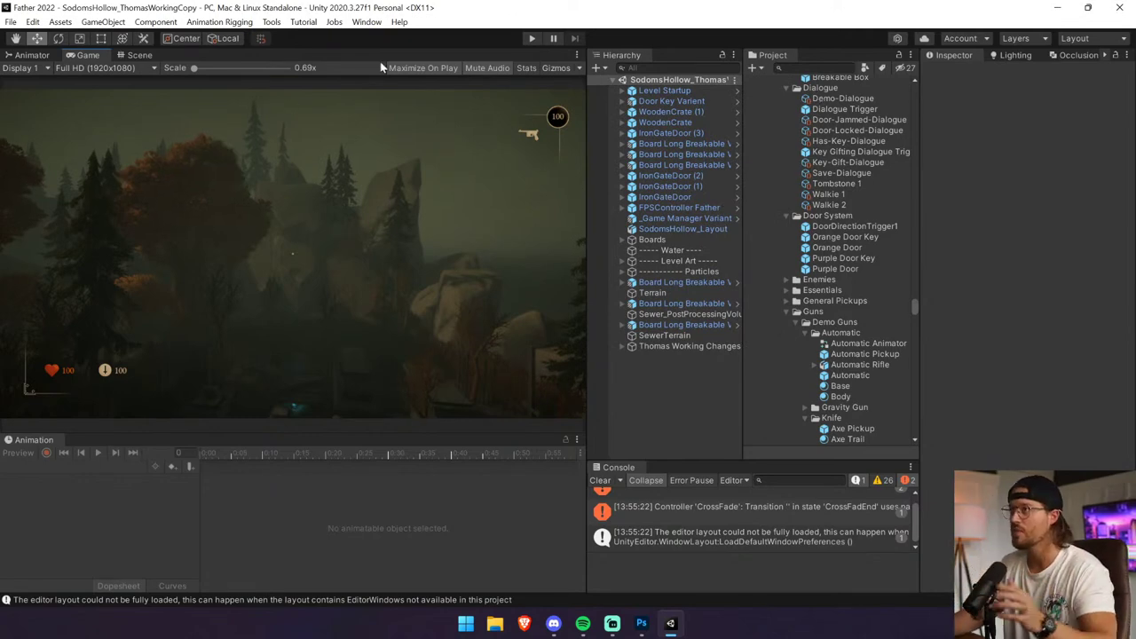
left_click(140, 55)
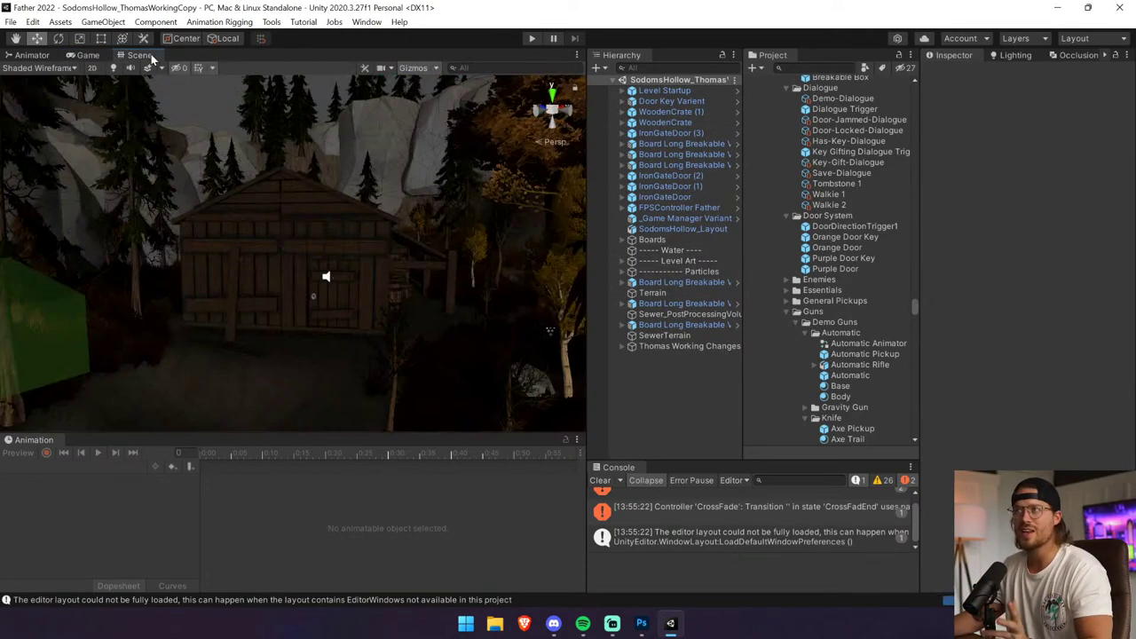
left_click(601, 481)
Select the Shed Door on the shack and review its Door key, Dialogue Runner reference and Runnable Dialogues settings.
key("w")
right_click_drag(436, 385, 421, 287)
key("s")
key("w")
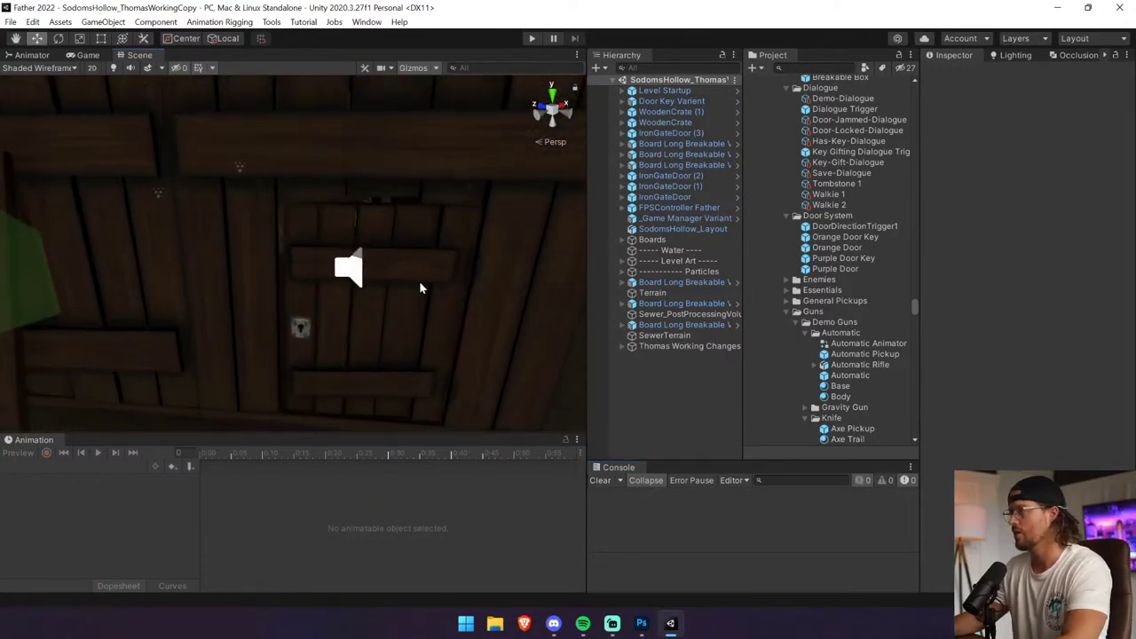
left_click(421, 286)
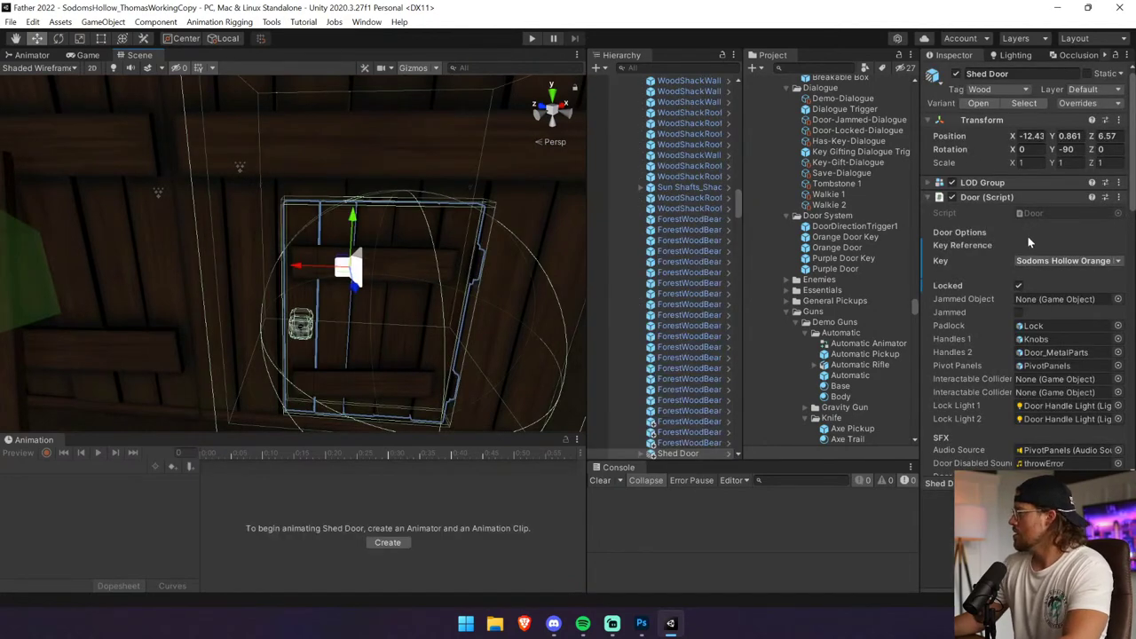
scroll(1030, 242, "down", 10)
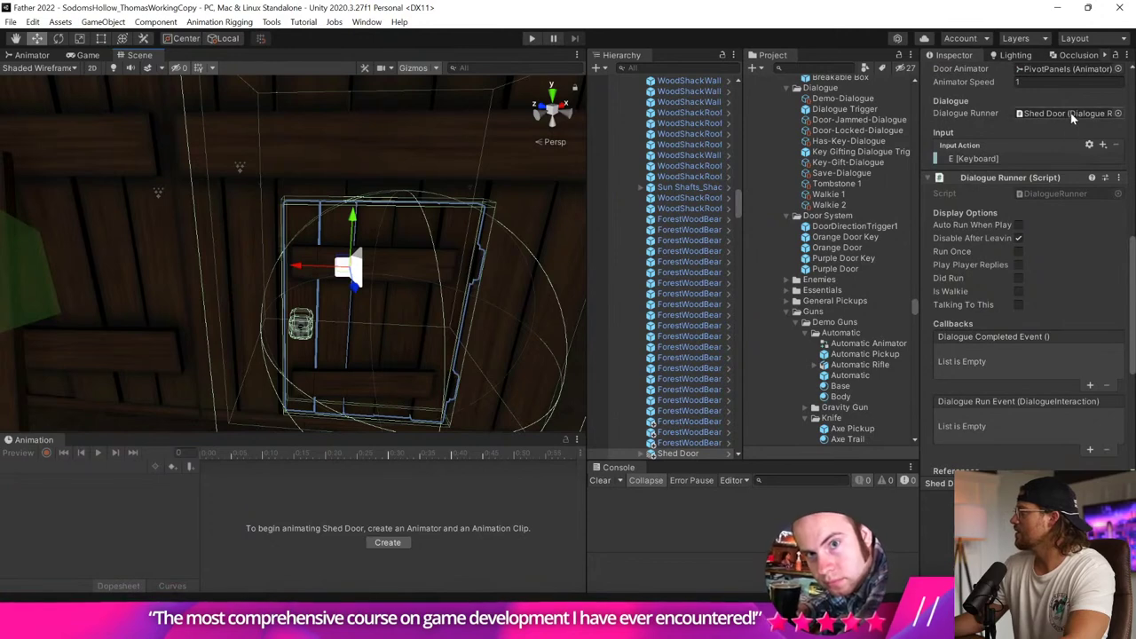
left_click(1071, 114)
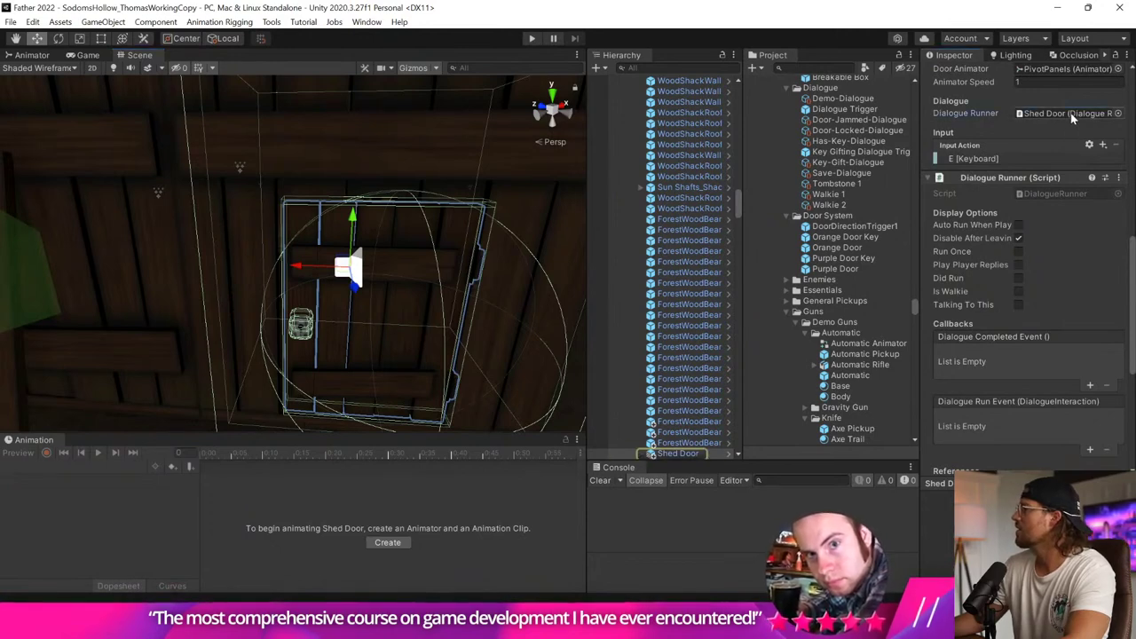
scroll(1075, 115, "up", 3)
scroll(1066, 258, "down", 8)
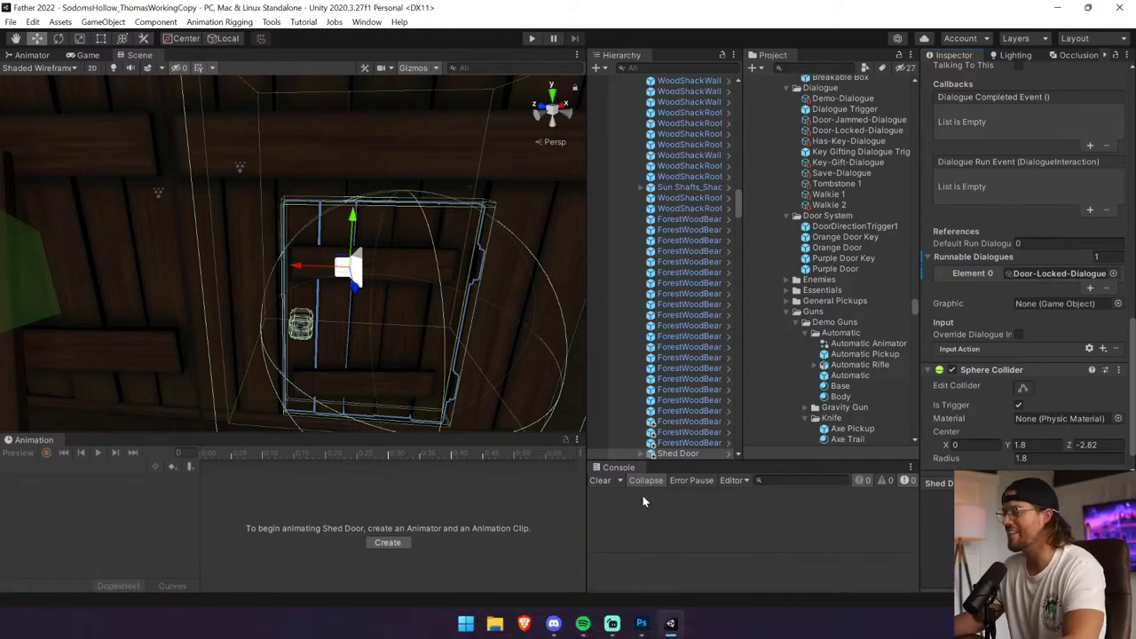
Start a play test, fire the pistol once and walk to the plank-covered open grave in the graveyard.
left_click(530, 38)
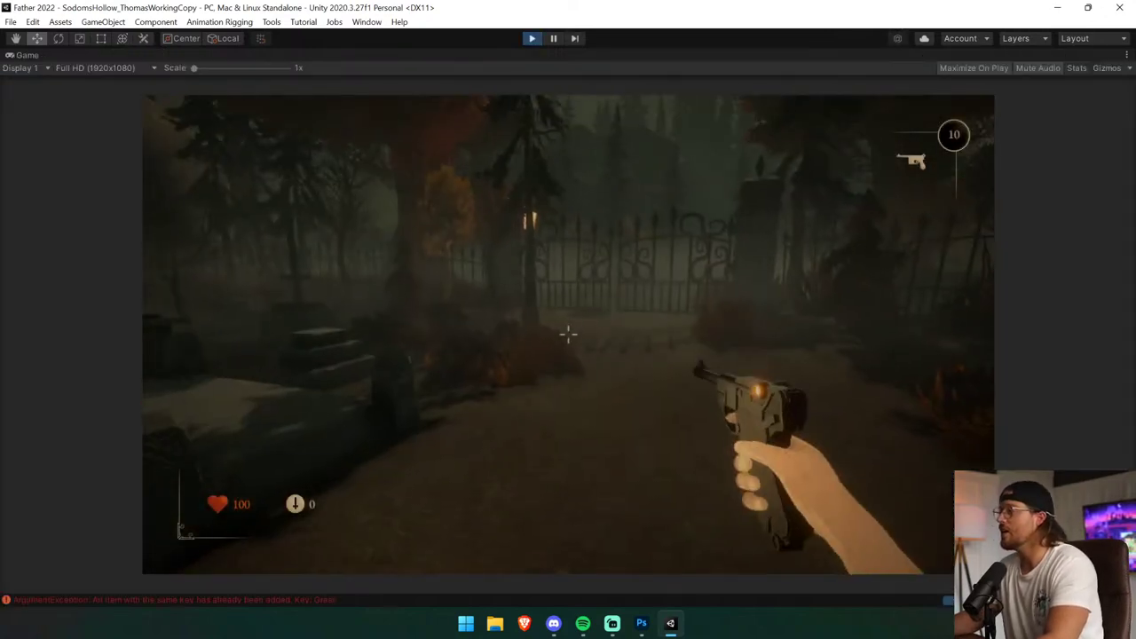
left_click(568, 334)
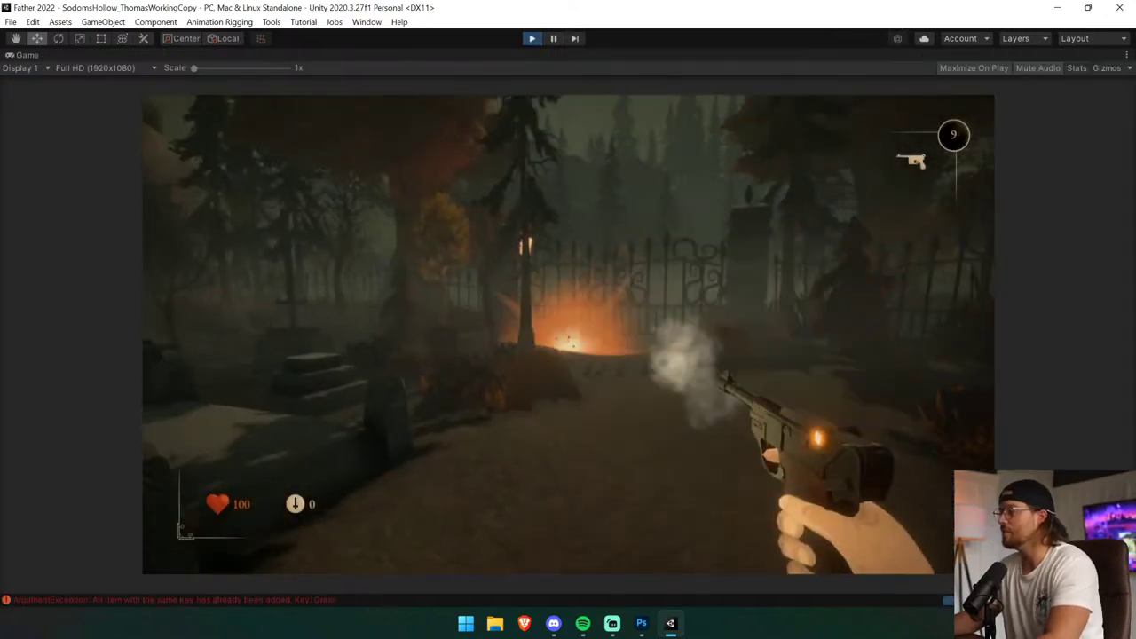
key("w")
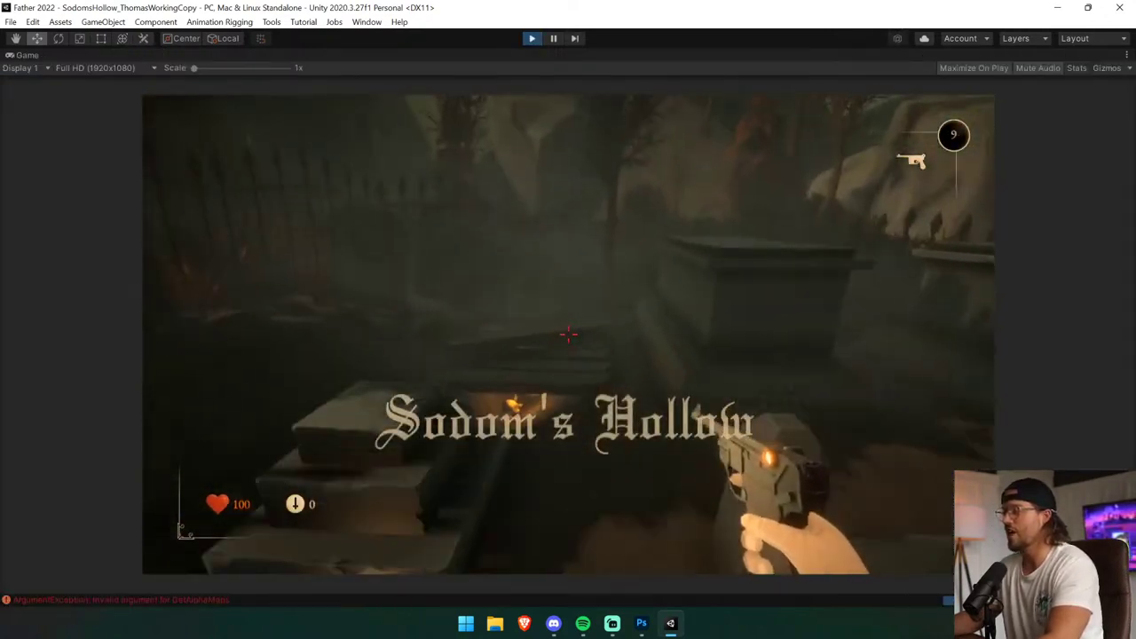
key("w")
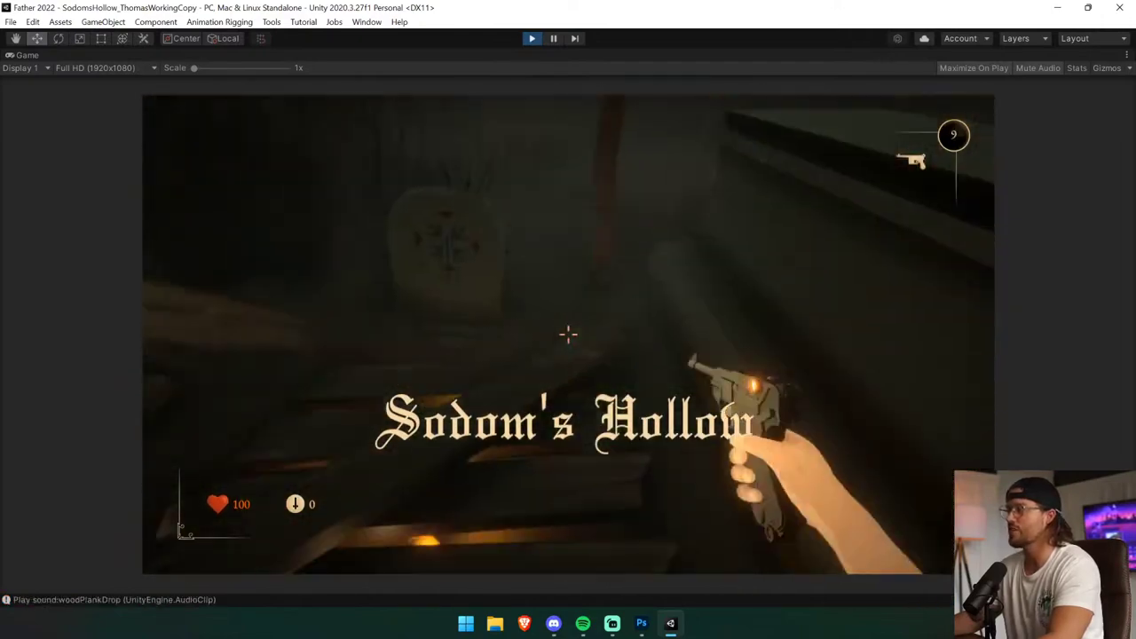
key("w")
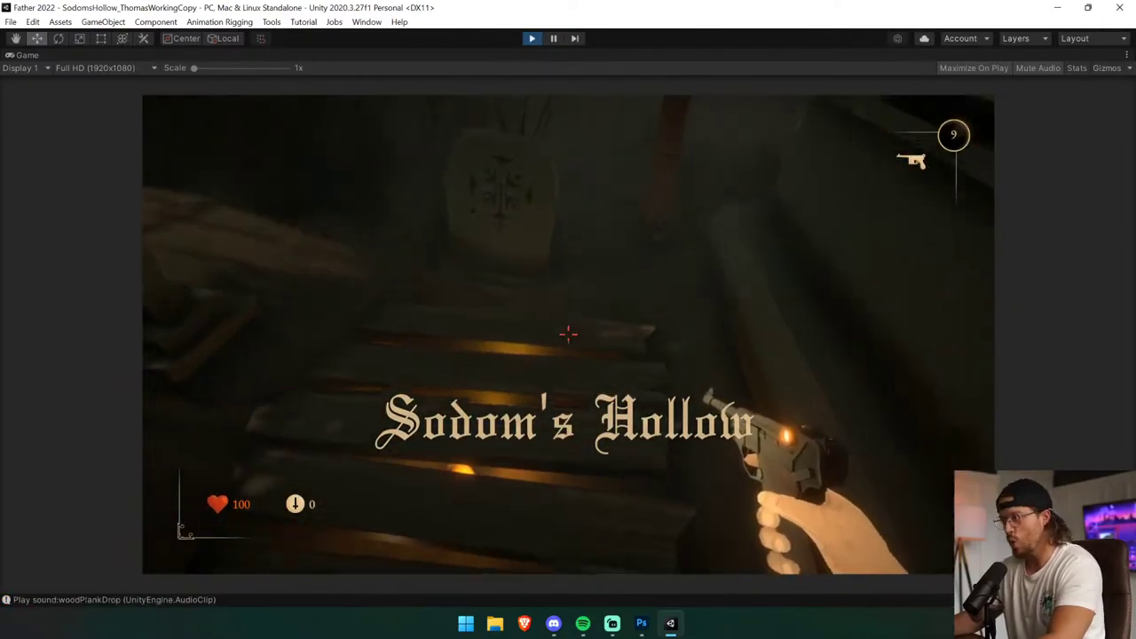
Knock away the planks covering the open grave and collect the key lying beside the glowing bones.
key("e")
key("e")
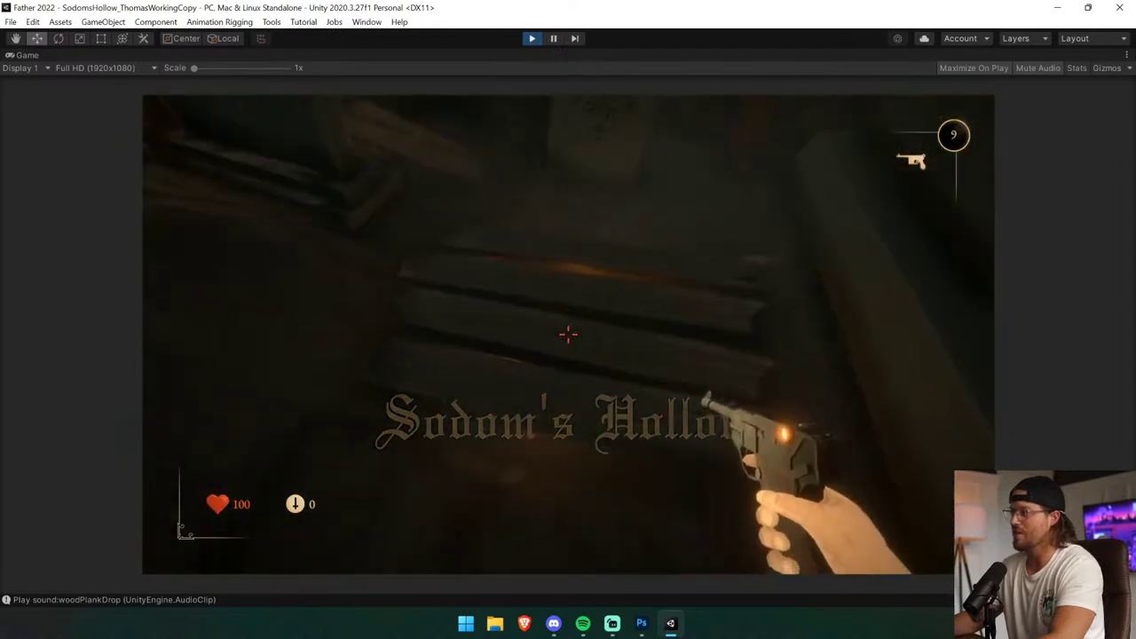
key("e")
key("e")
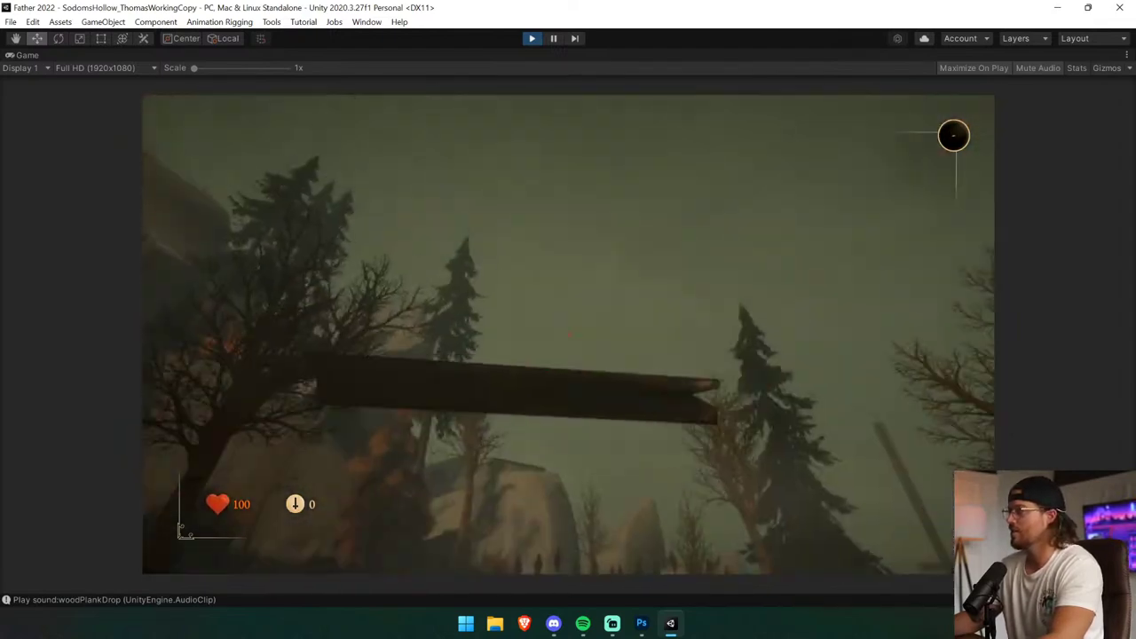
key("e")
key("e")
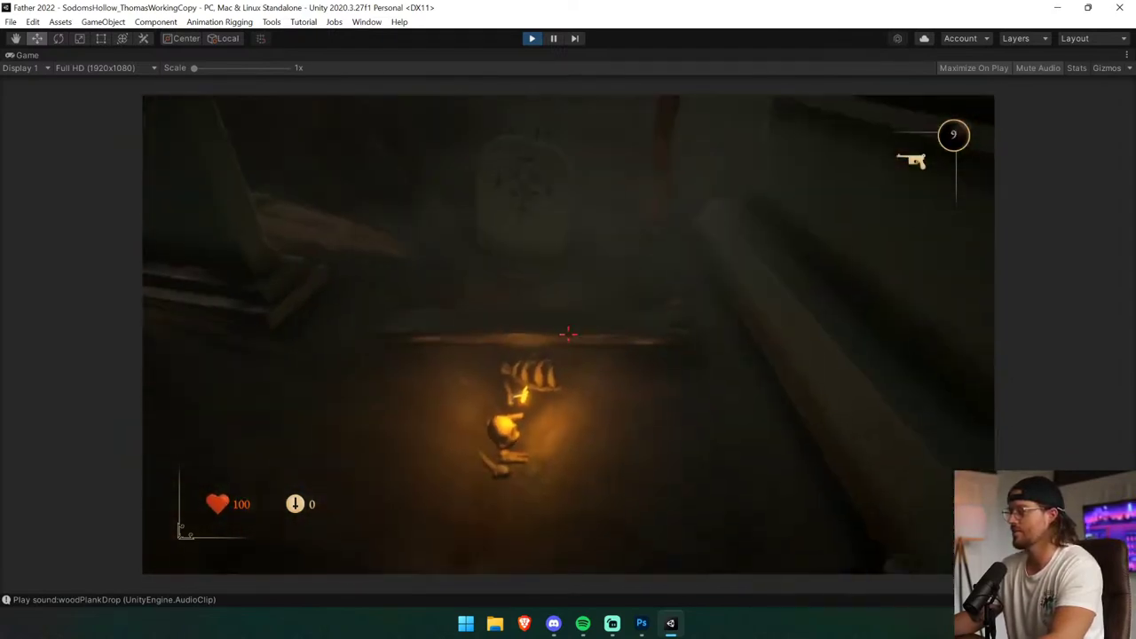
key("e")
key("e")
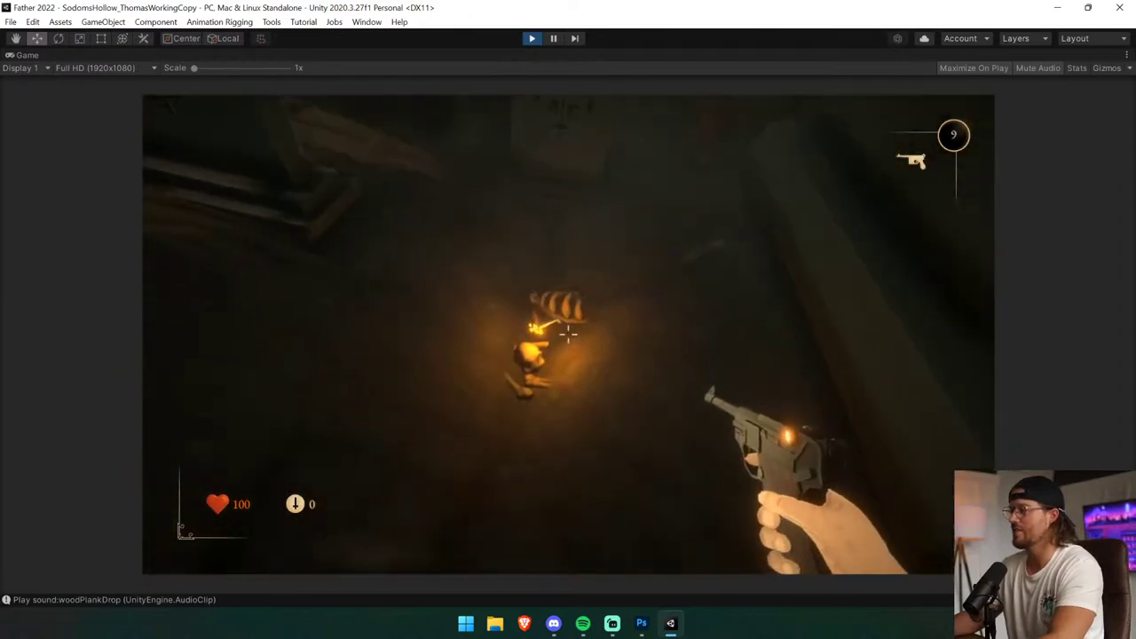
key("w")
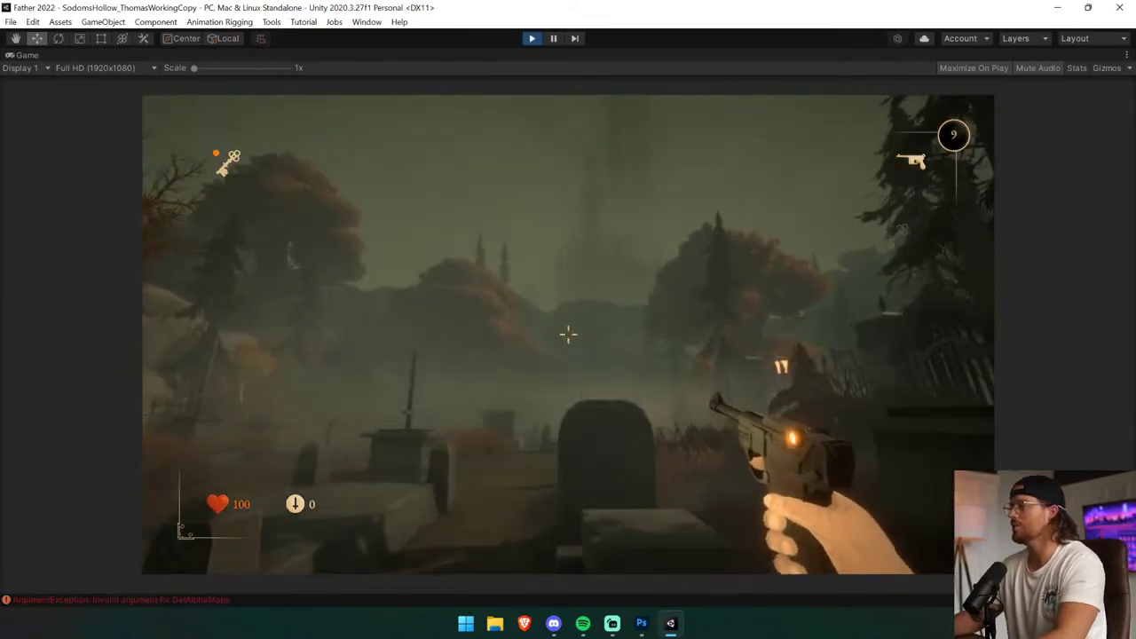
Carry the key past the cemetery gate to the shack, unlock its door and go inside.
key("shift+w")
key("w")
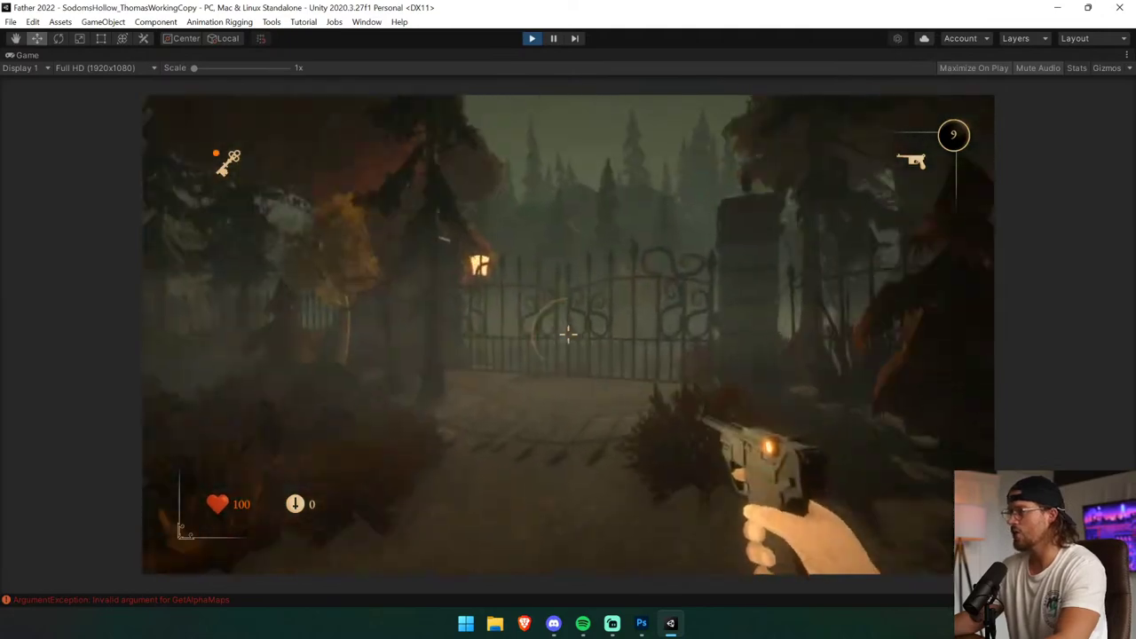
key("w")
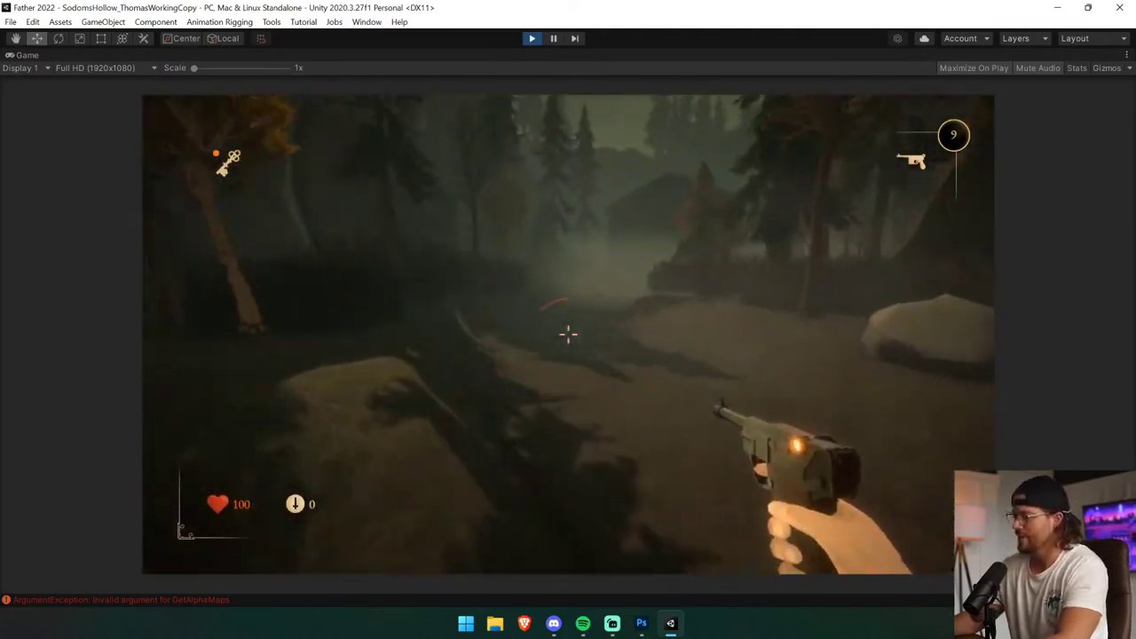
key("w")
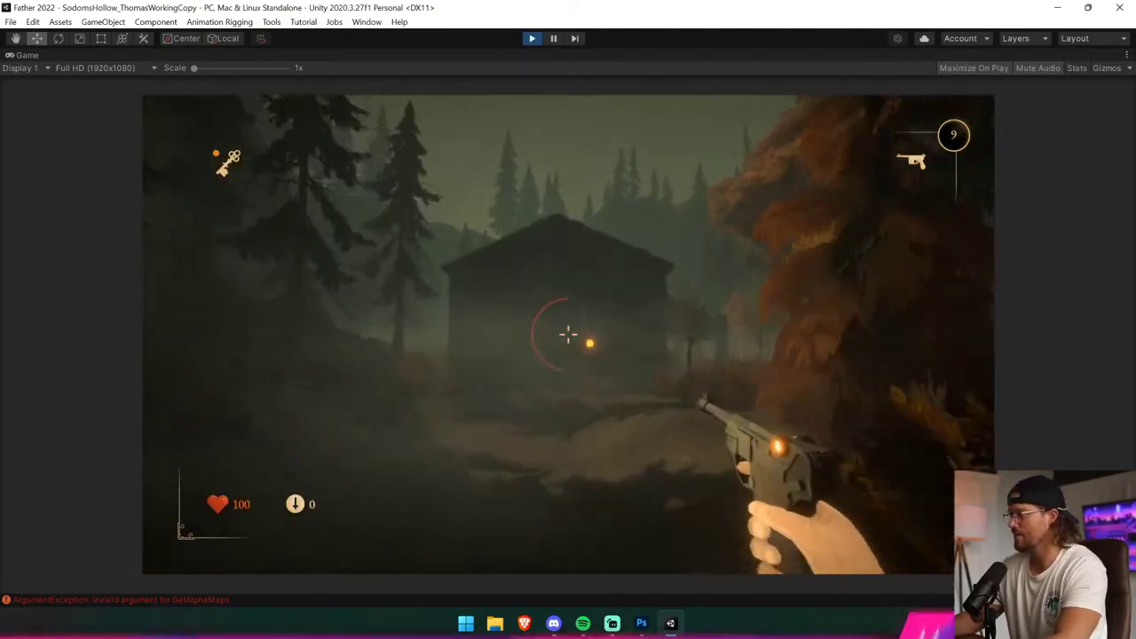
key("w")
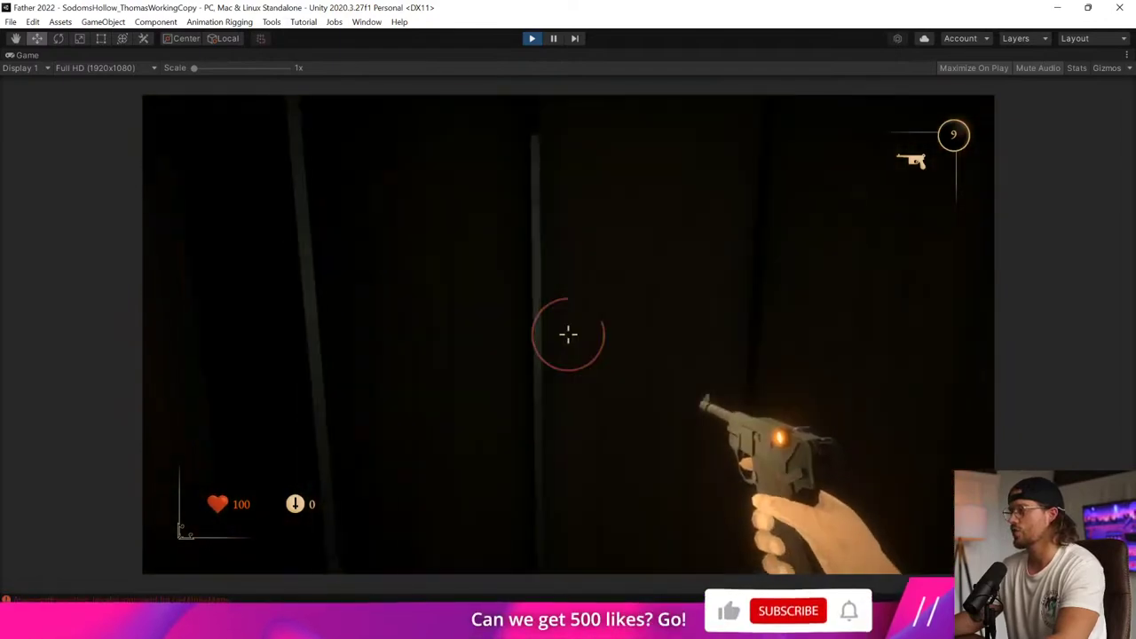
key("w")
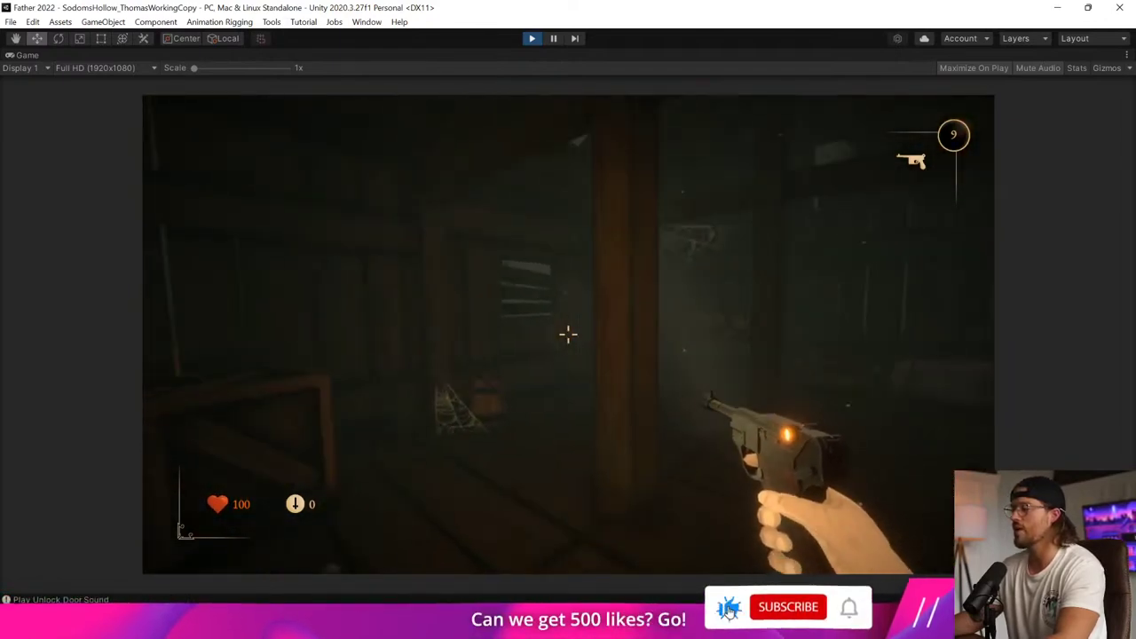
Equip the axe and strike the bone-covered table inside the shack to test how it reacts, then end the play test.
key("w")
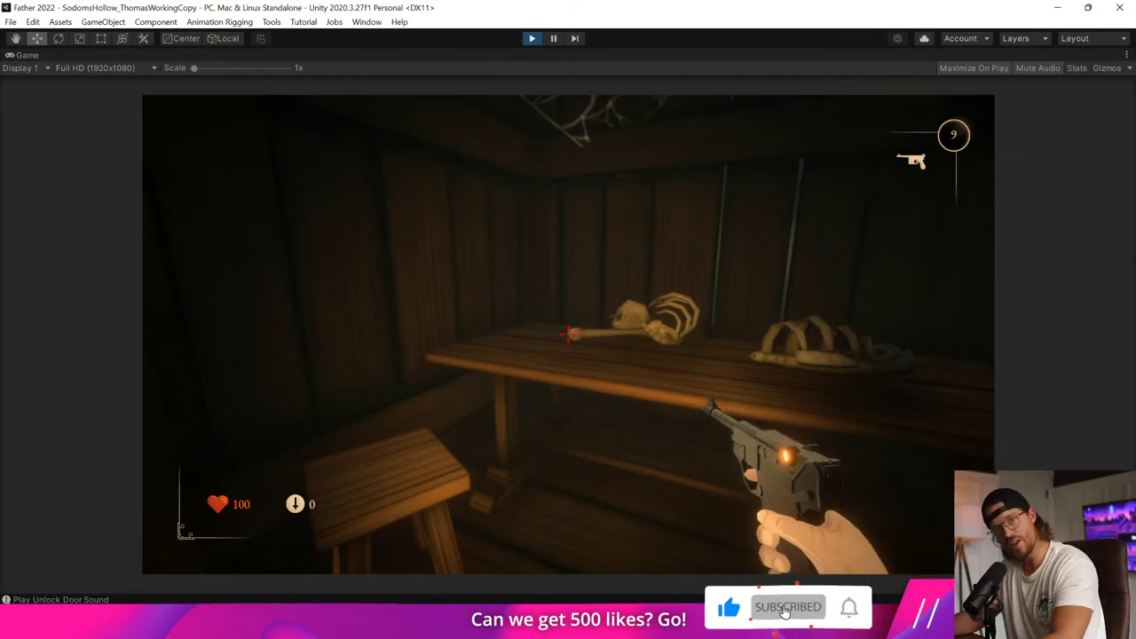
key("2")
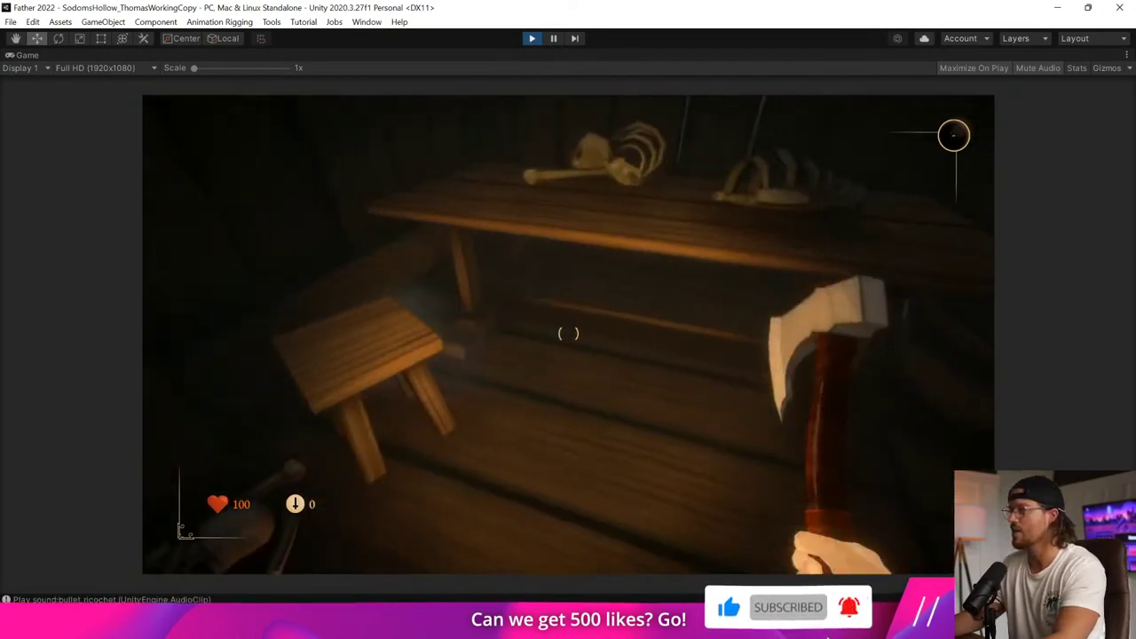
key("w")
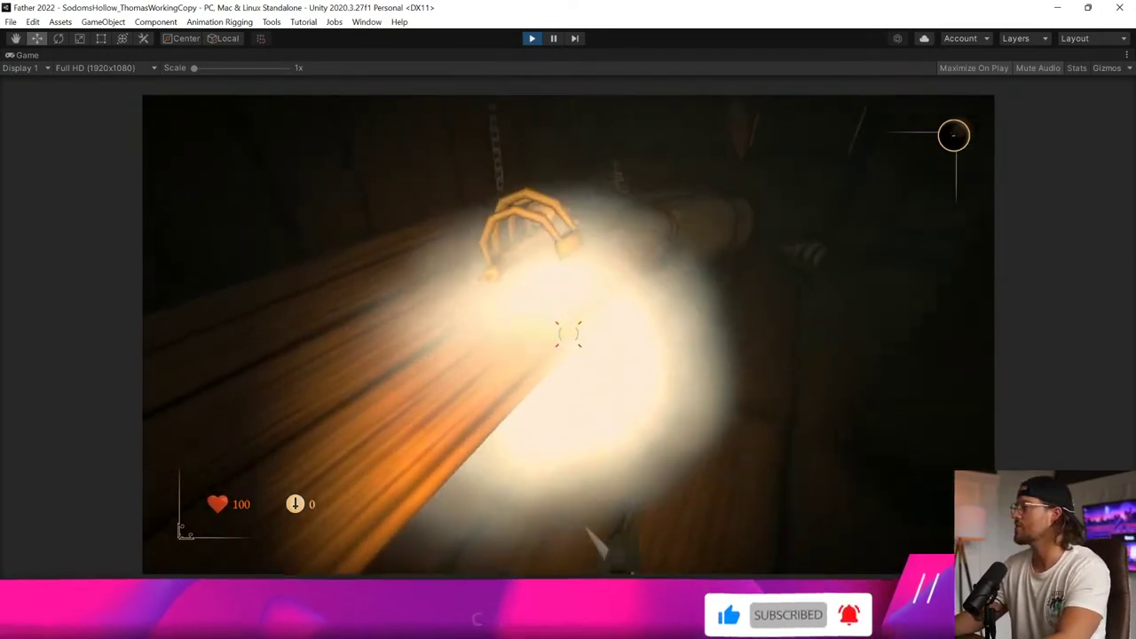
left_click(568, 334)
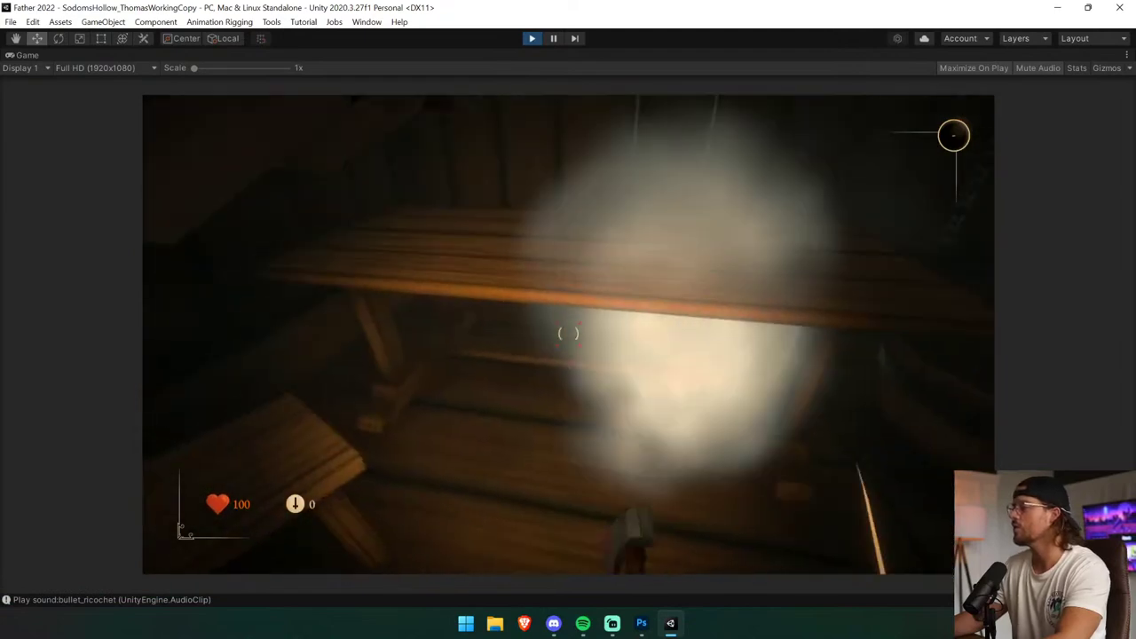
left_click(568, 333)
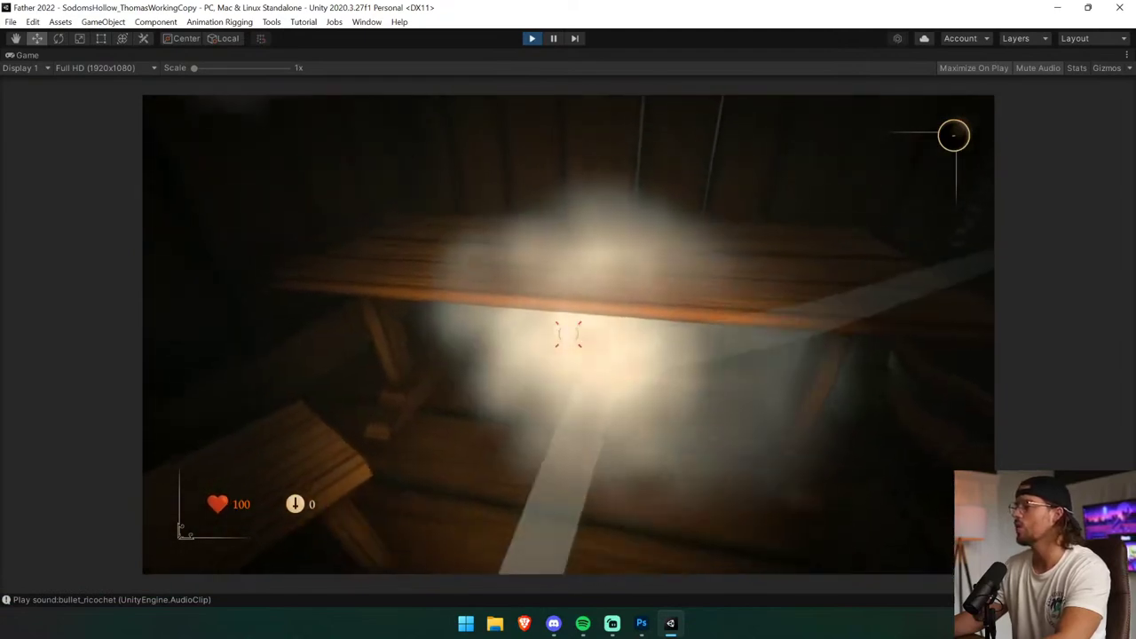
left_click(569, 334)
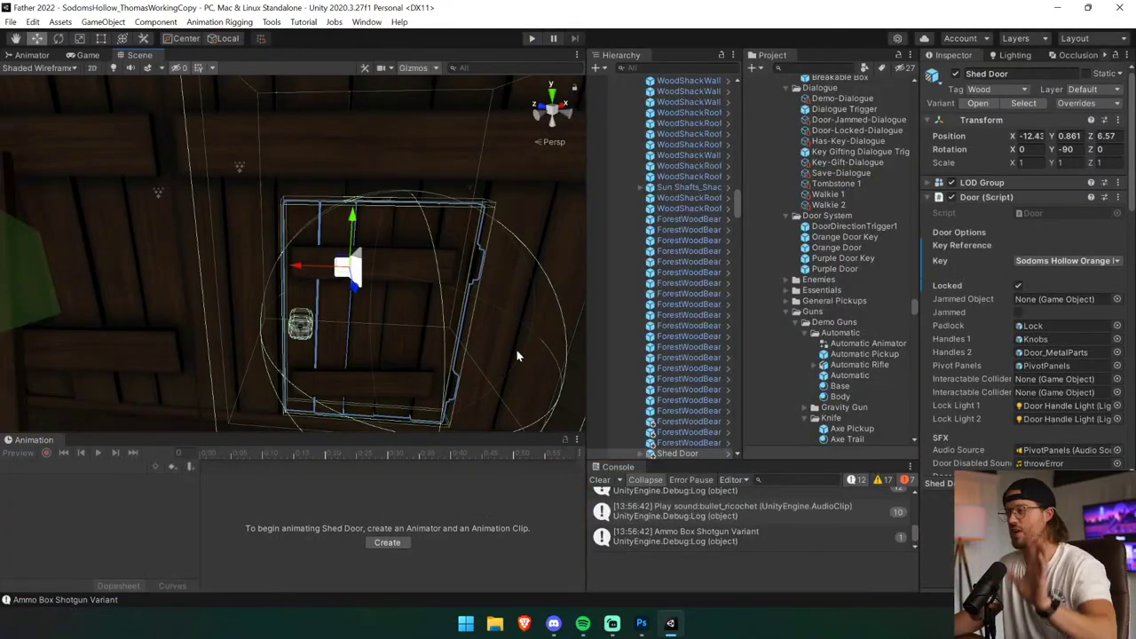
Clear the console messages left by the play test.
right_click_drag(445, 289, 407, 272)
key("w")
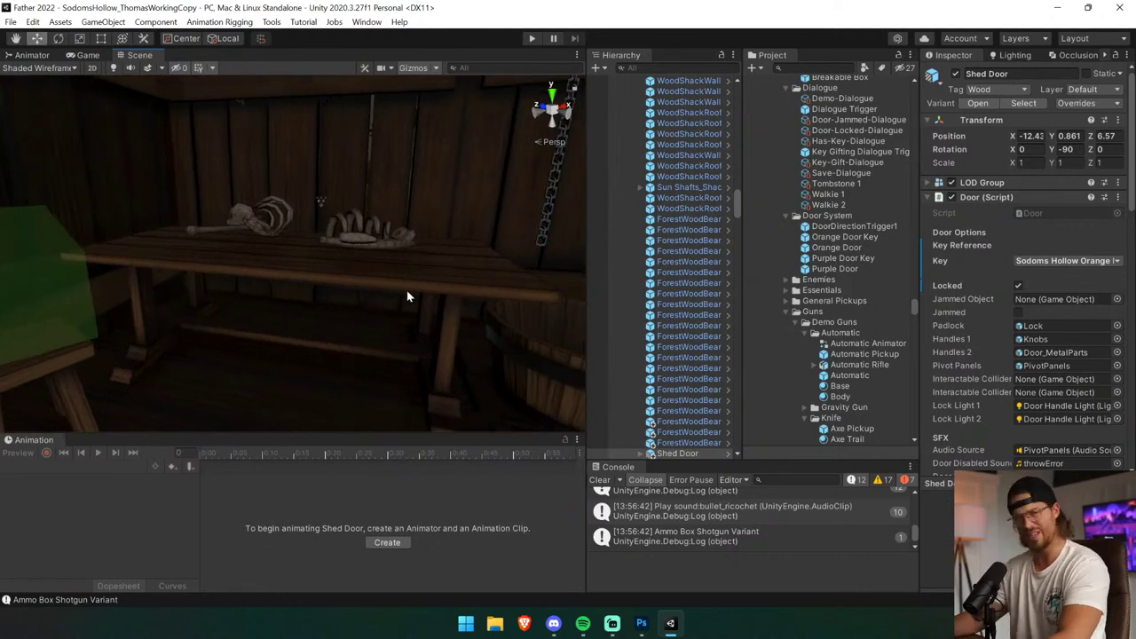
left_click(601, 480)
Switch to Photoshop and underline in green the notes on the locked shack, the key in the grave and the woodcutter's axe.
left_click(640, 624)
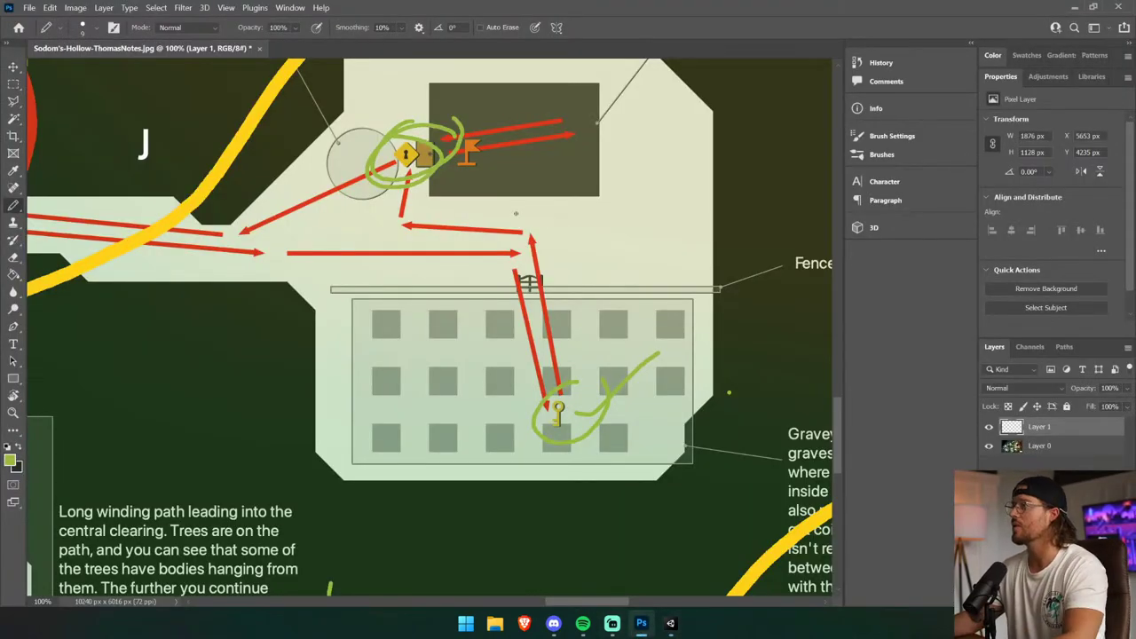
left_click_drag(516, 213, 333, 428)
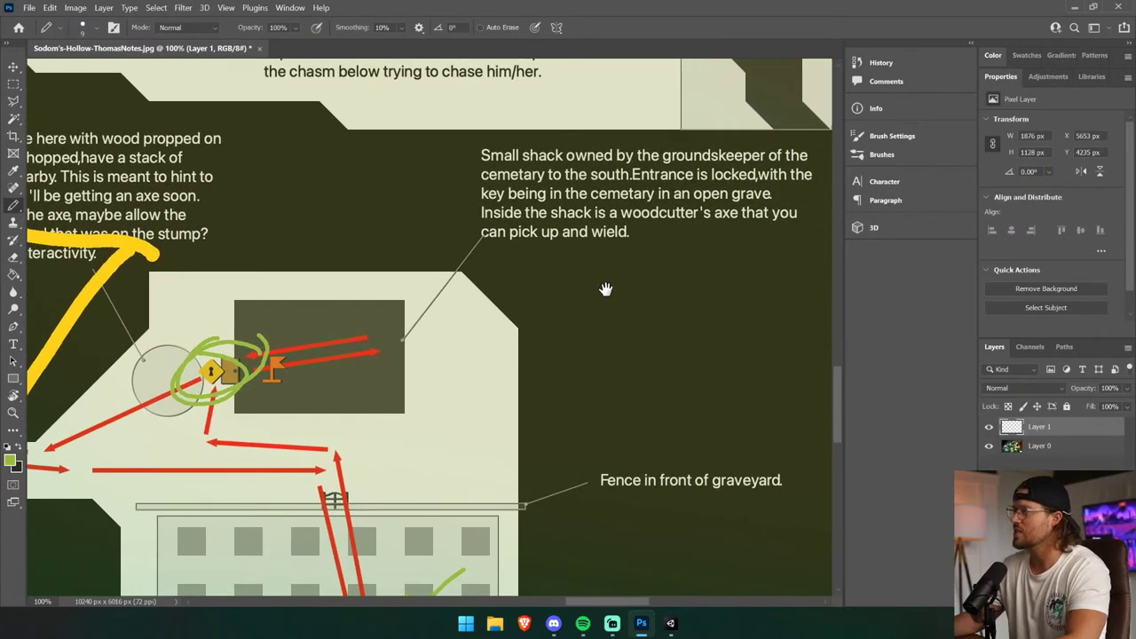
left_click_drag(691, 171, 460, 180)
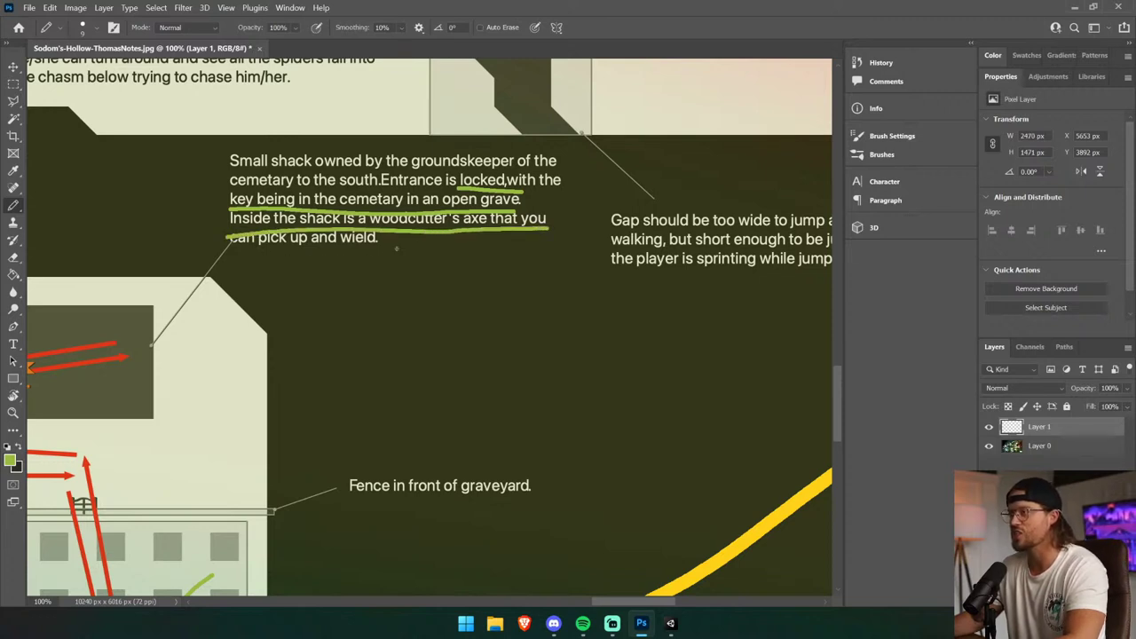
left_click_drag(403, 240, 457, 259)
key("ctrl+z")
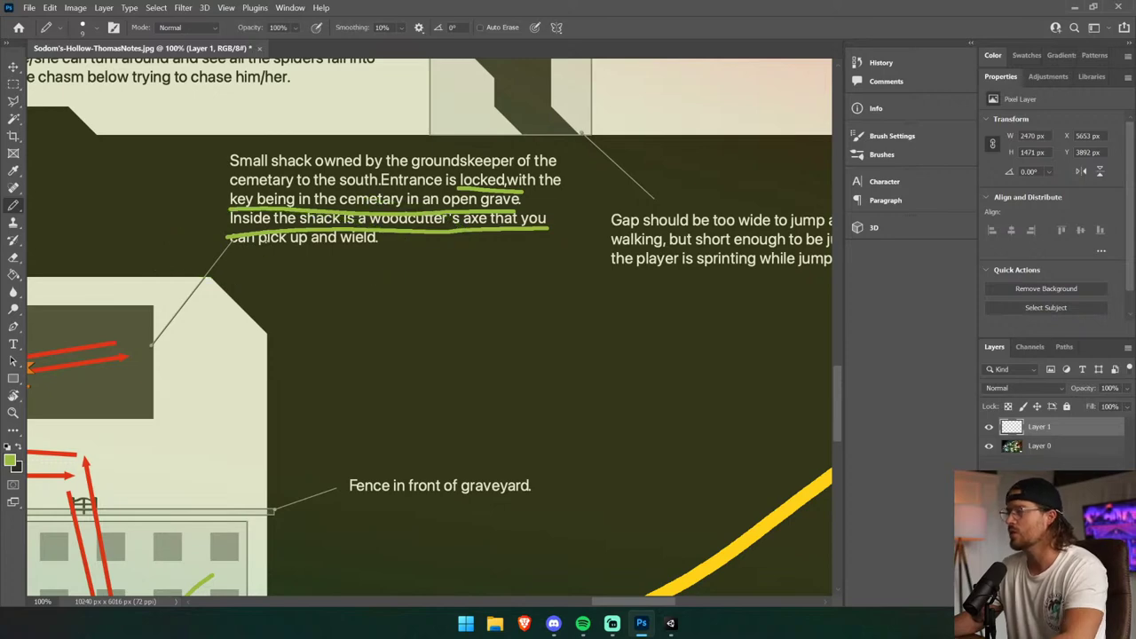
Switch back to Unity and select the bone_02 ribcage on the shack table to examine it with its components.
key("alt+Tab")
left_click(344, 231)
left_click(356, 238)
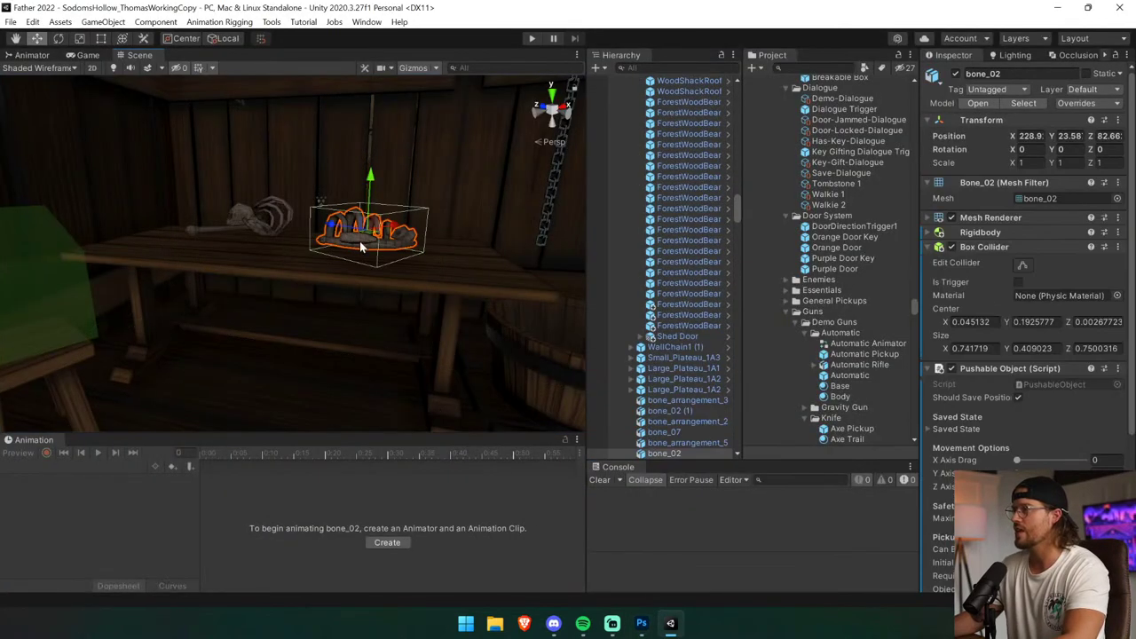
right_click_drag(401, 287, 498, 330)
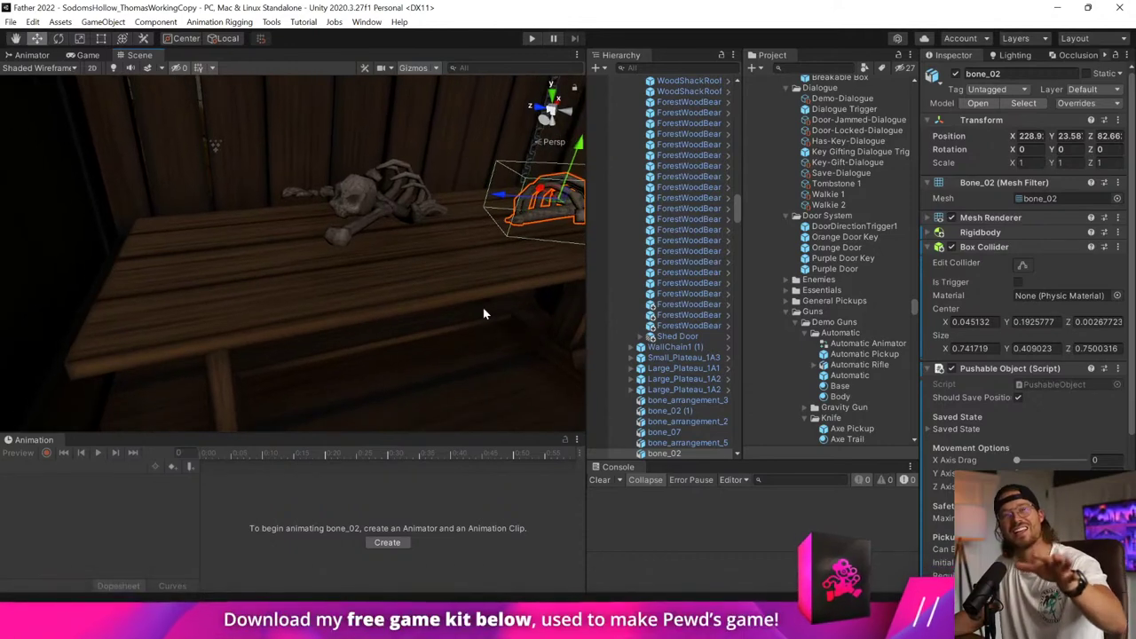
Remove the Breakable Object and Pushable Object scripts from the shack's wooden table.
left_click(443, 285)
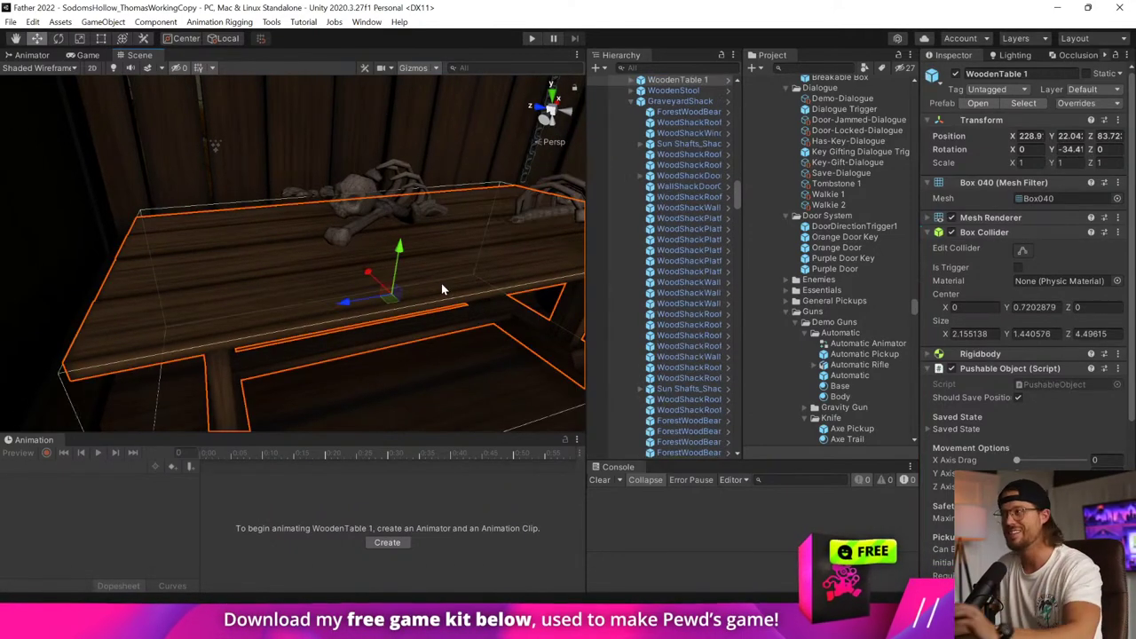
left_click(373, 216)
left_click(411, 285)
mouse_move(464, 325)
middle_mouse_down()
mouse_move(454, 292)
mouse_move(458, 312)
middle_mouse_up()
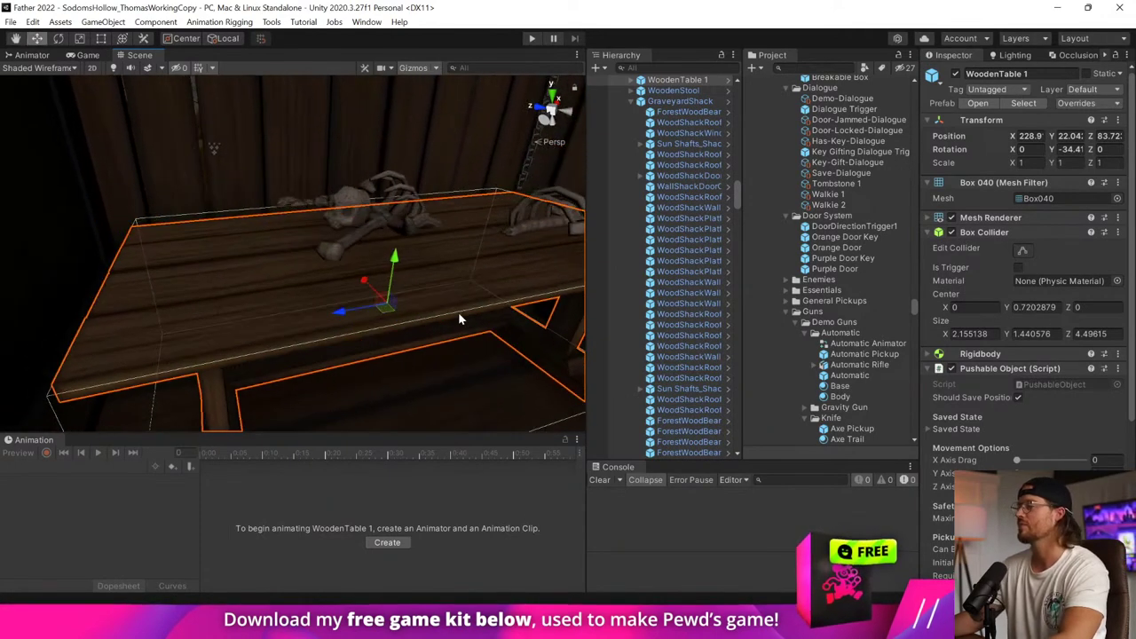
left_click(995, 232)
left_click(995, 262)
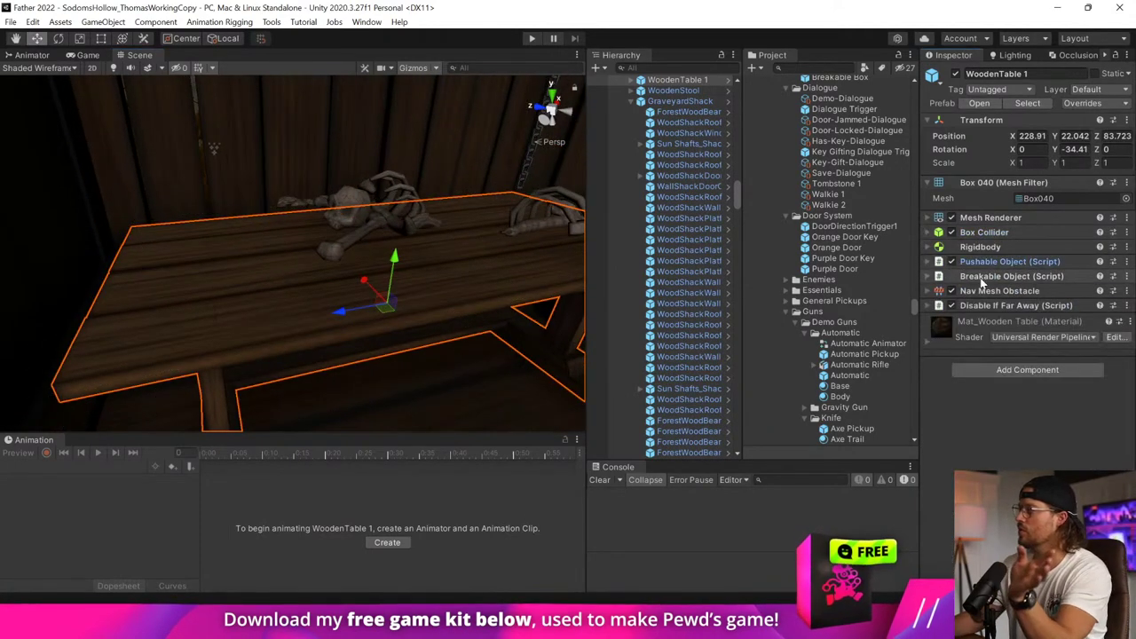
right_click(986, 278)
left_click(1039, 306)
right_click(928, 262)
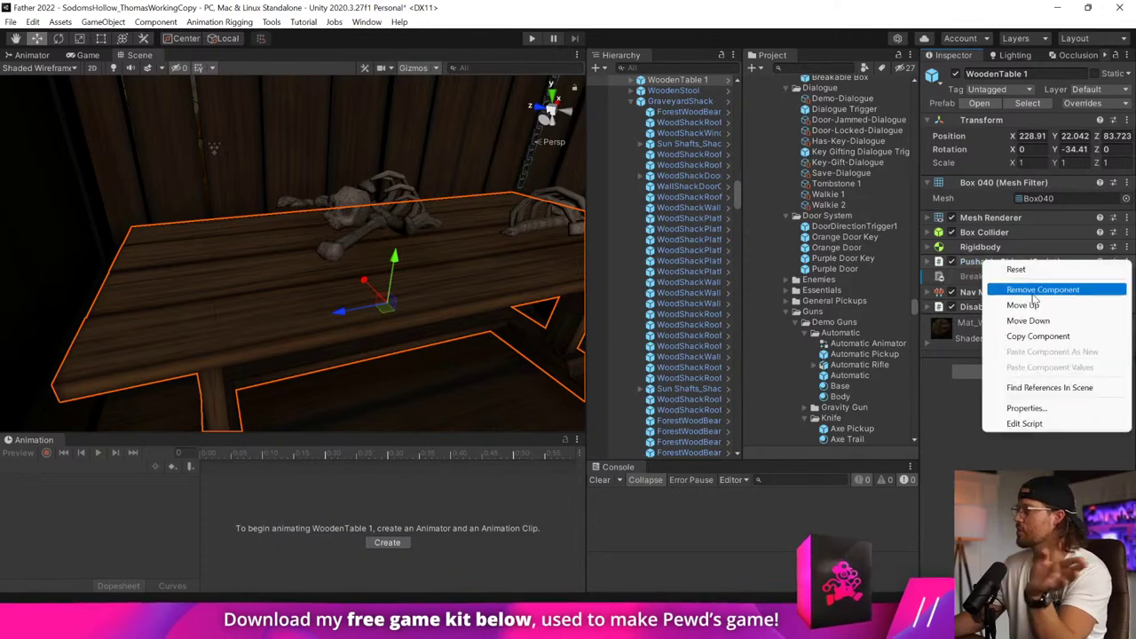
left_click(1030, 290)
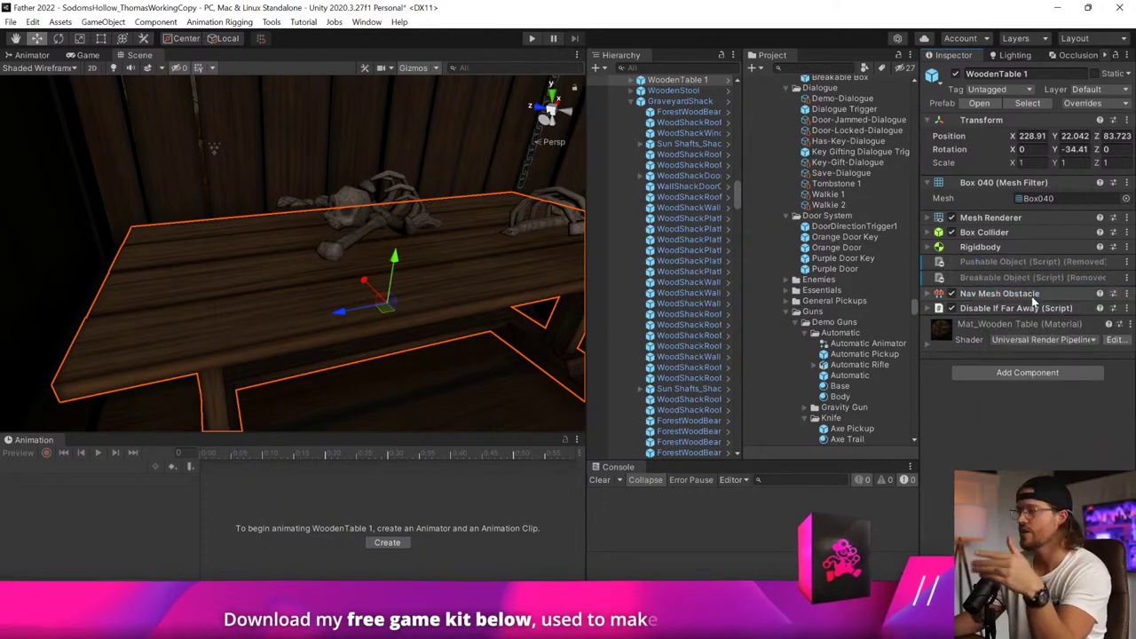
Try to raise the lower face of bone_arrangement_5's box collider, and undo that edit.
left_click(404, 213)
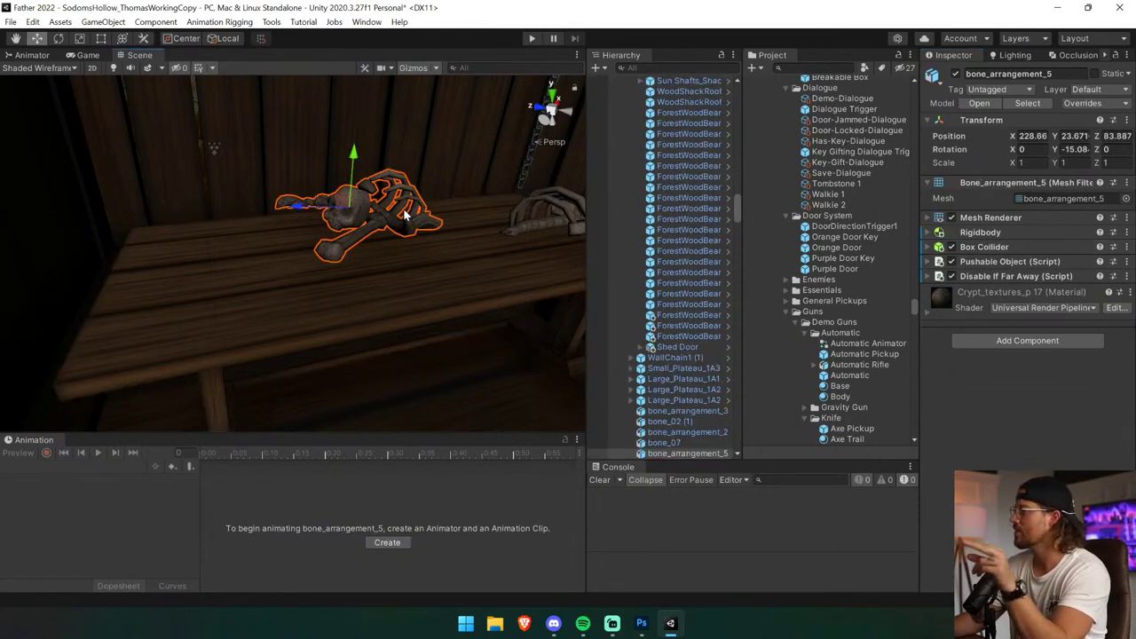
right_click_drag(377, 184, 368, 299)
middle_click_drag(367, 300, 343, 285)
left_click_drag(344, 284, 394, 235, "alt")
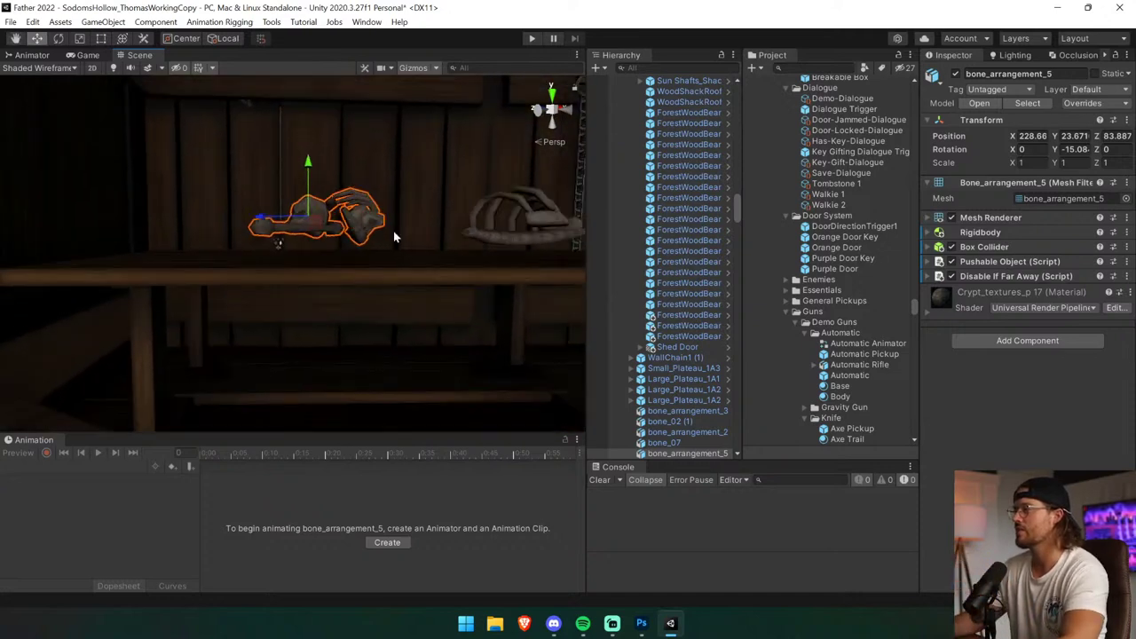
left_click(977, 246)
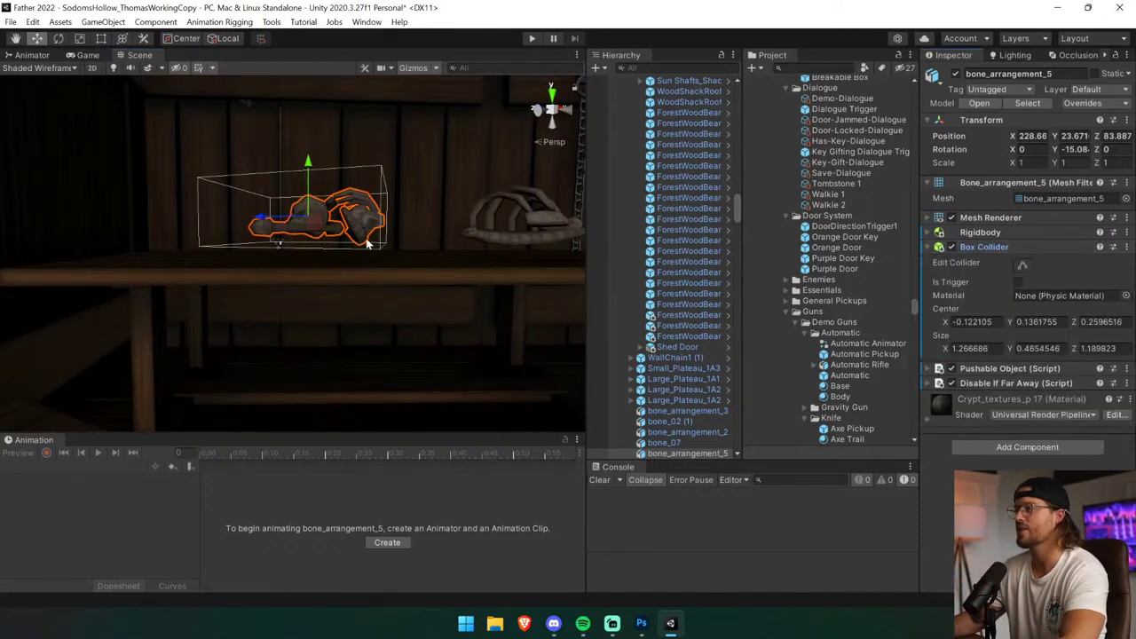
middle_click_drag(370, 245, 371, 230)
left_click(1022, 265)
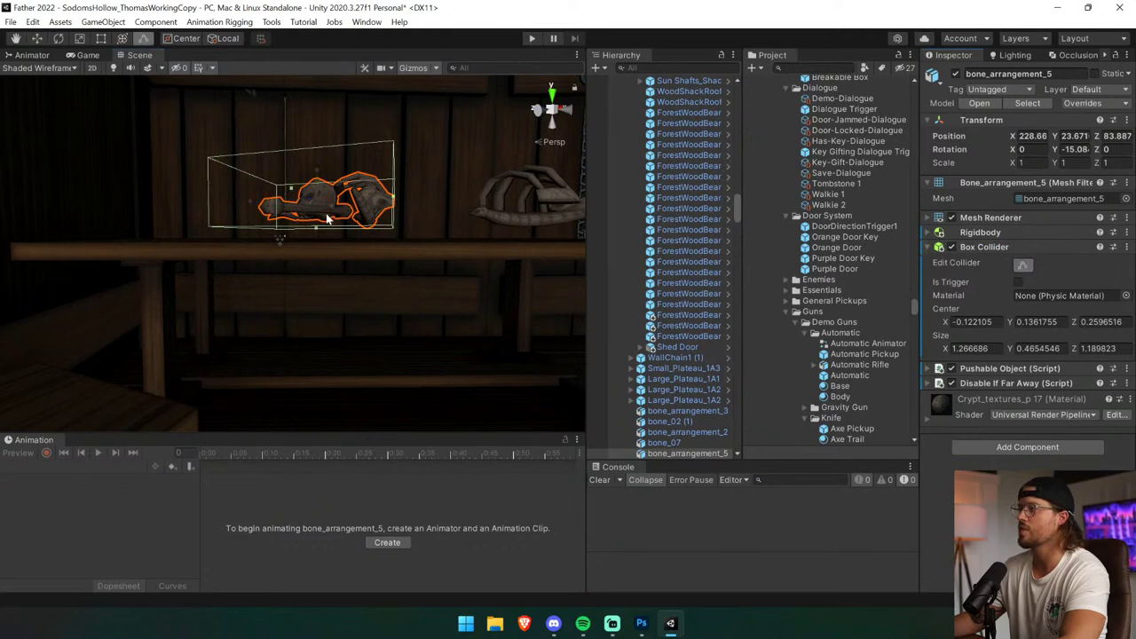
left_click_drag(318, 233, 318, 222)
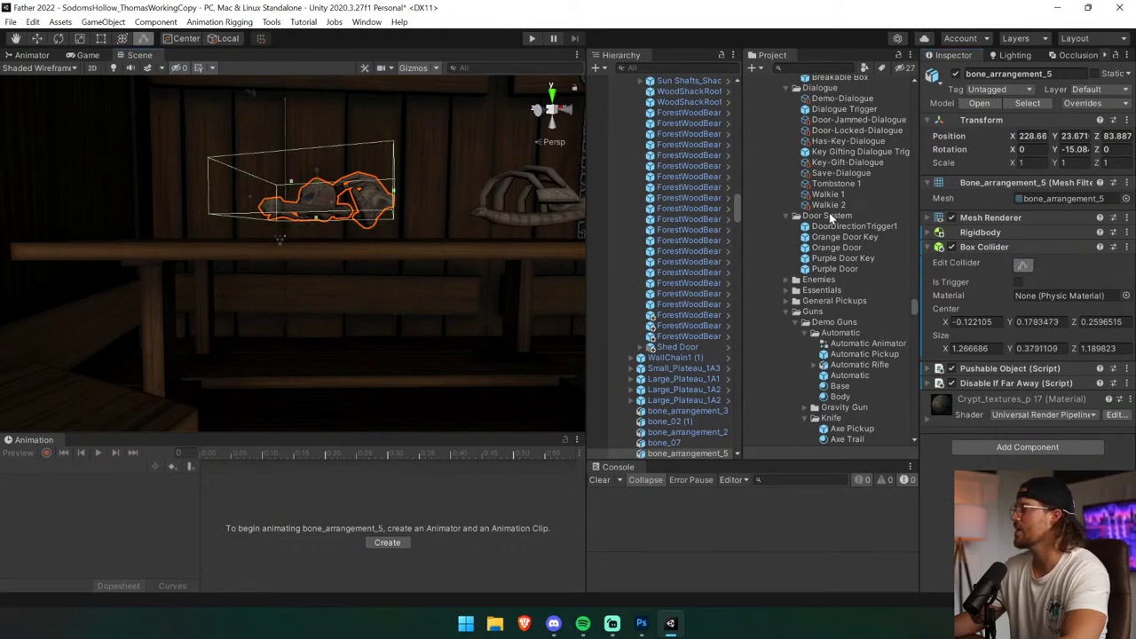
key("ctrl+z")
Delete bone_arrangement_5 and bone_02 from the shack's wooden table.
left_click_drag(587, 424, 458, 427)
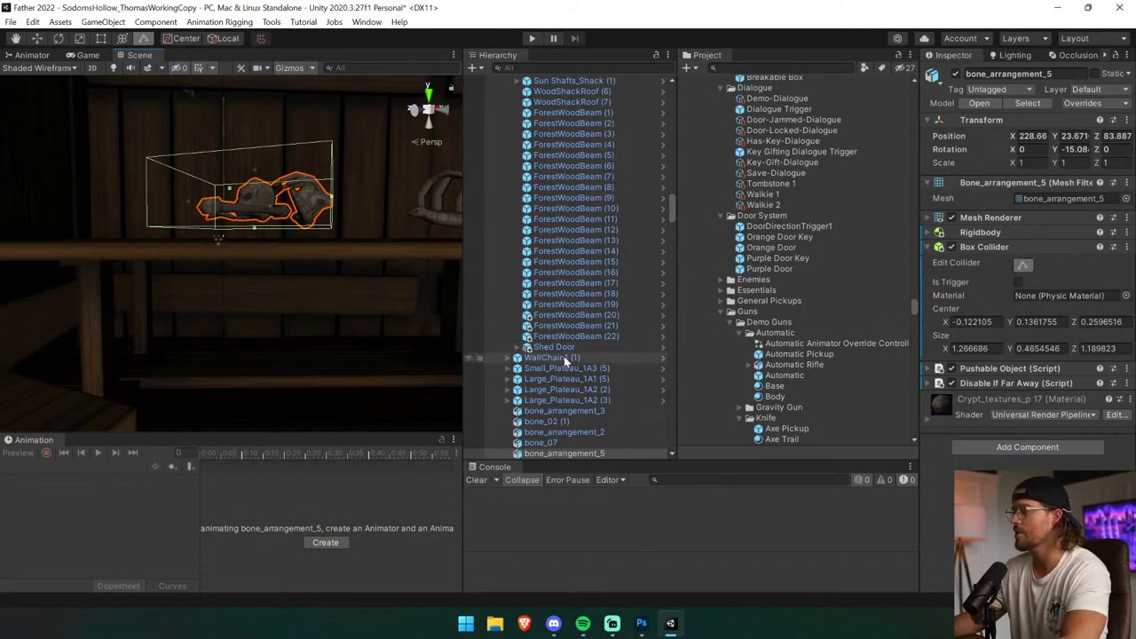
scroll(564, 356, "down", 3)
middle_click_drag(315, 178, 307, 253)
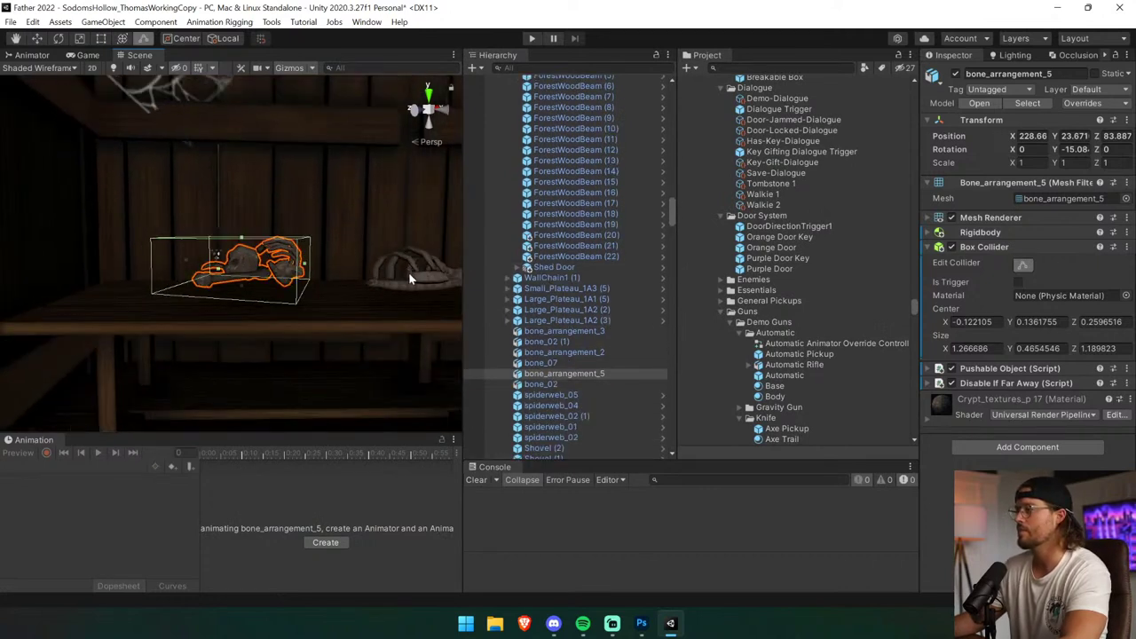
left_click(409, 272)
left_click(558, 373)
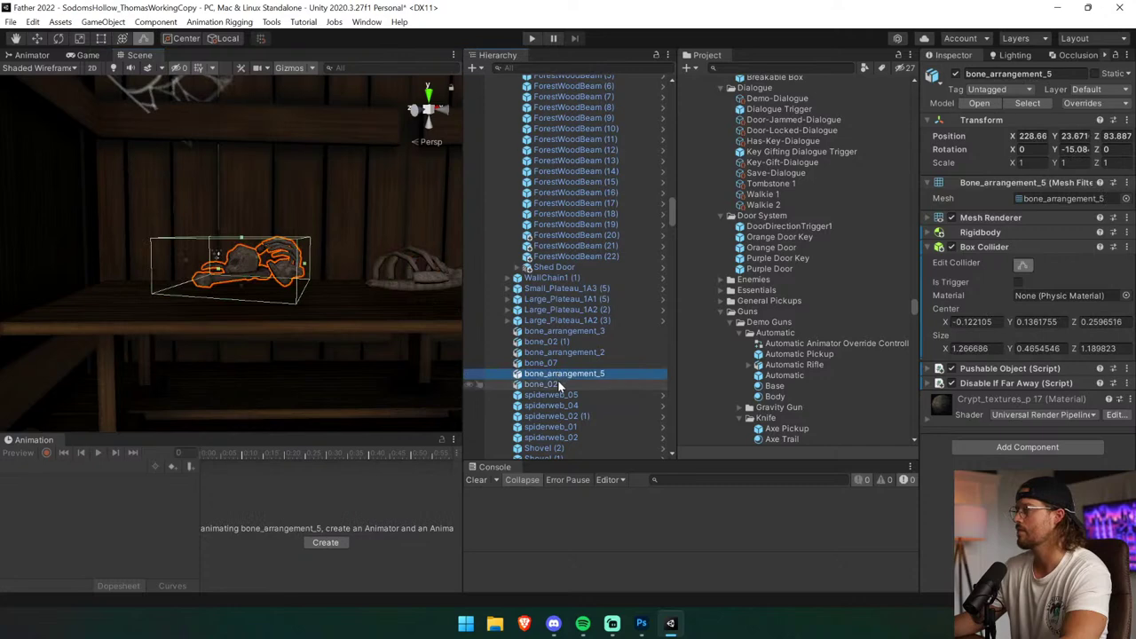
left_click(557, 383, "ctrl")
right_click(557, 380)
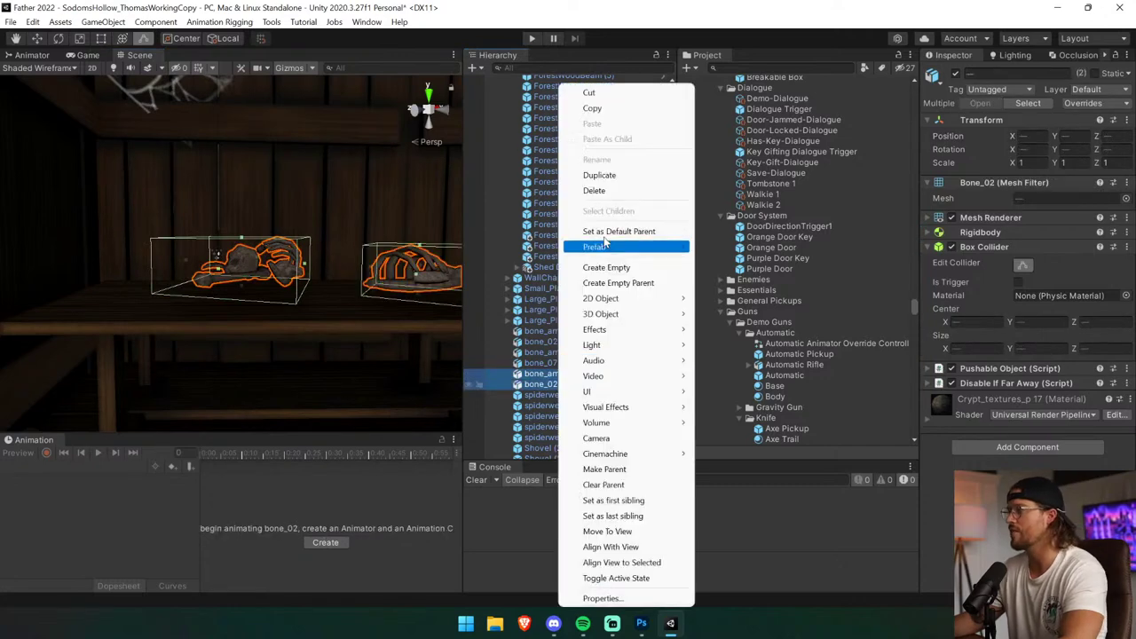
left_click(617, 192)
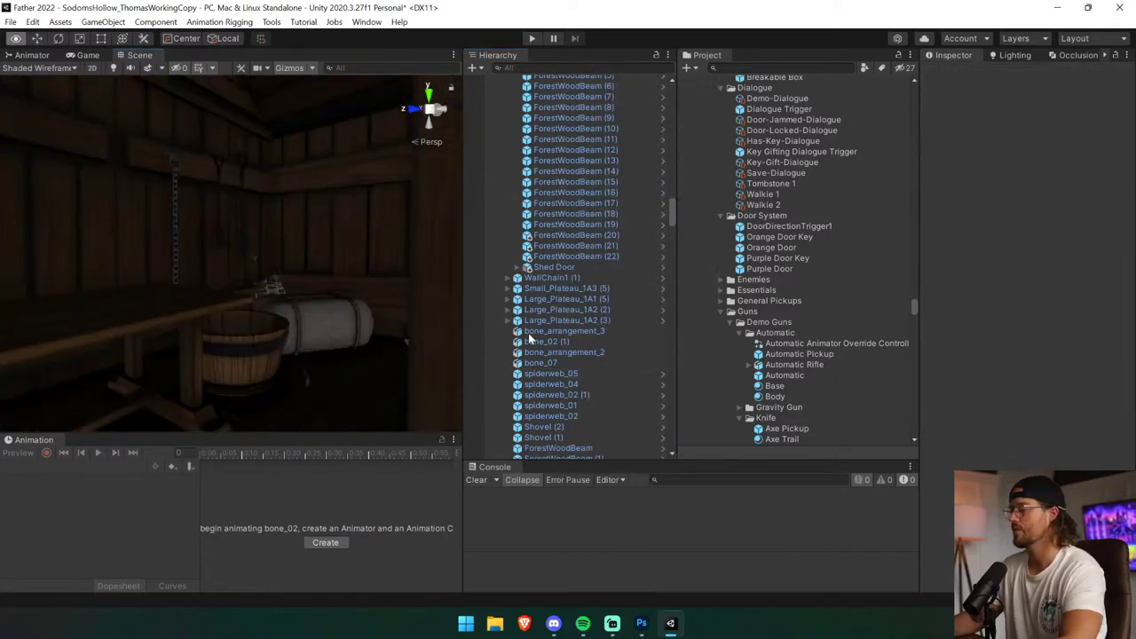
Enlarge the Scene view and frame the cleared wooden table in the shack.
right_click_drag(728, 333, 284, 333)
left_click(318, 319)
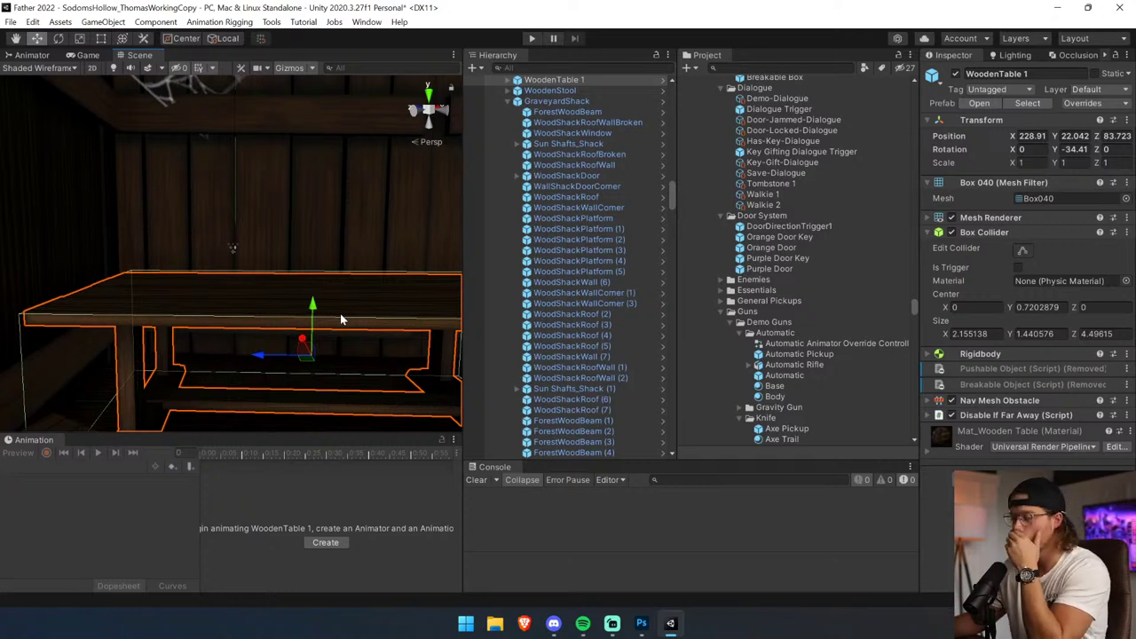
left_click_drag(462, 427, 563, 373)
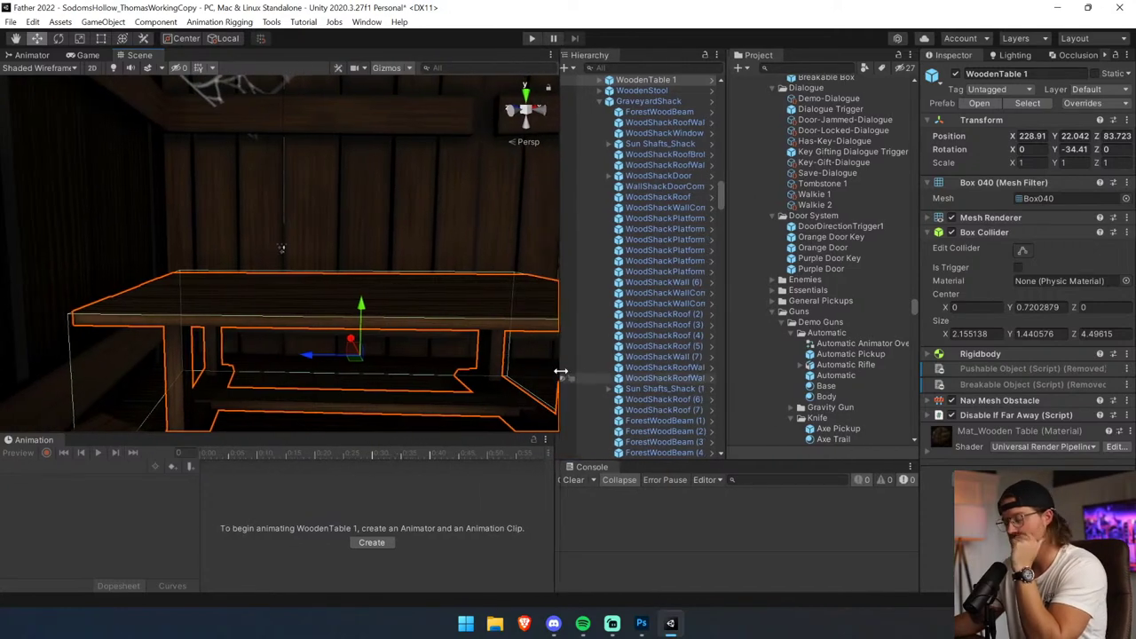
left_click_drag(525, 434, 530, 463)
left_click_drag(446, 367, 460, 338, "alt")
mouse_move(460, 337)
right_mouse_down()
mouse_move(488, 343)
mouse_move(461, 341)
right_mouse_up()
left_click_drag(462, 341, 444, 340, "alt")
Search the project for "knife" and place the Knife Pickup Variant prefab above the shack's wooden table.
left_click(804, 67)
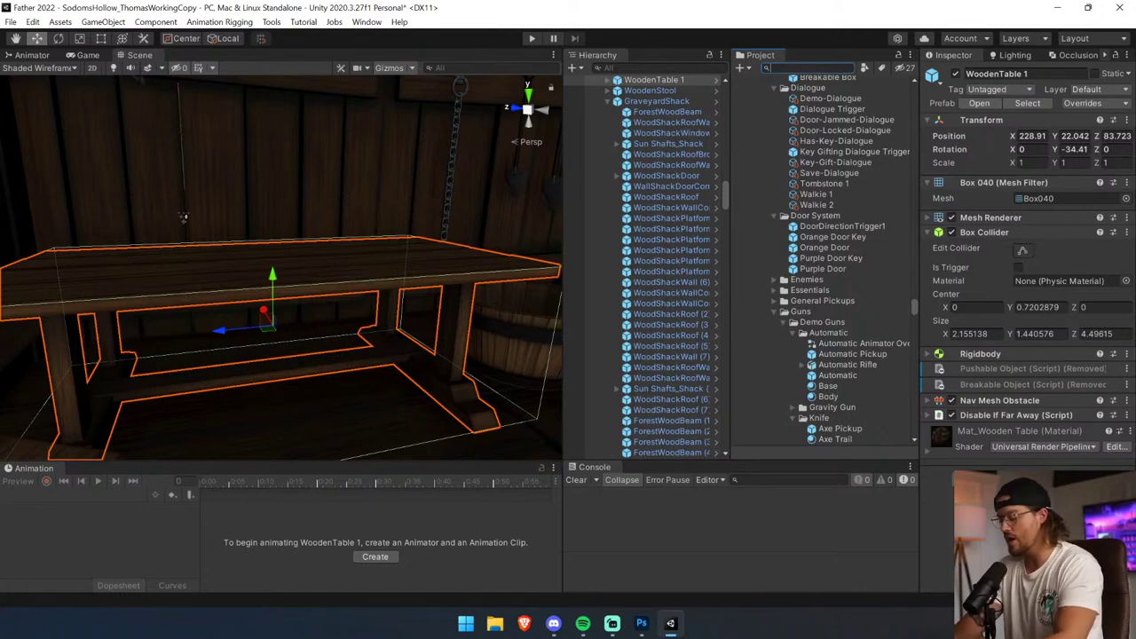
type("p")
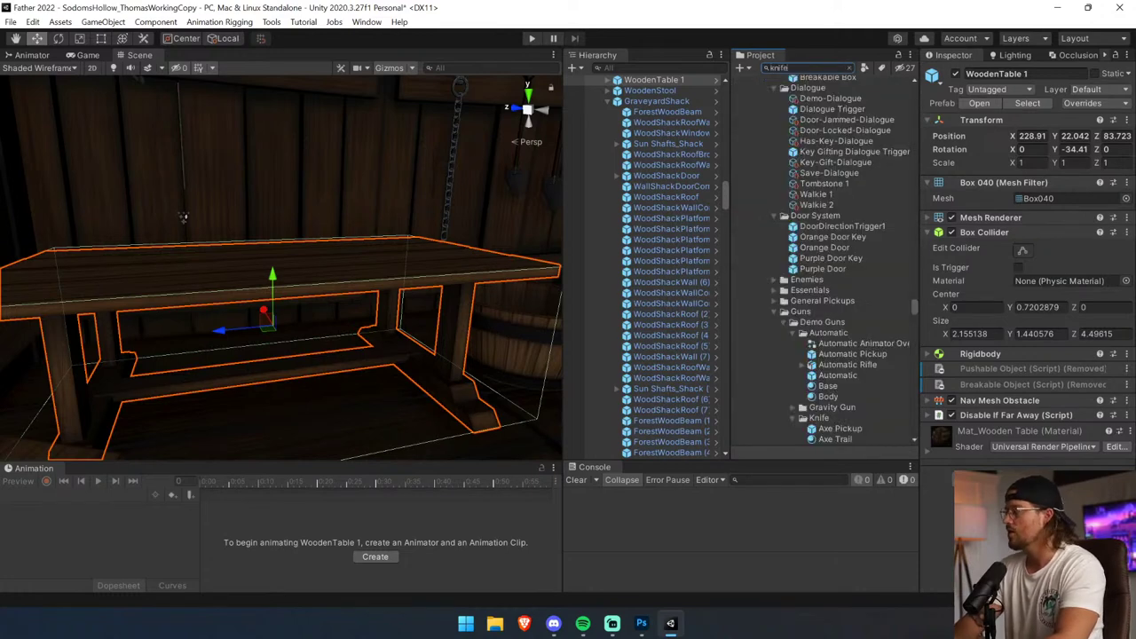
left_click_drag(797, 182, 292, 274)
key("ctrl+z")
left_click_drag(801, 171, 296, 279)
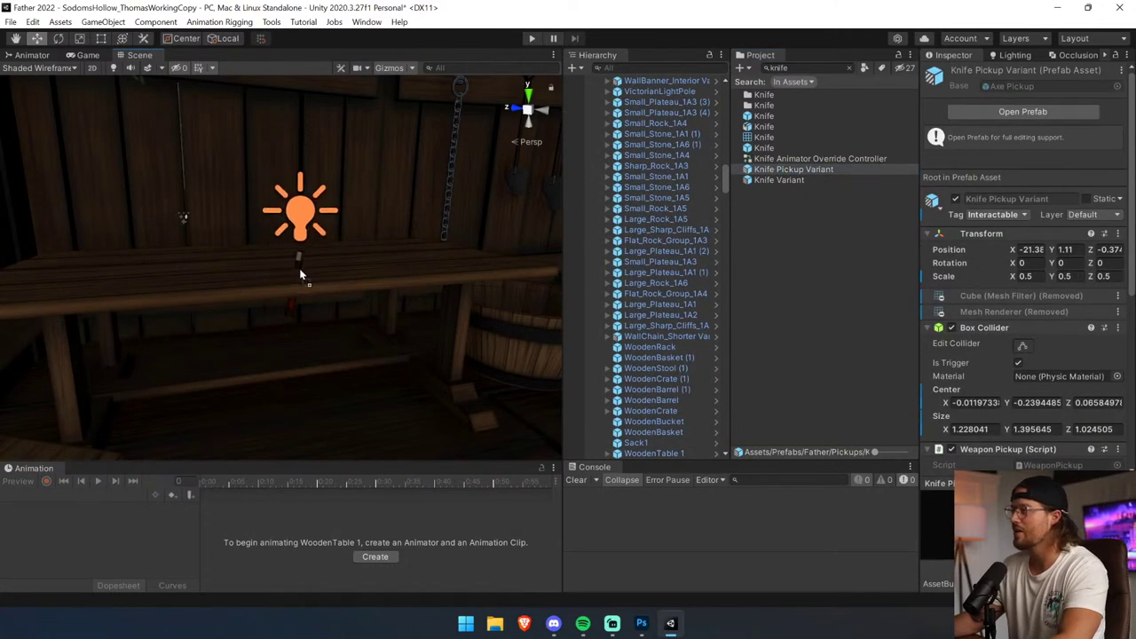
left_click(299, 270)
left_click_drag(301, 153, 302, 97)
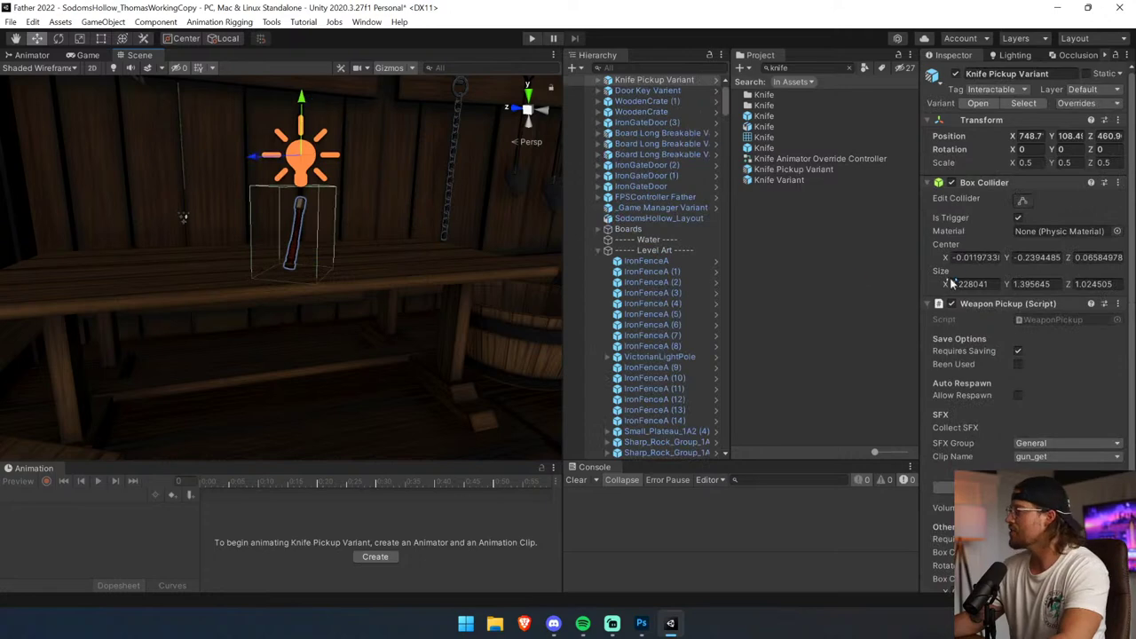
Parent the Knife Pickup Variant and the GraveyardShack under the Thomas Working Changes object, and collapse the shack's children.
left_click(598, 251)
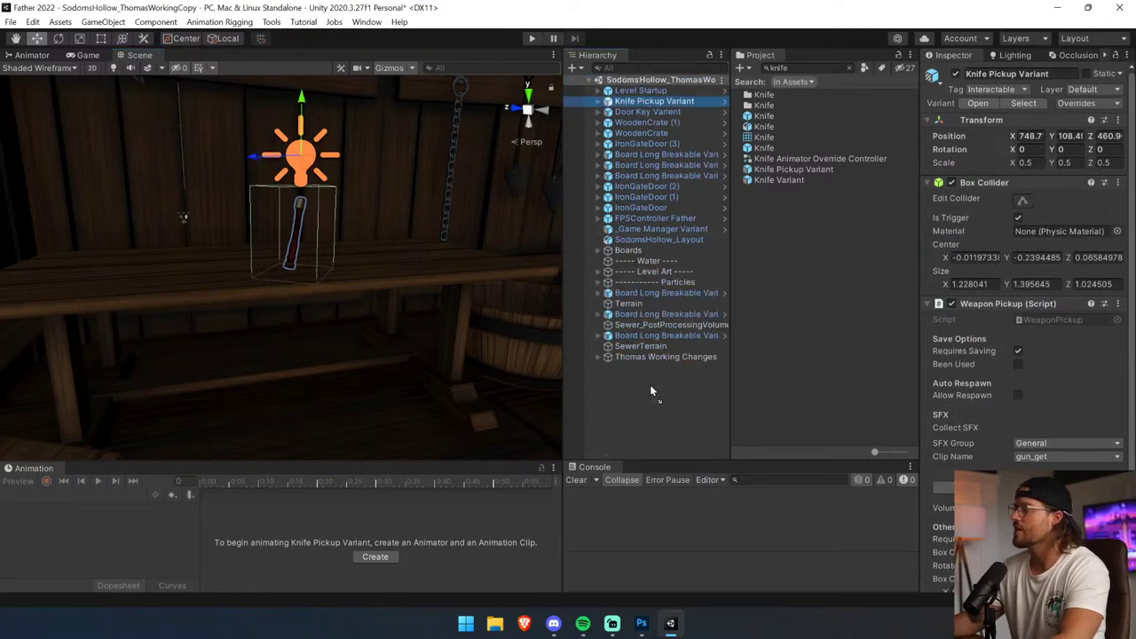
left_click_drag(650, 390, 655, 356)
right_click_drag(463, 368, 355, 270)
left_click(356, 269)
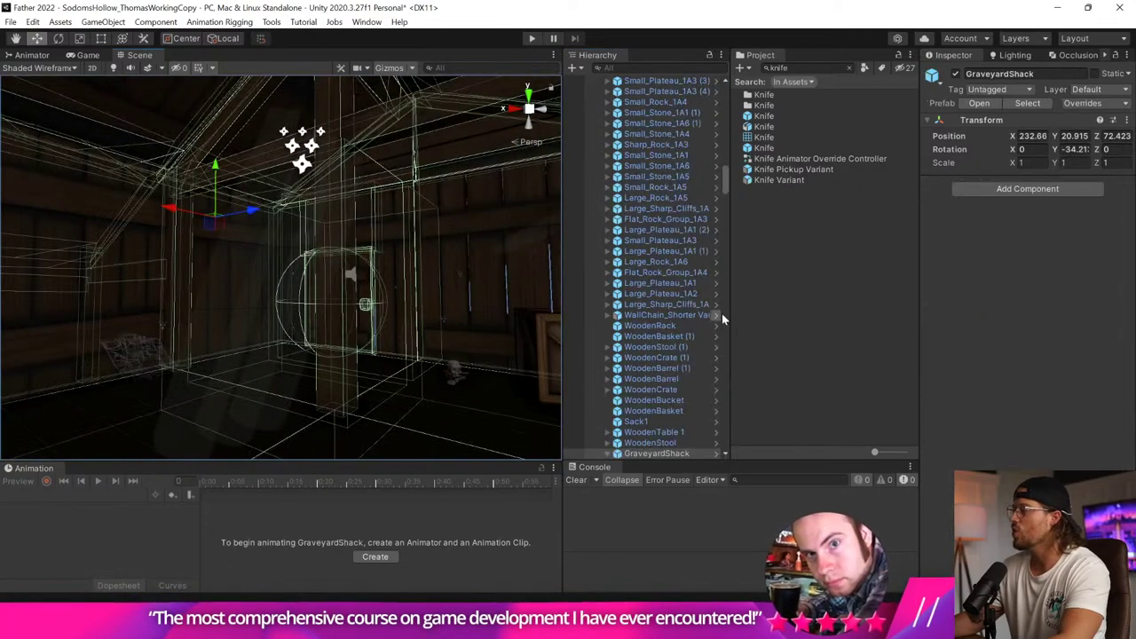
scroll(691, 393, "down", 1)
mouse_move(667, 414)
left_mouse_down()
mouse_move(672, 462)
mouse_move(660, 364)
mouse_move(647, 459)
mouse_move(658, 412)
mouse_move(660, 424)
left_mouse_up()
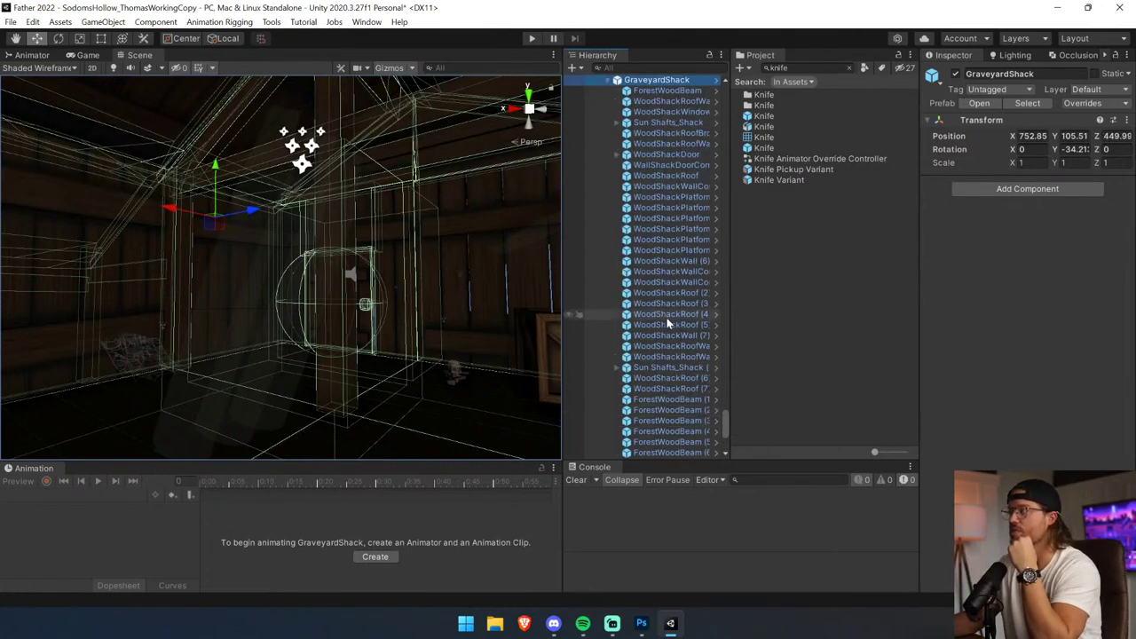
scroll(621, 302, "up", 5)
left_click(608, 238)
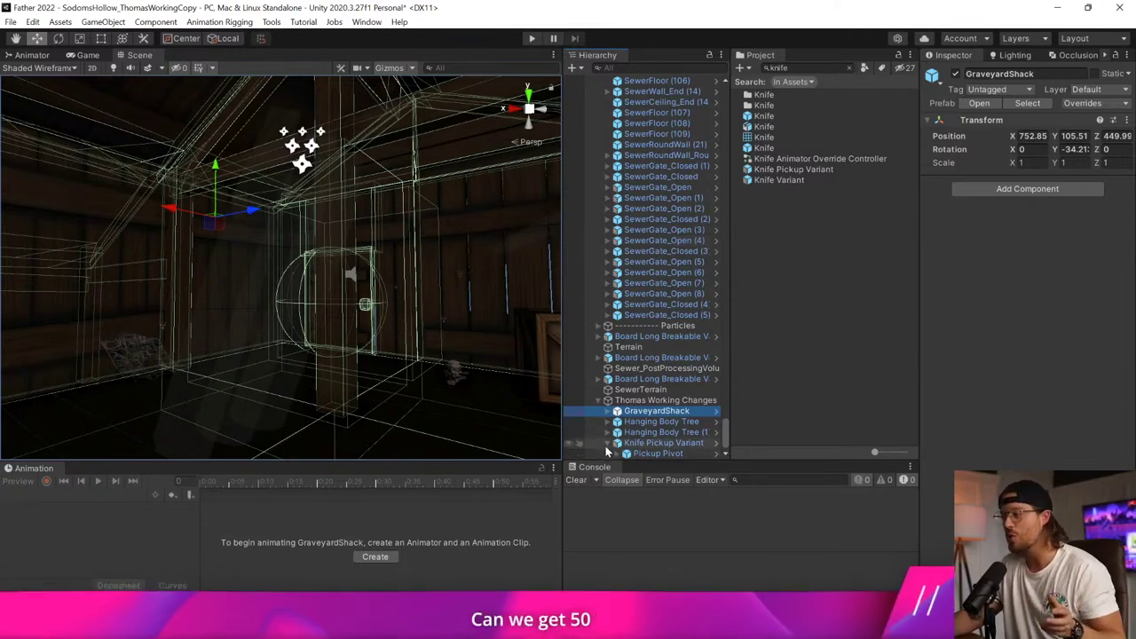
scroll(607, 444, "up", 1)
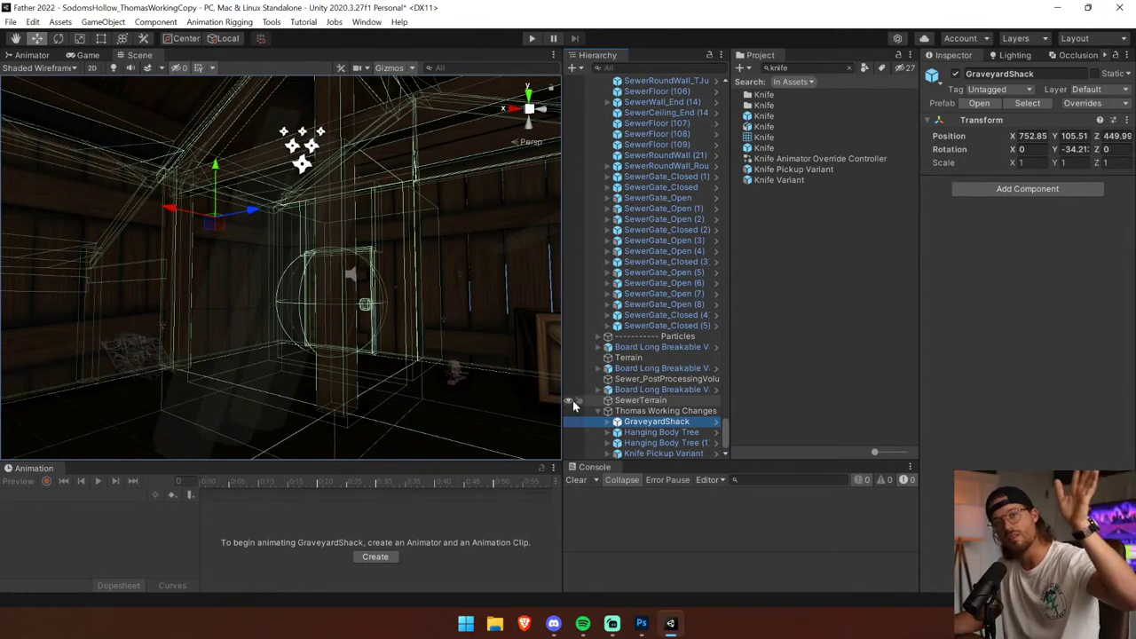
Focus on the Knife Pickup Variant and examine its Pickup Pivot child's Rotate Object script.
left_click(695, 435)
double_click(661, 453)
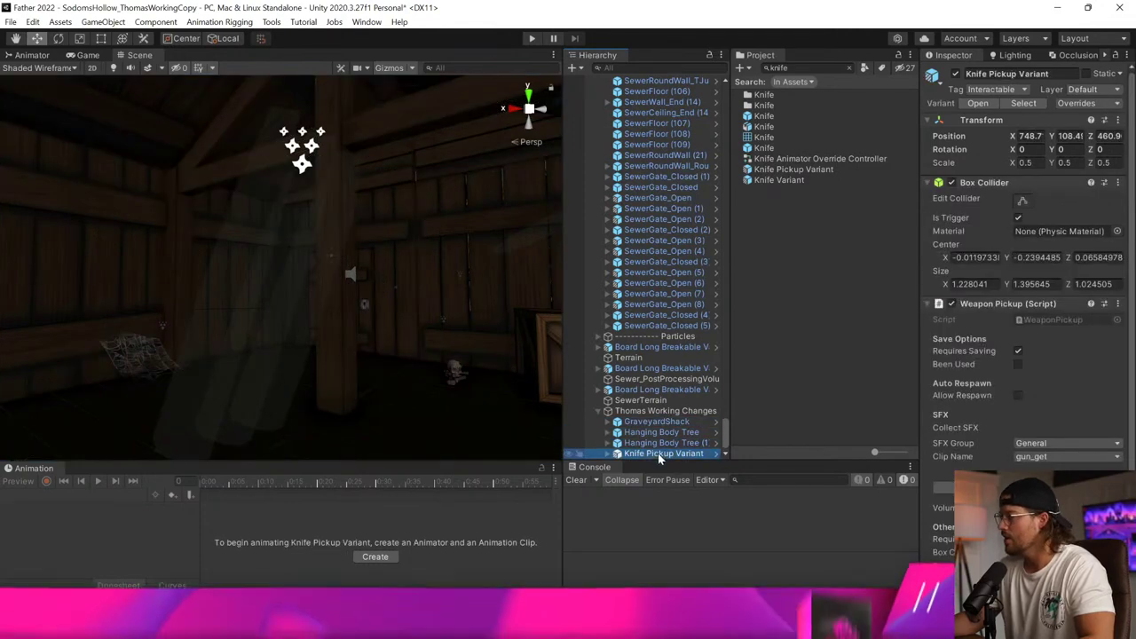
right_click_drag(411, 328, 1, 209)
key("e")
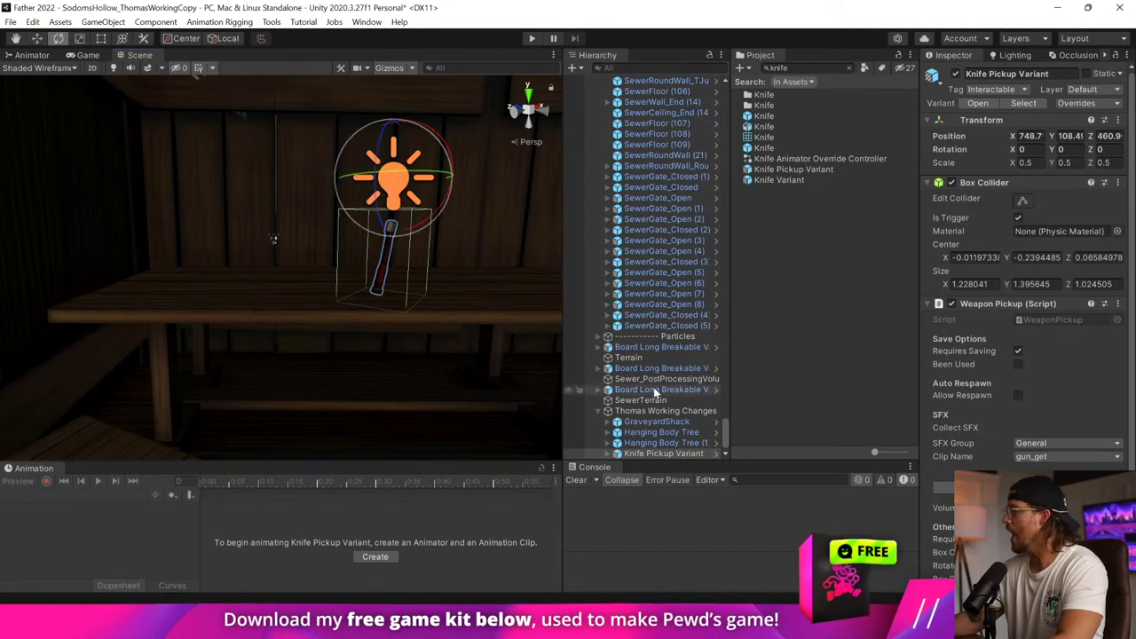
left_click(988, 303)
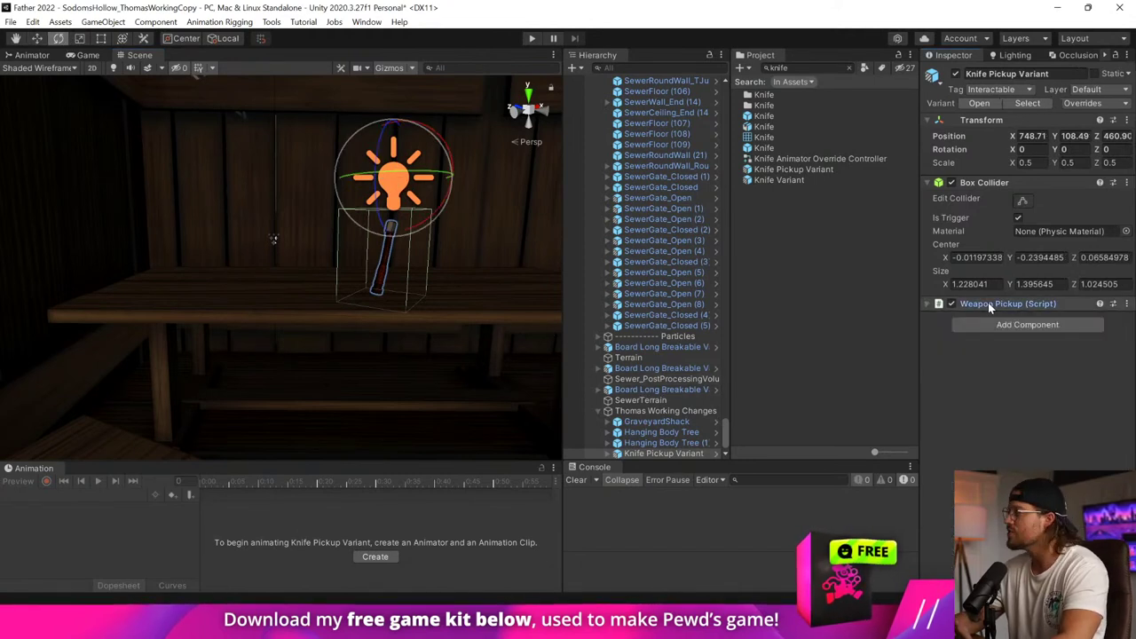
left_click(607, 453)
left_click(641, 452)
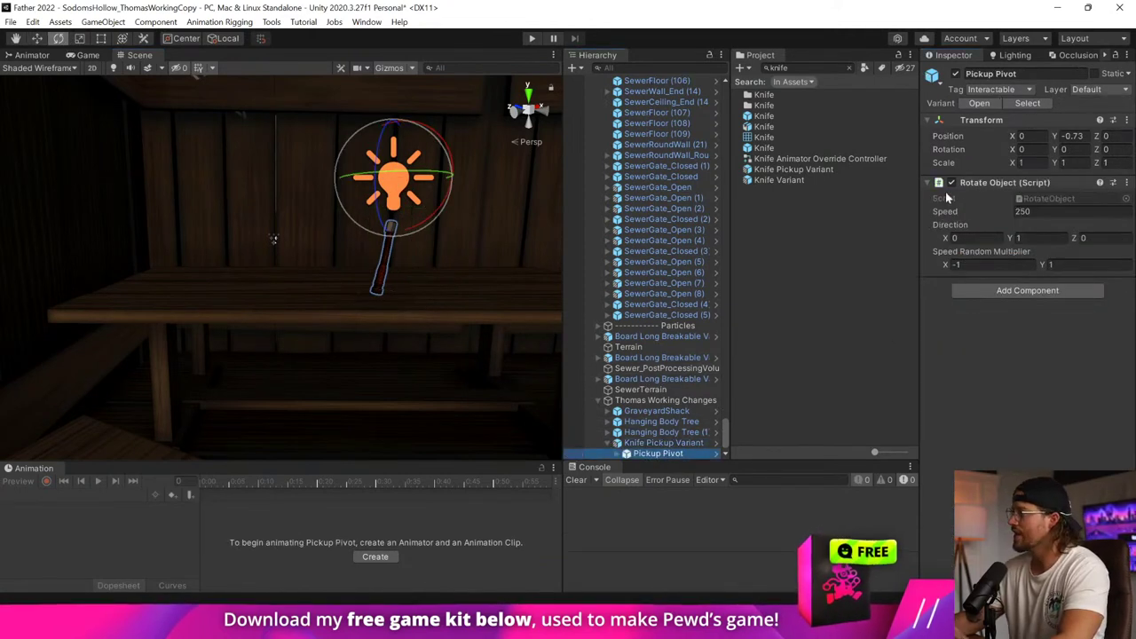
Rotate the Knife Pickup Variant to about -16.4, 62.4, -108 so the axe head points down toward the table.
left_click(663, 442)
left_click_drag(373, 177, 373, 11)
left_click_drag(422, 213, 361, 135)
right_click_drag(361, 135, 360, 78)
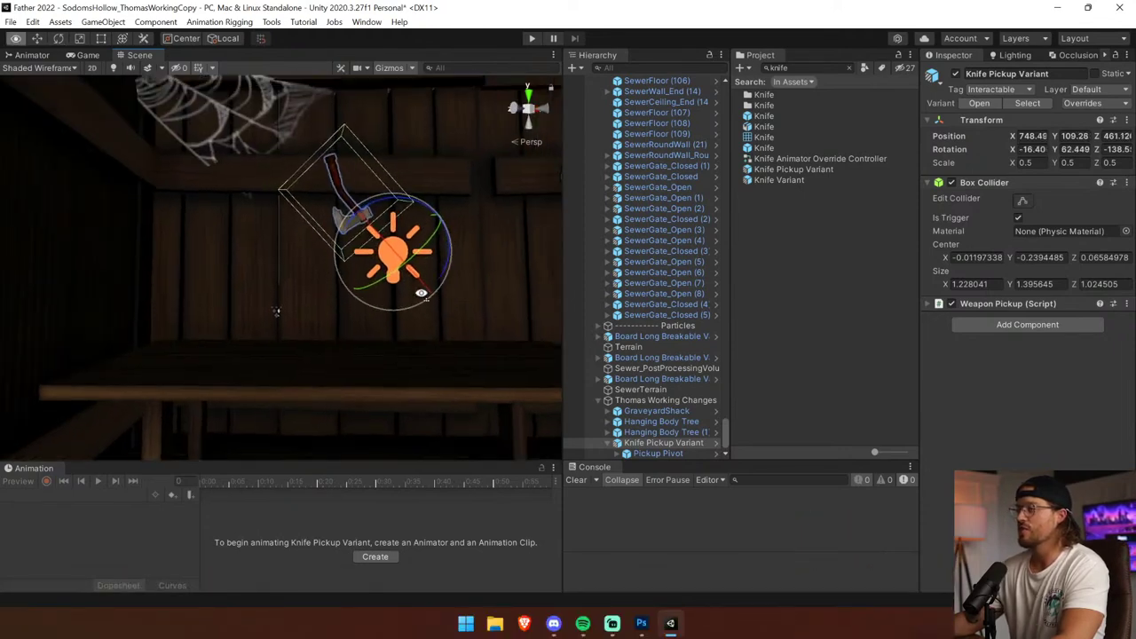
left_click_drag(414, 225, 323, 169)
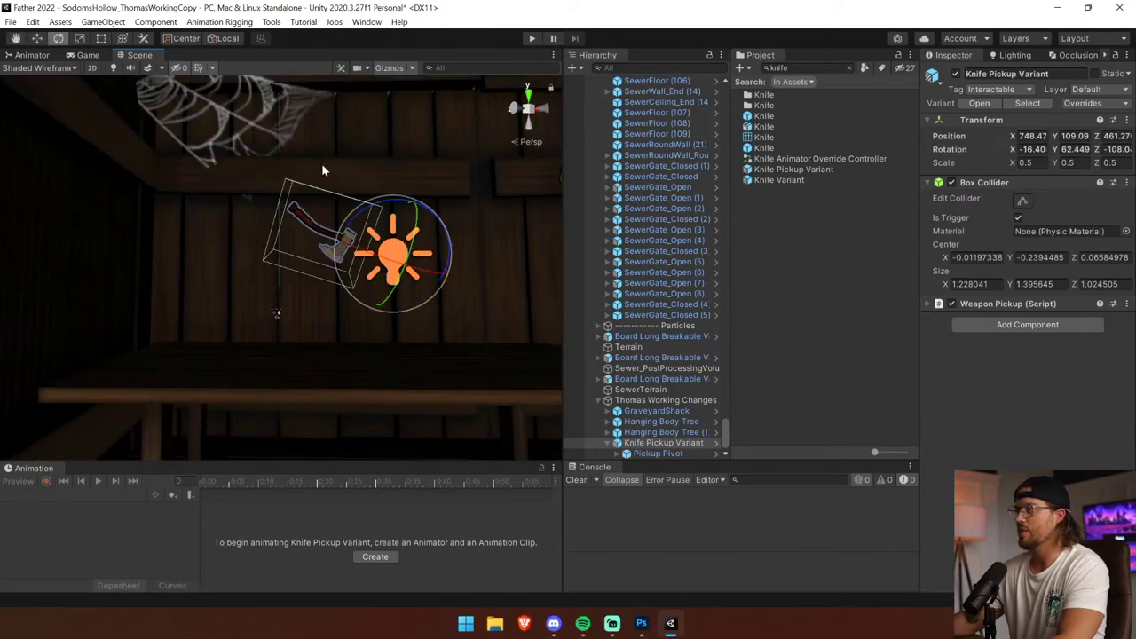
Move the axe pickup down onto the tabletop and refine its rotation to about 4.2, 55.9, -107.3.
left_click(36, 39)
left_click_drag(385, 300, 348, 408)
right_click_drag(347, 408, 398, 393)
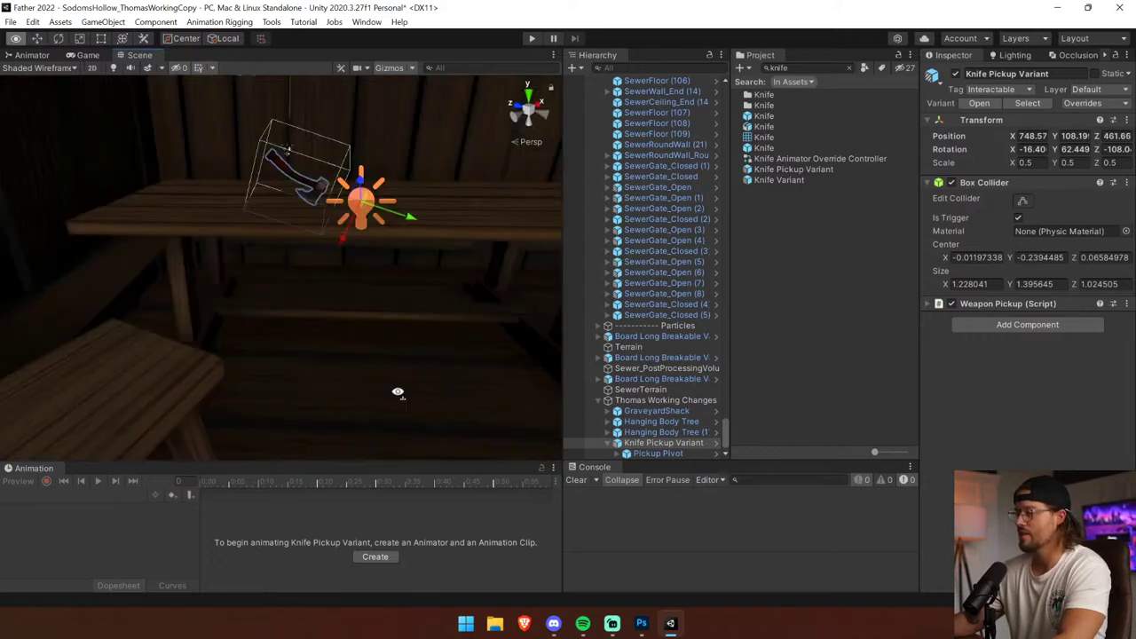
middle_click_drag(341, 244, 360, 317)
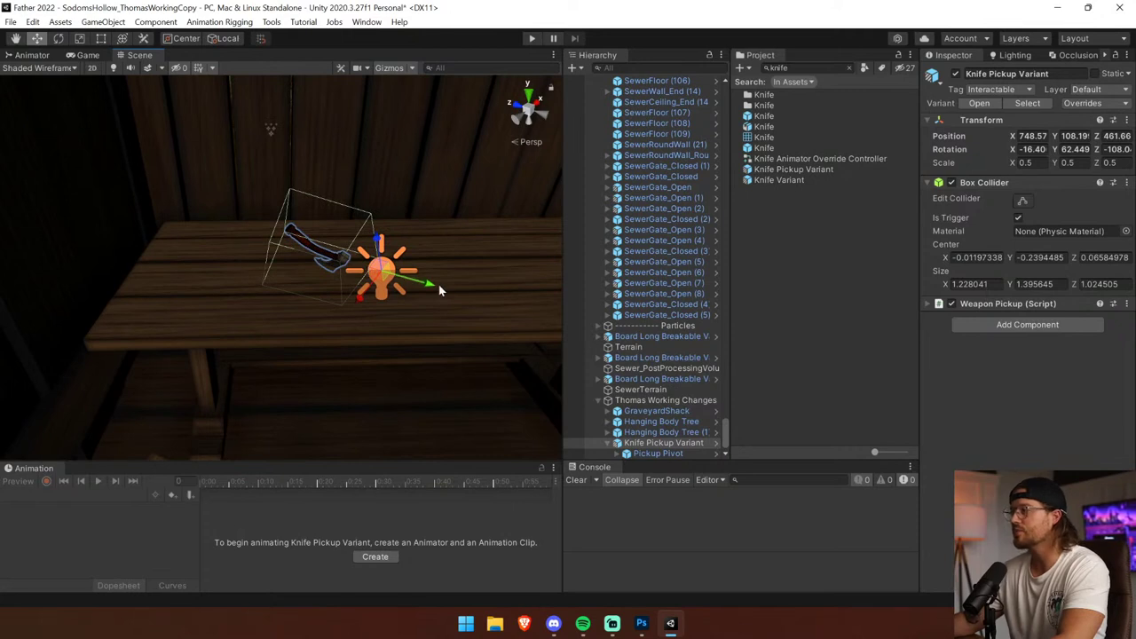
left_click_drag(439, 289, 483, 275)
left_click_drag(453, 310, 542, 238)
left_click(58, 38)
left_click(37, 38)
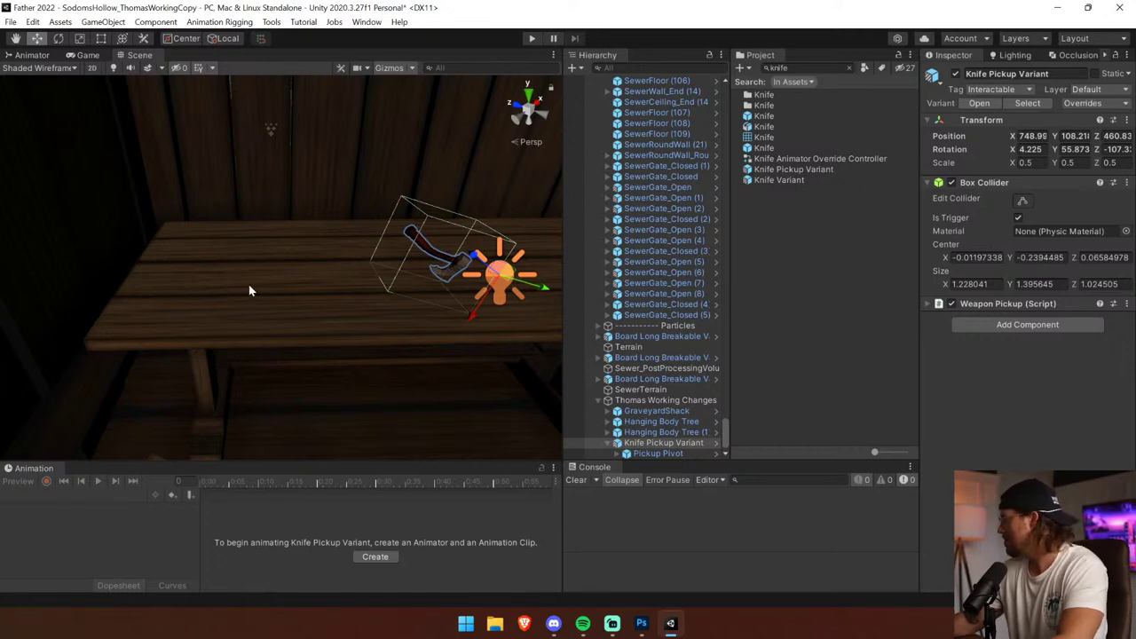
Lower the axe pickup slightly to a Y position of about 108.2 so its blade meets the tabletop.
right_click_drag(260, 287, 334, 296)
key("w")
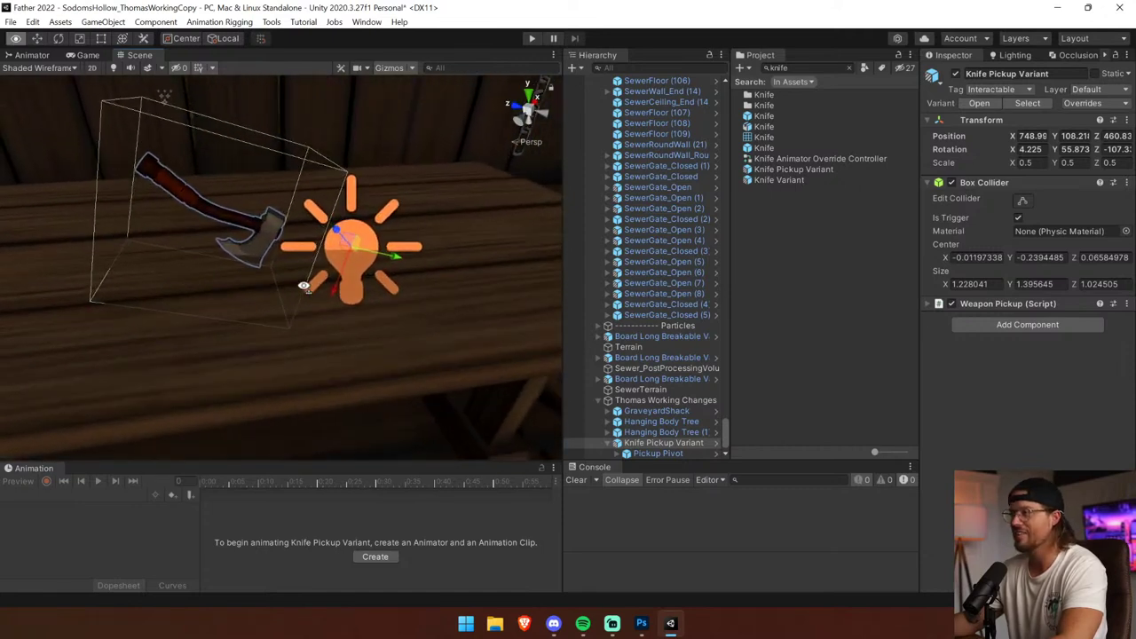
left_click_drag(332, 296, 328, 289)
right_click_drag(360, 259, 326, 245)
key("s")
key("f")
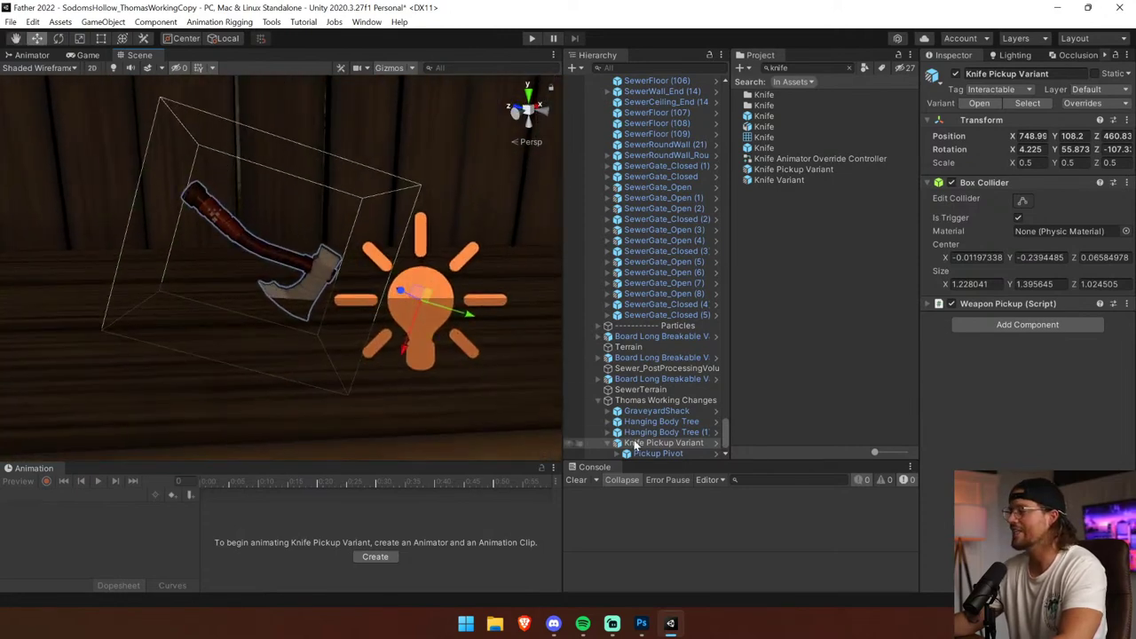
Turn on scene lighting and select the Pickup Light nested inside the Knife Pickup Variant's Pickup Pivot.
left_click(113, 69)
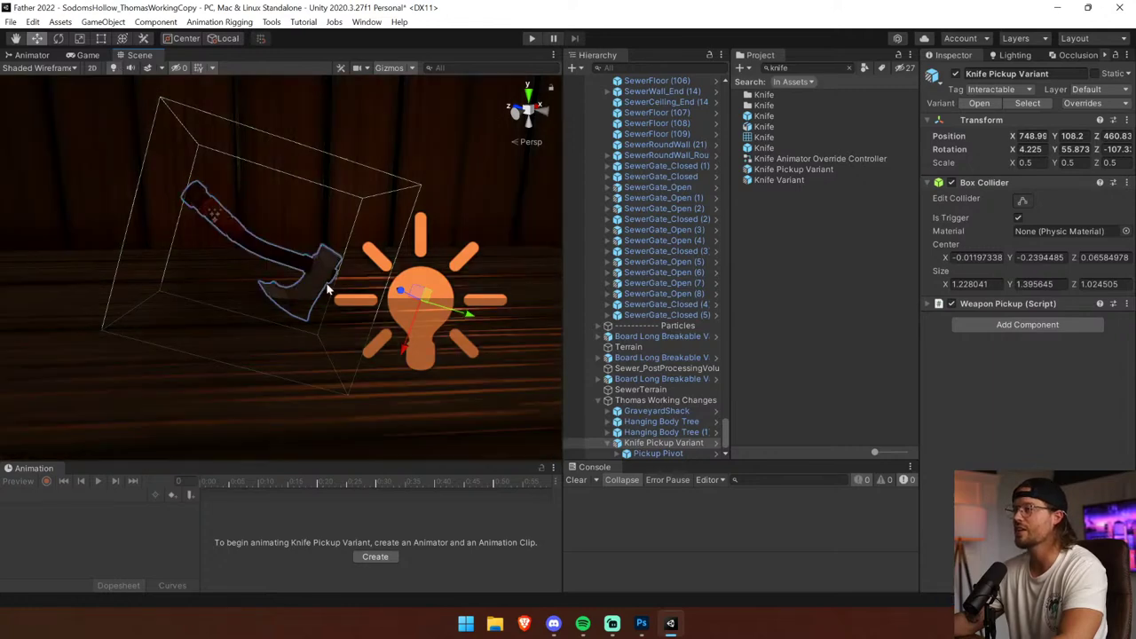
left_click(419, 278)
left_click(420, 278)
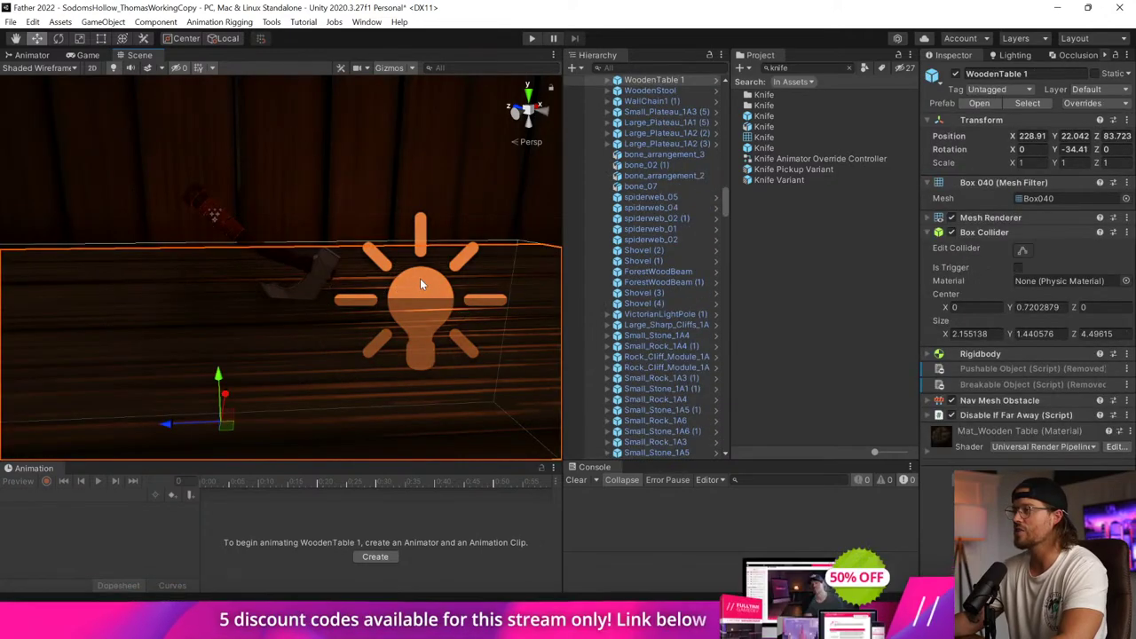
left_click(420, 278)
left_click(422, 281)
left_click(421, 279)
left_click(423, 278)
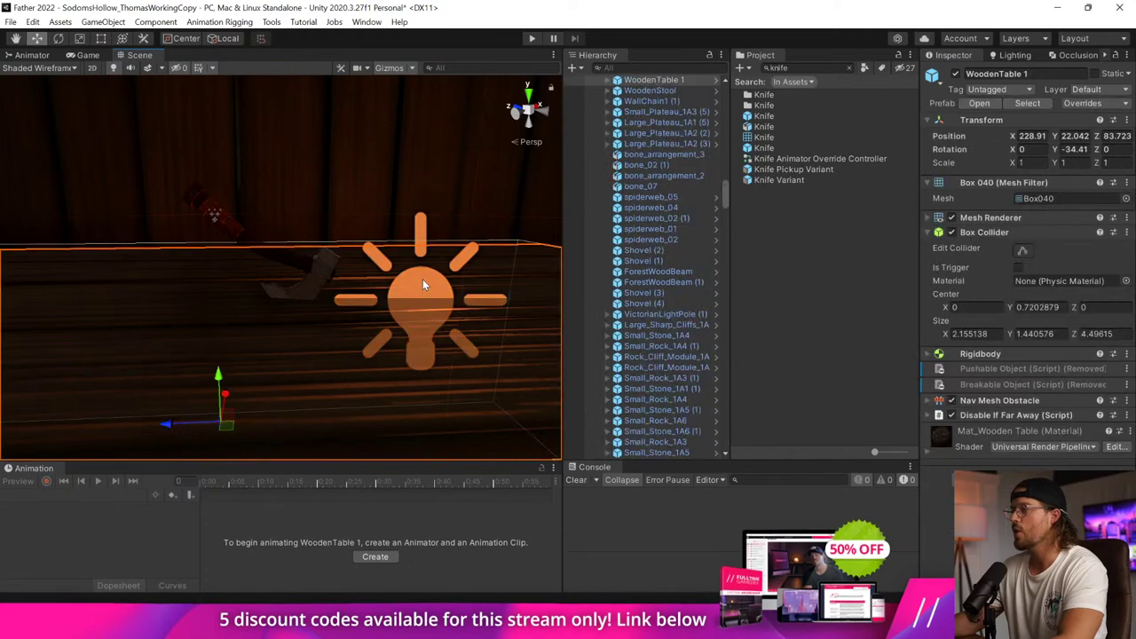
left_click(422, 279)
left_click(424, 288)
left_click(424, 288)
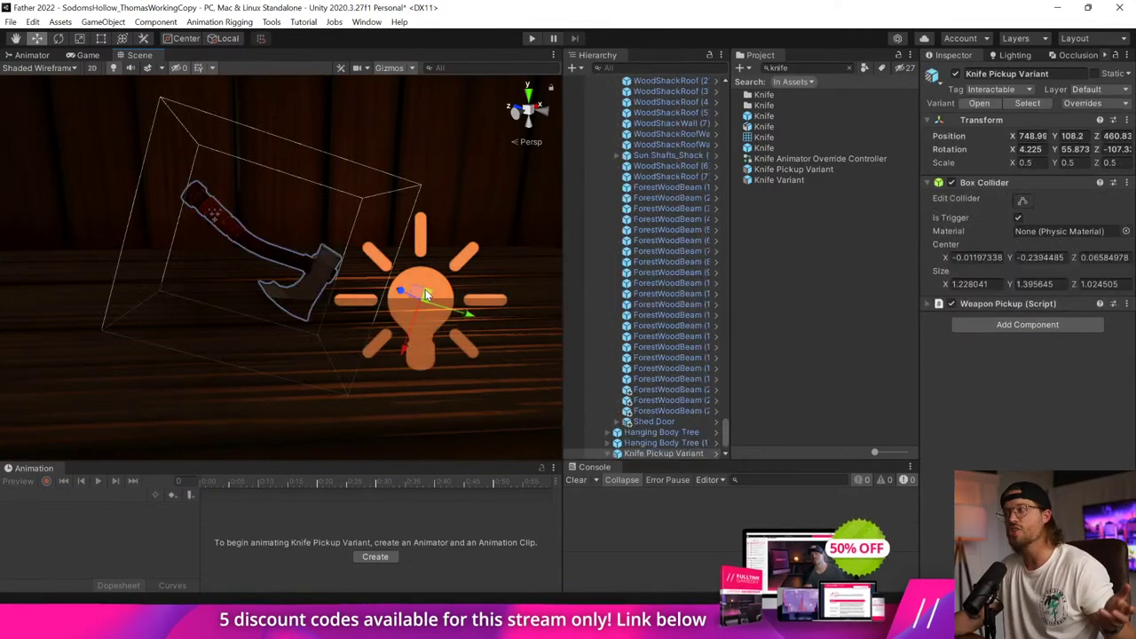
left_click(618, 422)
left_click(664, 454)
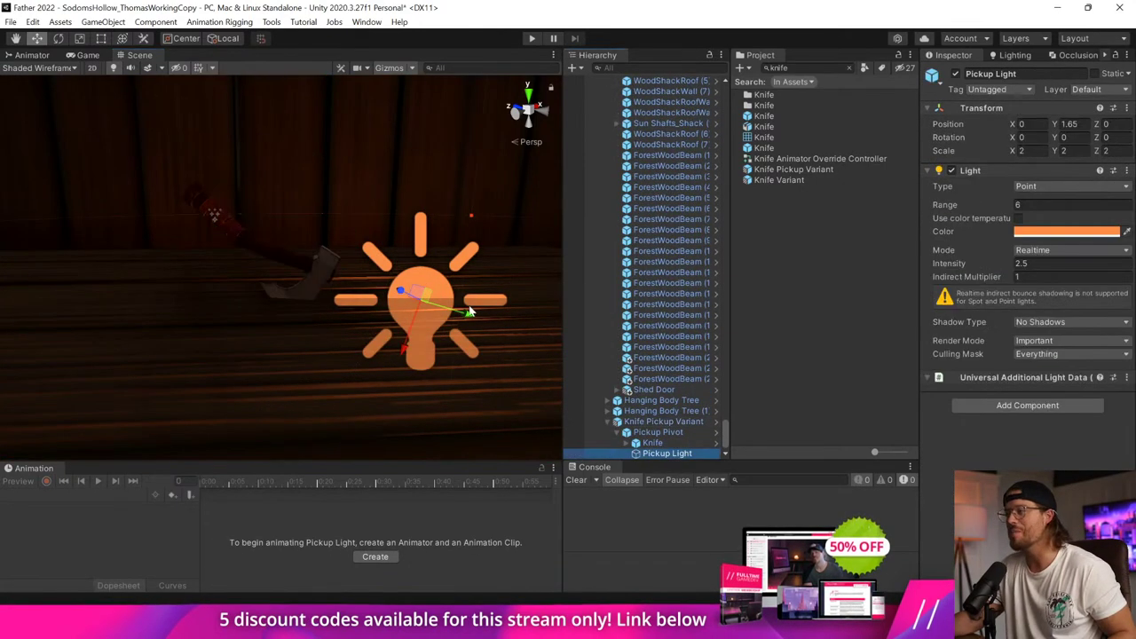
Switch the transform handles to Global orientation and raise the Pickup Light above the axe, reaching about Y 1.304 at local X -1.109.
left_click(218, 38)
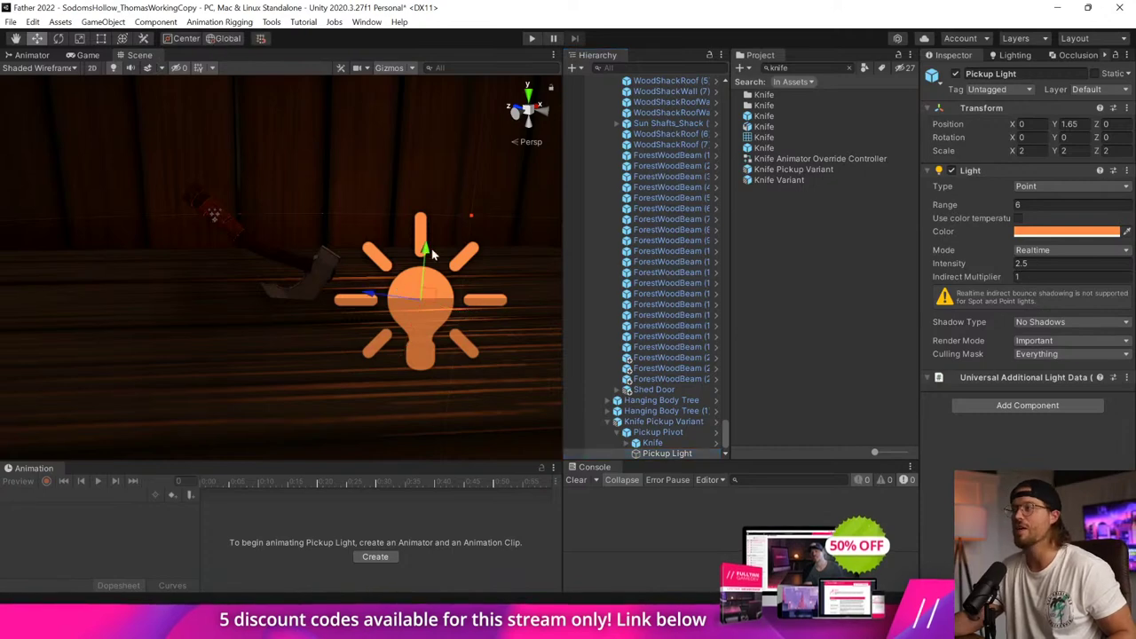
left_click_drag(431, 249, 433, 68)
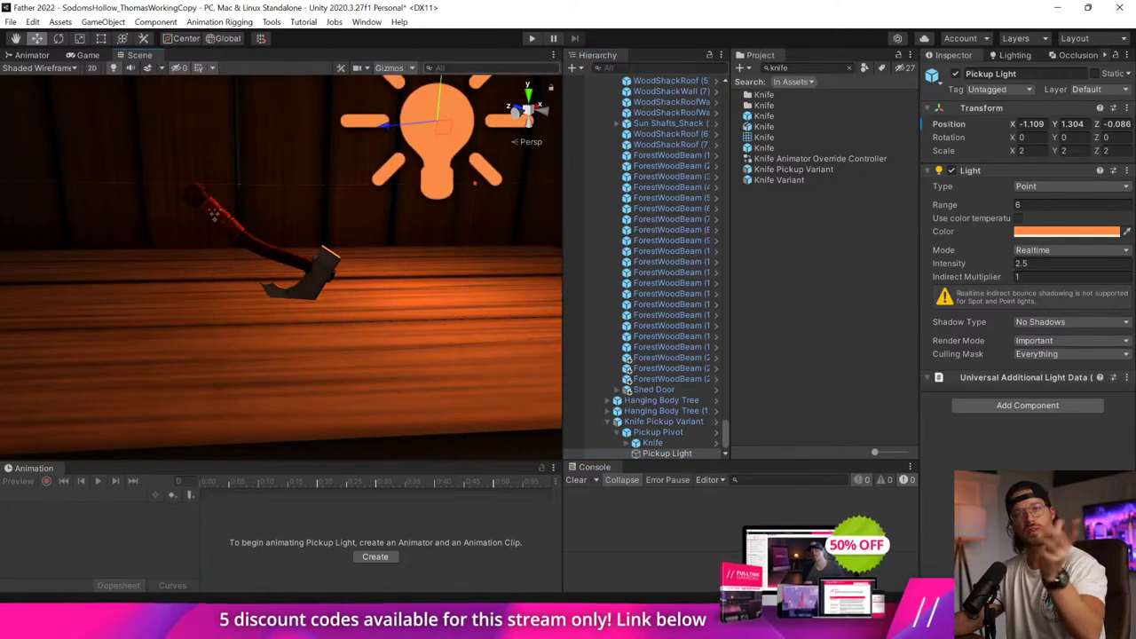
mouse_move(346, 138)
middle_mouse_down()
mouse_move(353, 170)
mouse_move(353, 146)
middle_mouse_up()
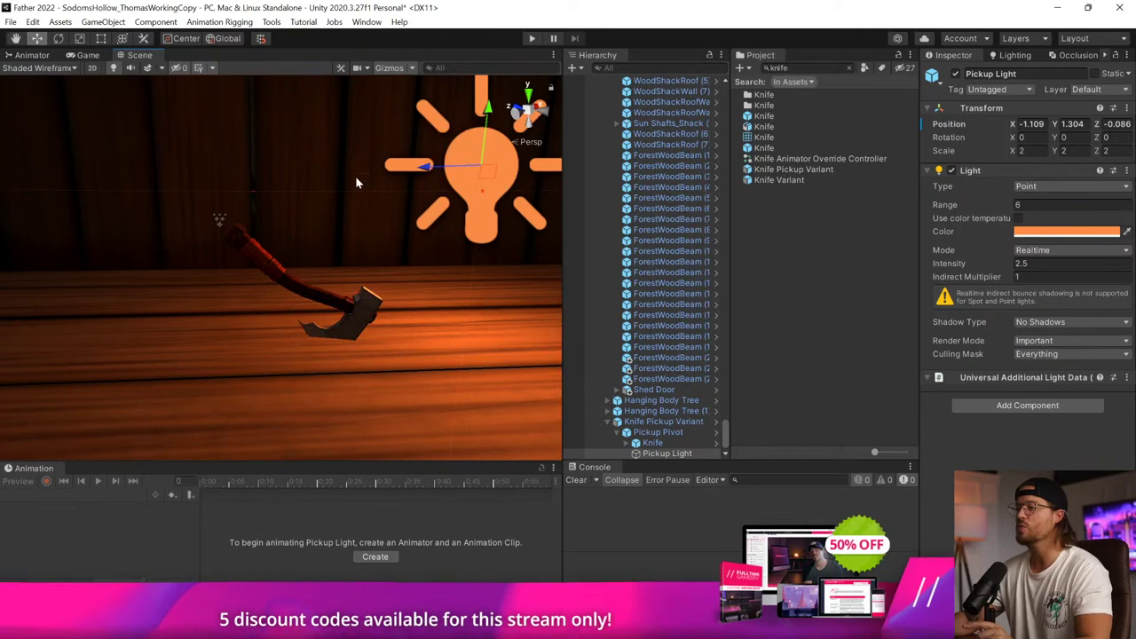
Set the handles to Pivot mode and shift the Pickup Light along the table to about -1.7, 0.5, -0.8 so it illuminates the axe.
left_click_drag(425, 164, 265, 172)
key("z")
key("ctrl+z")
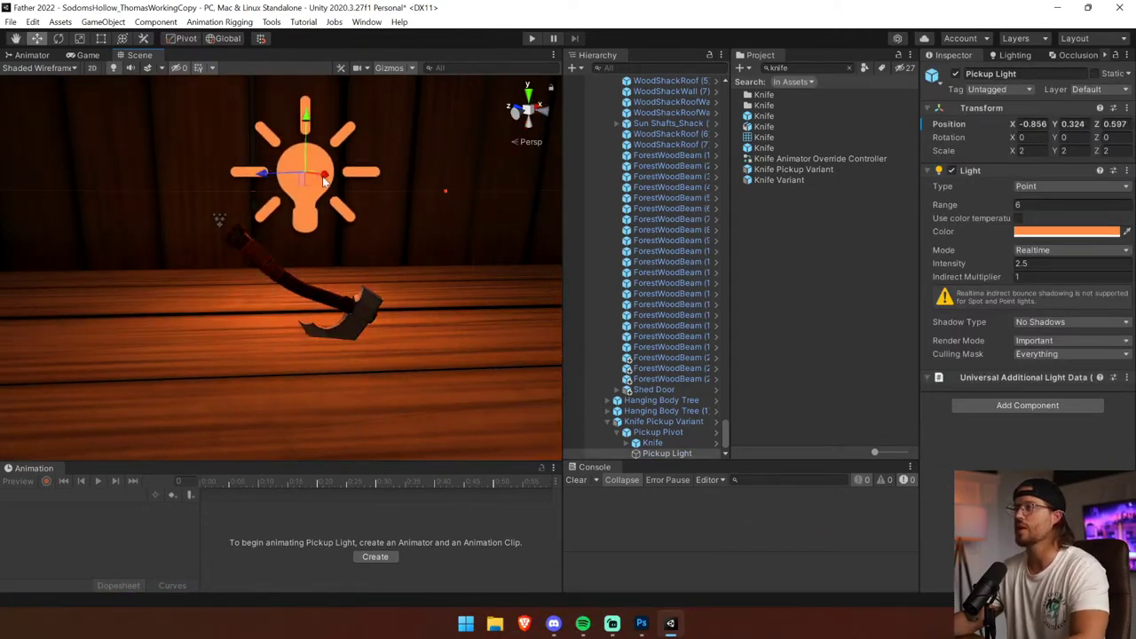
right_click_drag(304, 173, 378, 282)
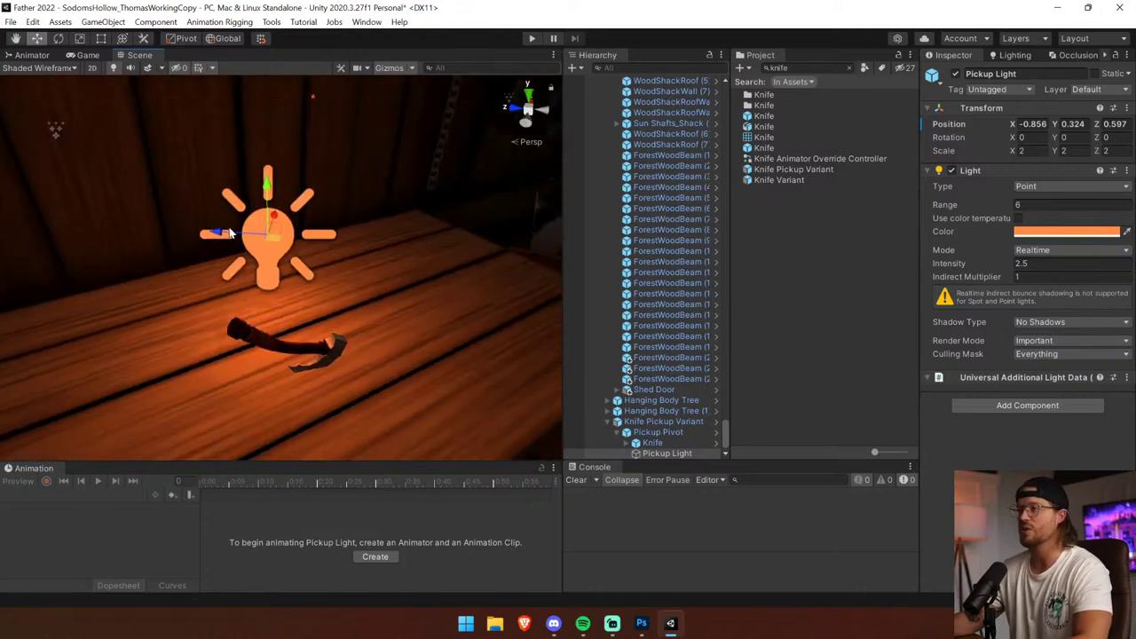
left_click_drag(229, 234, 486, 112)
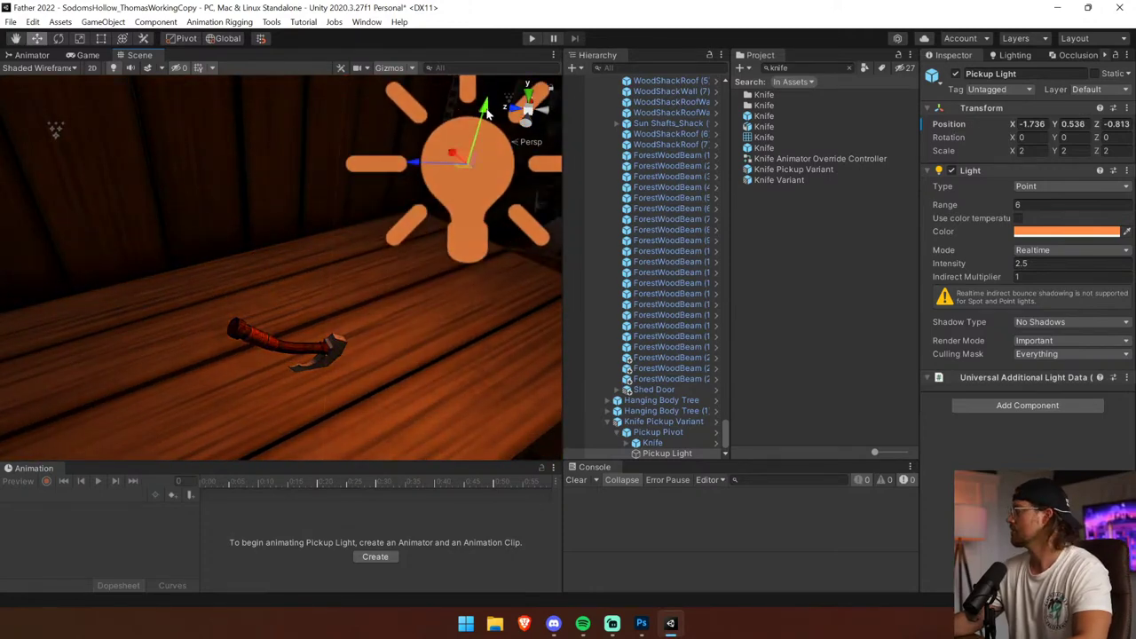
left_click_drag(408, 171, 388, 169)
Raise the Knife Pickup Variant to a Y of about 108.23 and enable the interact-button requirement in its Weapon Pickup script.
left_click(255, 338)
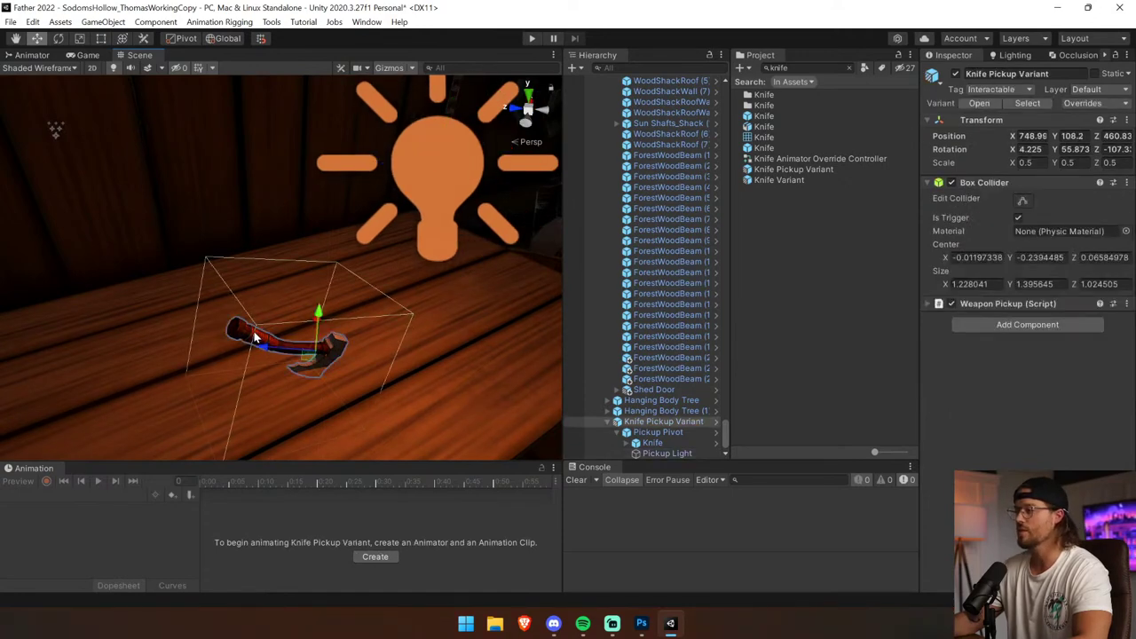
left_click_drag(316, 319, 319, 310)
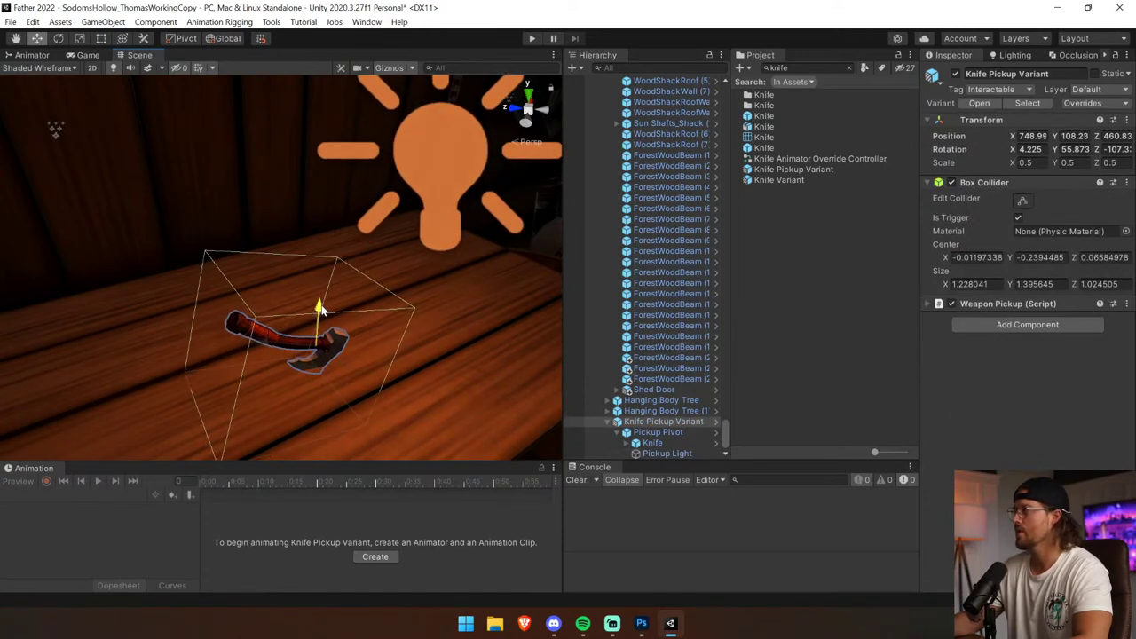
left_click(661, 433)
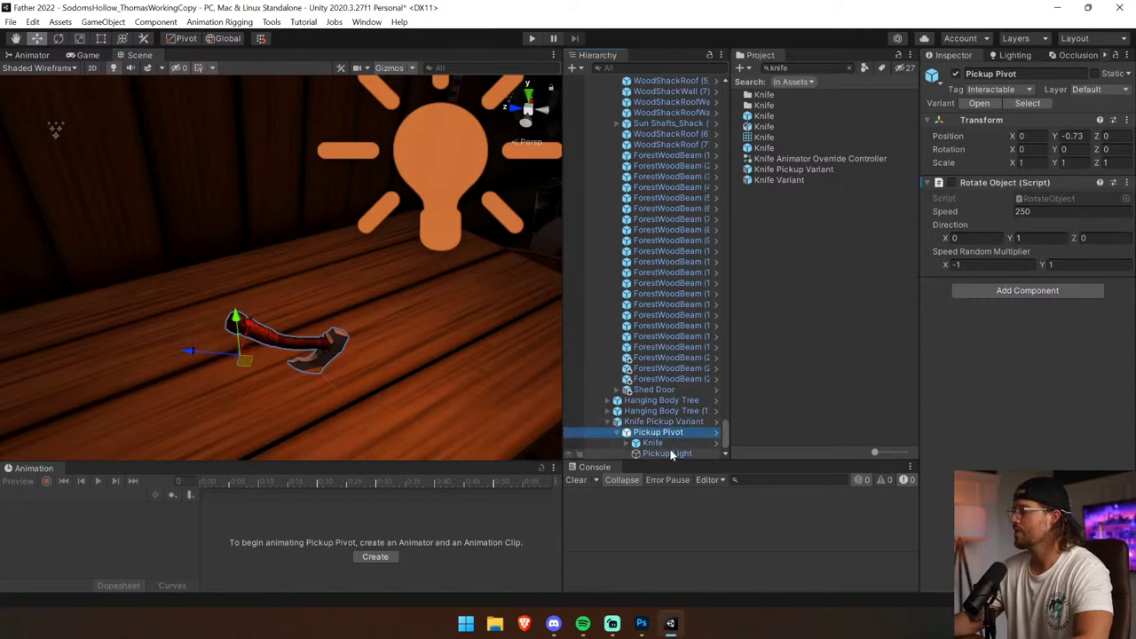
left_click(653, 443)
left_click(672, 454)
left_click(673, 432)
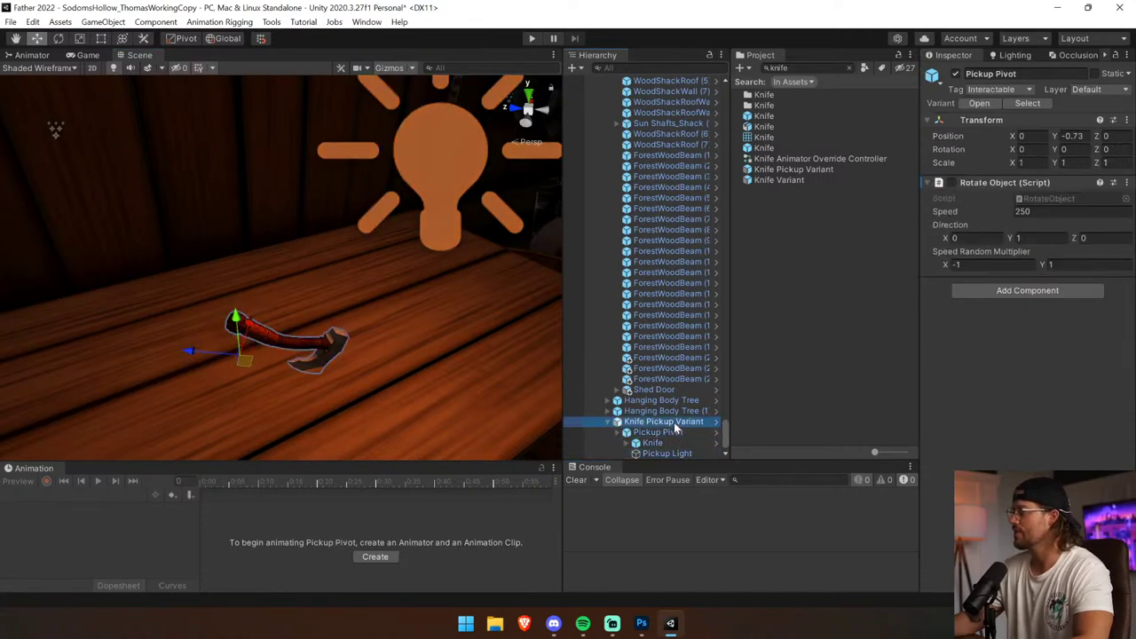
left_click(674, 422)
left_click(1062, 304)
left_click(1021, 182)
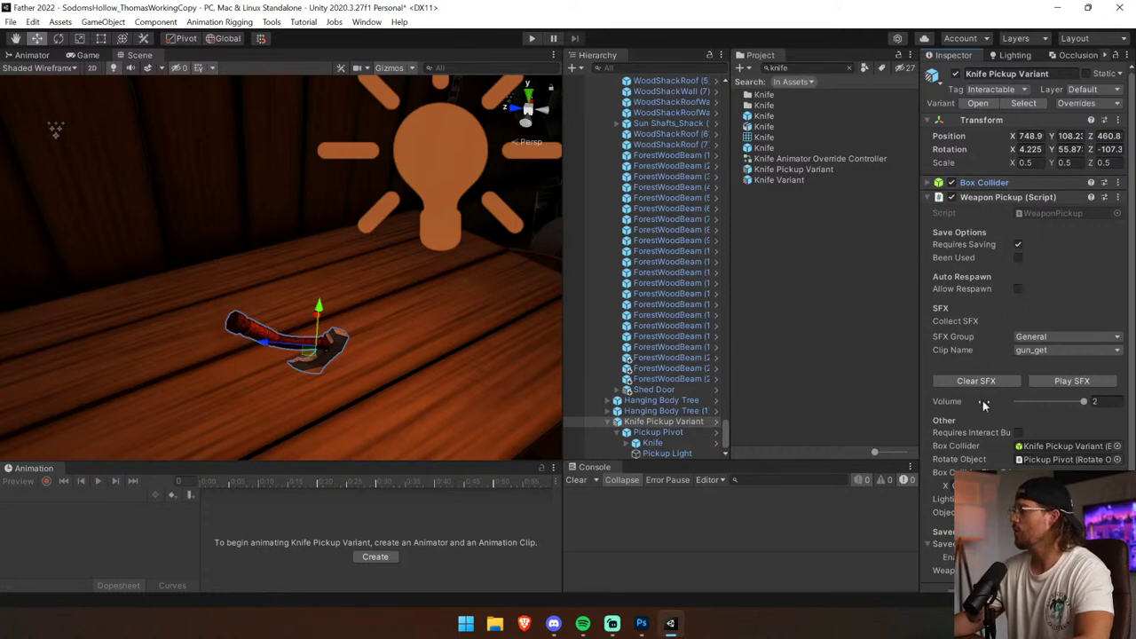
left_click(1020, 433)
right_click_drag(448, 365, 311, 261)
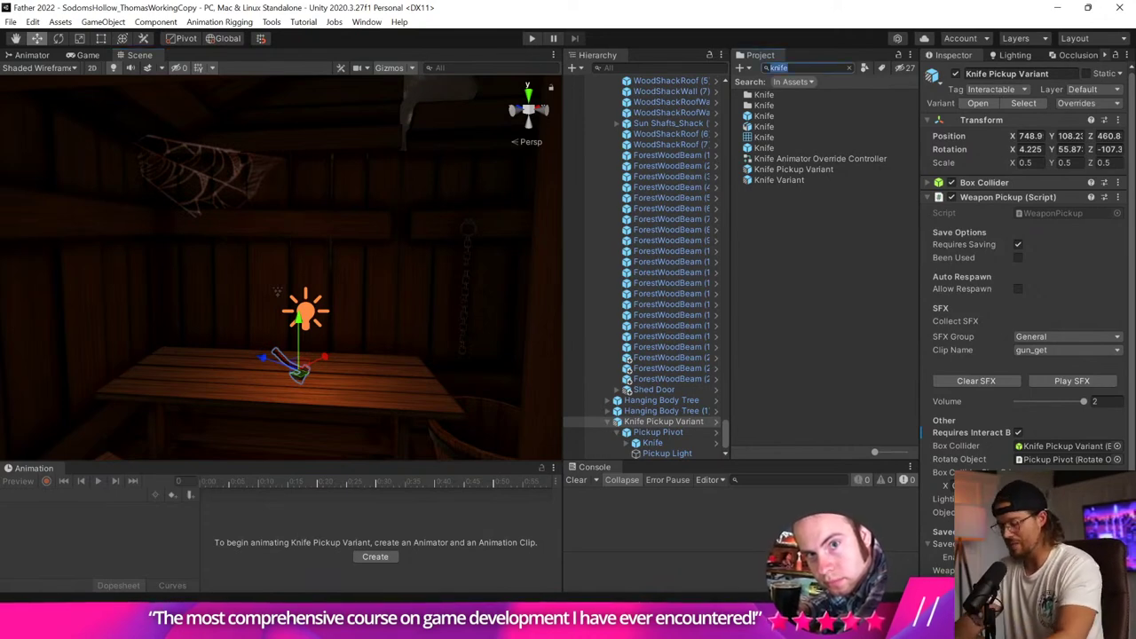
Search the project for "eden fell", open the Eden Fell scene and frame Cup Variant (3) in the dining hall.
type("eden fell")
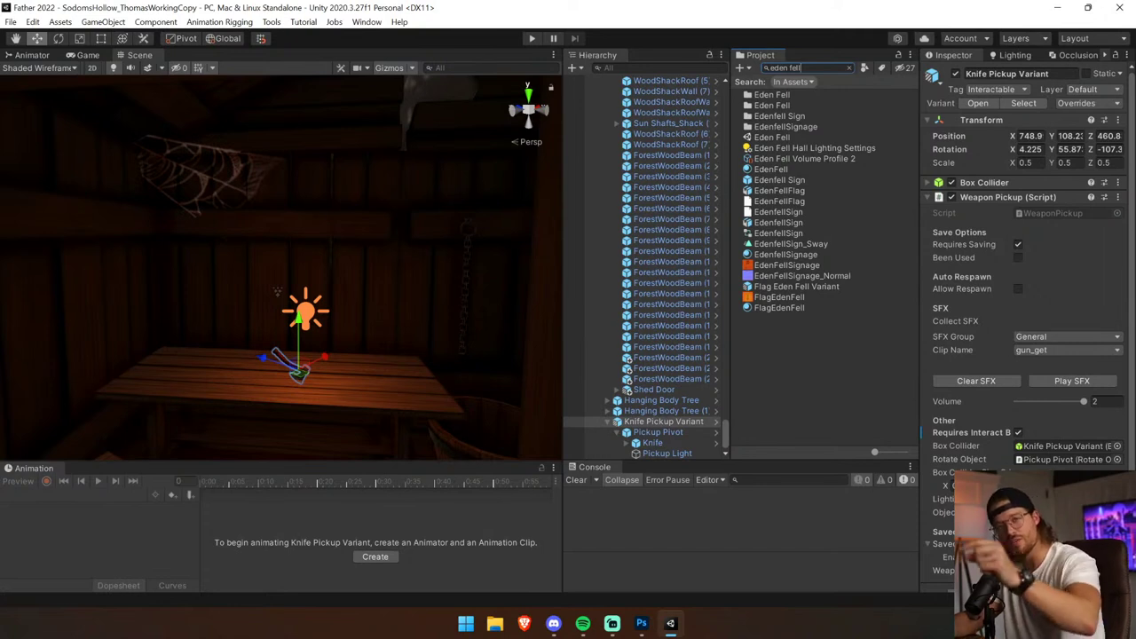
left_click(785, 140)
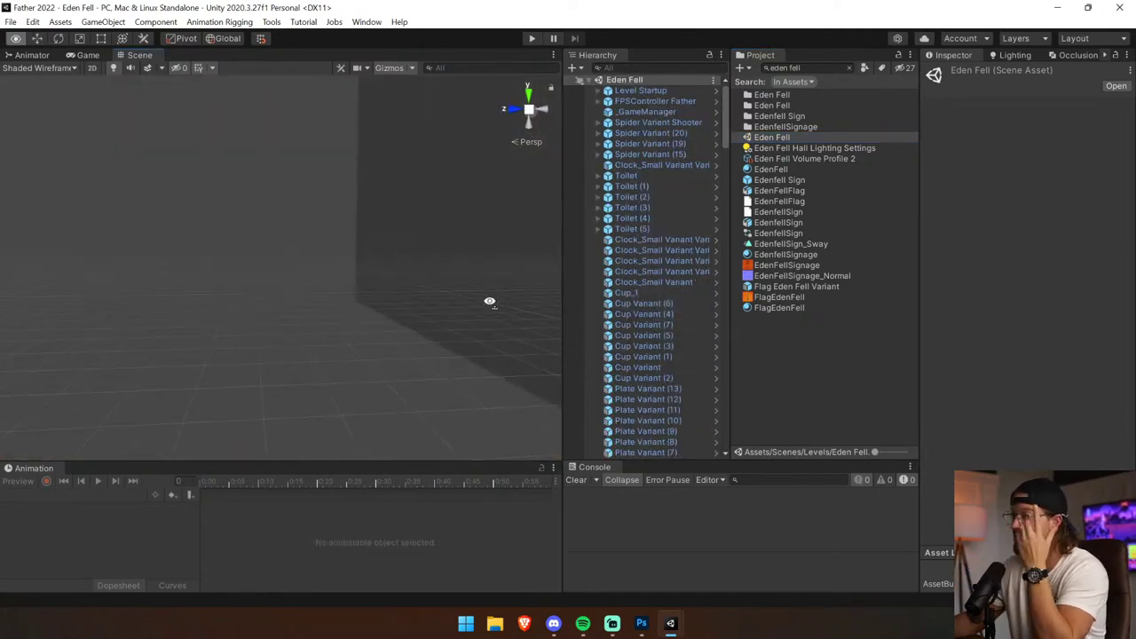
left_click(674, 346)
key("f")
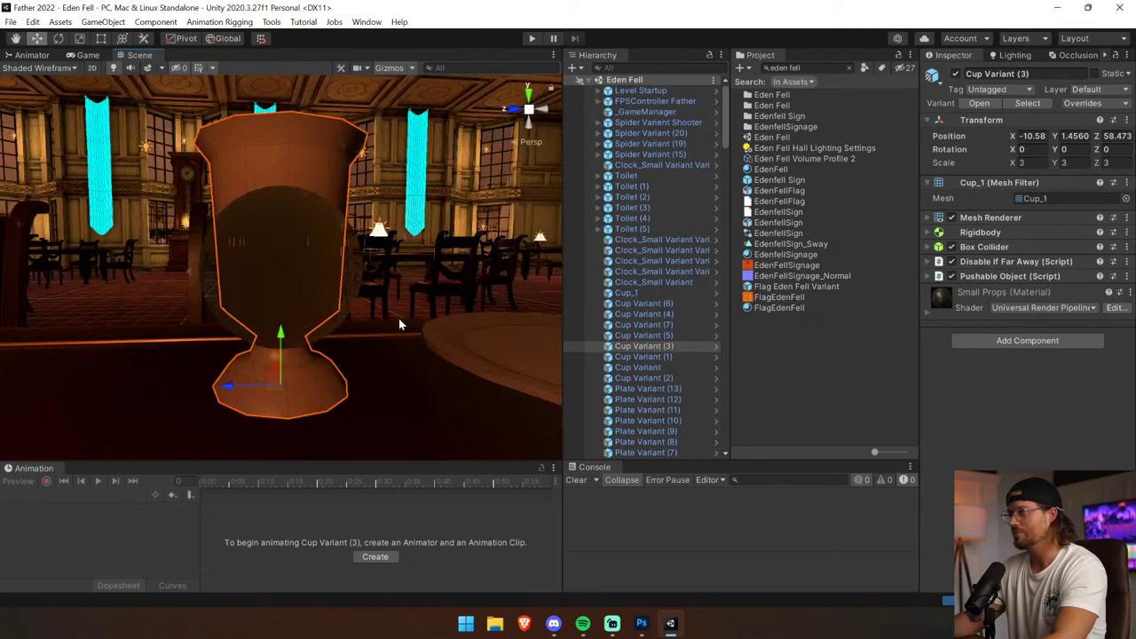
Inspect the candle stands along the wood-panelled wall and select CandlePole (1)(2)(1).
right_click_drag(396, 299, 135, 301)
key("w")
key("a")
key("w")
key("w")
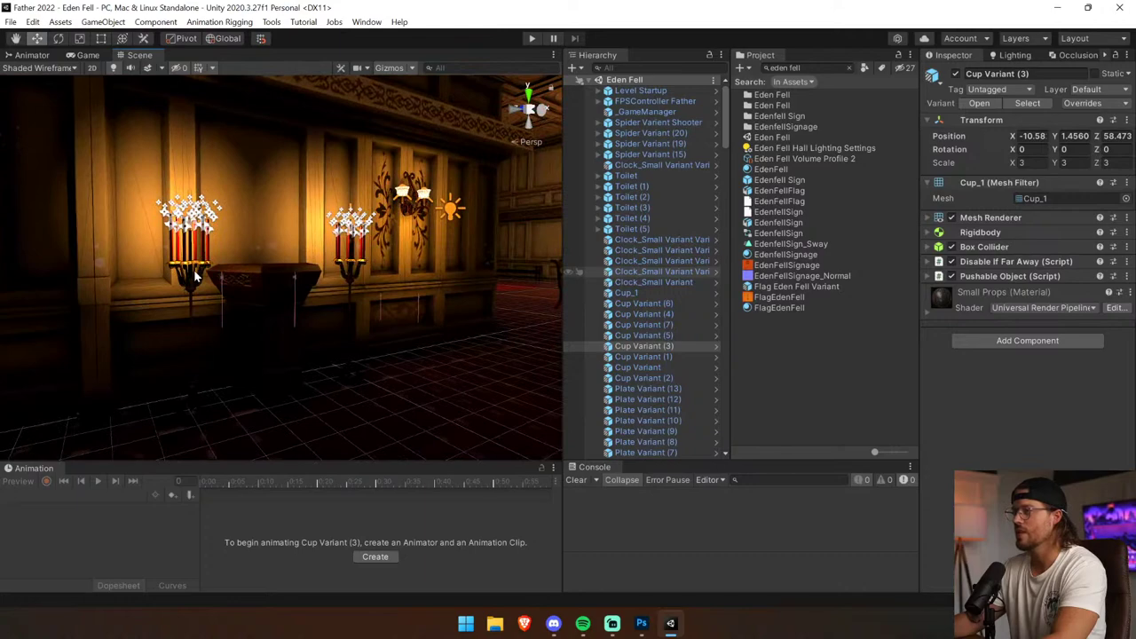
left_click(196, 276)
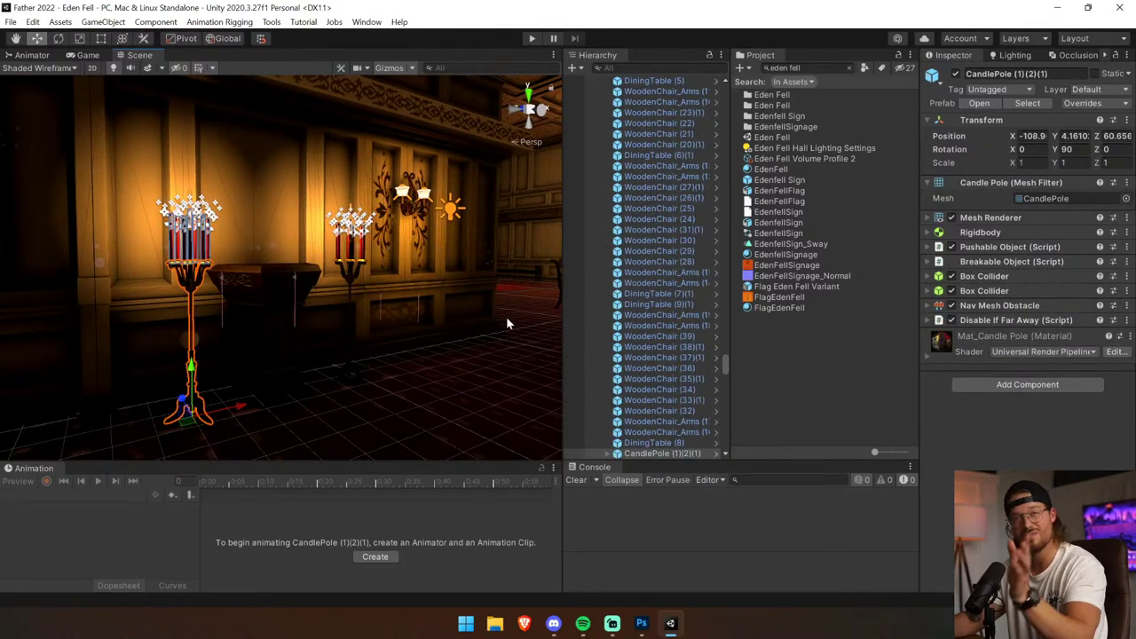
Find the wall torch above the red banner in the stone hall and copy Torch_Lit (6).
right_click_drag(399, 293, 438, 306)
key("w")
key("w")
key("w")
key("w")
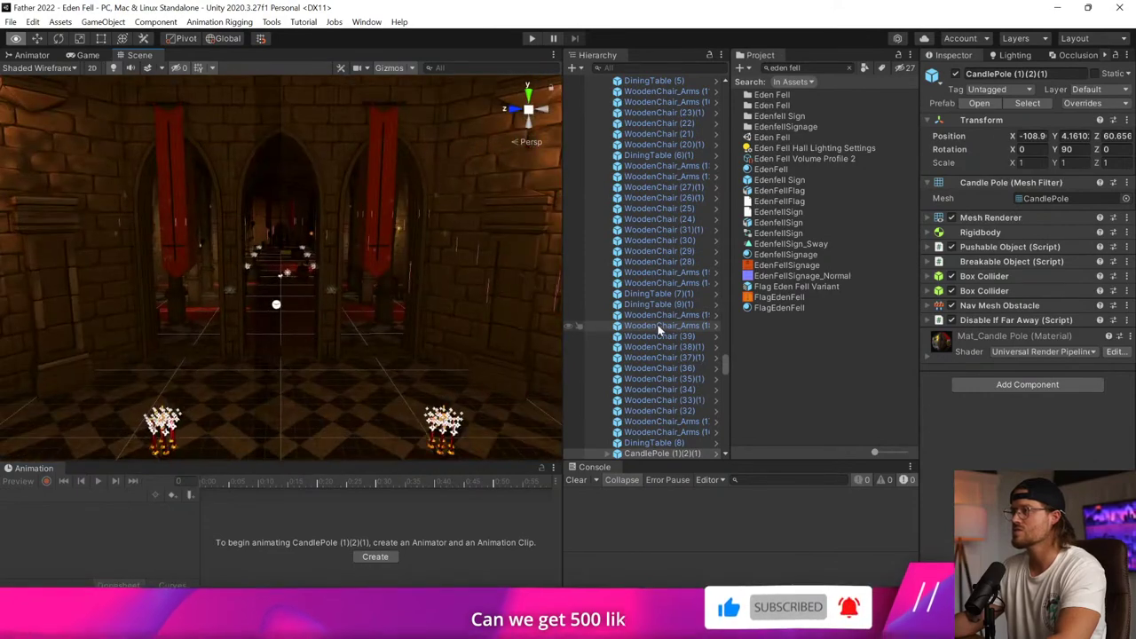
right_click_drag(658, 329, 357, 250)
key("w")
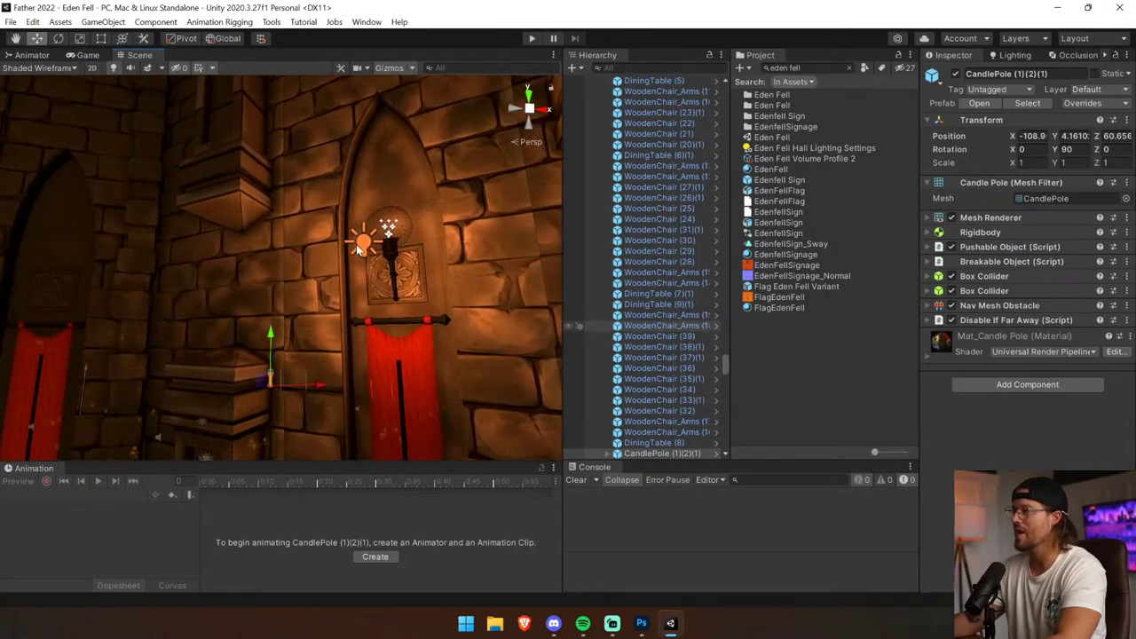
left_click(398, 264)
scroll(639, 320, "down", 3)
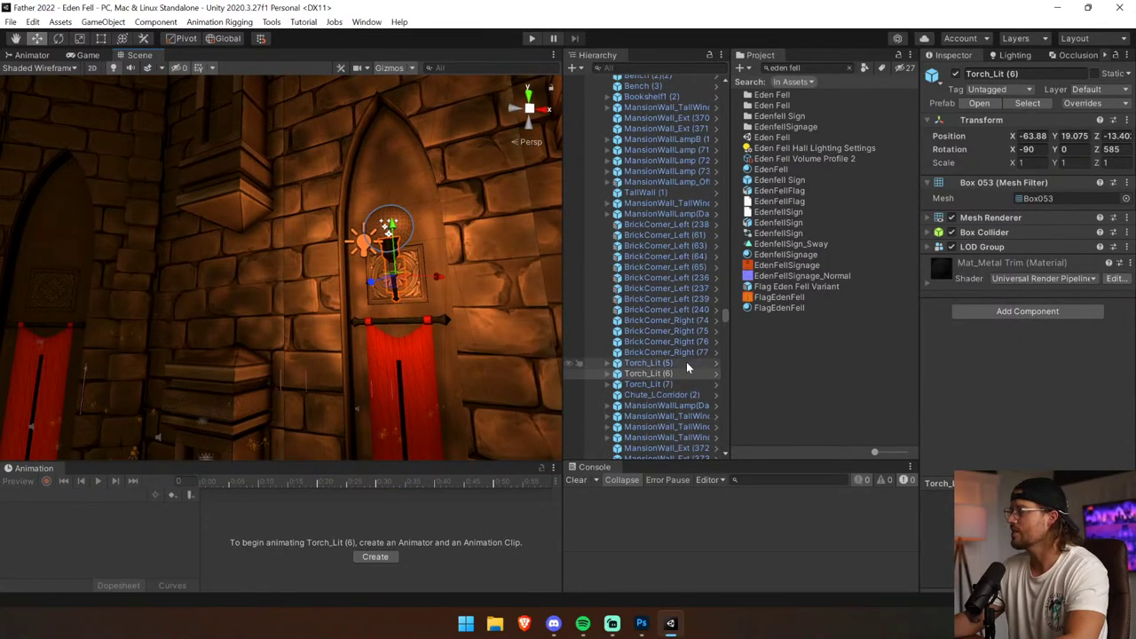
left_click(682, 374)
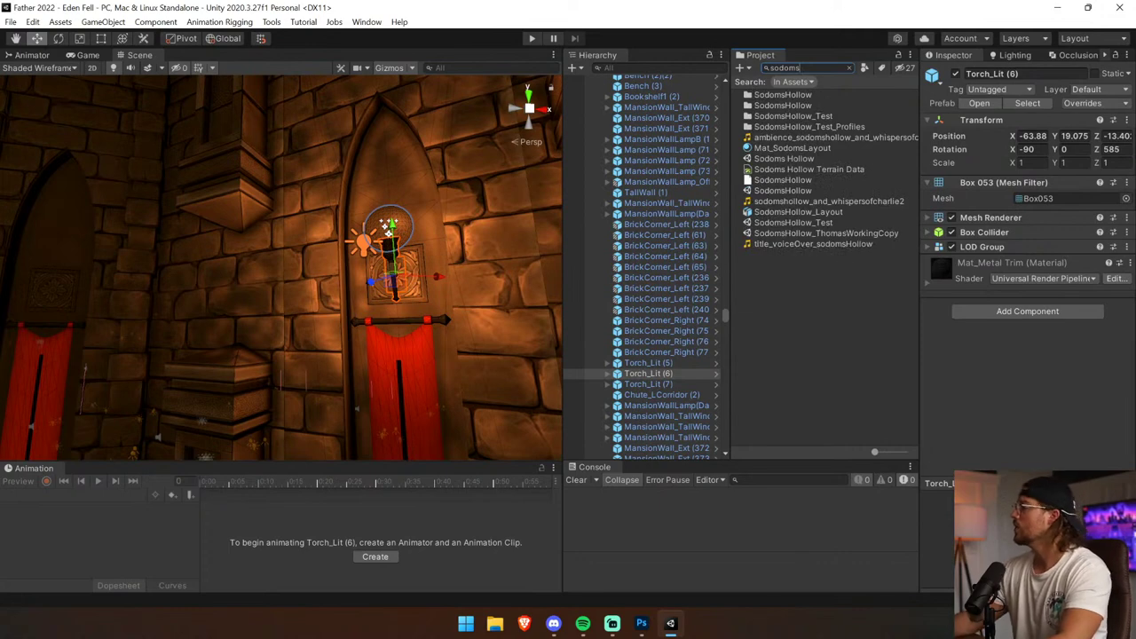
Search the project for "sodoms", reopen the SodomsHollow working copy scene and view the GraveyardShack with scene lighting off.
left_click(852, 233)
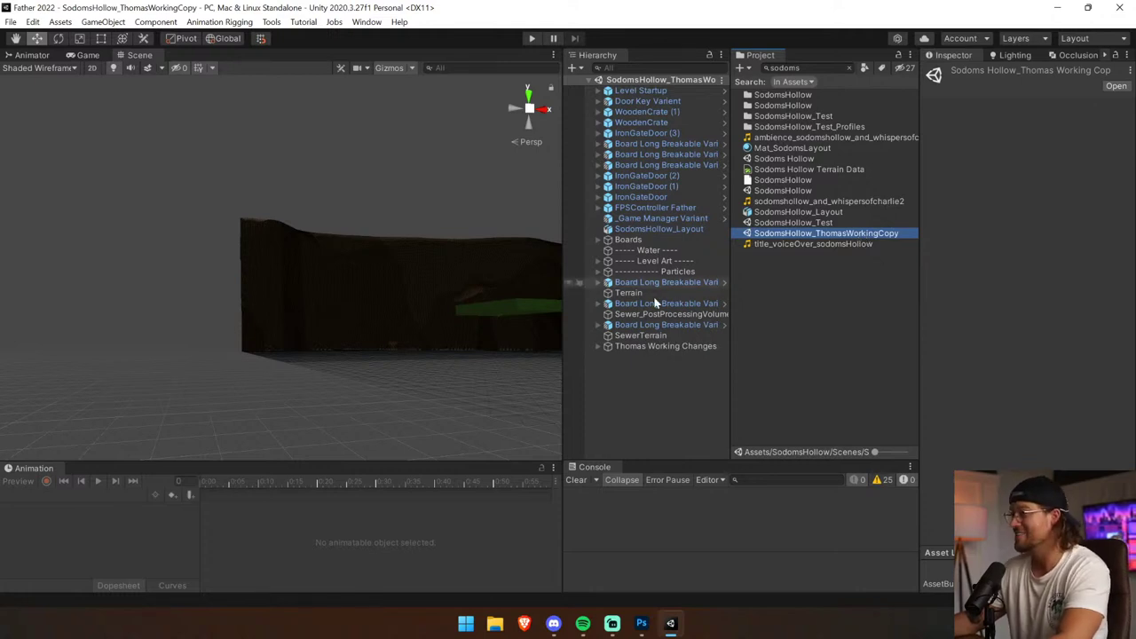
right_click_drag(532, 324, 348, 380)
left_click(295, 318)
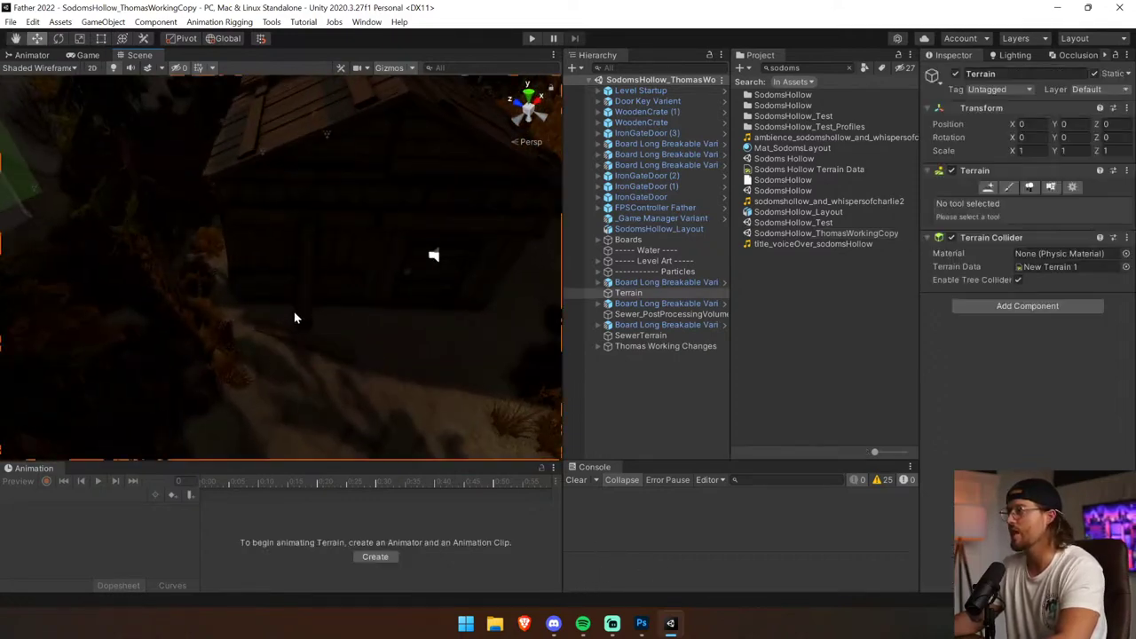
left_click(344, 260)
right_click_drag(346, 263, 304, 175)
left_click(112, 68)
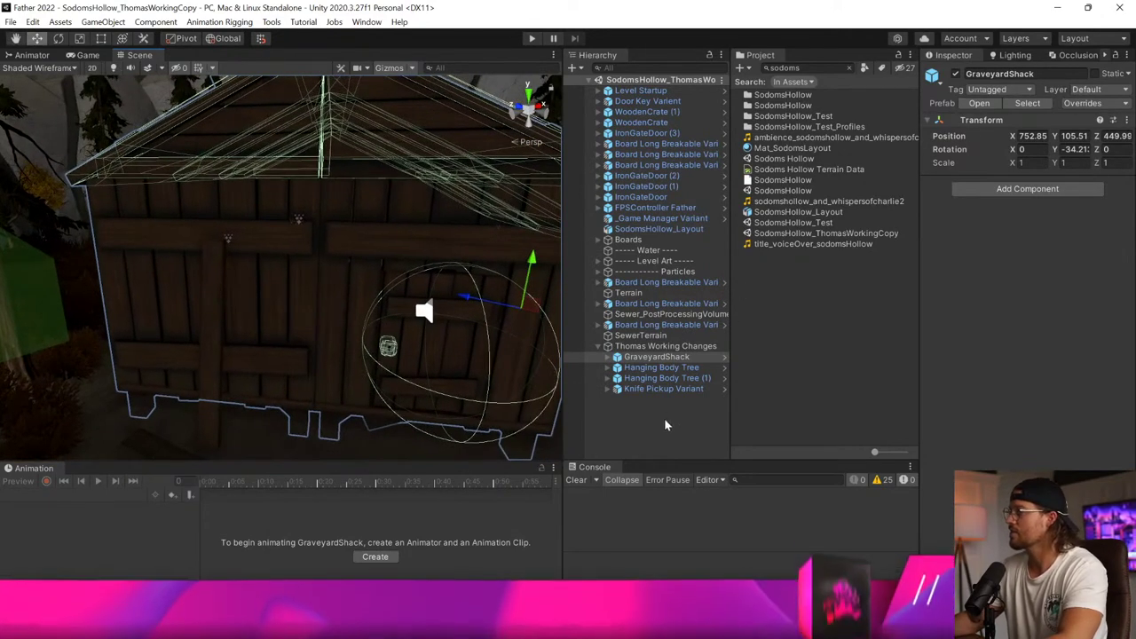
Paste Torch_Lit (6) into the working changes group, directly below the Knife Pickup Variant.
left_click(668, 379)
left_click(664, 389)
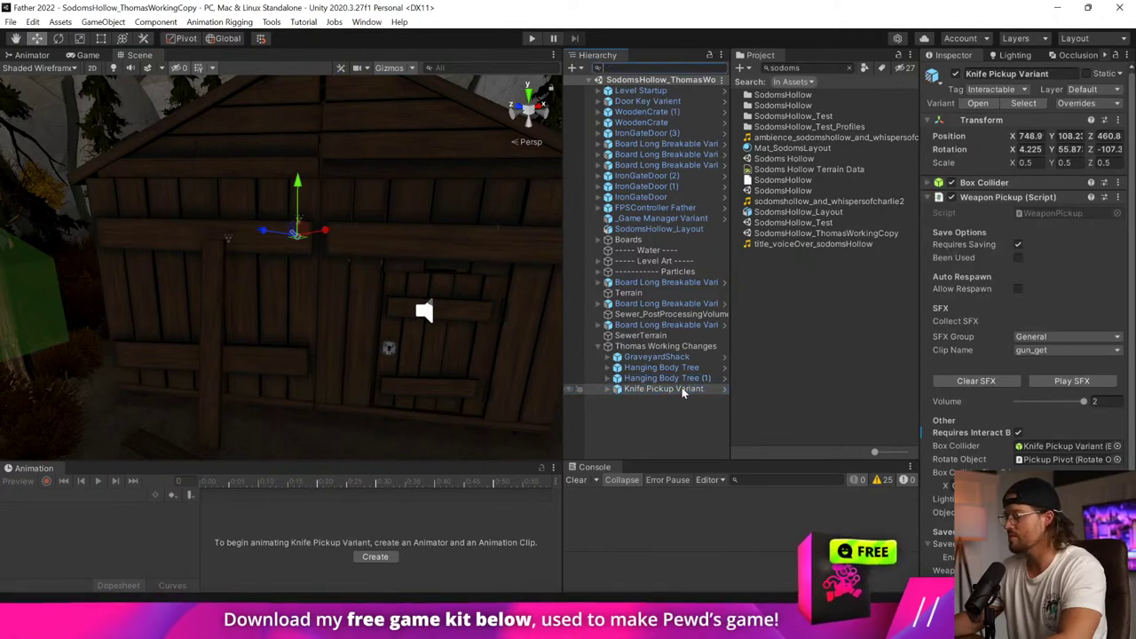
type("FFA000")
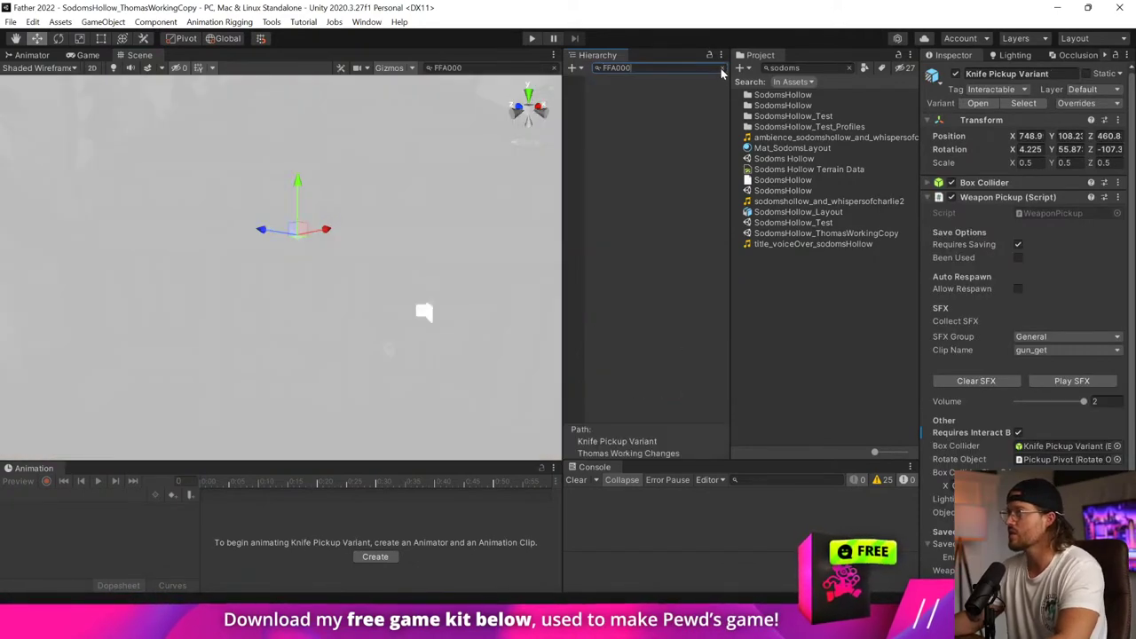
left_click(722, 67)
left_click(670, 397)
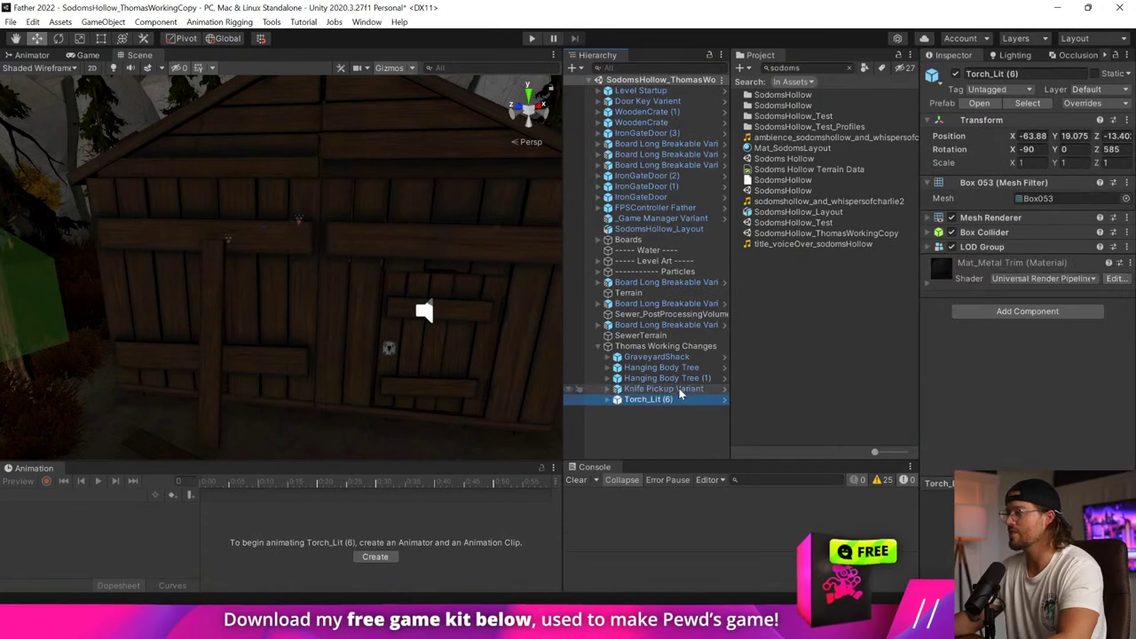
right_click_drag(303, 313, 338, 330)
Try to move Torch_Lit (6) across the ground from the woods to the front of the shack.
left_click(648, 398)
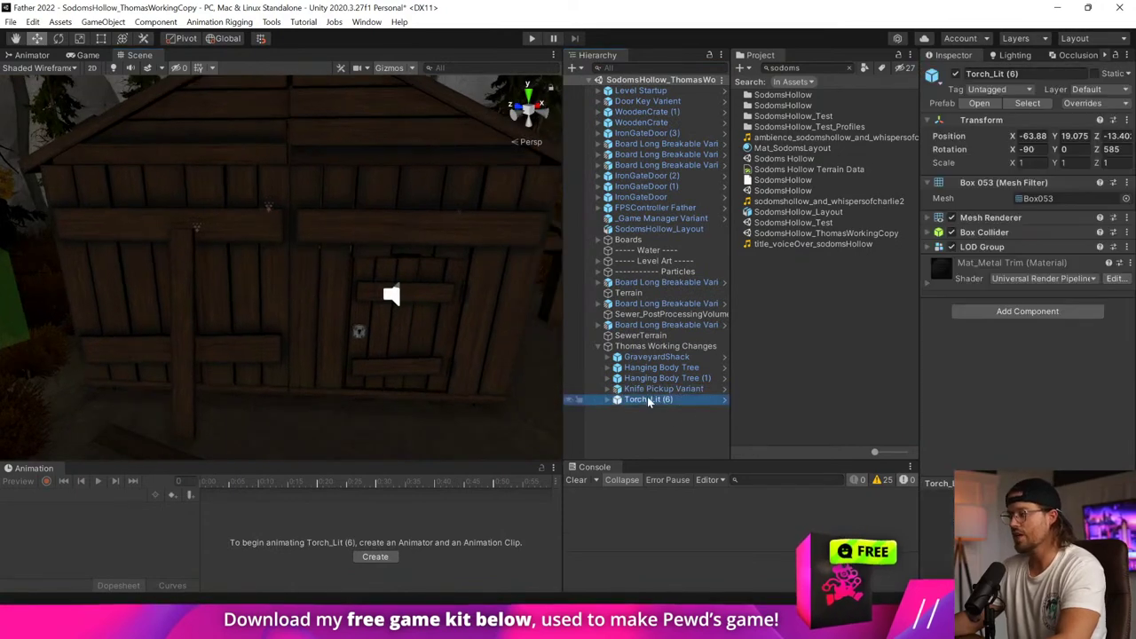
right_click_drag(171, 330, 237, 286)
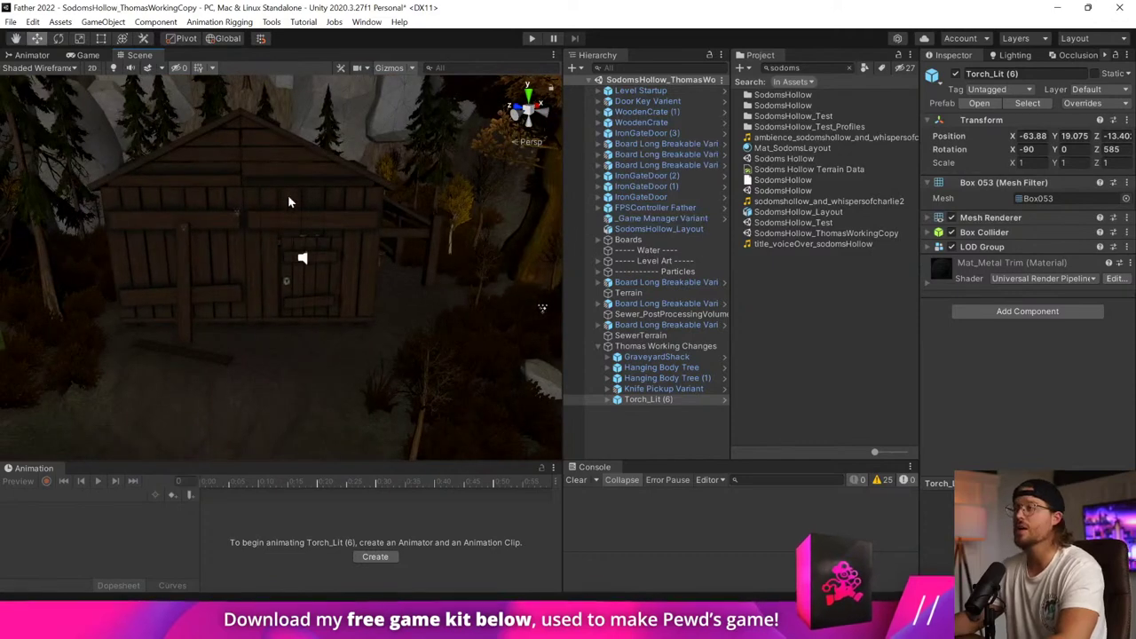
right_click_drag(288, 201, 425, 240)
key("ctrl+z")
right_click_drag(74, 354, 65, 309)
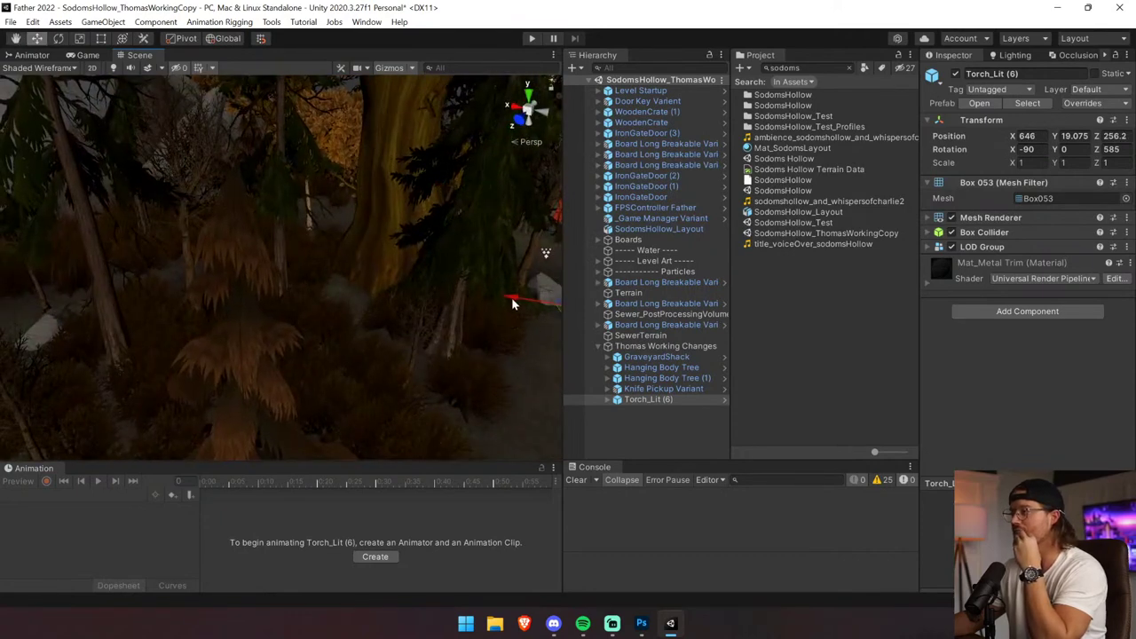
left_click_drag(512, 300, 63, 266)
right_click_drag(63, 266, 41, 252)
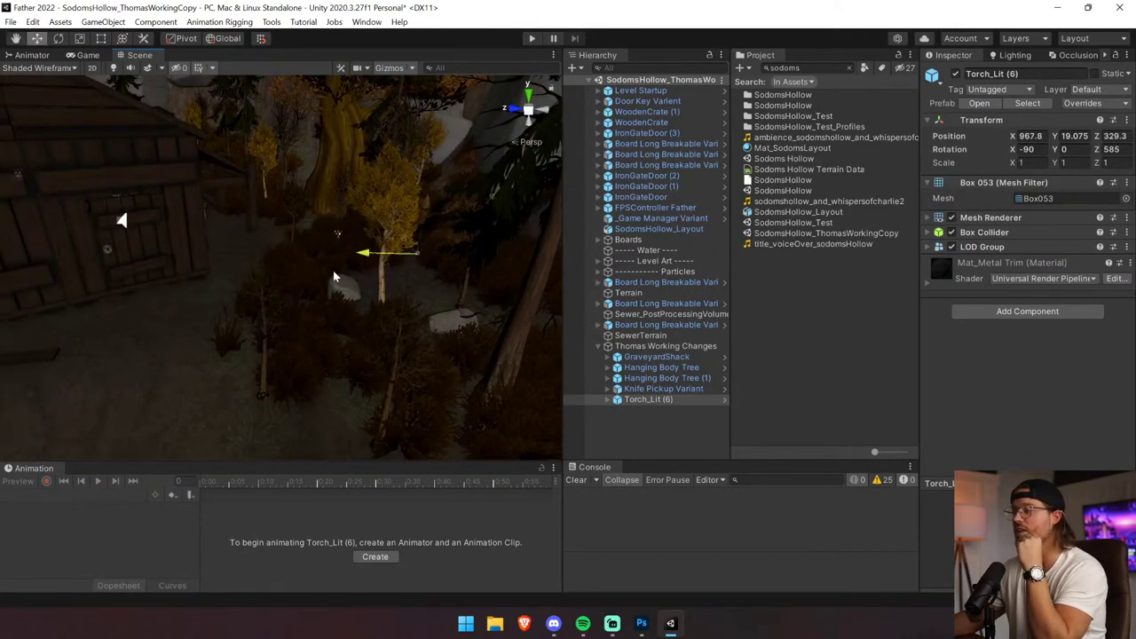
left_click_drag(335, 277, 77, 176)
left_click_drag(11, 229, 41, 233)
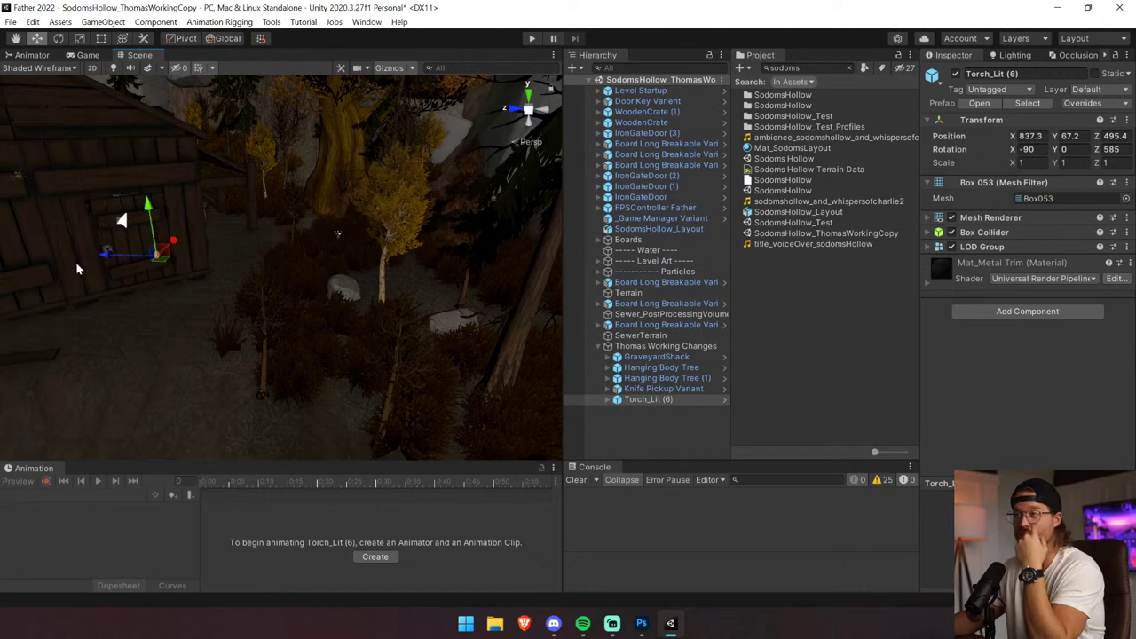
left_click_drag(104, 254, 79, 282)
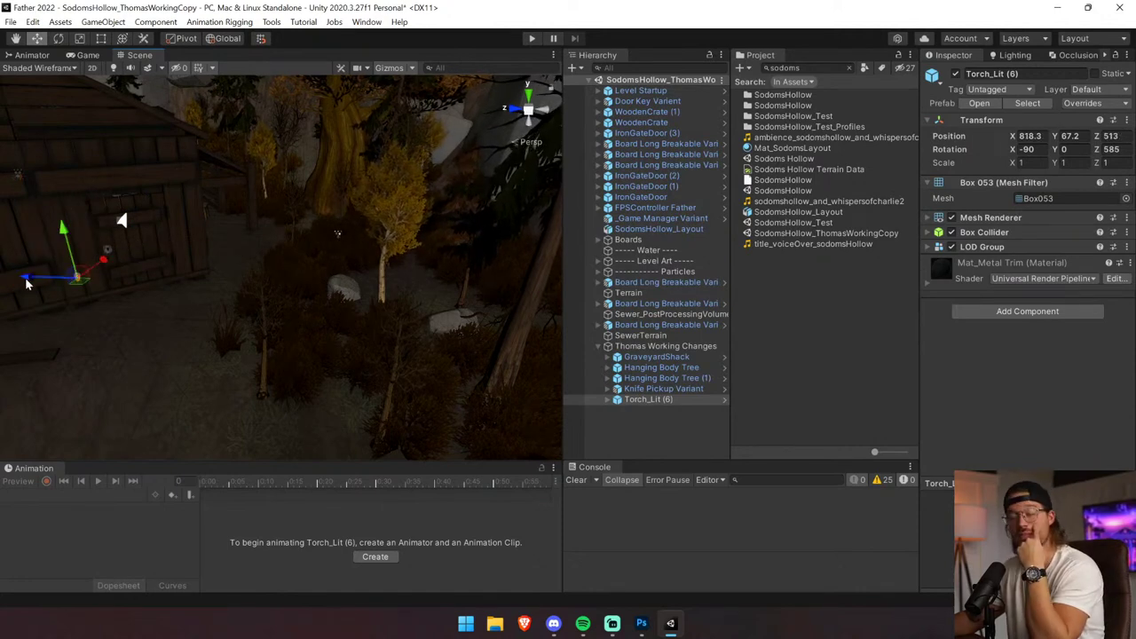
Align Torch_Lit (6) with the view facing the shack door and set its rotation to X -90, Y 0, Z 540.
right_click_drag(168, 217, 152, 240)
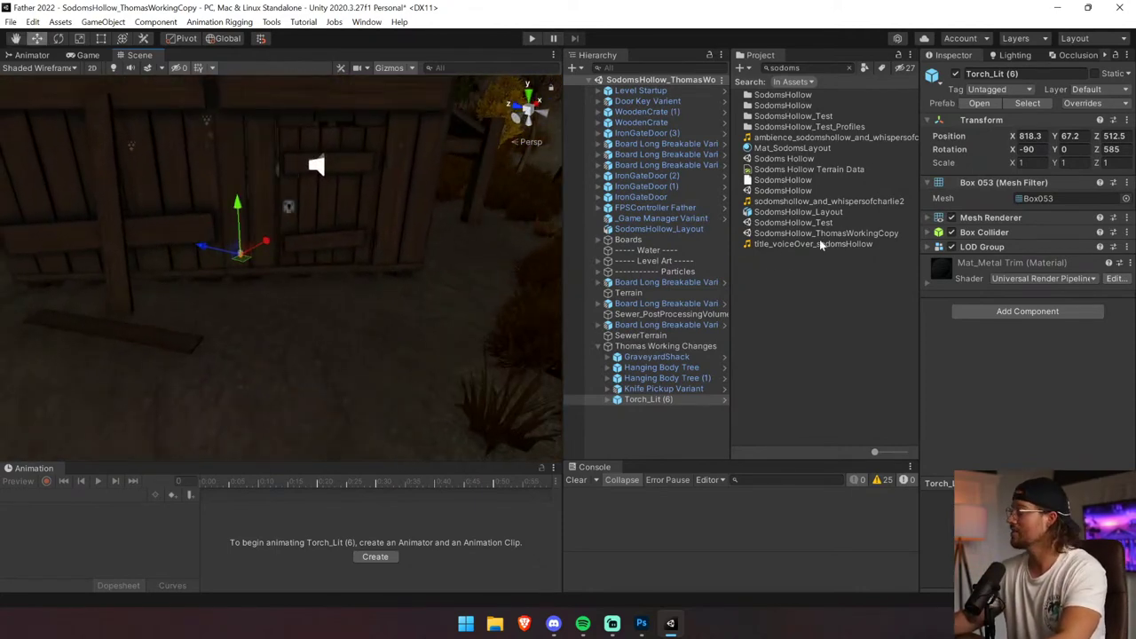
left_click(99, 22)
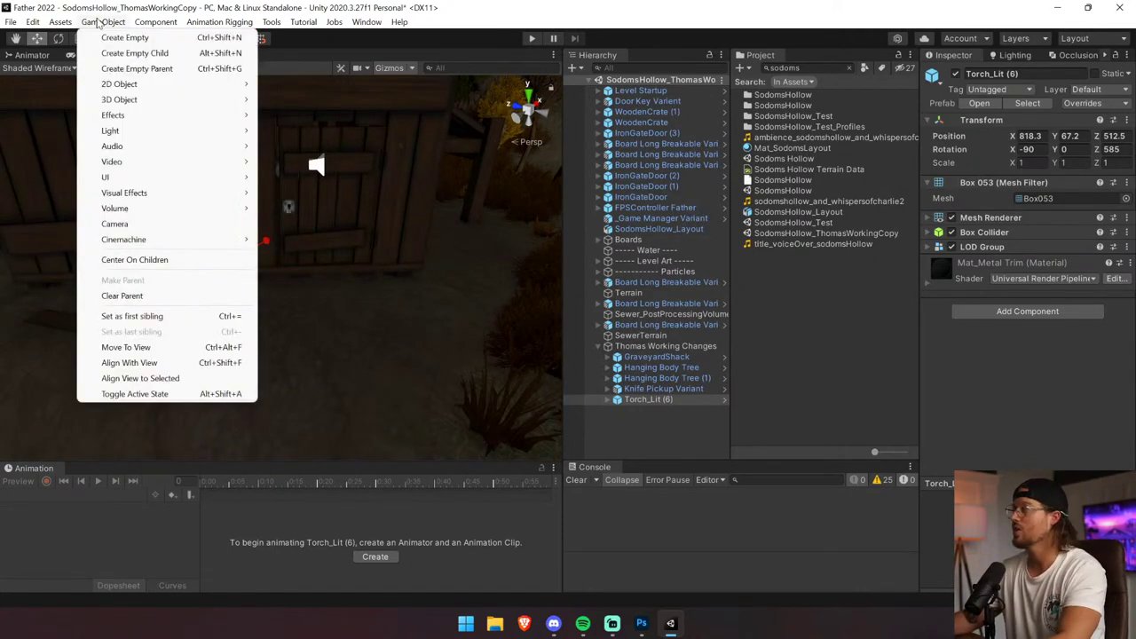
left_click(188, 364)
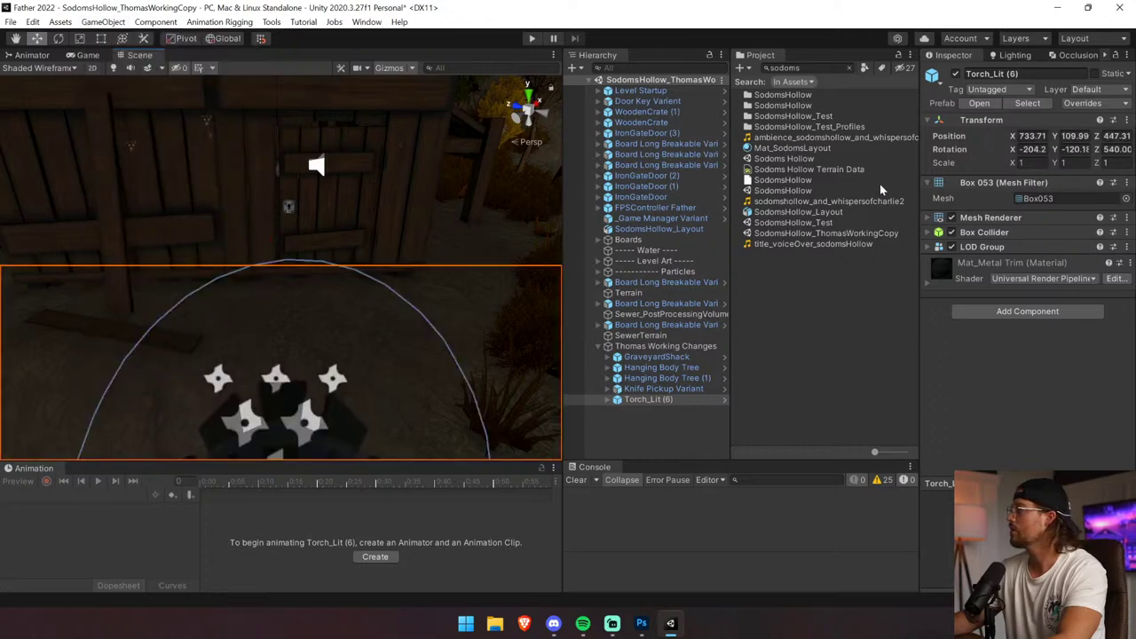
type("-90")
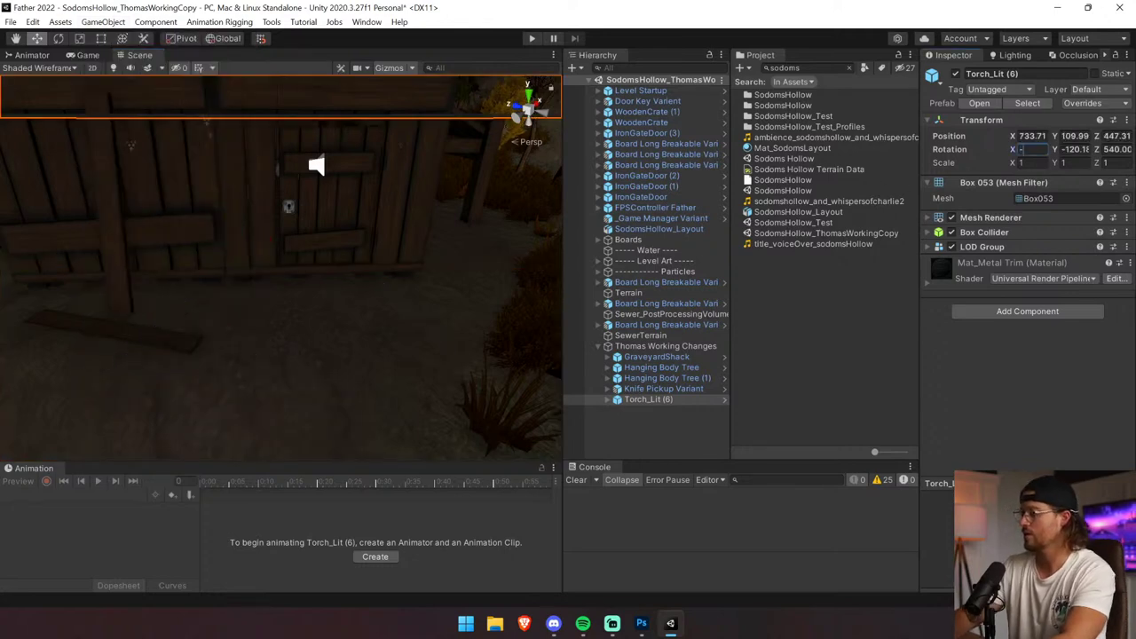
key("Tab")
type("0")
key("Tab")
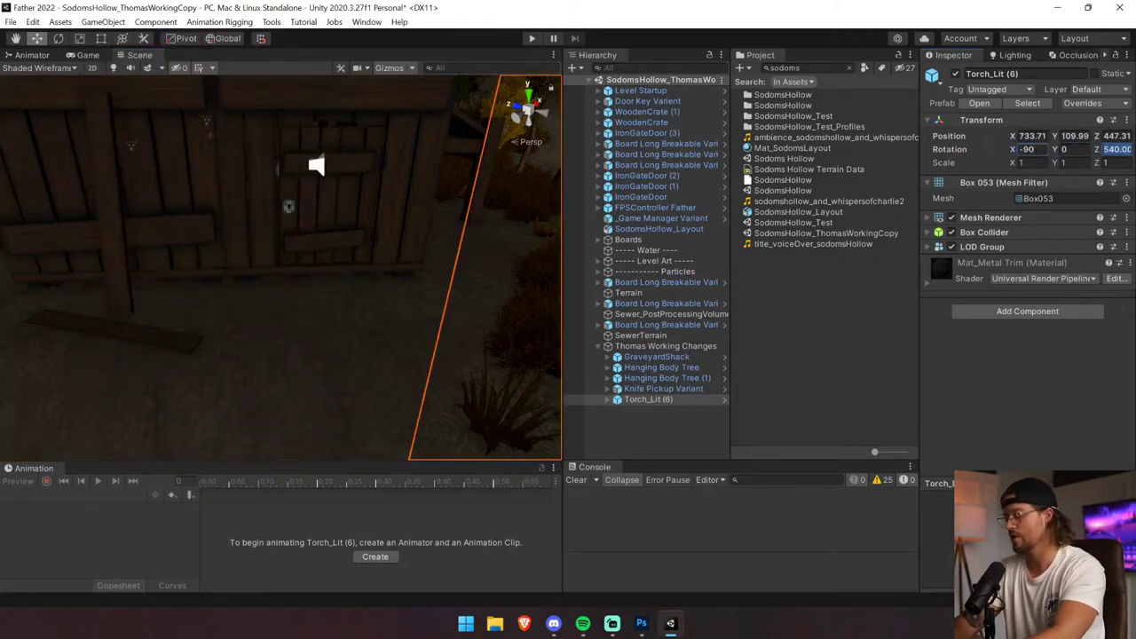
type("540f")
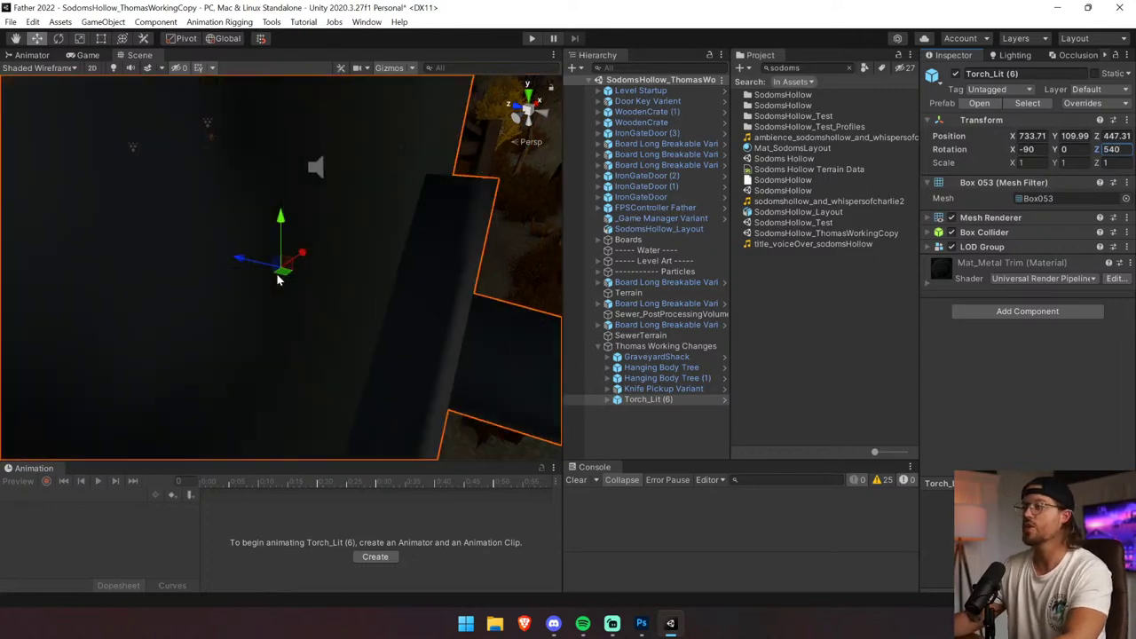
Move Torch_Lit (6) to the shack wall beside the door and rotate it to about 593.9 around Z.
left_click_drag(234, 260, 238, 151)
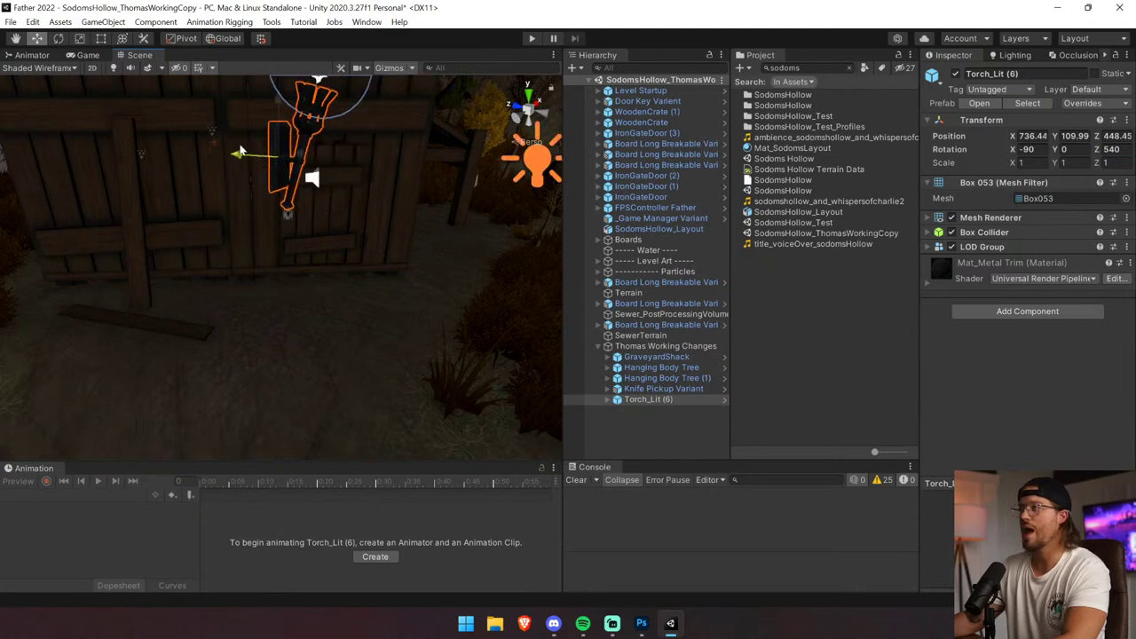
right_click_drag(327, 193, 289, 166)
key("w")
left_click_drag(282, 167, 346, 173)
key("e")
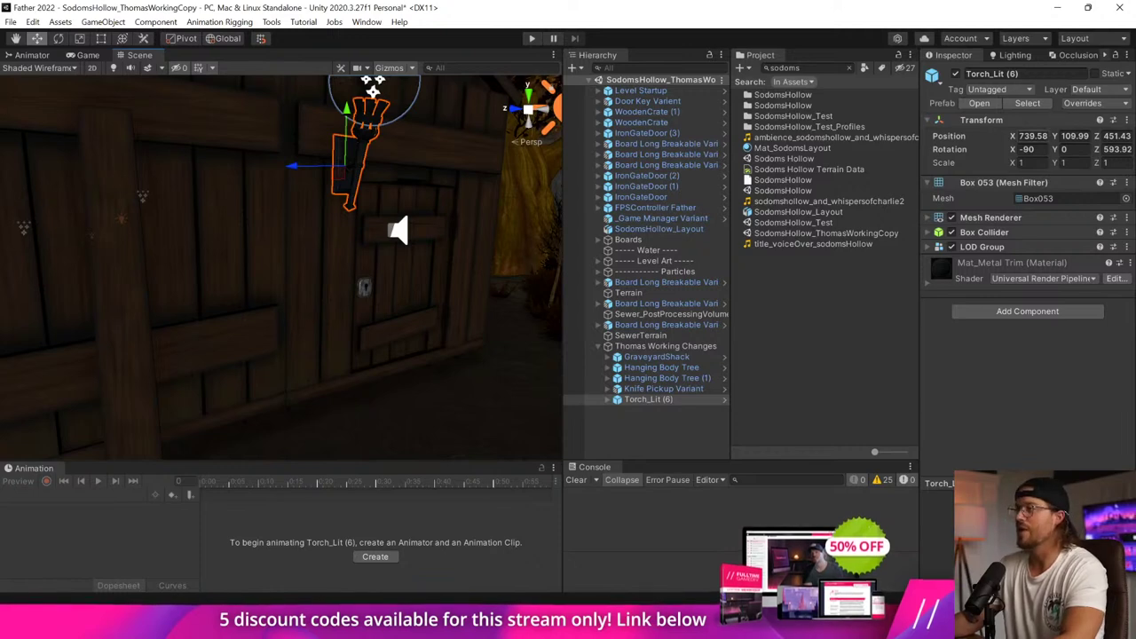
Use local handle orientation to set Torch_Lit (6) against the shack wall and lower it to about Y 108.8.
left_click(227, 38)
left_click_drag(316, 167, 304, 166)
left_click_drag(338, 116, 296, 231)
key("f")
right_click_drag(286, 229, 338, 267)
Duplicate Torch_Lit (6), move the copy along the outer wall and undo that move.
key("a")
left_click_drag(338, 266, 79, 191)
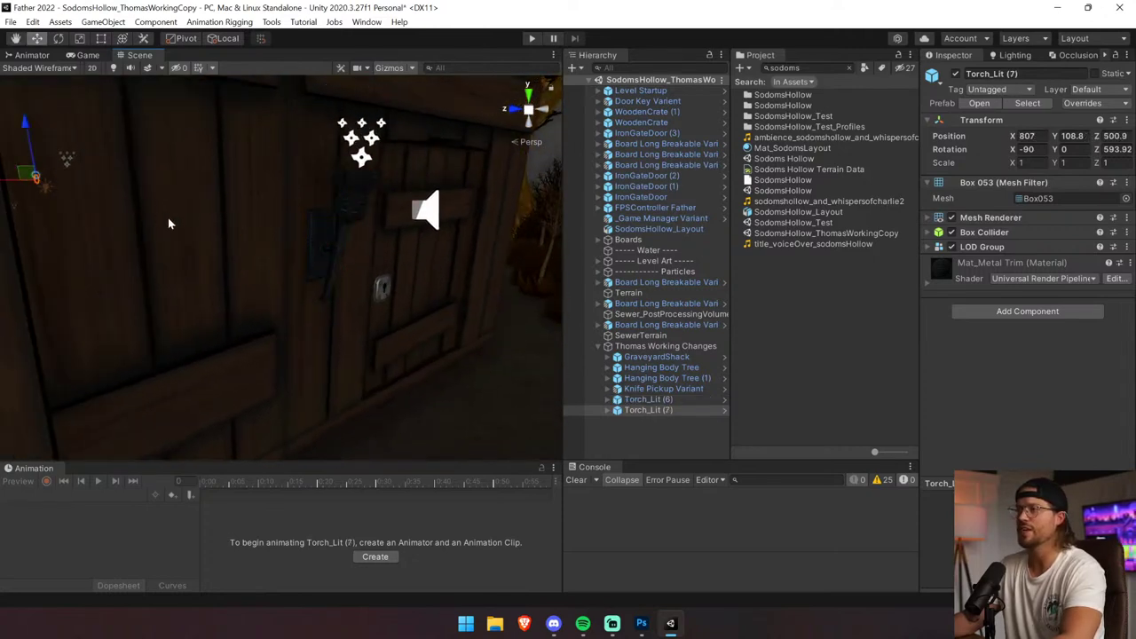
key("w")
right_click_drag(168, 224, 526, 180)
key("ctrl+z")
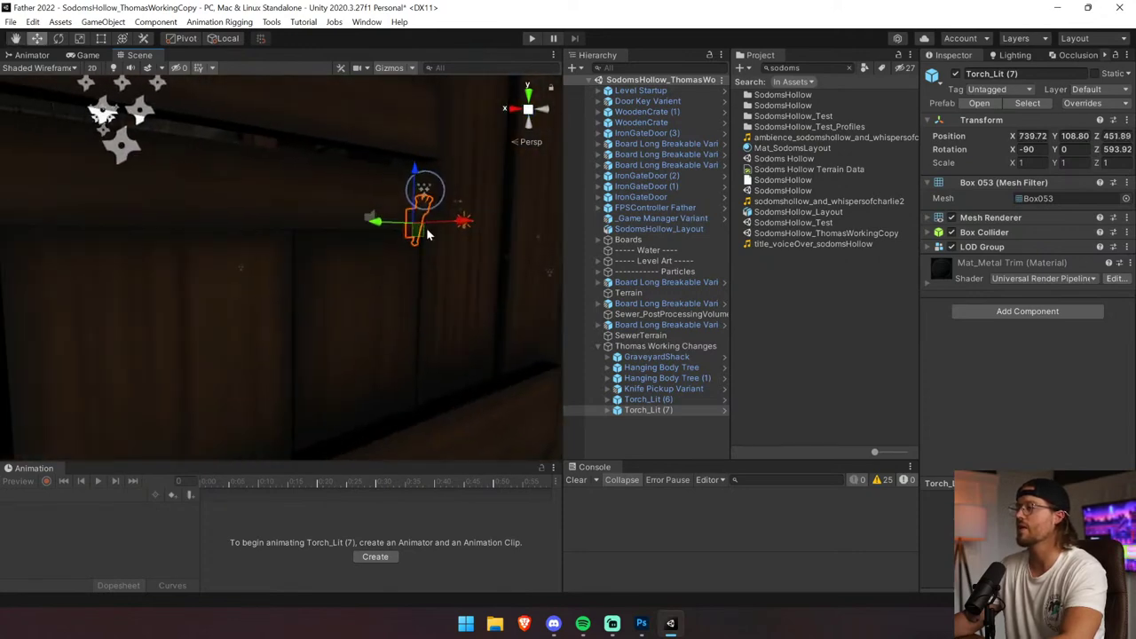
Move Torch_Lit (7) through the front wall into the shack and place it on the inside wall above the table.
left_click_drag(382, 227, 126, 236)
right_click_drag(188, 220, 1065, 213)
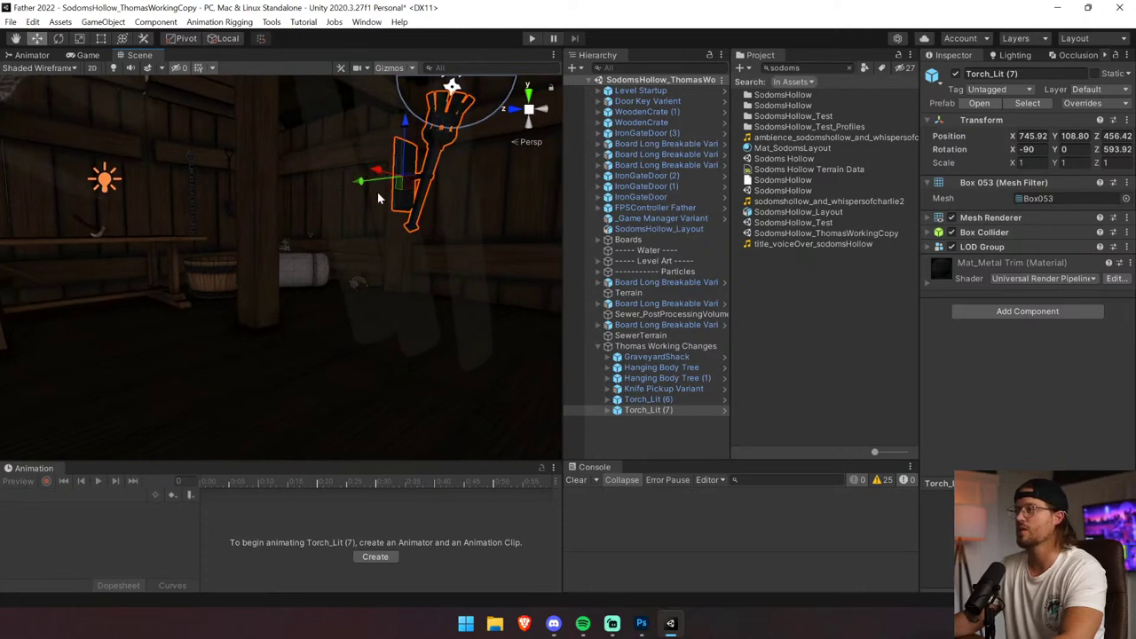
left_click_drag(359, 182, 356, 182)
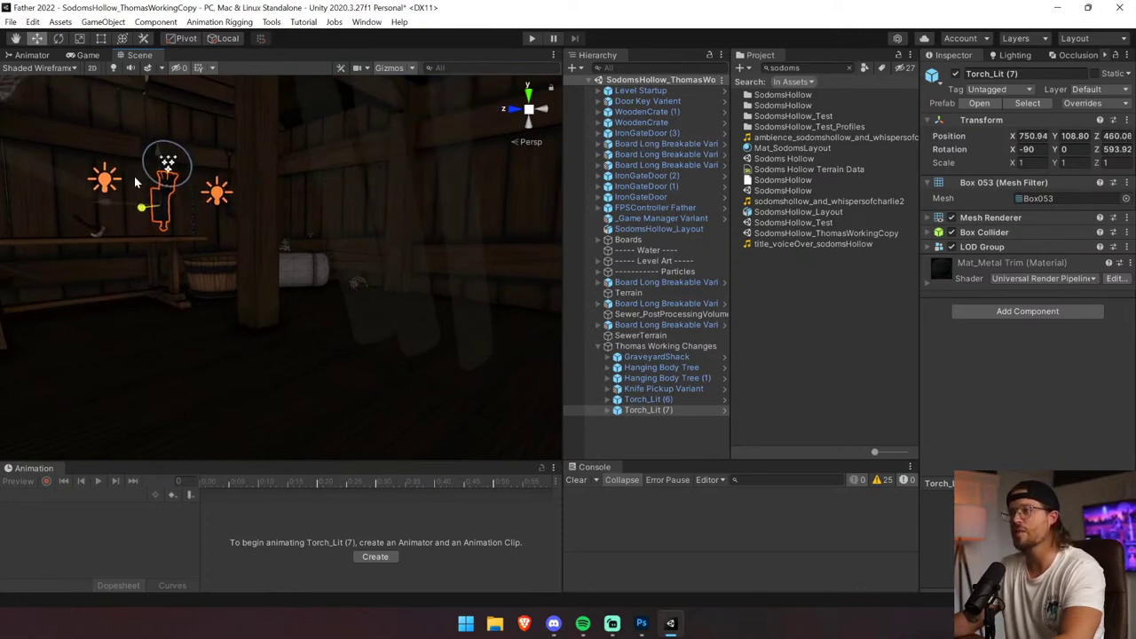
key("f")
left_click_drag(218, 193, 165, 191, "alt")
key("a")
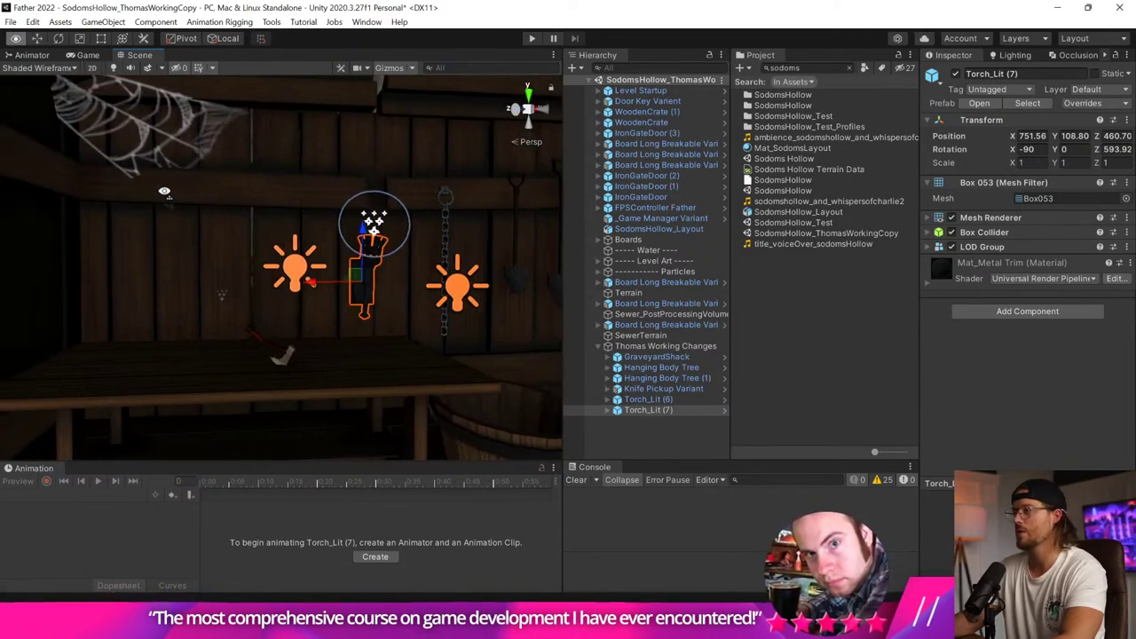
Turn scene lighting on and move the interior torch's Torch_BigLight (Baked) to about 0.34, -2.12, 1.45.
key("d")
right_click_drag(165, 191, 356, 195)
key("a")
key("w")
left_click_drag(356, 196, 174, 182, "alt")
left_click(386, 275)
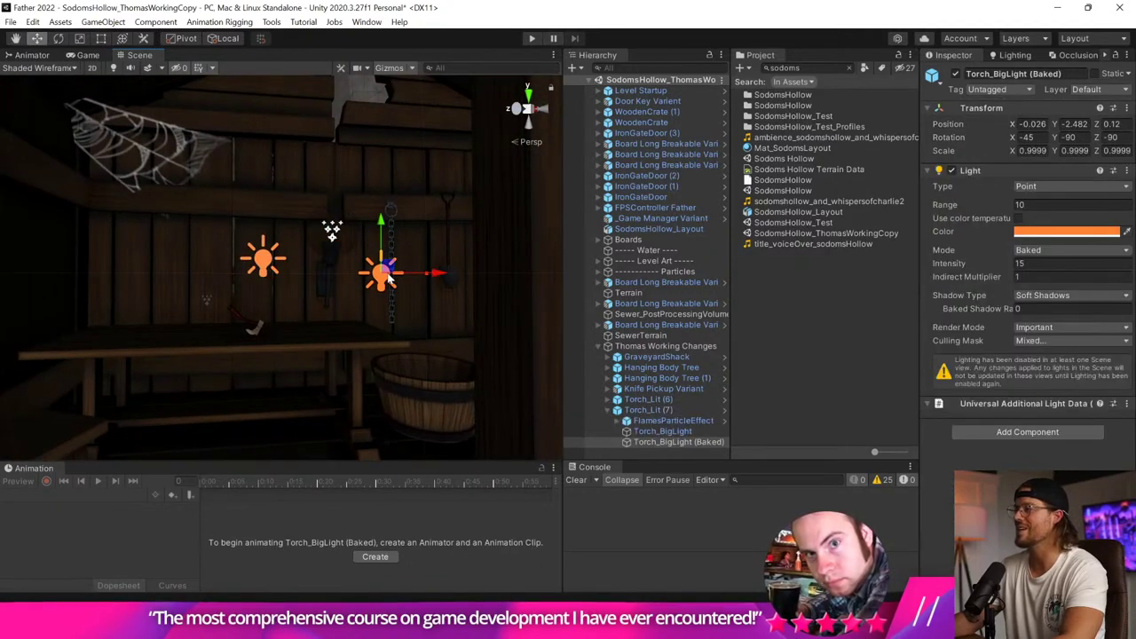
left_click_drag(388, 277, 413, 277, "alt")
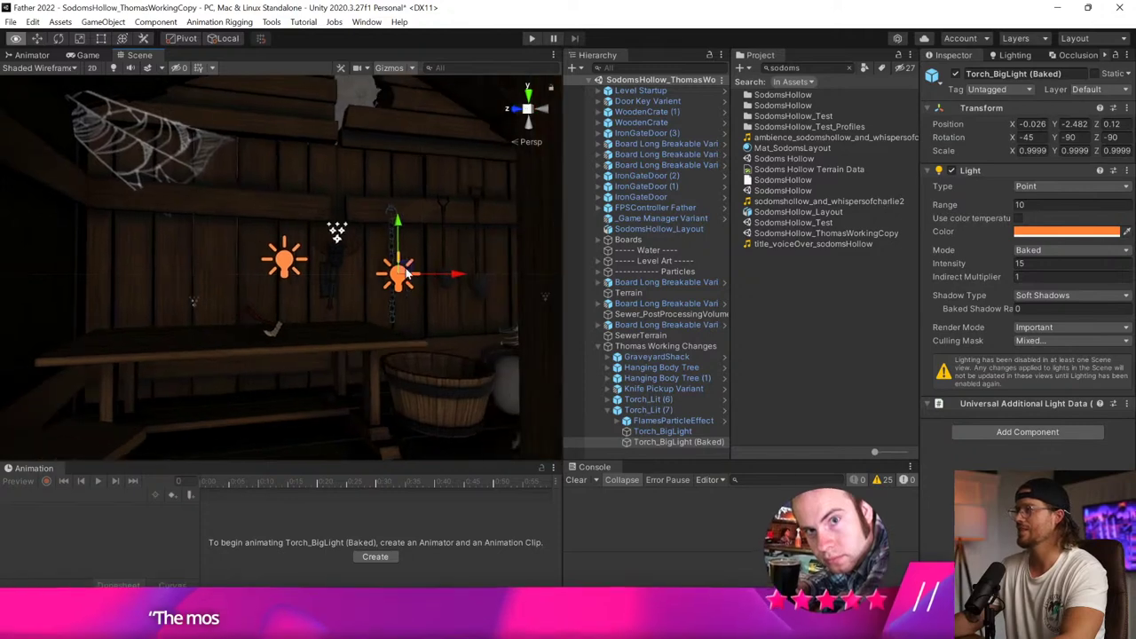
left_click(114, 69)
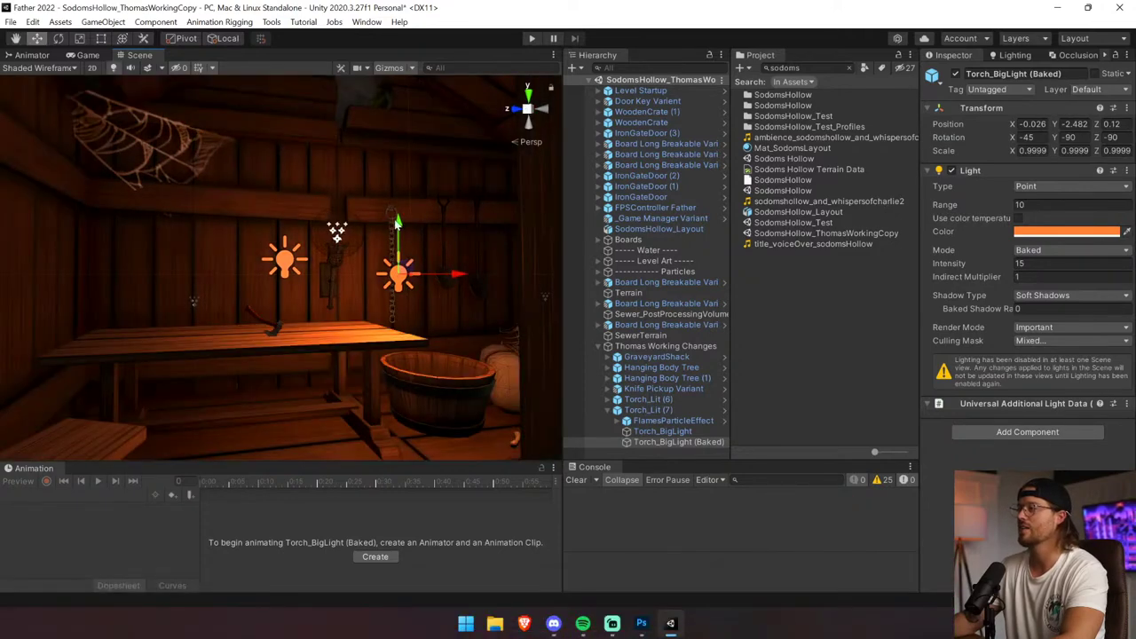
left_click_drag(400, 224, 414, 126)
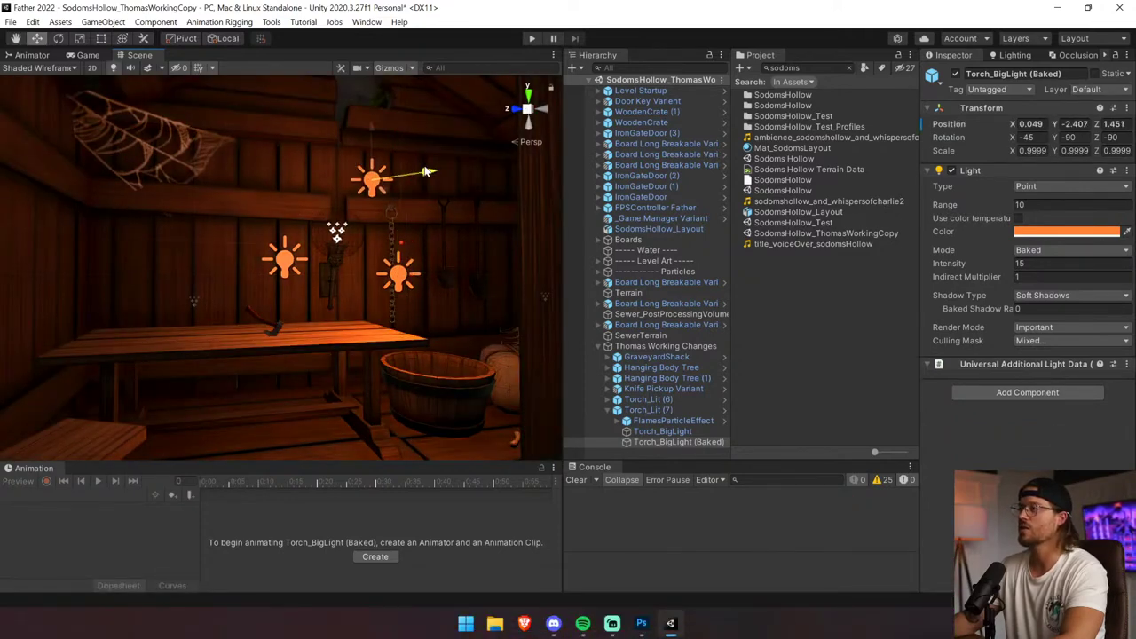
left_click_drag(414, 170, 336, 204, "alt")
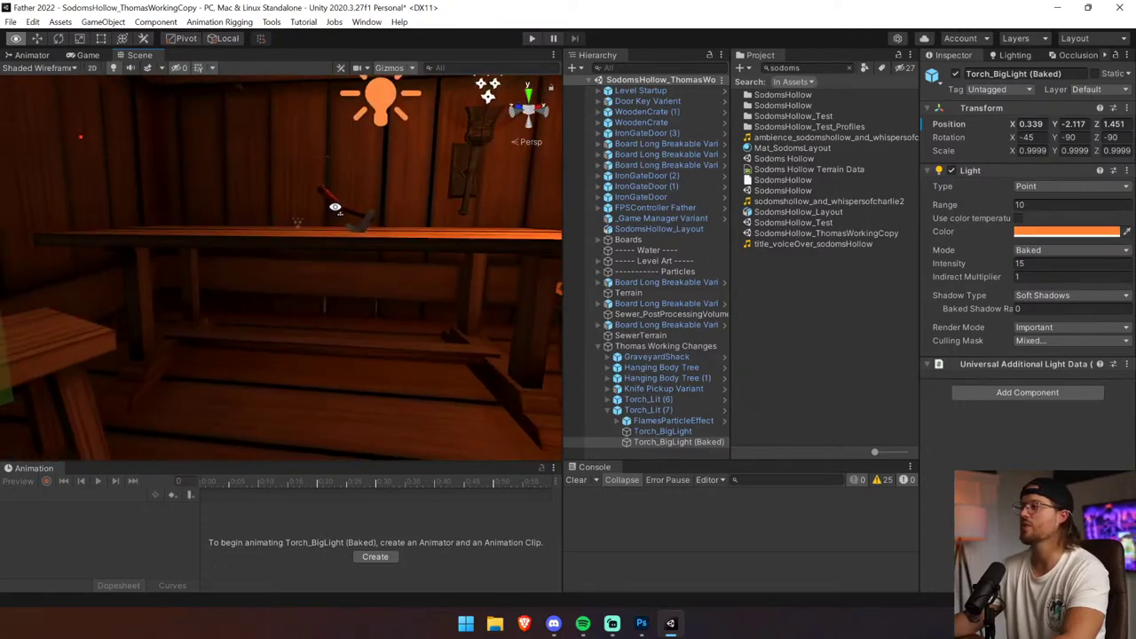
Move the Knife model inside the Knife Pickup Variant's Pickup Pivot to position 0.09, 0, 0.01, and collapse the expanded hierarchy entries.
left_click(335, 204)
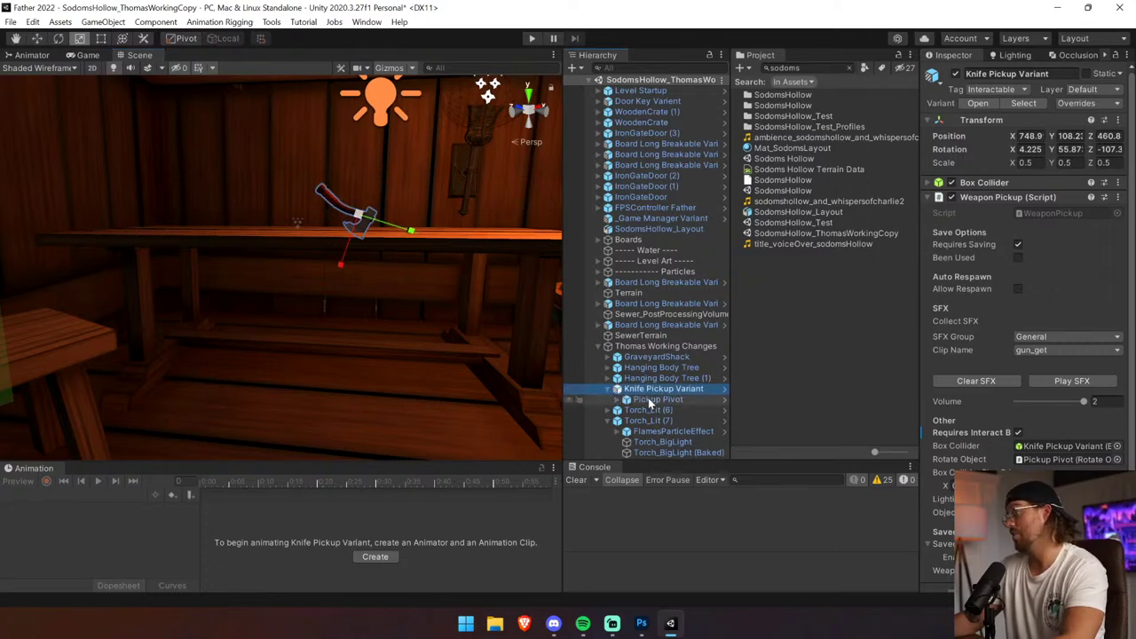
left_click(618, 400)
left_click(652, 411)
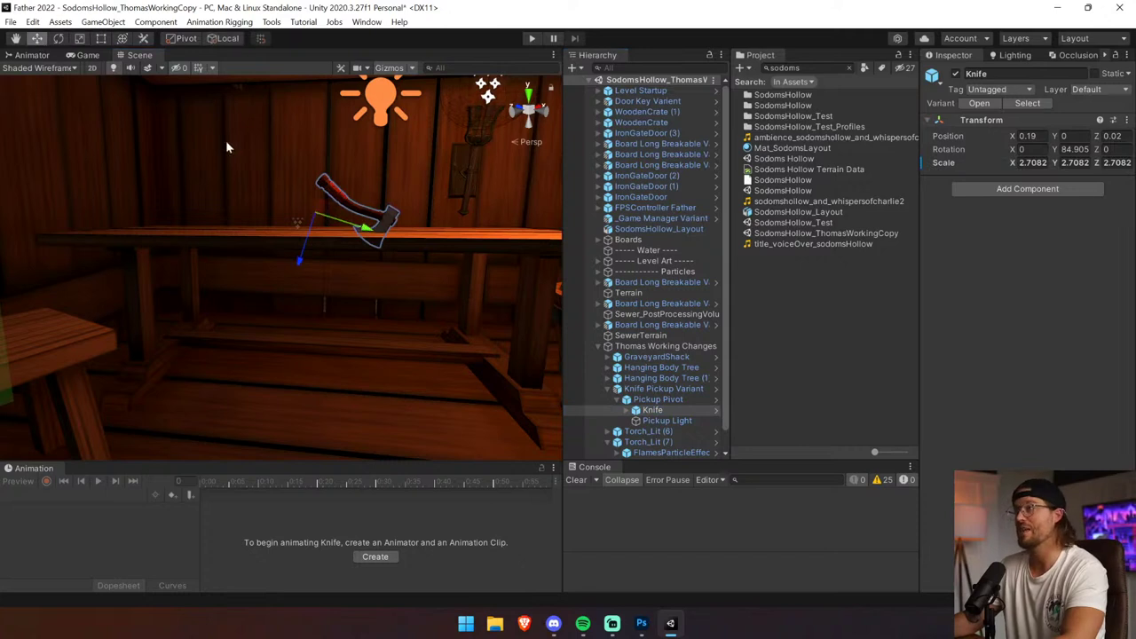
left_click_drag(309, 250, 306, 257)
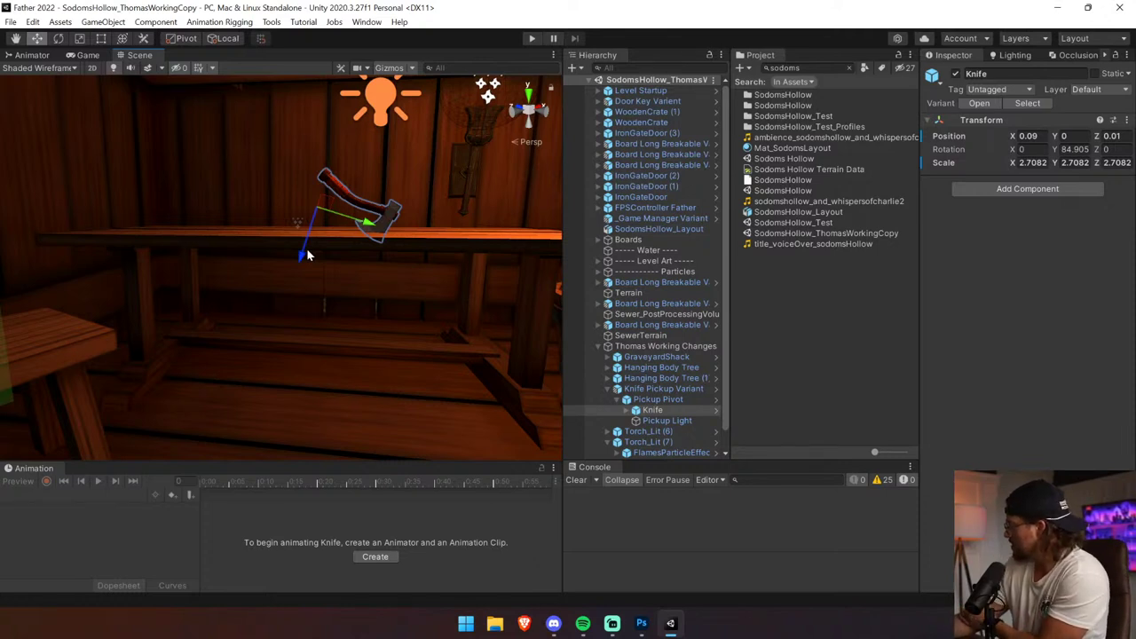
left_click(616, 400)
left_click(607, 389)
left_click(608, 411)
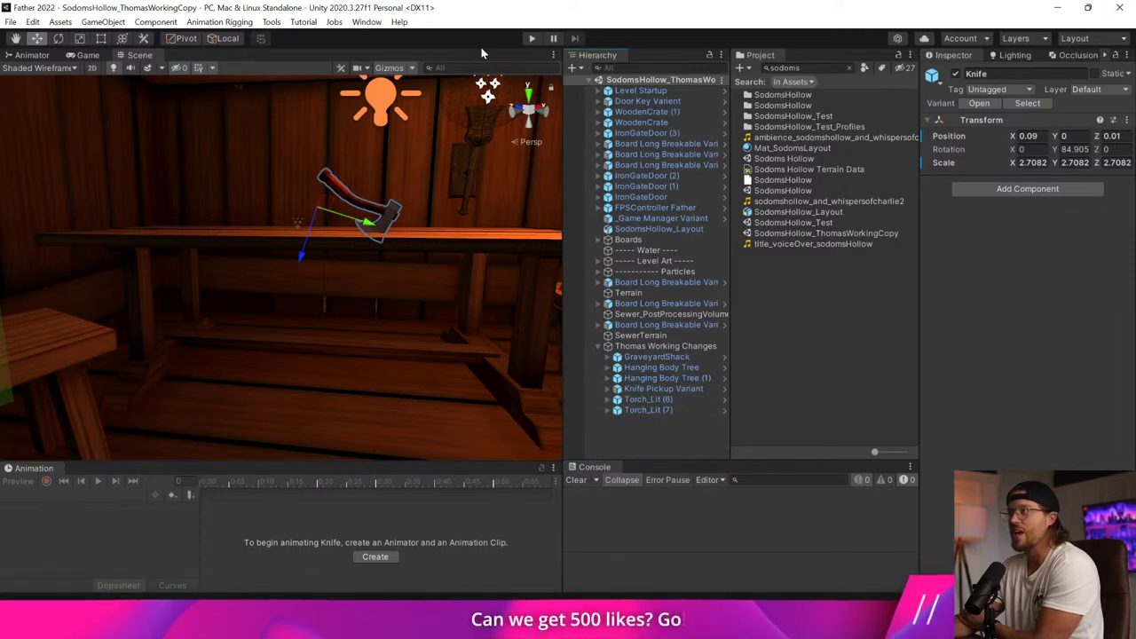
Play the level, walk to the torchlit shack, try its locked door and inspect the torch lighting from several angles.
left_click(529, 38)
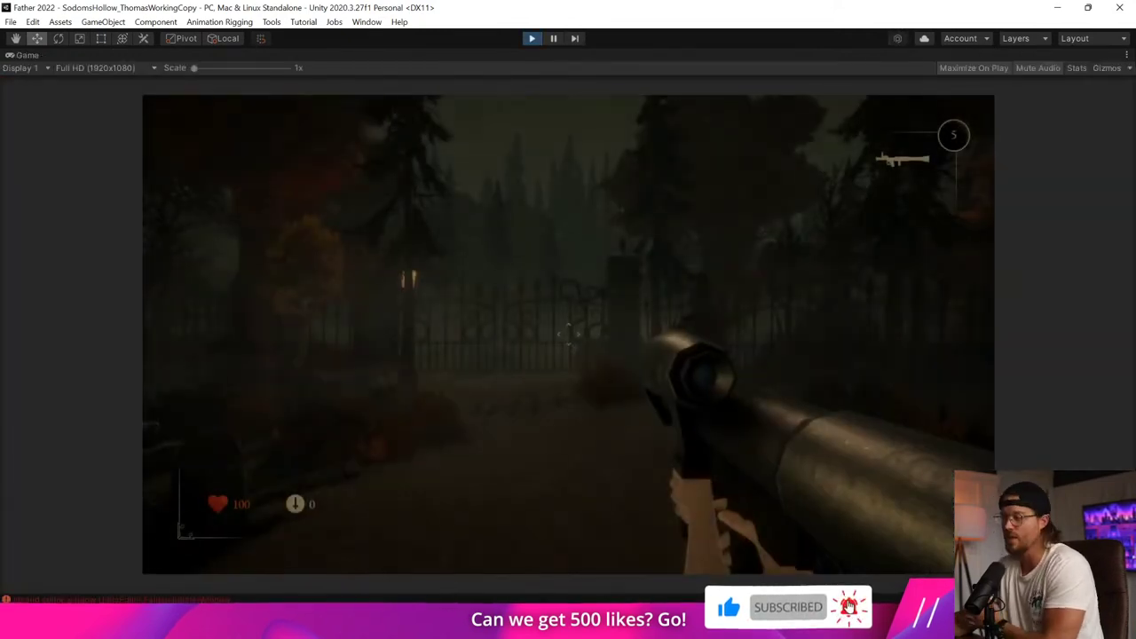
key("1")
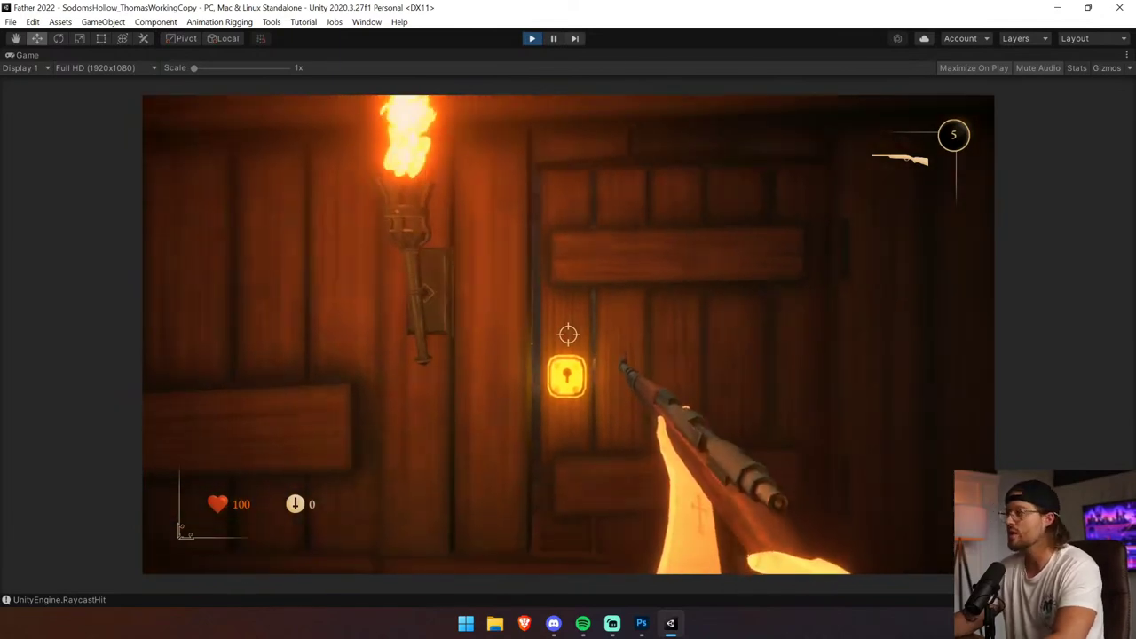
key("w")
key("e")
key("s")
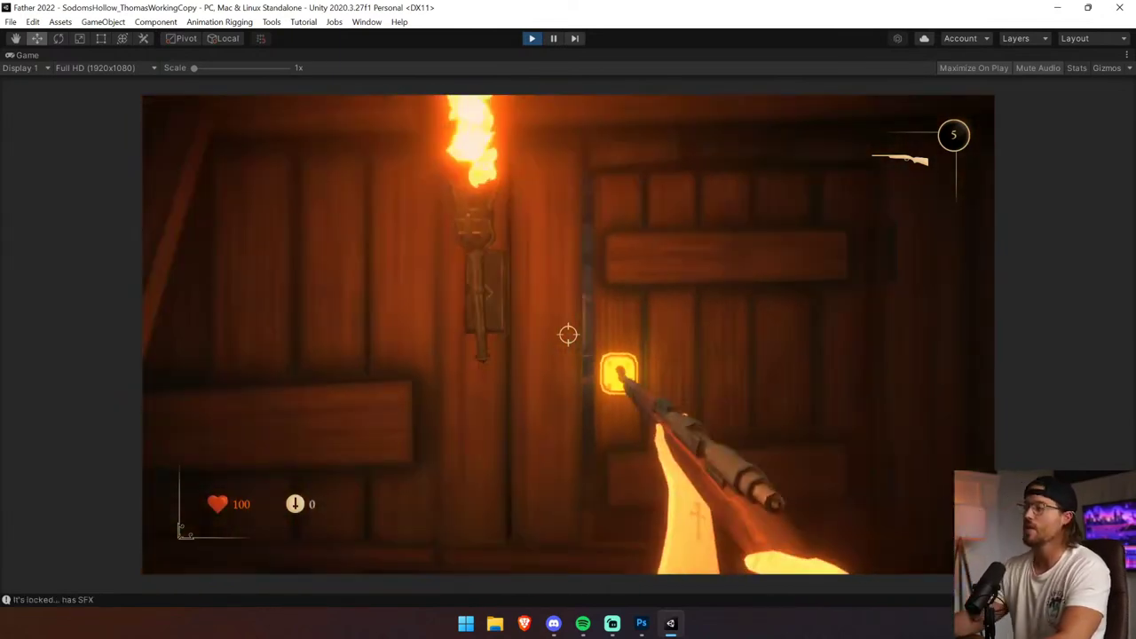
key("w")
key("s")
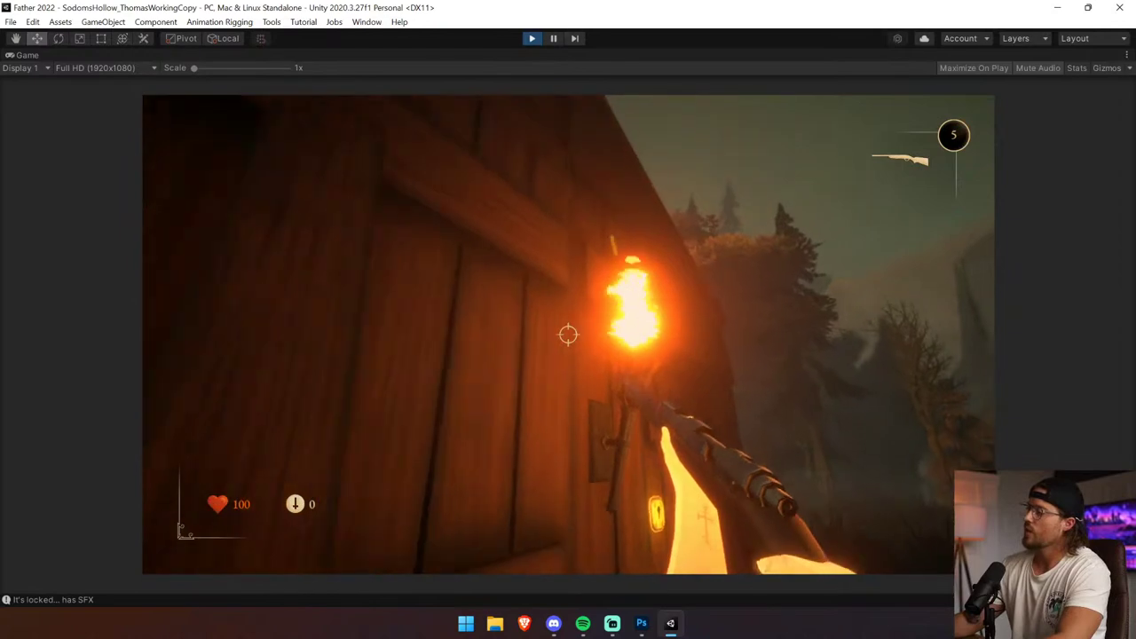
key("w")
key("s")
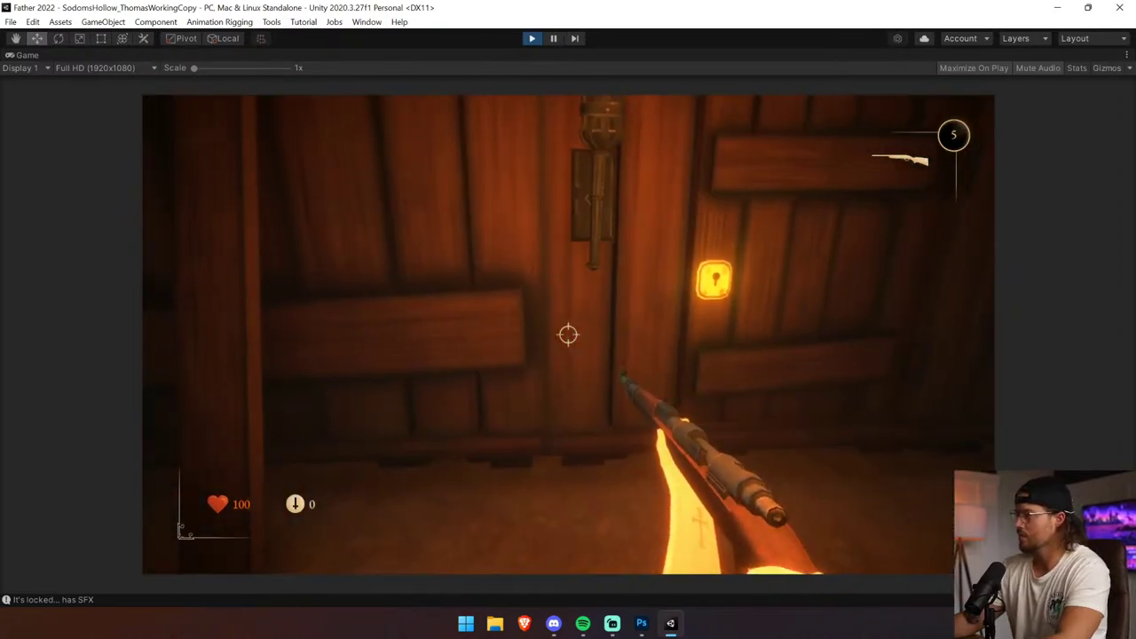
key("d")
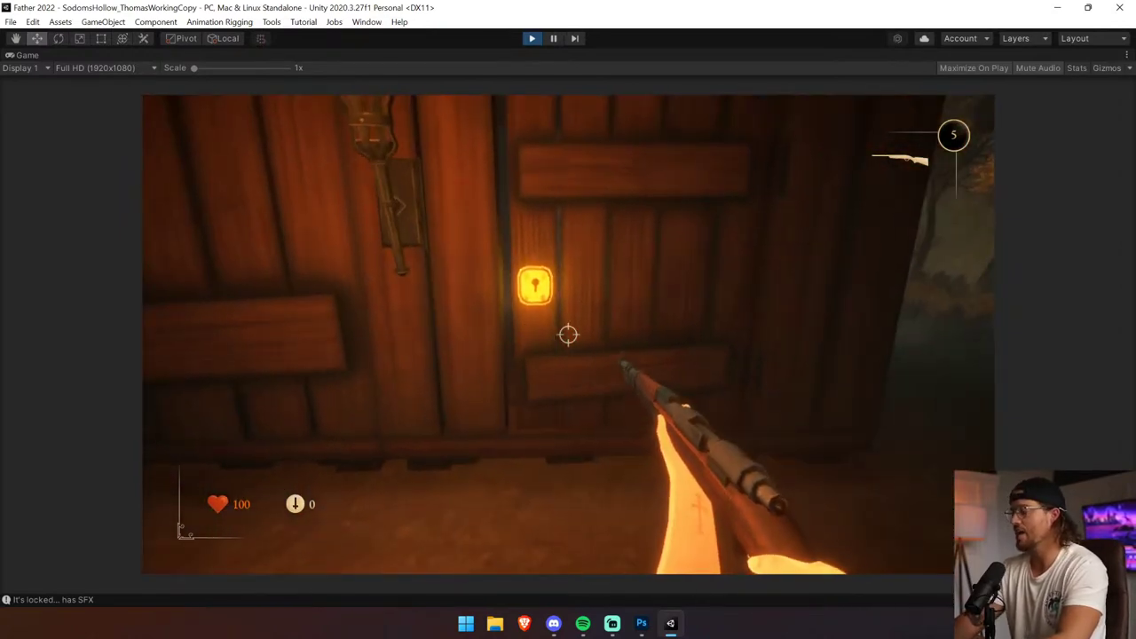
Stop the playtest and select Torch_Lit (6) beside the shack door for a close view of its wall mount.
key("Escape")
key("ctrl+p")
right_click_drag(476, 192, 418, 145)
left_click(414, 196)
right_click_drag(413, 196, 374, 205)
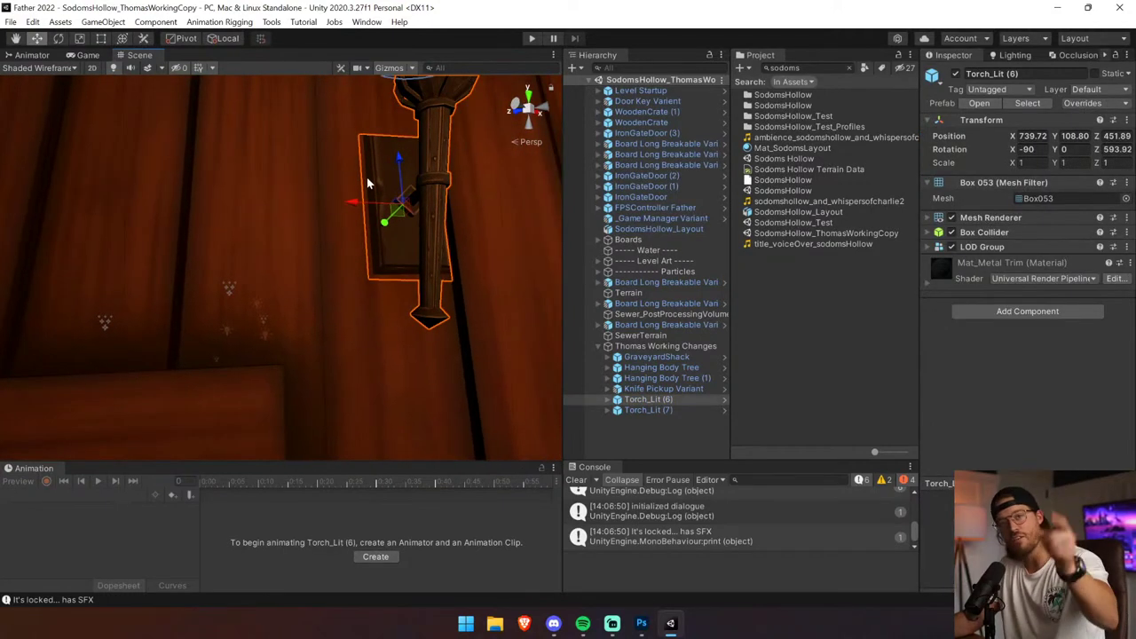
Move Torch_Lit (6) sideways along the shack wall to about 739.66, 108.80, 451.98 so its mount sits on one plank.
left_click_drag(362, 203, 329, 211)
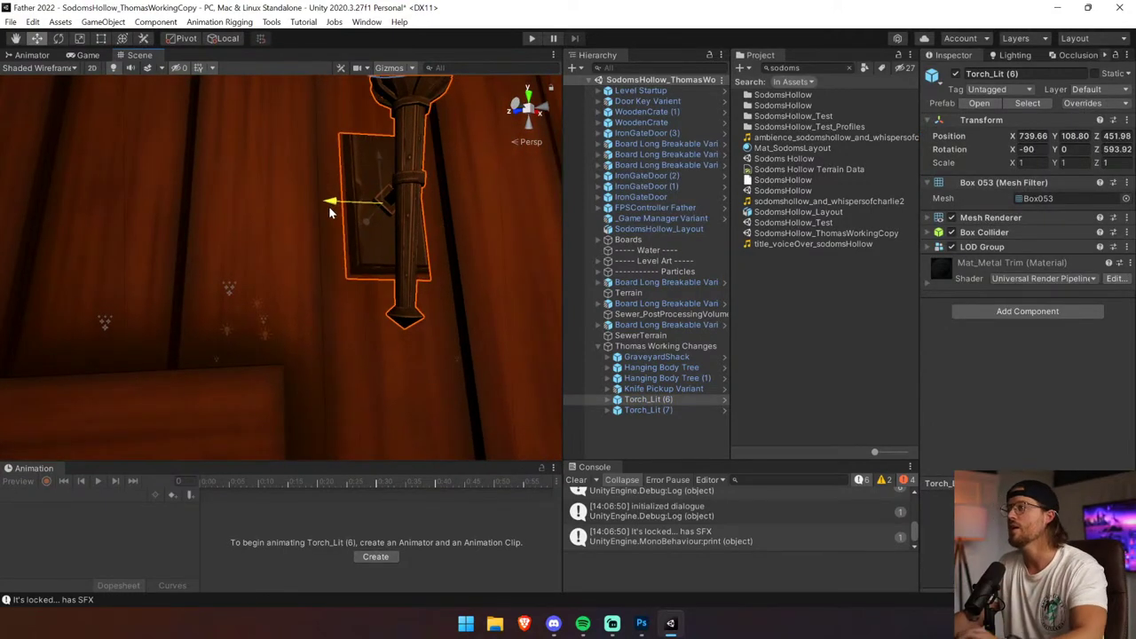
key("f")
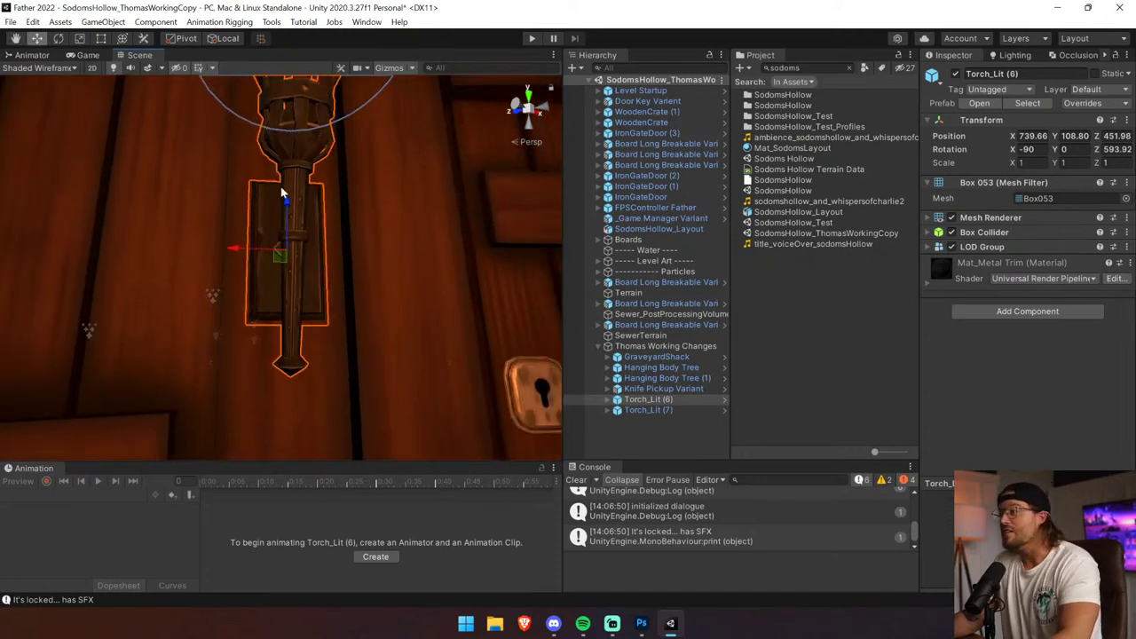
right_click_drag(279, 231, 264, 249)
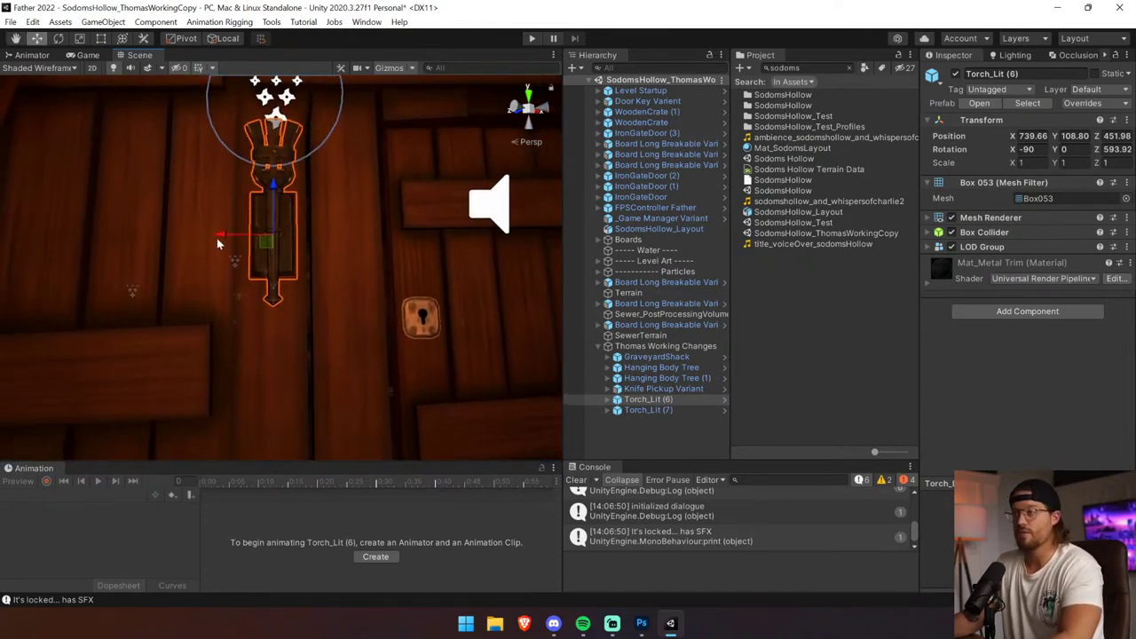
right_click_drag(218, 238, 210, 263)
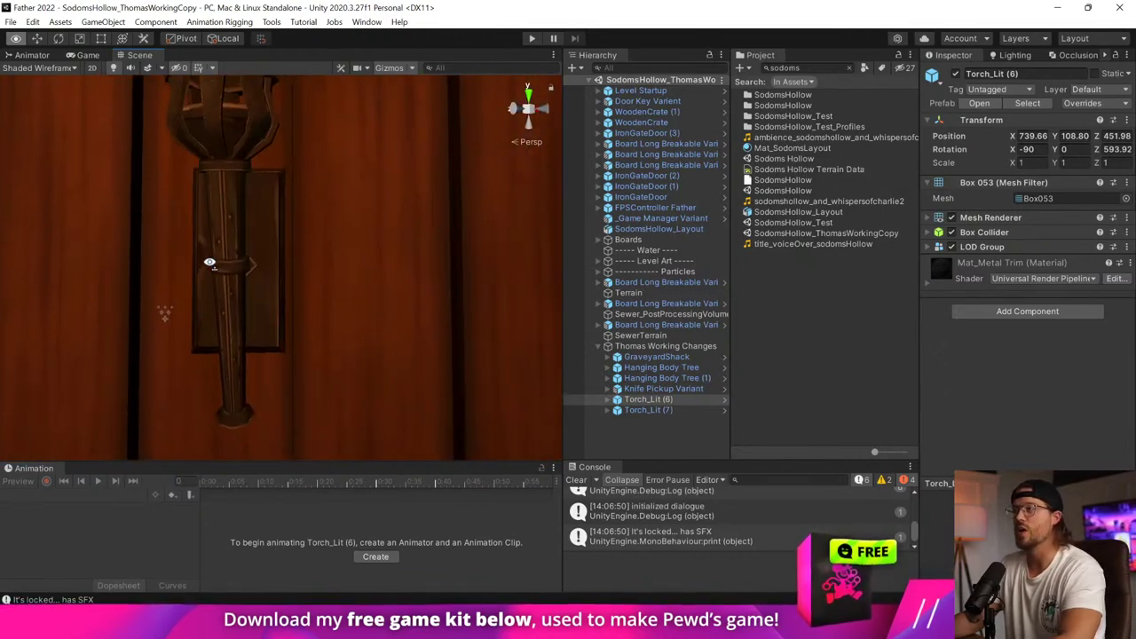
Move the interior Torch_Lit (7) sideways along the wall to about 751.50, 108.80, 460.79, and clear the console messages.
left_click(259, 221)
right_click_drag(259, 221, 277, 233)
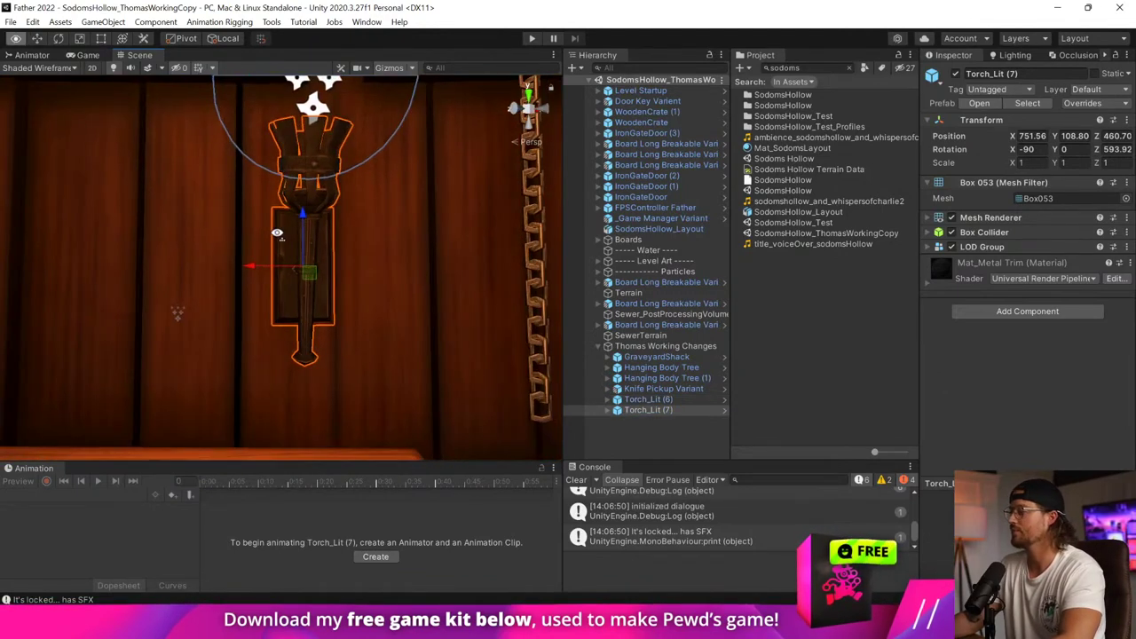
left_click_drag(249, 269, 232, 269)
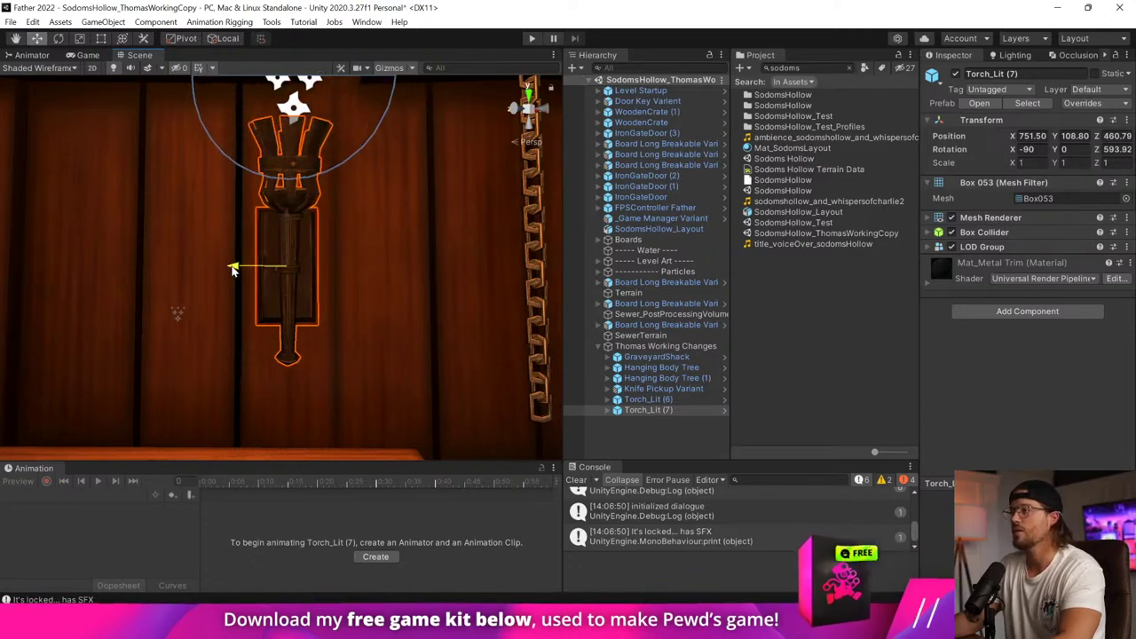
right_click_drag(232, 269, 258, 251)
key("s")
key("a")
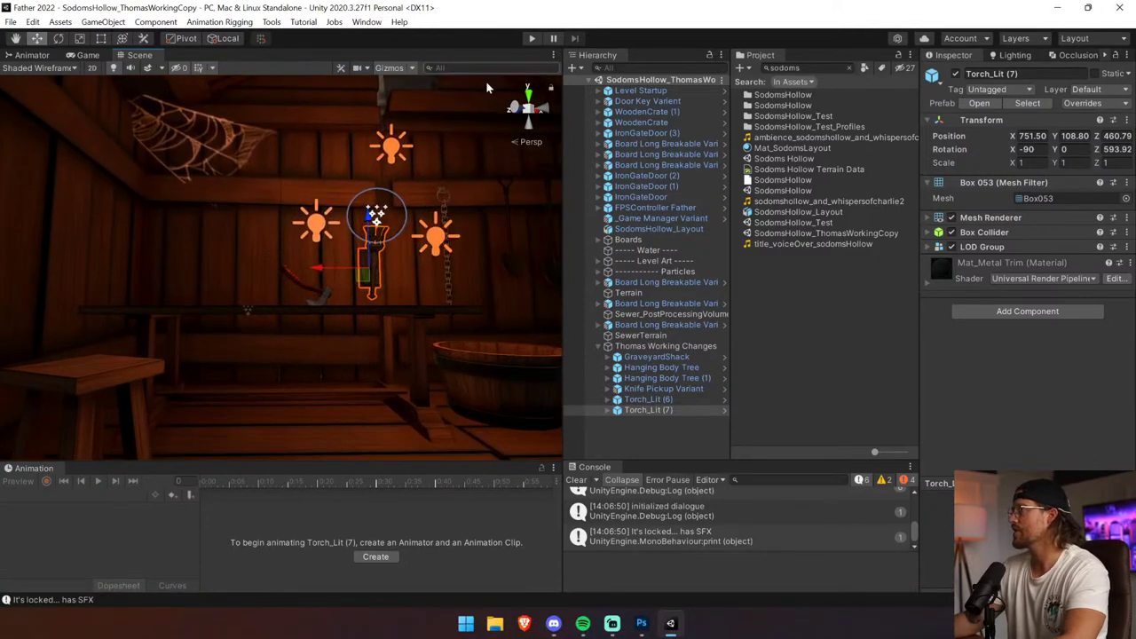
left_click(576, 481)
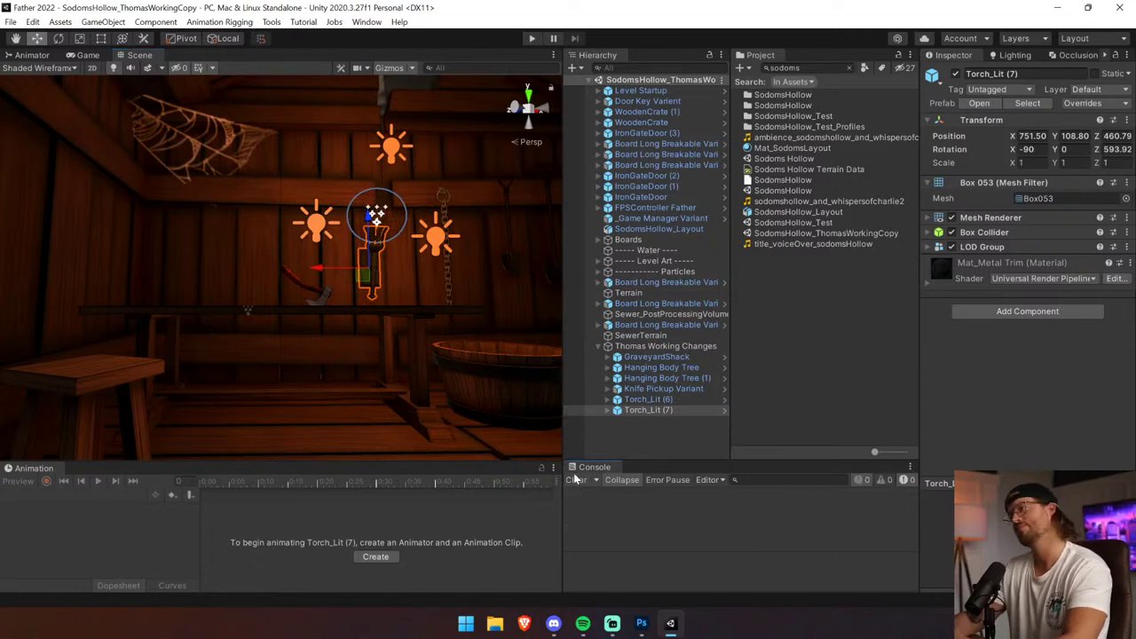
In the Torch_Lit prefab, lower FlamesParticleEffect into the torch head at about -0.014, -0.492, 0.646, and return to the scene.
left_click(376, 220)
scroll(401, 235, "up", 2)
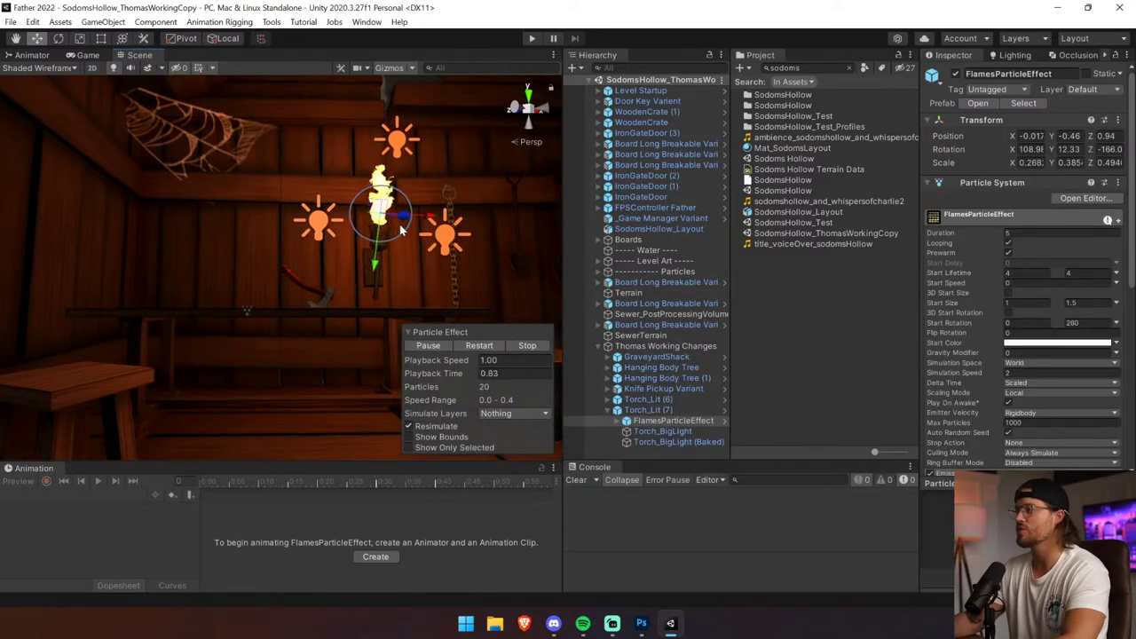
key("f")
scroll(373, 269, "up", 8)
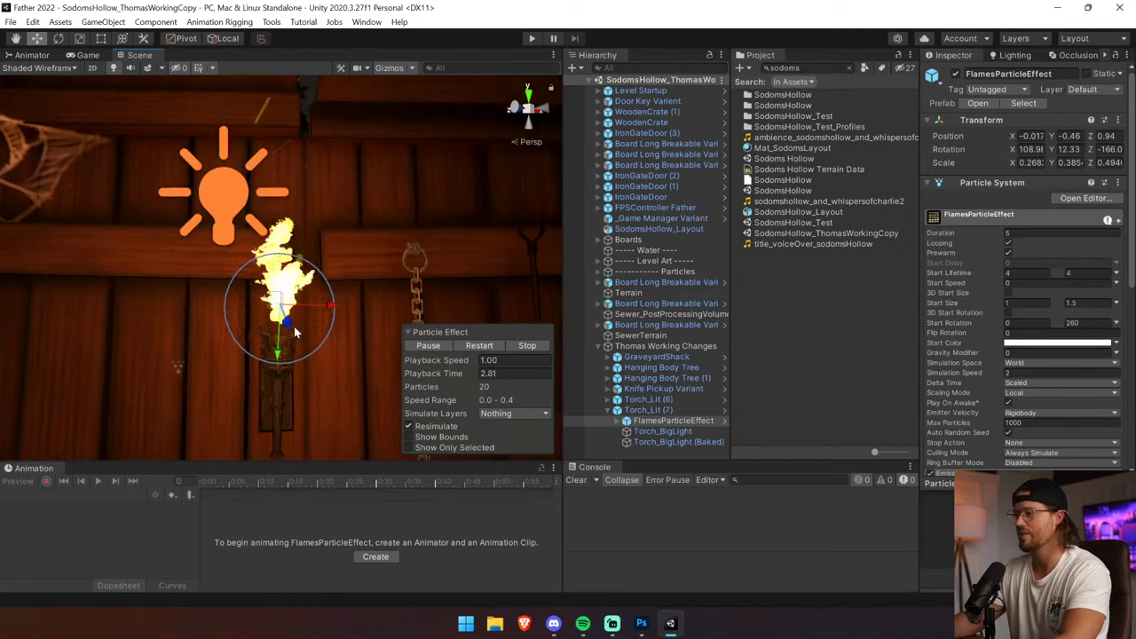
left_click(726, 420)
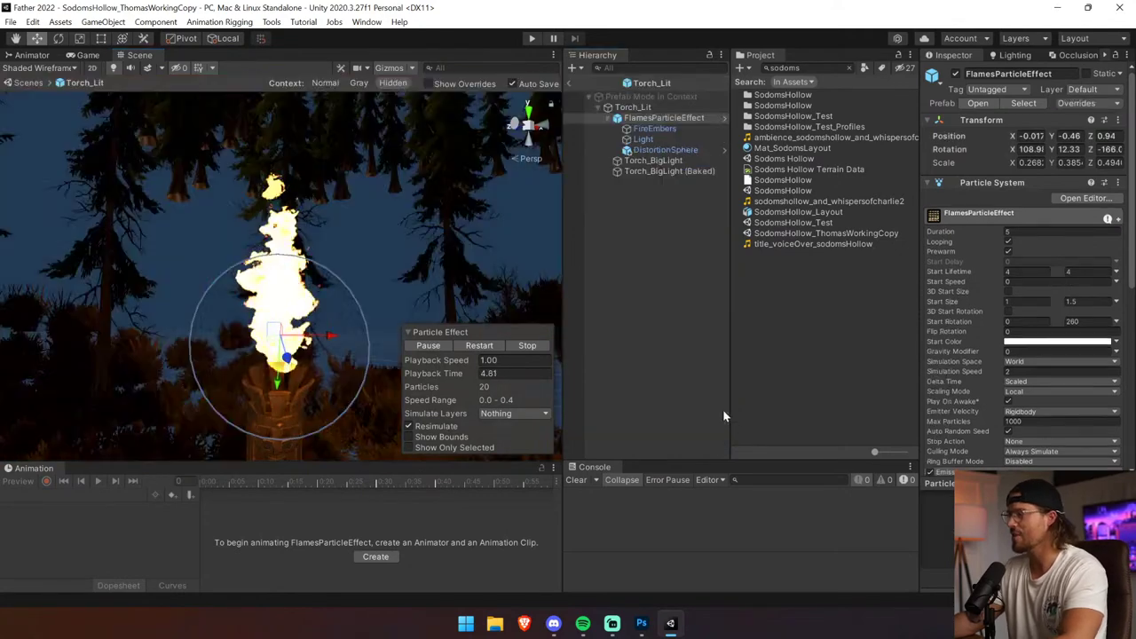
left_click_drag(346, 304, 282, 294, "alt")
key("w")
right_click_drag(291, 290, 316, 277)
left_click_drag(252, 258, 237, 349)
left_click_drag(283, 315, 315, 322)
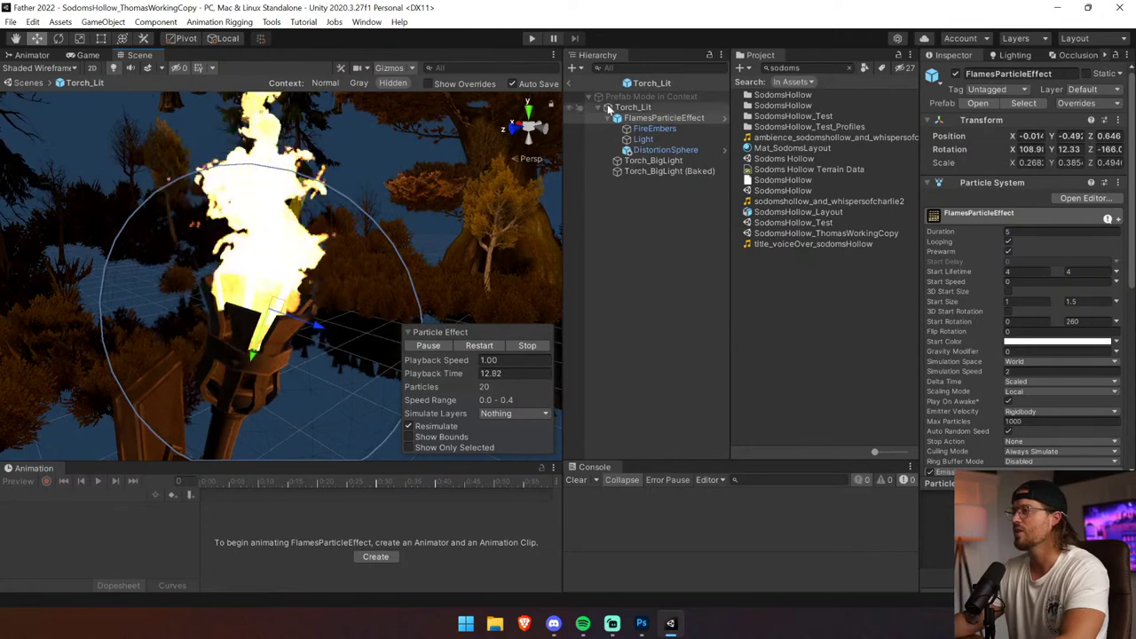
left_click(569, 83)
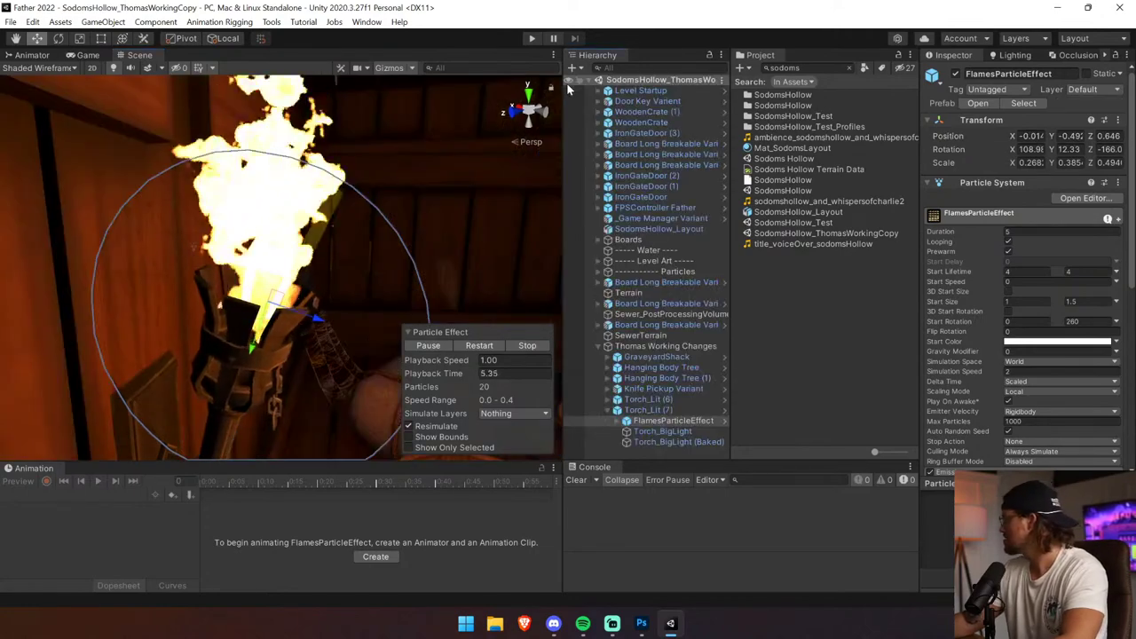
Deactivate the Pickup Light inside the Knife Pickup Variant's Pickup Pivot.
right_click_drag(131, 225, 908, 233)
left_click_drag(907, 229, 1126, 182, "alt")
left_click(381, 298)
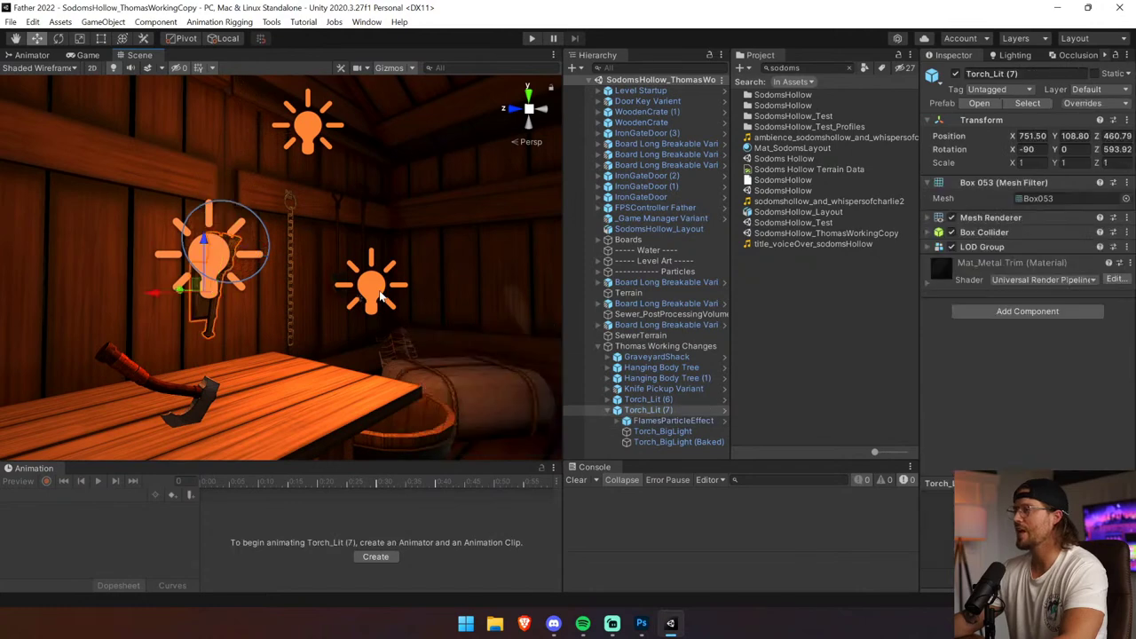
left_click(378, 293)
left_click(216, 261)
left_click(212, 258)
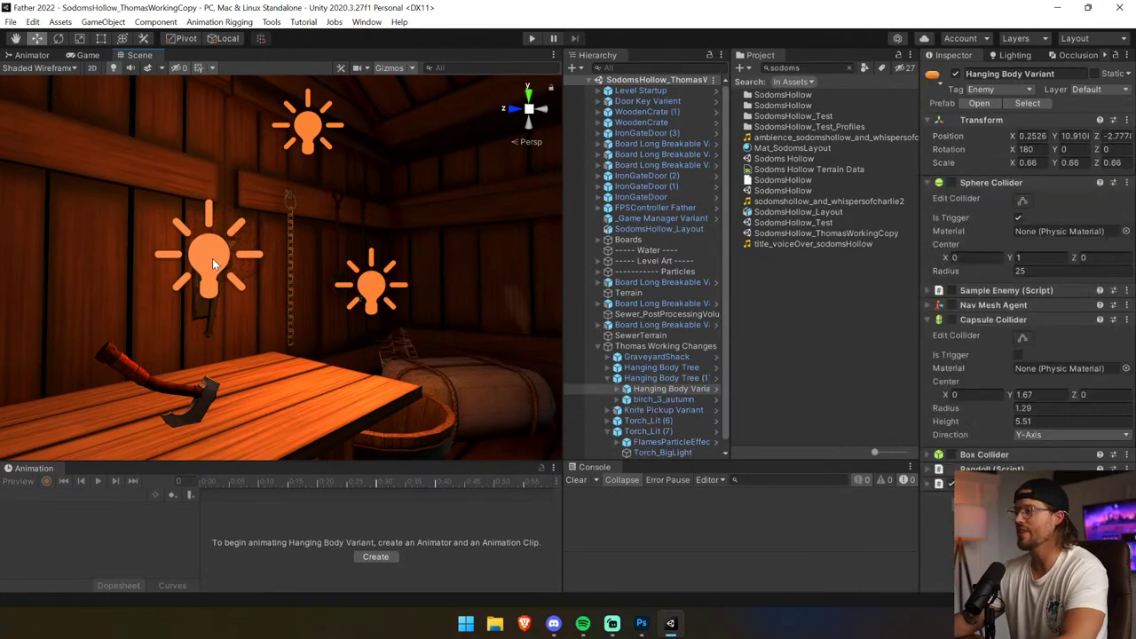
left_click(213, 259)
left_click(955, 74)
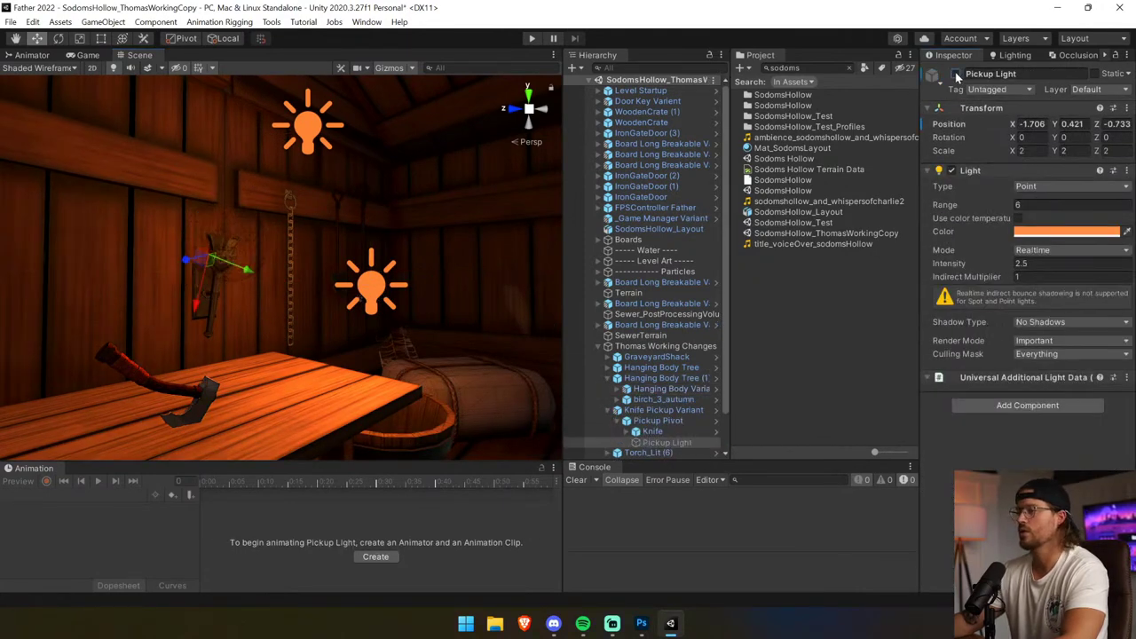
Switch Torch_Lit (7)'s Torch_BigLight (Baked) off and back on to compare its effect on the shack interior.
left_click(309, 127)
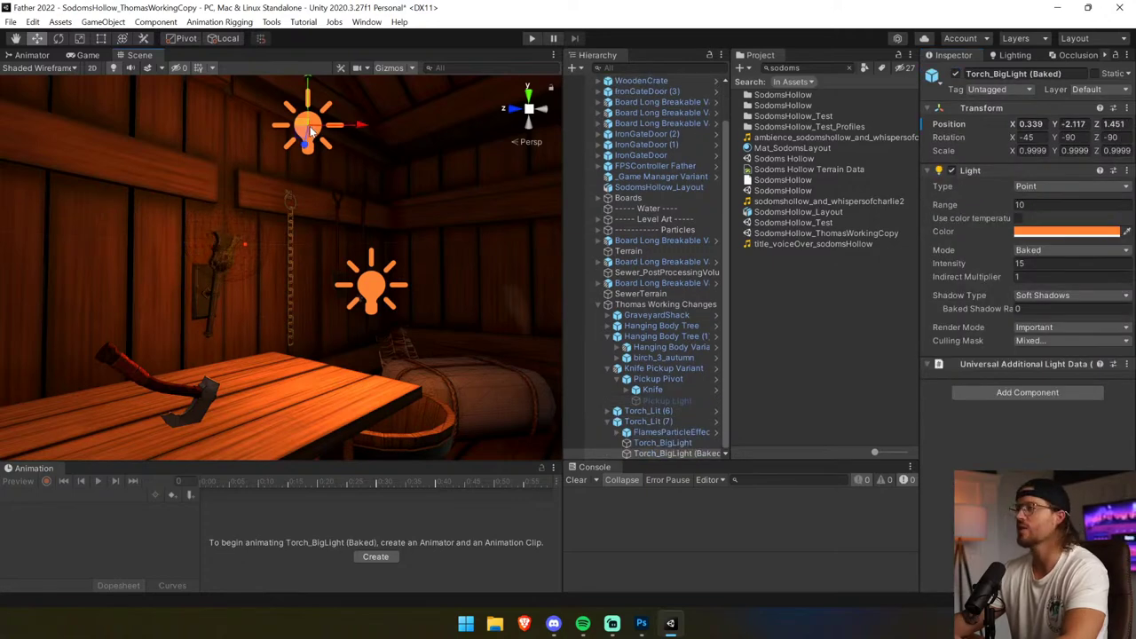
left_click(956, 74)
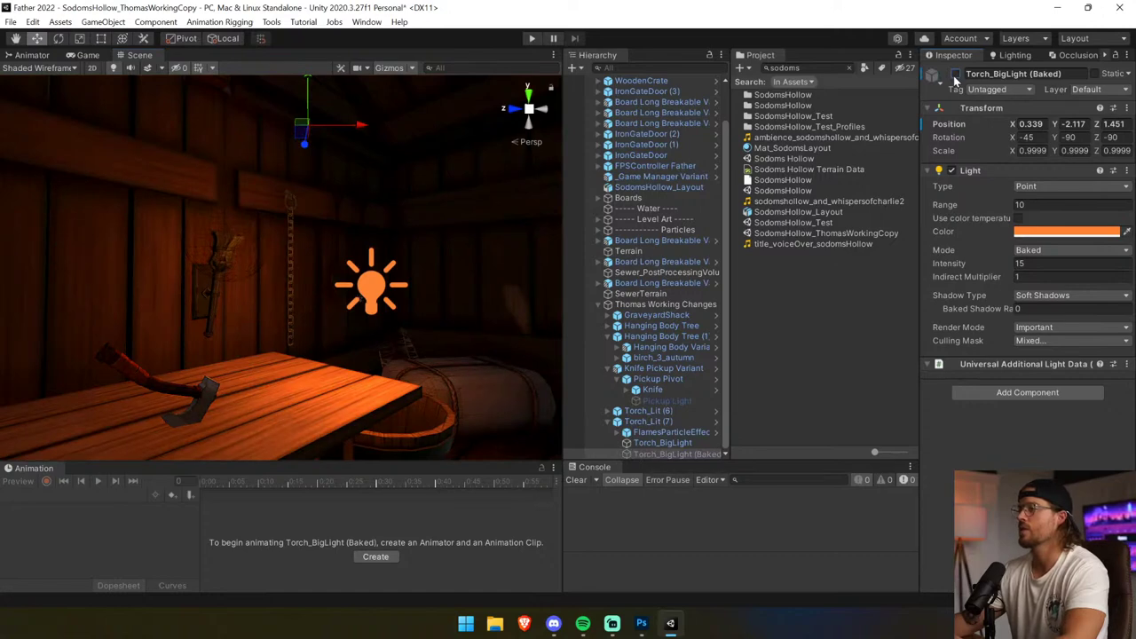
left_click(955, 73)
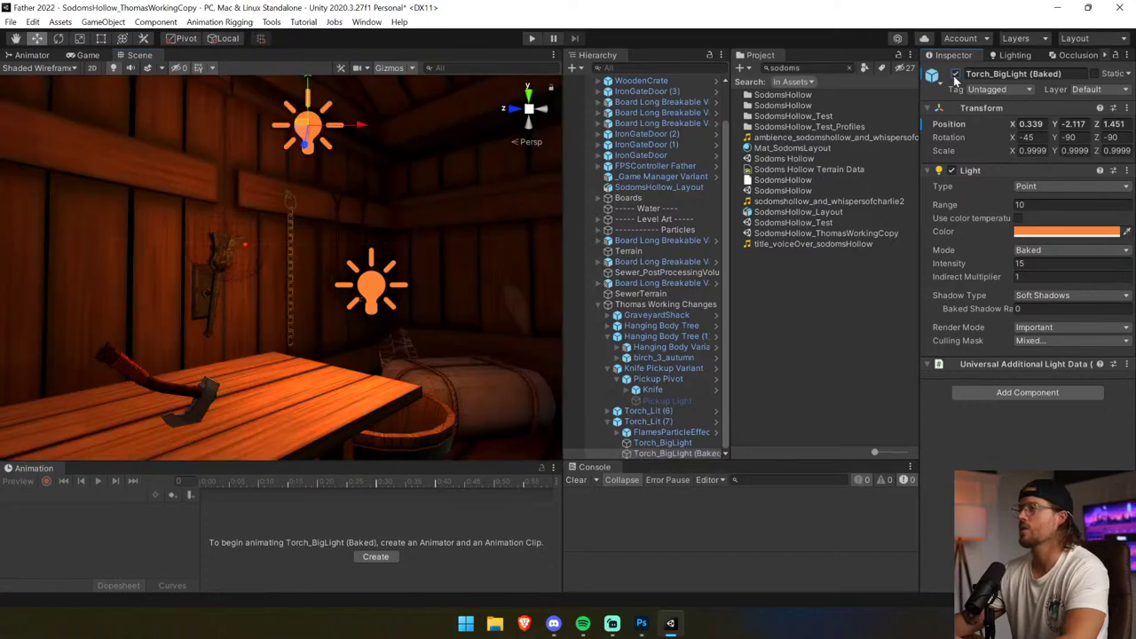
Toggle Torch_Lit (7)'s realtime Torch_BigLight off and on repeatedly to compare its effect, leaving it active.
left_click(381, 284)
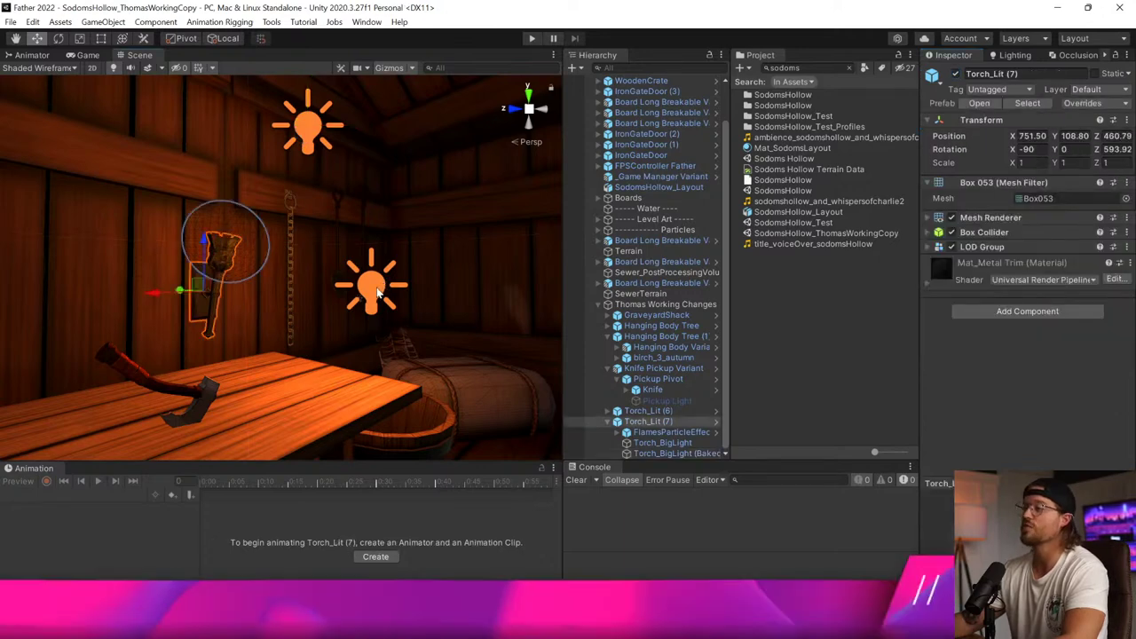
left_click(380, 289)
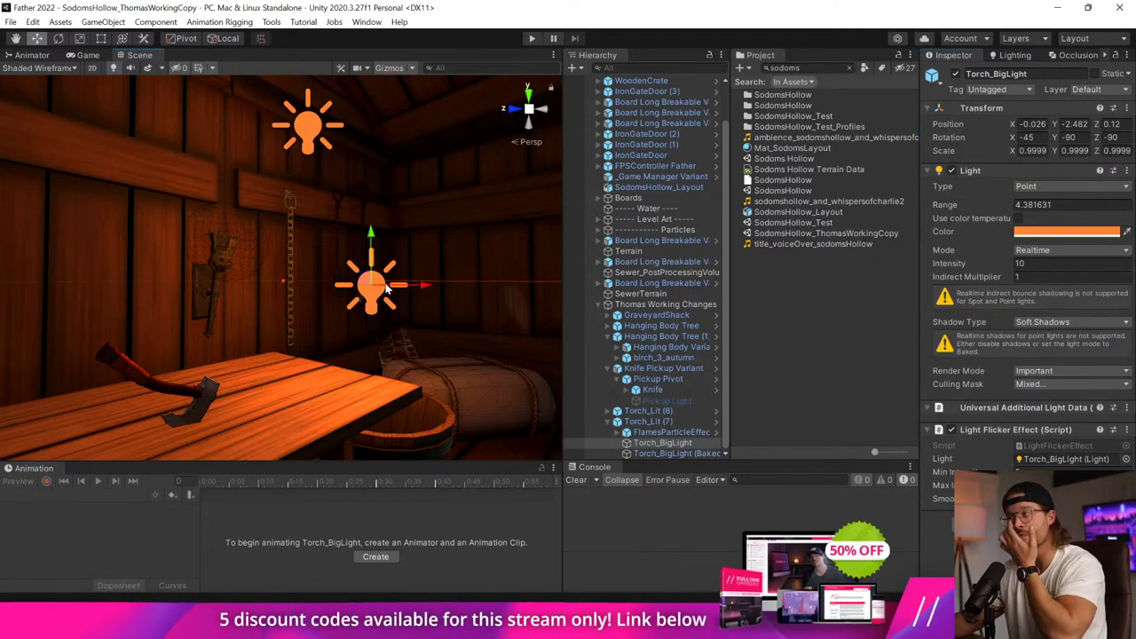
left_click(955, 73)
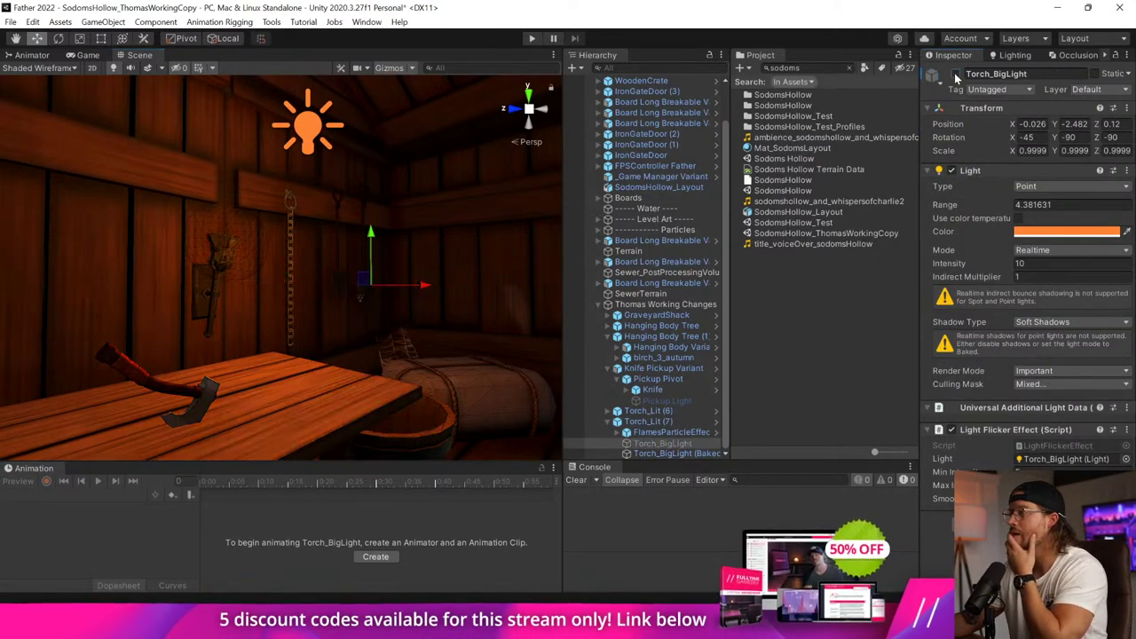
left_click(955, 74)
left_click(956, 73)
left_click(956, 74)
left_click(955, 74)
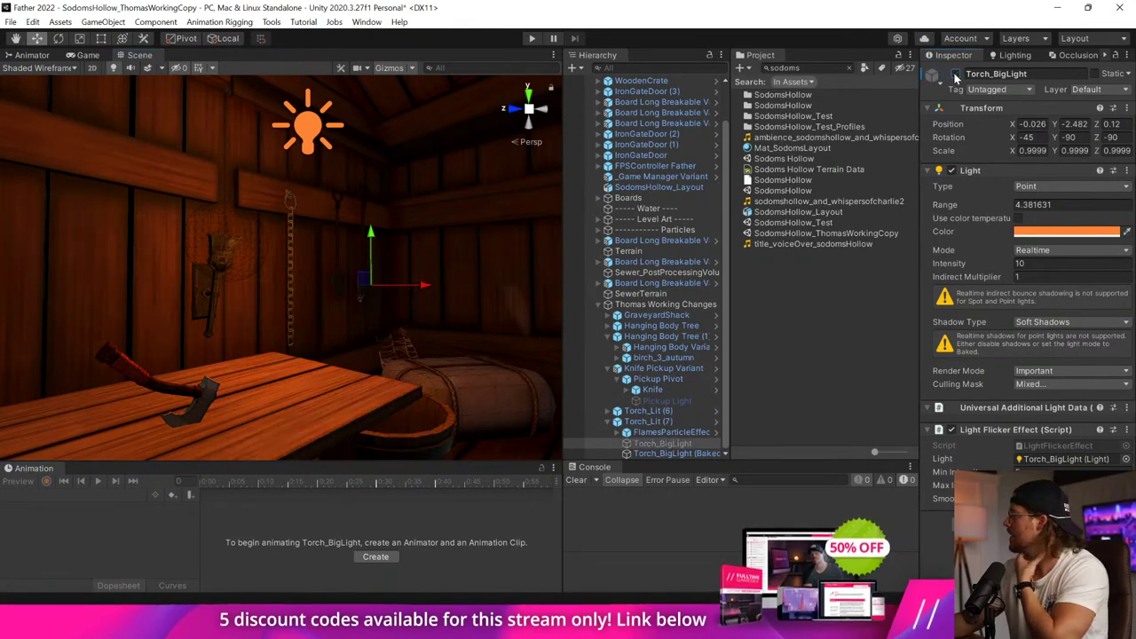
left_click(955, 74)
left_click(955, 73)
left_click(956, 74)
Move Torch_Lit (7)'s realtime Torch_BigLight near the table to about 0.131, -1.501, 0.735.
right_click_drag(271, 339, 438, 348)
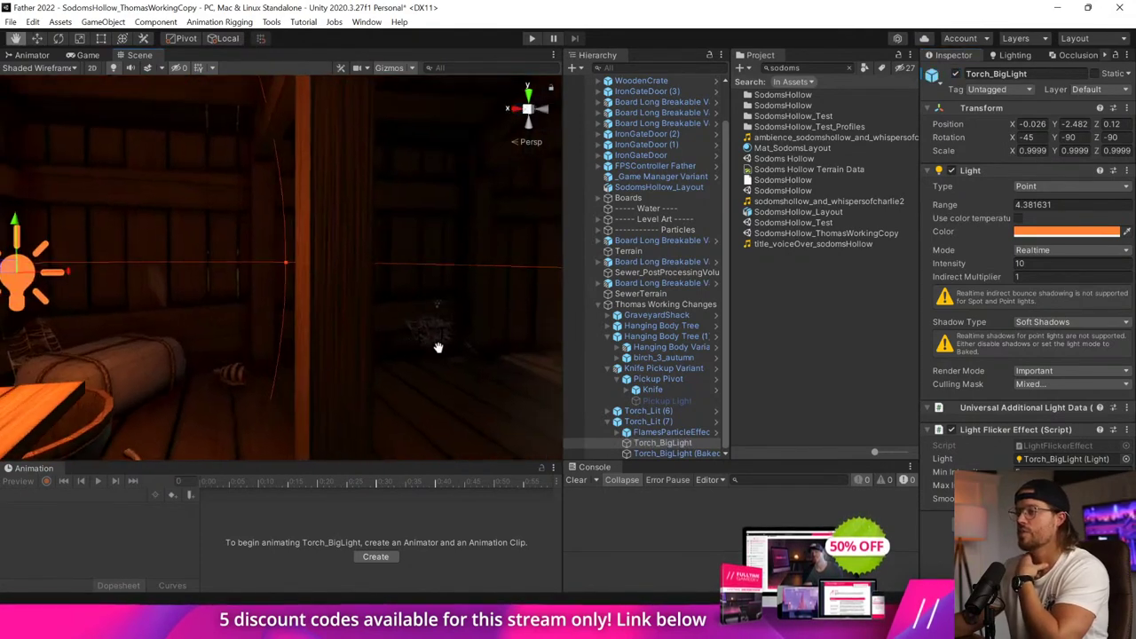
middle_click_drag(438, 347, 689, 366)
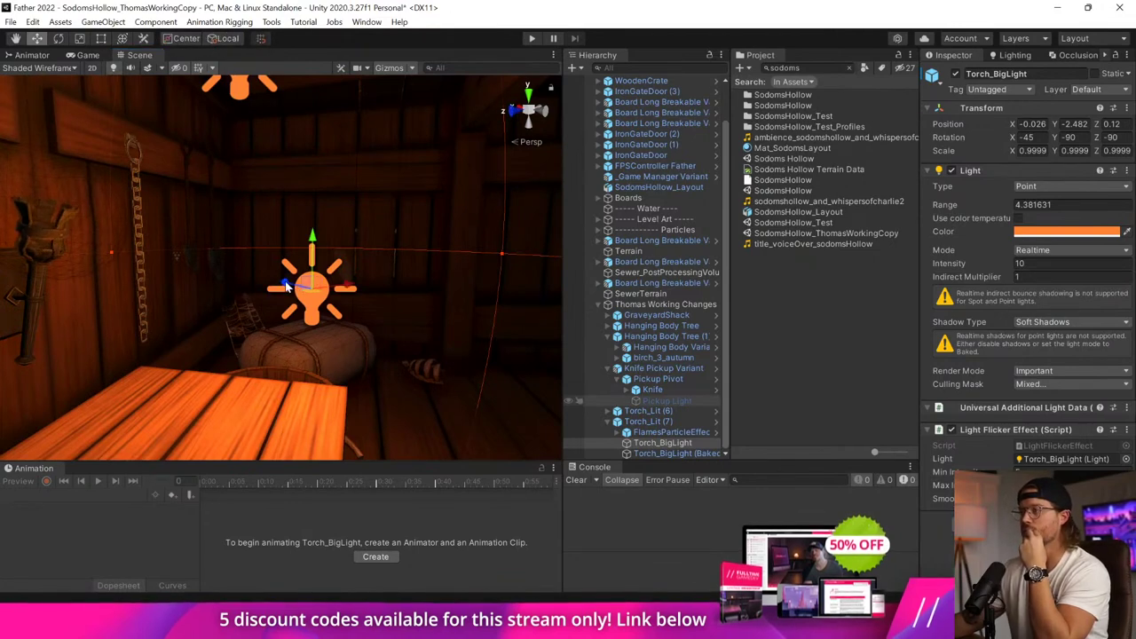
left_click_drag(286, 284, 62, 256)
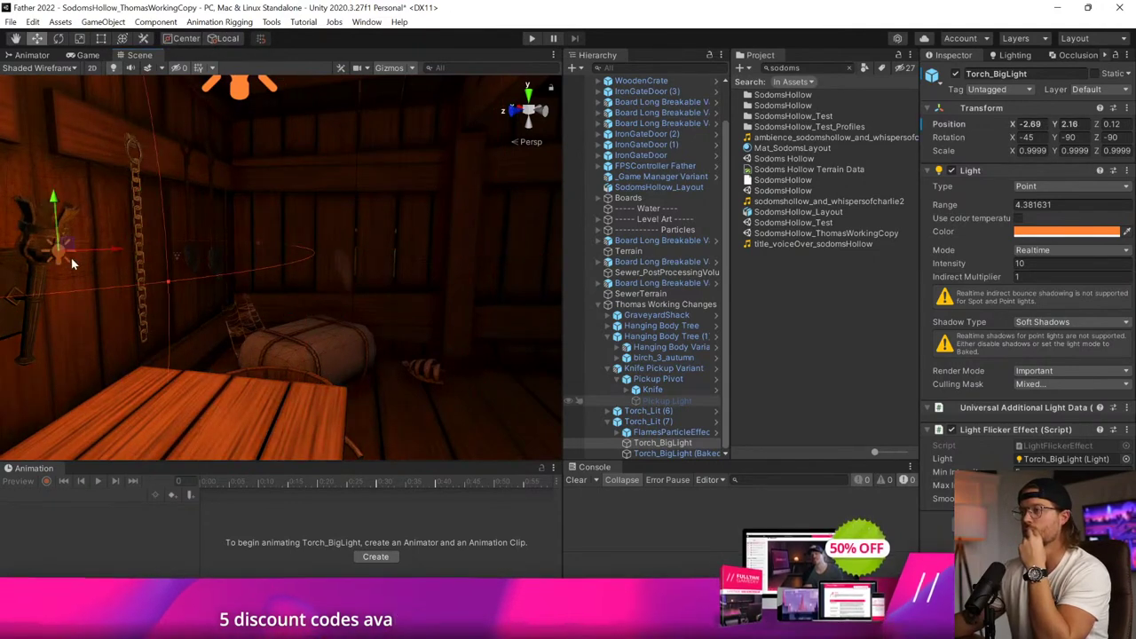
middle_click_drag(72, 264, 345, 471)
right_click_drag(133, 275, 177, 381)
middle_click_drag(65, 213, 332, 301)
left_click_drag(140, 224, 444, 371)
middle_click_drag(444, 371, 288, 346)
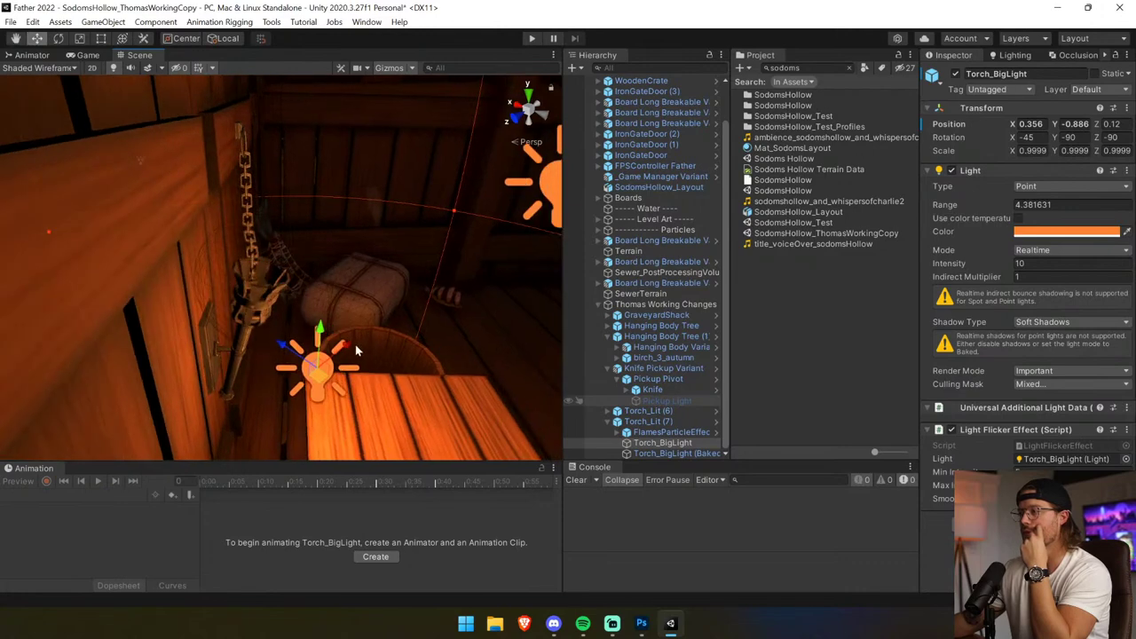
left_click_drag(356, 351, 416, 238)
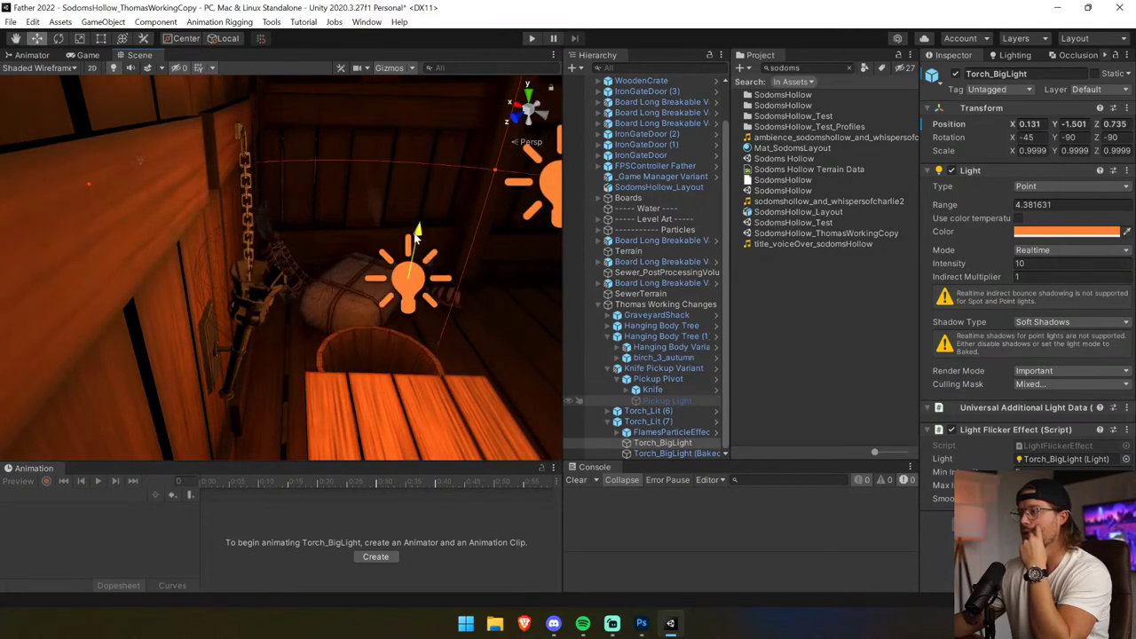
Select the Thomas Working Changes group to locate the shack and view its torchlit front from the path outside.
middle_click_drag(240, 345, 373, 355)
right_click_drag(222, 364, 568, 271)
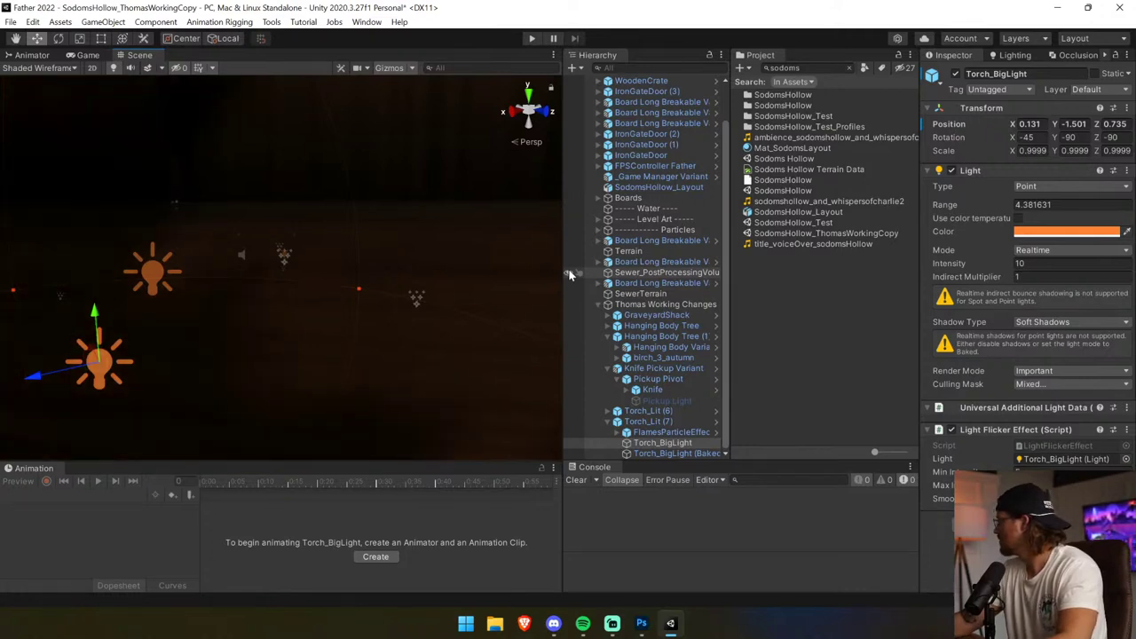
left_click(674, 308)
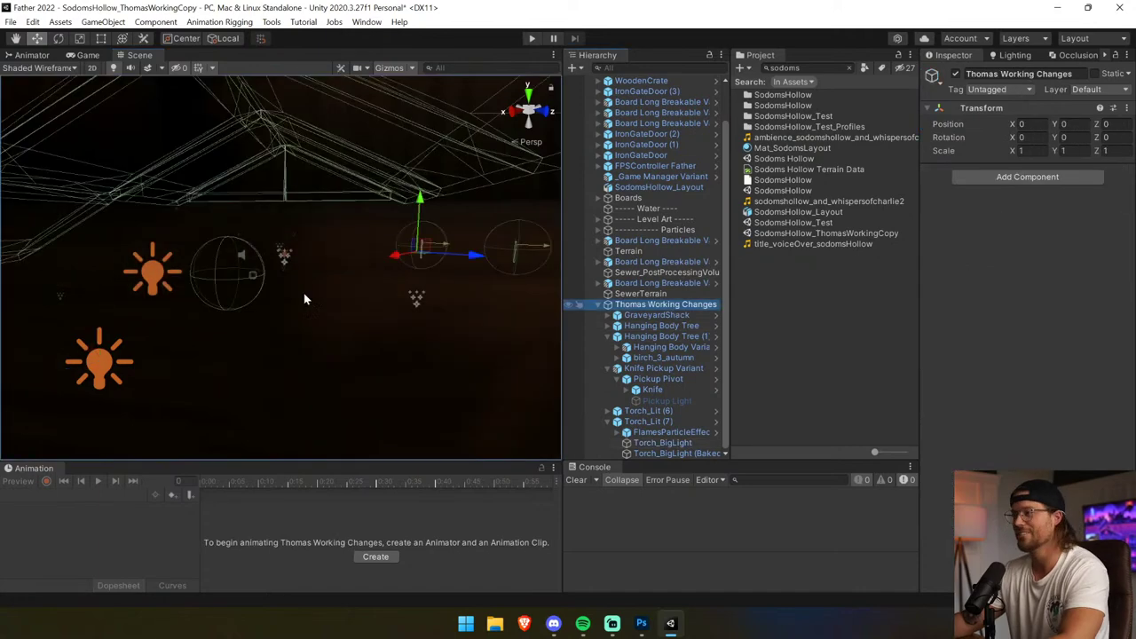
key("w")
right_click_drag(278, 289, 631, 337)
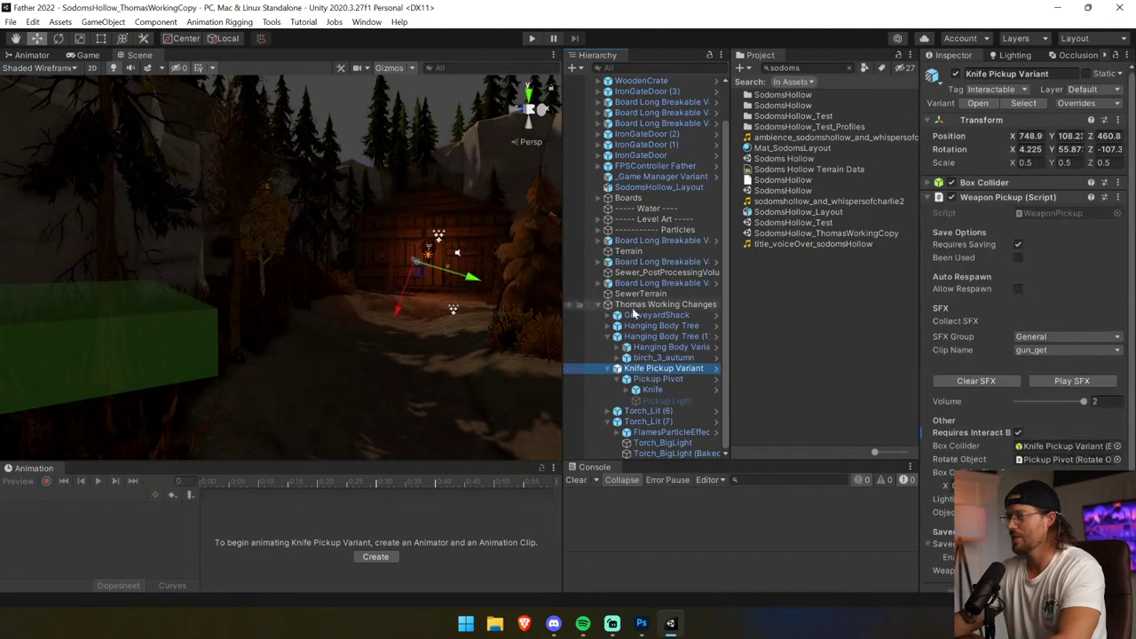
Playtest the level with the pistol, walking from the graveyard through the iron gate to the front of the torchlit shack.
left_click(531, 39)
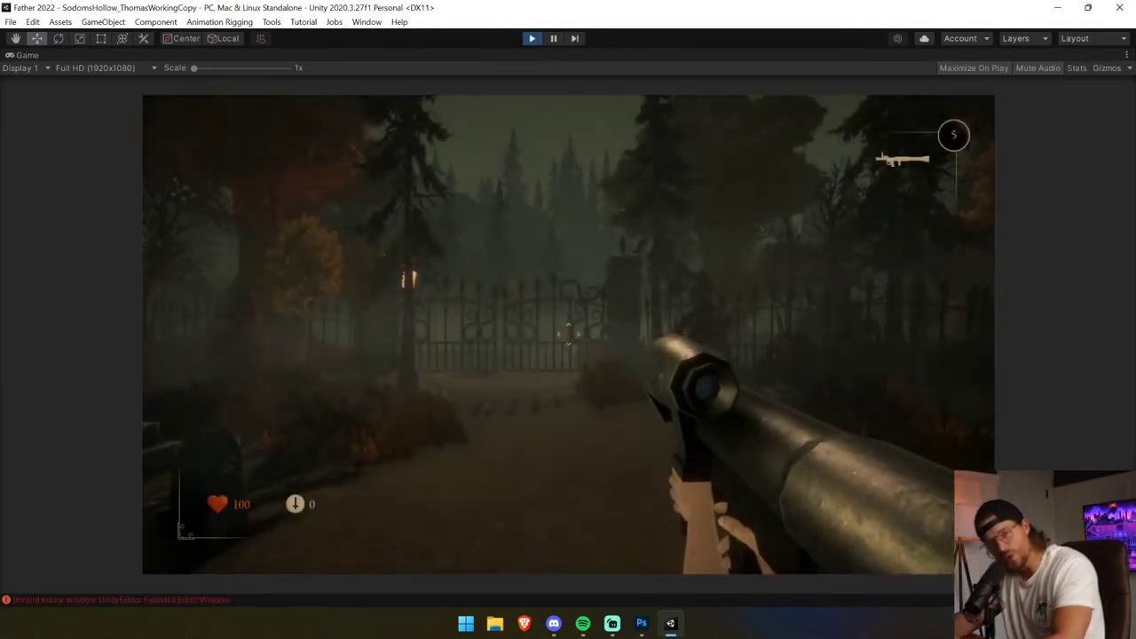
key("1")
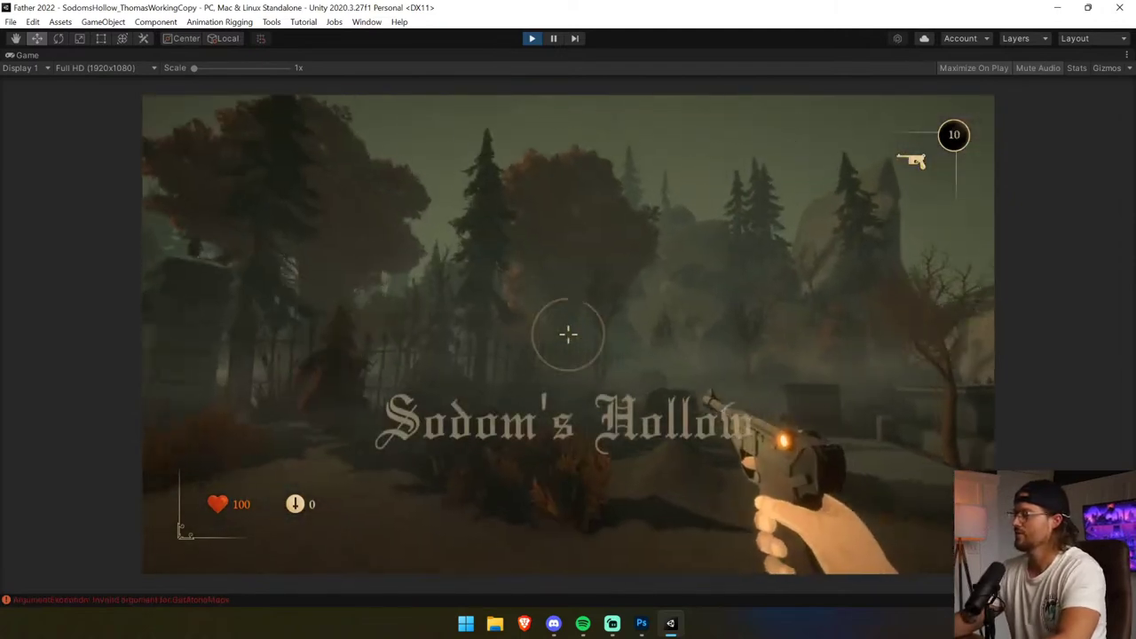
key("w")
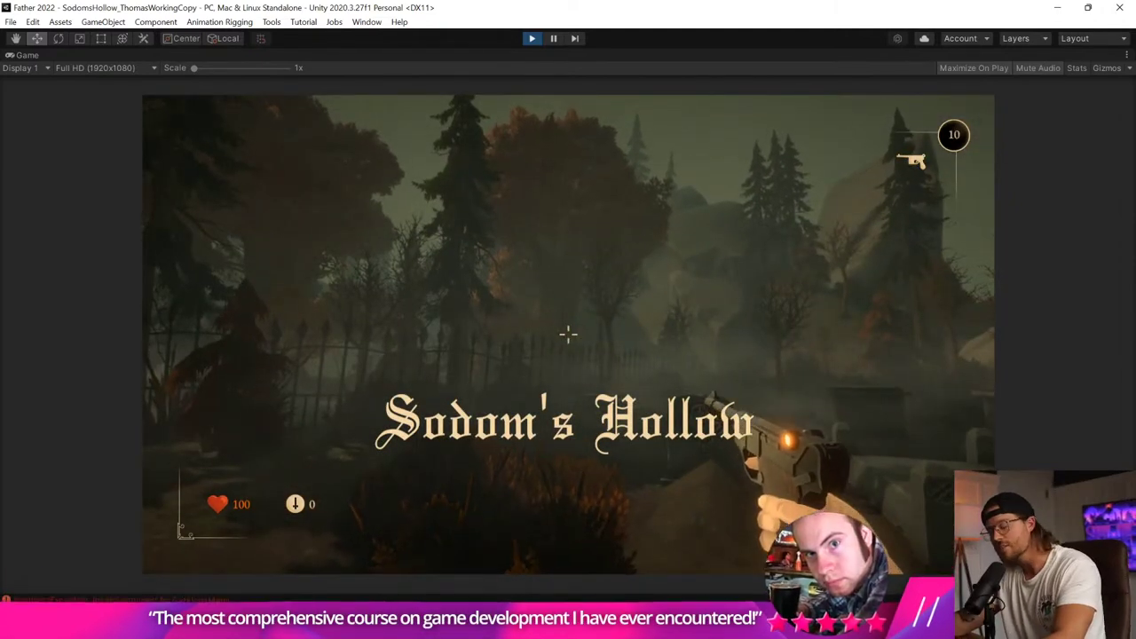
key("shift+w")
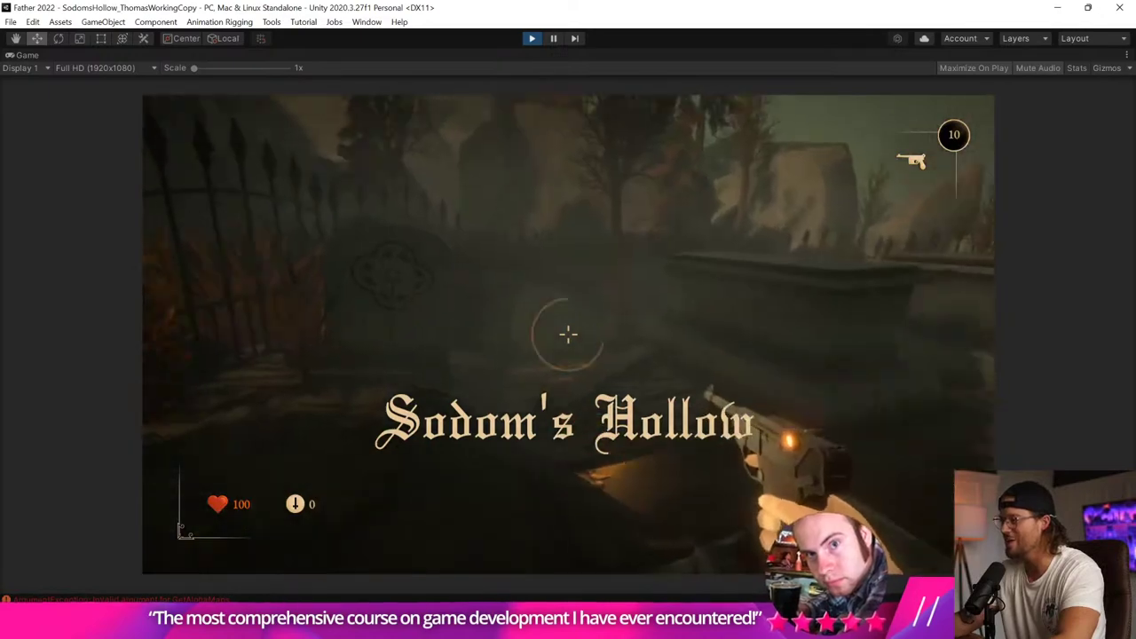
key("shift+w")
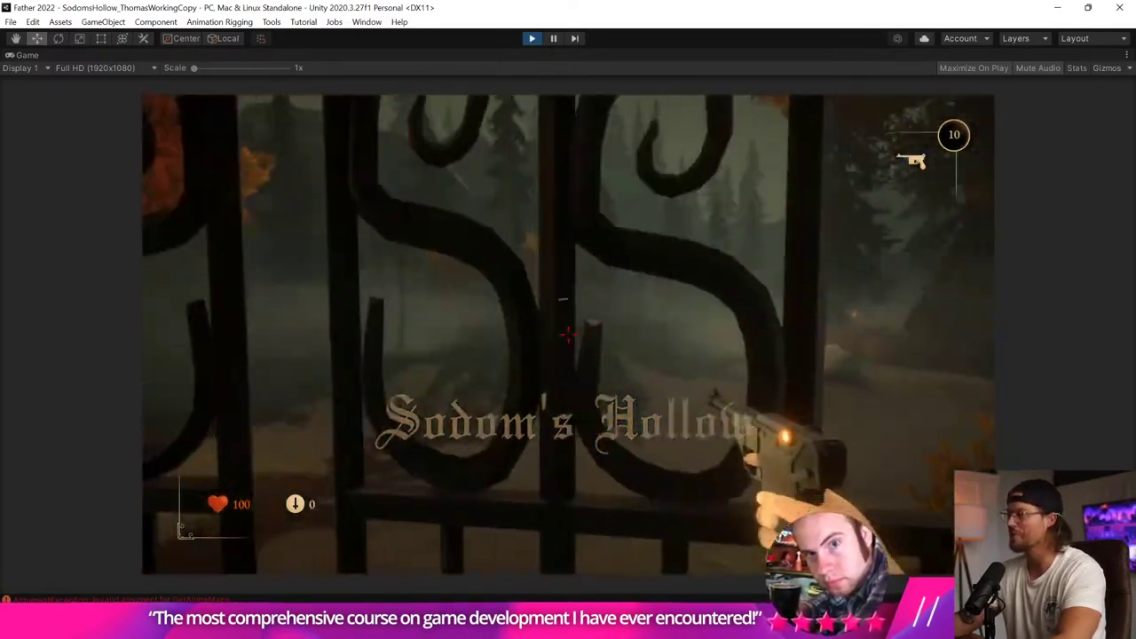
key("w")
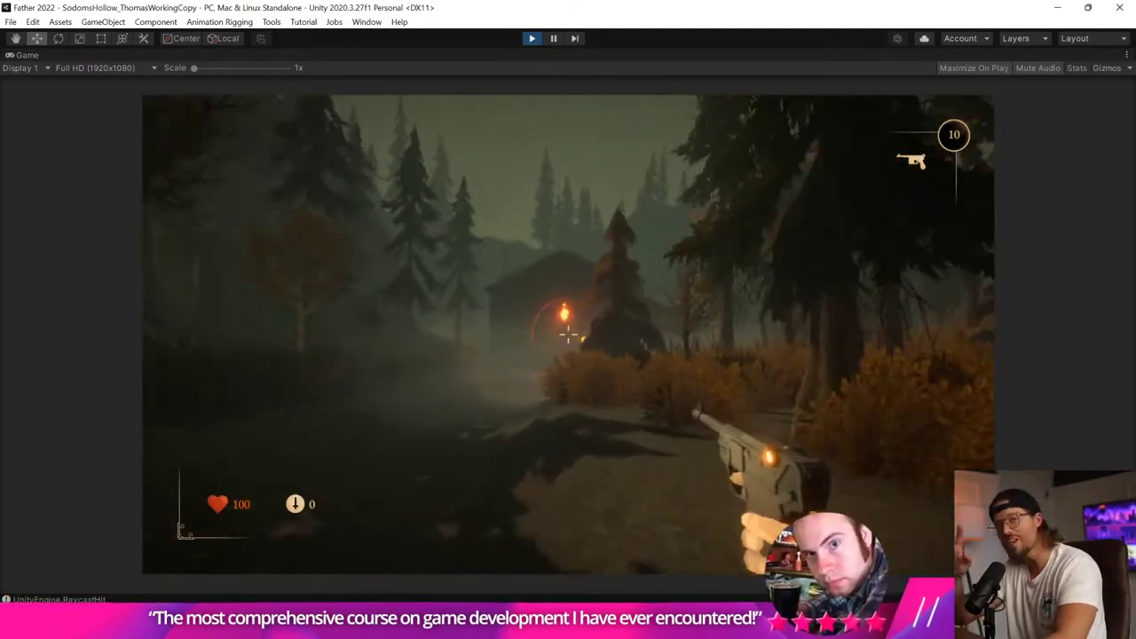
key("w")
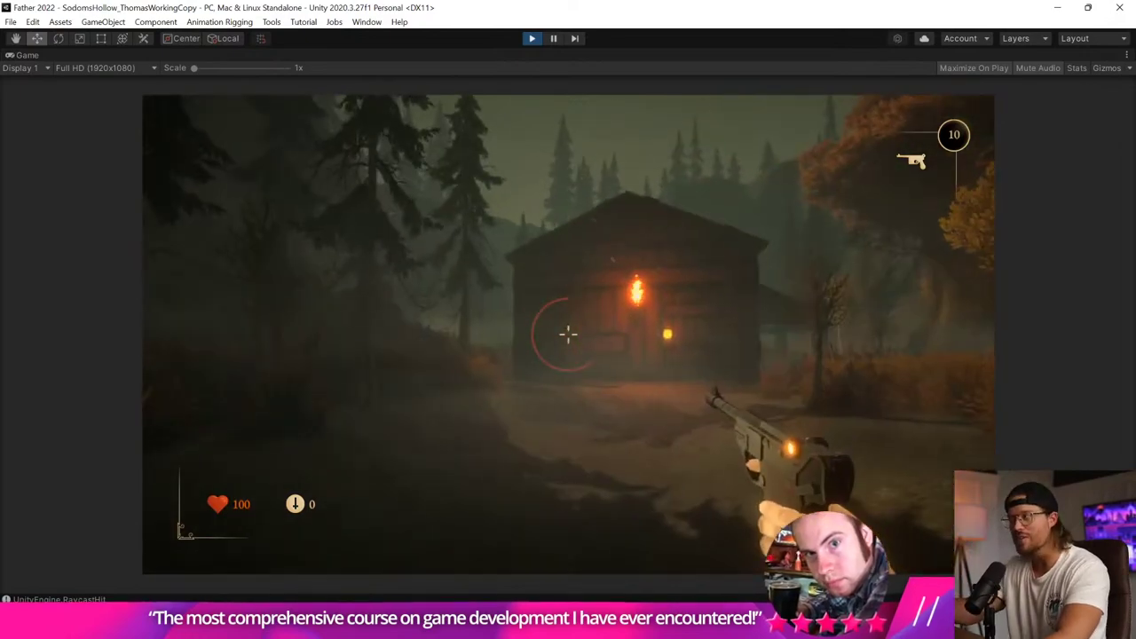
key("w")
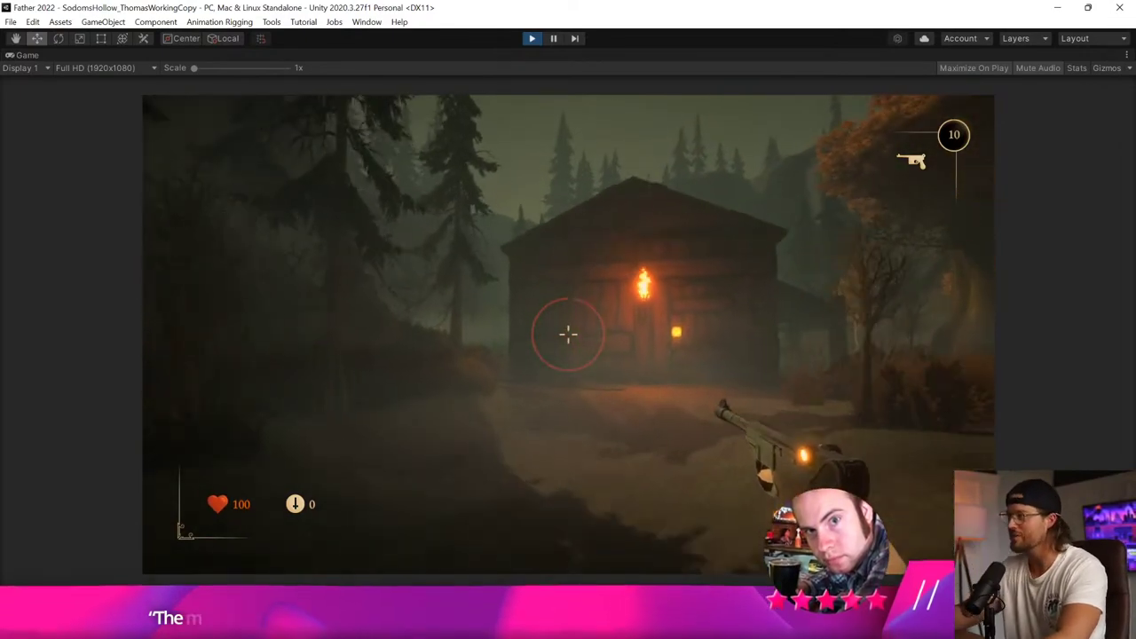
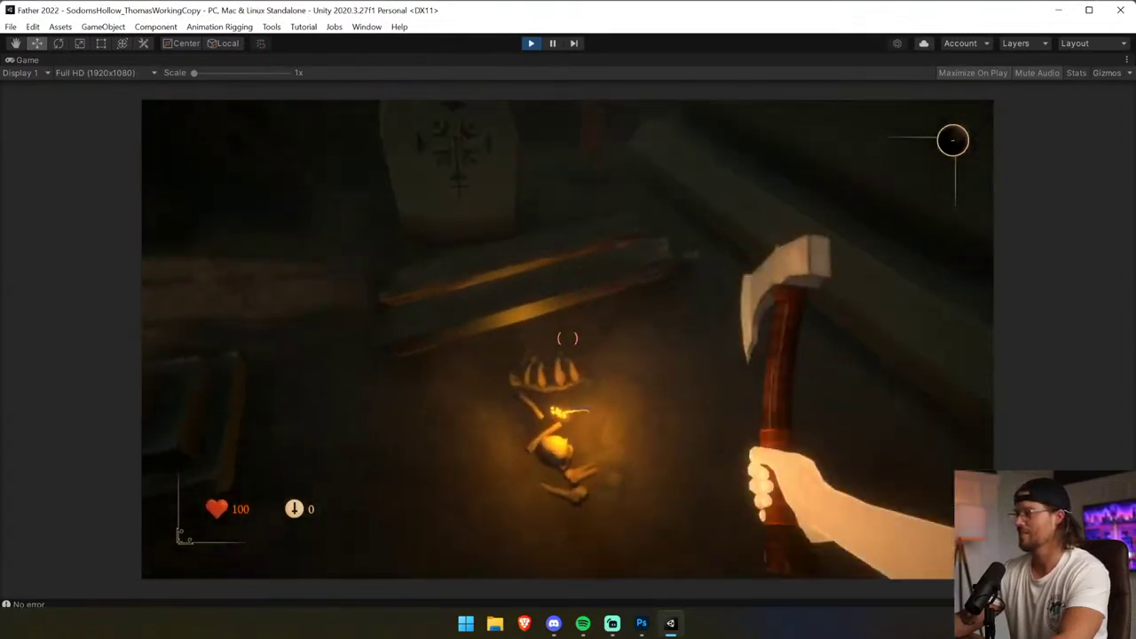
Collect the key from the open grave, unlock the shack door with it, inspect the torchlit interior and end the playtest.
key("w")
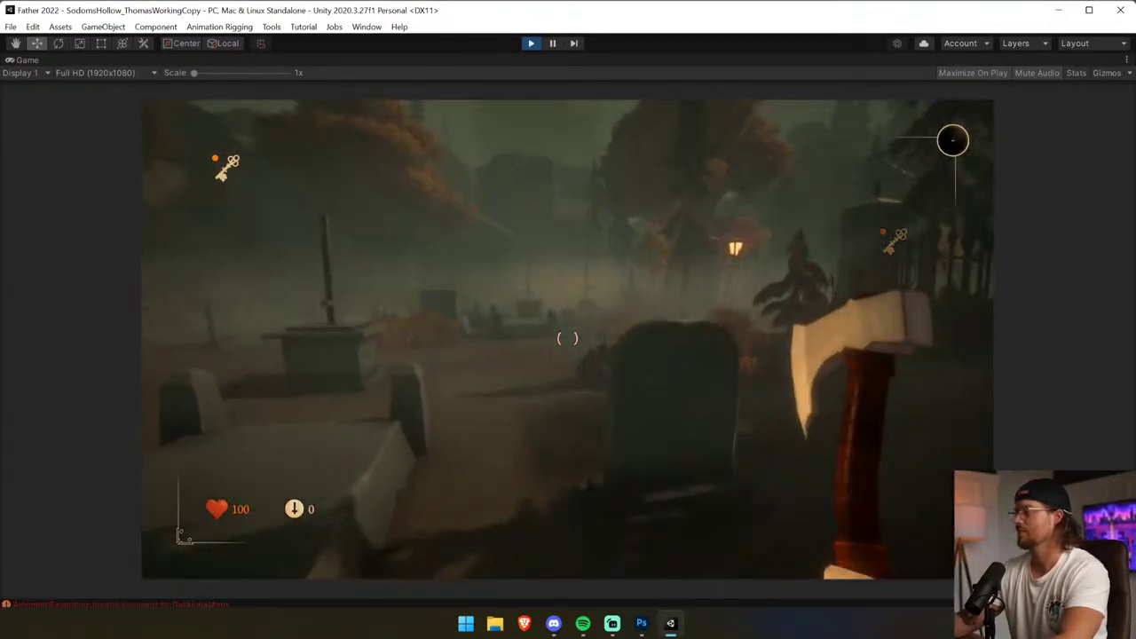
key("shift")
key("shift+w")
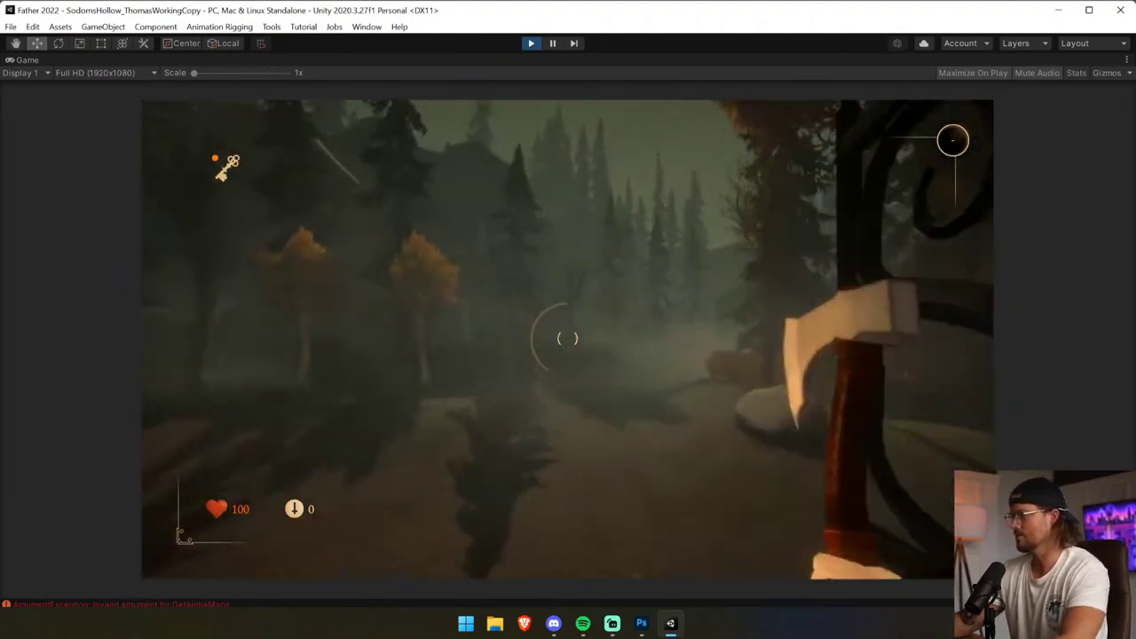
key("shift+w")
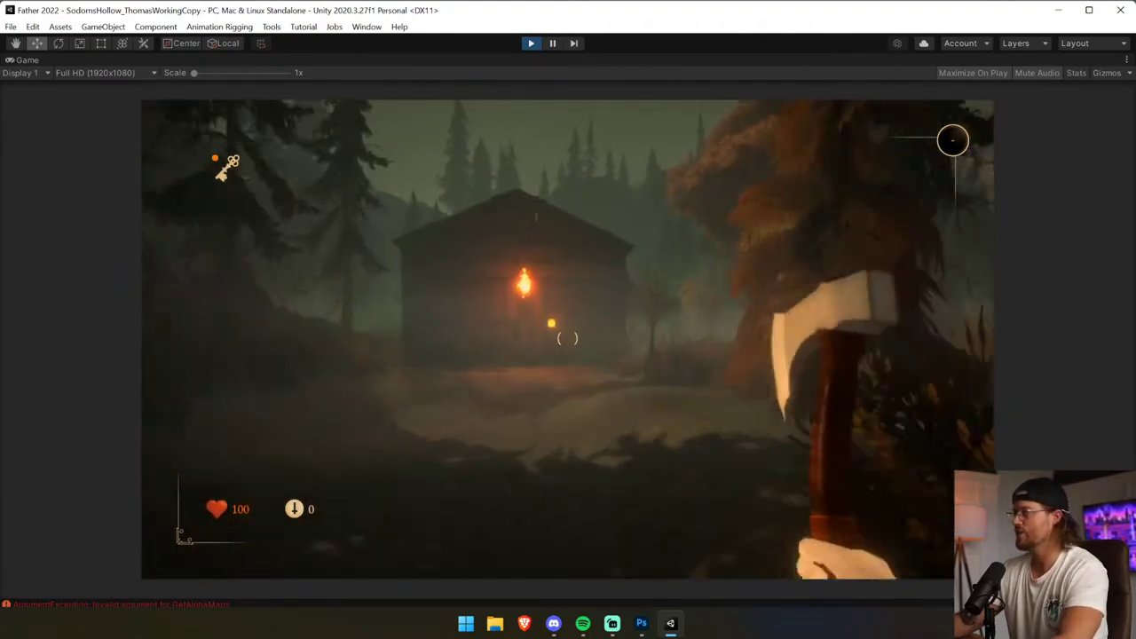
key("w")
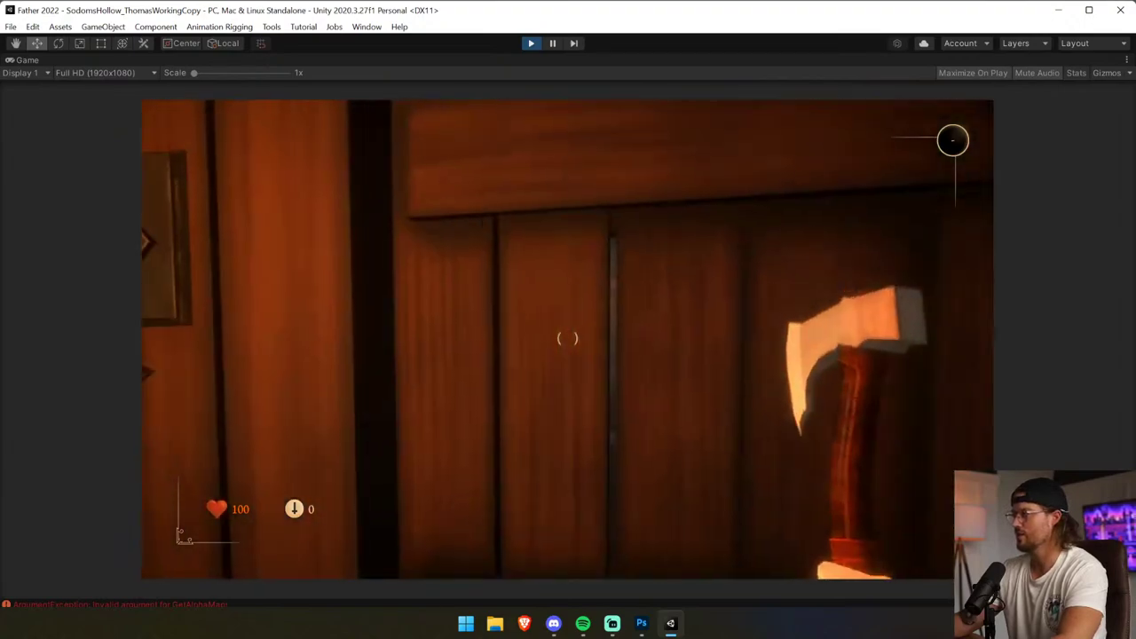
key("e")
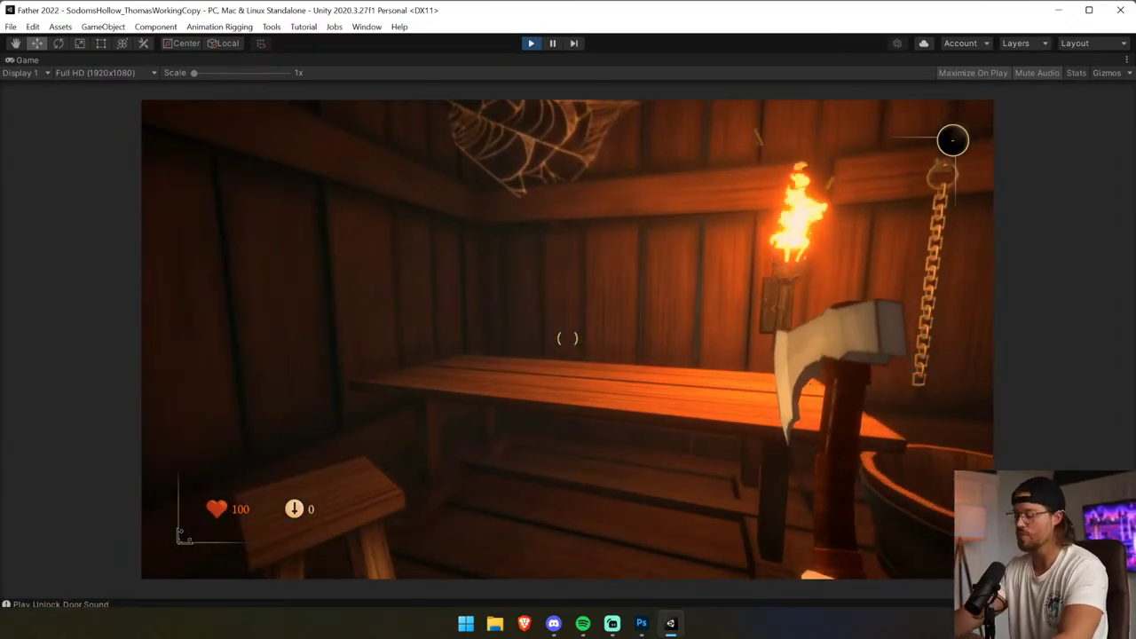
key("ctrl+p")
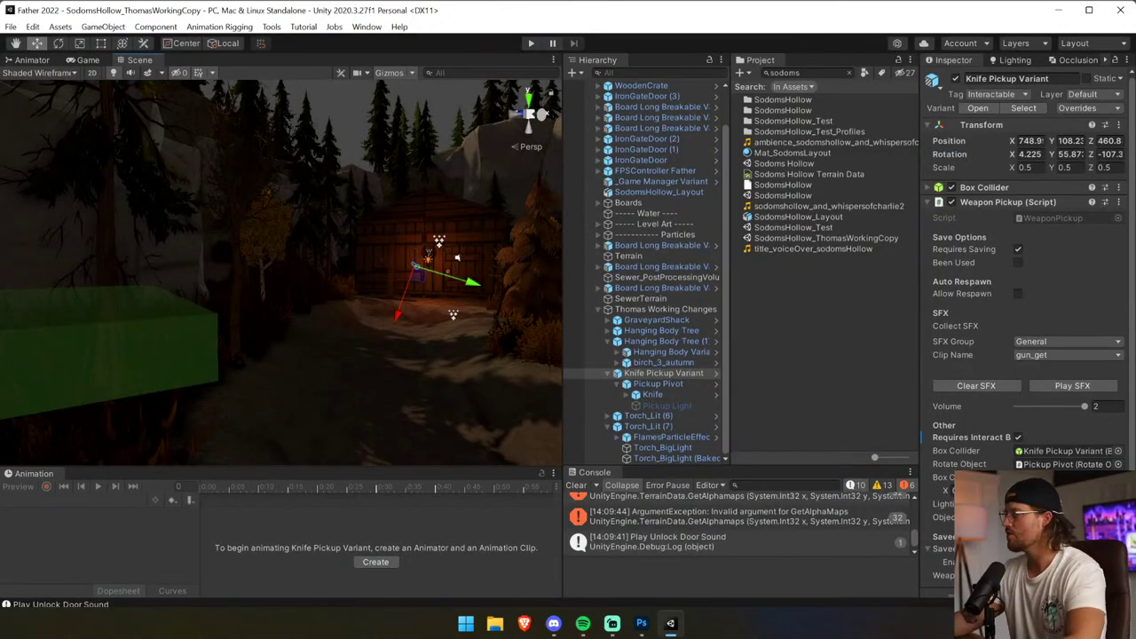
Clear the console and bring the axe on the shack's table into close view.
left_click(579, 488)
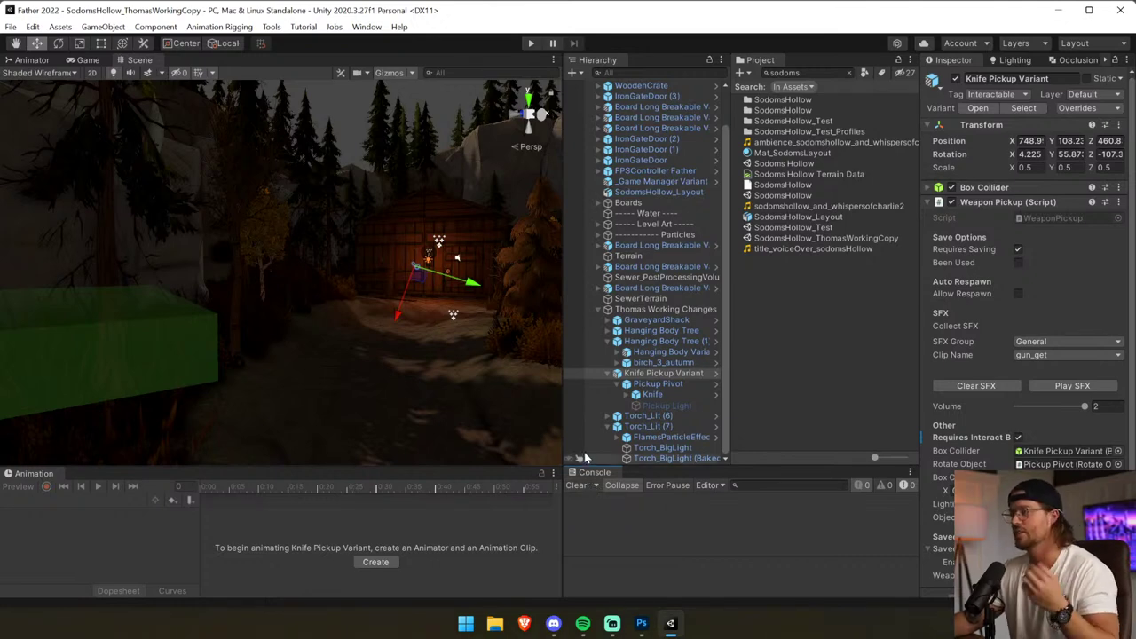
right_click_drag(393, 266, 657, 324)
key("w")
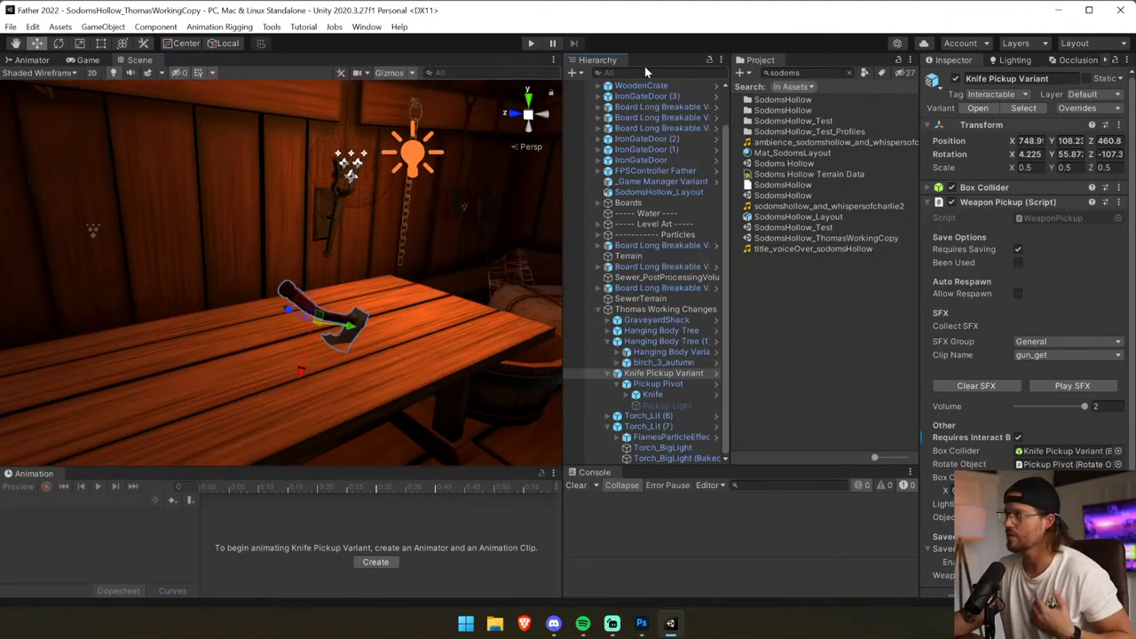
Find Controller(1) by searching the hierarchy for "controll" and check its Player Controller and Player Statistics components for the starting weapons setting.
type("controll")
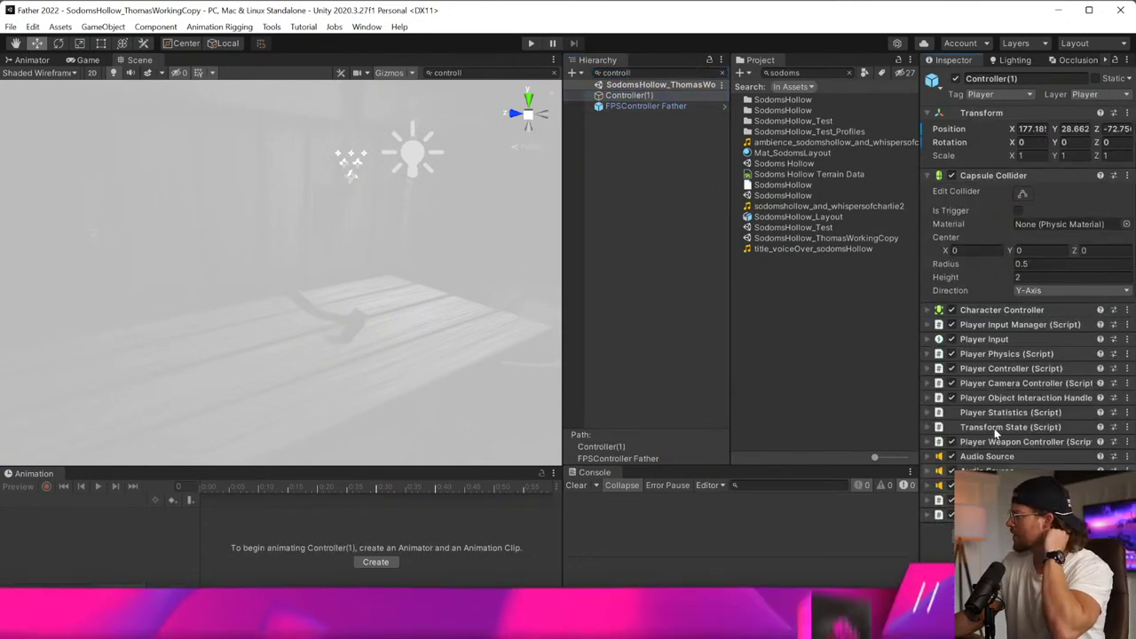
left_click(1012, 368)
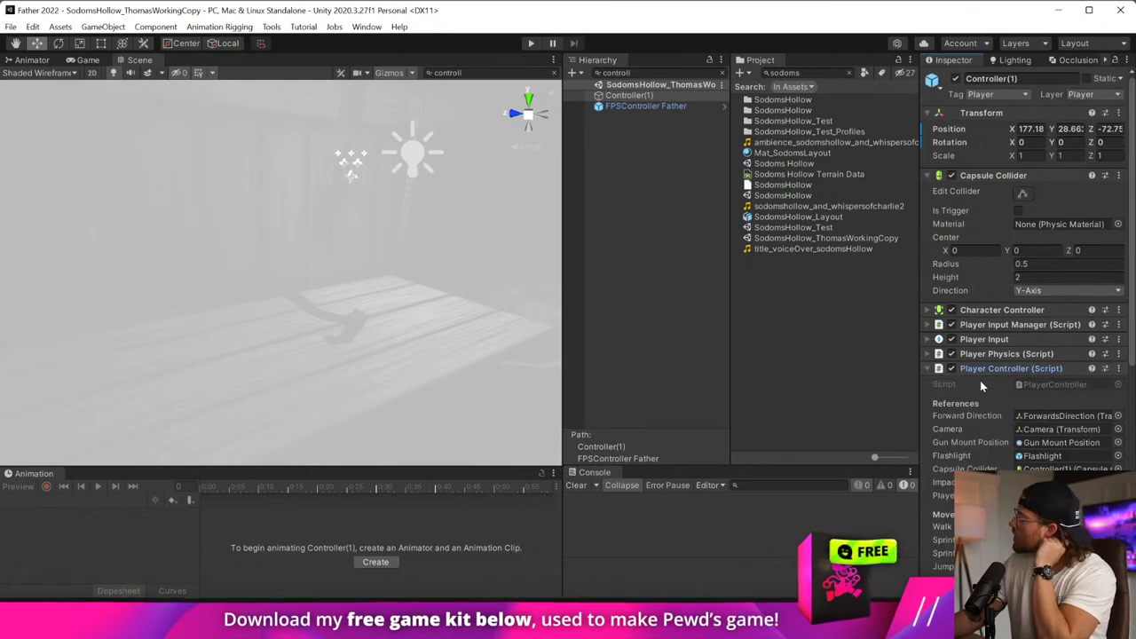
left_click(987, 369)
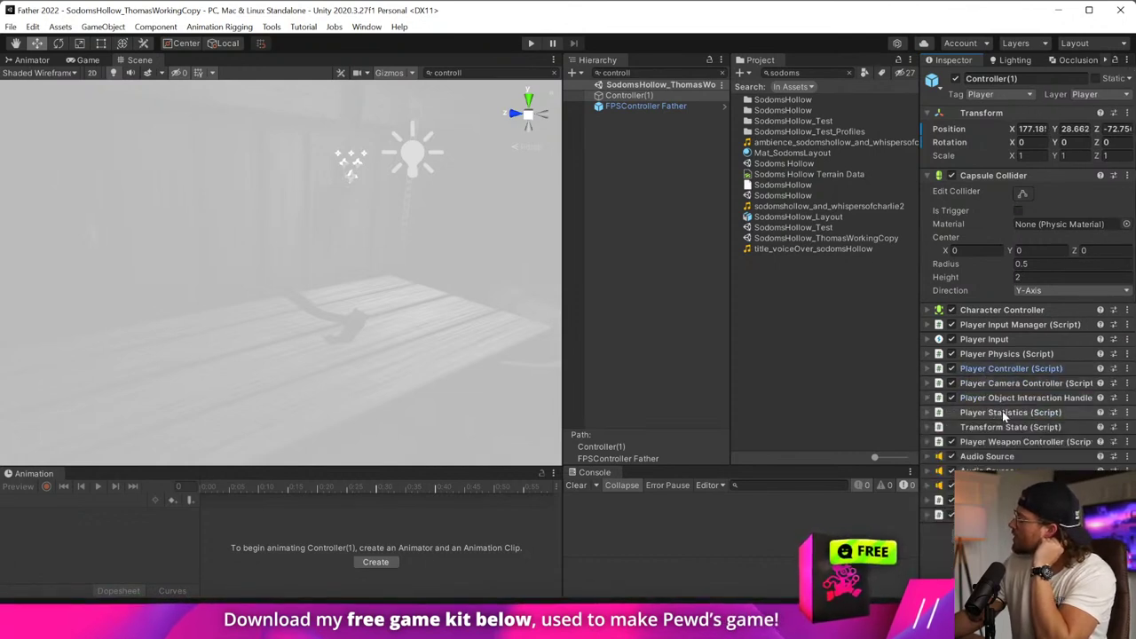
left_click(1002, 411)
scroll(967, 391, "down", 6)
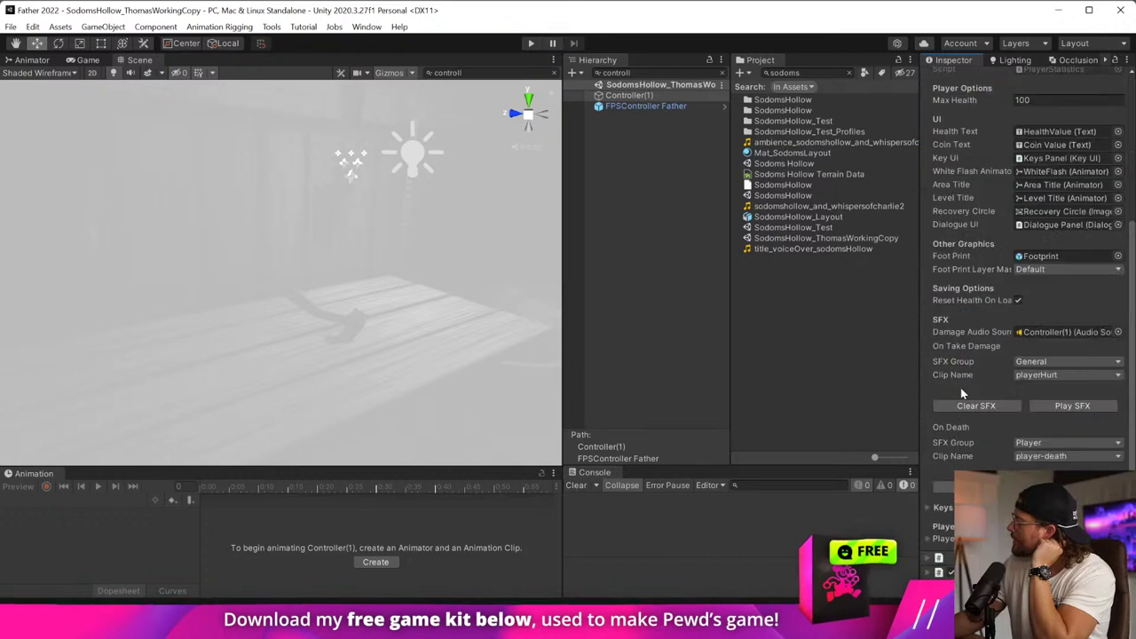
scroll(959, 392, "down", 2)
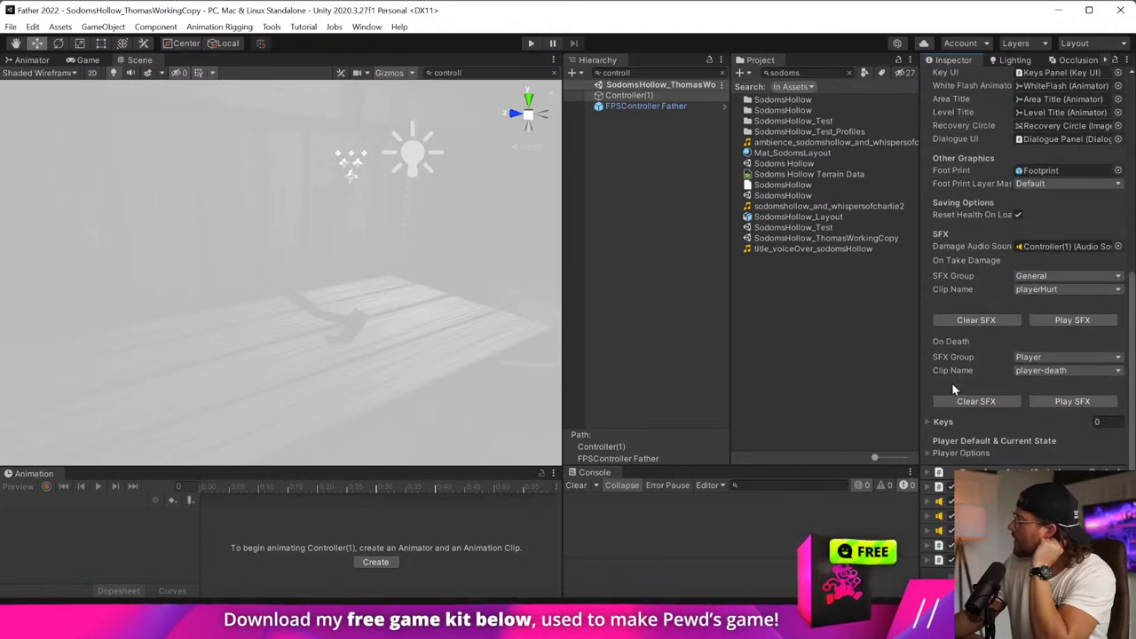
scroll(953, 384, "up", 8)
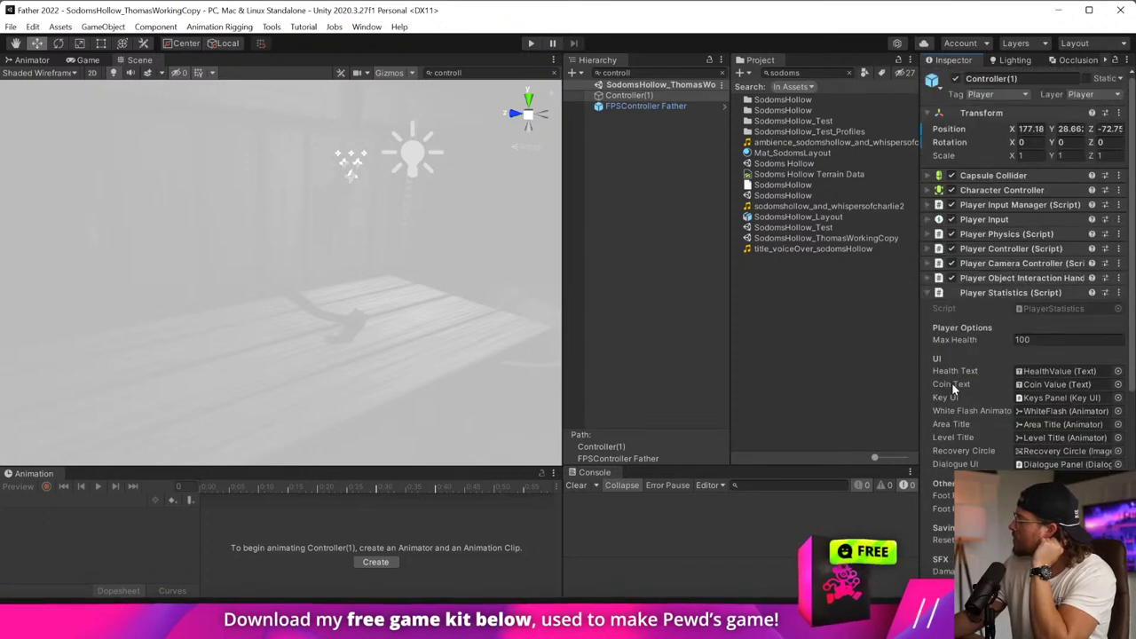
left_click(971, 294)
Delete the Knife element from the Default Weapons list in Controller(1)'s Player Weapon Controller.
left_click(987, 319)
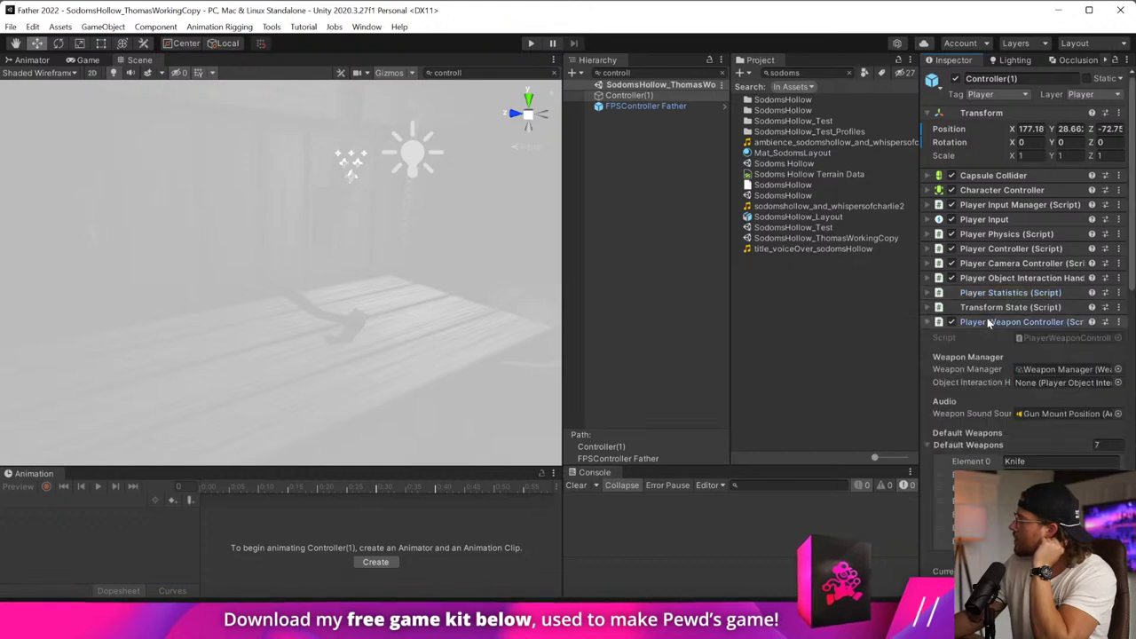
scroll(990, 329, "down", 3)
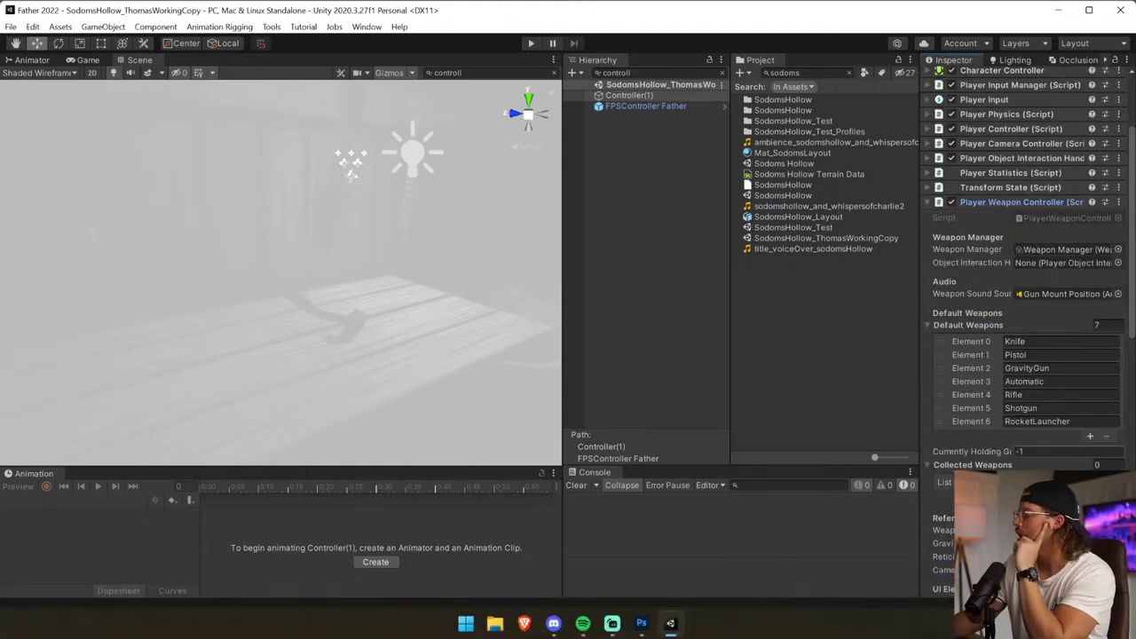
right_click(964, 348)
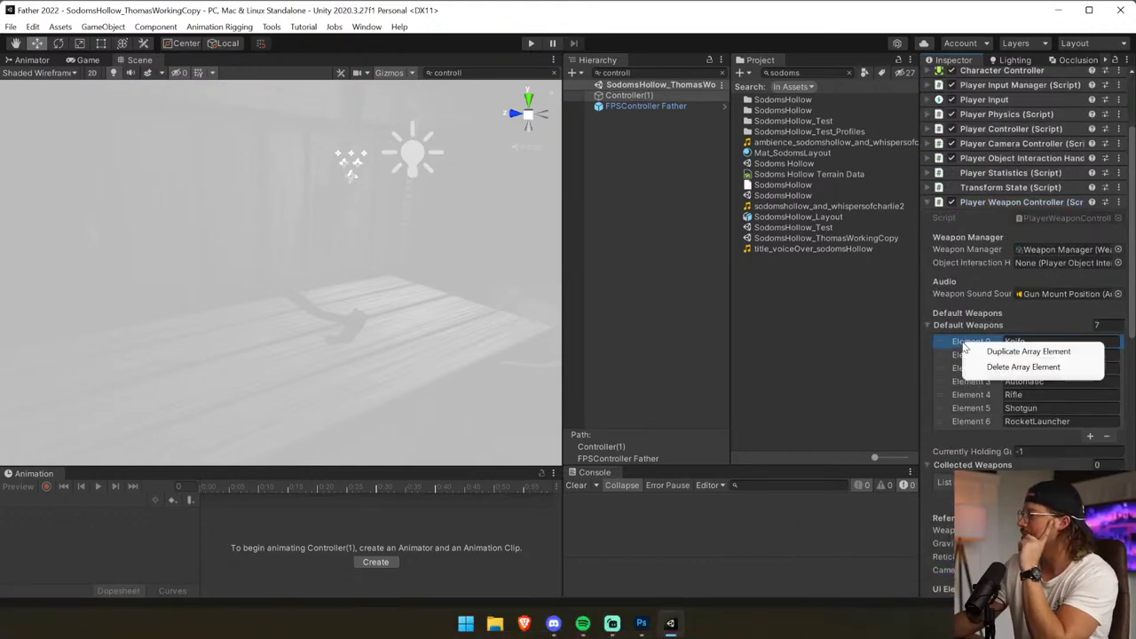
left_click(992, 364)
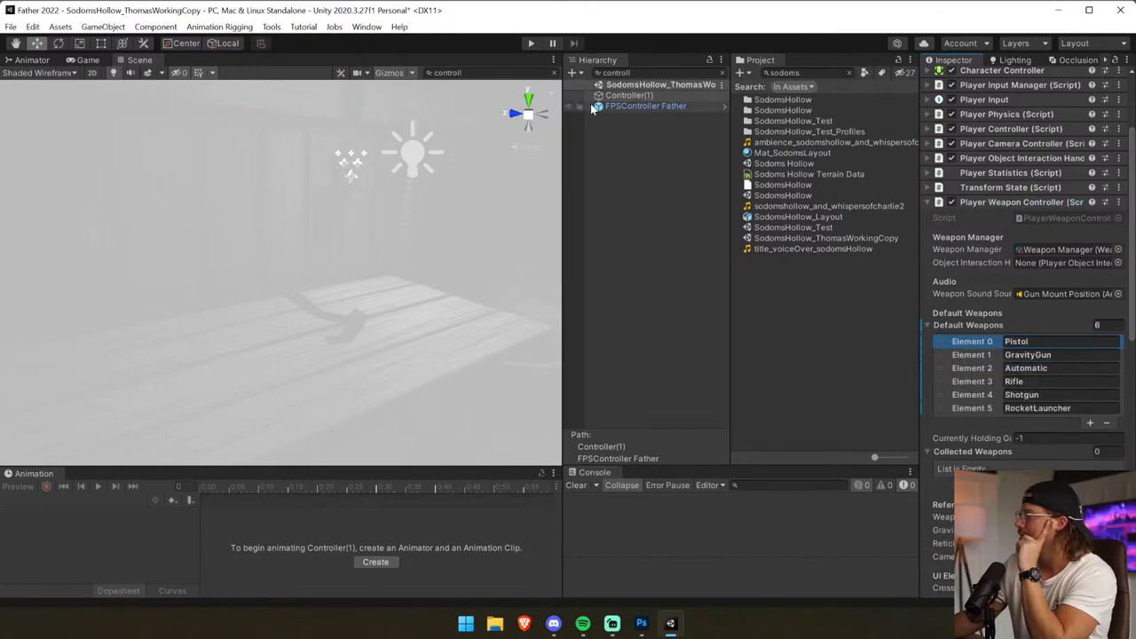
Start a new playtest, equip the pistol and walk through the graveyard towards the boarded grave.
left_click(530, 42)
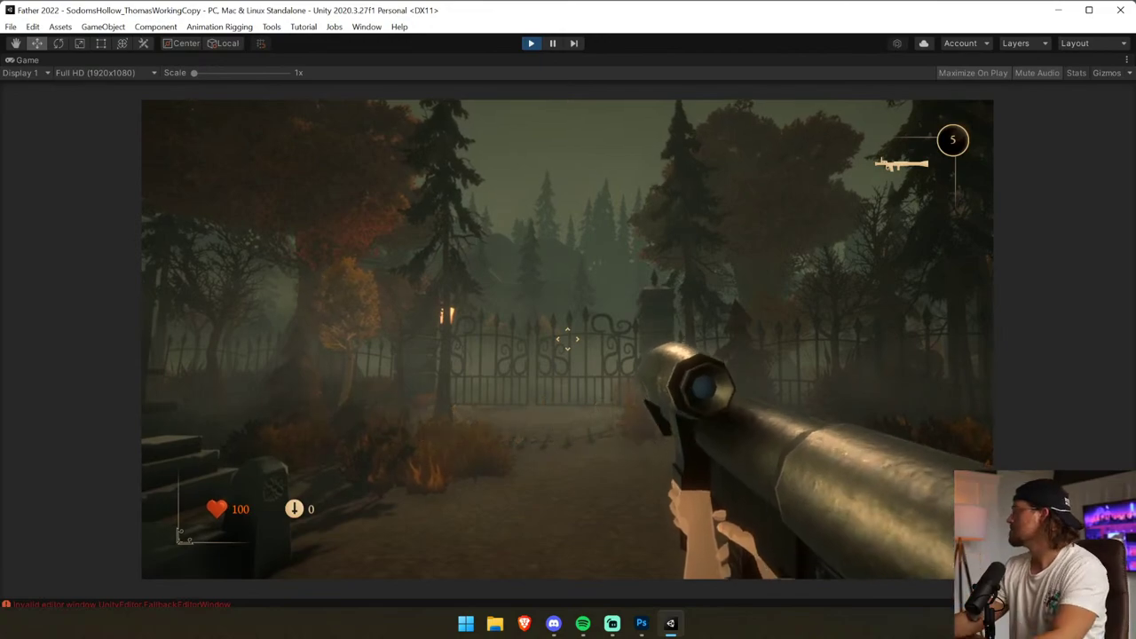
key("1")
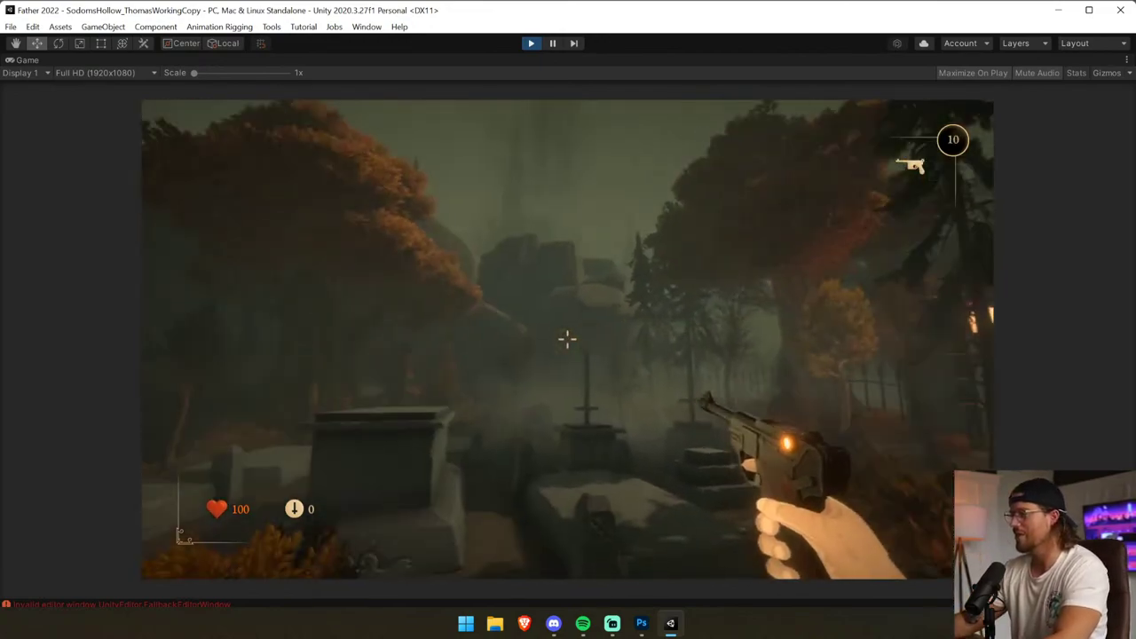
key("w")
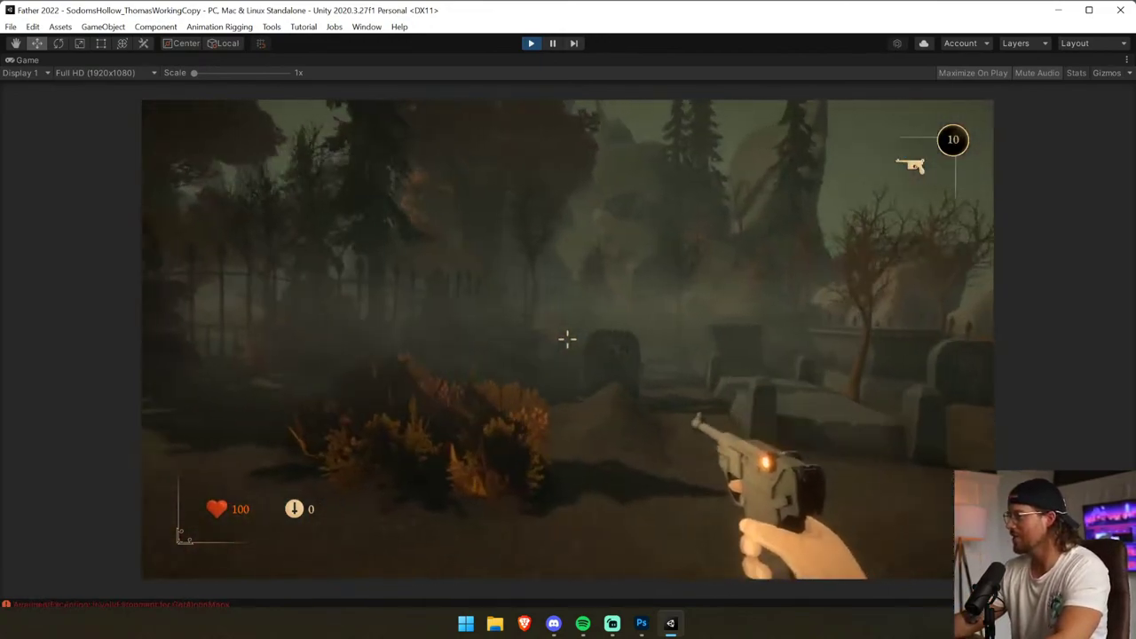
key("w")
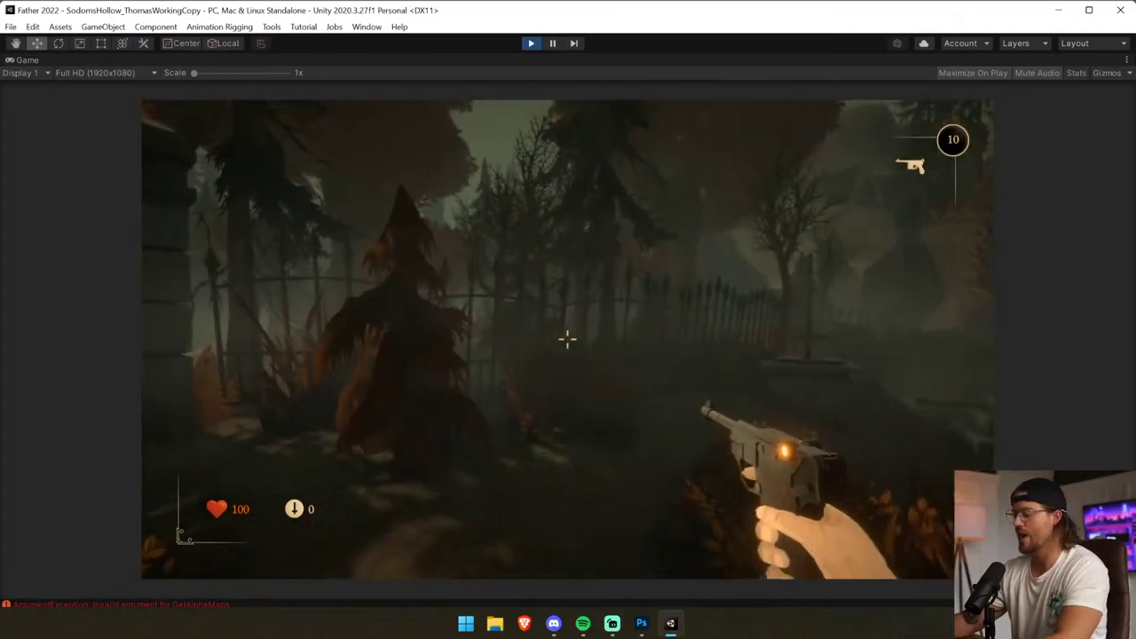
key("w")
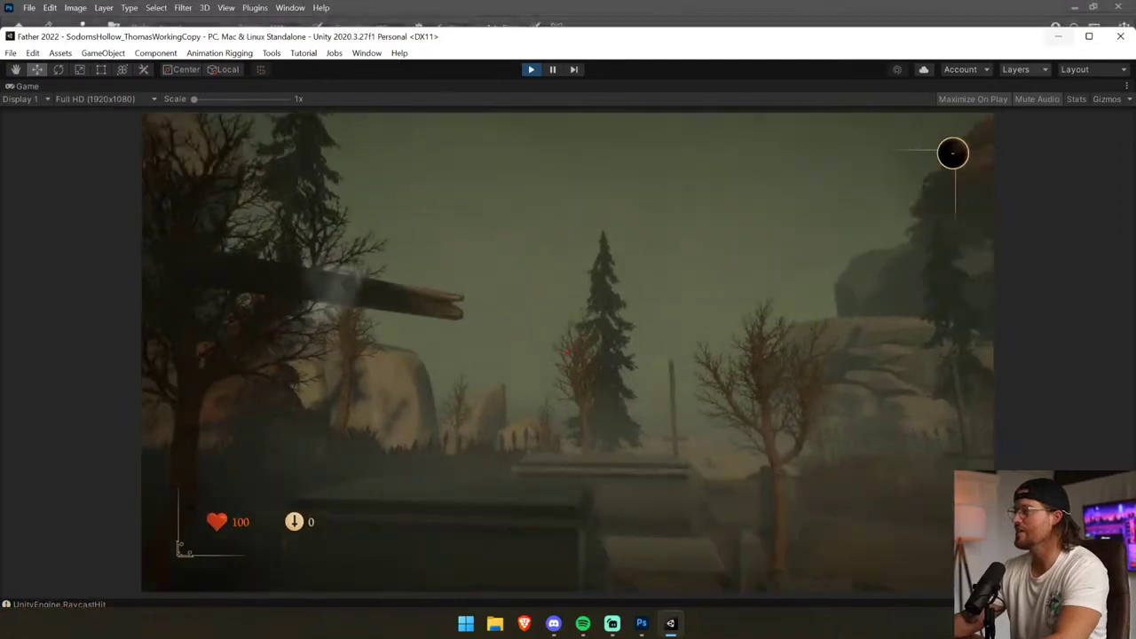
Equip the pistol, shoot at the boards over the open grave and pick up the key inside.
key("1")
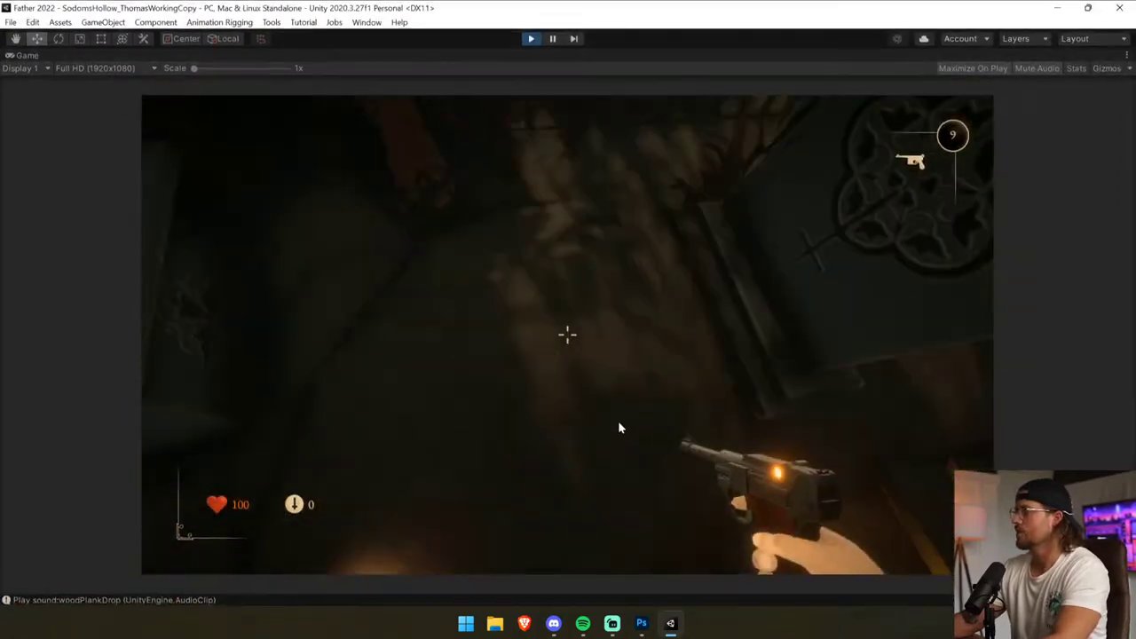
left_click(619, 426)
key("e")
key("e")
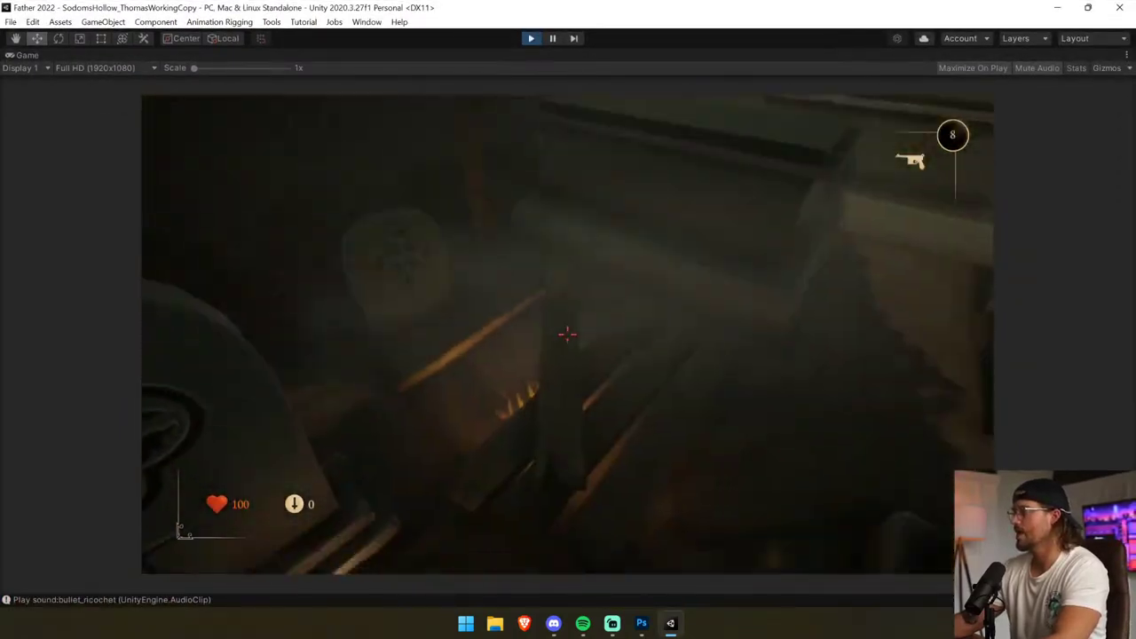
key("e")
key("e")
key("e")
key("e")
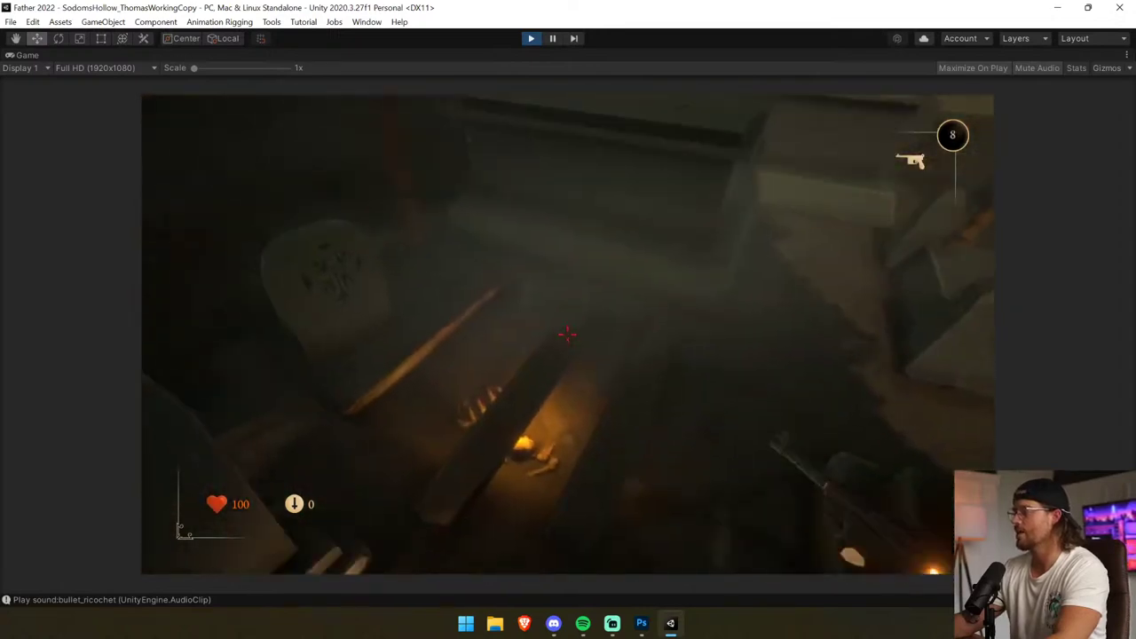
key("e")
Walk to the graveyard shack, unlock it with the key and pick up the axe from the table.
key("w")
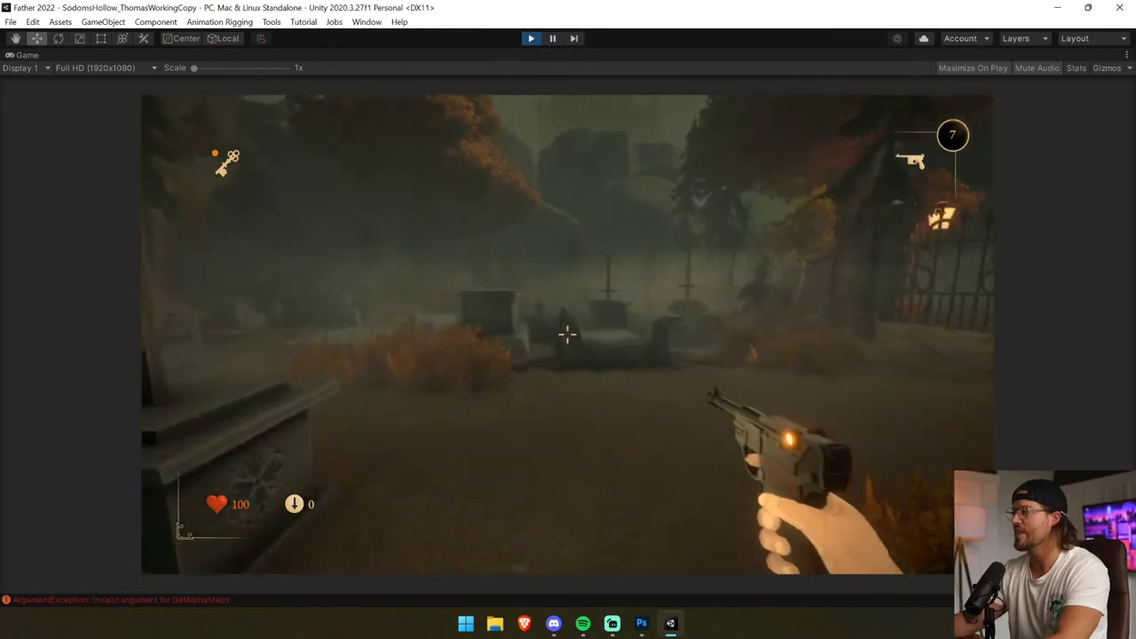
key("w")
key("e")
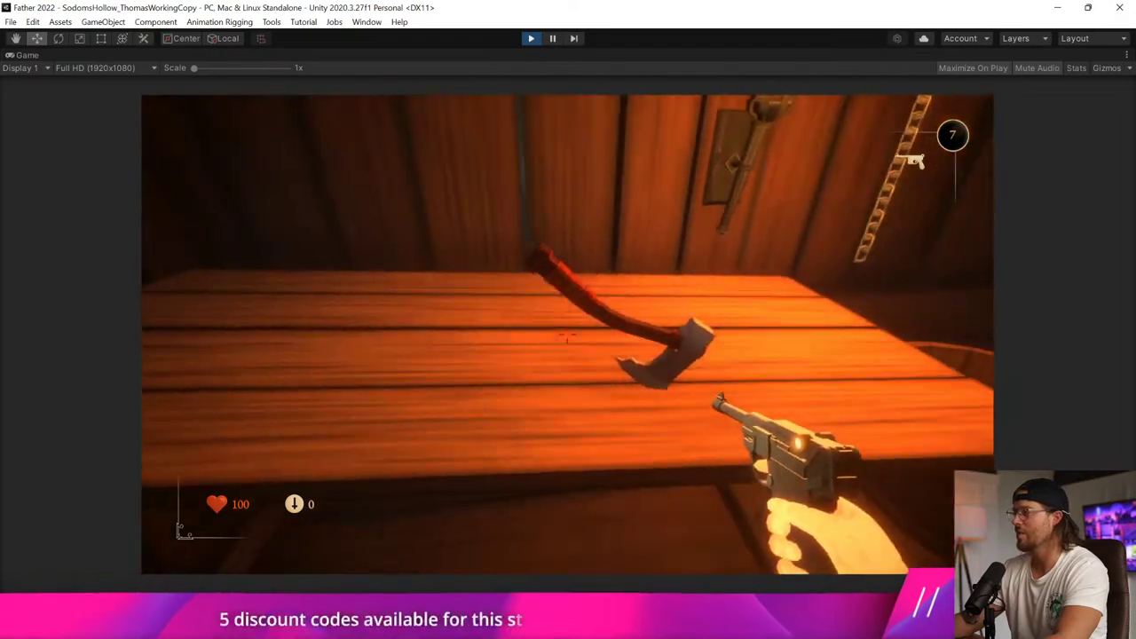
key("e")
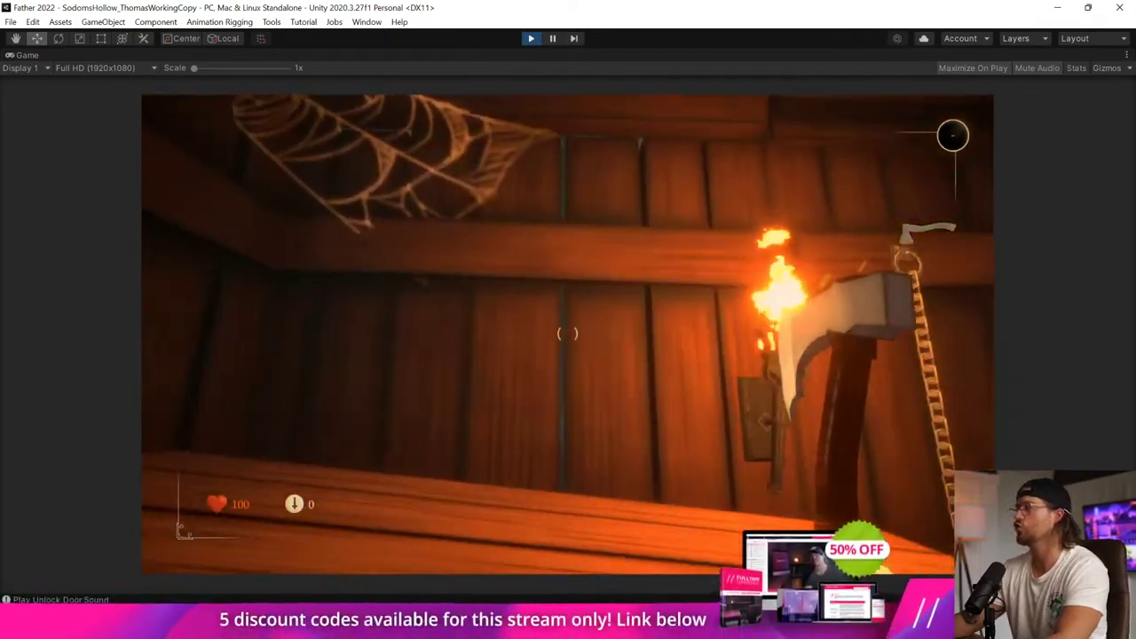
Swing the axe at the shack's wooden table and end the playtest.
key("s")
key("s")
key("w")
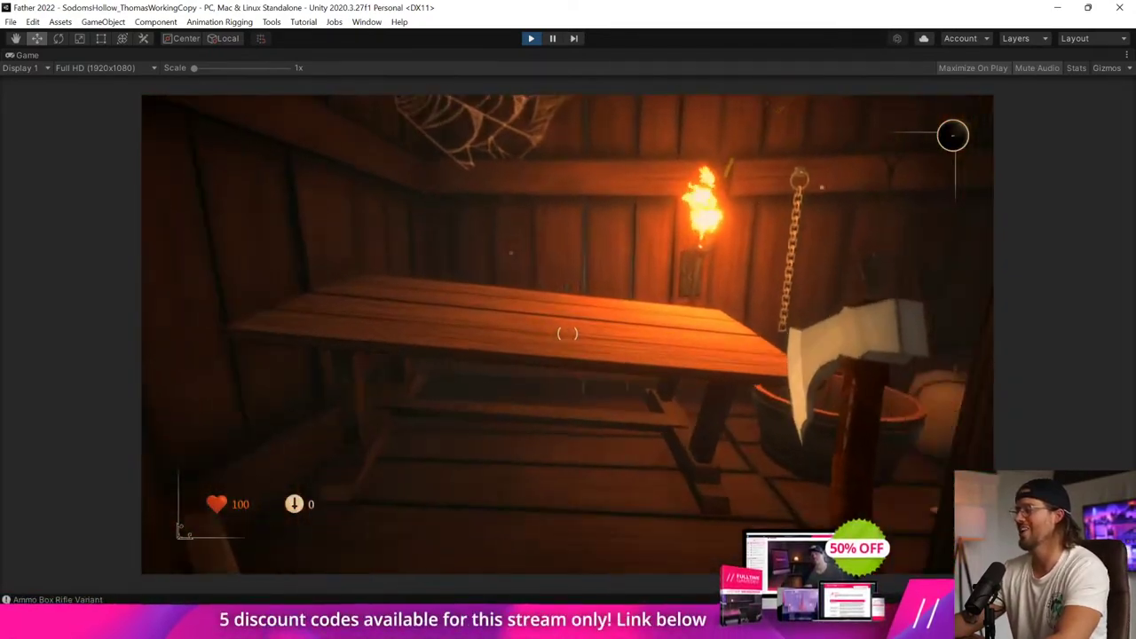
left_click(567, 334)
key("s")
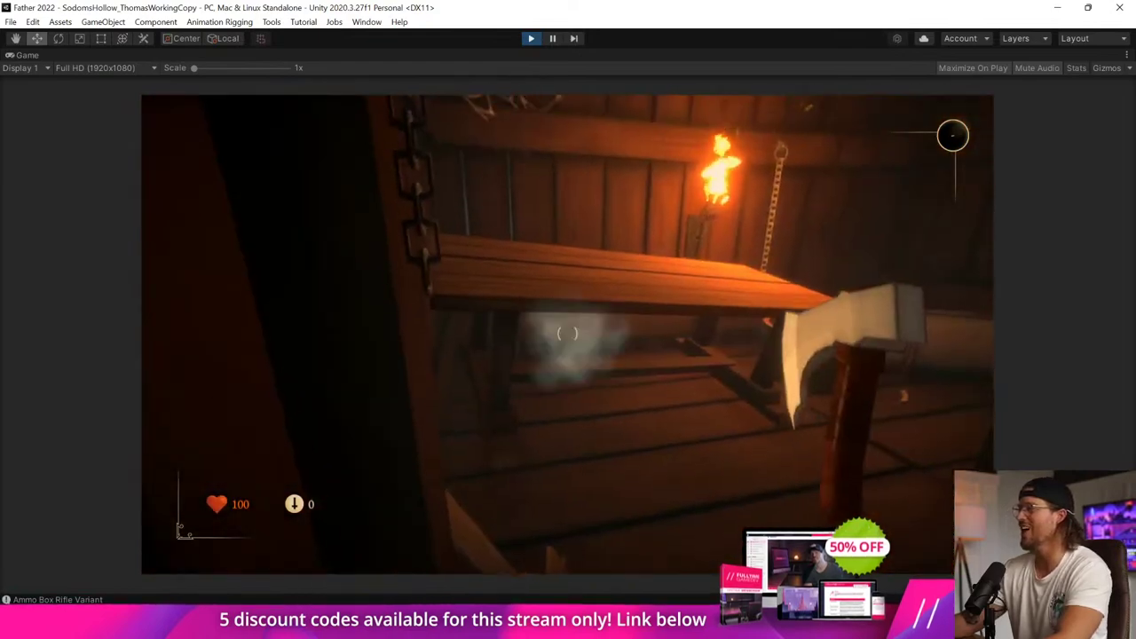
key("w")
key("space")
key("Escape")
key("ctrl+p")
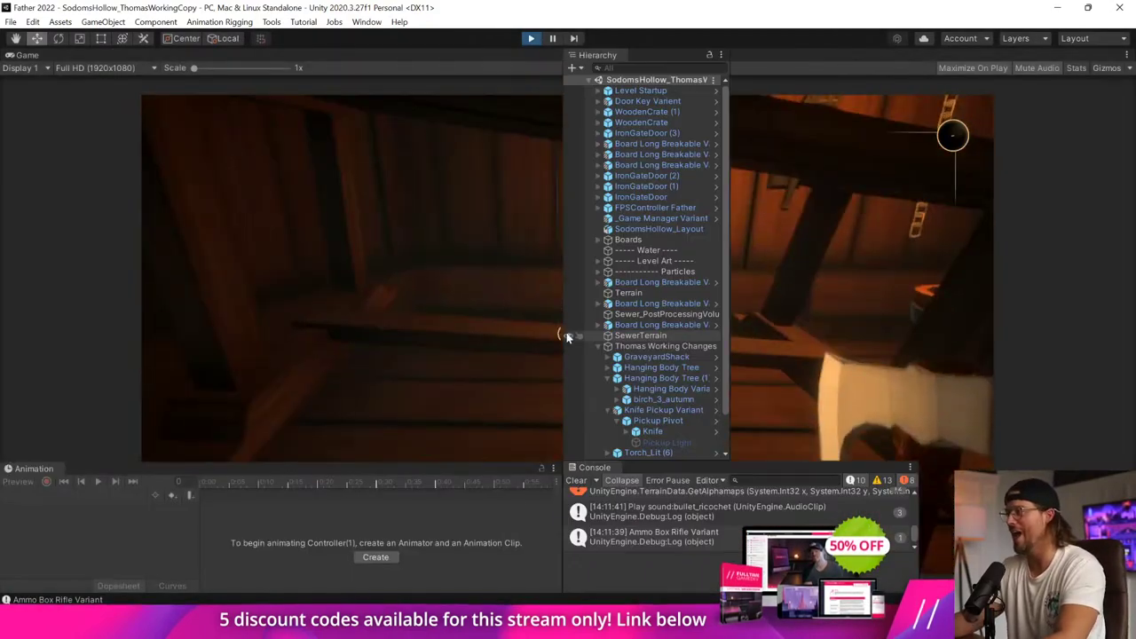
Remove the Rigidbody component from WoodenTable 1 in the shack.
left_click(444, 336)
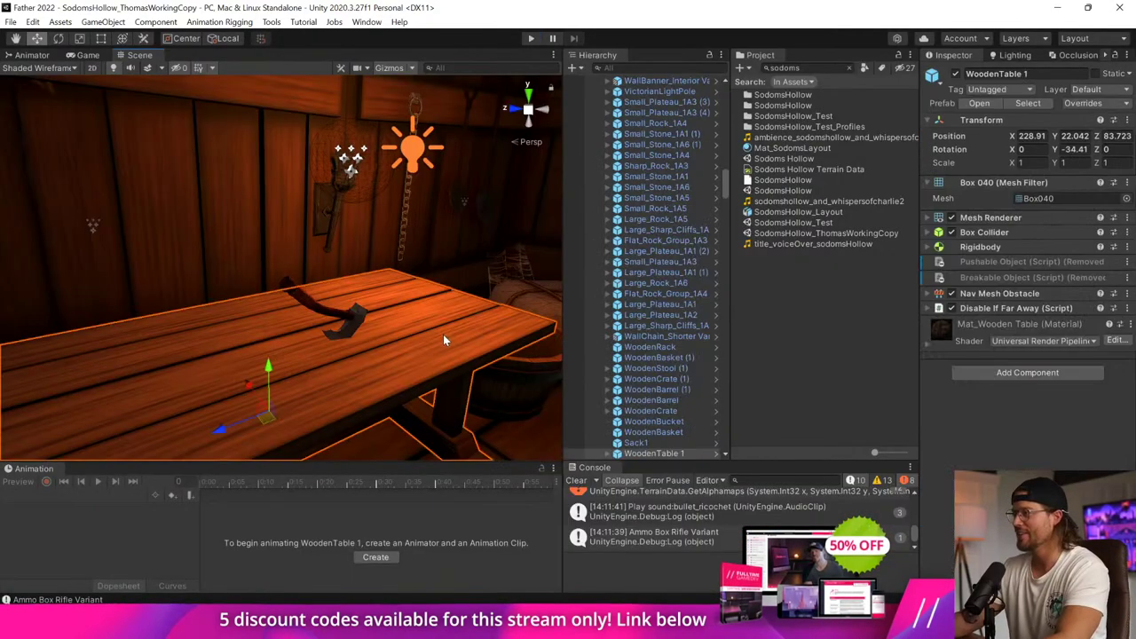
left_click(1028, 233)
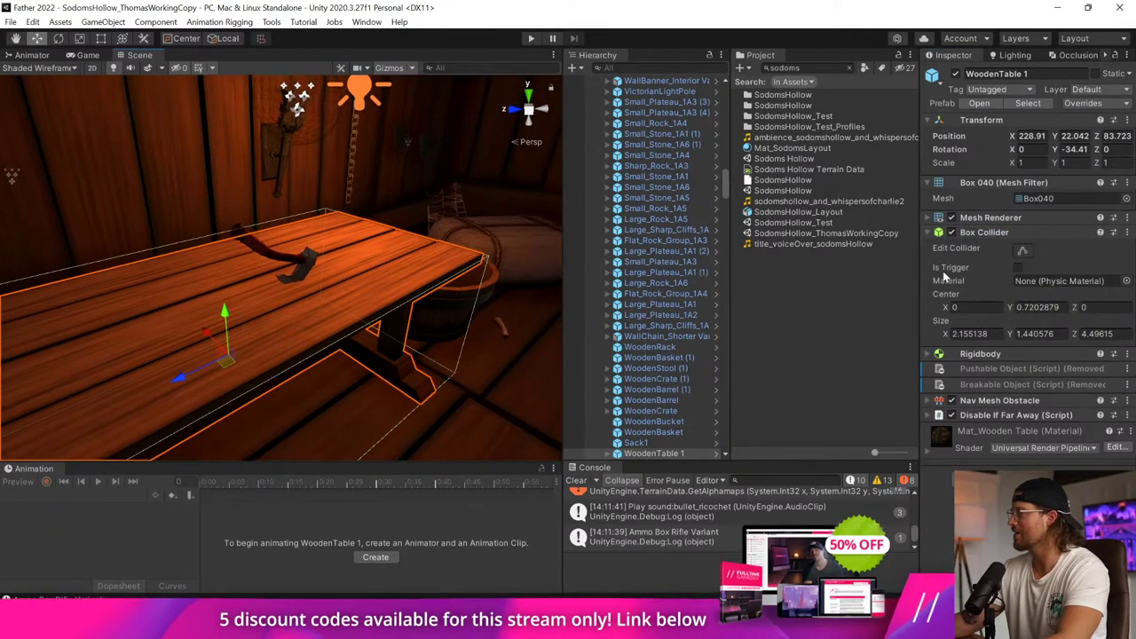
left_click(980, 354)
right_click(985, 353)
left_click(1046, 382)
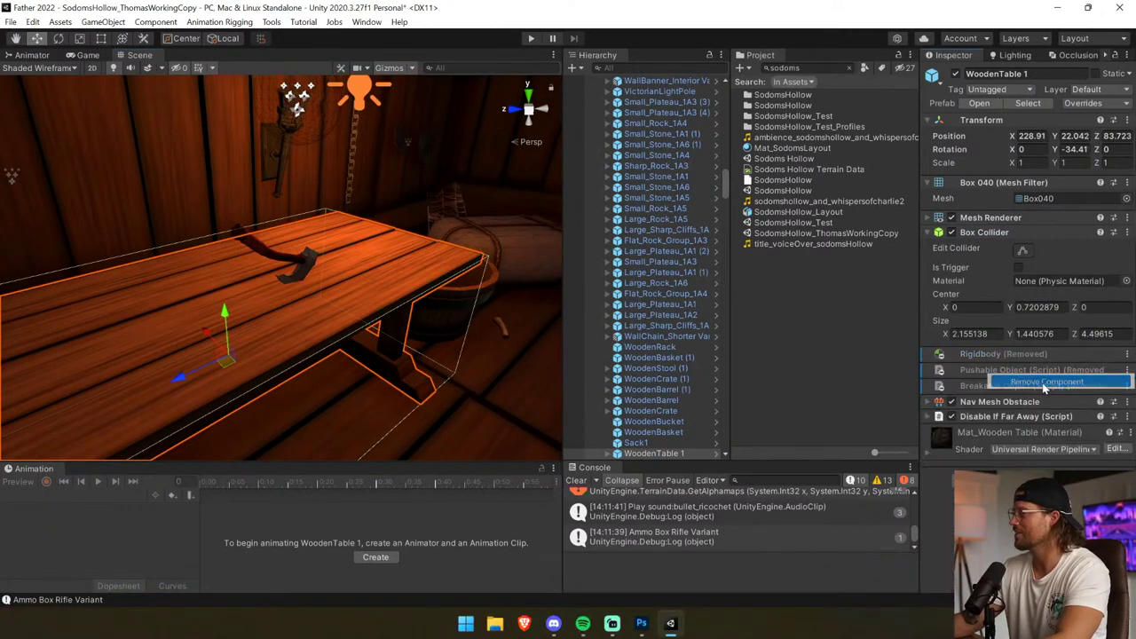
left_click(1046, 383)
Clear the console, widen the Scene view and pull the view back to overlook the graveyard.
left_click(576, 480)
left_click_drag(563, 389, 664, 383)
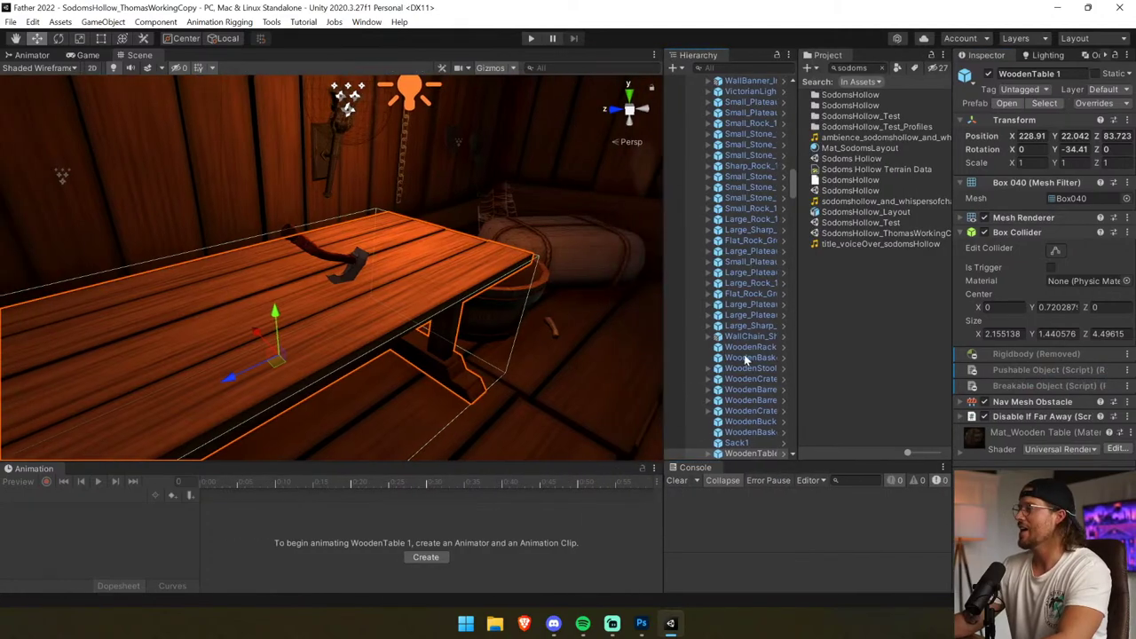
right_click_drag(621, 337, 259, 271)
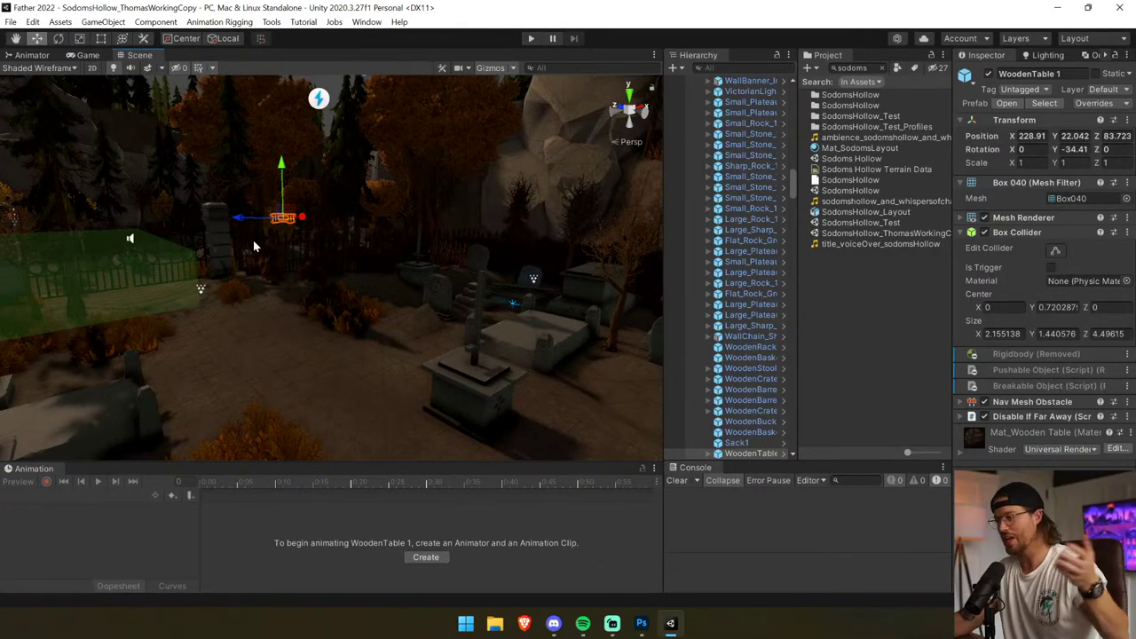
Switch to Photoshop and draw a green check mark below the path between the central clearing and the graveyard on the level map.
left_click(642, 625)
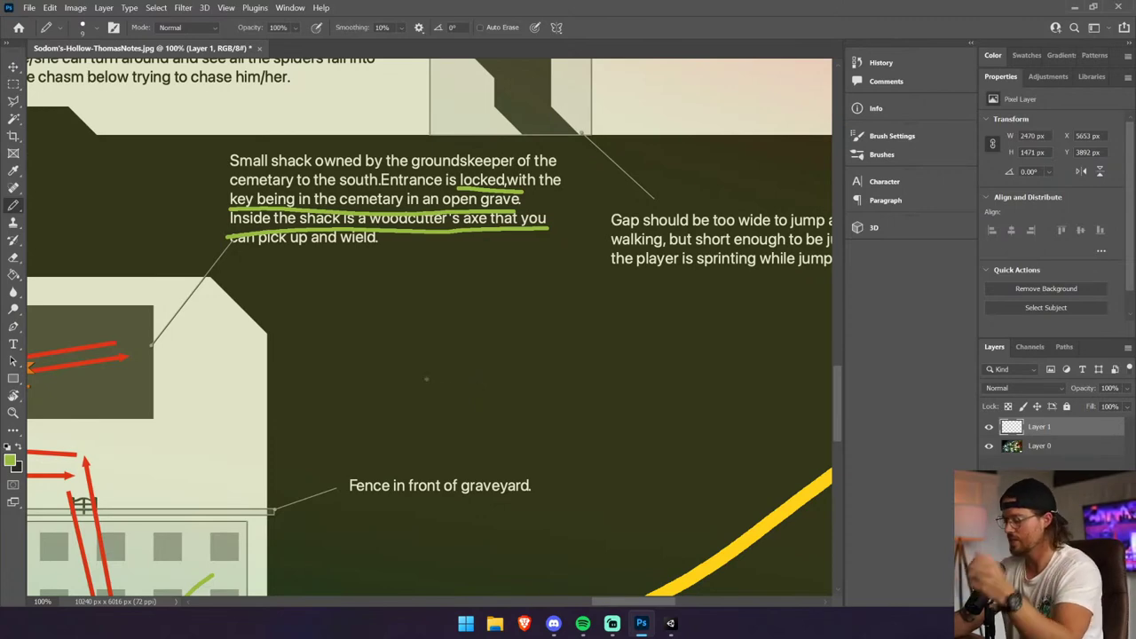
key("ctrl+minus")
key("ctrl+minus")
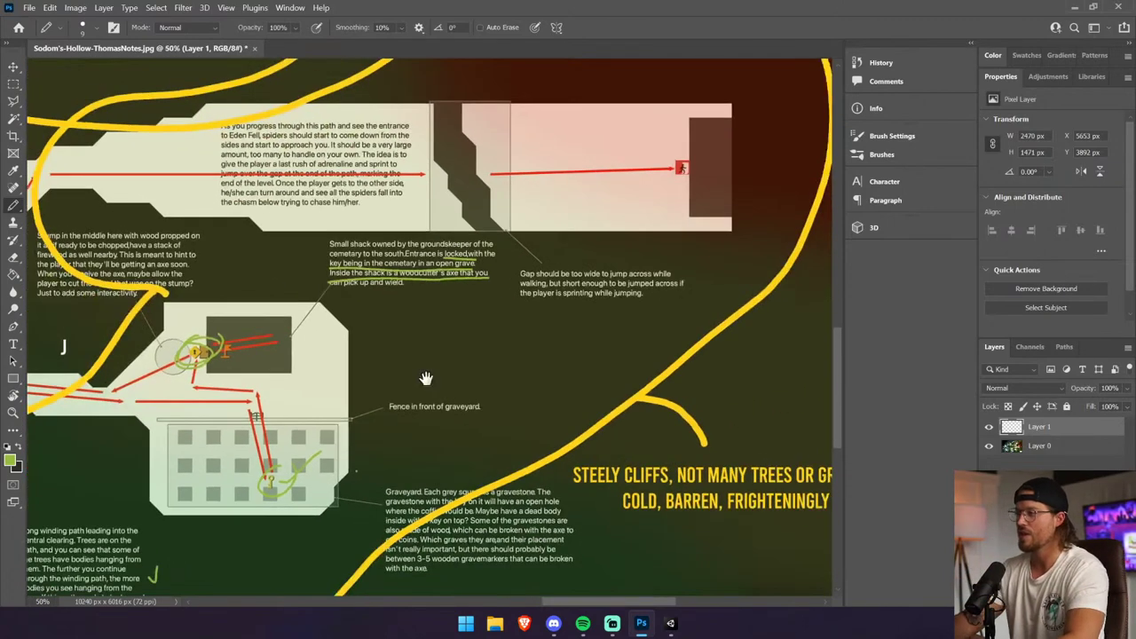
left_click_drag(391, 354, 474, 317)
left_click_drag(168, 331, 378, 271)
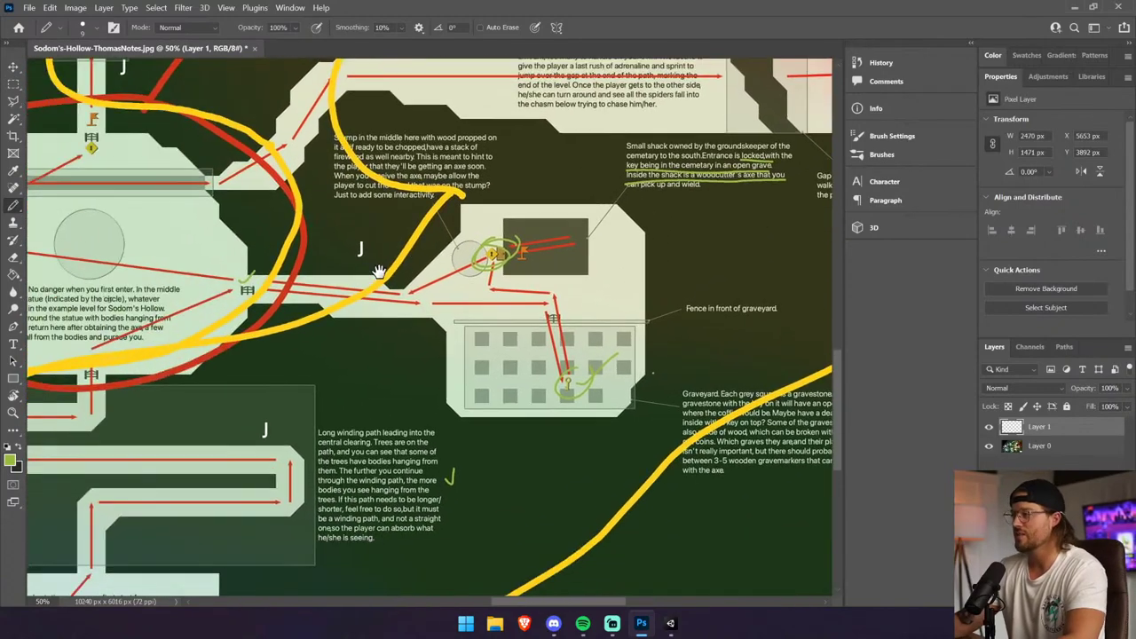
left_click_drag(295, 422, 529, 399)
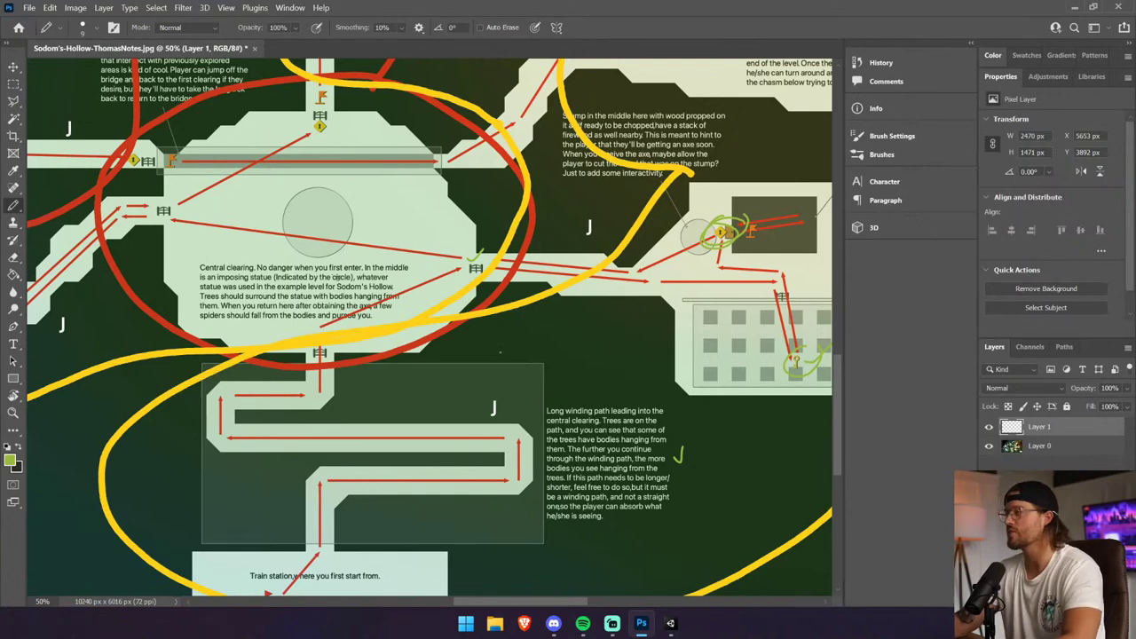
left_click_drag(529, 348, 538, 361)
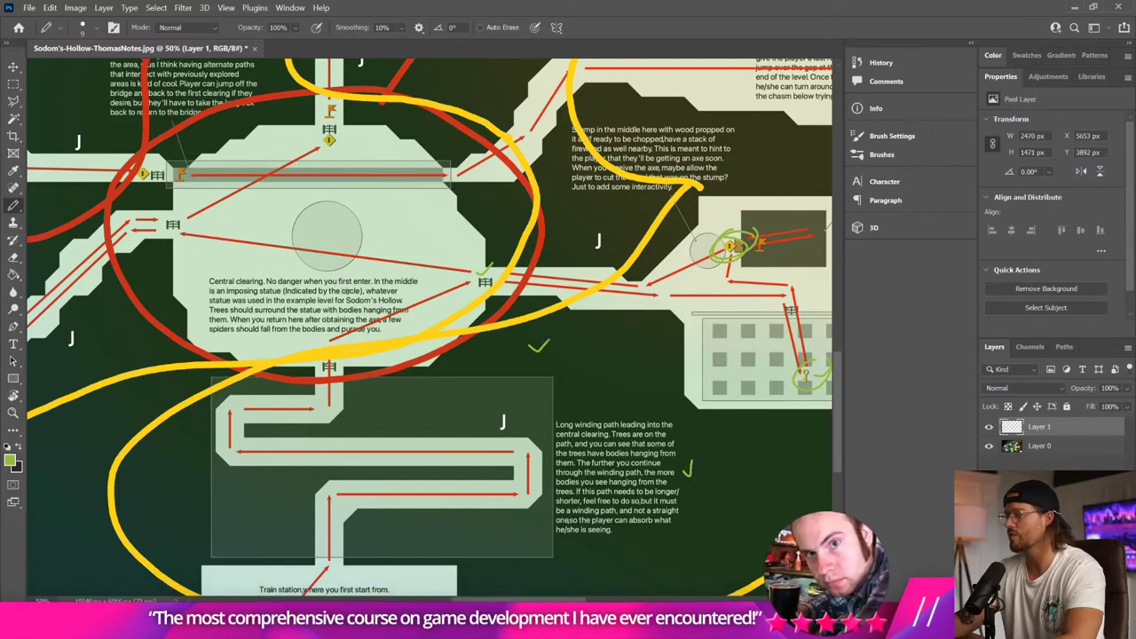
Circle the orange marker just above the central clearing's upper exit in green on the level map.
mouse_move(534, 342)
left_mouse_down()
mouse_move(548, 337)
mouse_move(333, 377)
mouse_move(39, 372)
mouse_move(380, 338)
mouse_move(465, 355)
left_mouse_up()
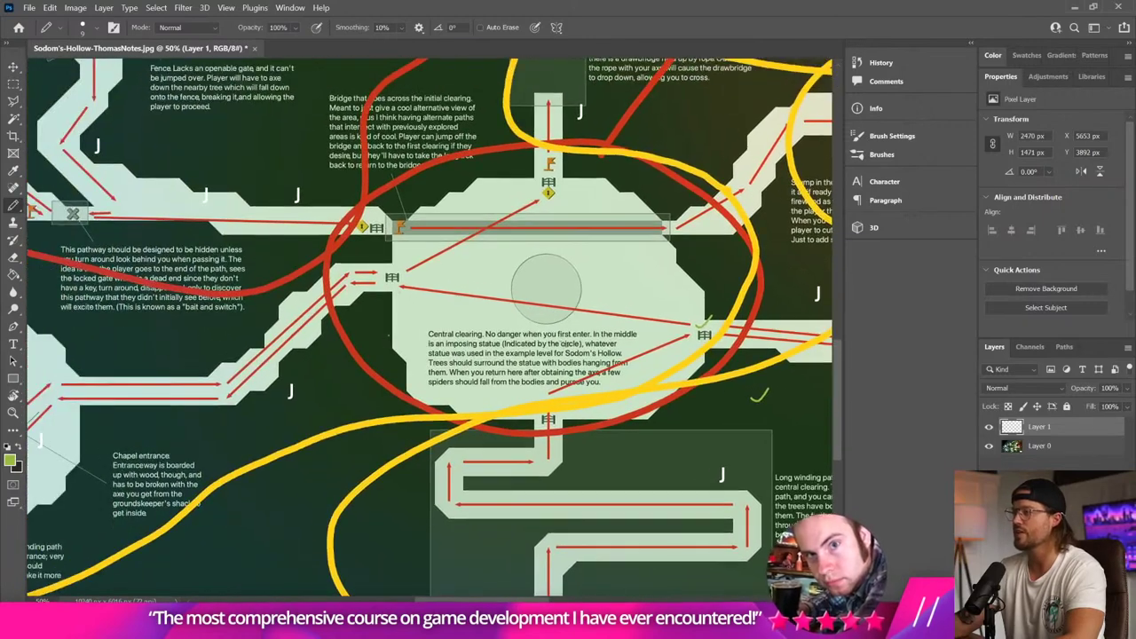
left_click_drag(370, 299, 553, 267)
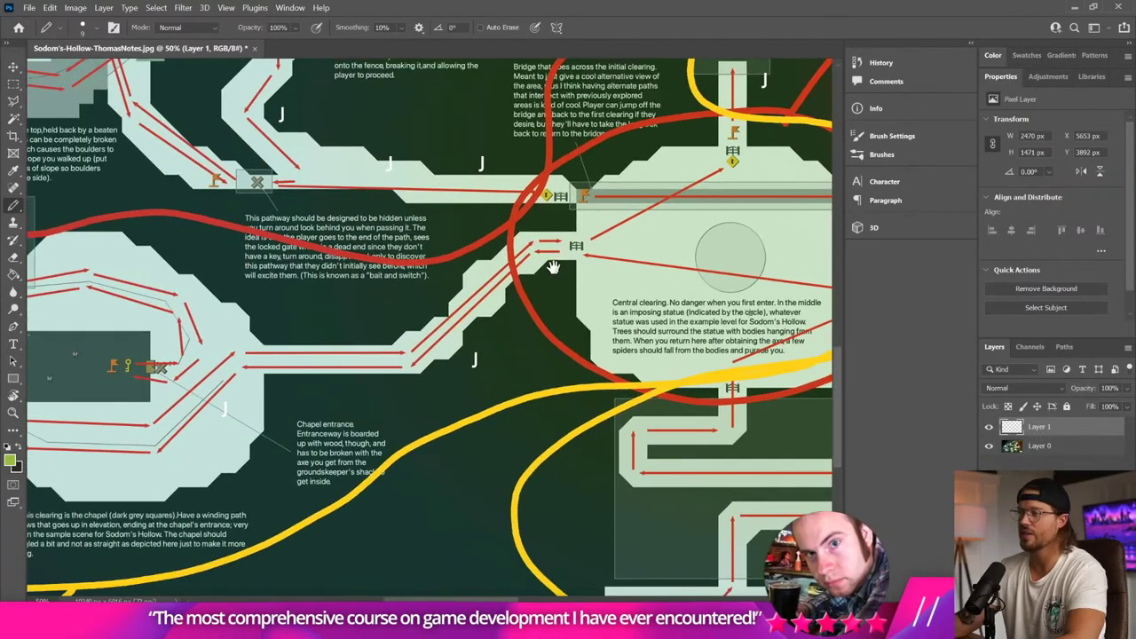
left_click_drag(362, 337, 480, 313)
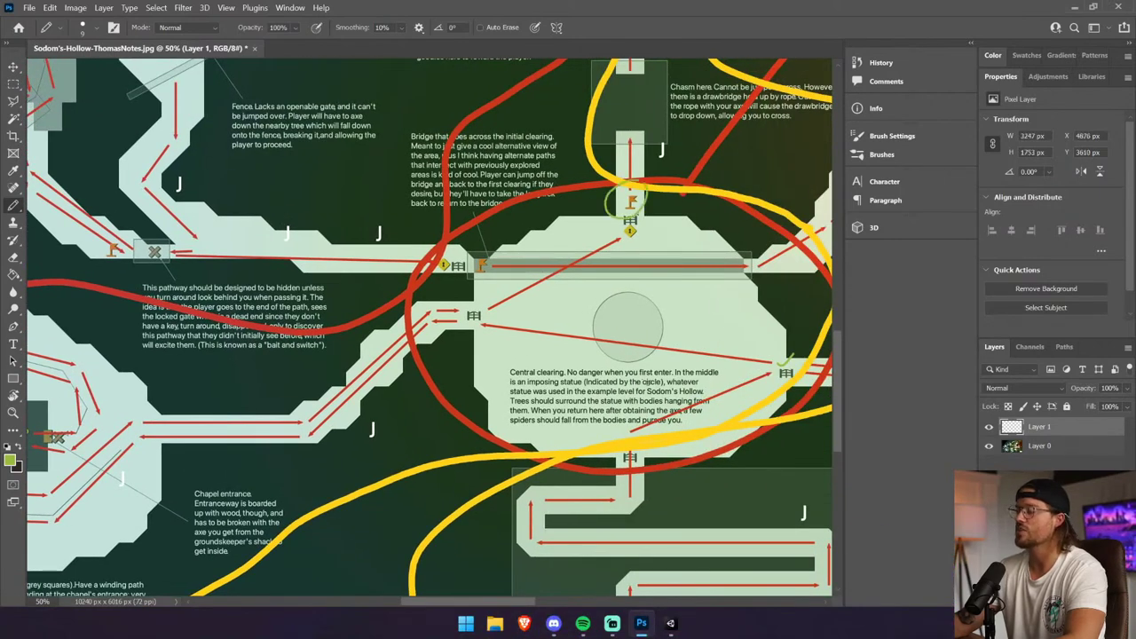
left_click_drag(507, 285, 632, 256)
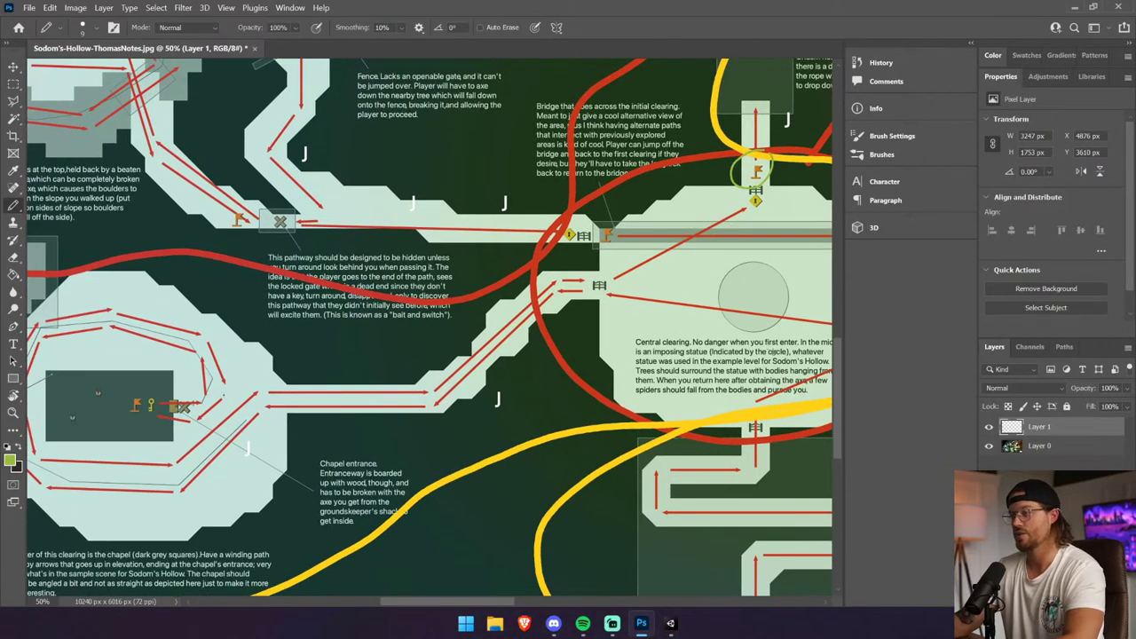
Sketch a green circle at the chapel entrance and the route from the central clearing to it, undoing the strokes.
left_click_drag(173, 364, 175, 415)
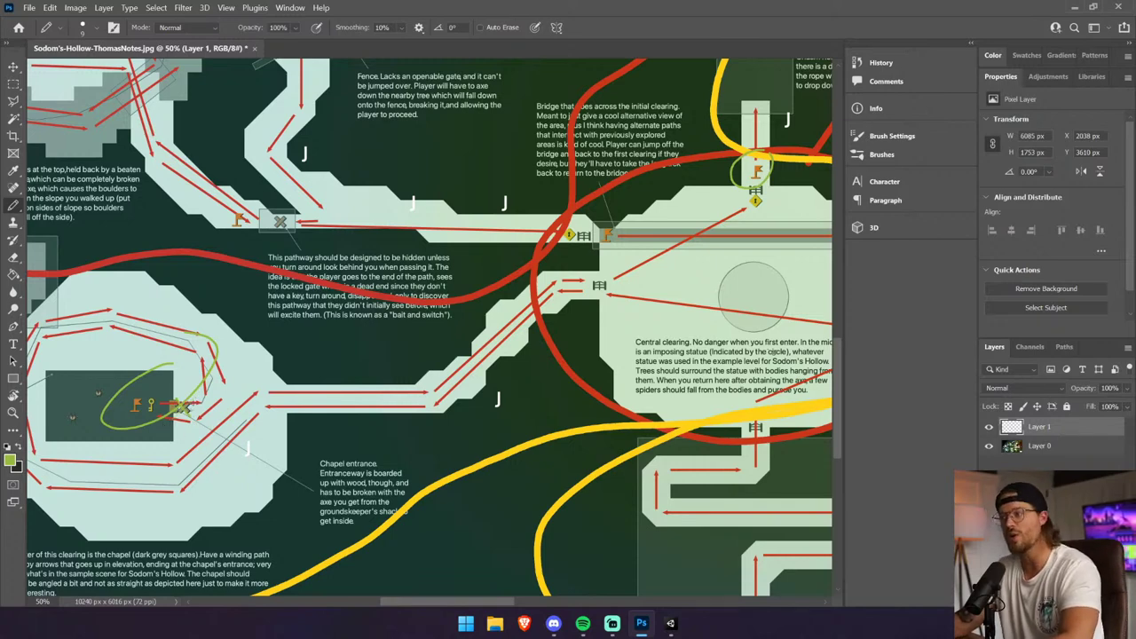
key("ctrl+z")
left_click_drag(252, 393, 178, 406)
key("ctrl+z")
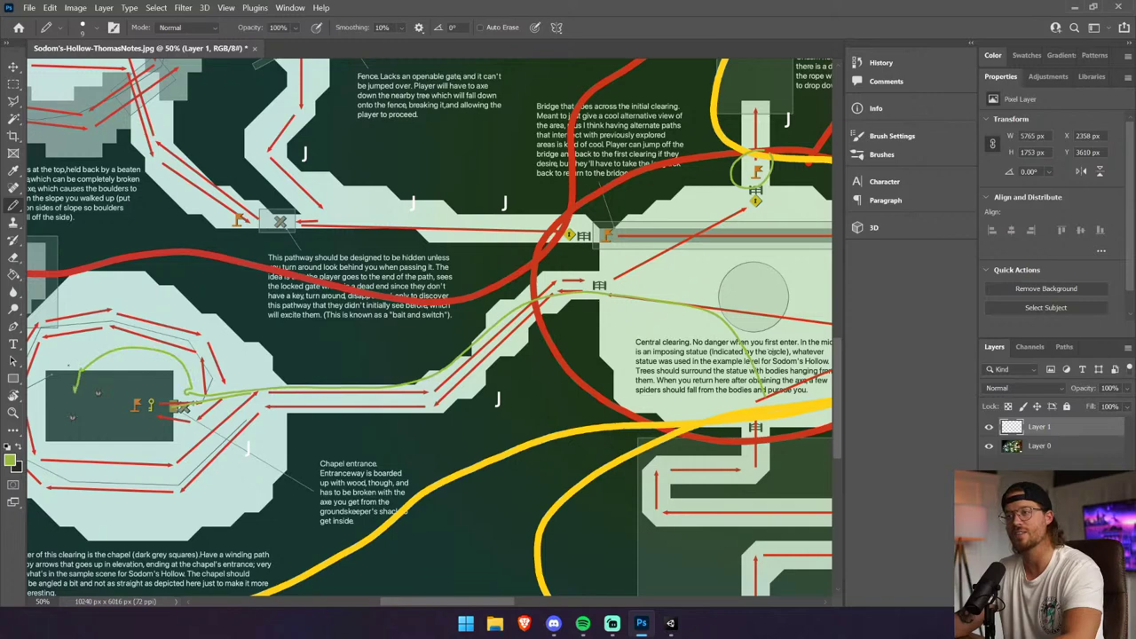
key("ctrl+z")
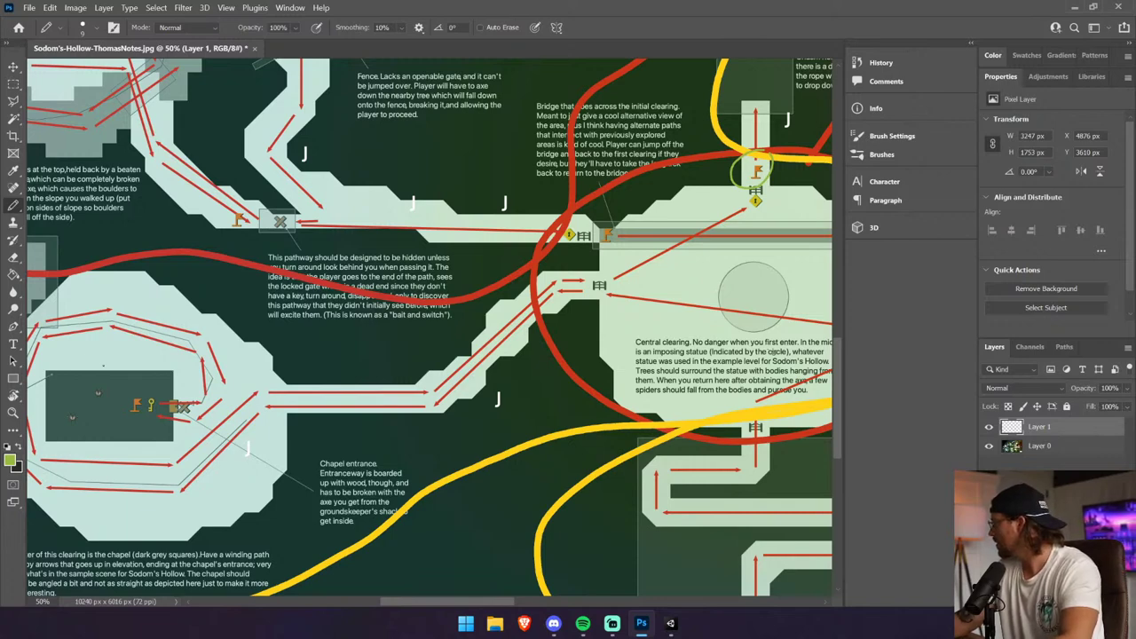
Switch back to Unity and bring the selected wooden table inside the shack into close view.
key("alt+Tab")
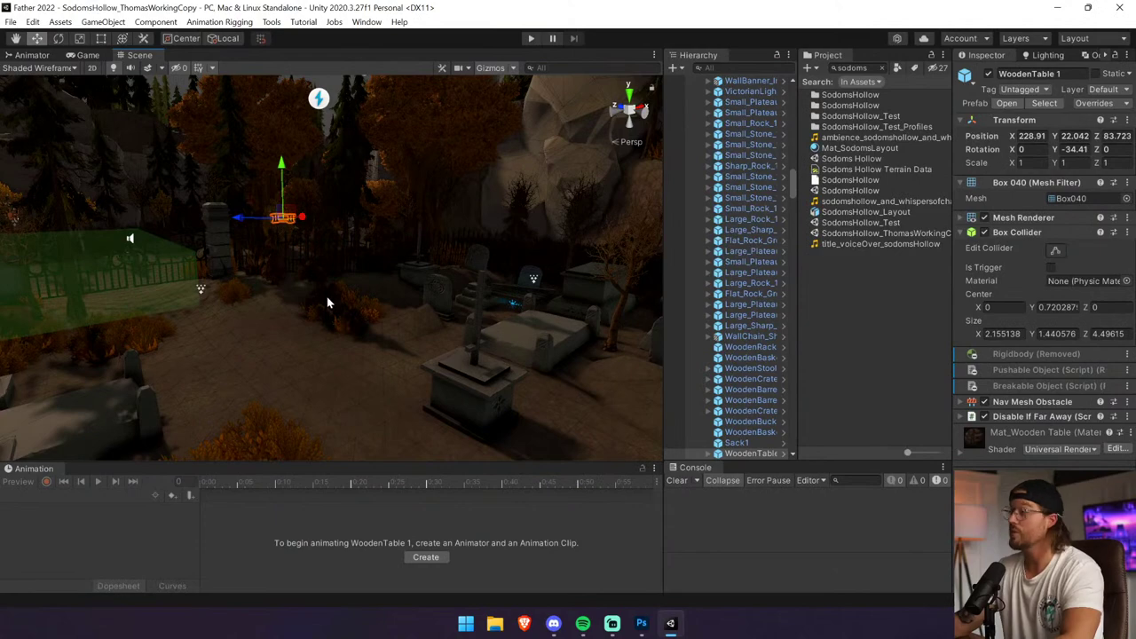
right_click_drag(327, 298, 448, 296)
key("w")
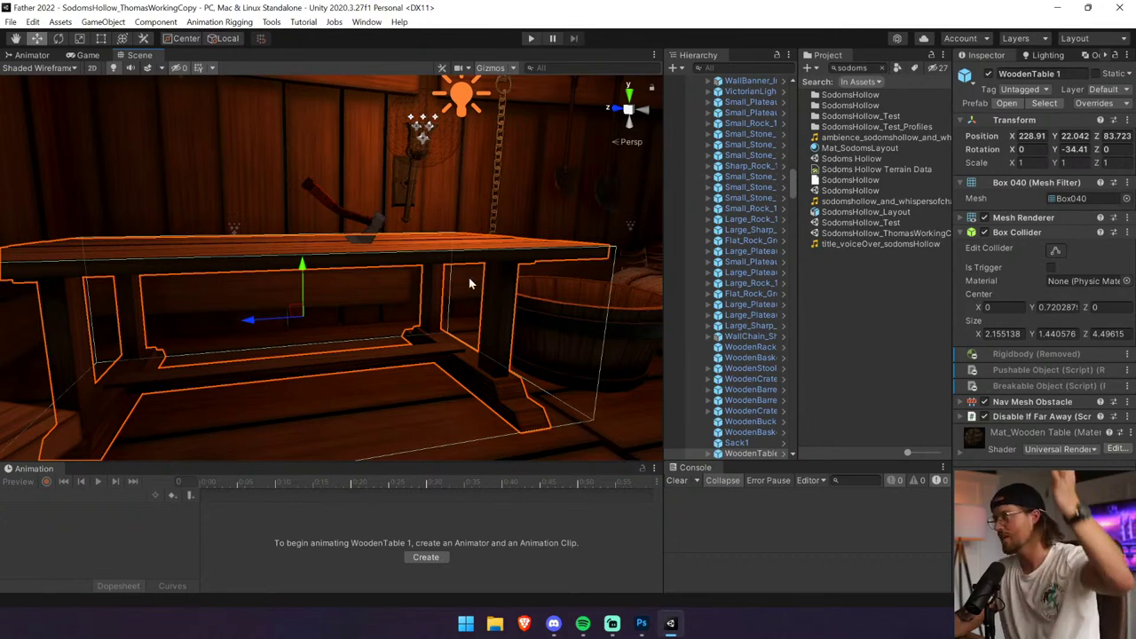
Try to revert the removal of the Breakable Object script on WoodenTable 1.
right_click(1023, 386)
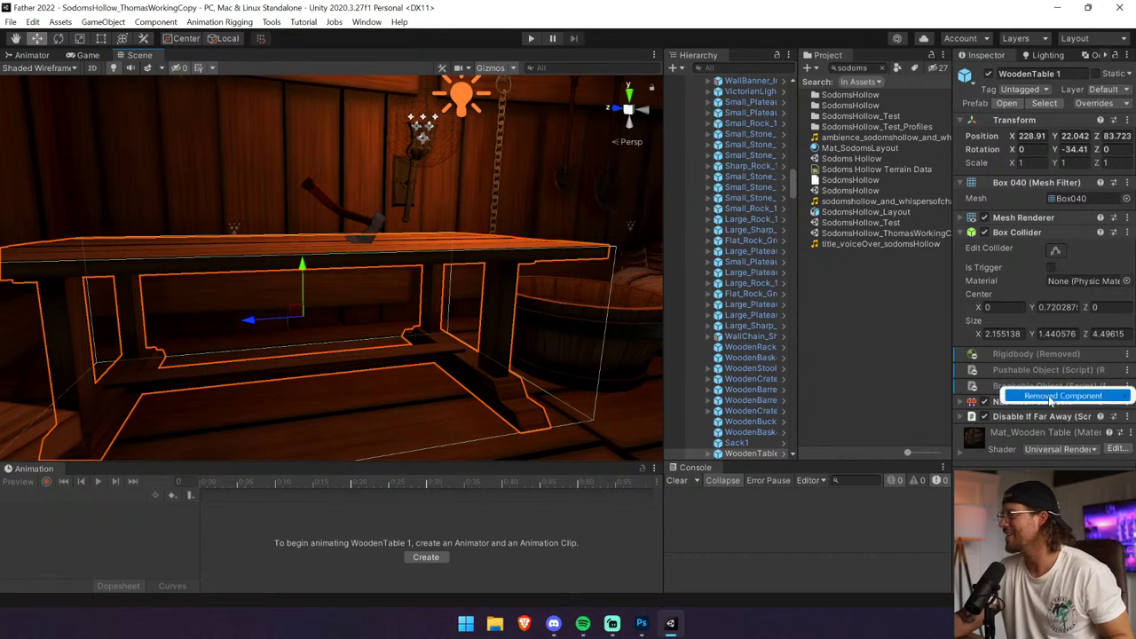
mouse_move(1037, 399)
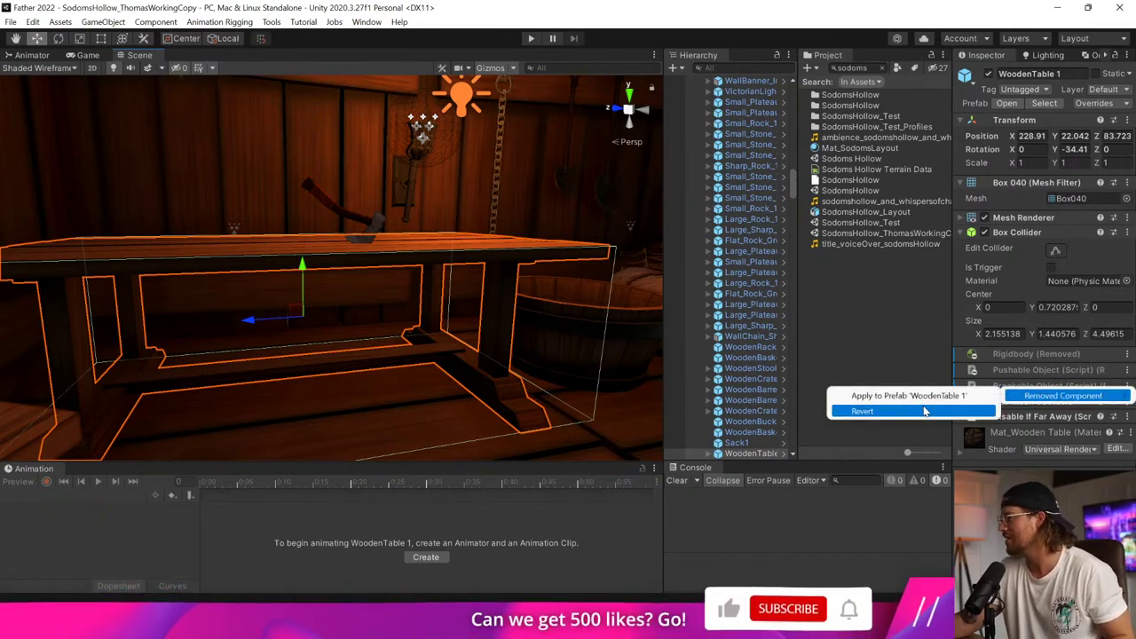
left_click(924, 411)
left_click(659, 331)
right_click(1005, 385)
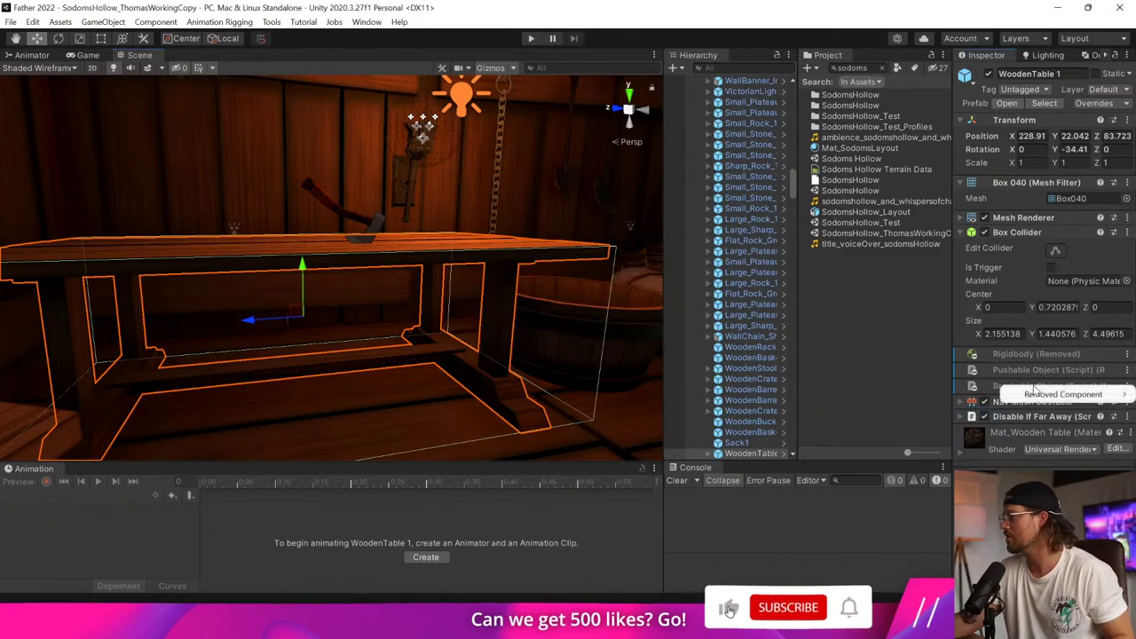
mouse_move(1056, 395)
left_click(926, 412)
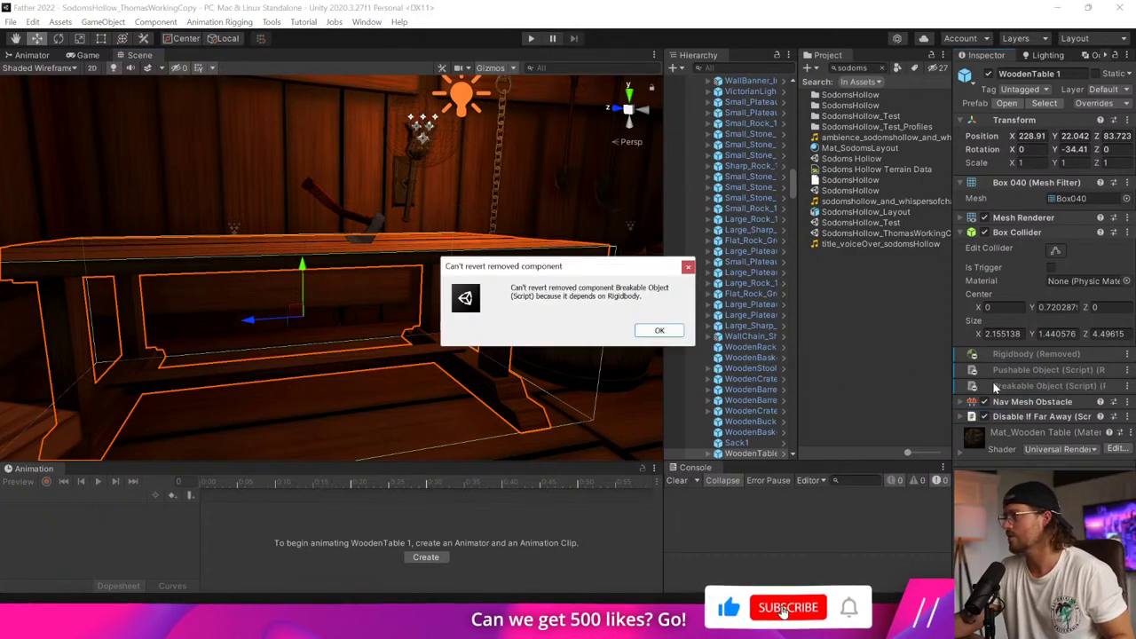
left_click(660, 331)
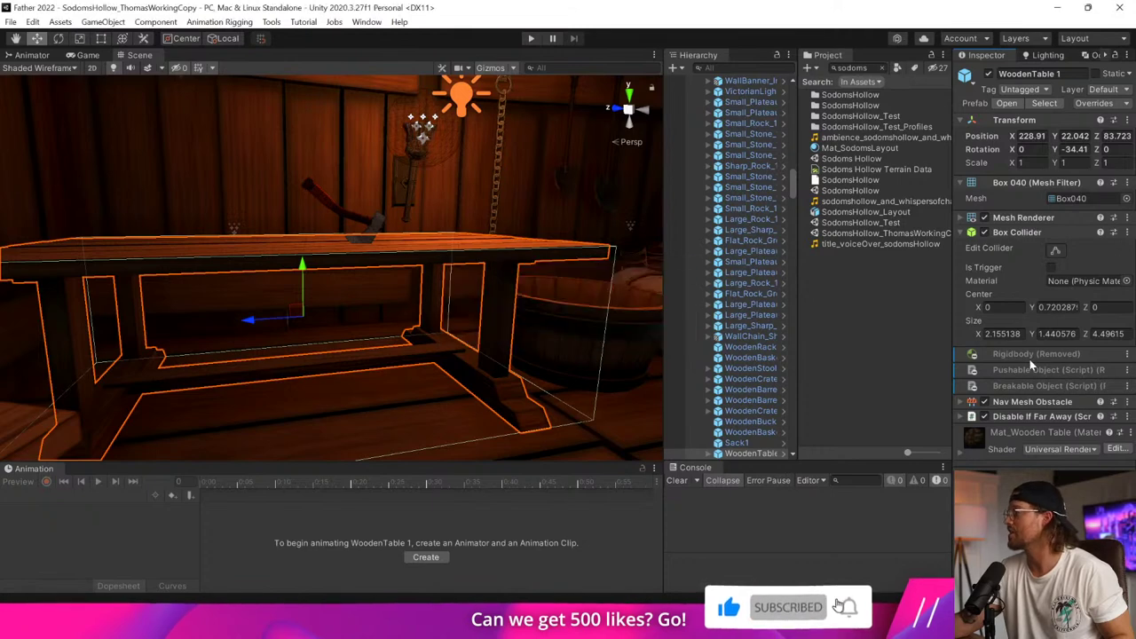
Revert the removal of the Rigidbody, Pushable Object and Breakable Object components on WoodenTable 1.
right_click(1030, 364)
mouse_move(1054, 375)
left_click(863, 385)
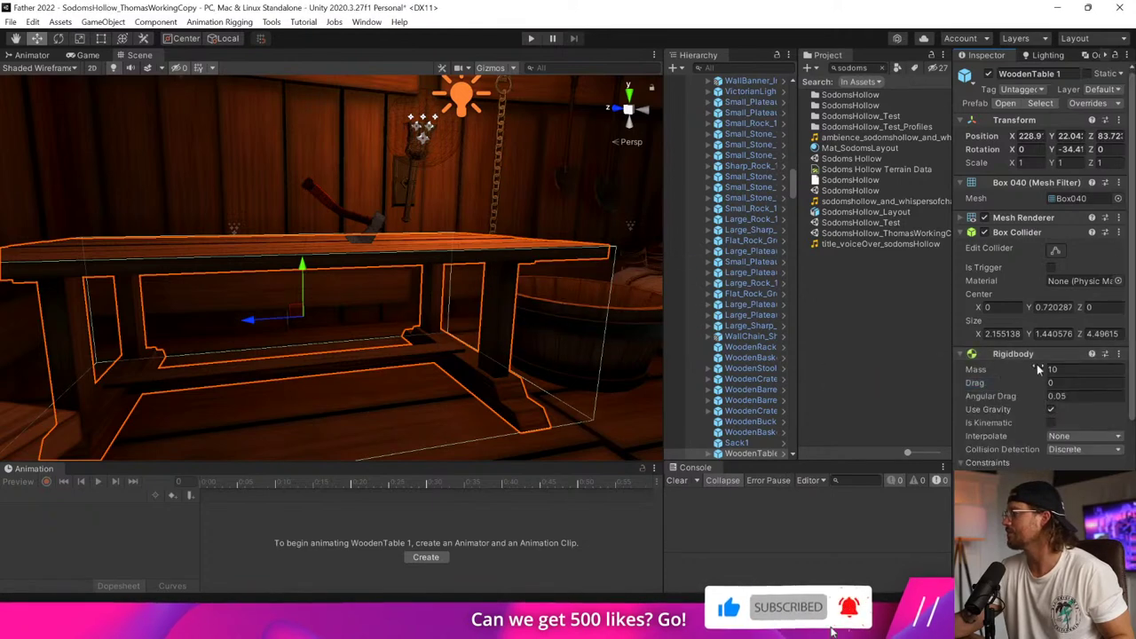
left_click(1034, 354)
right_click(1021, 377)
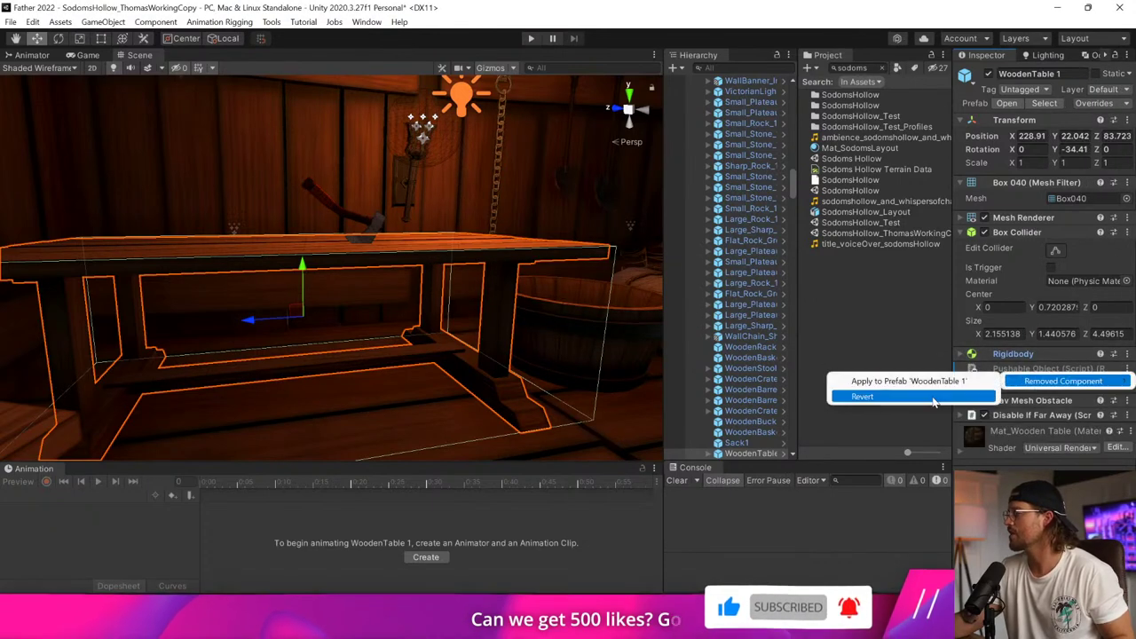
left_click(863, 397)
right_click(1021, 383)
left_click(863, 401)
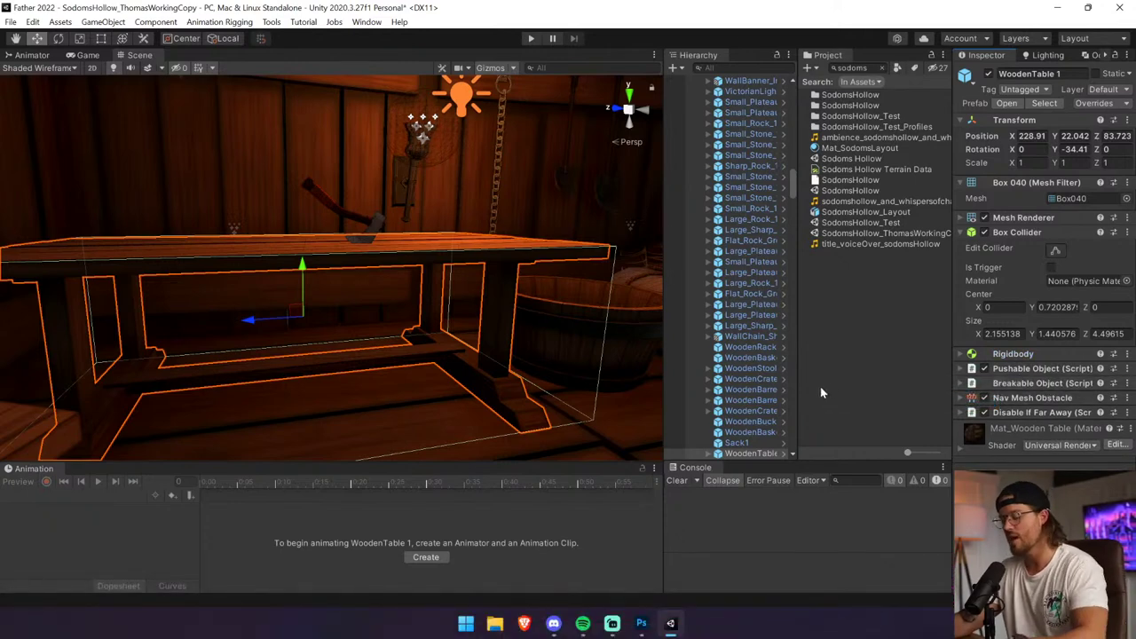
Go to the closed iron gate and inspect the Door script settings on the Door Rounded Variant inside IronGateDoor (2).
left_click_drag(470, 287, 442, 264, "alt")
right_click_drag(443, 264, 84, 278)
key("w")
left_click_drag(85, 278, 430, 312, "alt")
left_click(367, 234)
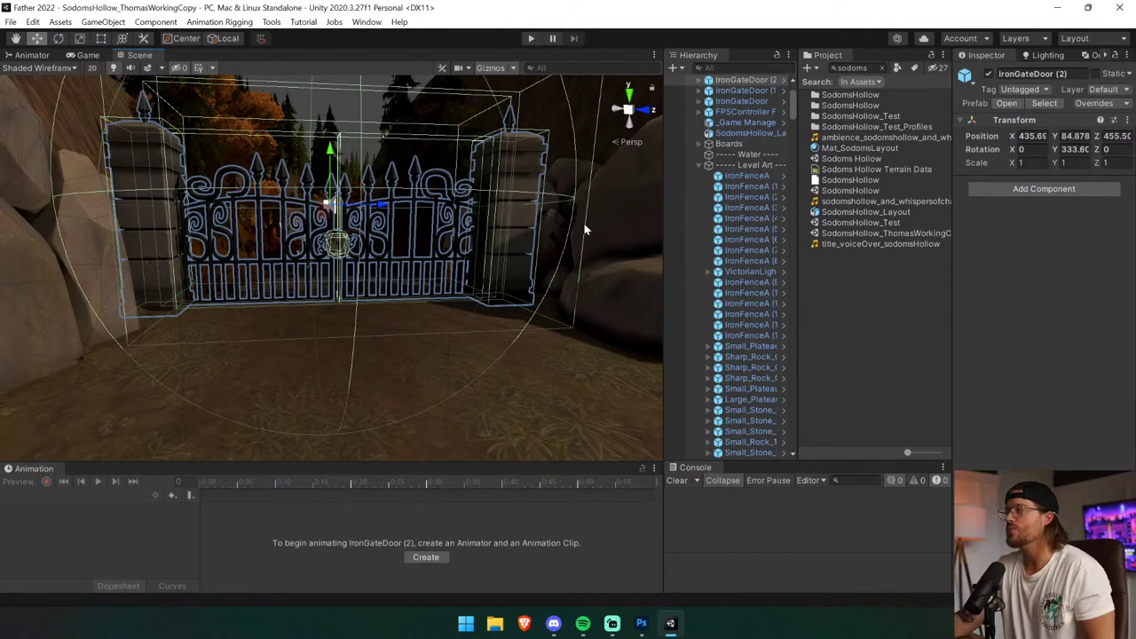
left_click(708, 81)
left_click(721, 92)
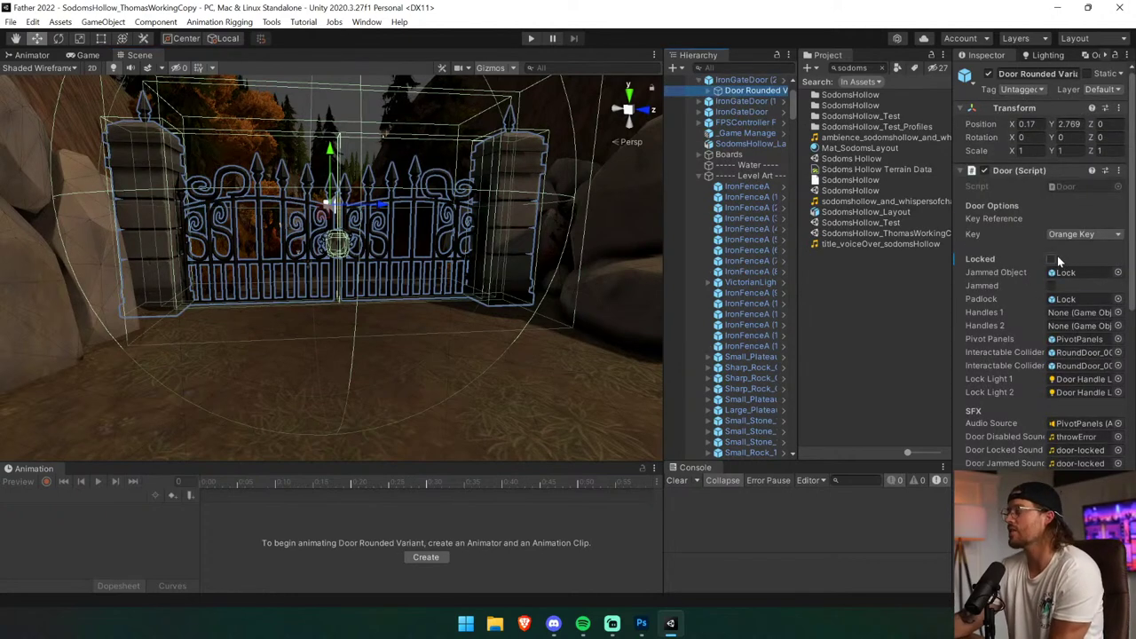
Check the chapel's arched double door and the breakable long boards mounted on its wooden wall.
right_click_drag(630, 279, 495, 290)
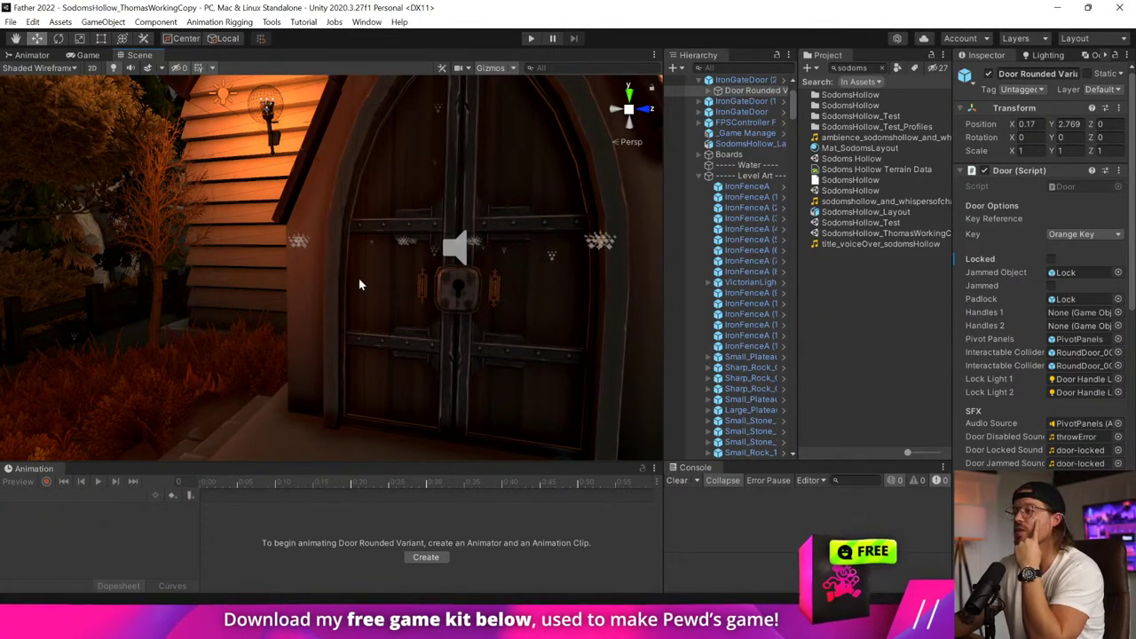
right_click_drag(493, 298, 254, 317)
left_click(391, 260)
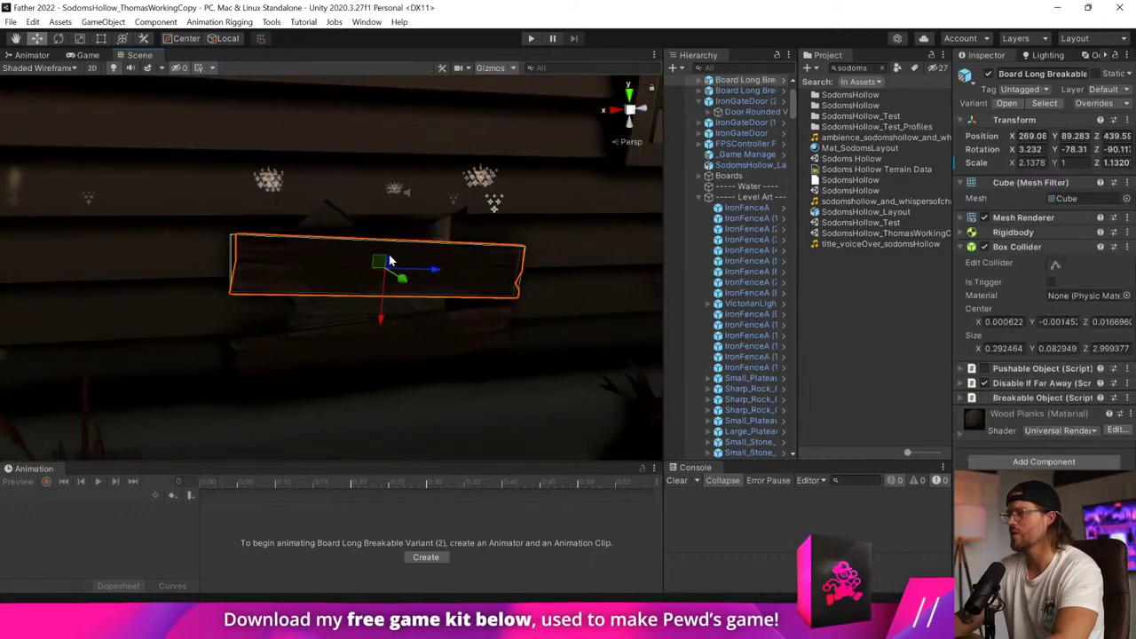
left_click(431, 351)
Find the Door Key Varient prefab, place a new instance on the attic floorboards, and raise it slightly to Y 96.49.
right_click_drag(520, 325, 1106, 338)
left_click(705, 67)
type("key")
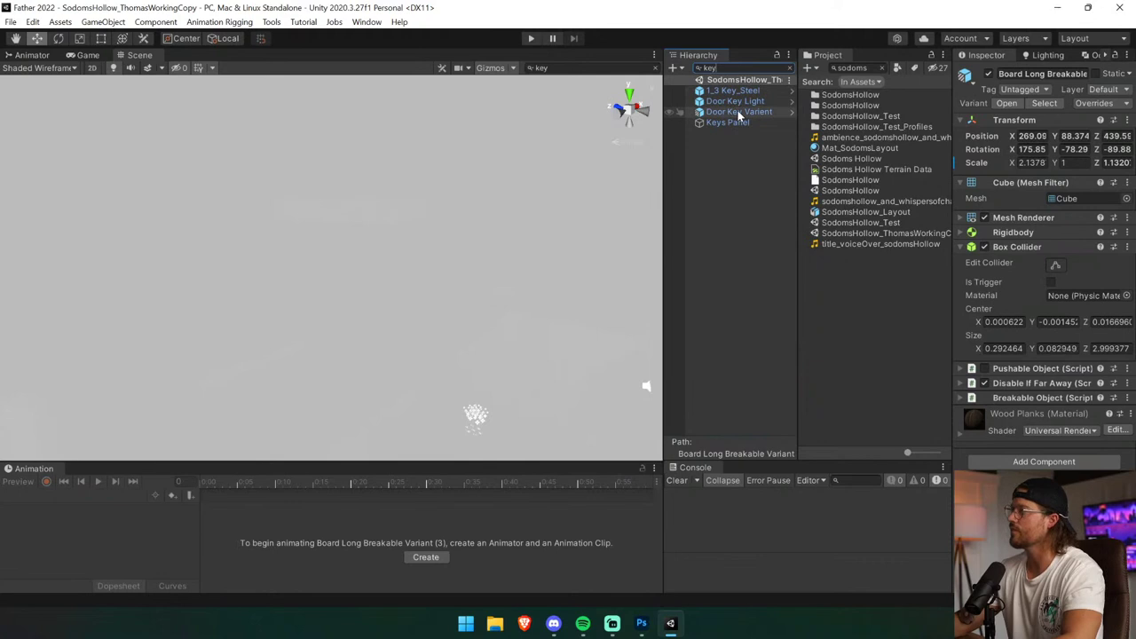
left_click(738, 113)
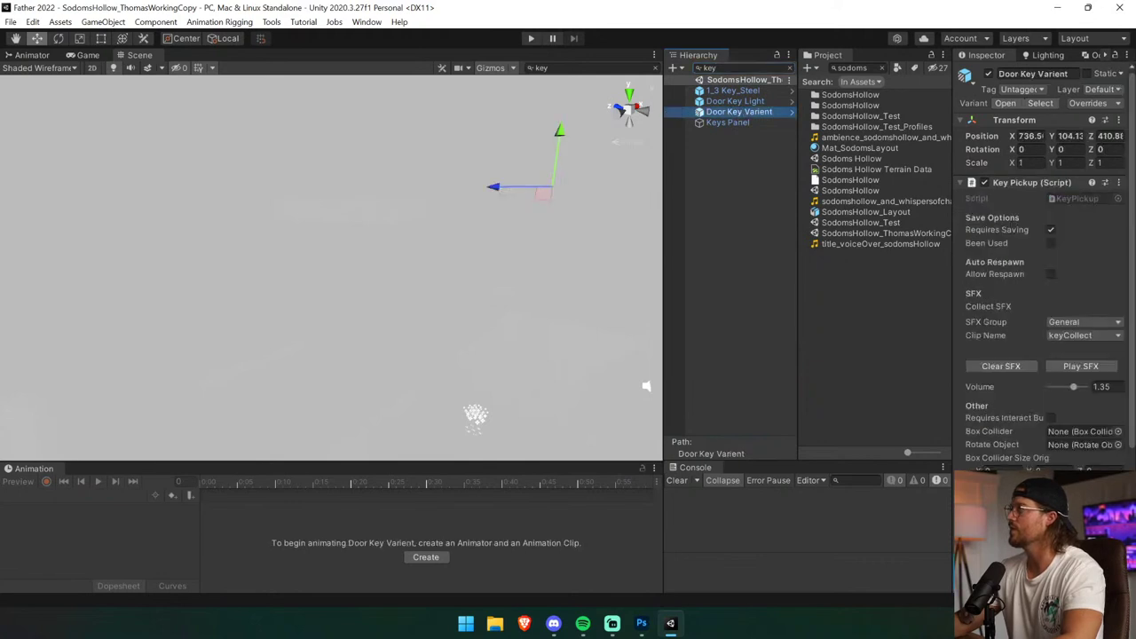
left_click(789, 68)
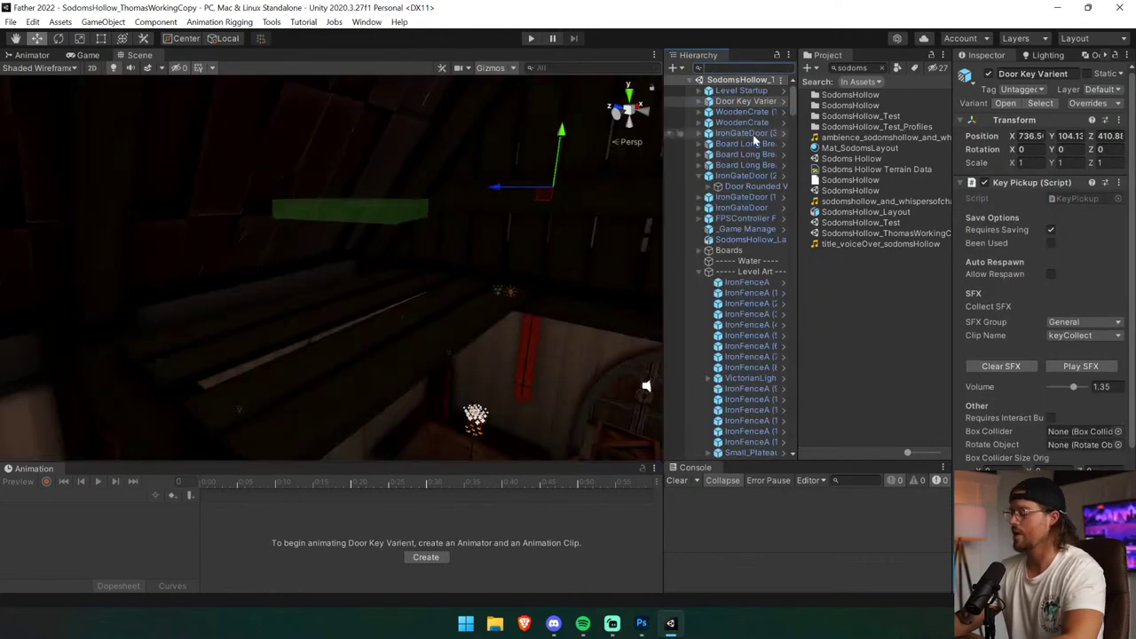
left_click(1041, 103)
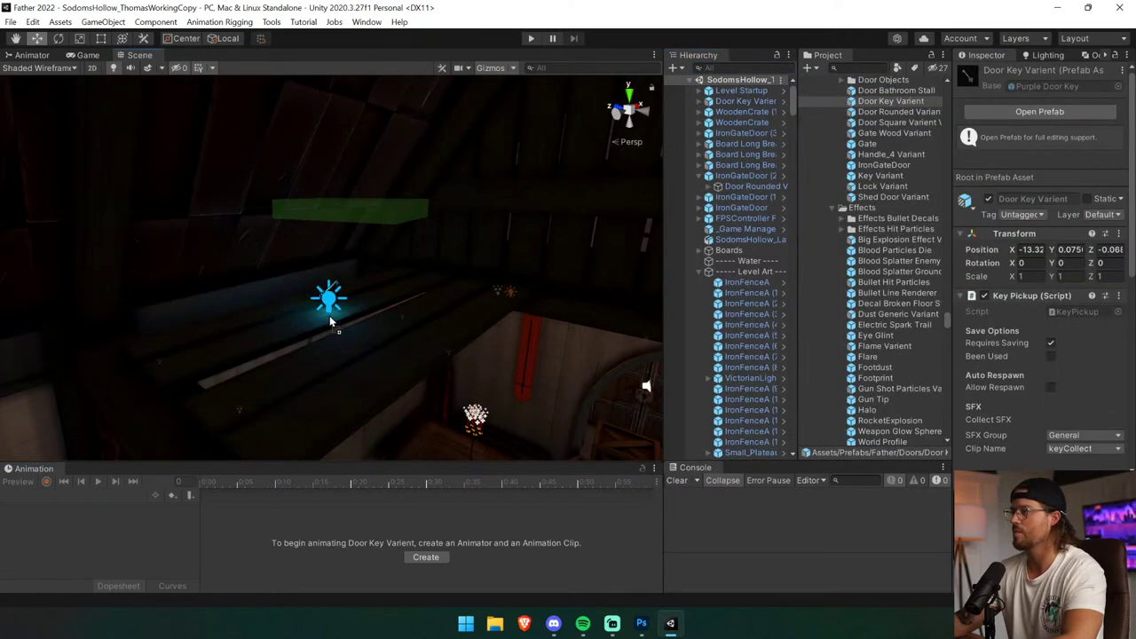
left_click_drag(349, 329, 372, 340)
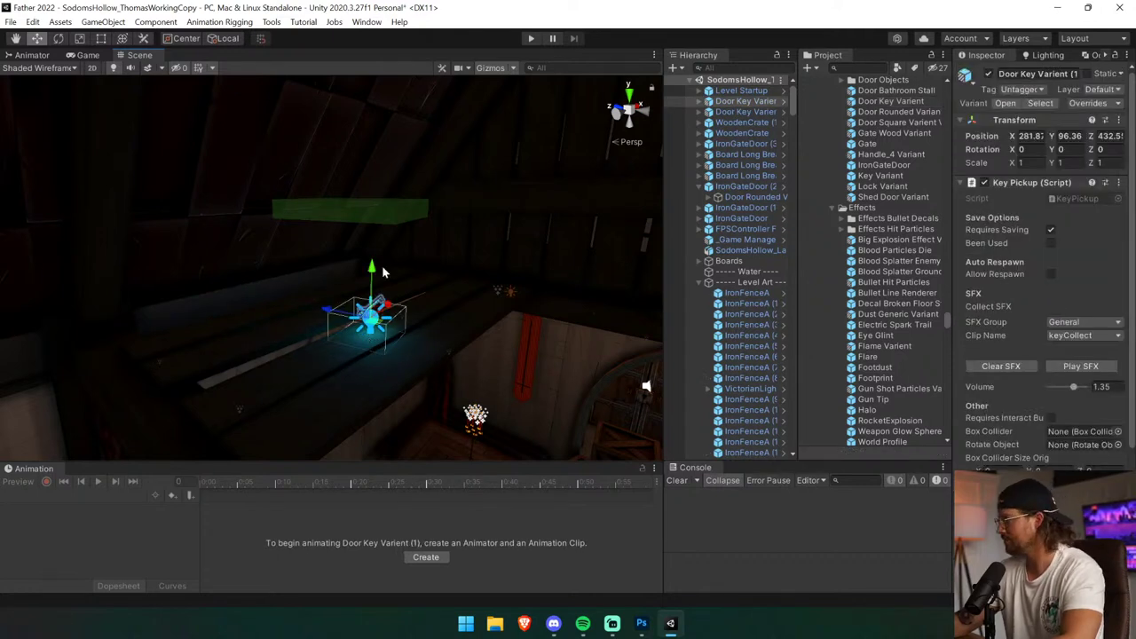
mouse_move(373, 267)
left_mouse_down()
mouse_move(373, 252)
mouse_move(373, 264)
left_mouse_up()
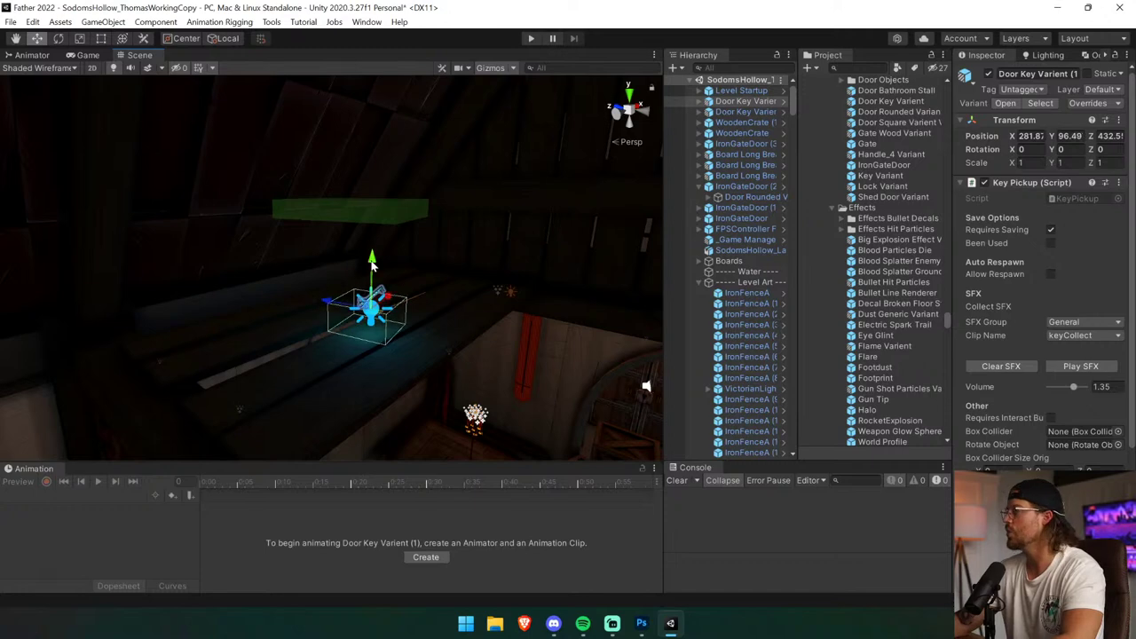
Check the new key's Key Options, open the Key Manager asset, and widen the inspector to review its key entries.
scroll(1057, 390, "down", 5)
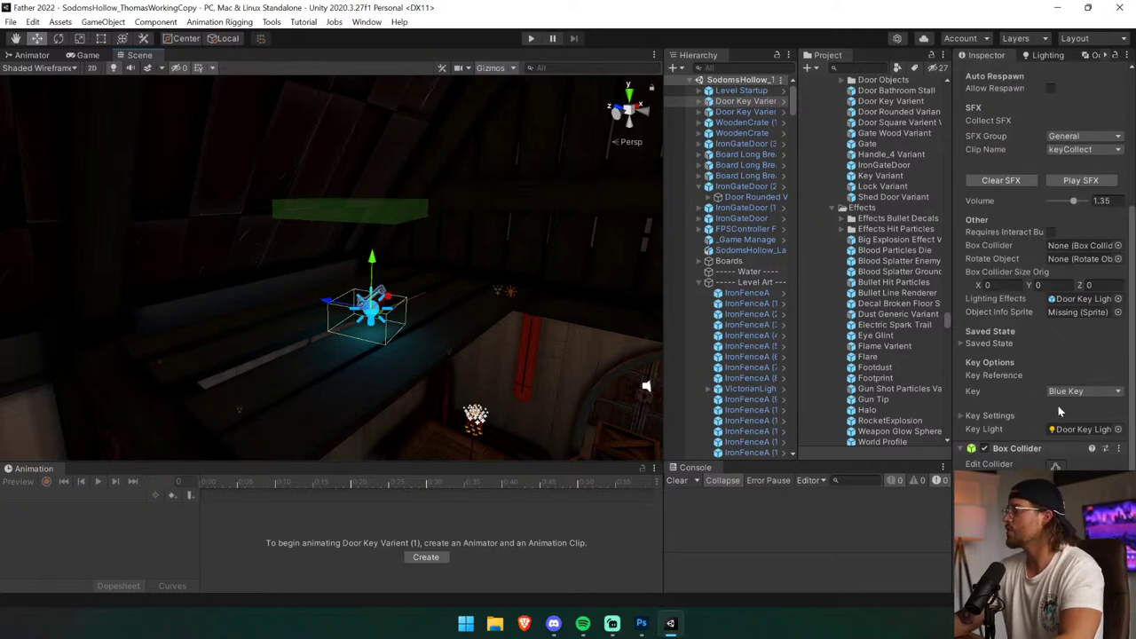
type("Key Mana")
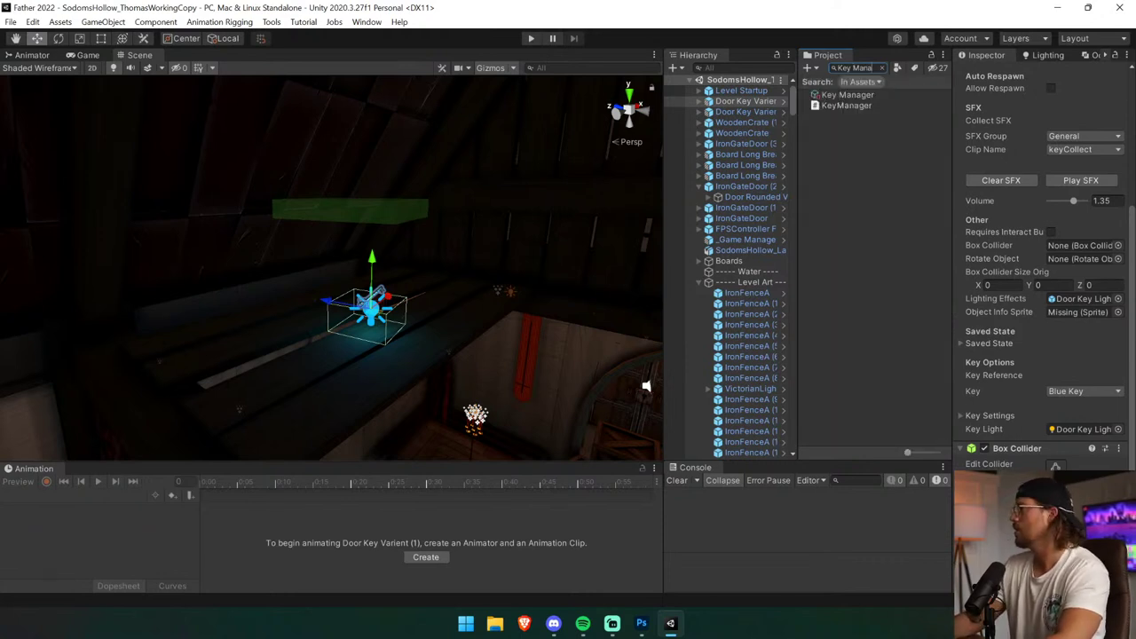
left_click(904, 95)
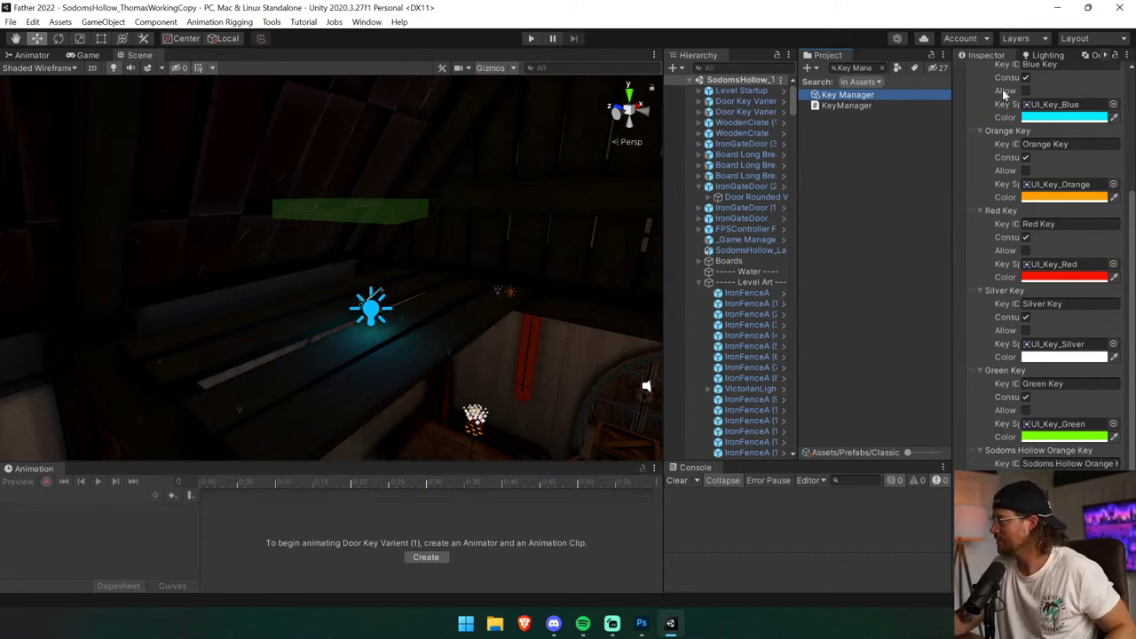
left_click_drag(950, 469, 894, 478)
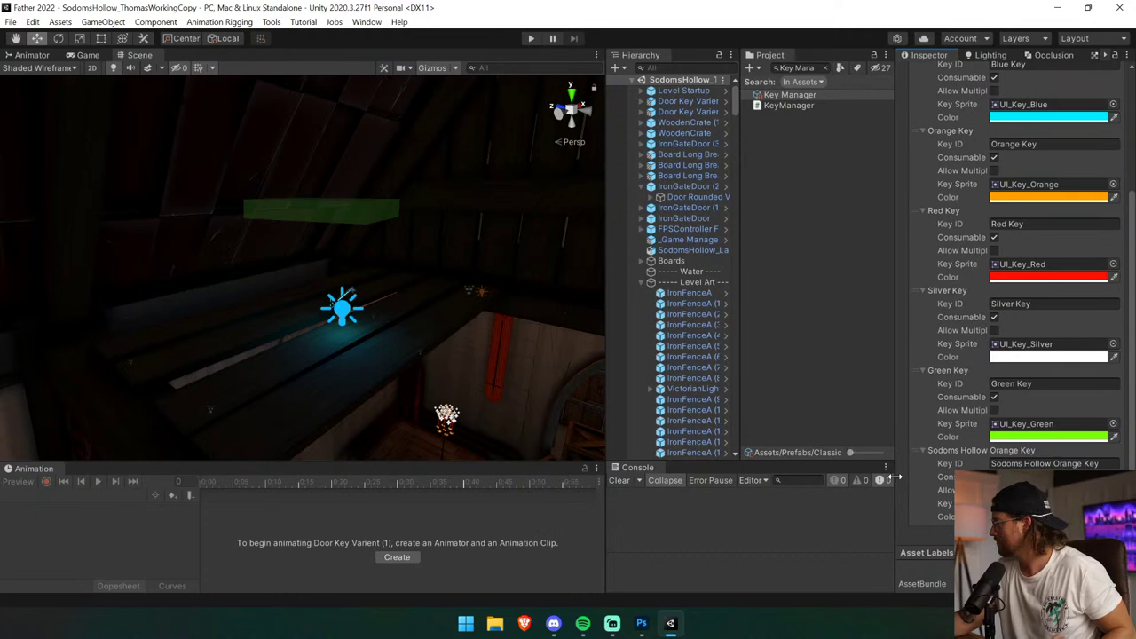
left_click_drag(895, 478, 871, 487)
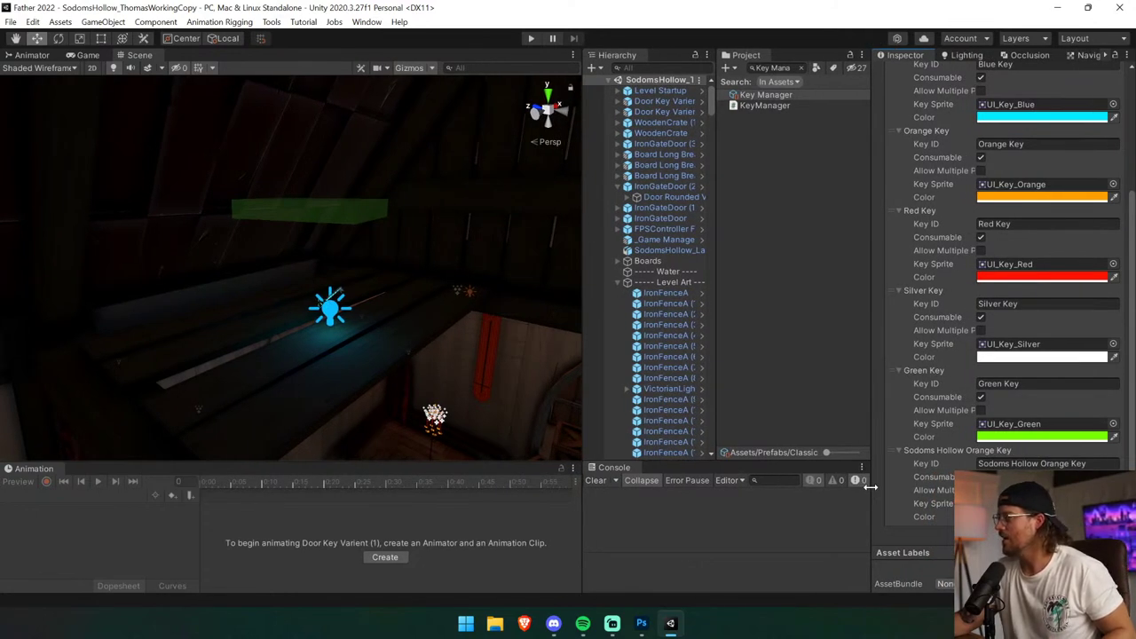
scroll(936, 447, "up", 2)
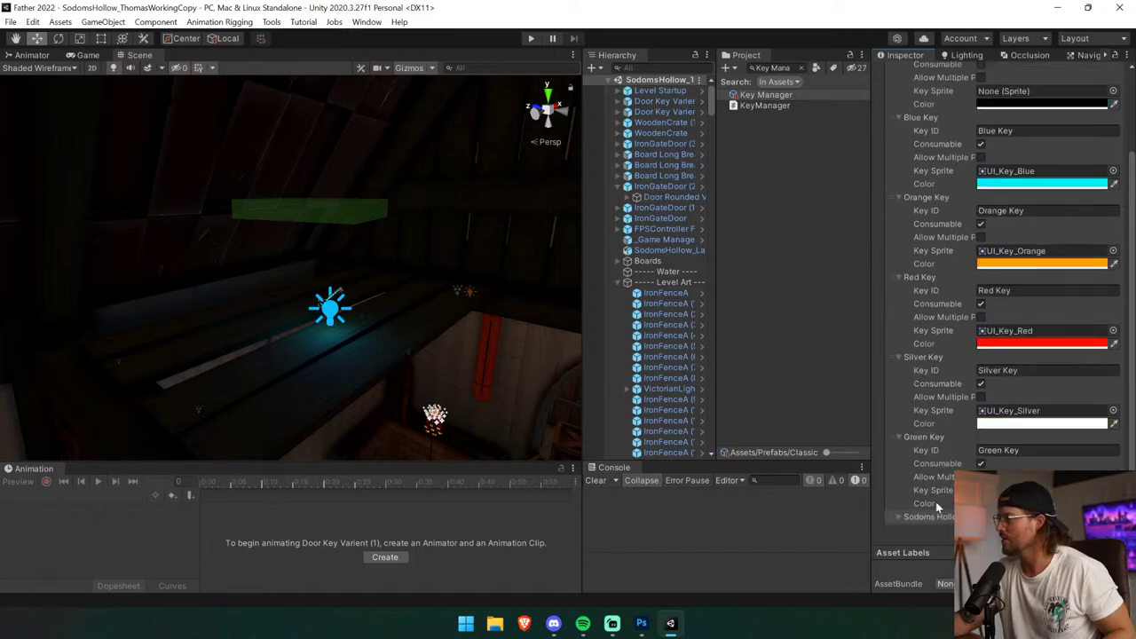
scroll(952, 525, "down", 2)
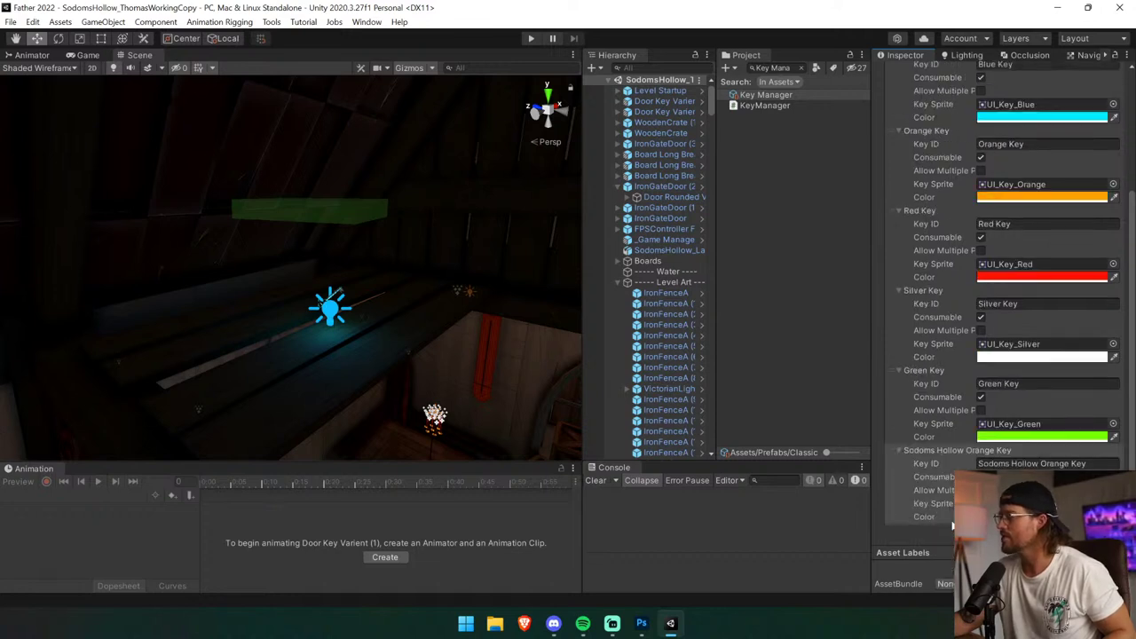
Duplicate the Sodoms Hollow Orange Key entry and set the copy's Key ID to Sodoms Hollow Blue Key.
right_click(925, 455)
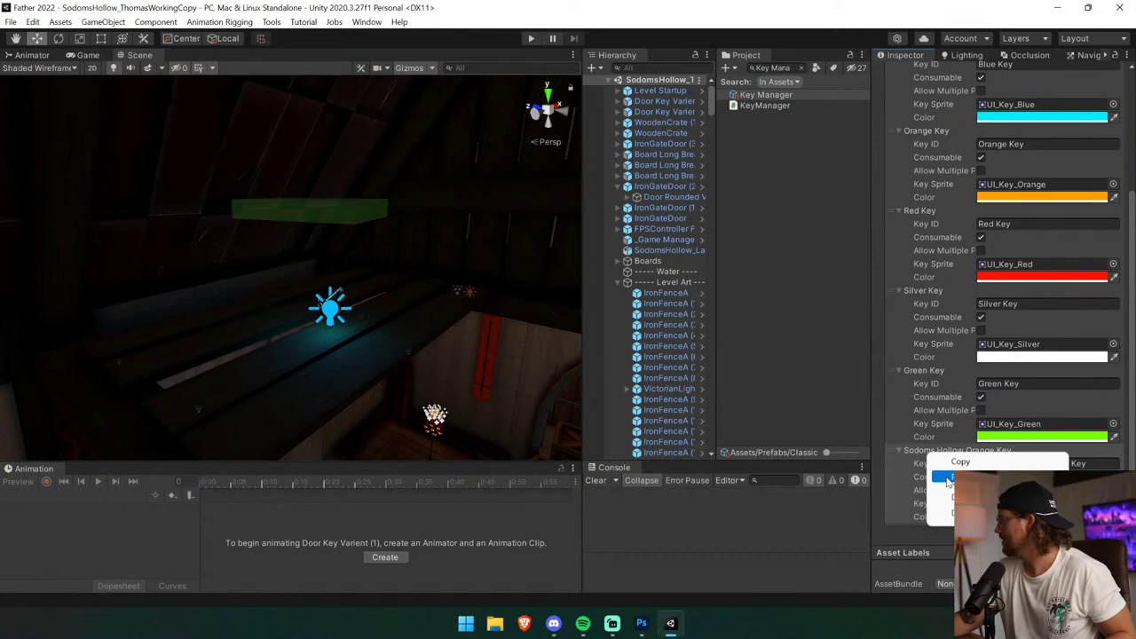
left_click(948, 479)
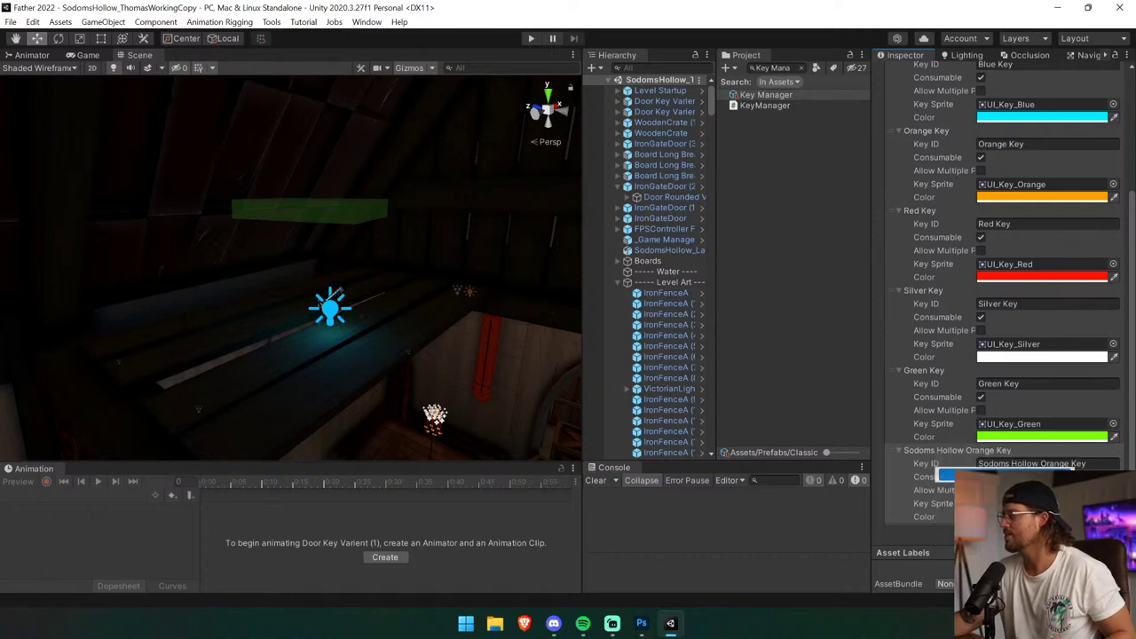
left_click(1090, 530)
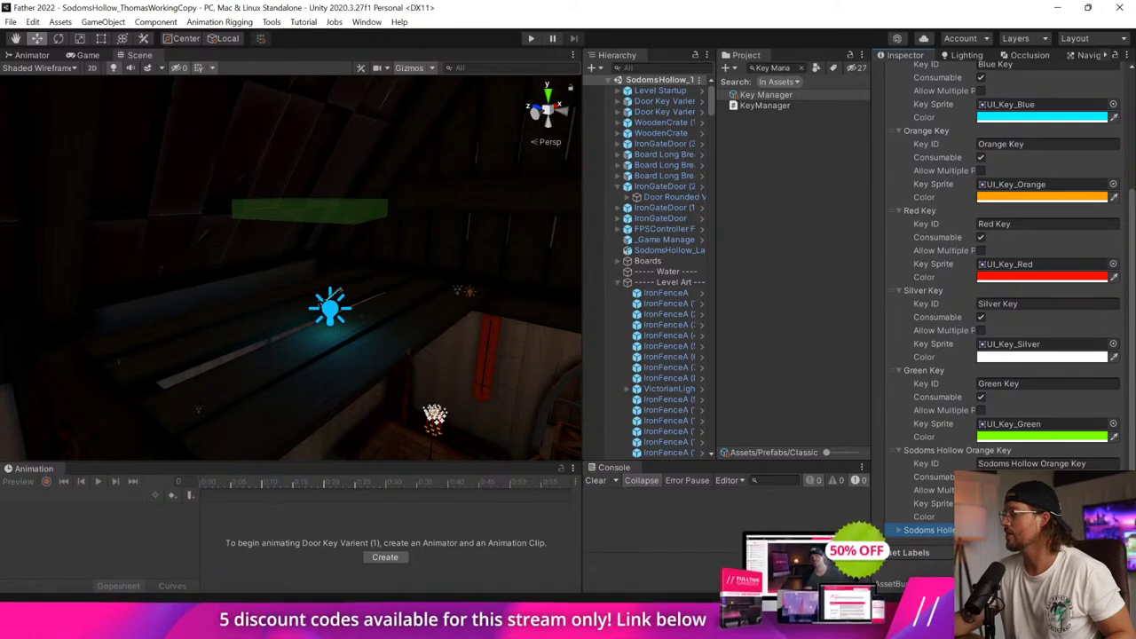
left_click(896, 531)
scroll(896, 530, "down", 2)
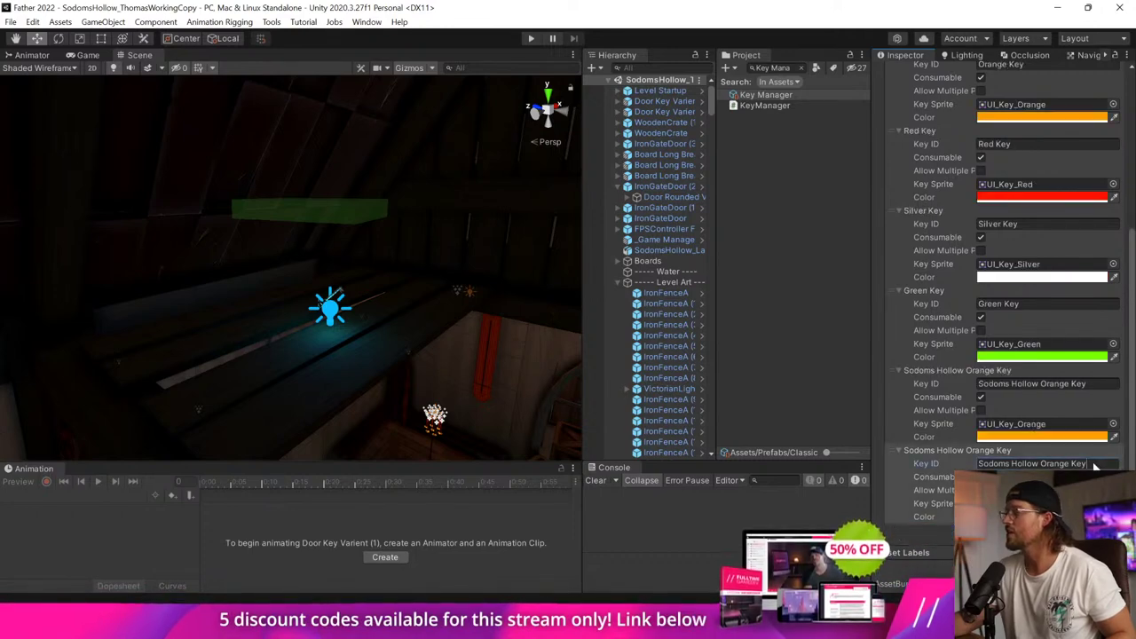
left_click_drag(1093, 465, 1047, 465)
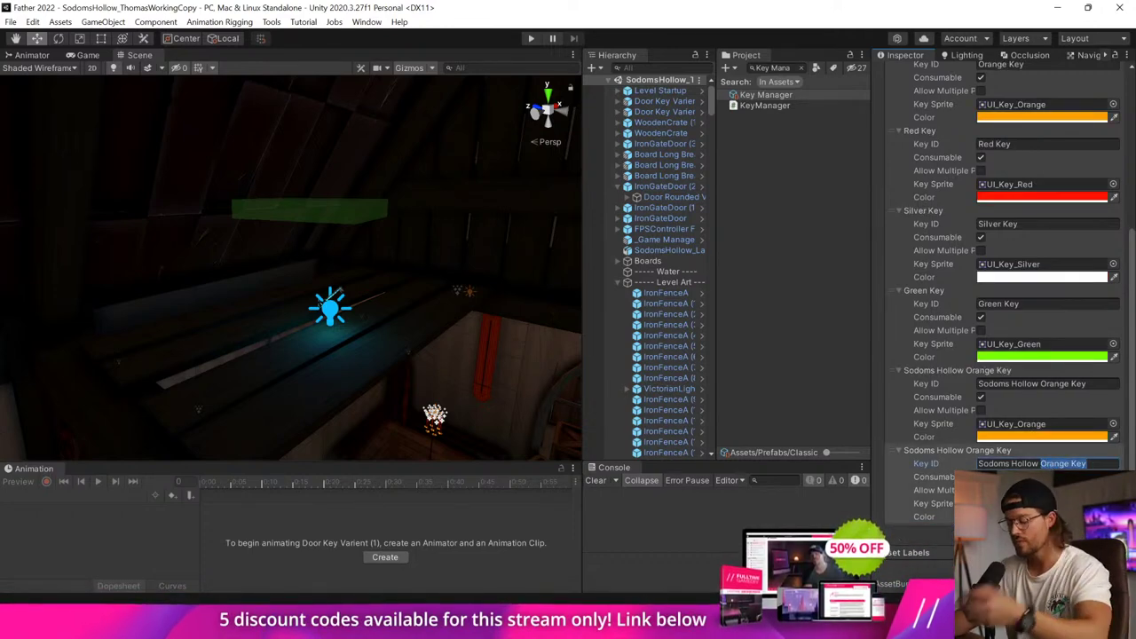
type("Blue Key")
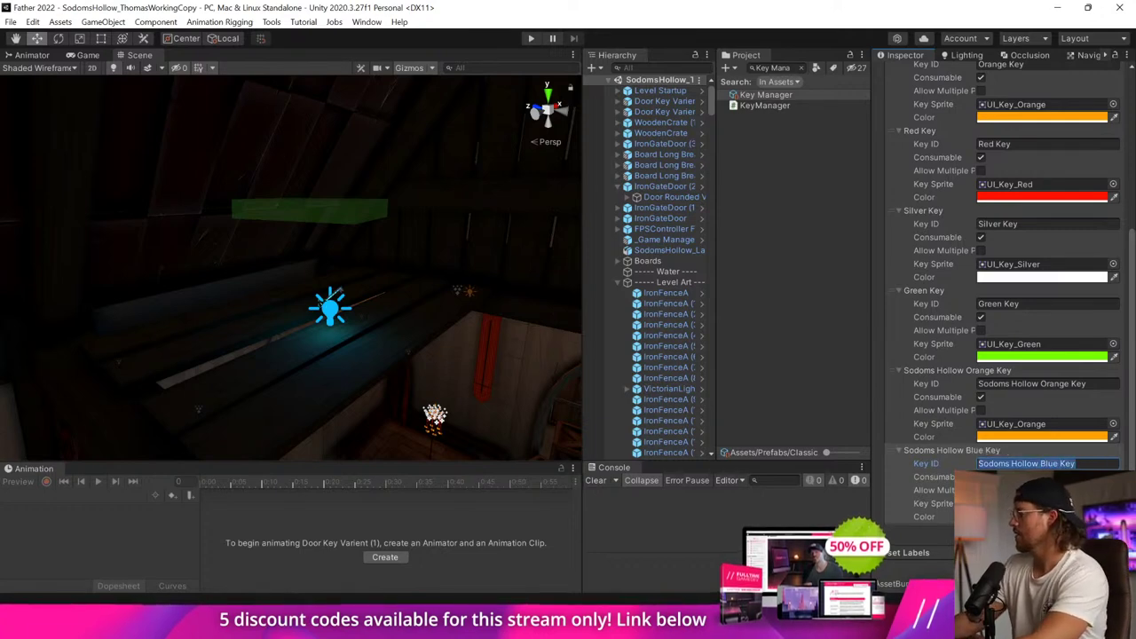
Copy the Blue Key's color 00EBFF to the Sodoms Hollow Blue Key entry.
scroll(1048, 384, "up", 3)
left_click(1044, 160)
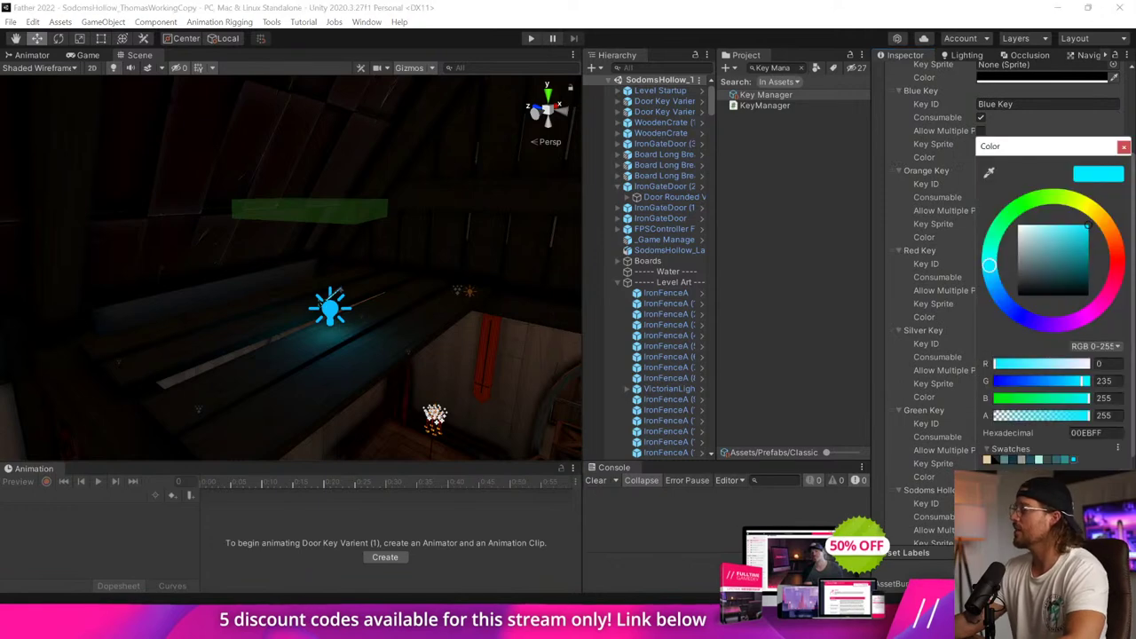
left_click(1124, 146)
scroll(1003, 293, "down", 3)
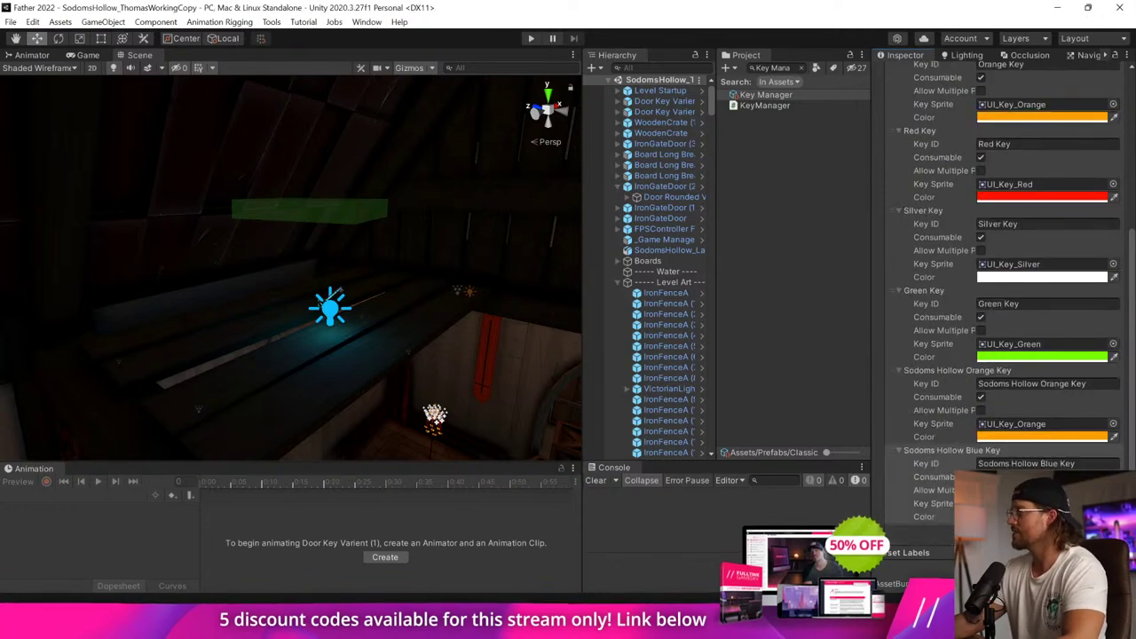
left_click(1042, 517)
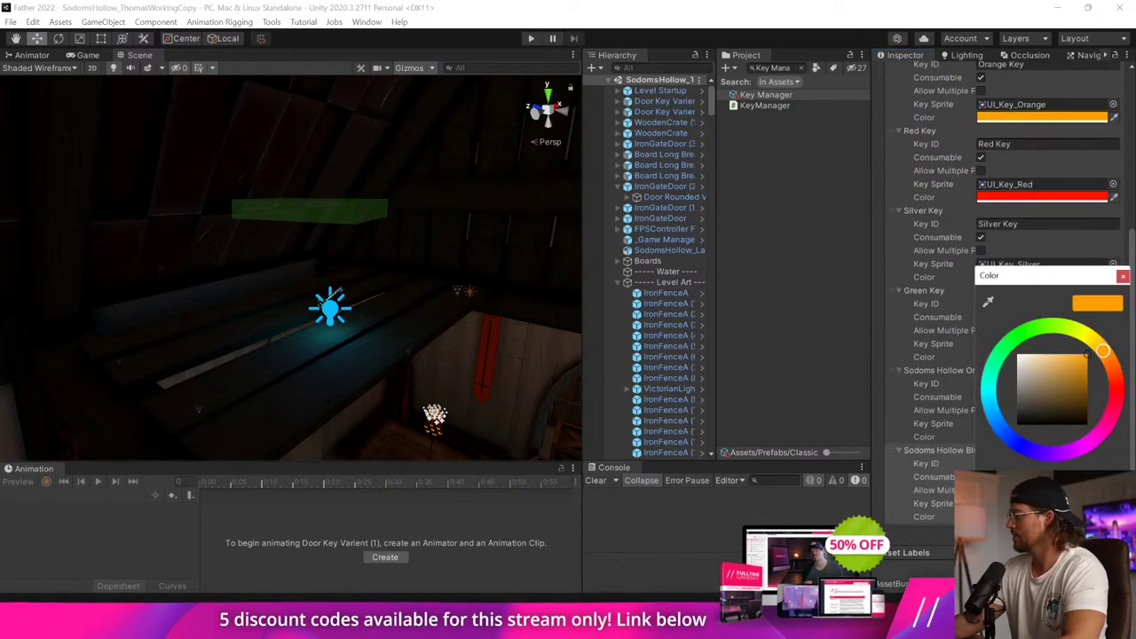
left_click(1123, 276)
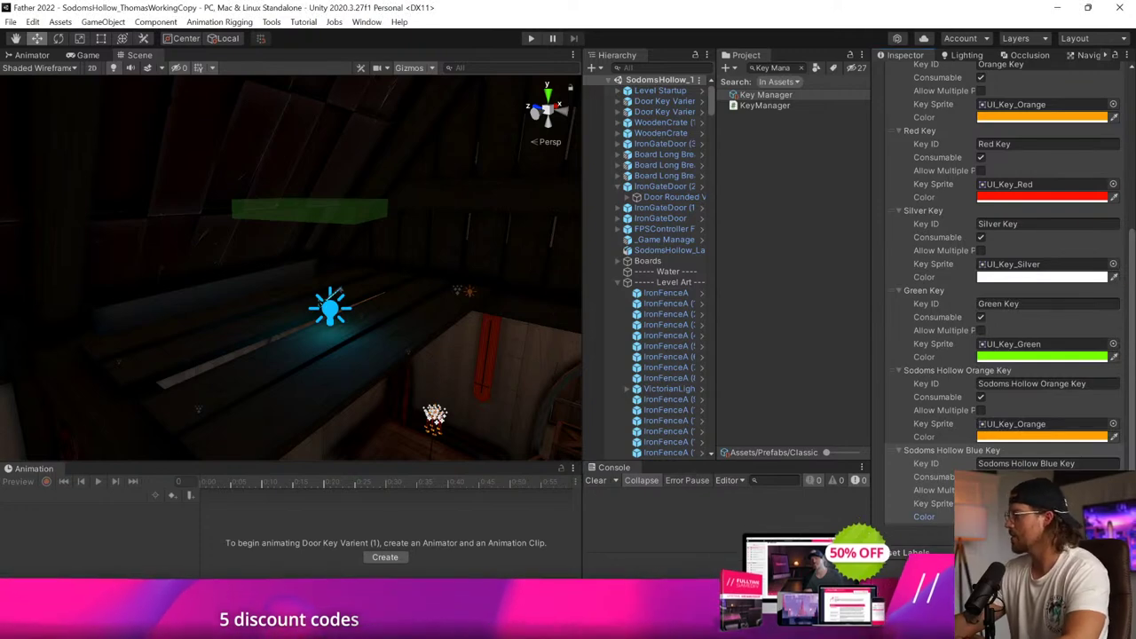
Assign the UI_Key_Blue sprite to the Sodoms Hollow Blue Key entry.
left_click(1021, 503)
scroll(835, 410, "down", 1)
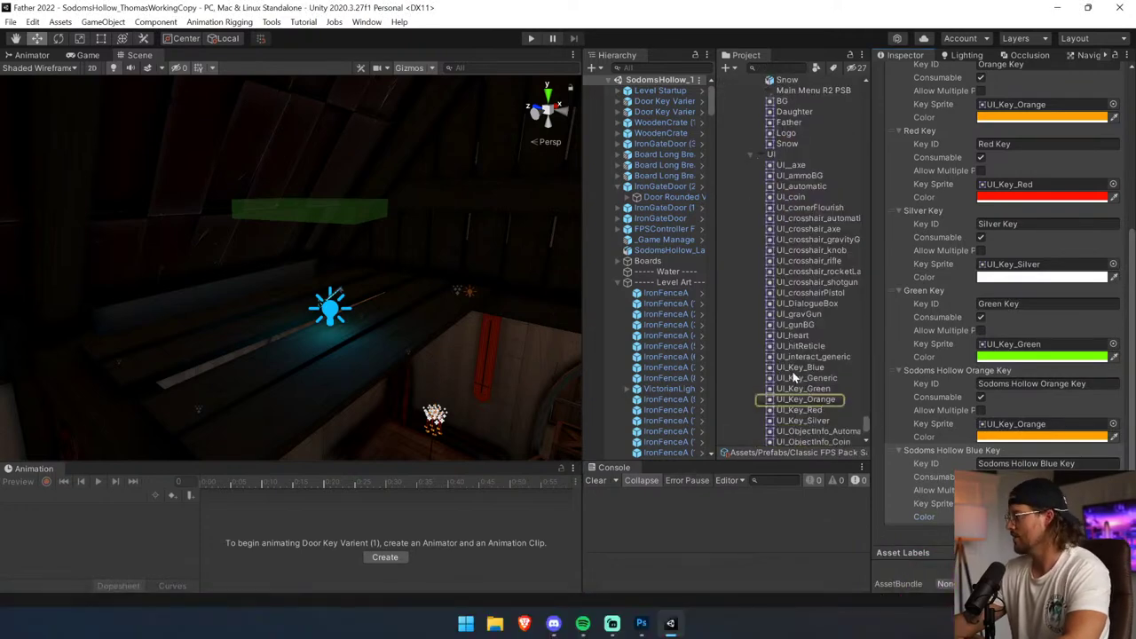
left_click_drag(794, 377, 942, 431)
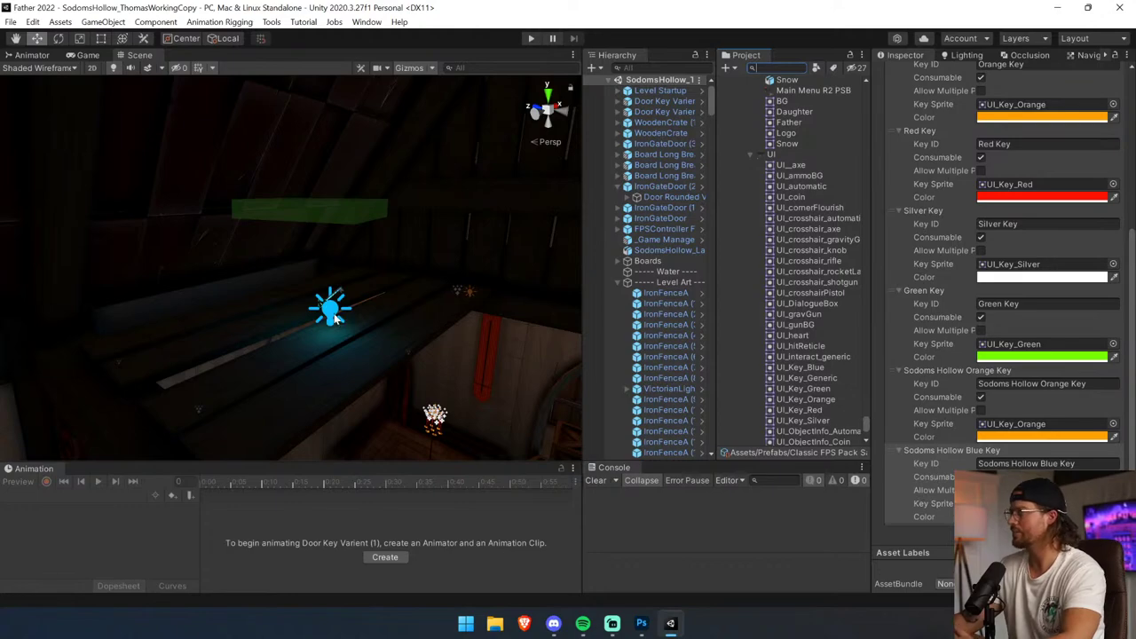
Set the door key of the iron gate outside the shack, IronGateDoor (3), to Sodoms Hollow Blue Key.
right_click_drag(334, 316, 236, 318)
key("w")
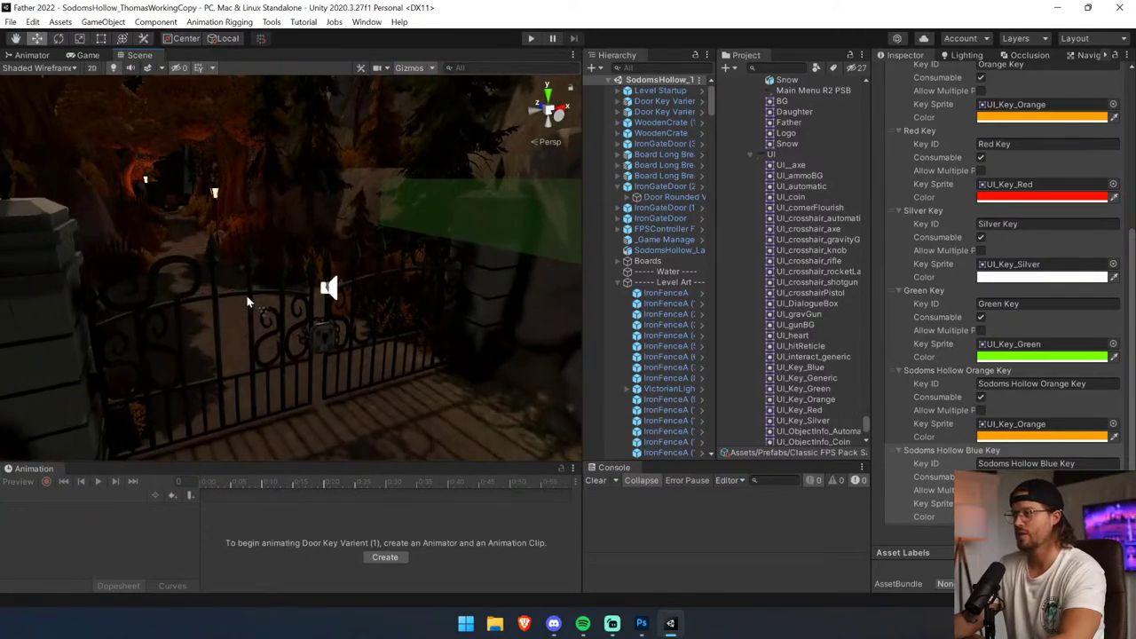
left_click(251, 300)
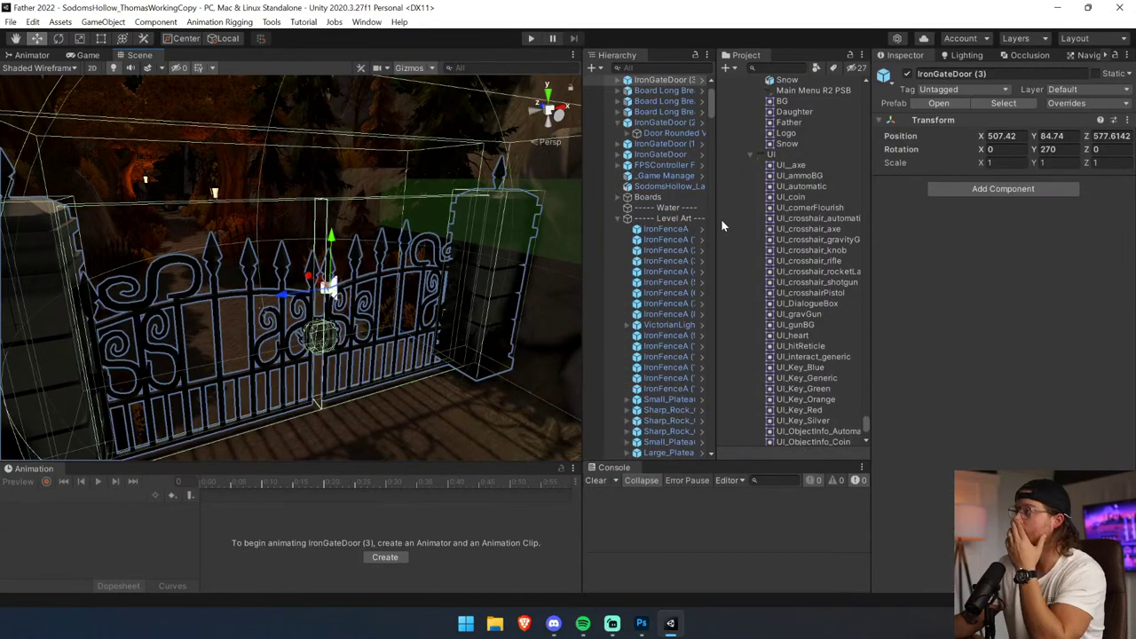
left_click(619, 80)
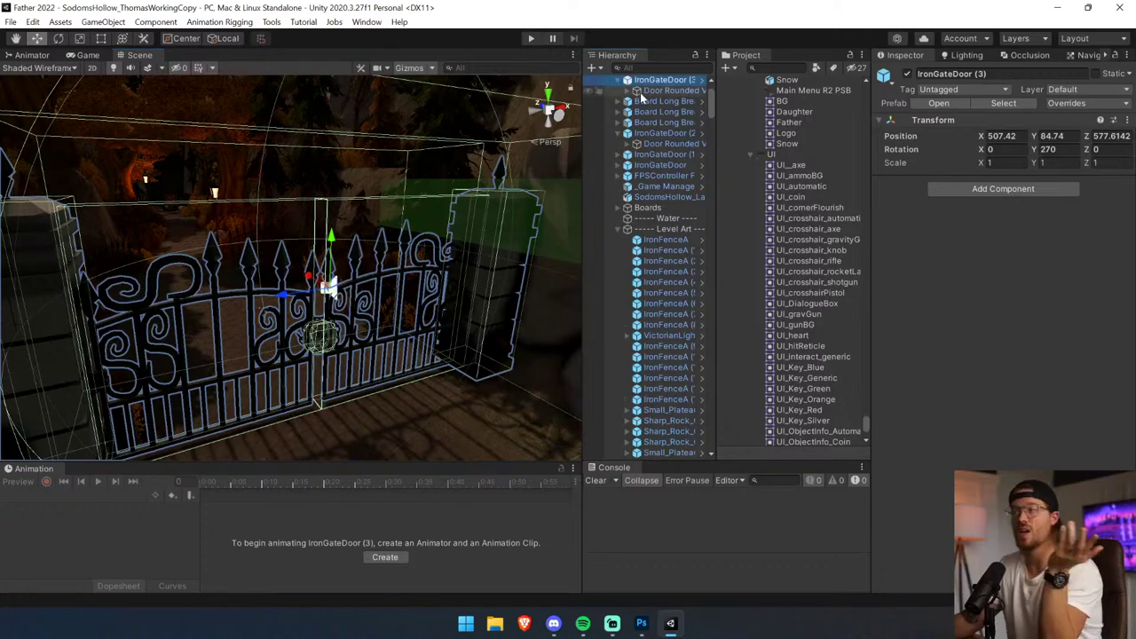
left_click(640, 93)
left_click(636, 90)
left_click(1032, 238)
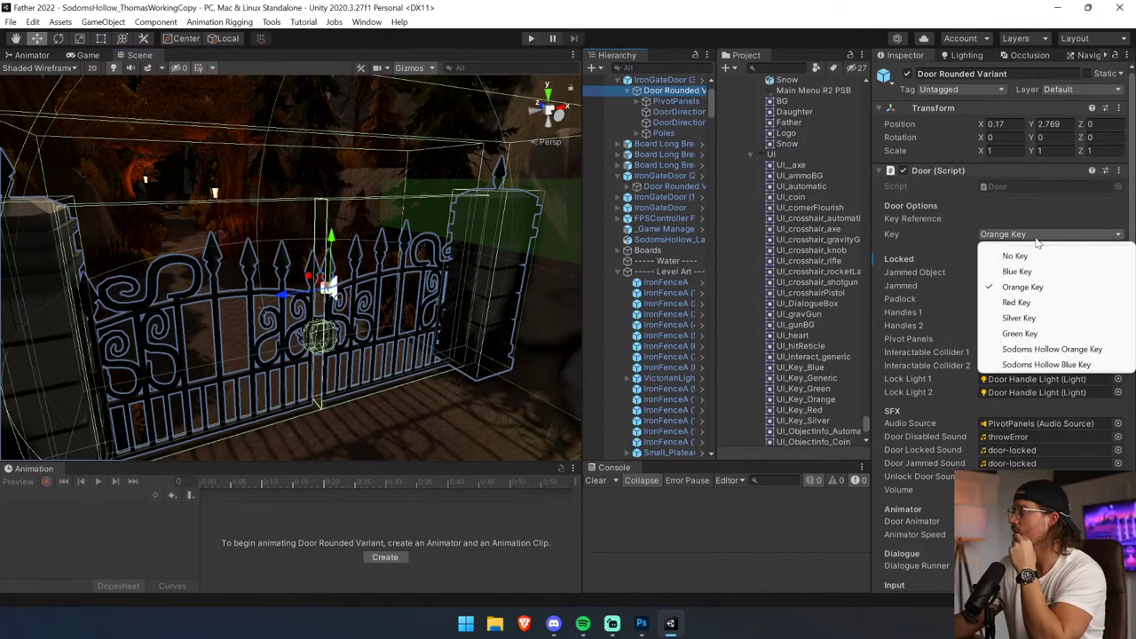
left_click(1068, 366)
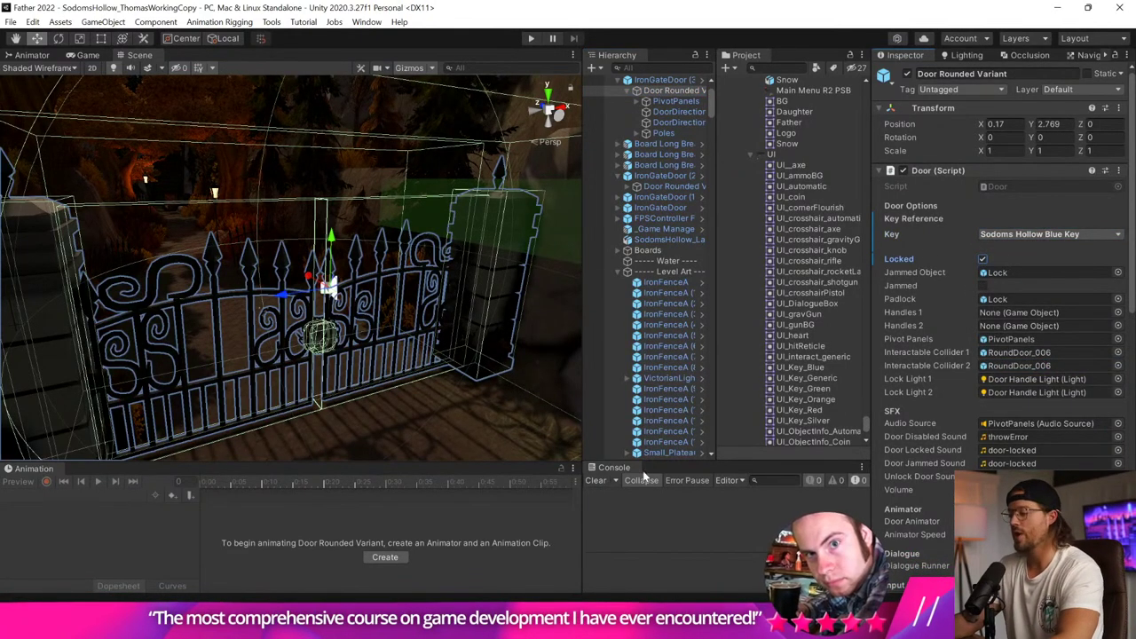
Search the project assets for "menu" and open the Father Demo Menu scene.
left_click(778, 69)
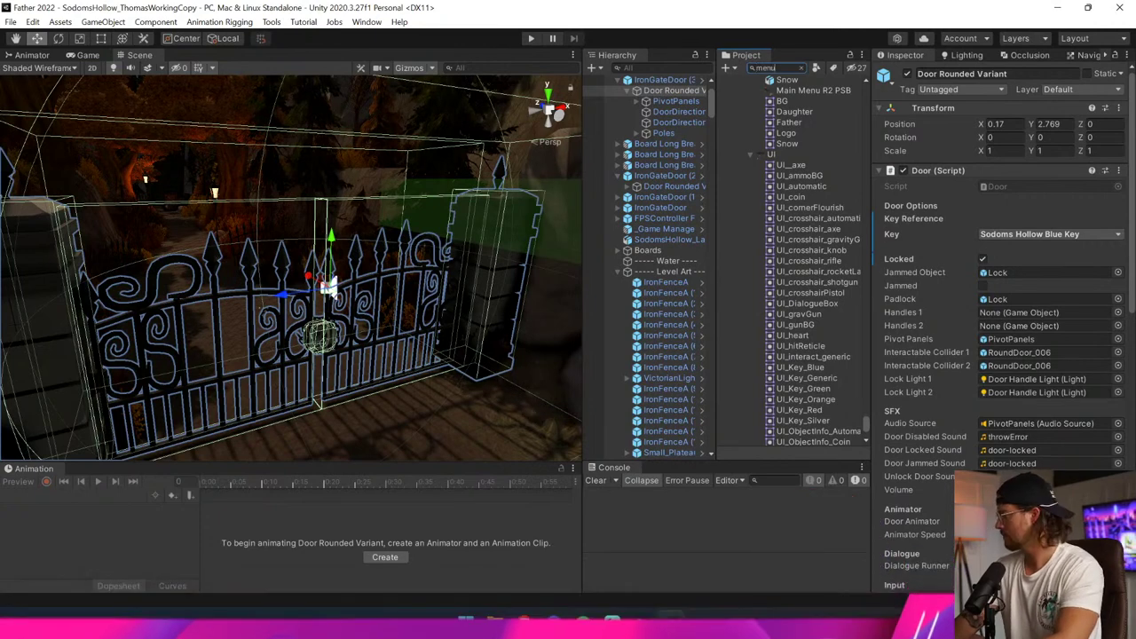
type("menu")
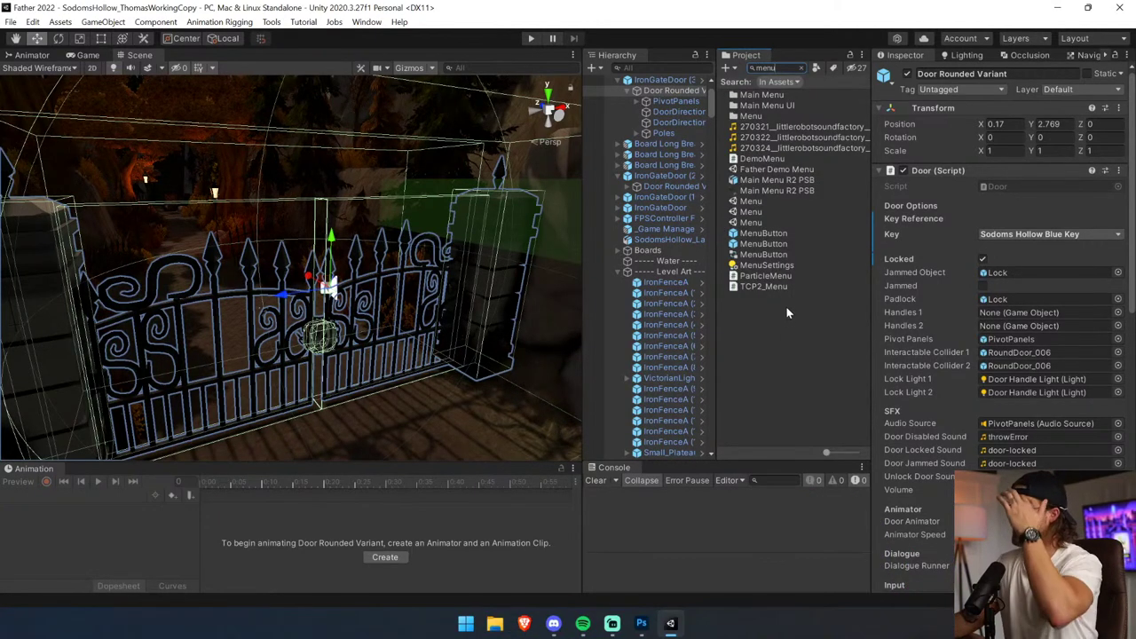
left_click(788, 170)
double_click(788, 171)
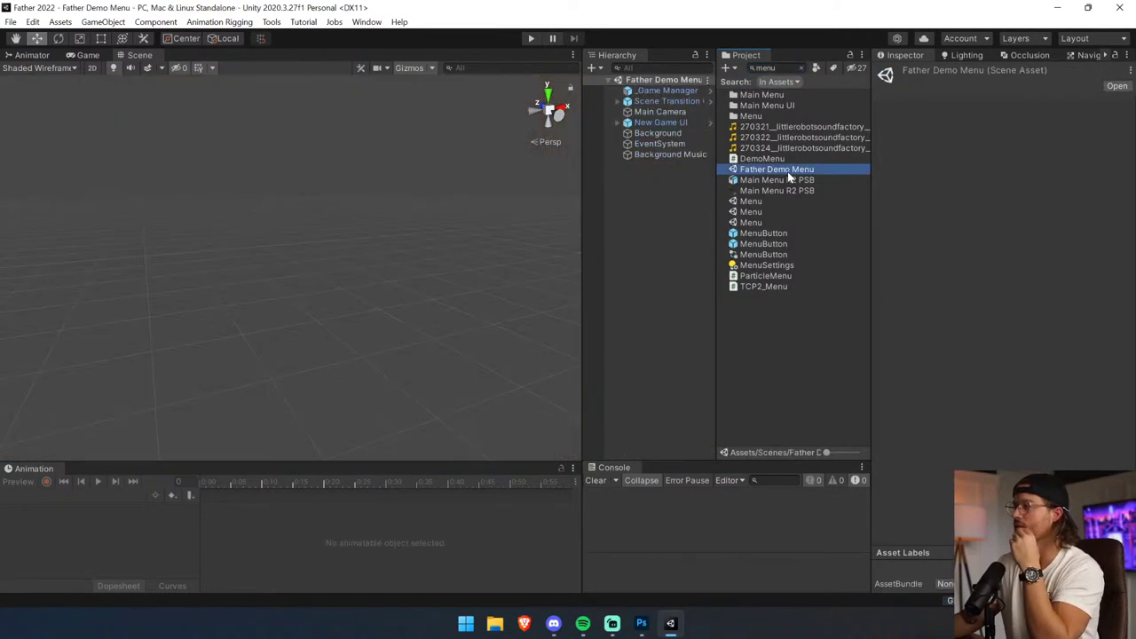
Run the Father Demo Menu scene to view its title screen, and stop the playback.
left_click(531, 38)
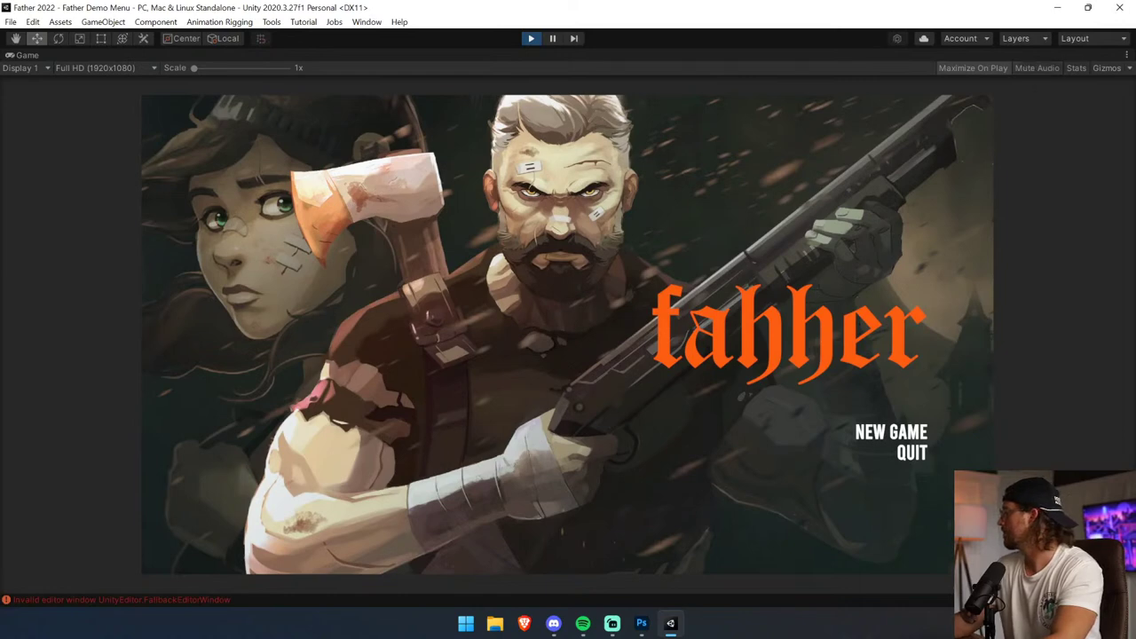
left_click(612, 623)
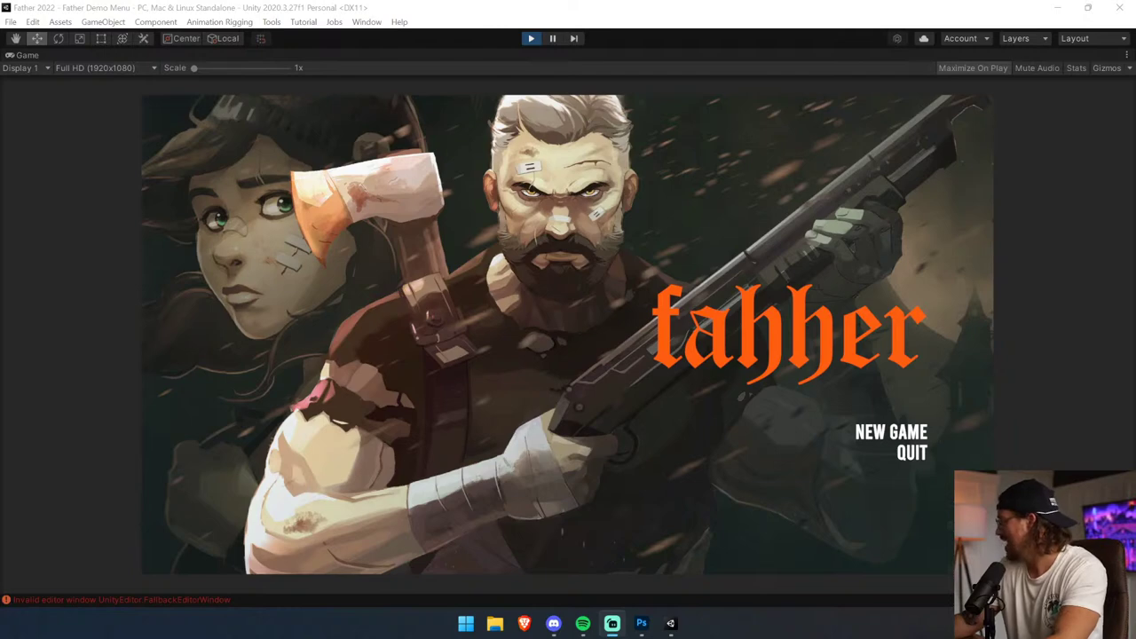
left_click(976, 239)
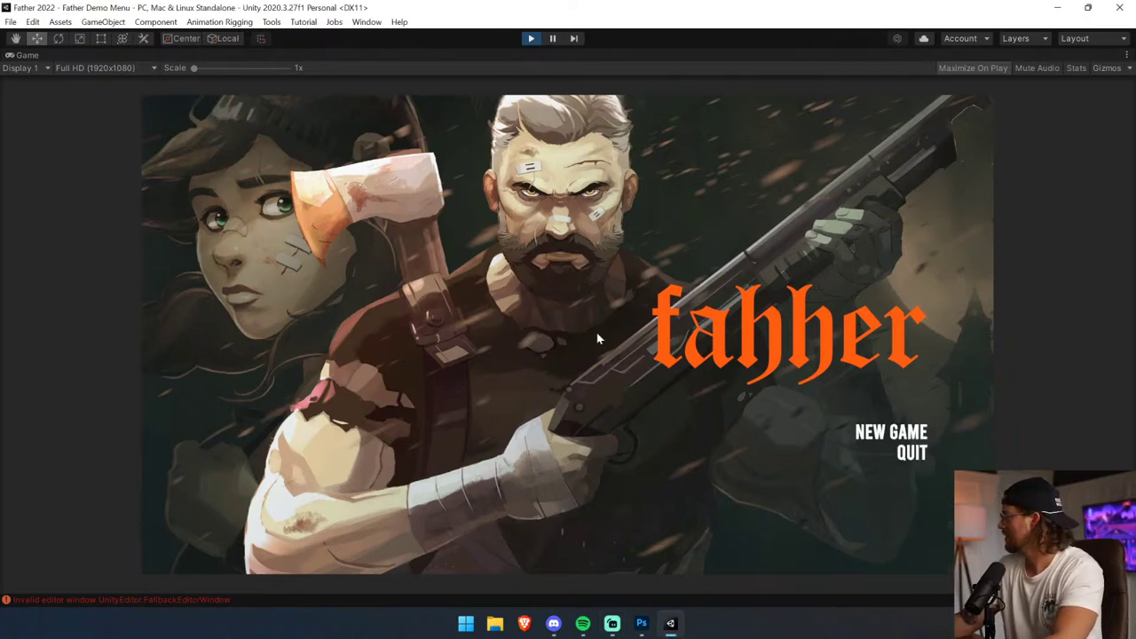
left_click(537, 41)
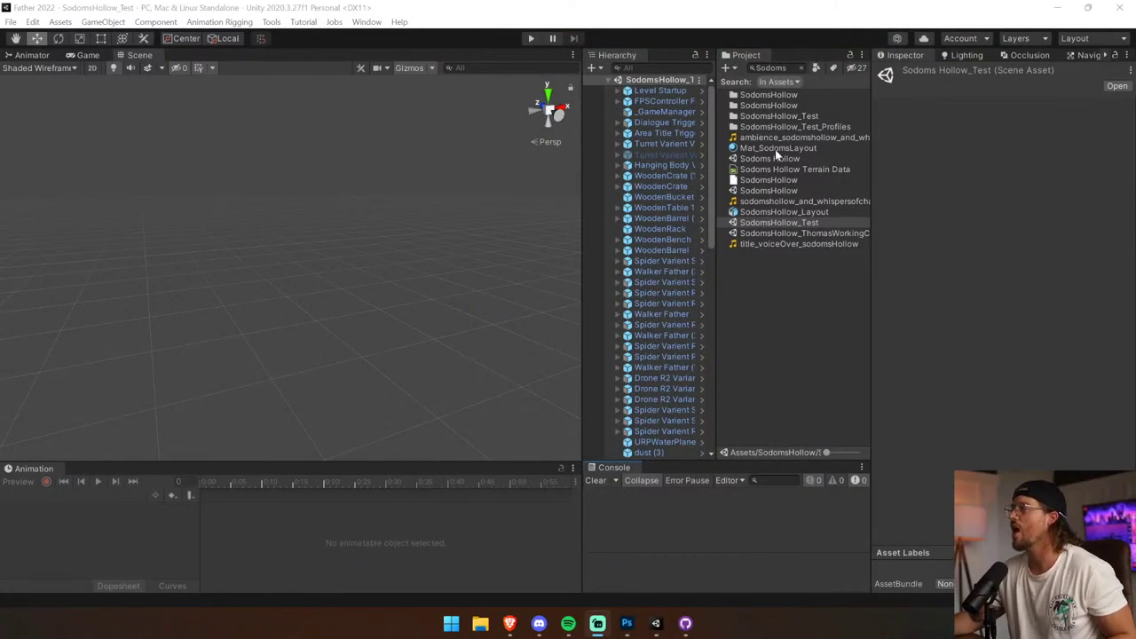
Find and open the Father Demo Menu scene again, run it, and test moving the selection between New Game and Quit.
left_click(771, 67)
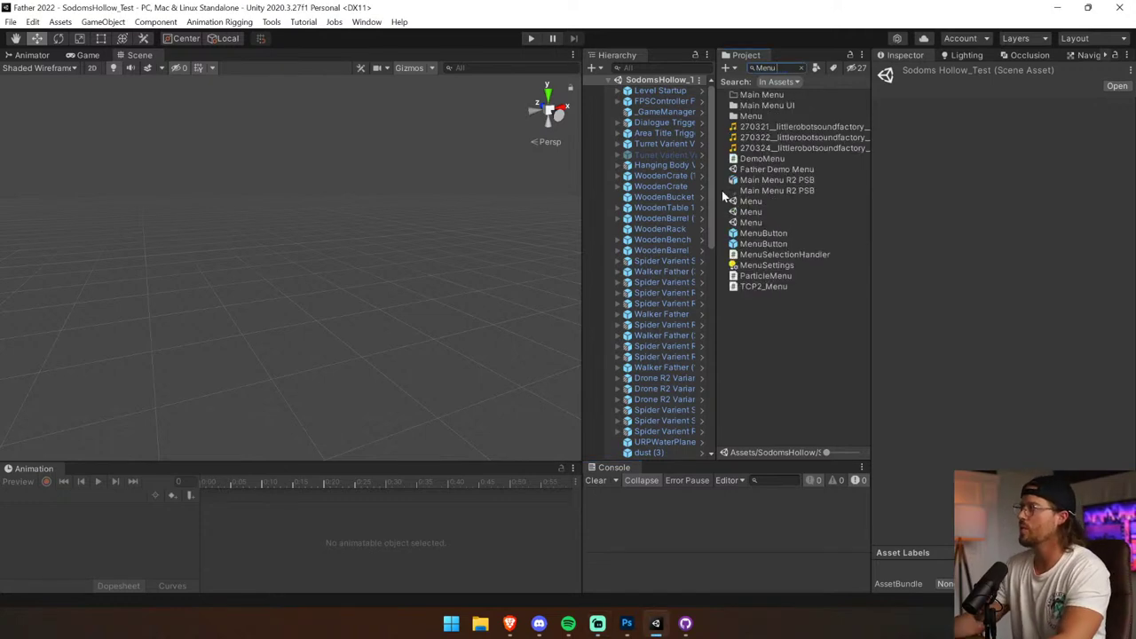
double_click(799, 169)
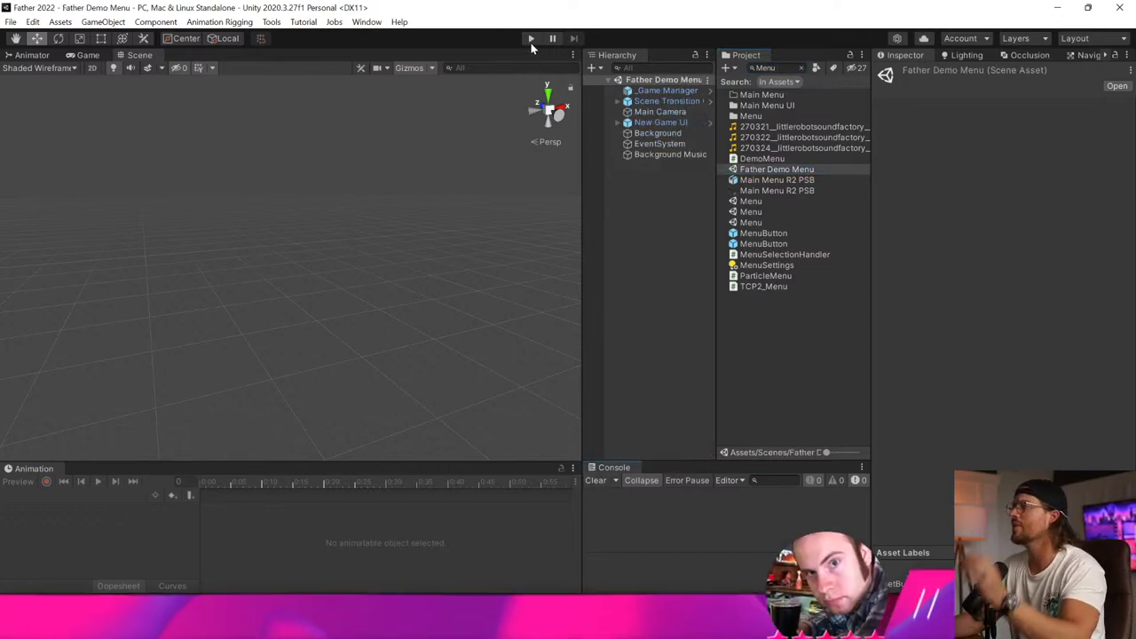
left_click(531, 38)
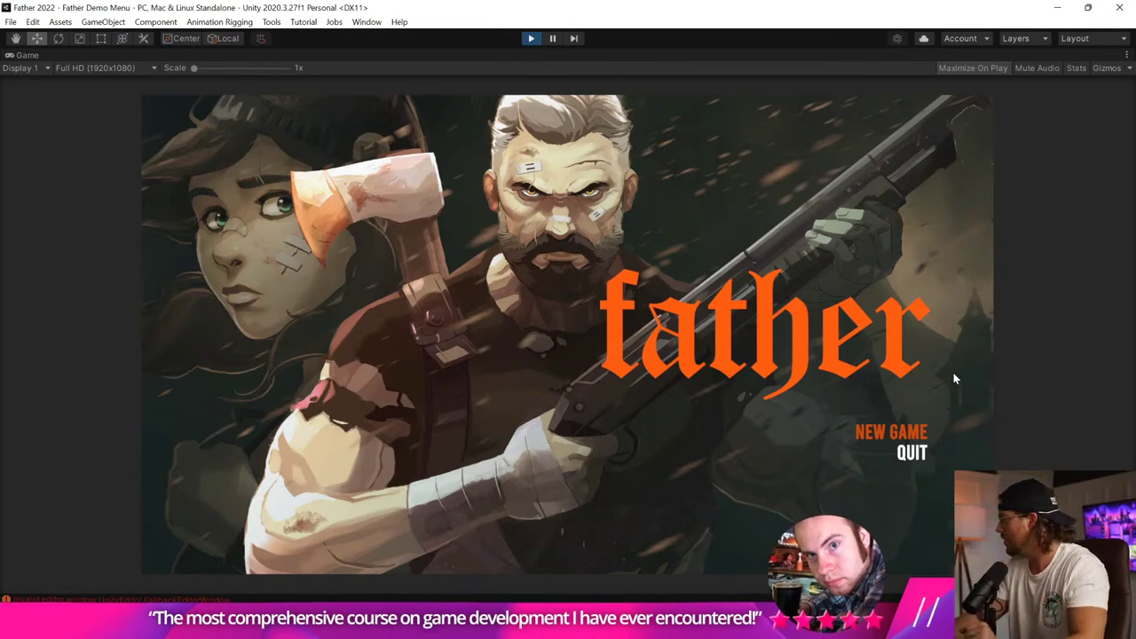
key("Down")
key("Up")
key("Down")
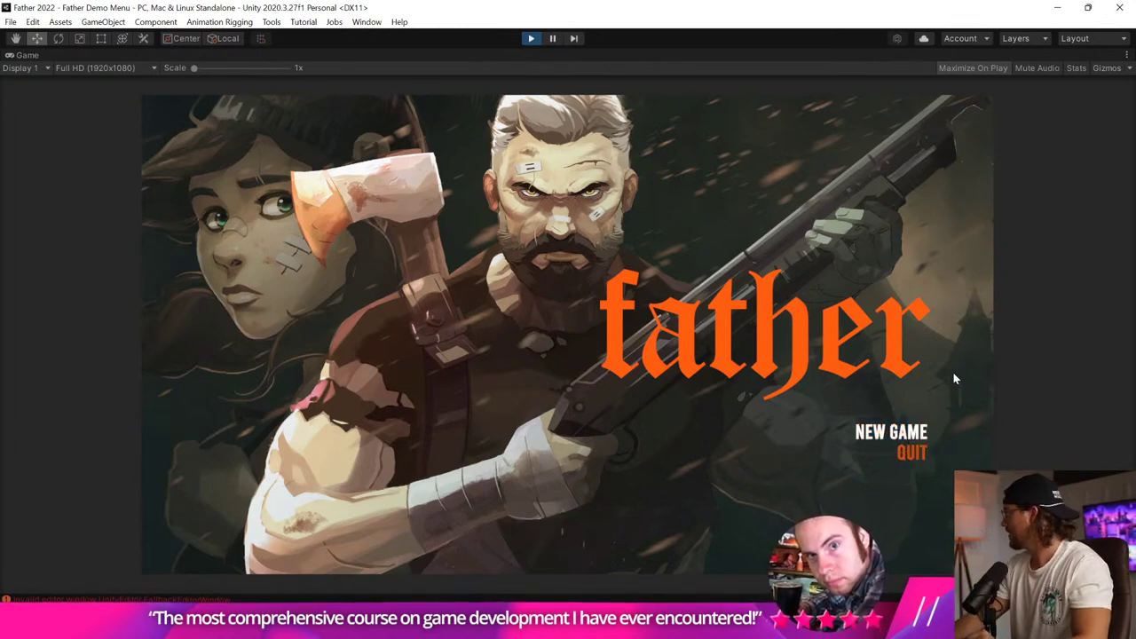
key("Up")
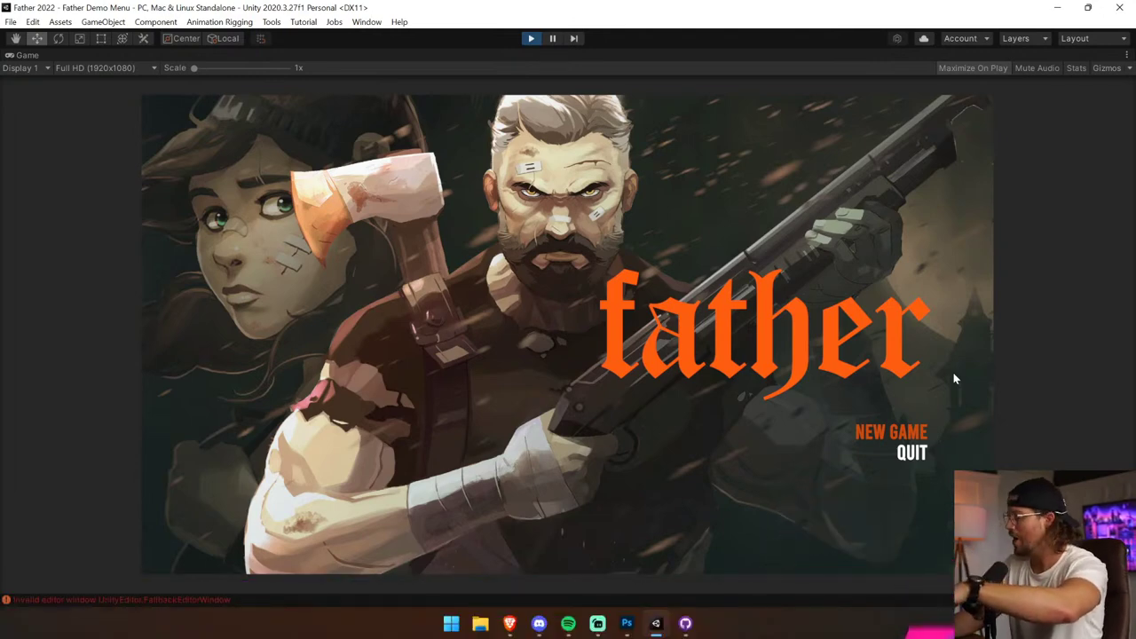
Start a new game, equip the pistol in the Sodom Hollow Blank Demo level, and end the play test.
key("XF86AudioLowerVolume")
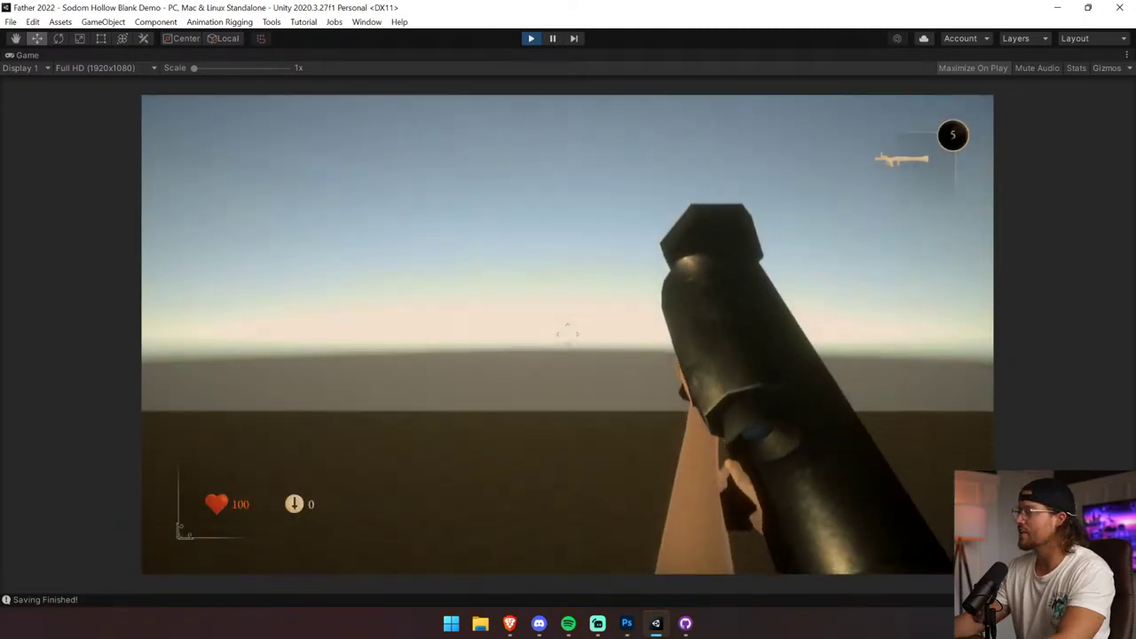
key("1")
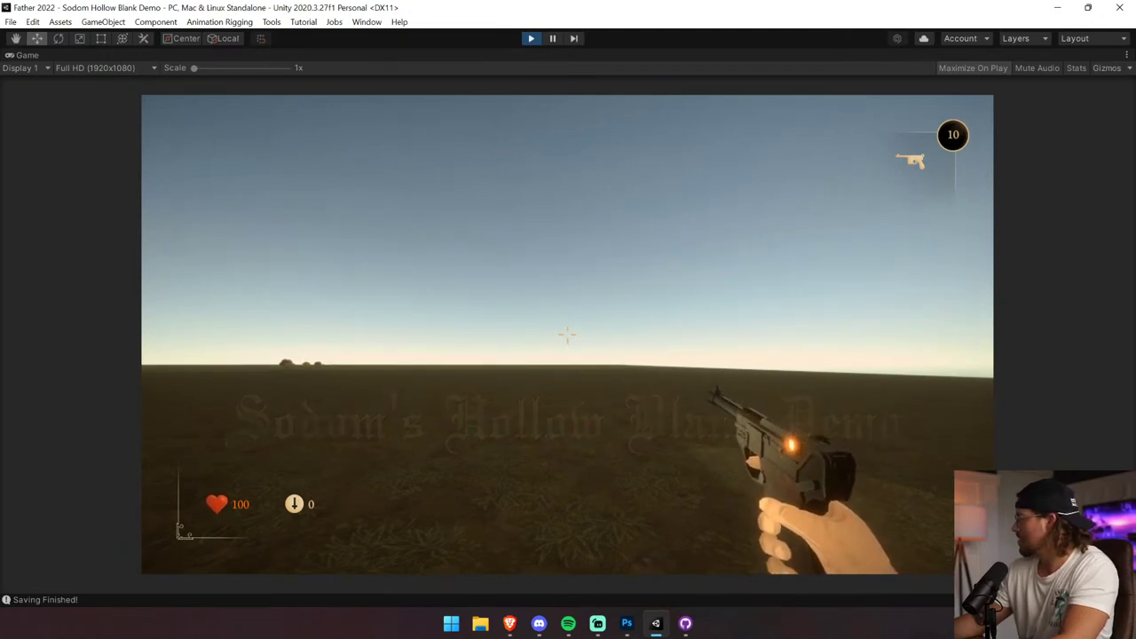
key("ctrl+p")
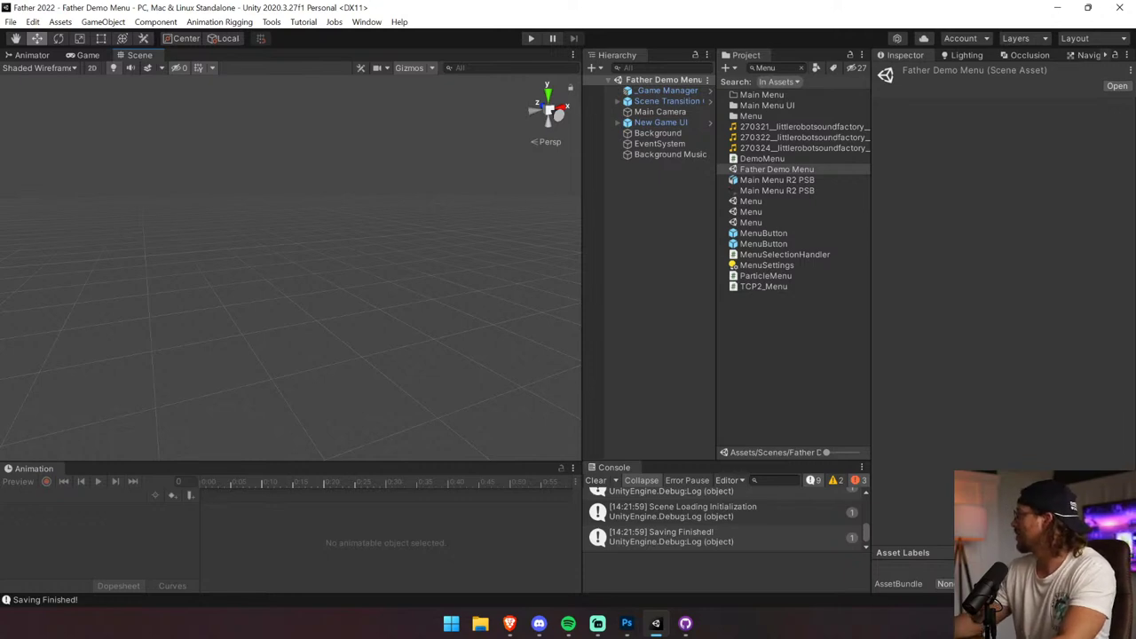
Inspect the menu scene's Background, EventSystem, Background Music and Main Camera objects.
key("alt+Tab")
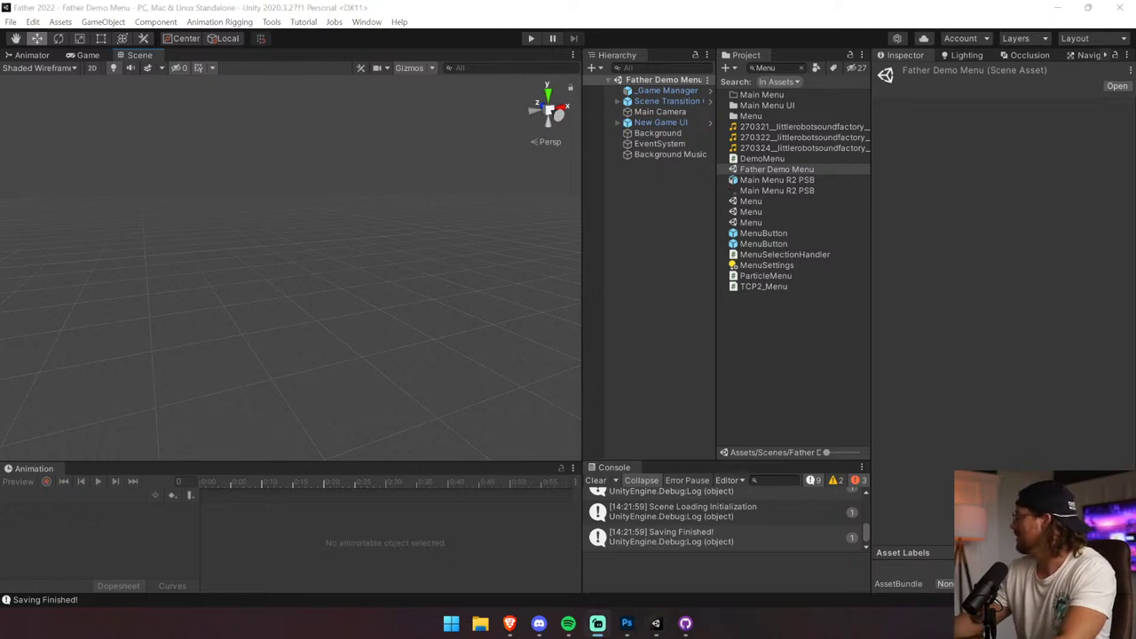
left_click(515, 433)
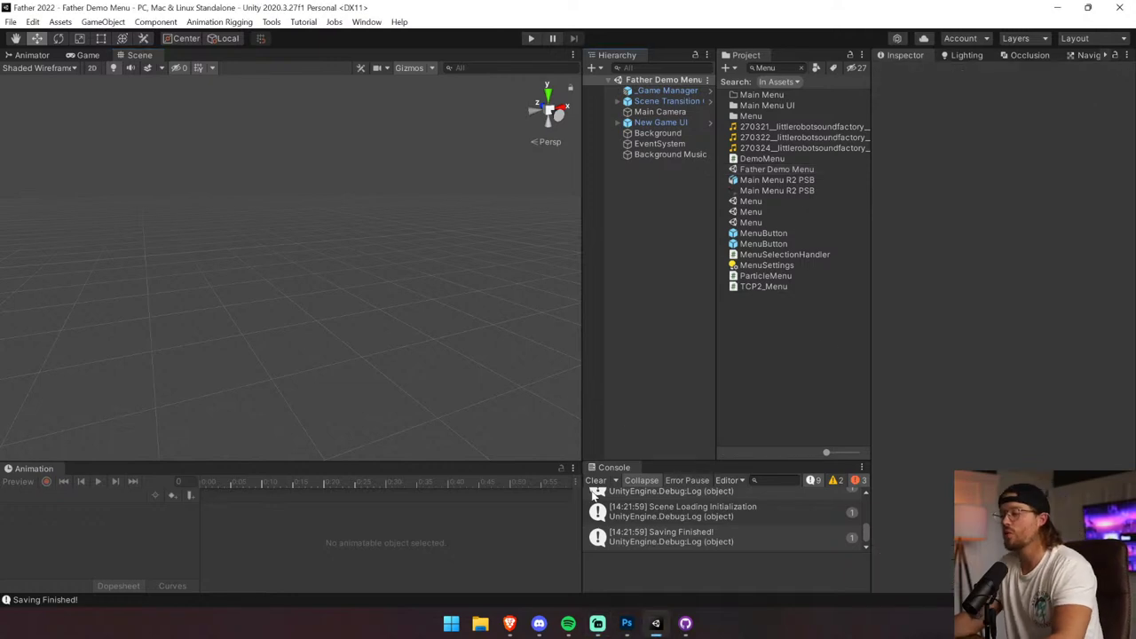
left_click(672, 134)
left_click(660, 143)
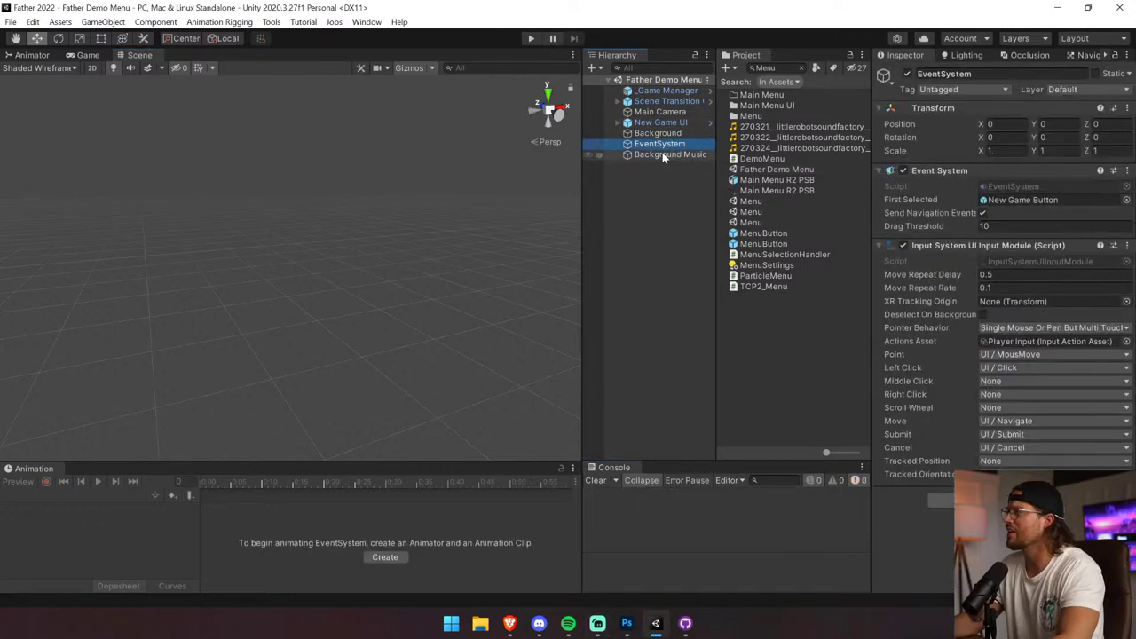
left_click(670, 154)
left_click(659, 112)
Preview the CrossFade object's CrossFadeEnd and CrossFadeStart animations in the Game view.
left_click(618, 101)
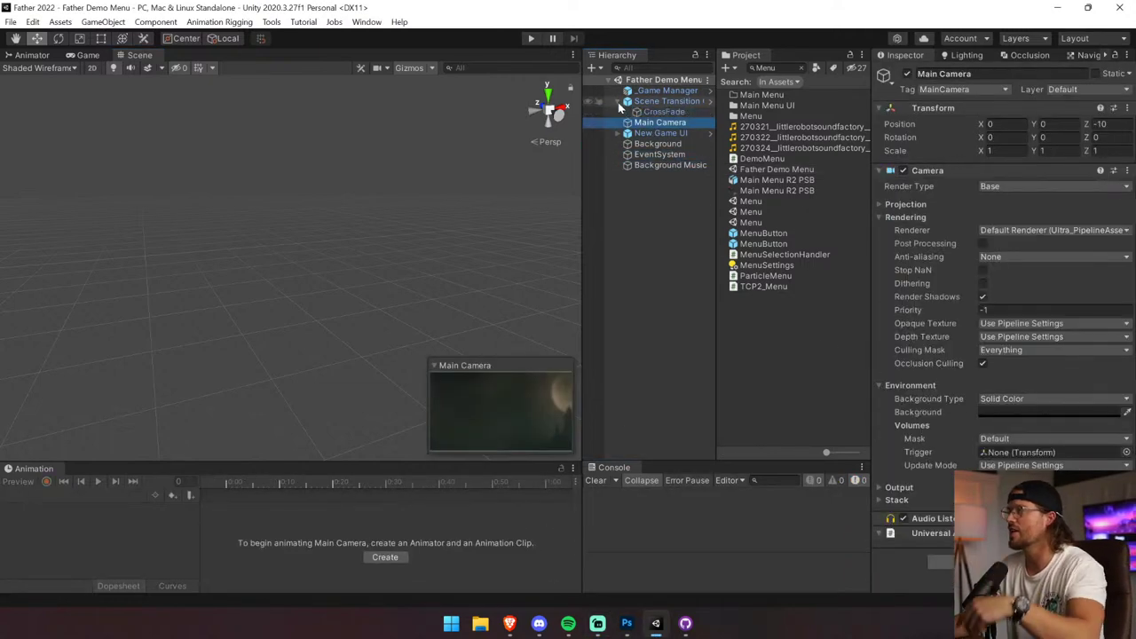
left_click(621, 111)
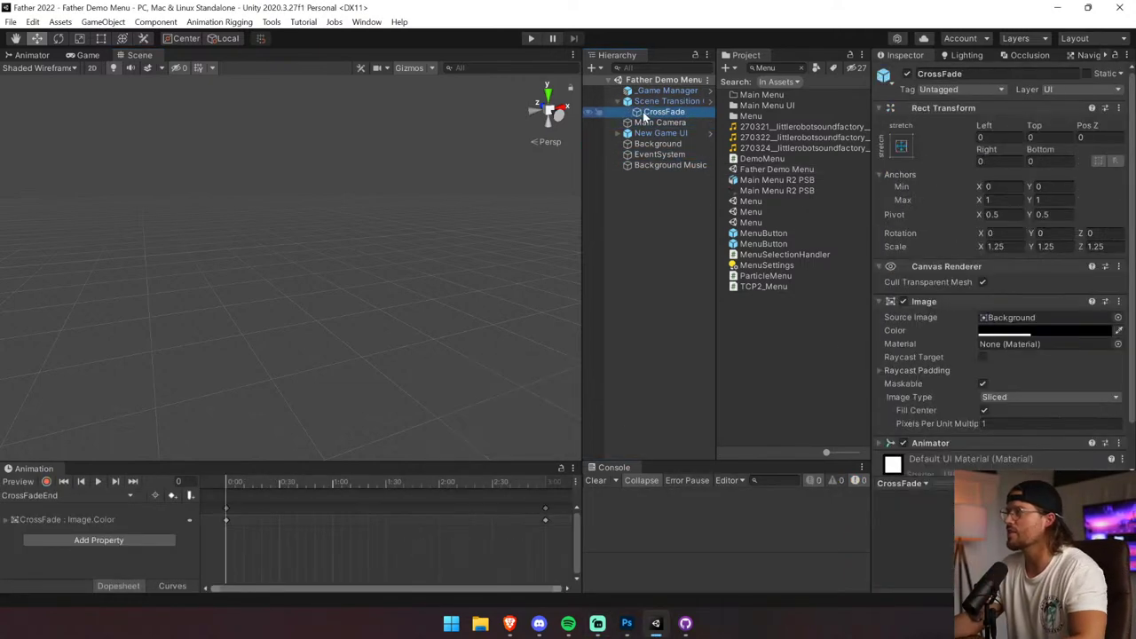
left_click(97, 482)
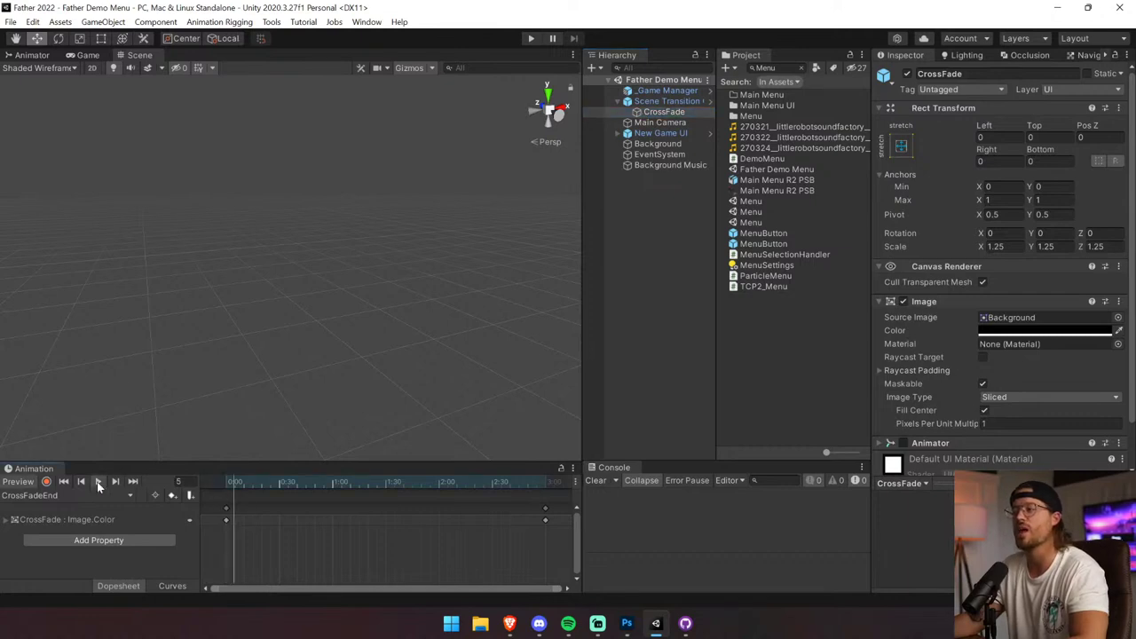
left_click(88, 55)
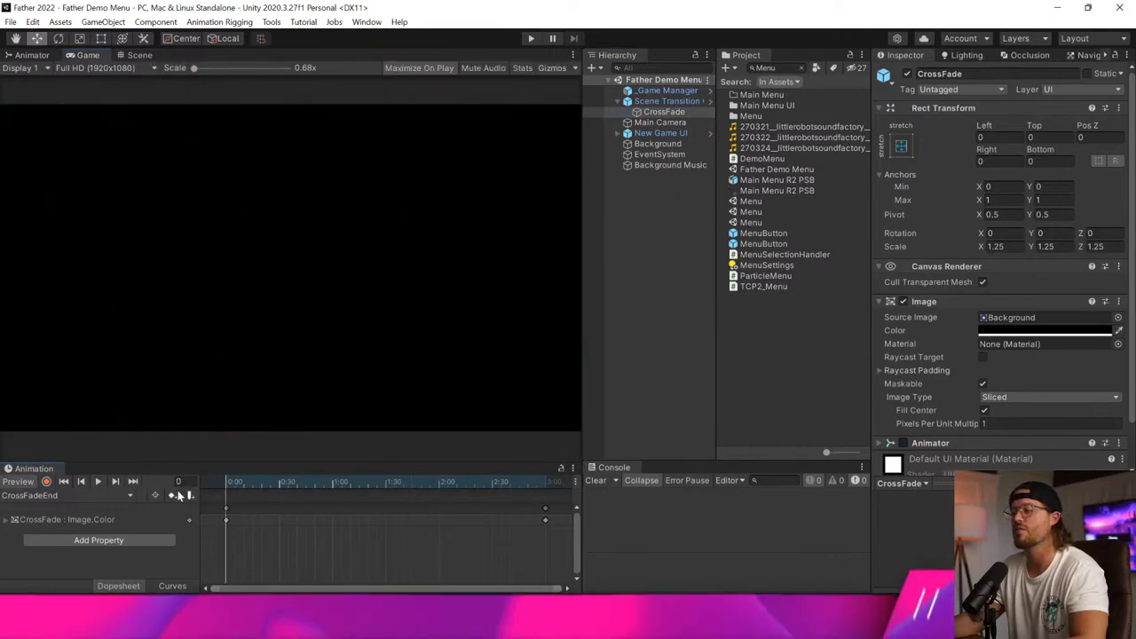
left_click(71, 495)
left_click(31, 518)
left_click(98, 482)
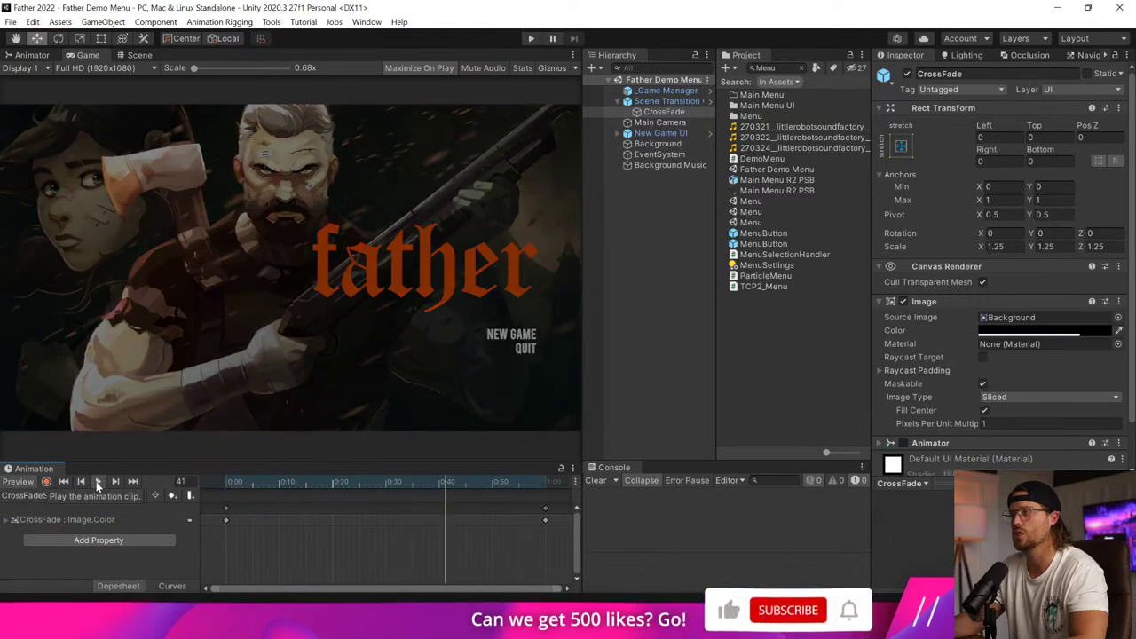
left_click(98, 481)
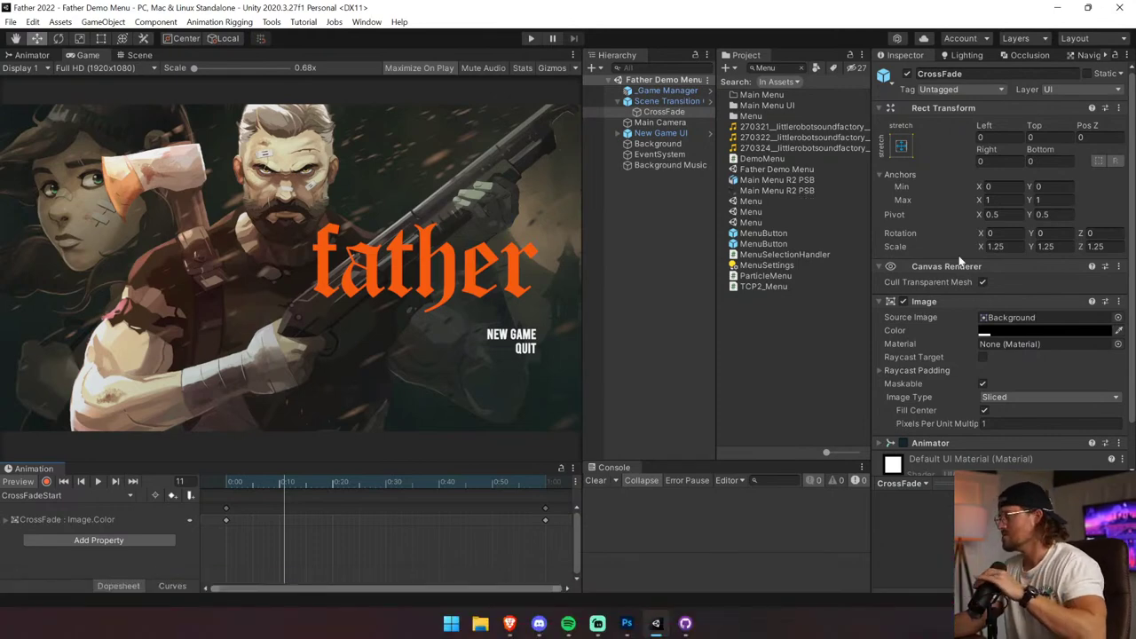
Switch to the Brave browser window showing the fulltimegamedev.com home page.
left_click(1056, 8)
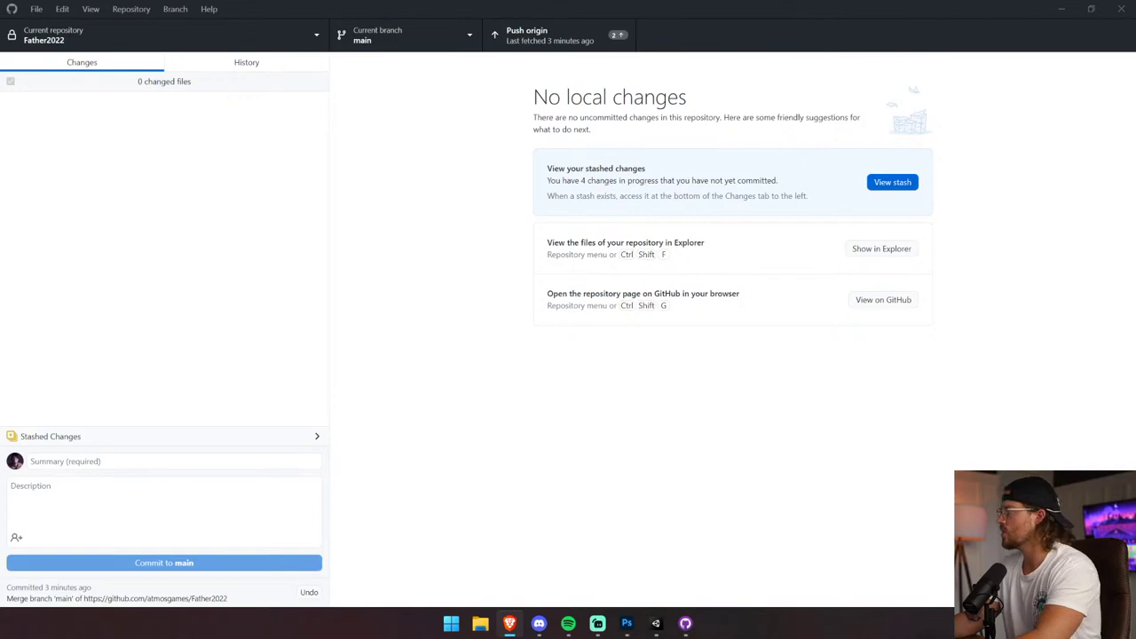
left_click(509, 623)
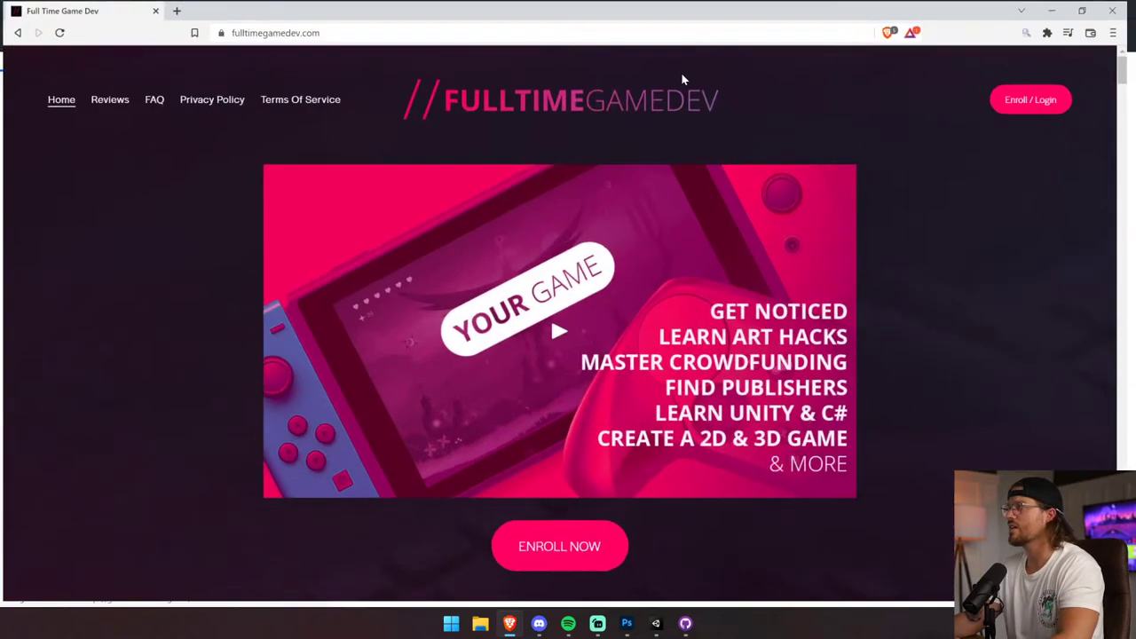
left_click(598, 631)
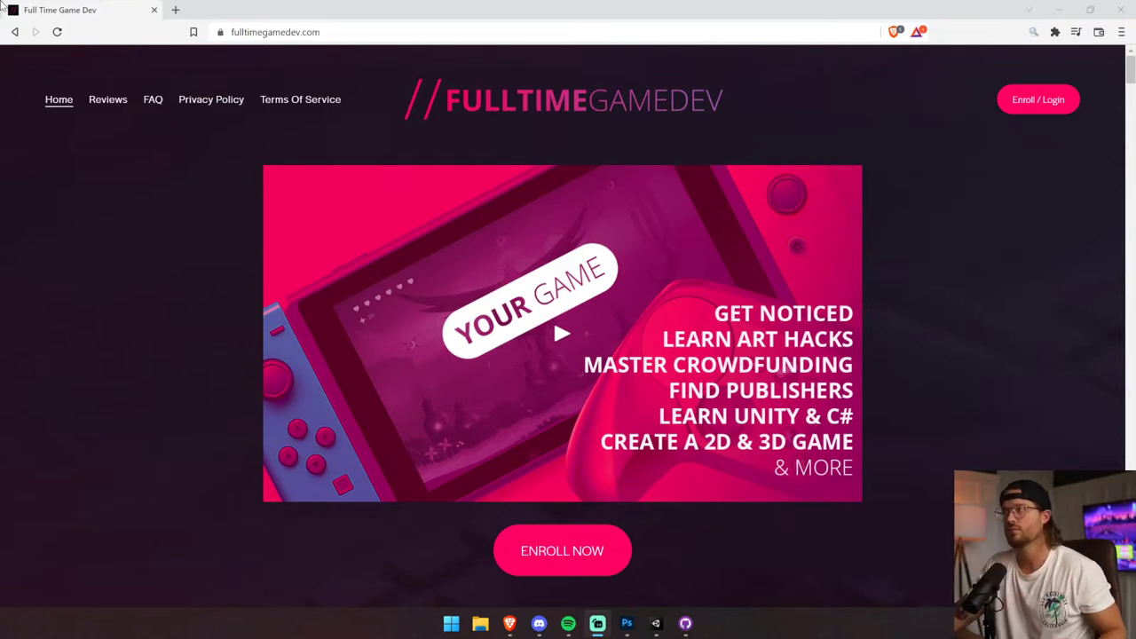
key("super+Tab")
left_click(463, 150)
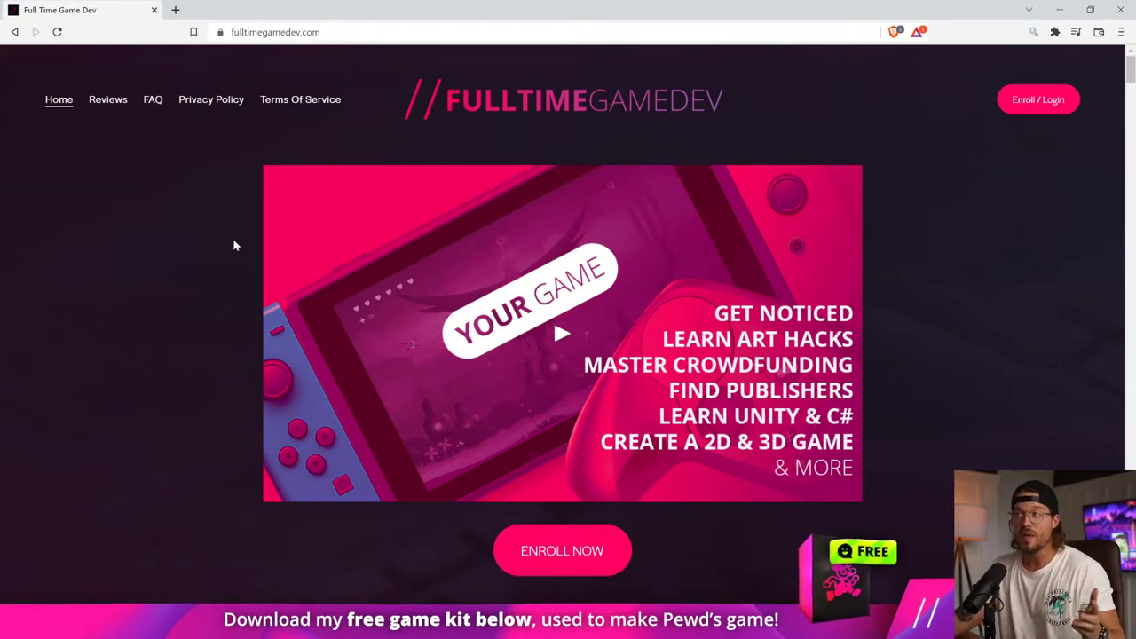
Open the Full Time Game Dev Reviews page and look through the course testimonials.
left_click(113, 104)
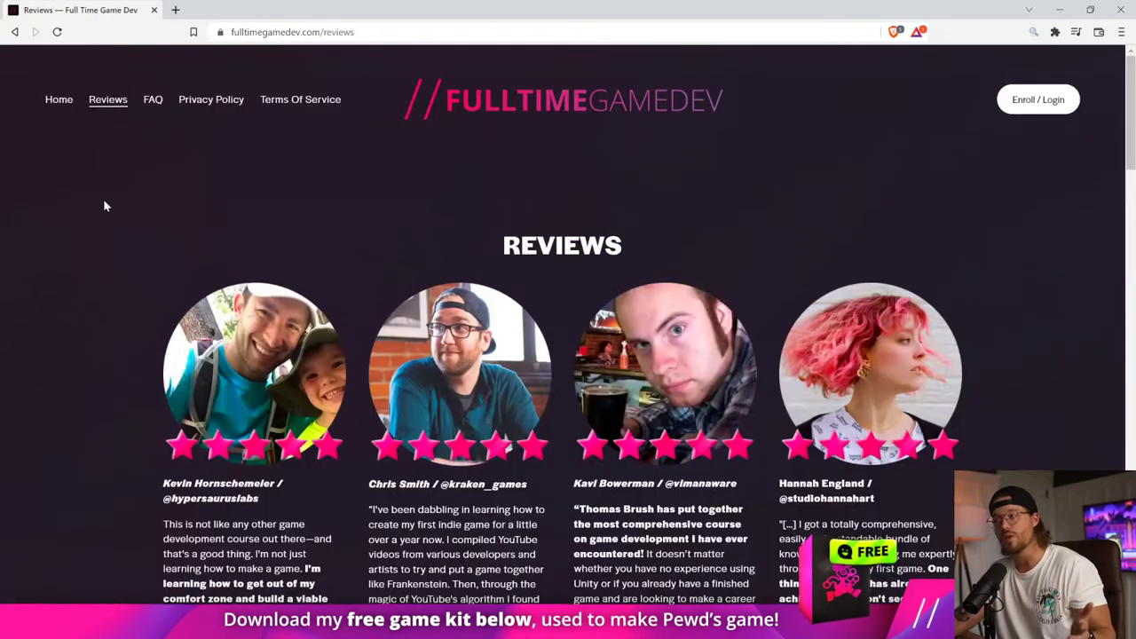
scroll(103, 198, "down", 3)
scroll(103, 205, "down", 12)
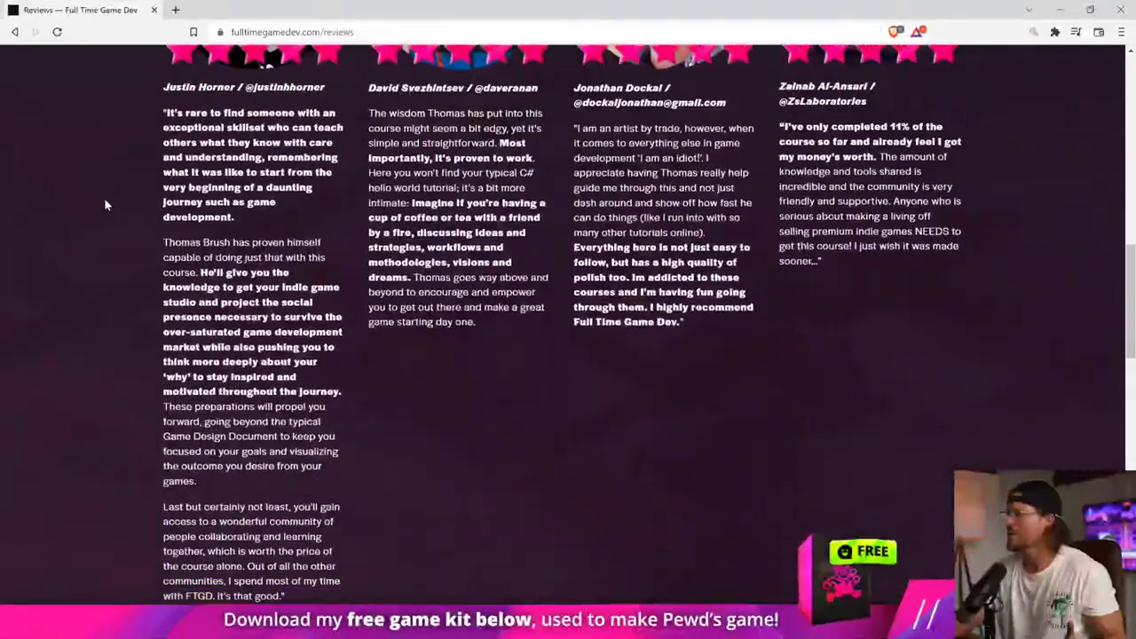
Read through the remaining student testimonials and star ratings on the Reviews page.
scroll(103, 212, "down", 3)
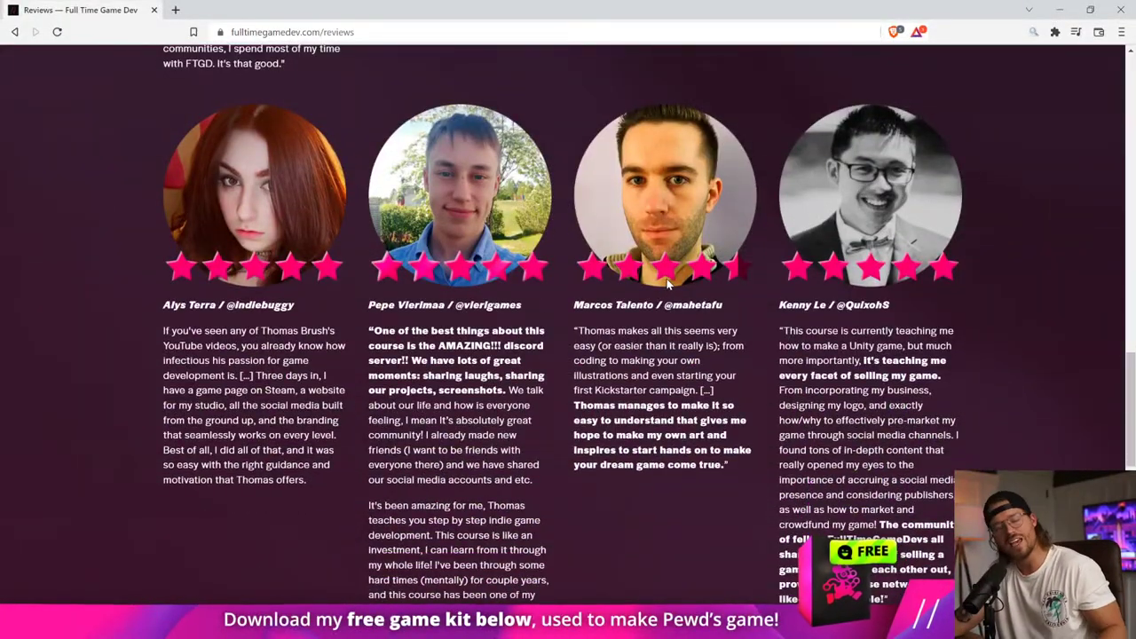
scroll(708, 302, "up", 15)
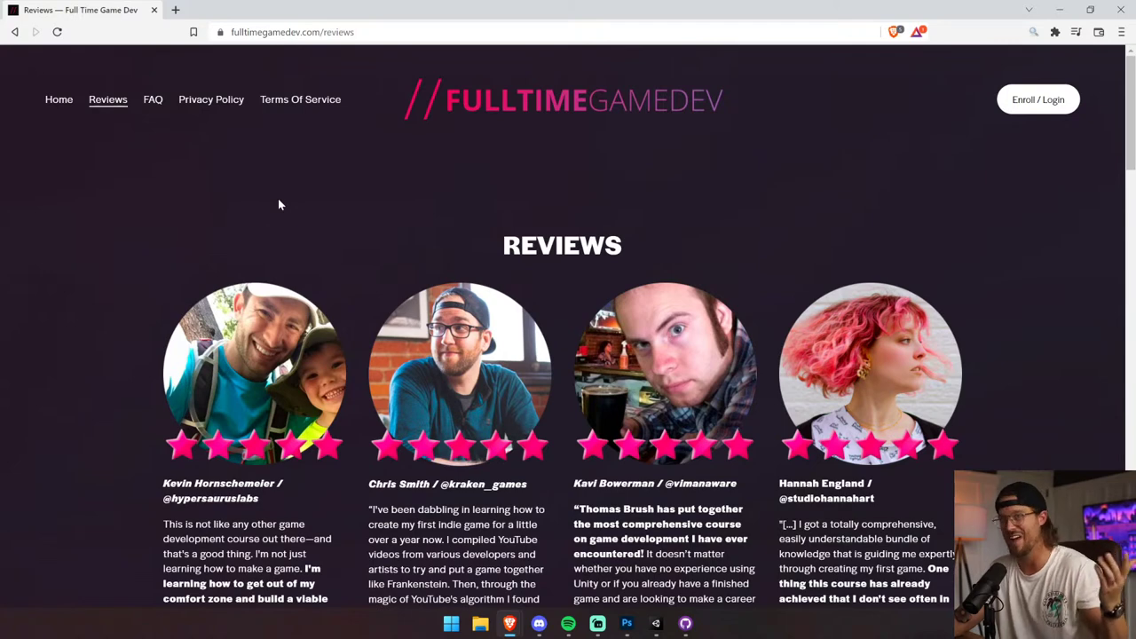
scroll(278, 205, "down", 2)
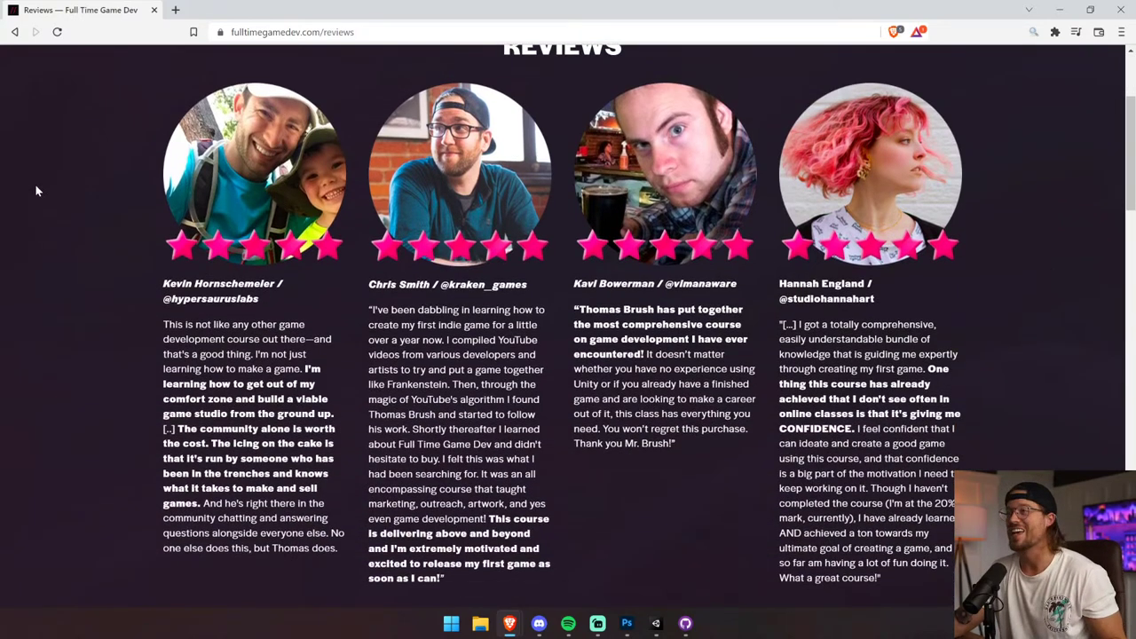
left_click_drag(34, 184, 901, 247)
left_click(1032, 262)
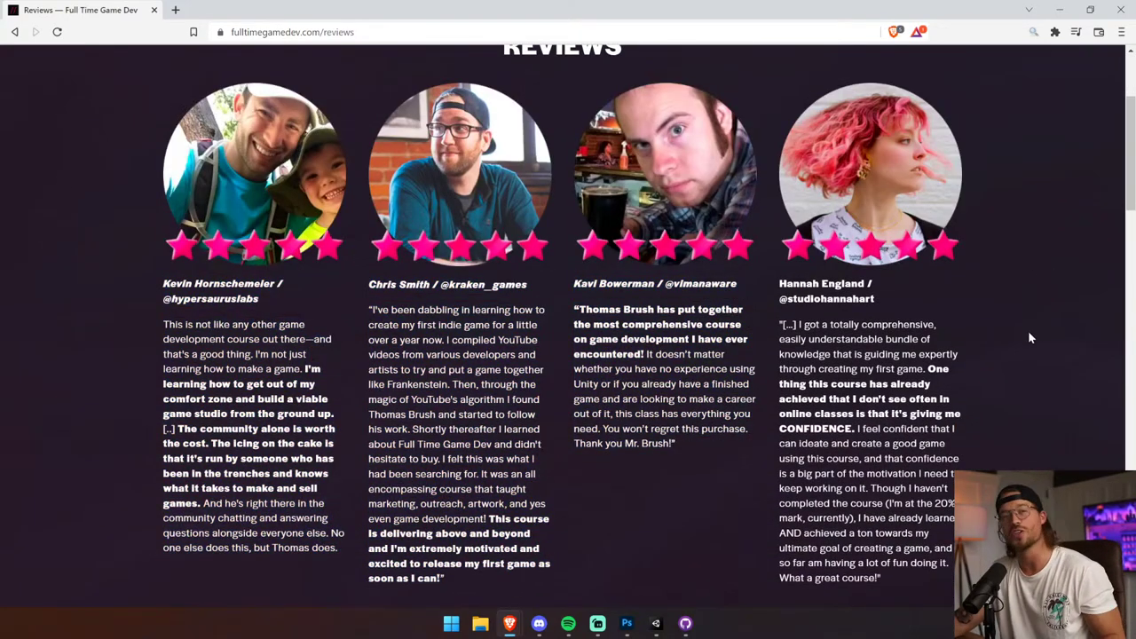
scroll(1030, 338, "down", 8)
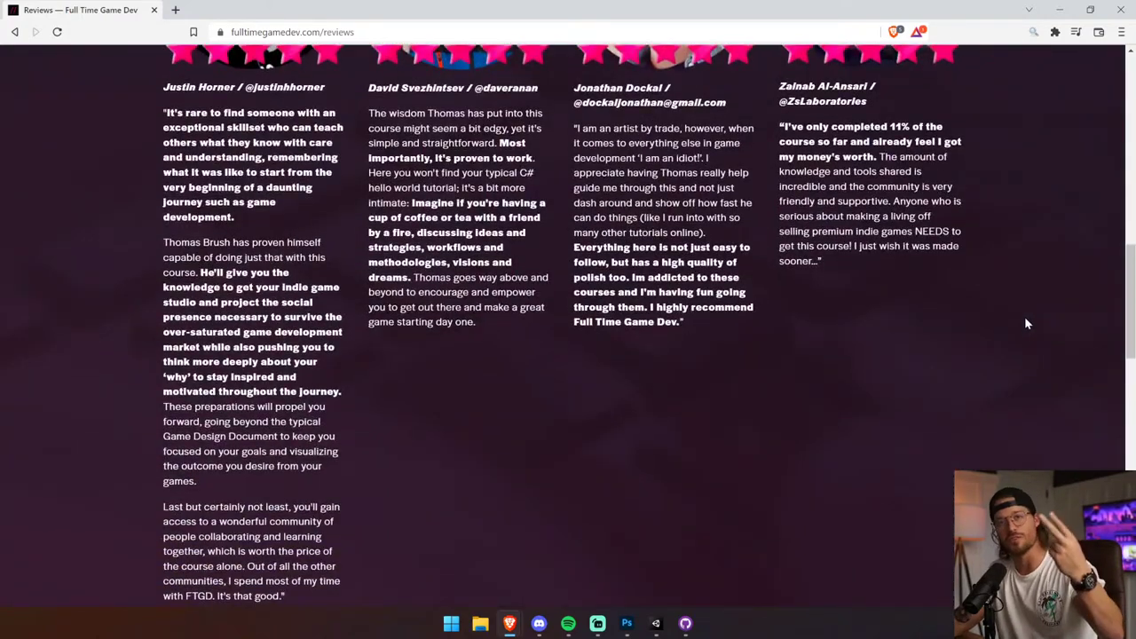
scroll(1023, 320, "down", 3)
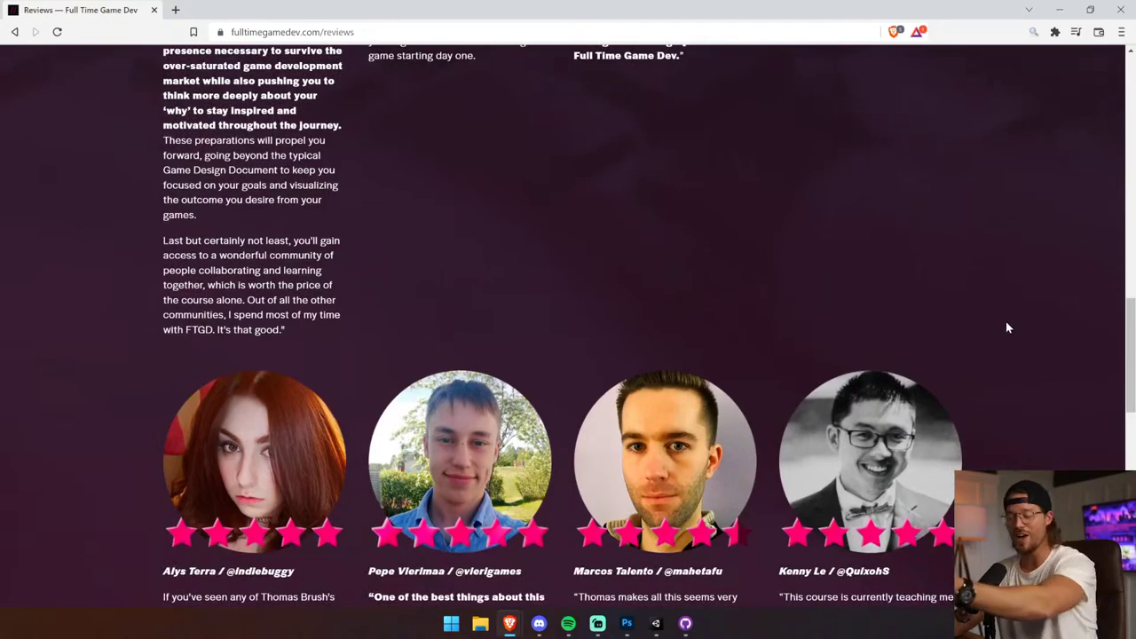
scroll(1006, 327, "down", 2)
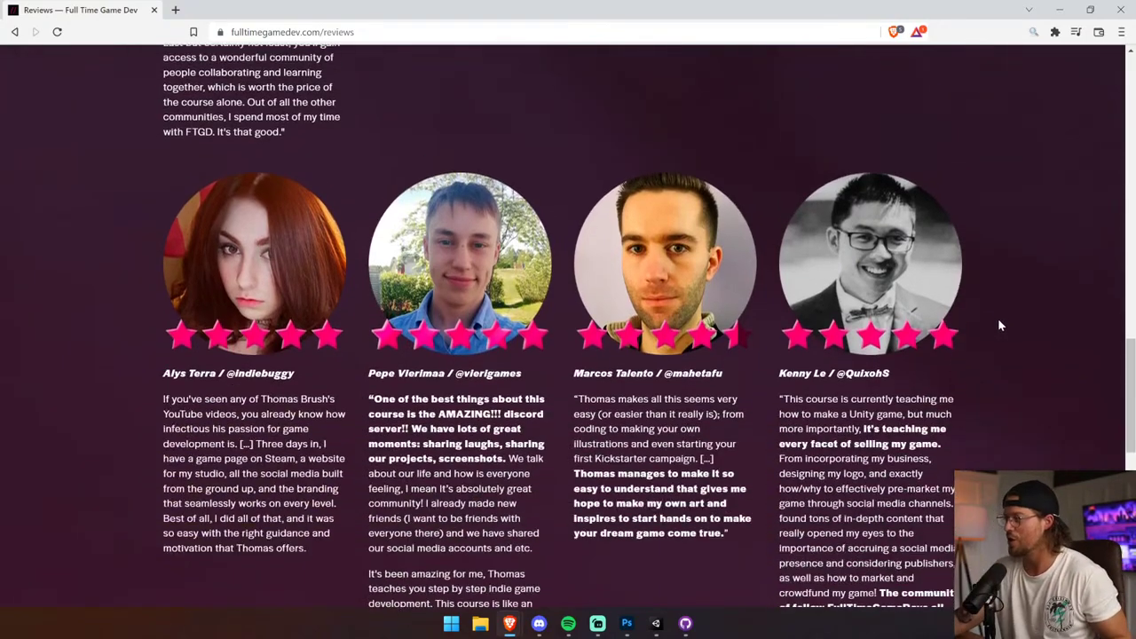
scroll(1000, 326, "down", 2)
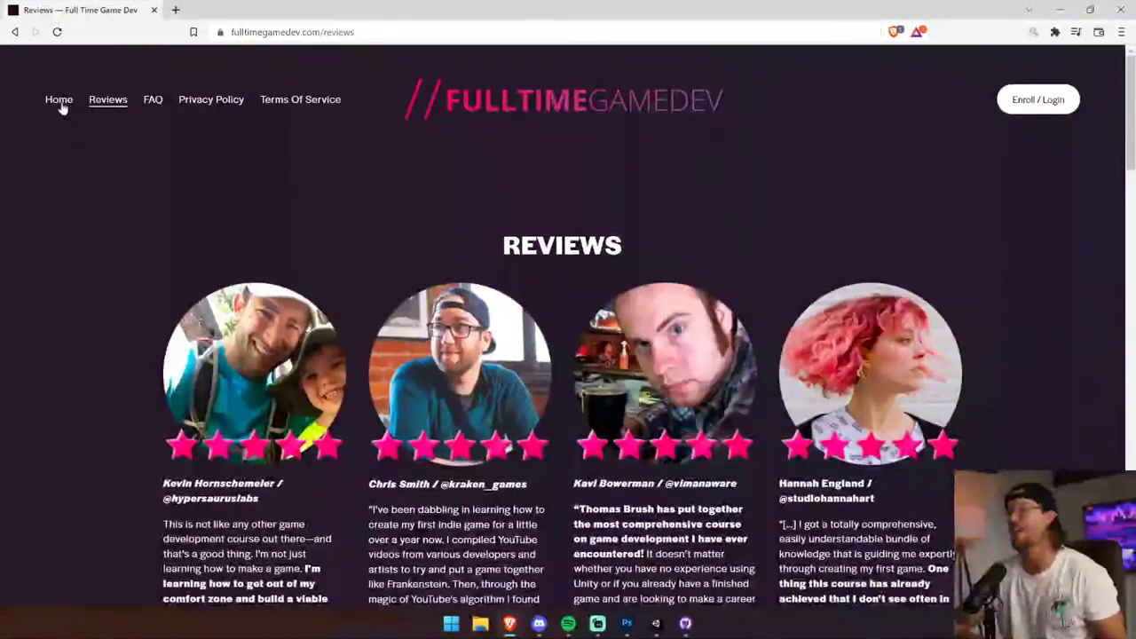
Open the site's Home page and look through it down to the student's Kickstarter success post.
left_click(58, 99)
scroll(333, 303, "down", 8)
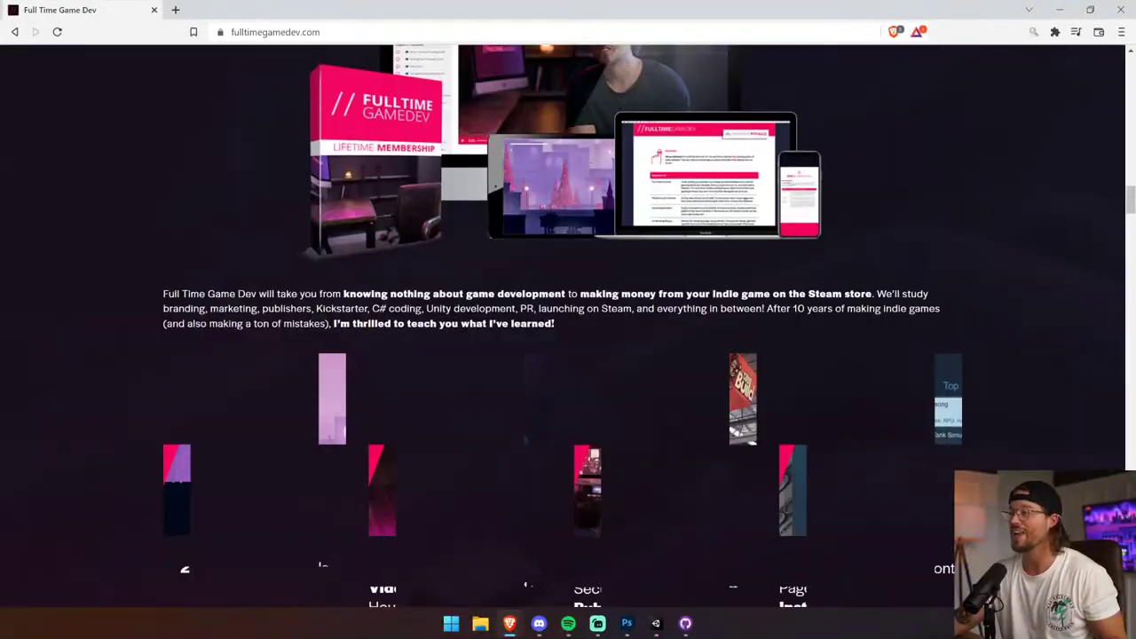
scroll(333, 303, "down", 10)
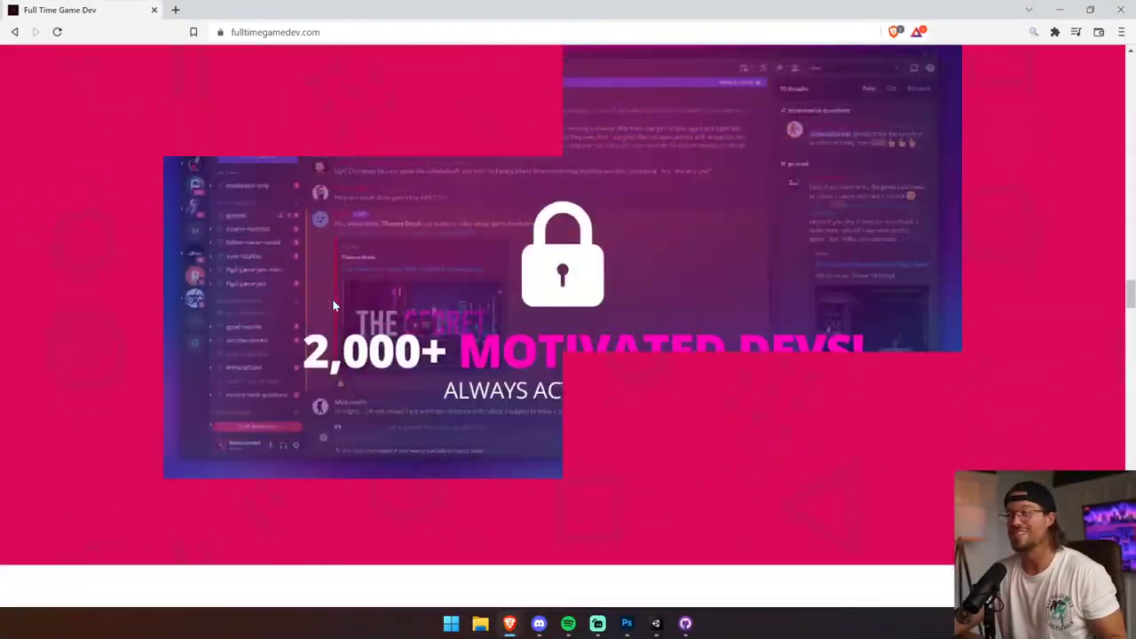
scroll(333, 303, "down", 12)
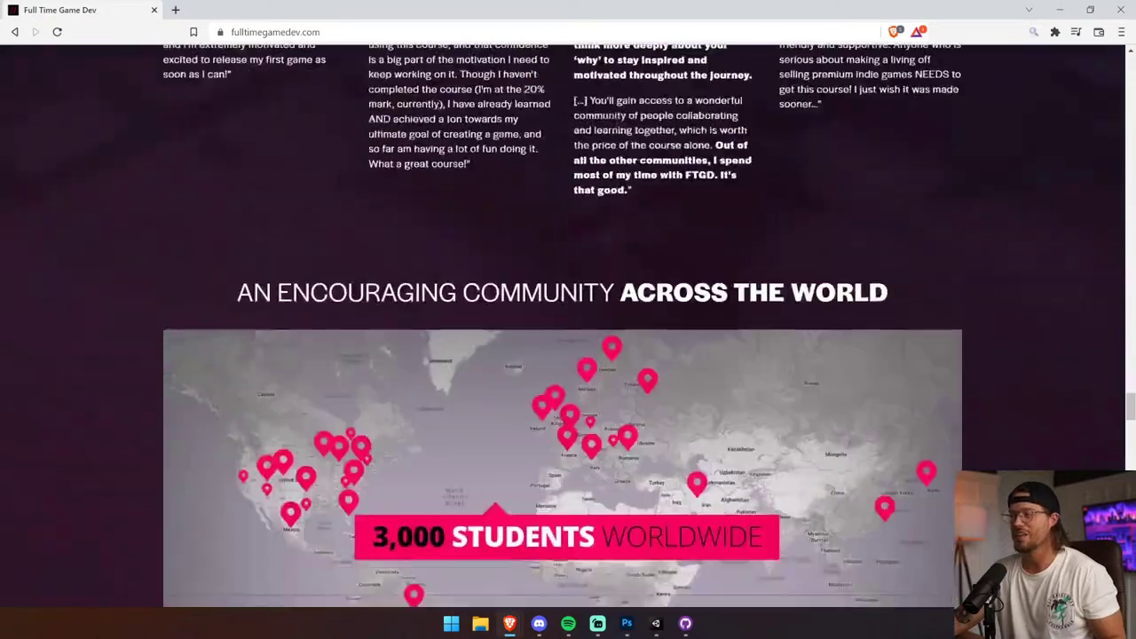
scroll(335, 298, "down", 15)
scroll(473, 295, "up", 2)
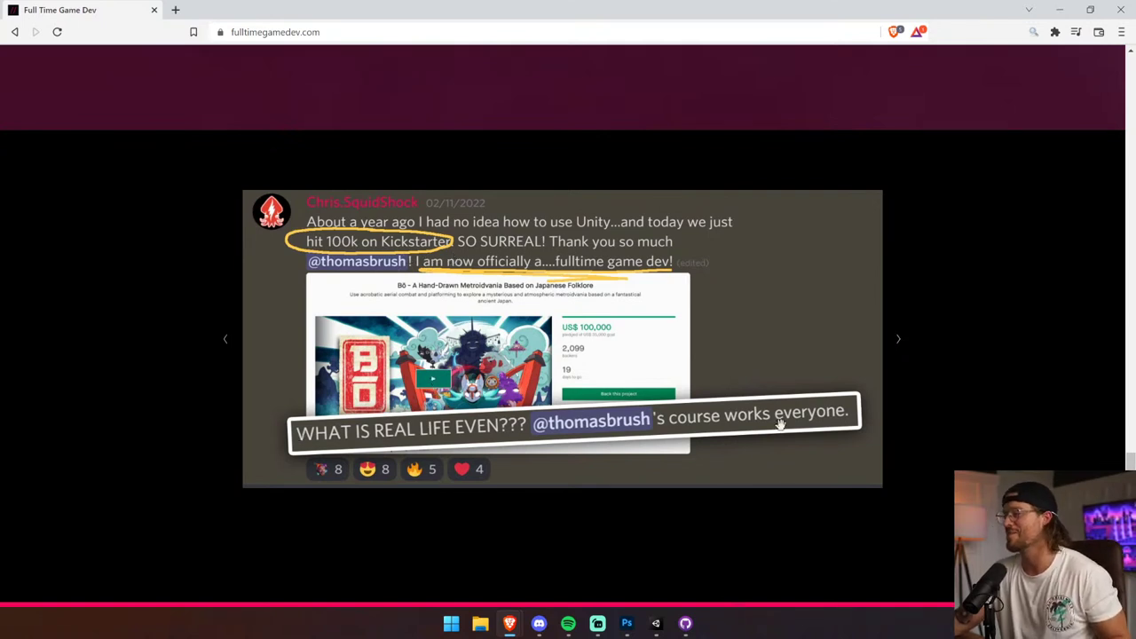
Examine the Skillshare or Udemy comparison chart and the instructor's crowdfunding, investment and gross sales section.
scroll(778, 411, "up", 10)
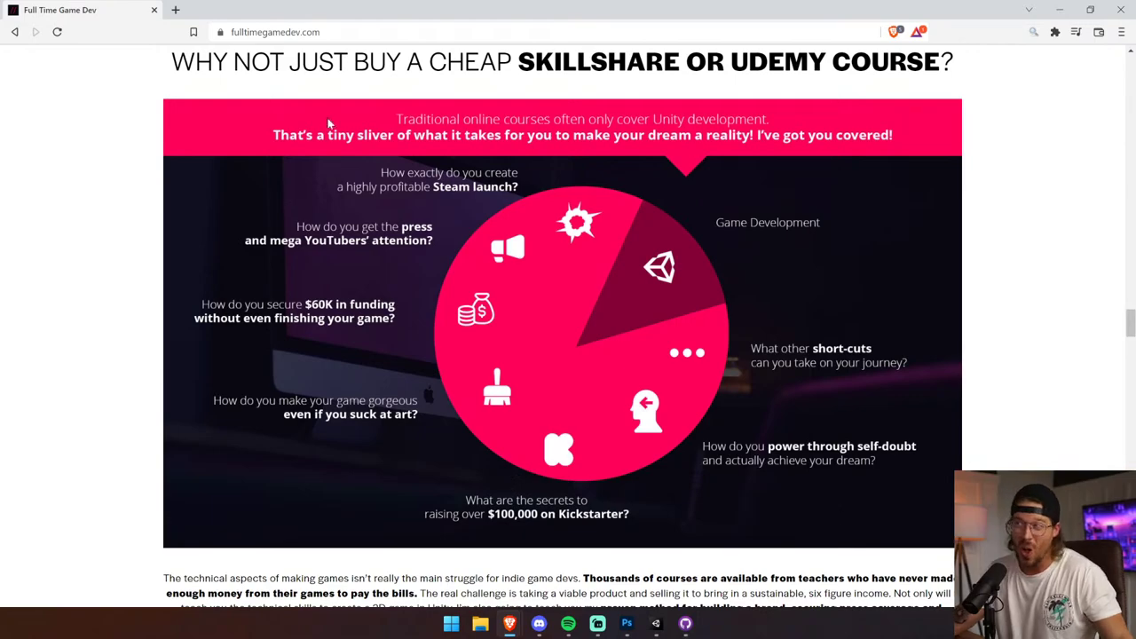
scroll(604, 187, "up", 10)
scroll(625, 228, "up", 15)
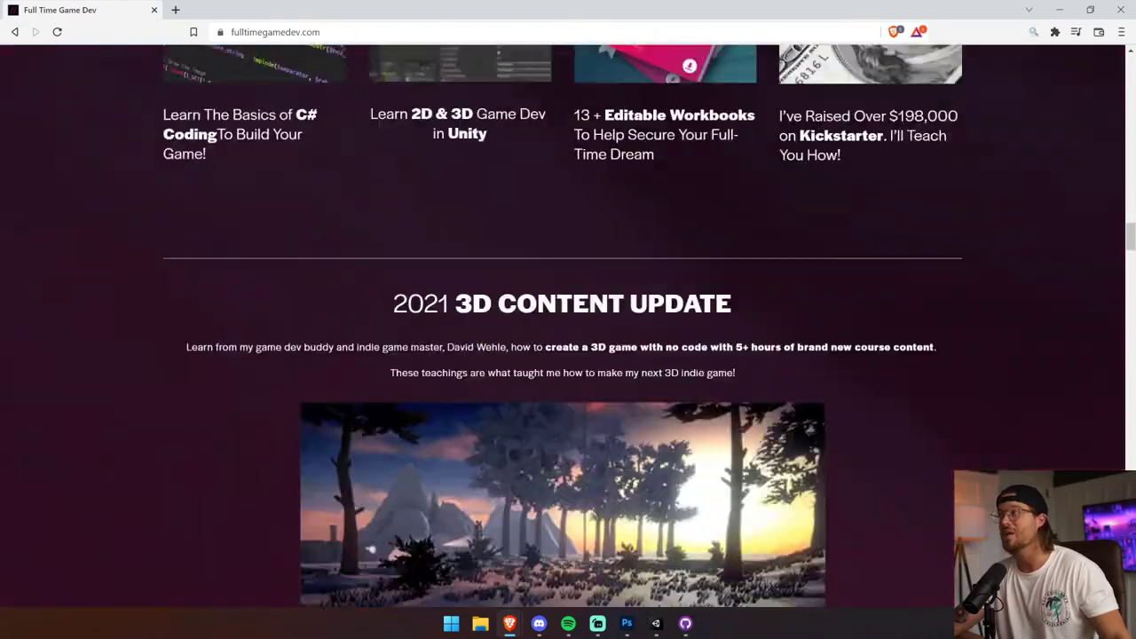
scroll(637, 239, "up", 7)
scroll(762, 436, "down", 3)
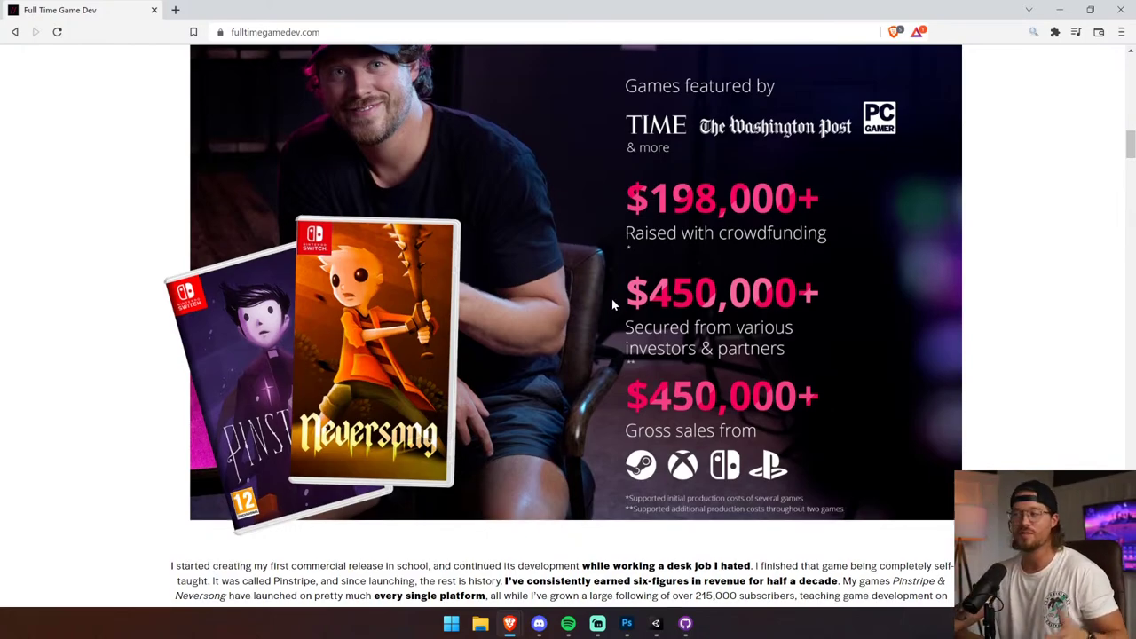
Examine the home page's private Discord community section and the 2021 3D content update images.
scroll(611, 299, "down", 10)
scroll(610, 299, "down", 15)
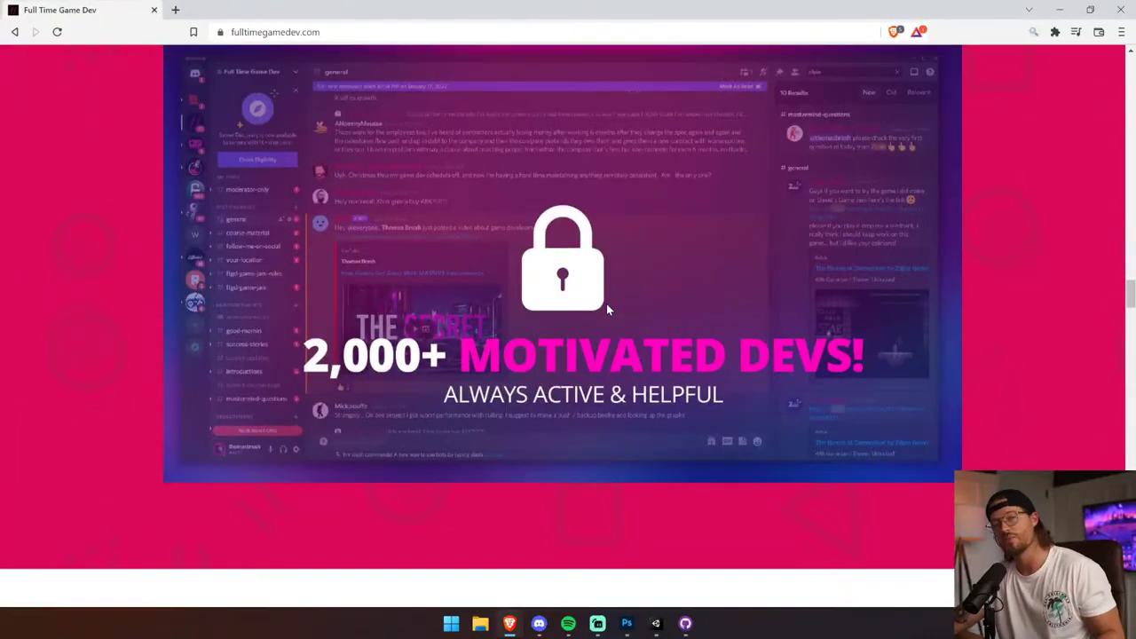
scroll(608, 309, "up", 2)
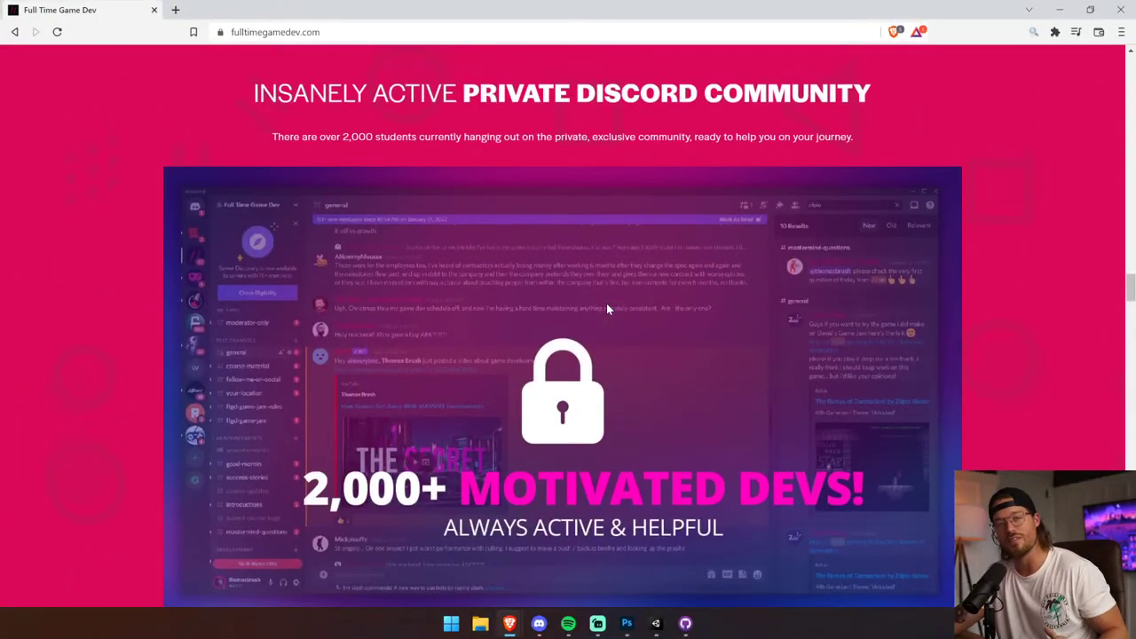
scroll(608, 307, "down", 1)
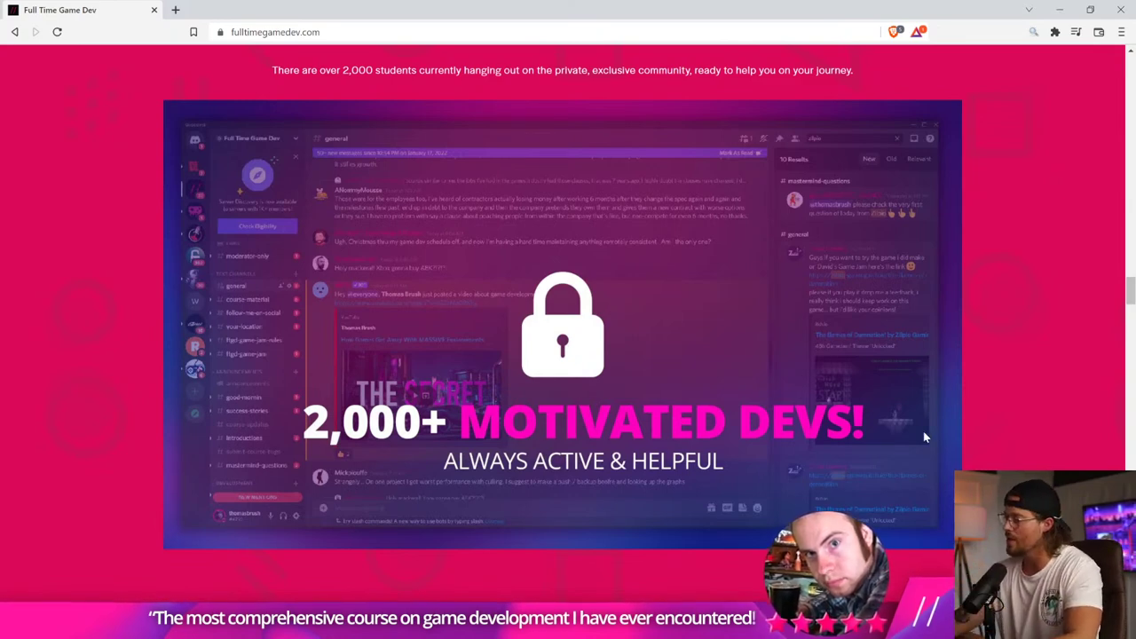
scroll(983, 435, "down", 3)
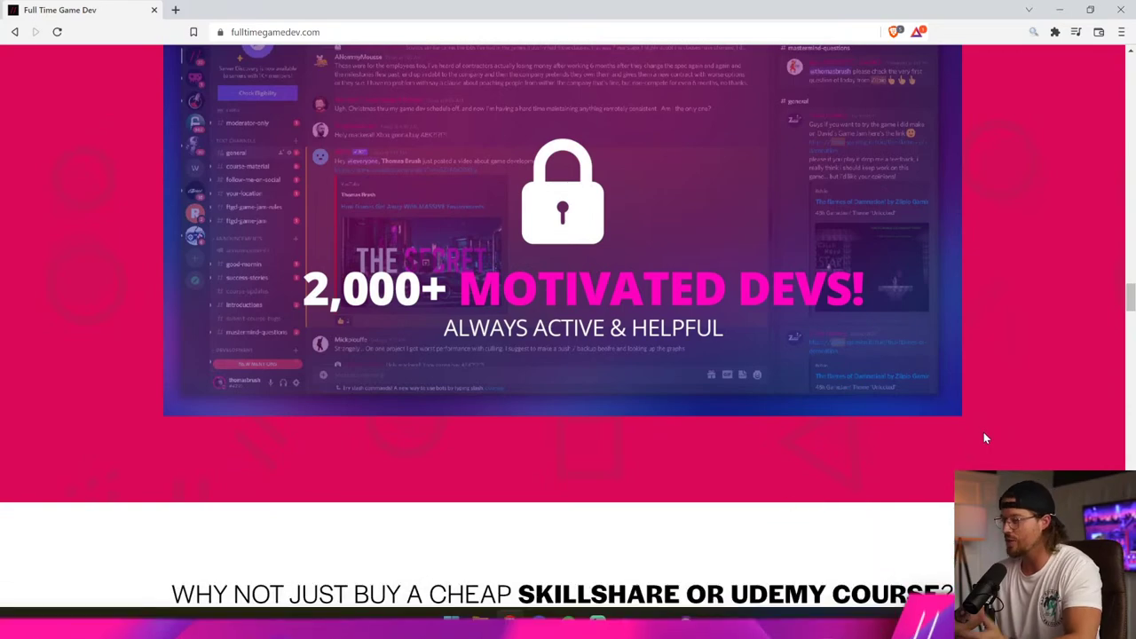
scroll(984, 437, "down", 3)
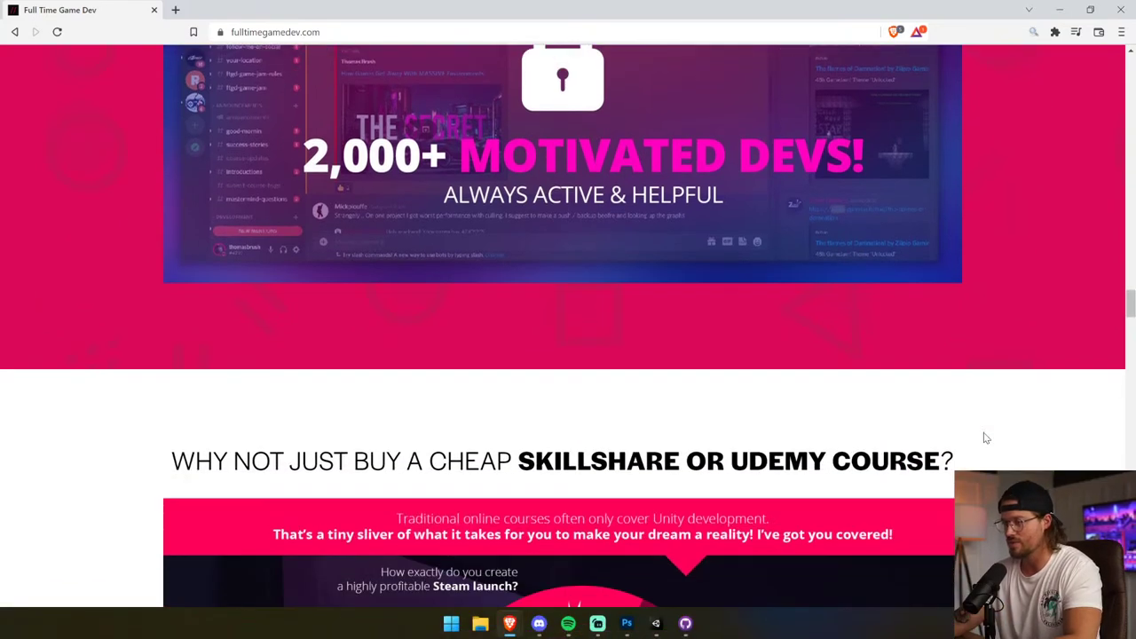
scroll(983, 438, "down", 1)
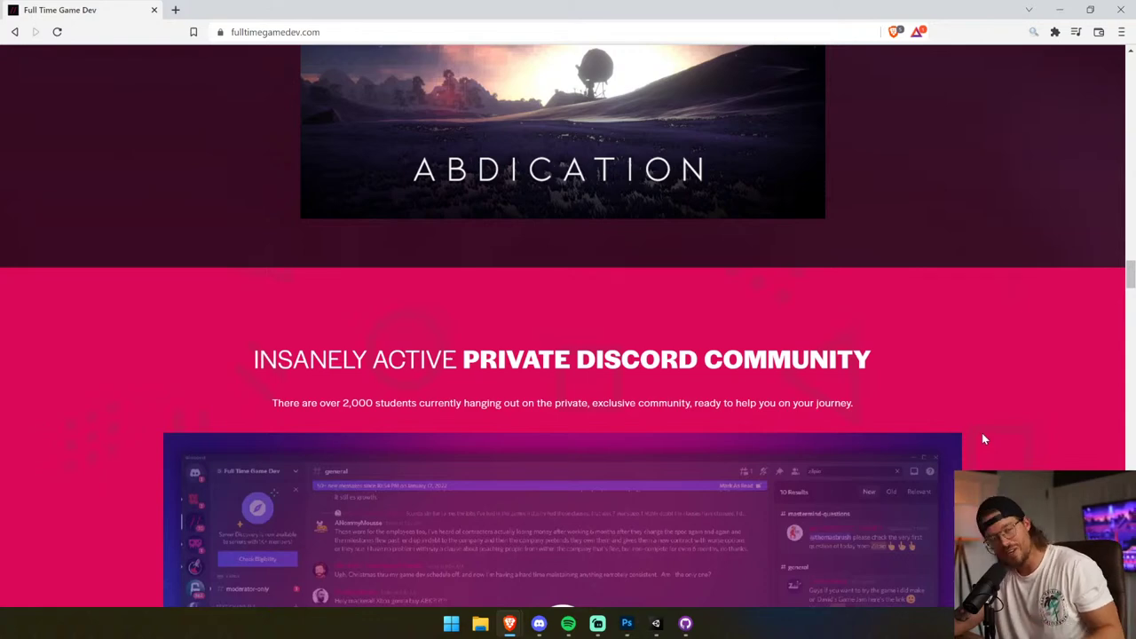
scroll(984, 438, "up", 3)
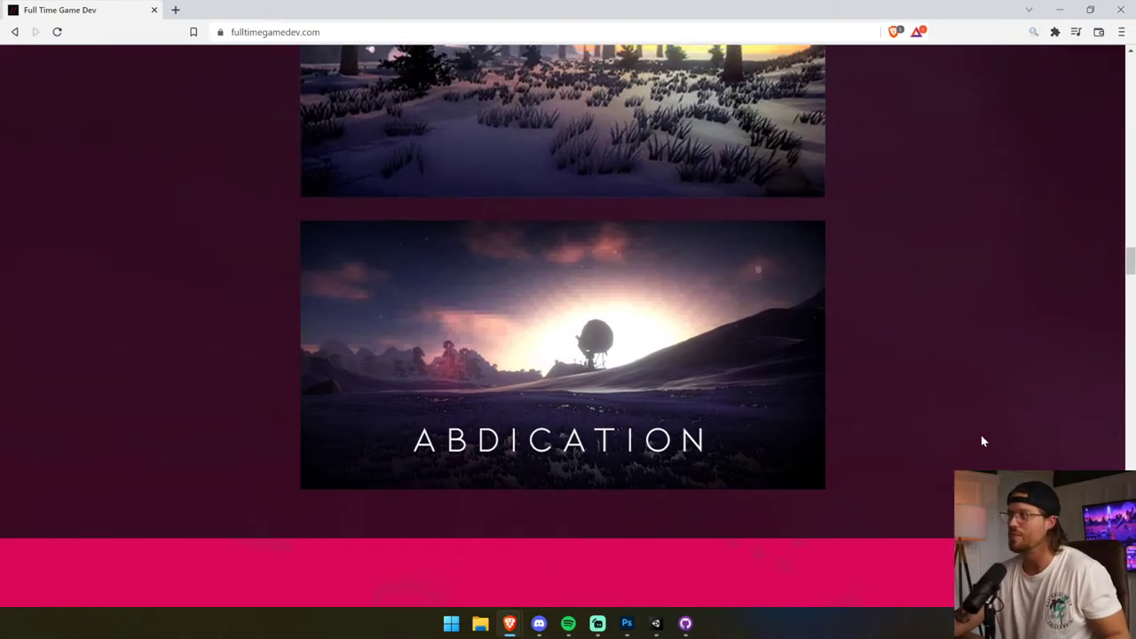
scroll(983, 441, "up", 2)
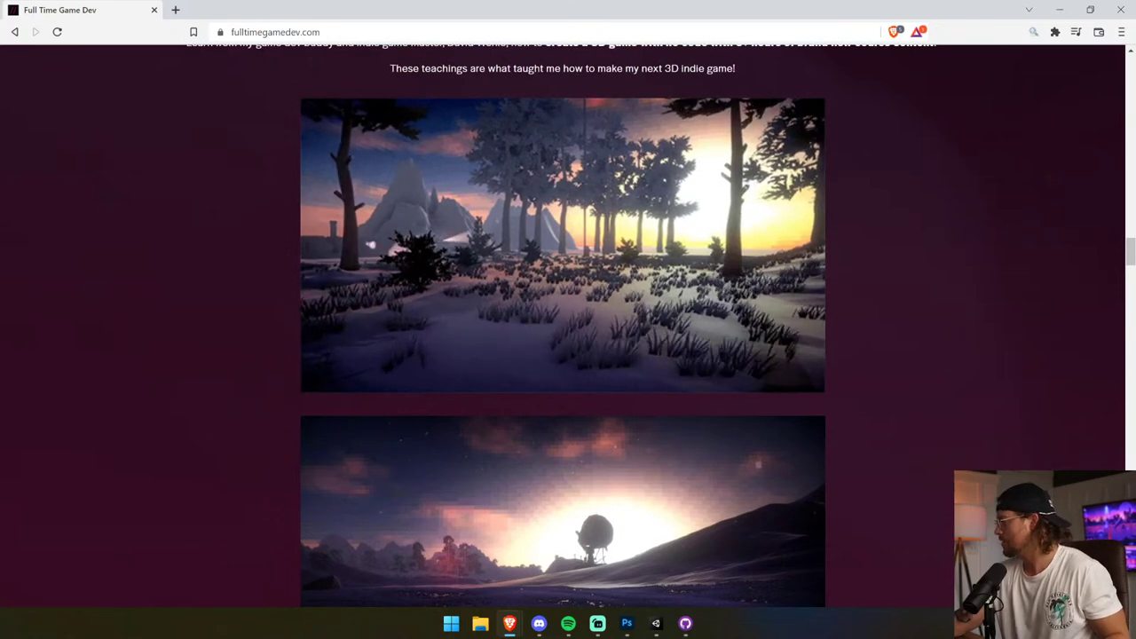